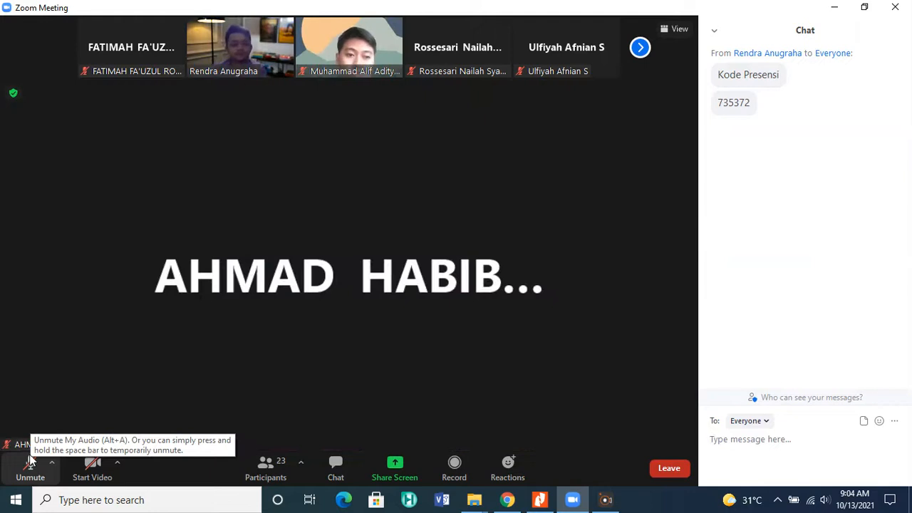
Unmute the microphone in the meeting and mute it again.
left_click(30, 463)
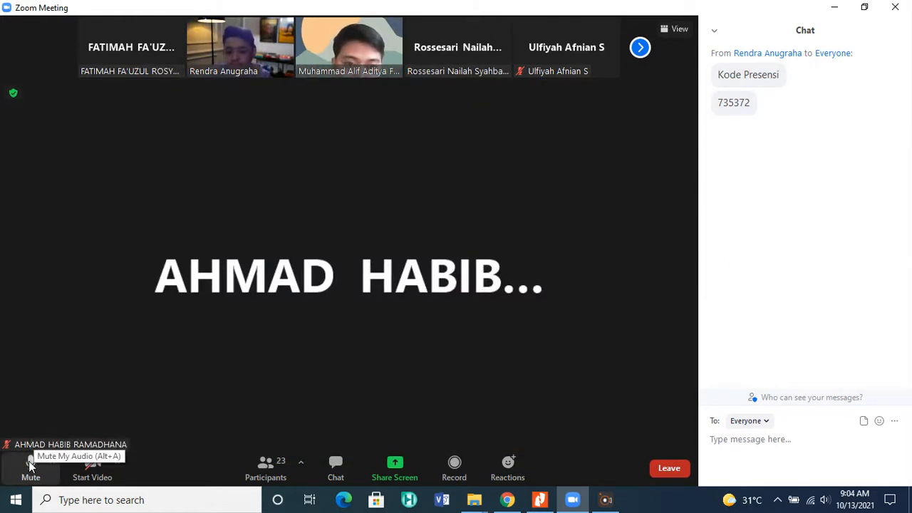
left_click(31, 464)
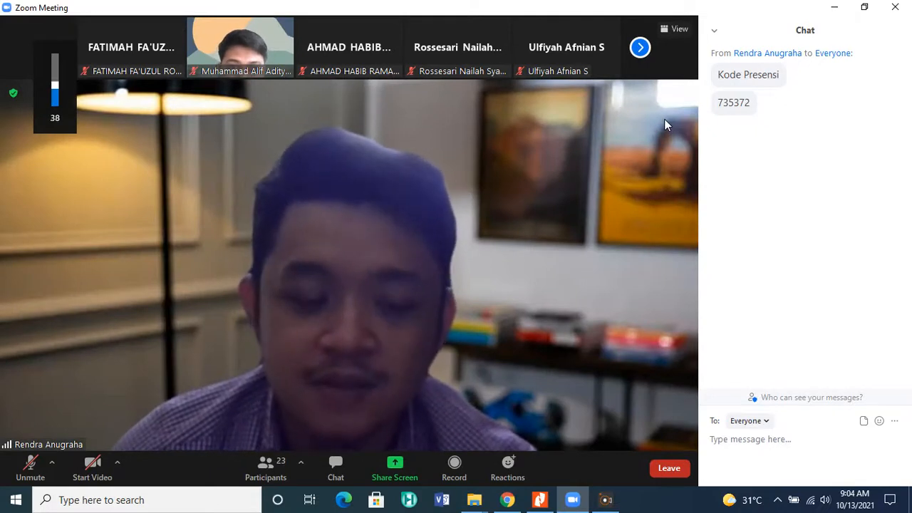
Switch to the browser and submit the six-digit attendance code for session 15 on 13 October 2021, attending online.
left_click(715, 32)
left_click(741, 49)
key("alt+Tab")
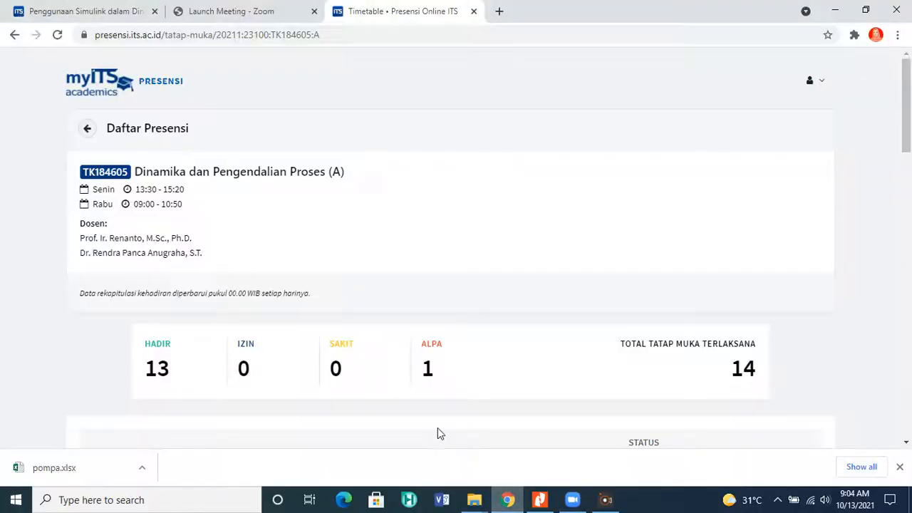
scroll(539, 366, "down", 15)
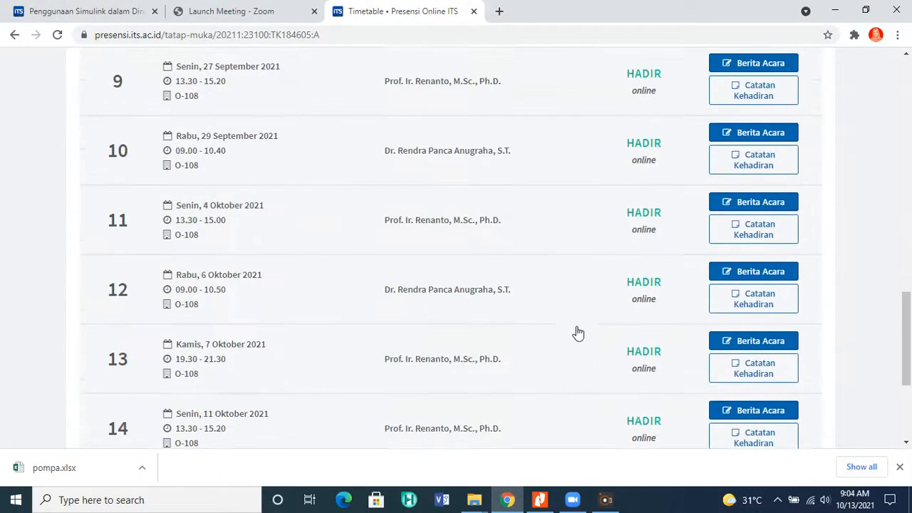
left_click(713, 261)
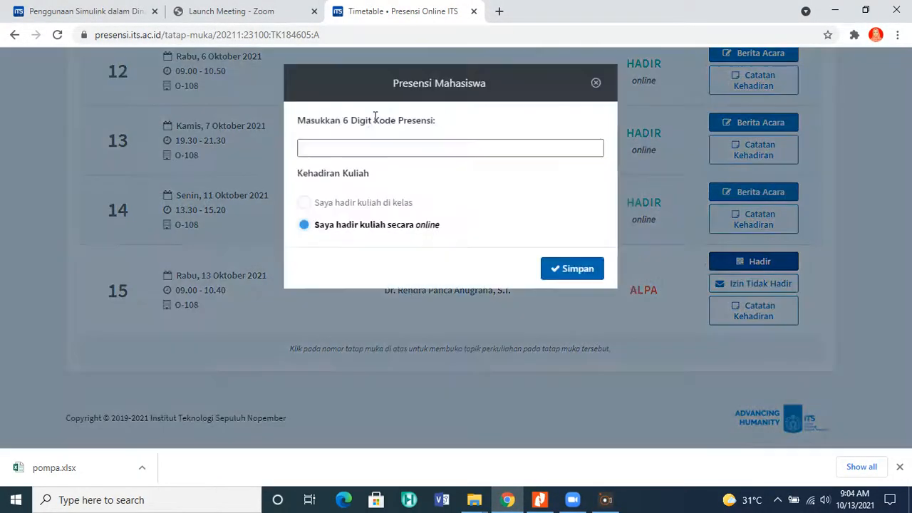
left_click(361, 147)
type("735372")
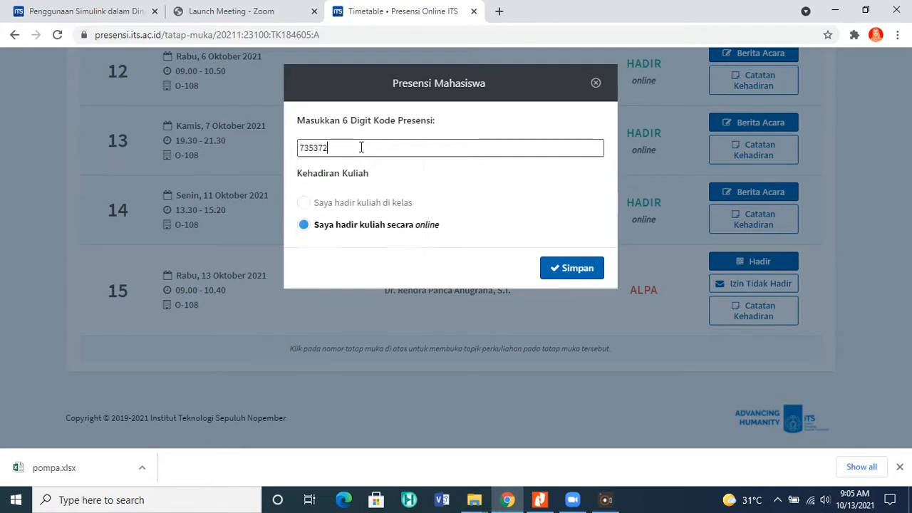
left_click(562, 268)
Reload the course attendance page to check the updated attendance summary.
scroll(562, 267, "up", 10)
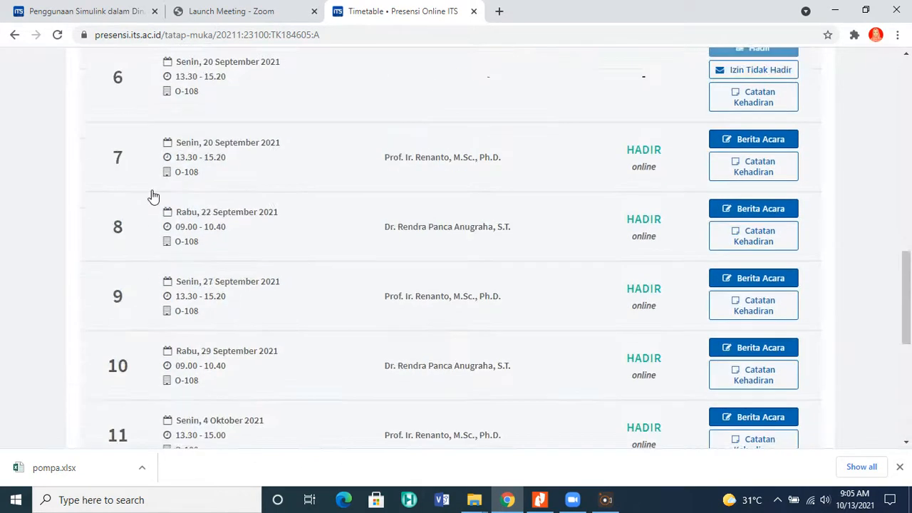
scroll(135, 142, "up", 5)
left_click(201, 29)
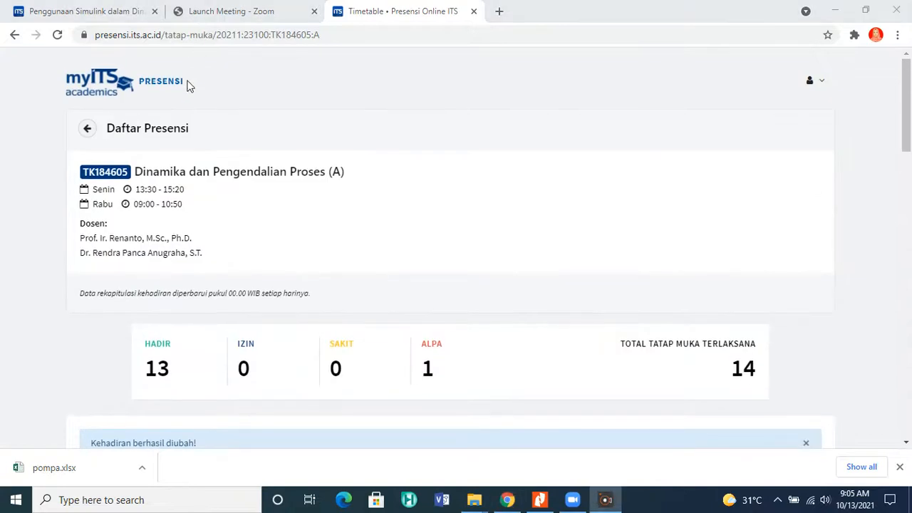
left_click(58, 36)
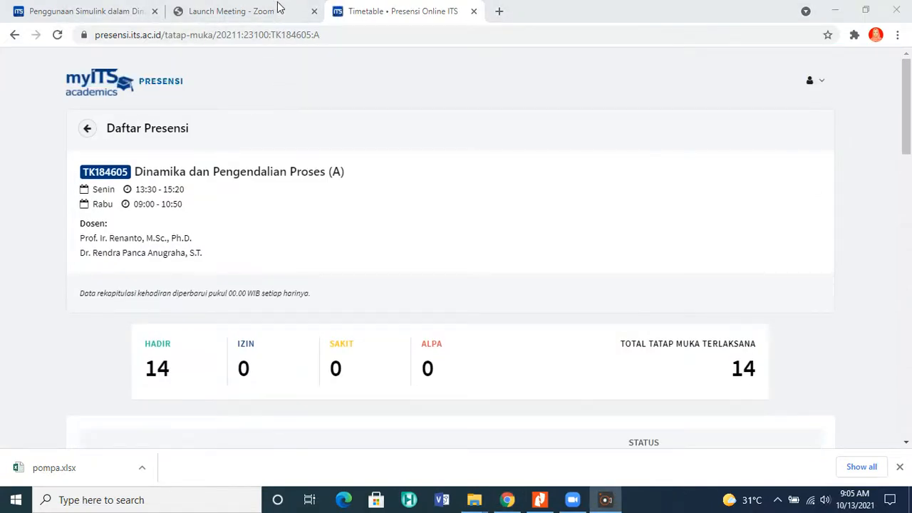
Return to the Zoom meeting, reduce the floating video strip to the active speaker only, and move it off the shared content.
left_click(573, 502)
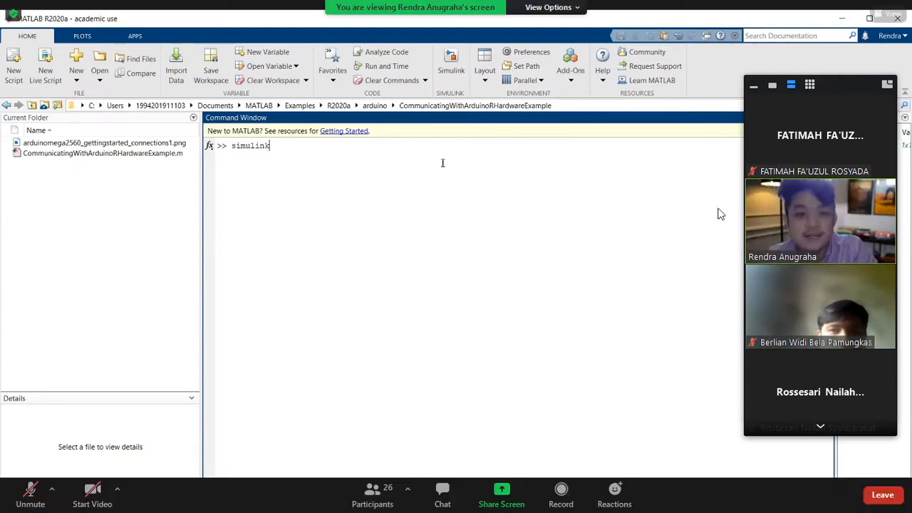
left_click(772, 85)
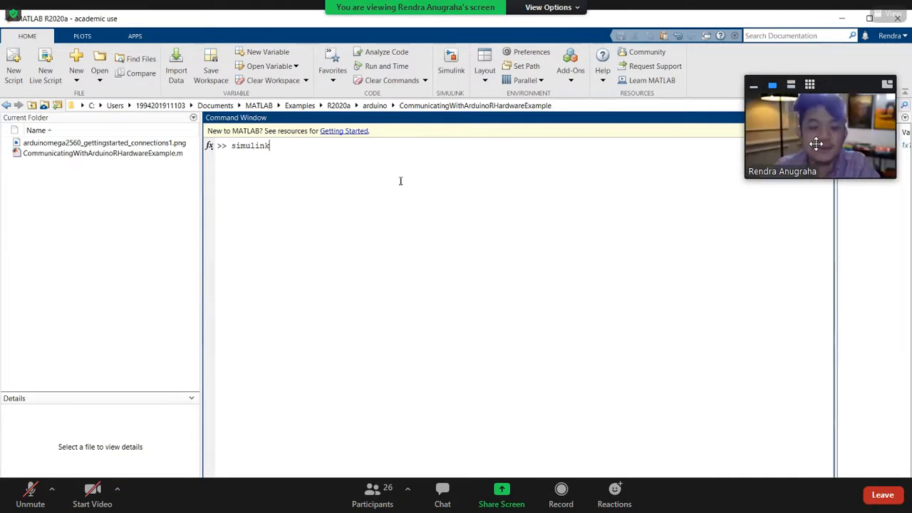
left_click_drag(816, 143, 840, 57)
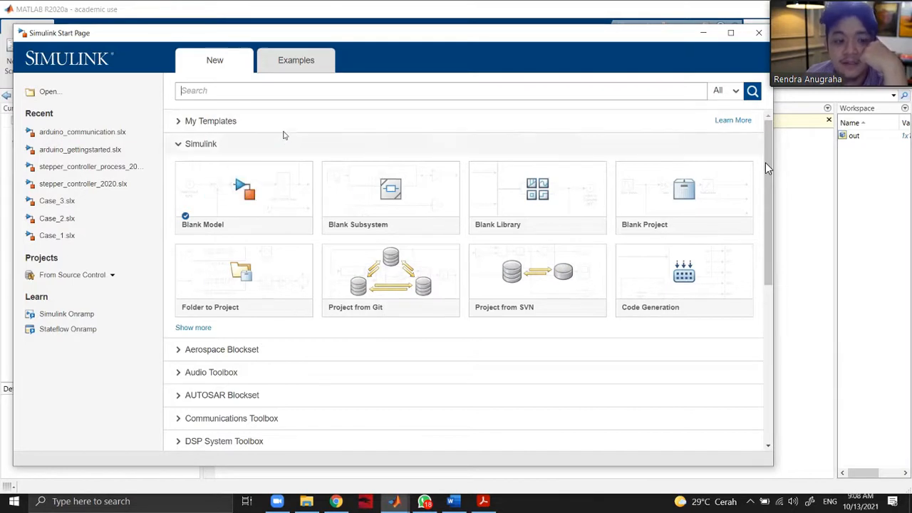
Examine the template categories on the Simulink start page, including the Aerospace Blockset templates.
left_click(212, 146)
left_click(211, 146)
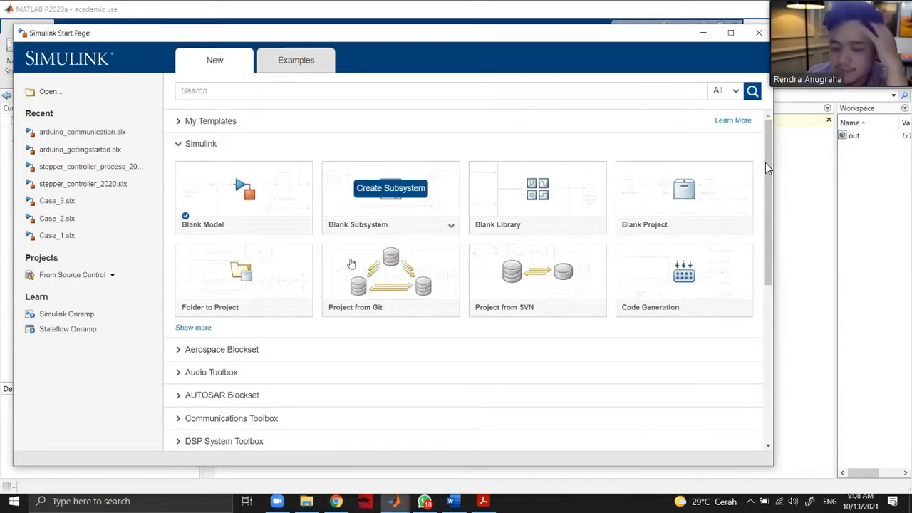
left_click(237, 358)
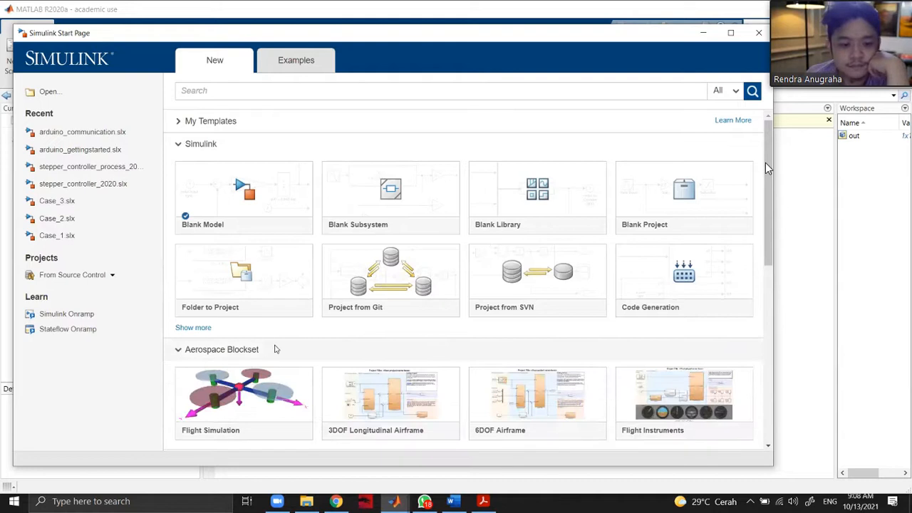
scroll(338, 326, "down", 5)
scroll(237, 292, "down", 3)
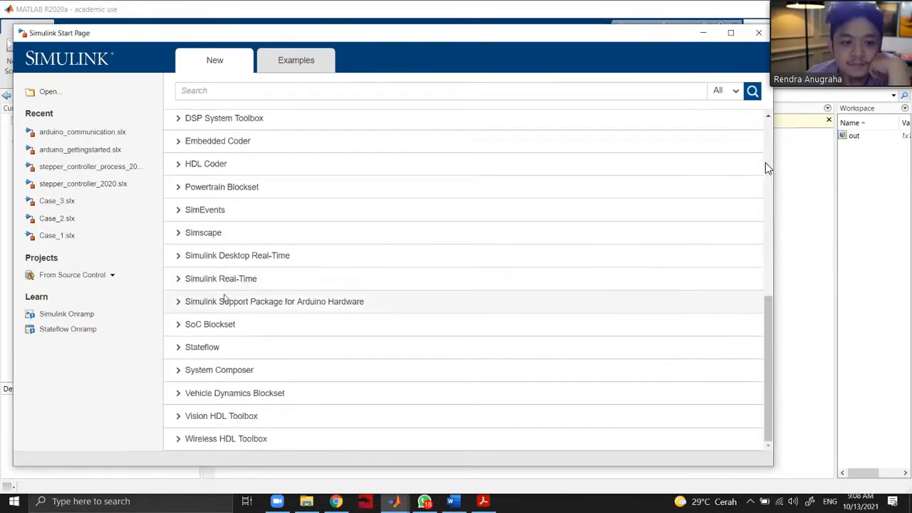
scroll(279, 263, "up", 5)
scroll(253, 257, "up", 1)
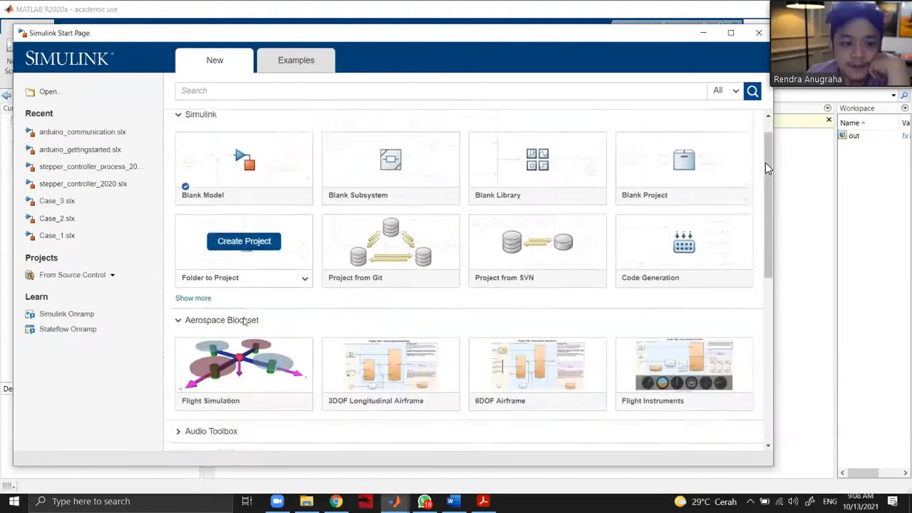
left_click(253, 350)
left_click(253, 353)
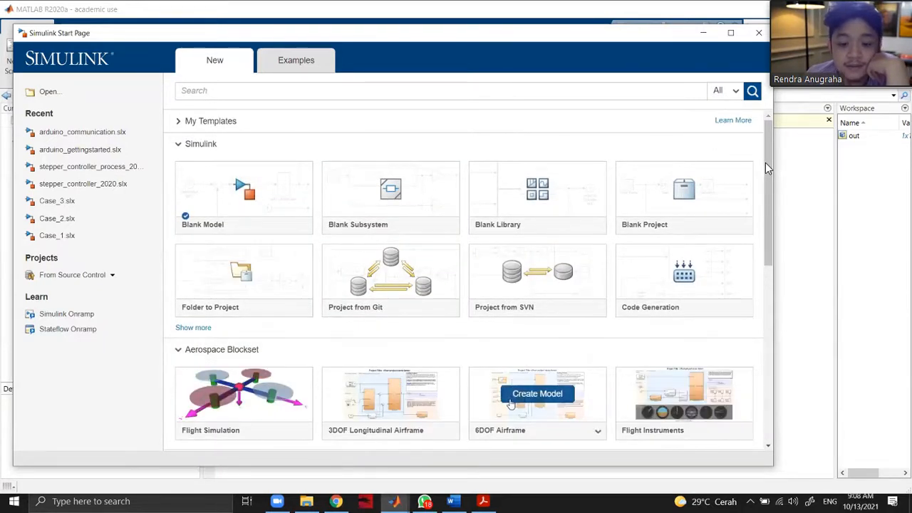
Examine the Simulink Real-Time template, and collapse the Simulink Real-Time and Aerospace Blockset categories again.
scroll(768, 168, "down", 3)
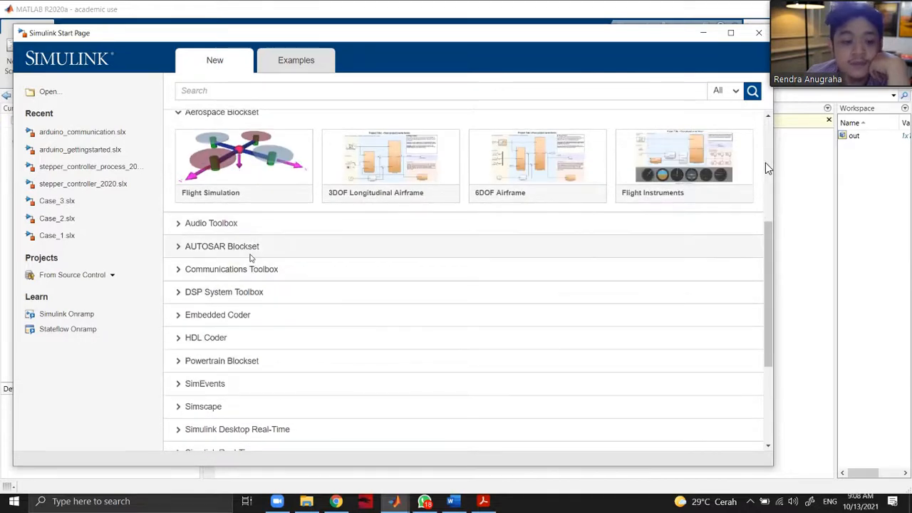
scroll(281, 305, "down", 2)
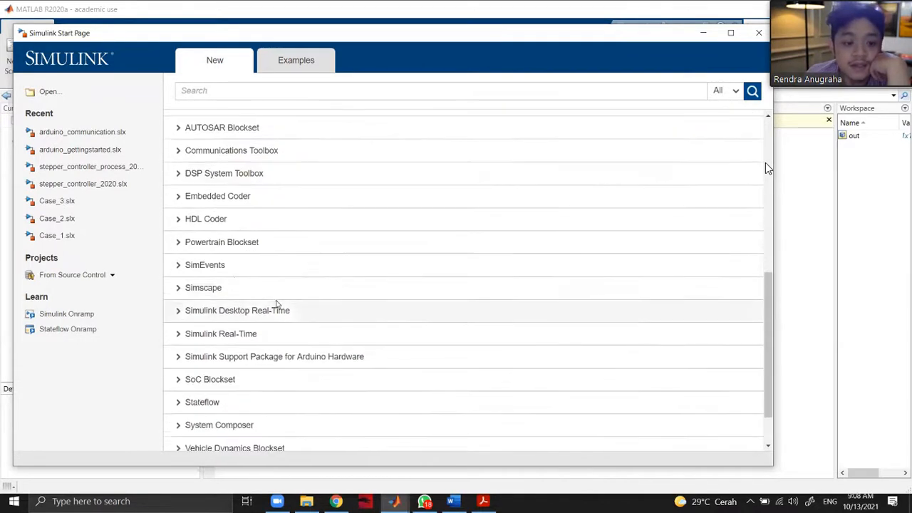
scroll(239, 264, "down", 1)
left_click(230, 280)
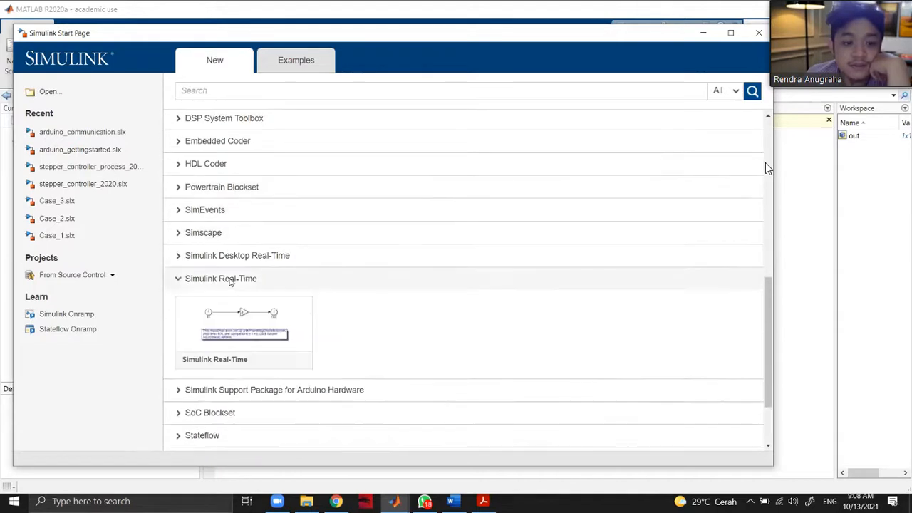
left_click(230, 280)
scroll(249, 299, "up", 7)
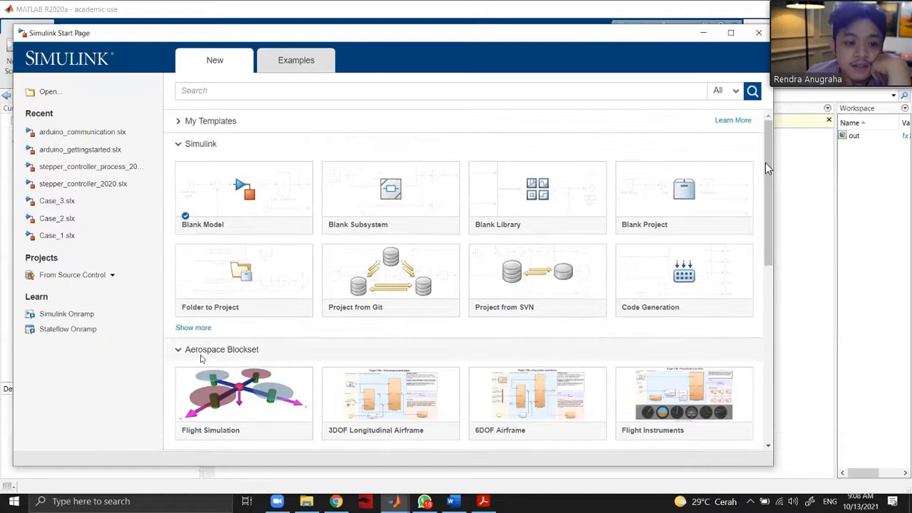
left_click(230, 351)
Create a blank Simulink model and maximize its window.
mouse_move(254, 191)
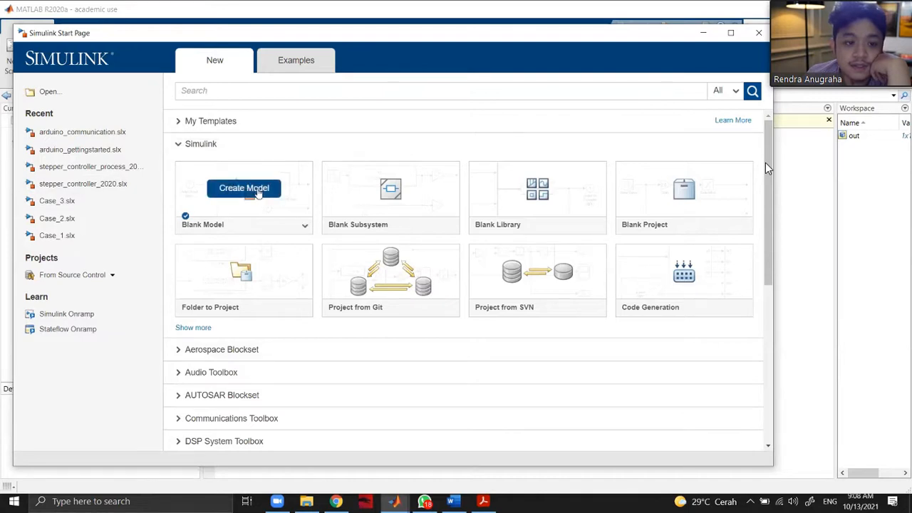
left_click(244, 188)
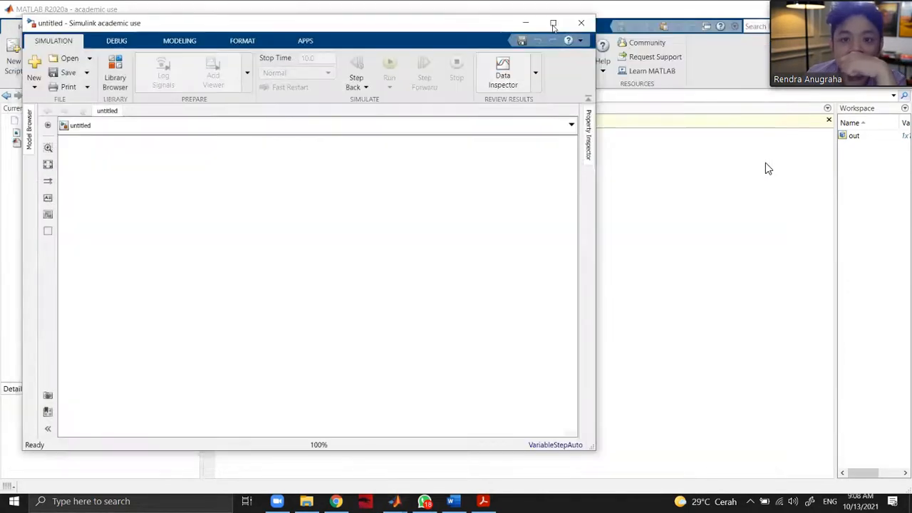
left_click(553, 24)
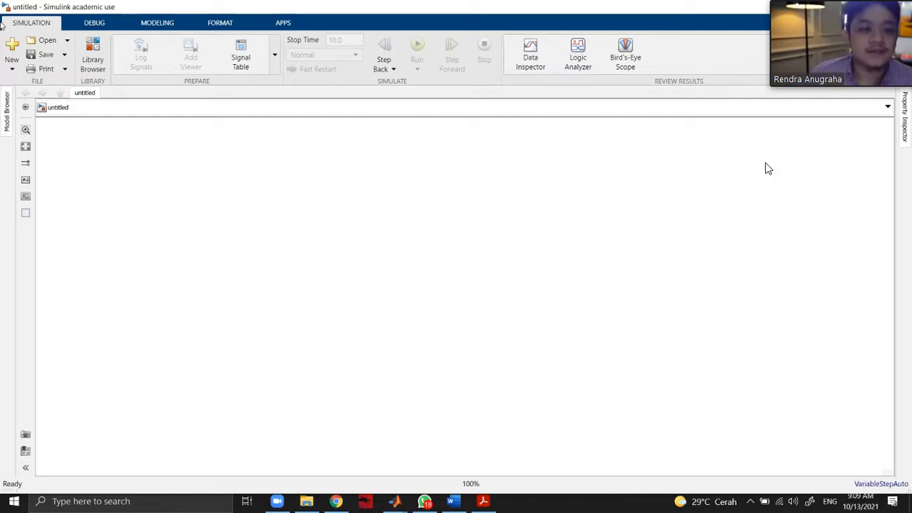
left_click(14, 62)
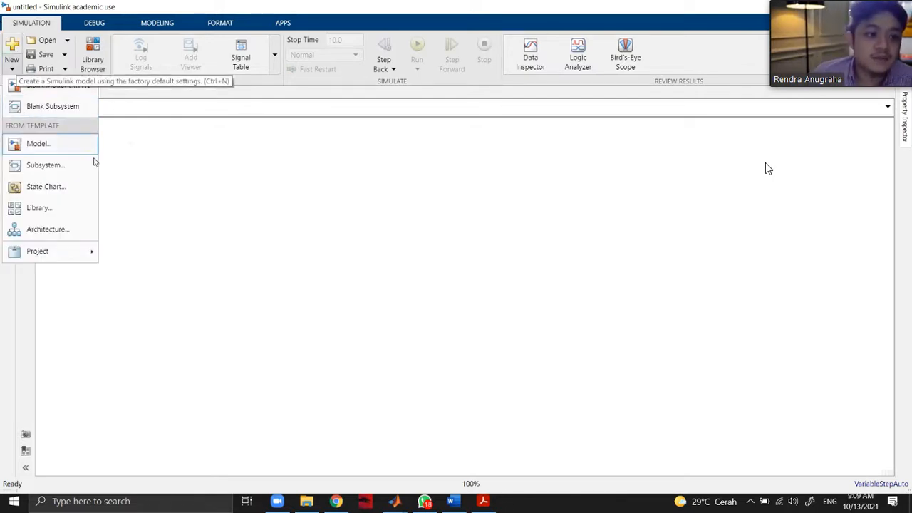
left_click(277, 188)
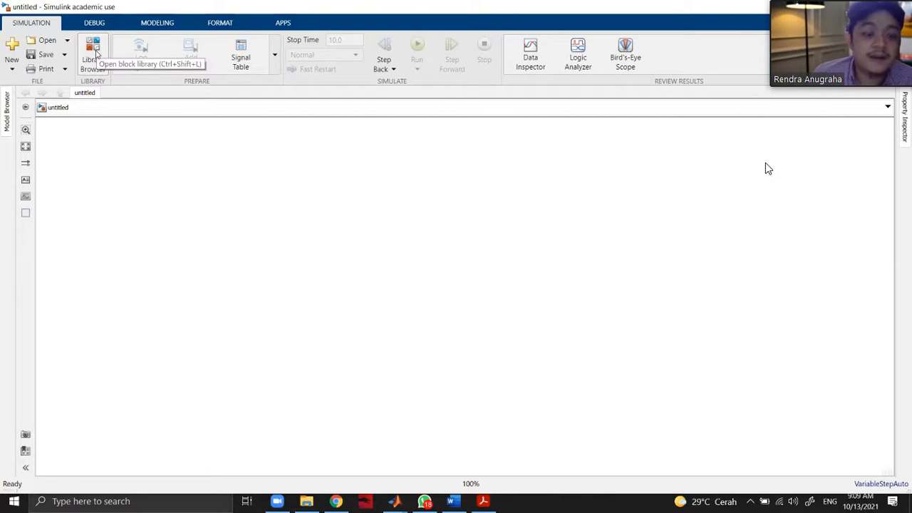
Open the Simulink Library Browser and examine the Commonly Used Blocks, Continuous and Dashboard block categories.
left_click(94, 51)
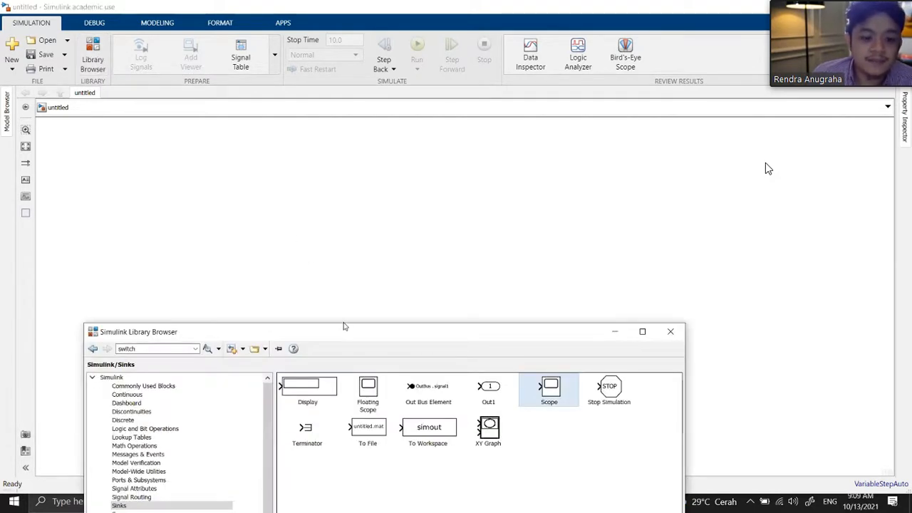
left_click(95, 120)
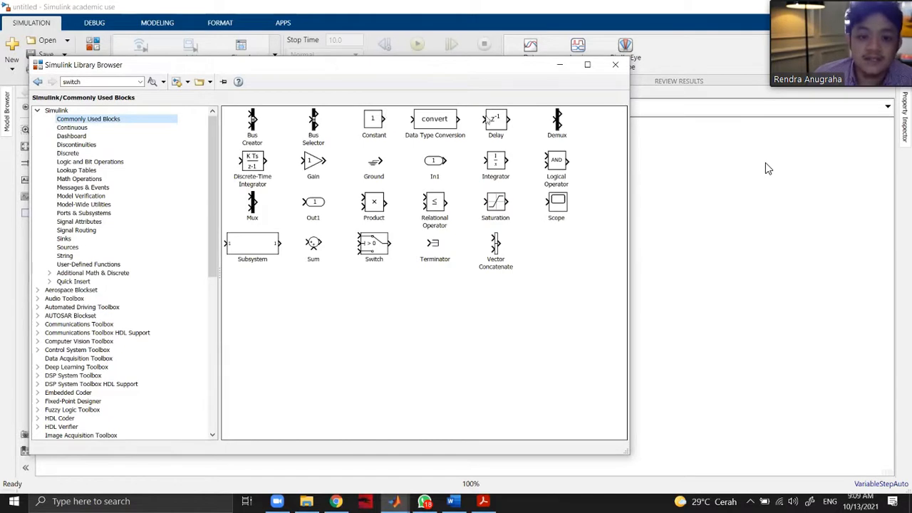
left_click(68, 129)
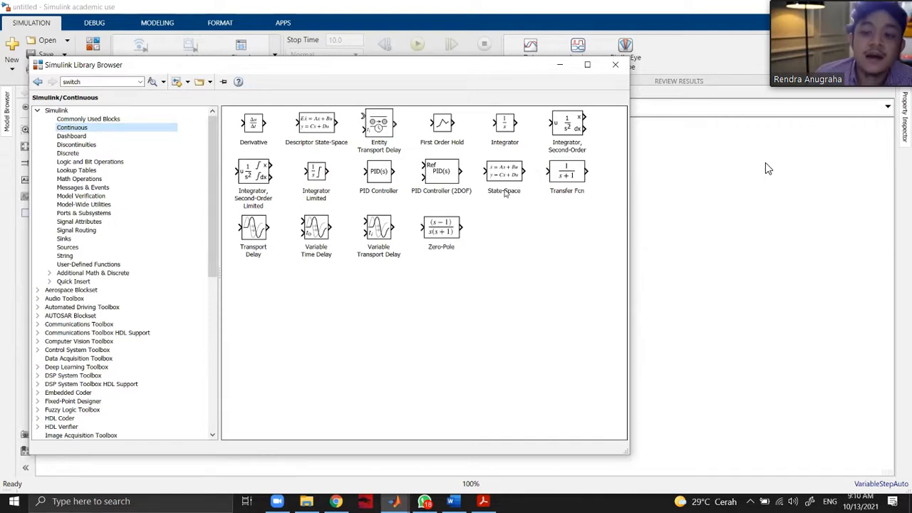
left_click(99, 136)
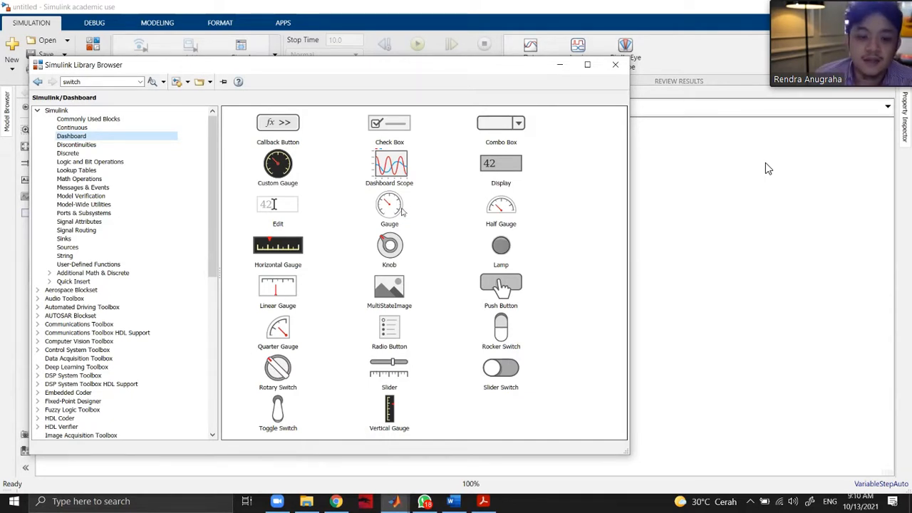
left_click(131, 130)
left_click(130, 135)
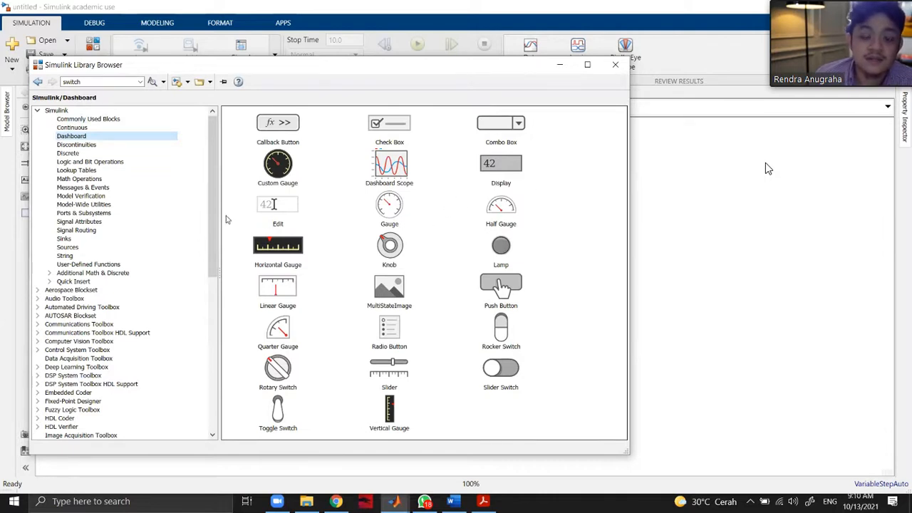
Examine the Discontinuities, Discrete, Logic and Bit Operations and Lookup Tables block categories.
left_click(78, 145)
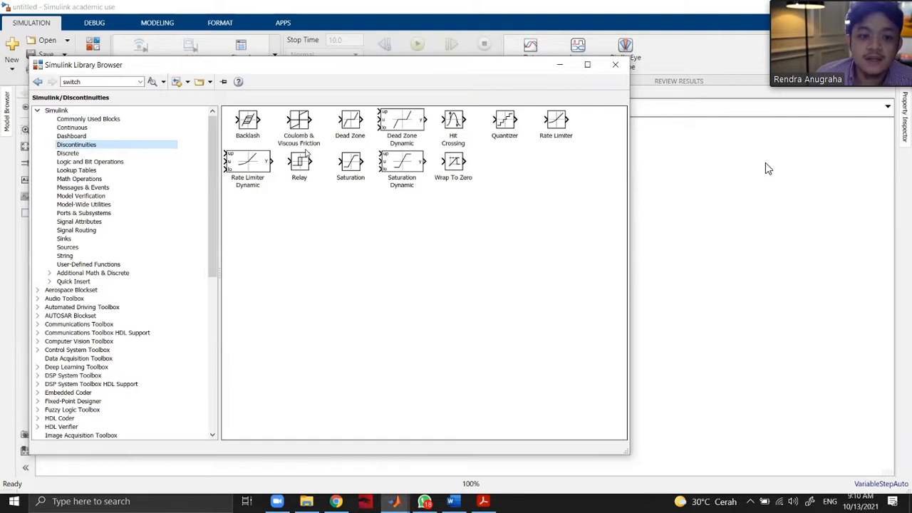
left_click(88, 154)
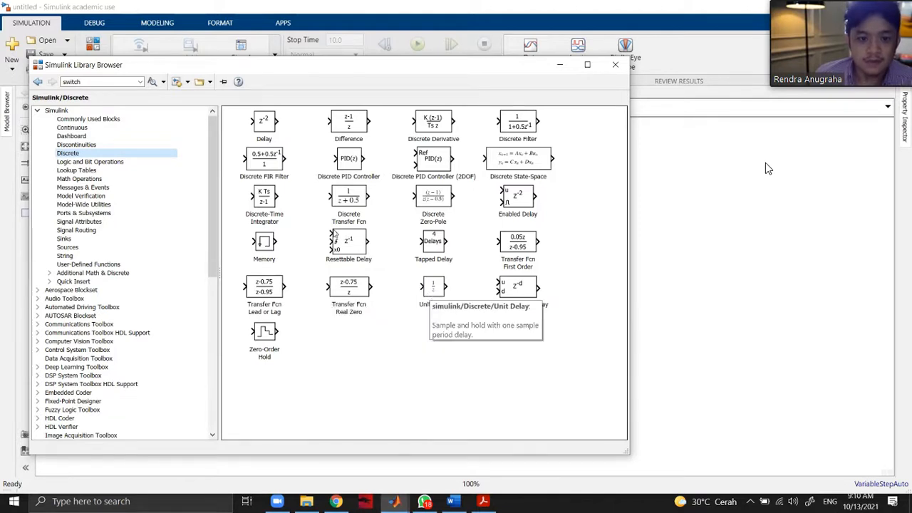
left_click(102, 163)
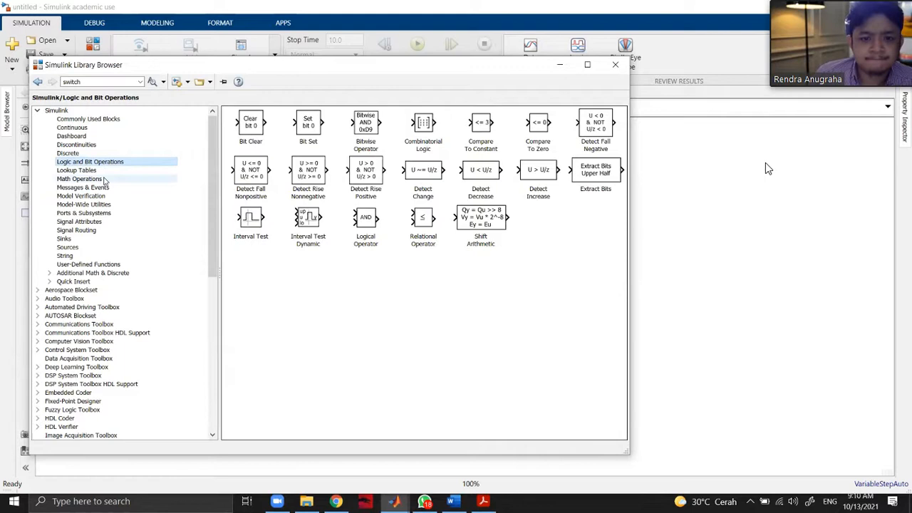
left_click(105, 171)
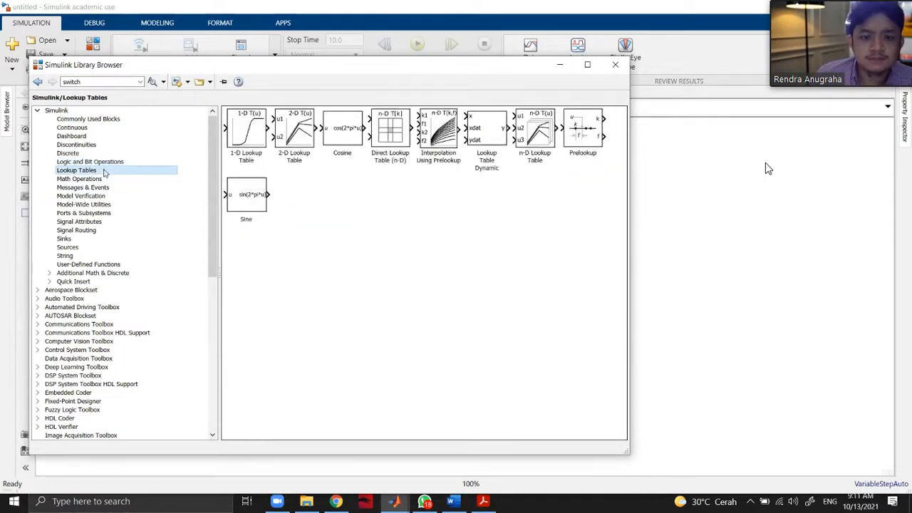
Examine the Math Operations, Messages & Events, Model Verification and Model-Wide Utilities block categories.
left_click(108, 179)
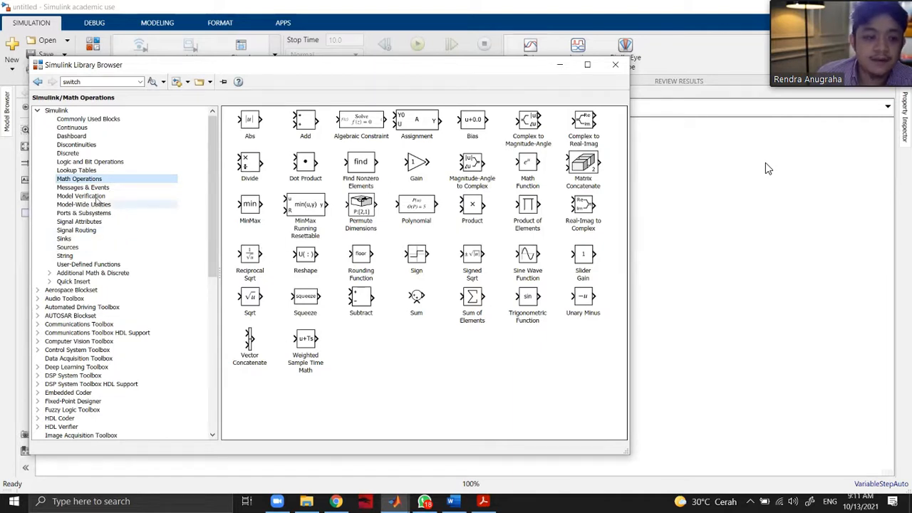
left_click(96, 197)
left_click(96, 188)
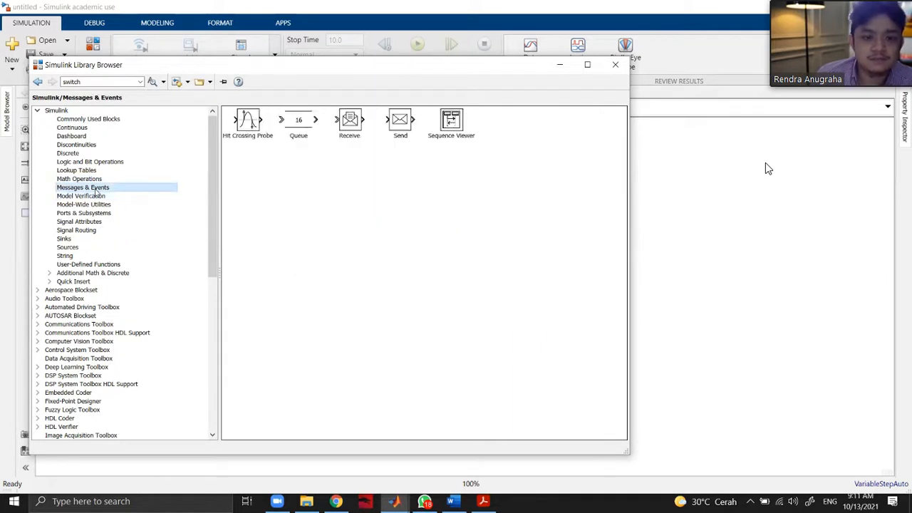
left_click(99, 196)
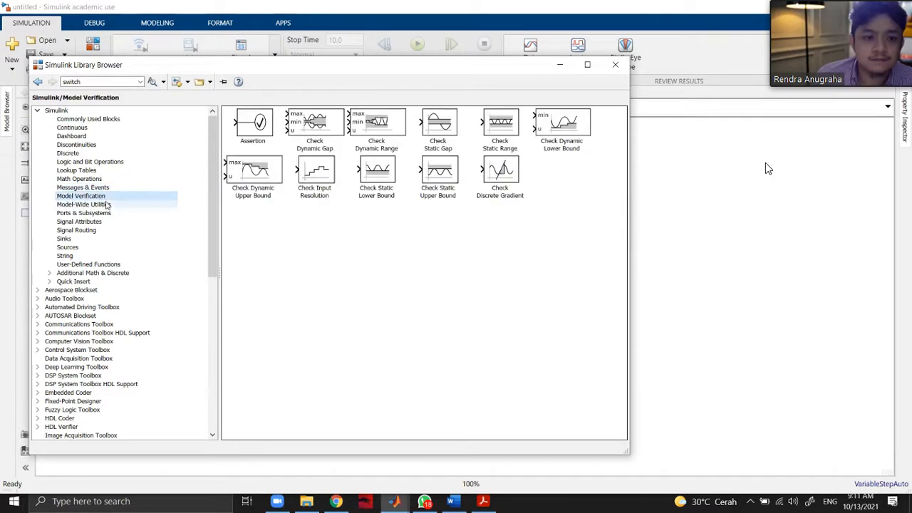
left_click(107, 205)
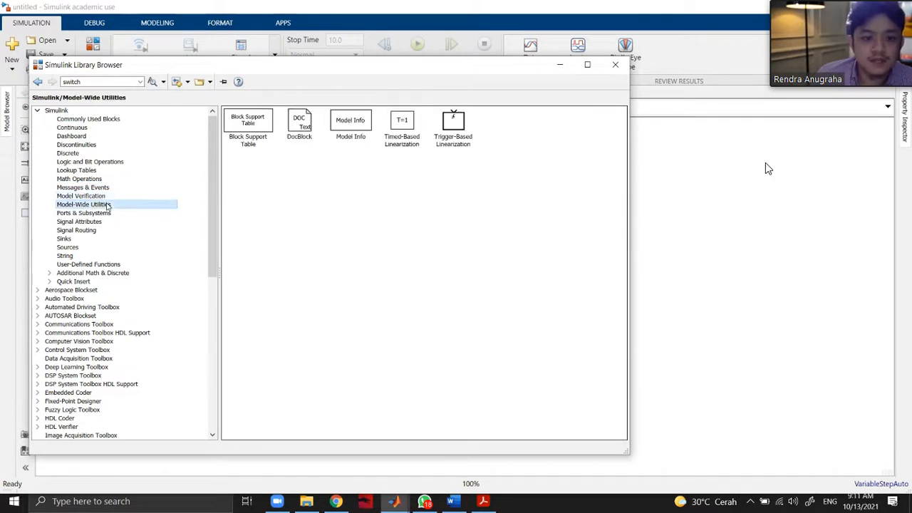
Examine the Ports & Subsystems, Signal Routing and Sinks block categories.
left_click(111, 216)
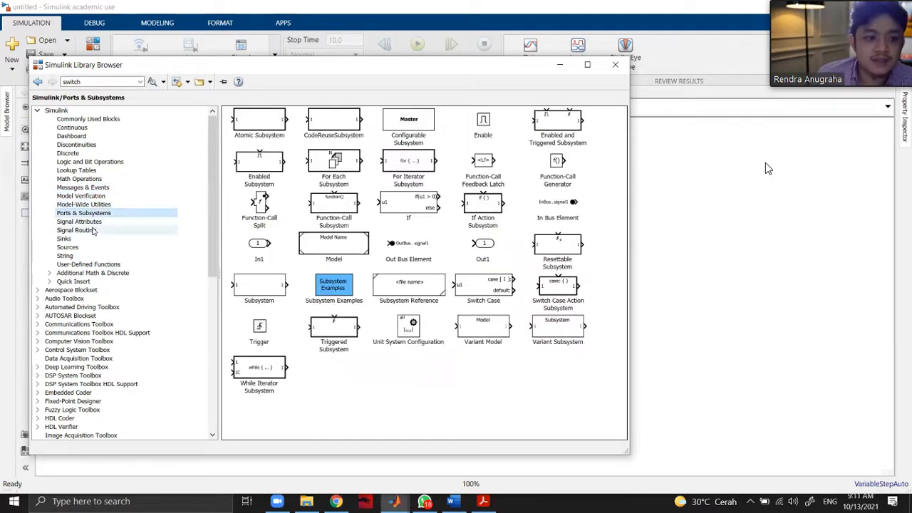
left_click(94, 230)
left_click(96, 238)
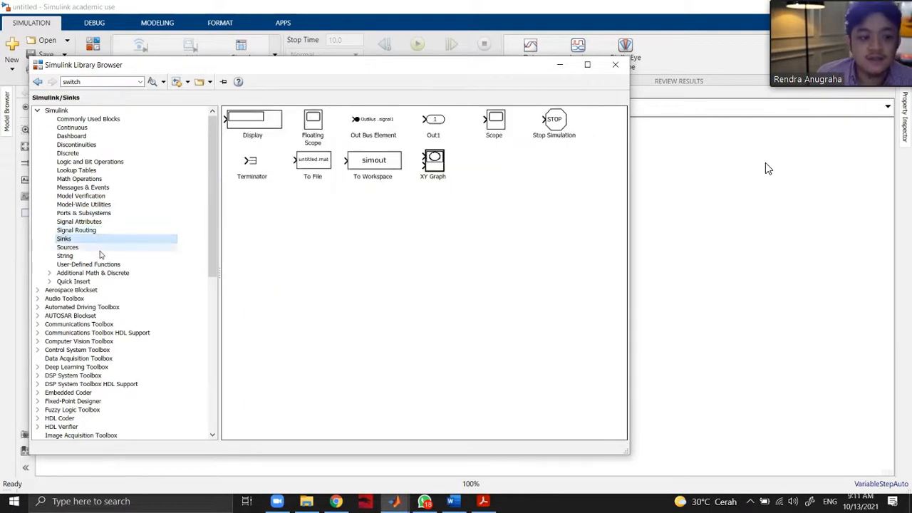
Examine the Sources blocks, including Step, Sine Wave, Ramp, Constant and Digital Clock.
left_click(99, 247)
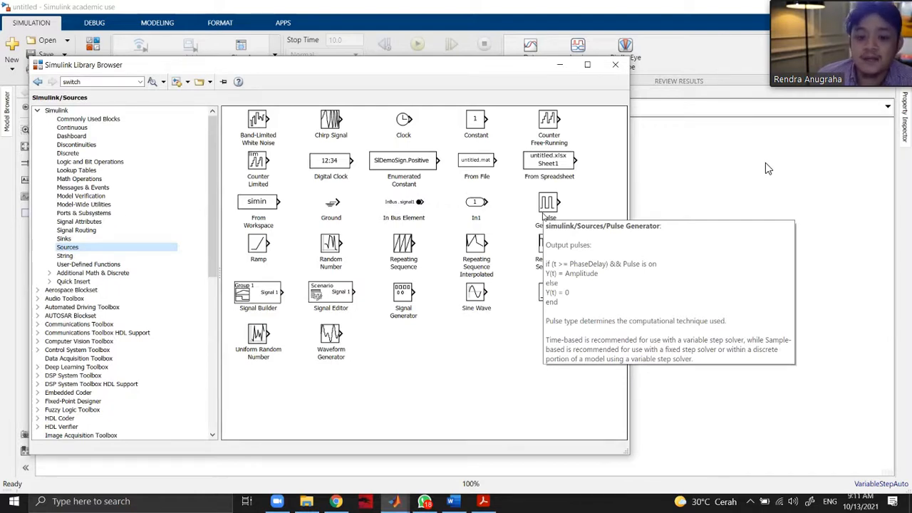
left_click(555, 293)
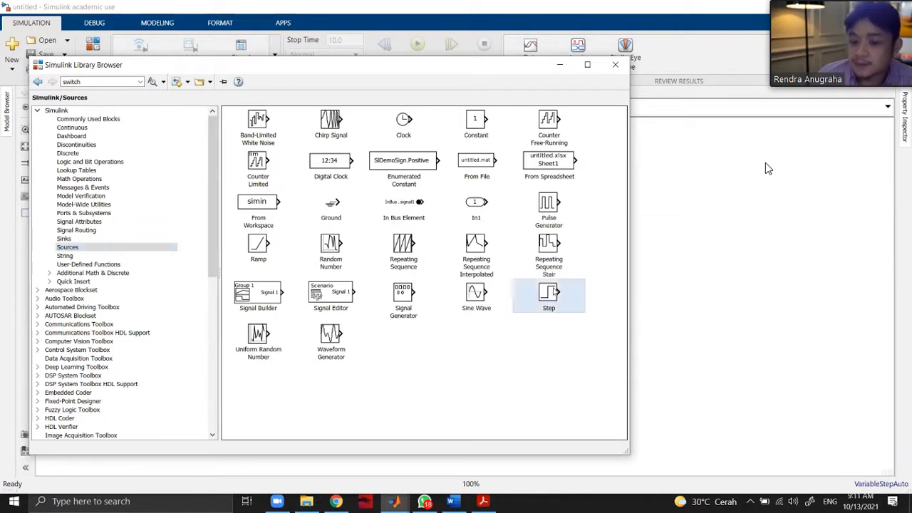
left_click(479, 300)
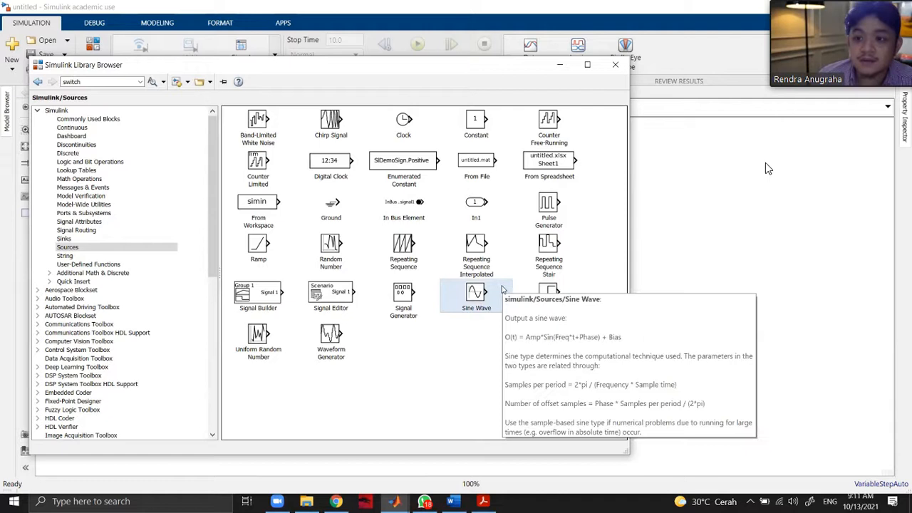
left_click(265, 251)
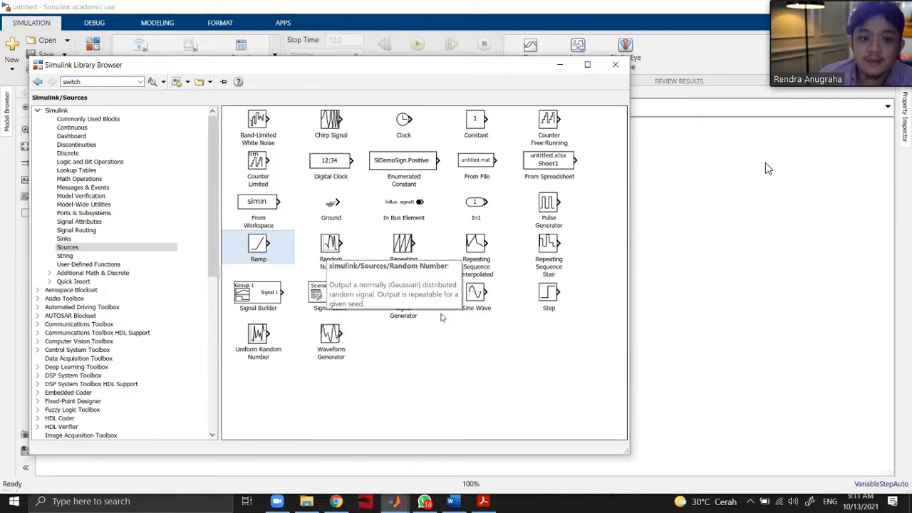
left_click(486, 129)
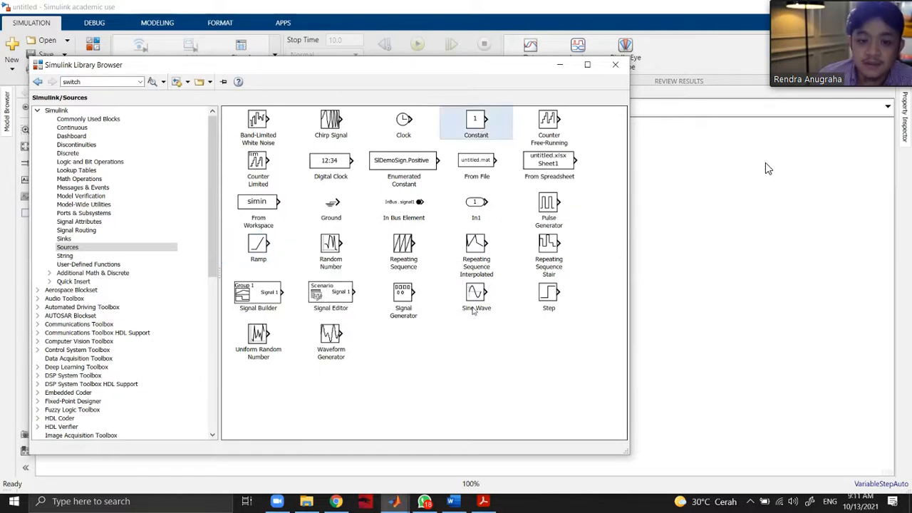
left_click(536, 297)
left_click(476, 296)
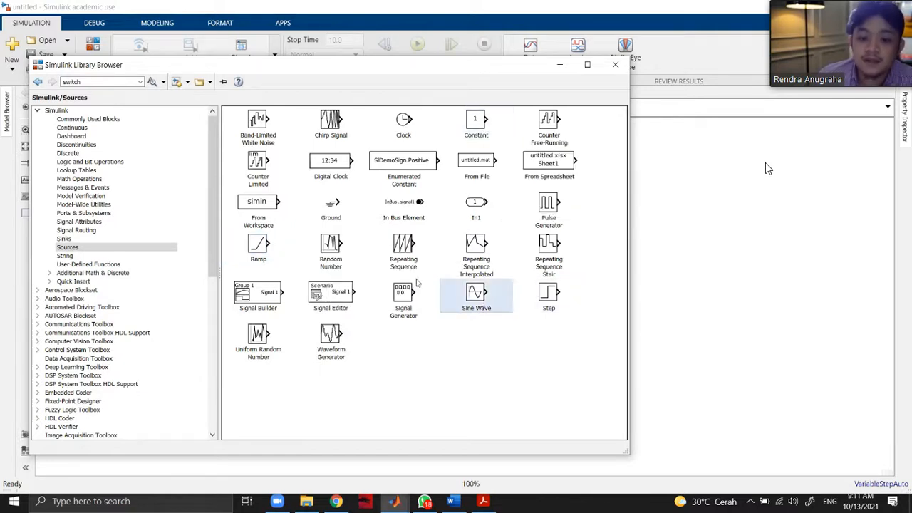
left_click(247, 252)
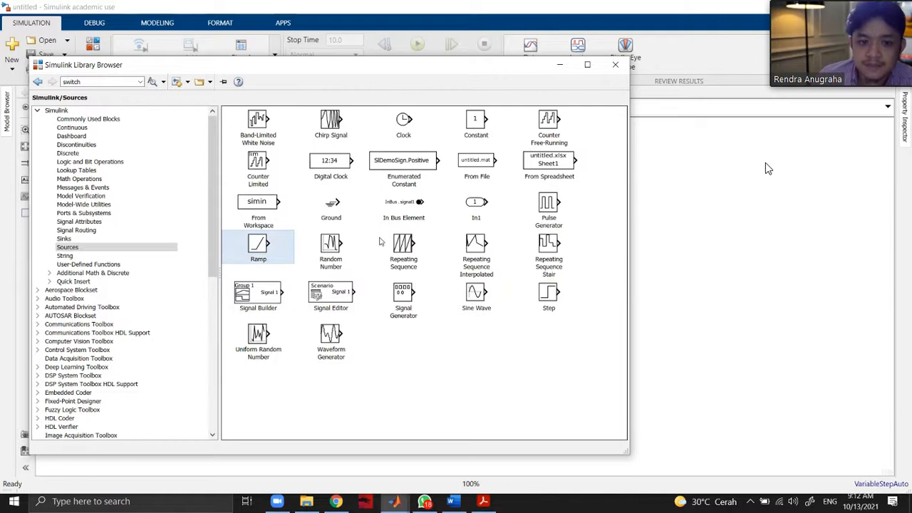
left_click(340, 164)
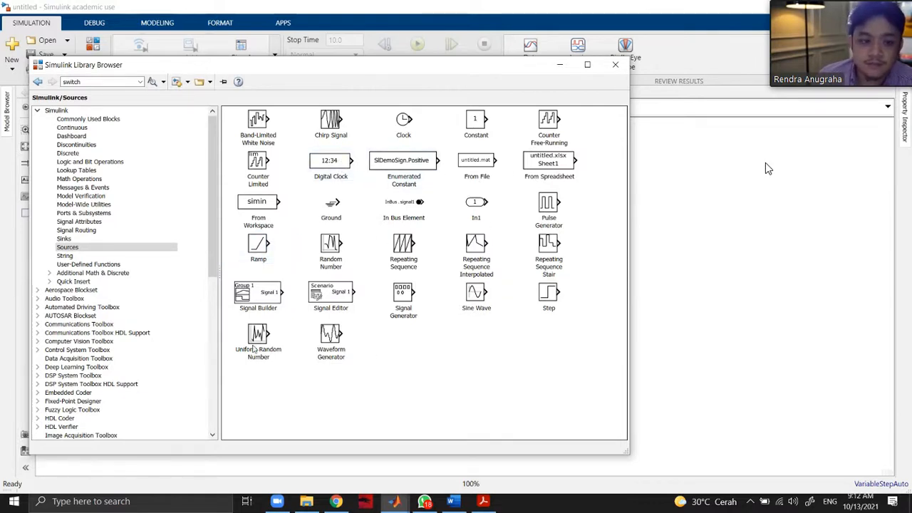
Review the Sinks blocks again, and examine the String and User-Defined Functions categories.
left_click(76, 240)
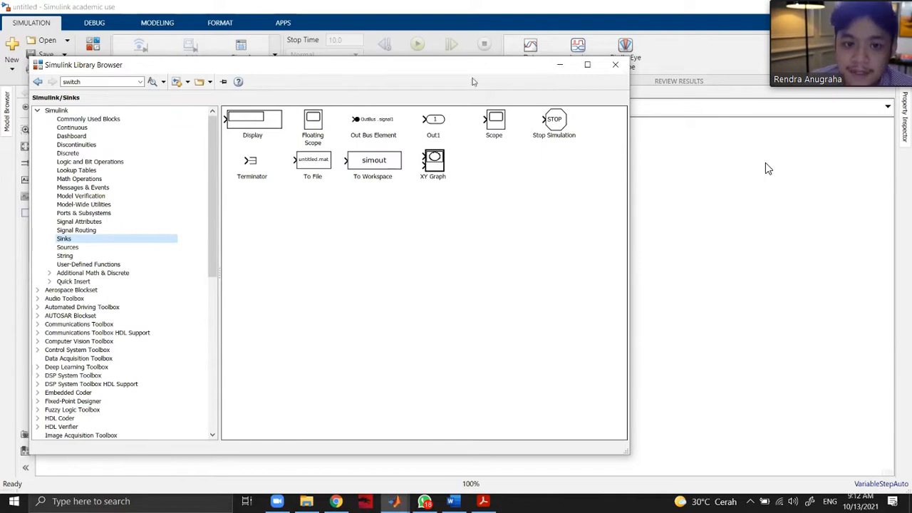
left_click_drag(462, 75, 567, 77)
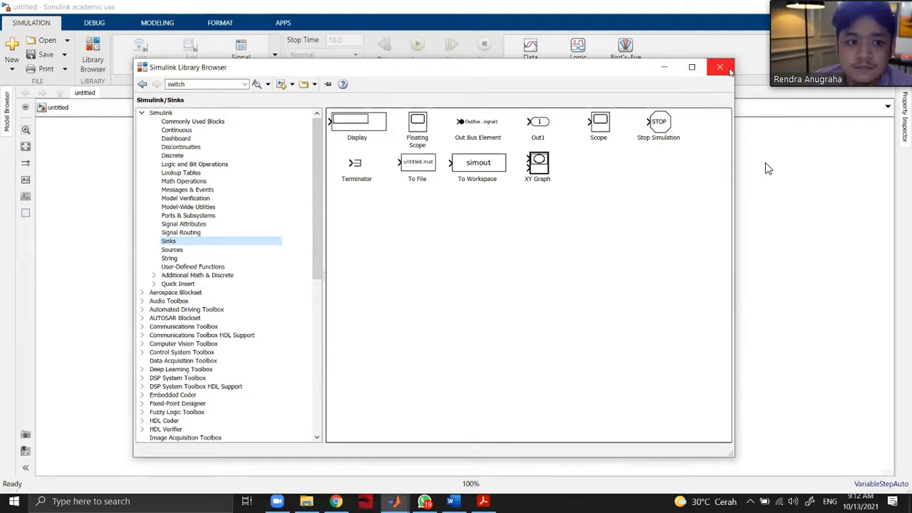
left_click(218, 249)
left_click(218, 258)
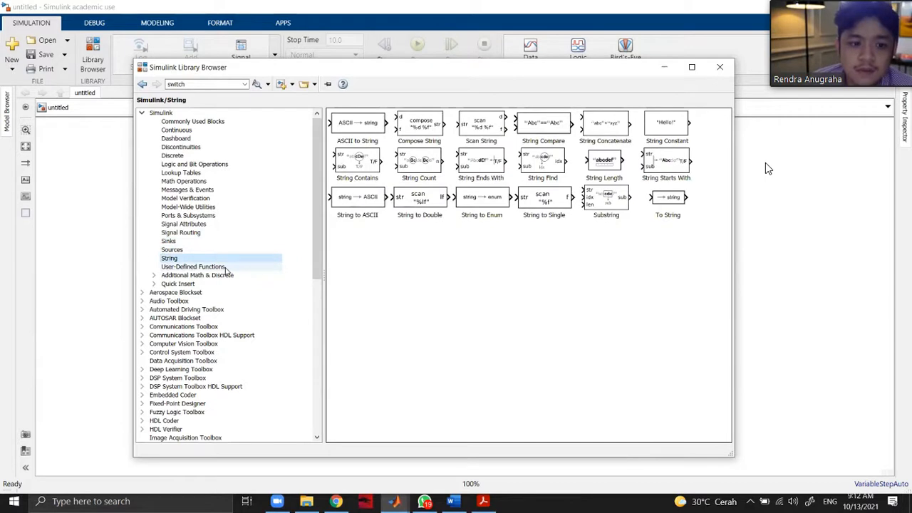
left_click(222, 266)
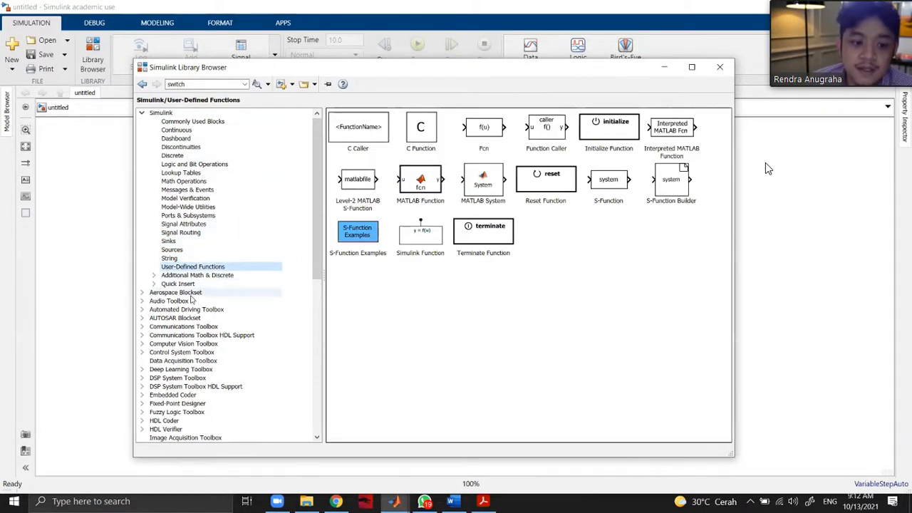
Expand the Aerospace Blockset, examine its Actuators, Aerodynamics and overview contents, and collapse it again.
left_click(142, 292)
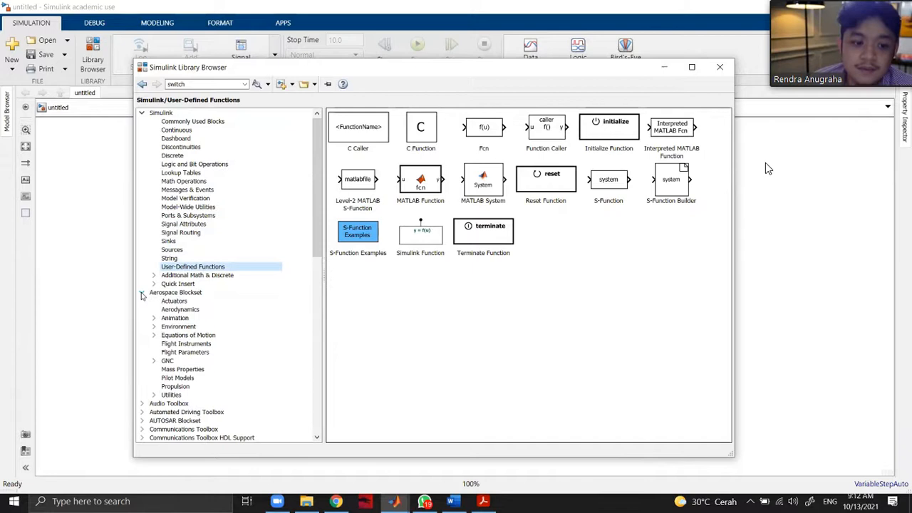
left_click(177, 301)
left_click(183, 310)
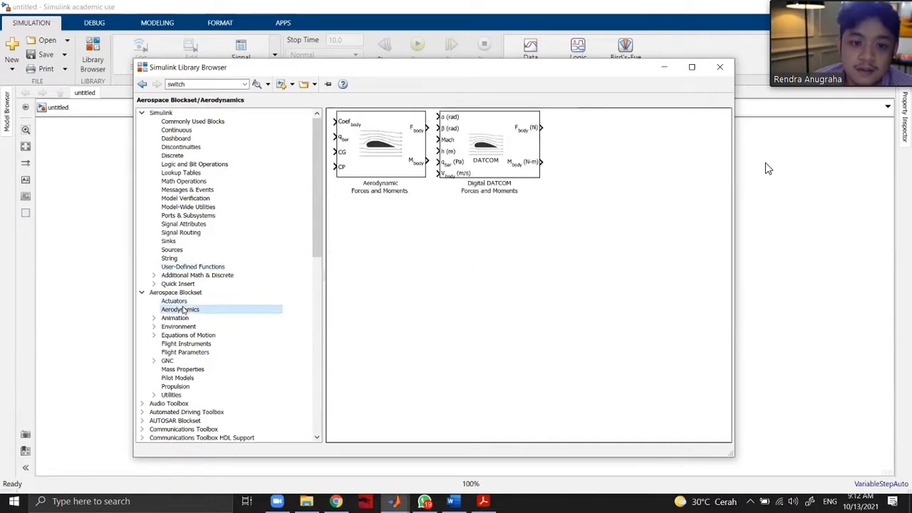
left_click(183, 292)
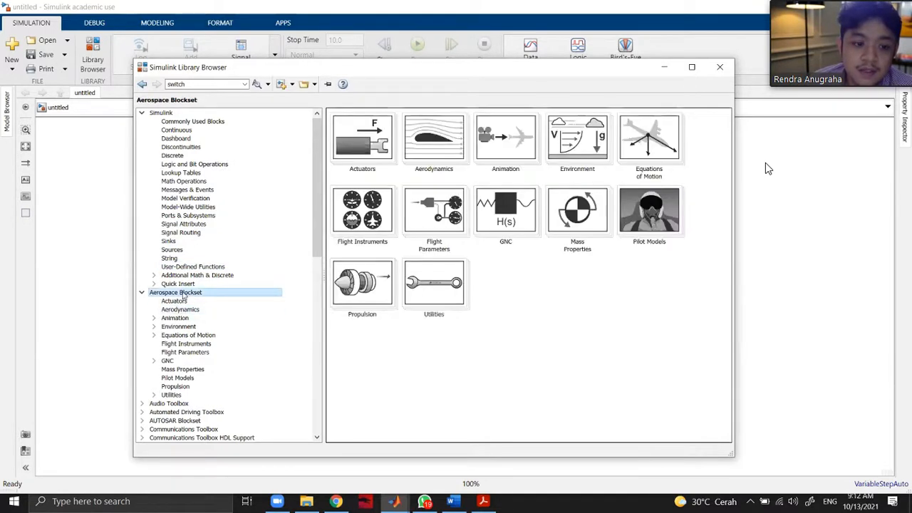
left_click(142, 292)
Look through the full list of toolbox libraries, collapse the Simulink category and close the Library Browser.
scroll(174, 319, "down", 3)
scroll(174, 318, "down", 8)
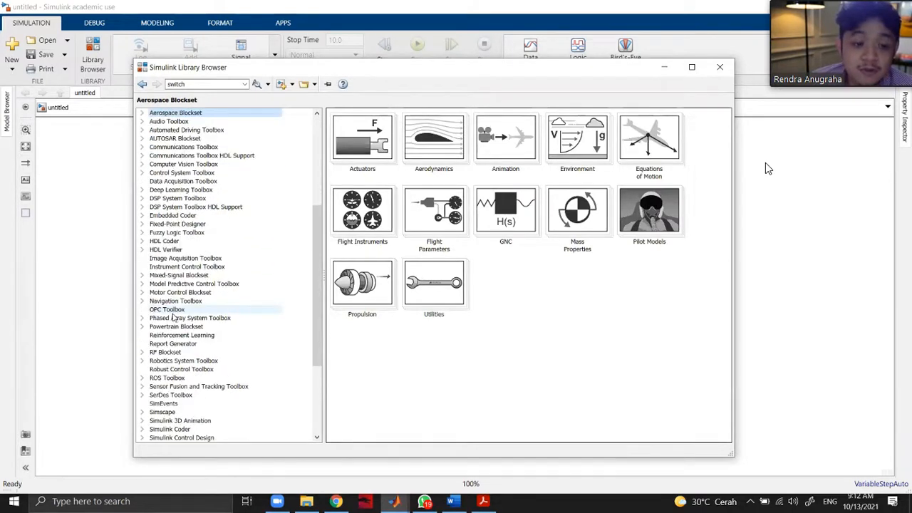
scroll(180, 307, "up", 11)
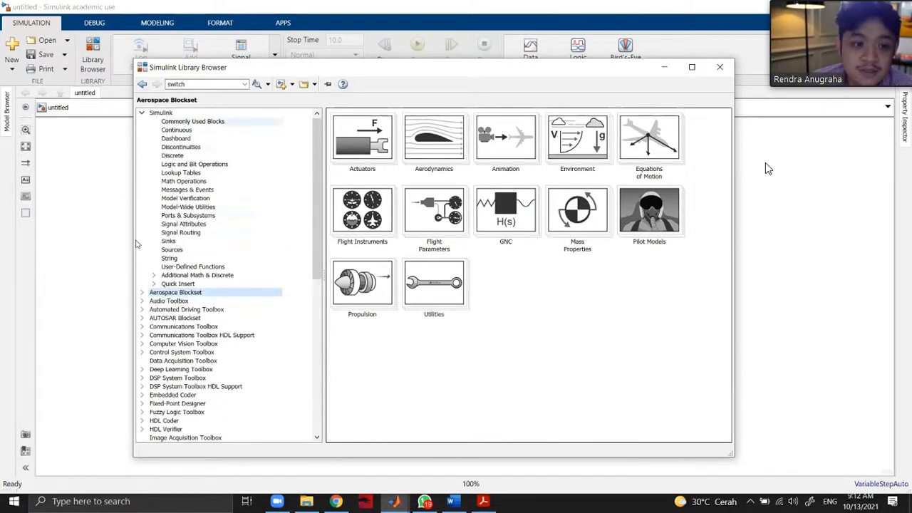
scroll(200, 308, "down", 11)
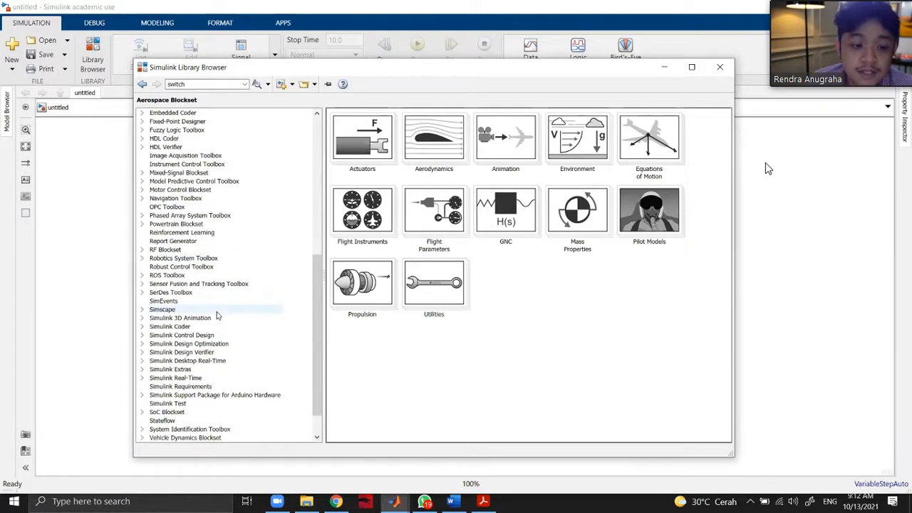
scroll(214, 306, "up", 11)
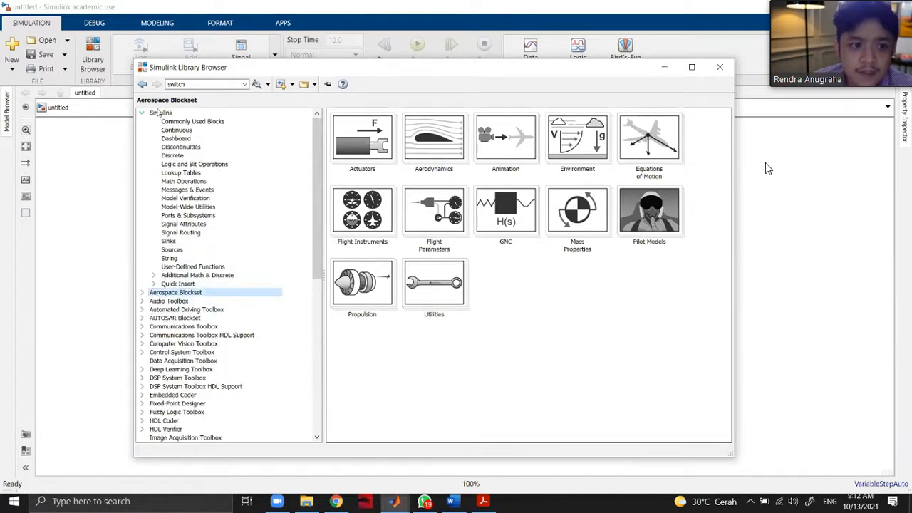
left_click(142, 112)
left_click(719, 67)
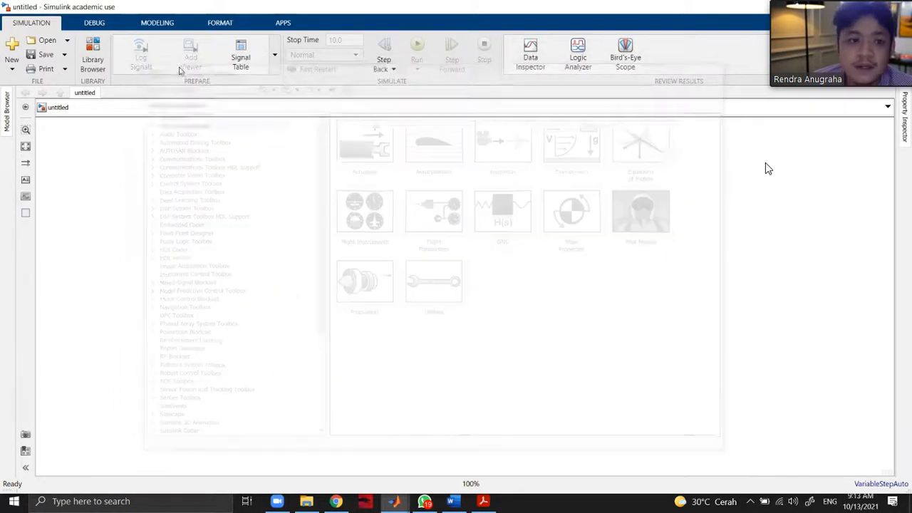
Open the model's signal table to examine the Model Data Editor, and close it again.
left_click(241, 60)
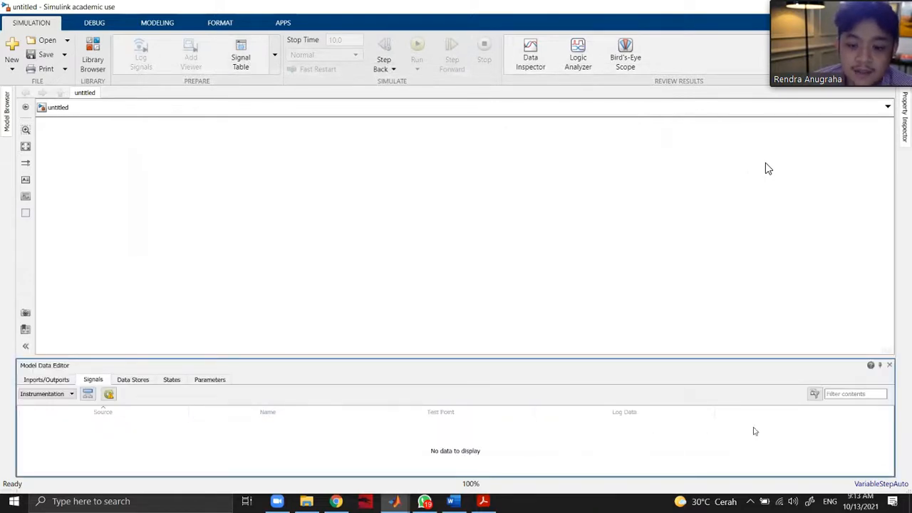
left_click(890, 365)
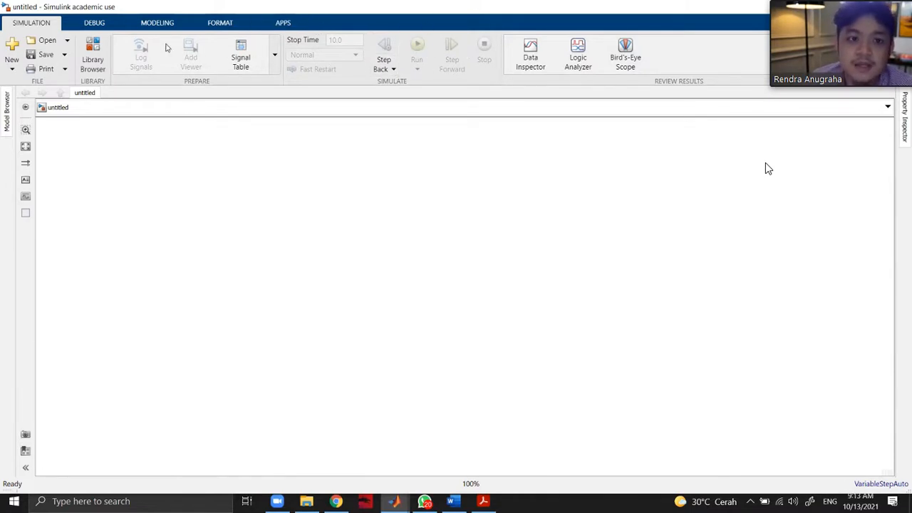
Examine the debugging, modeling and formatting tools available for the blank model.
left_click(103, 26)
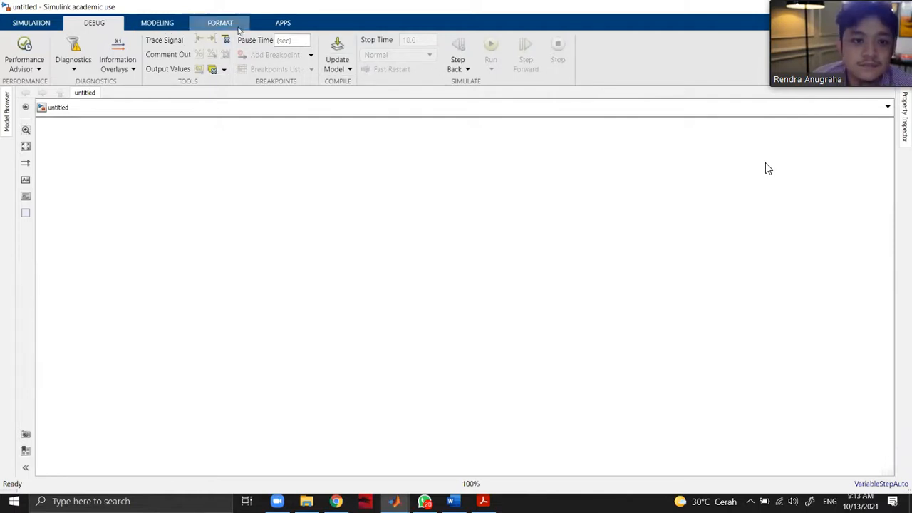
left_click(178, 24)
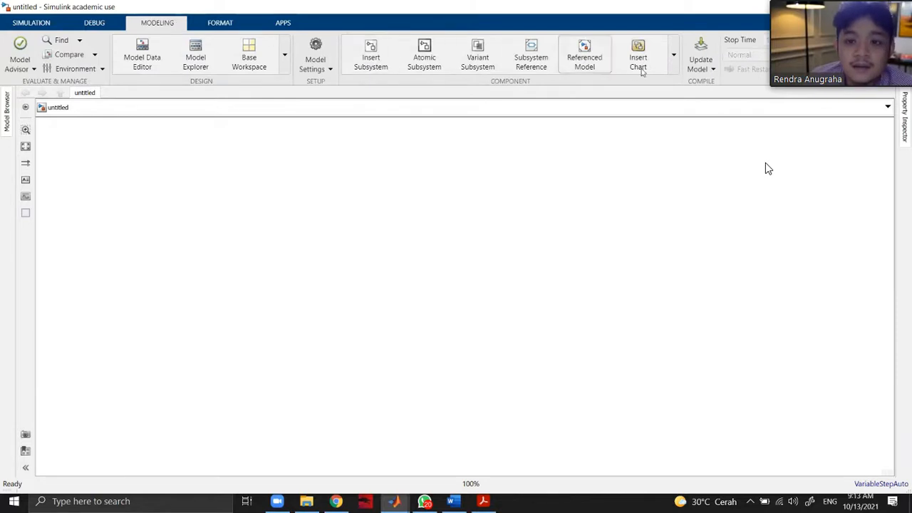
left_click(310, 66)
left_click(313, 66)
left_click(231, 24)
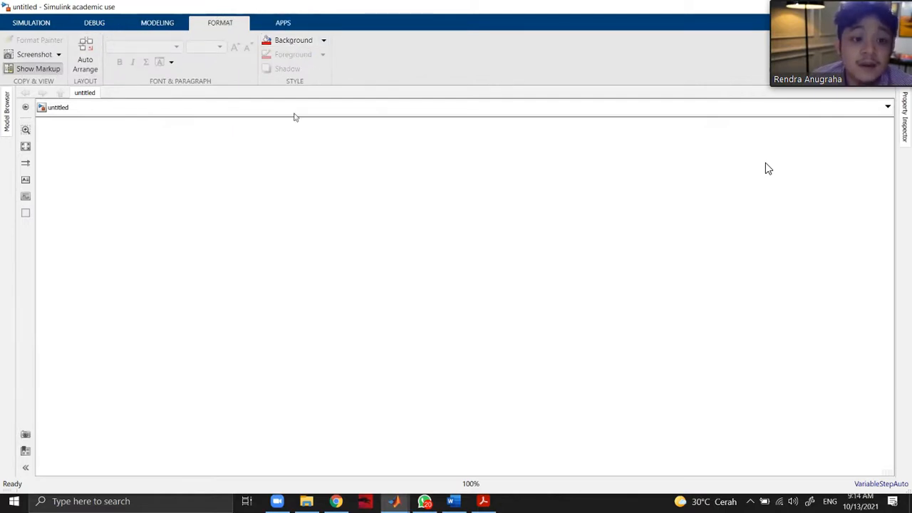
Examine the full gallery of Simulink apps, from the favorites through Simulation Graphics and Reporting.
left_click(283, 22)
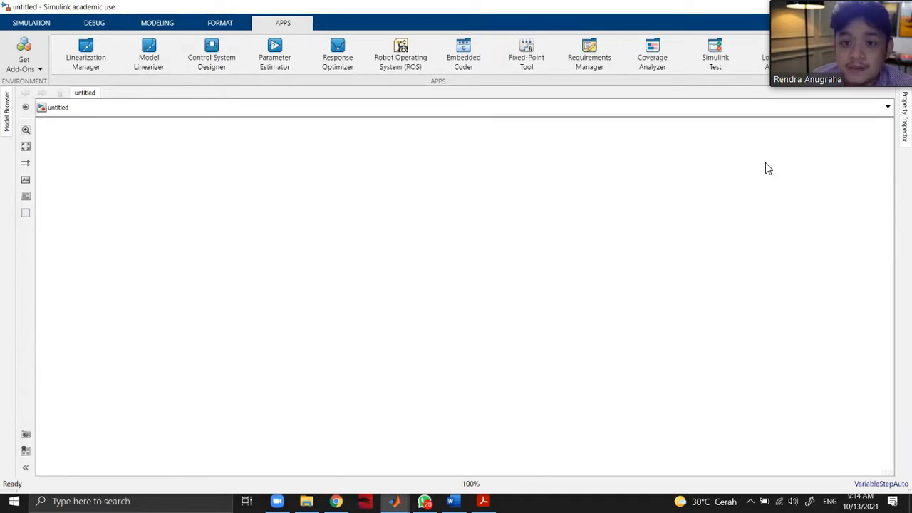
left_click(818, 62)
scroll(139, 158, "down", 3)
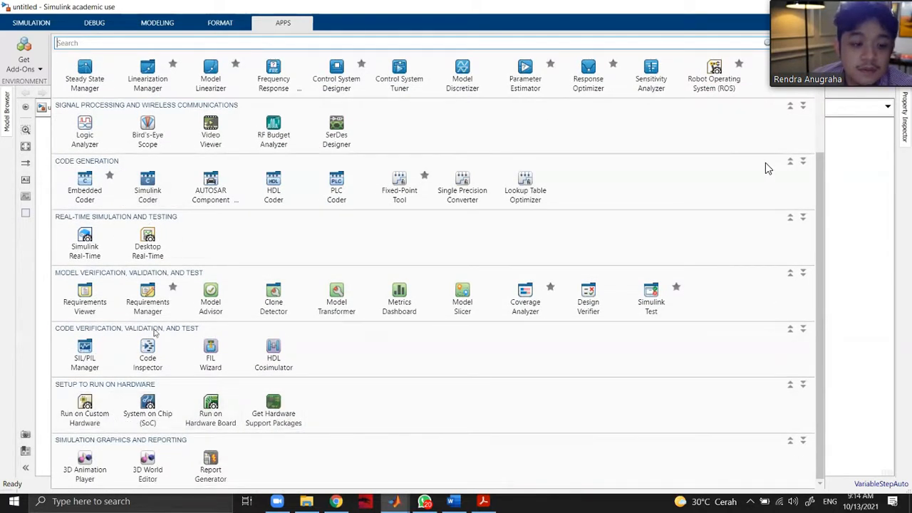
scroll(488, 235, "up", 2)
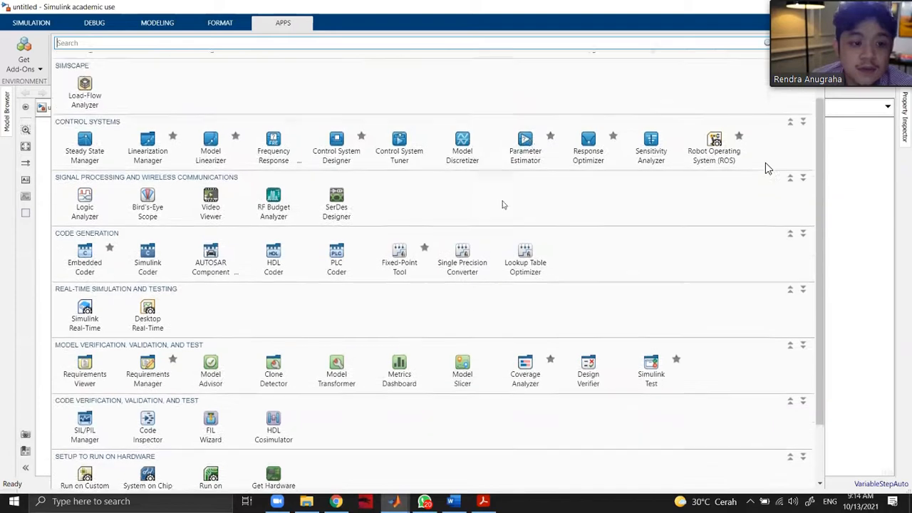
scroll(768, 168, "up", 2)
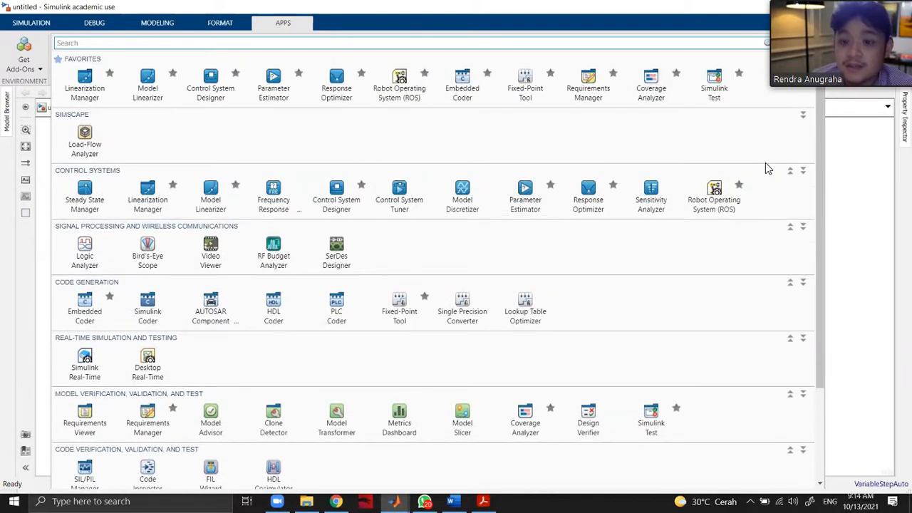
Leave the Simulink apps gallery and switch to Chrome to view the class attendance pages and course dashboard.
key("Escape")
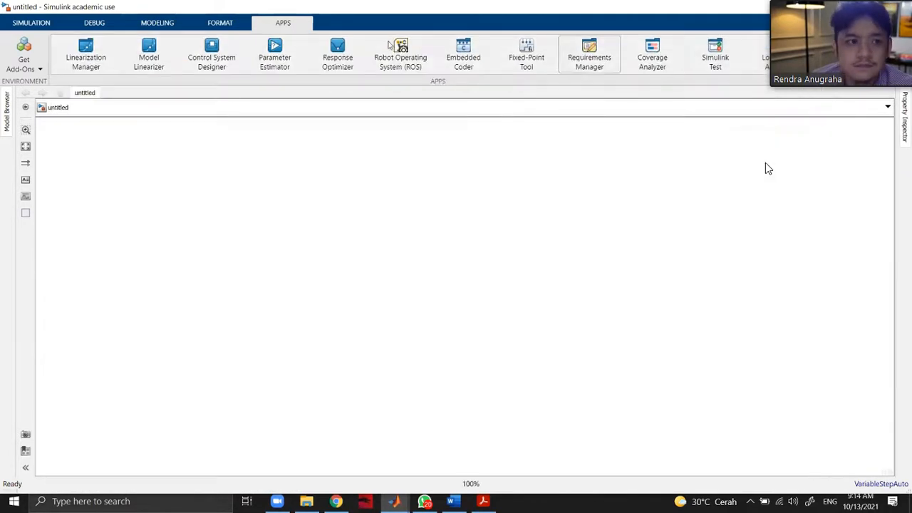
left_click(16, 26)
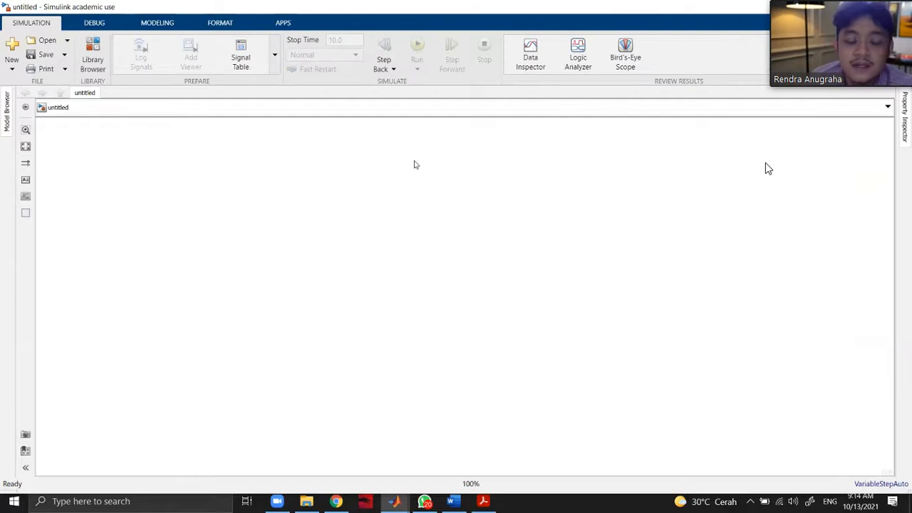
left_click(338, 503)
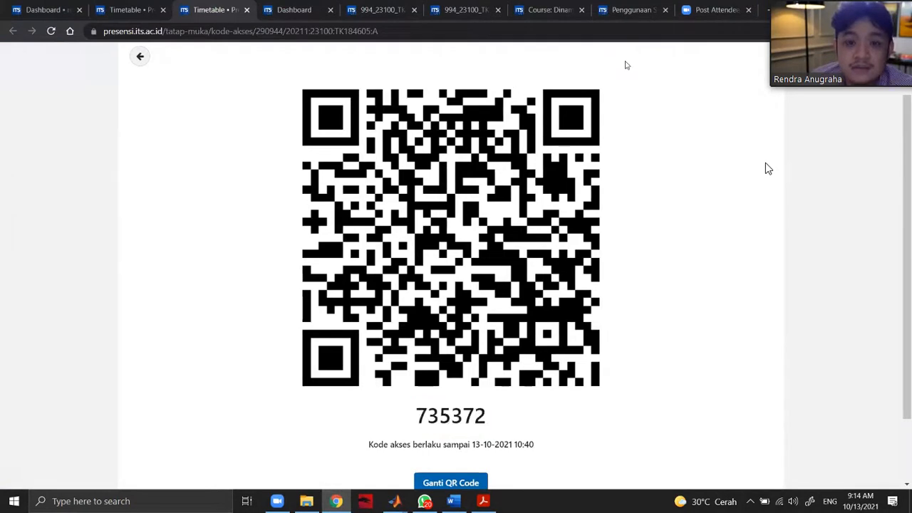
left_click(869, 7)
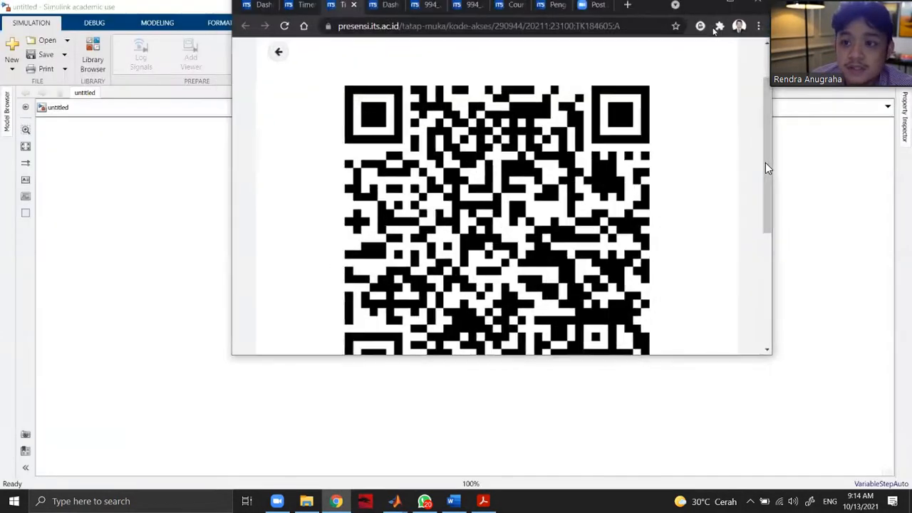
left_click(736, 8)
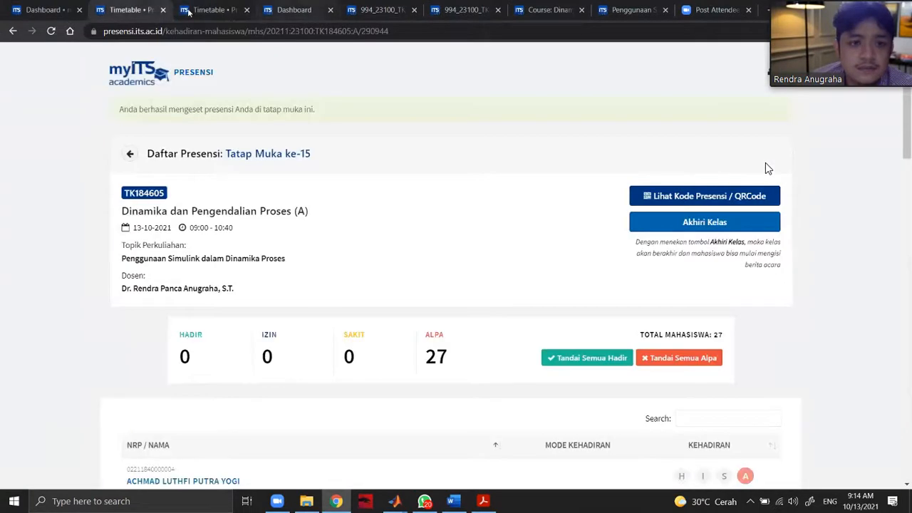
left_click(284, 10)
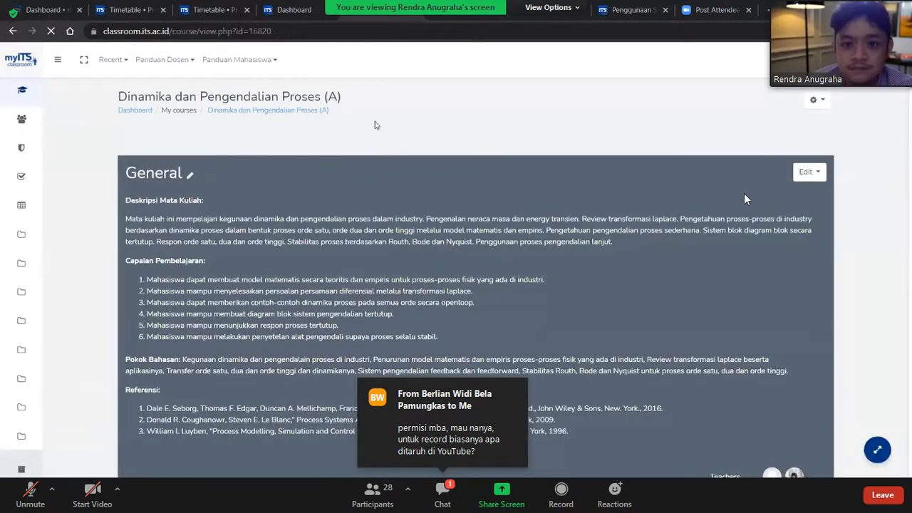
Open the Zoom meeting chat and choose the participant who asked about the recording as direct-message recipient.
left_click(438, 493)
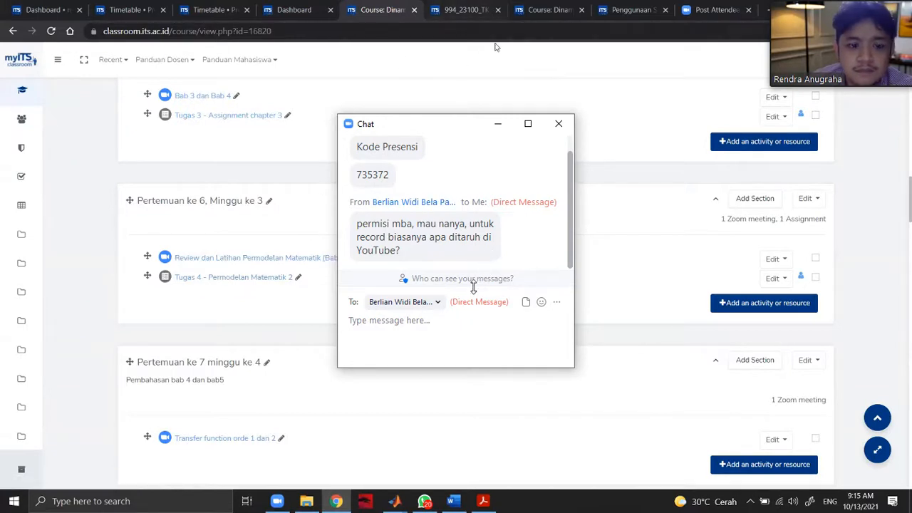
left_click(438, 302)
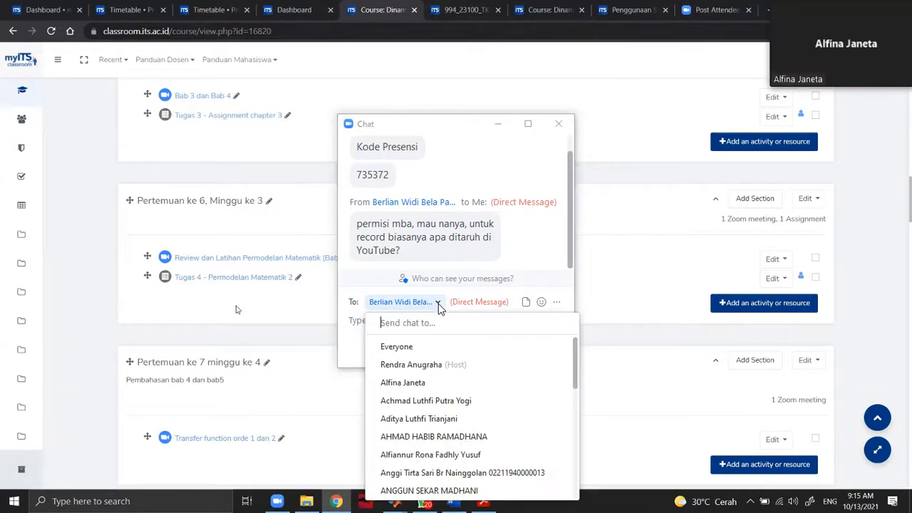
type("berl")
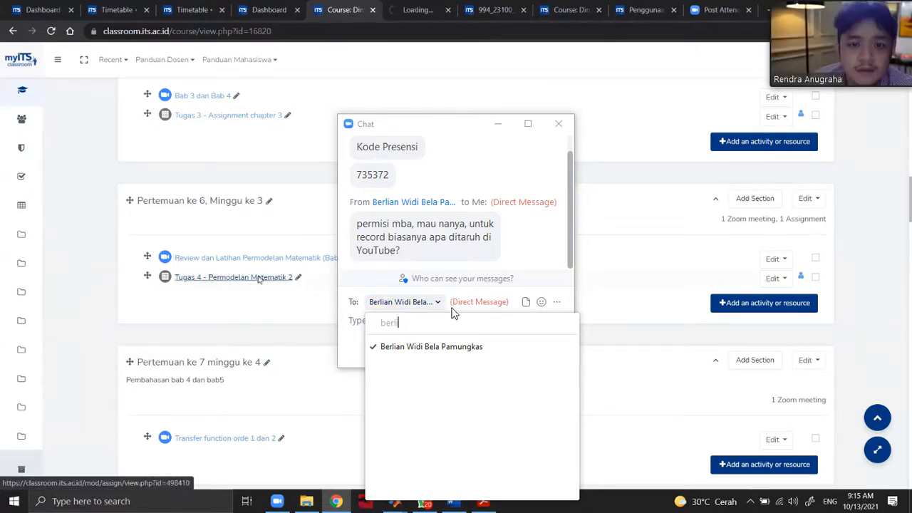
left_click(437, 346)
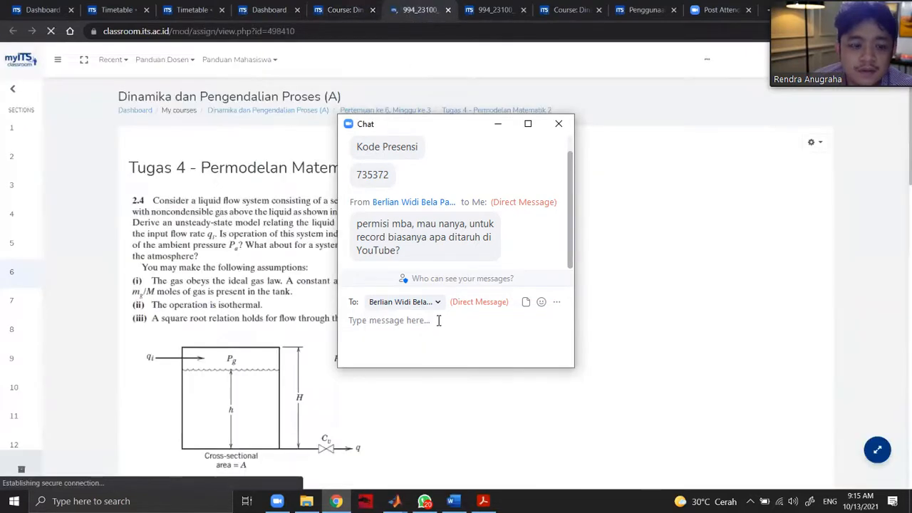
Write the reply "iya betul" in the direct message without sending it.
scroll(438, 320, "down", 5)
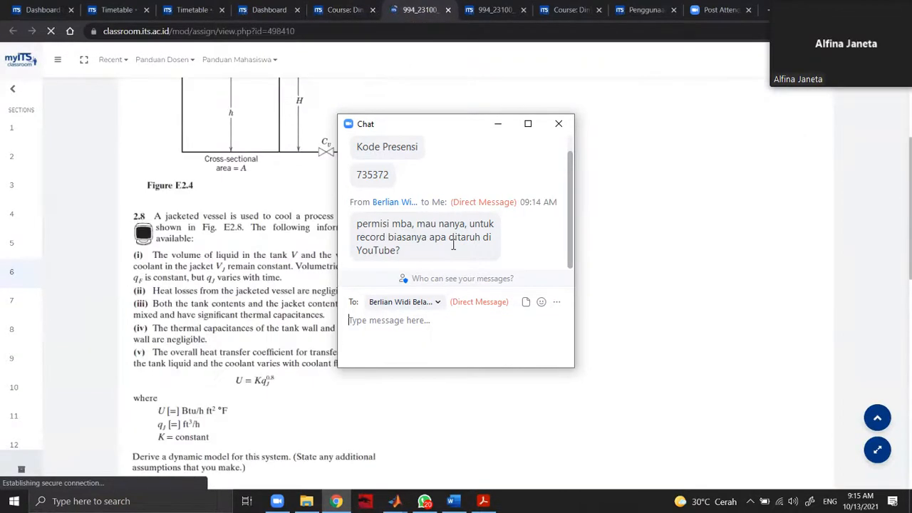
scroll(453, 245, "down", 4)
type("iya")
scroll(357, 13, "up", 4)
type("betul")
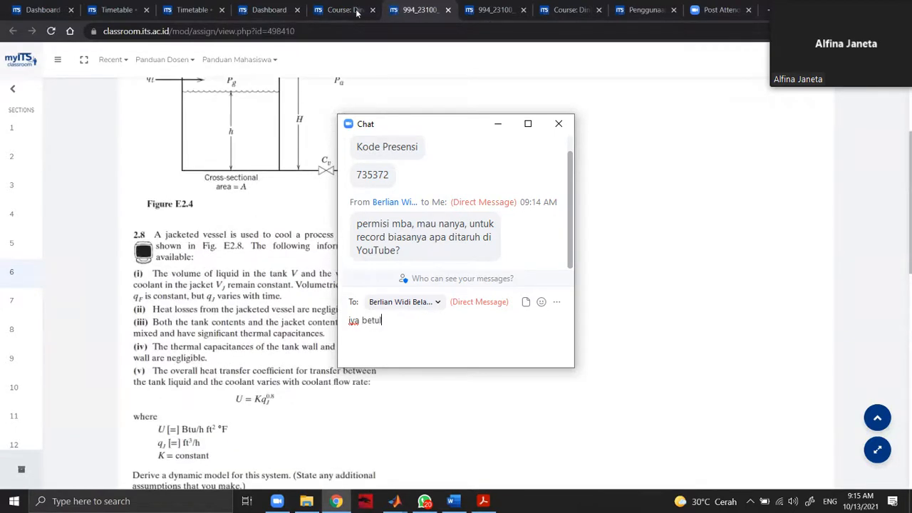
Look through the chat's recipient list to check who the drafted reply is addressed to.
left_click(436, 303)
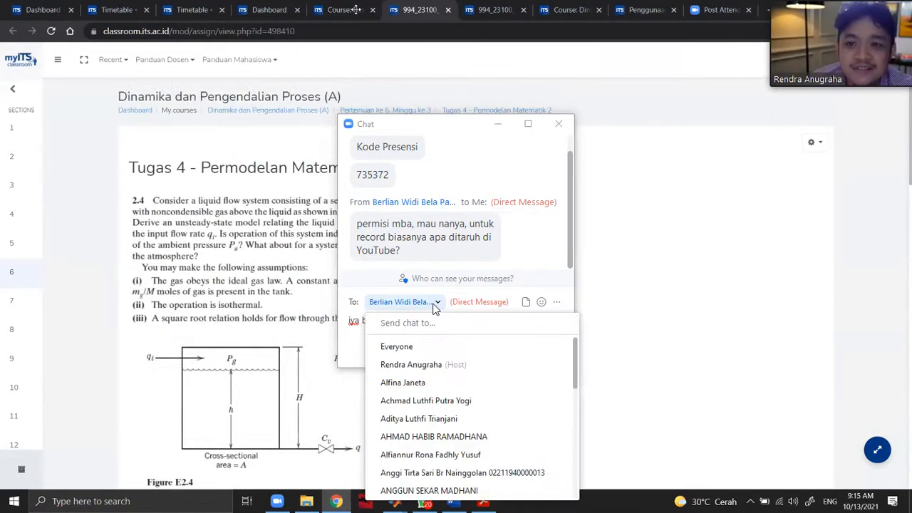
key("ctrl+w")
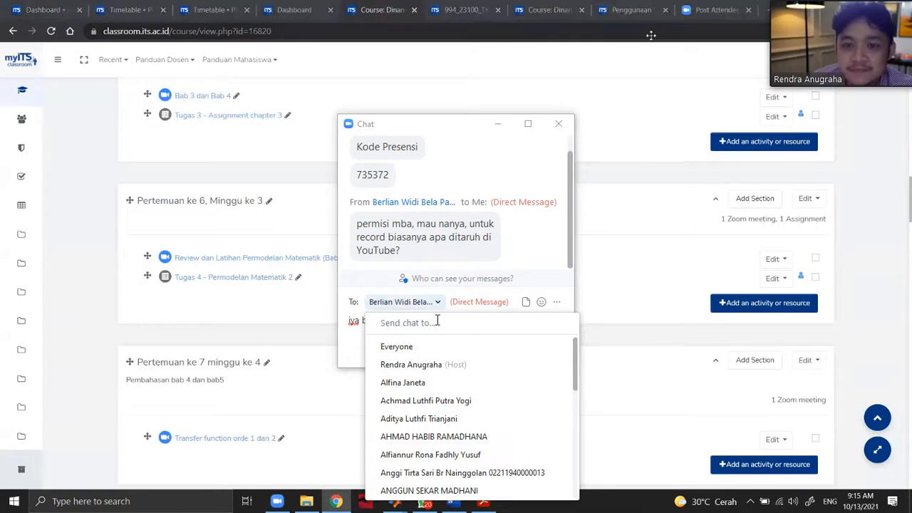
type("berli")
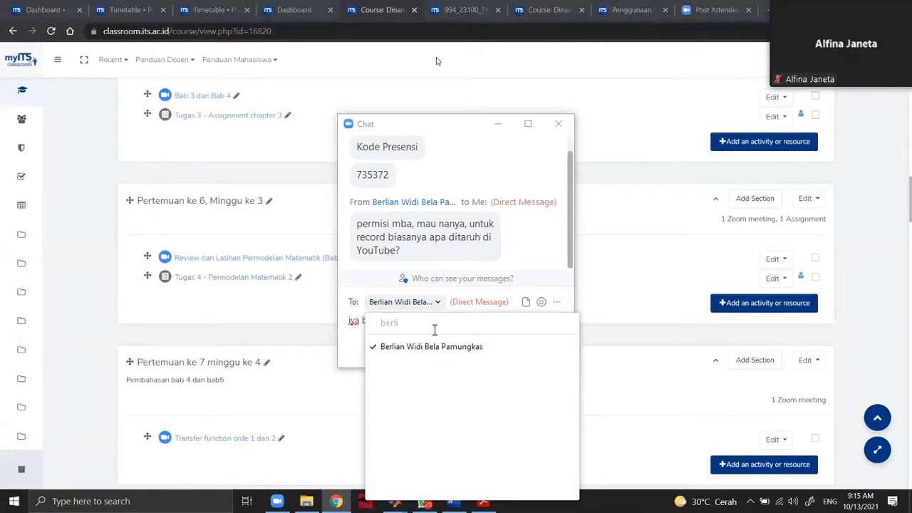
key("BackSpace")
key("BackSpace")
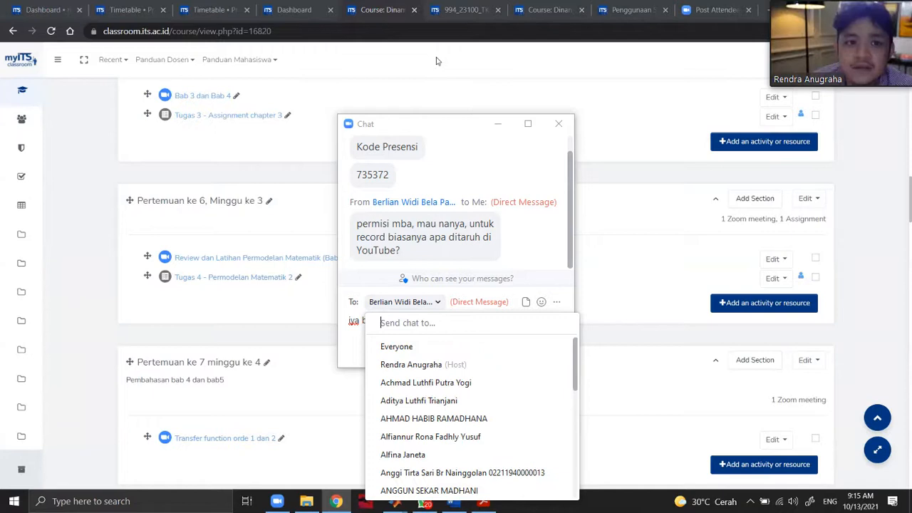
type("ber")
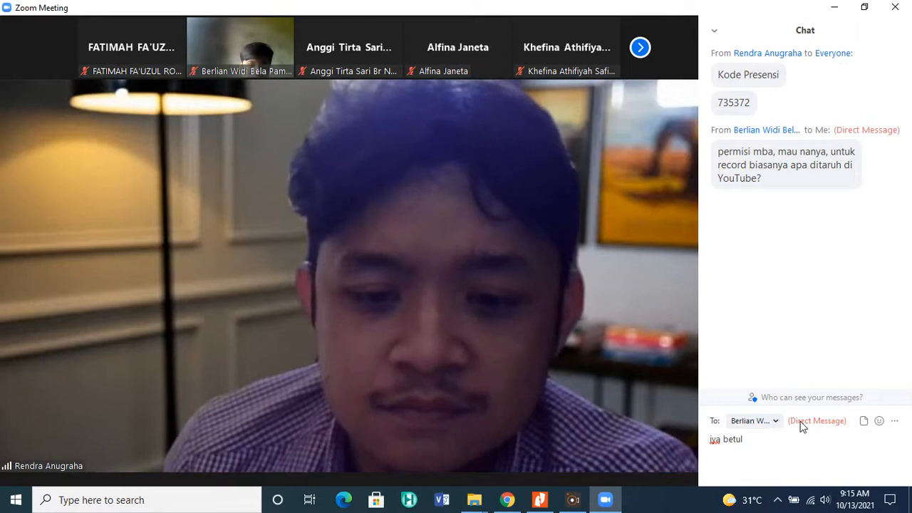
left_click(775, 422)
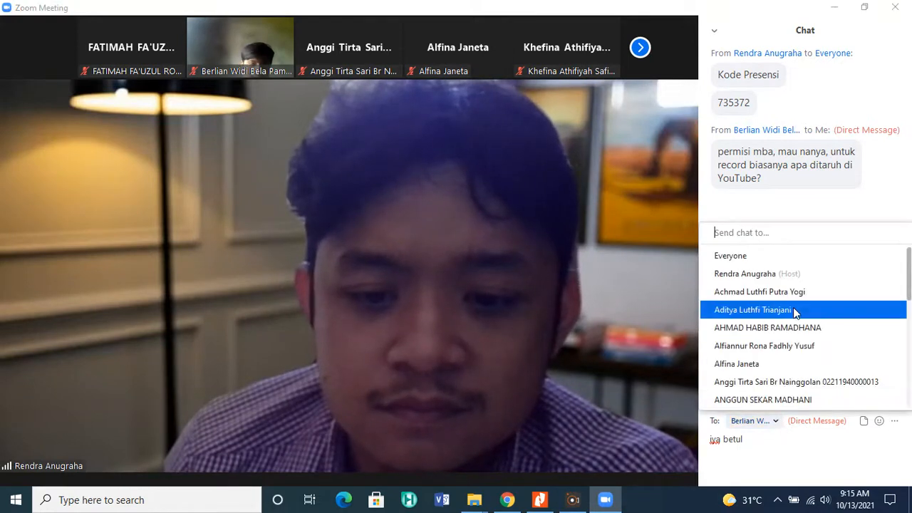
scroll(796, 311, "down", 4)
scroll(791, 319, "up", 2)
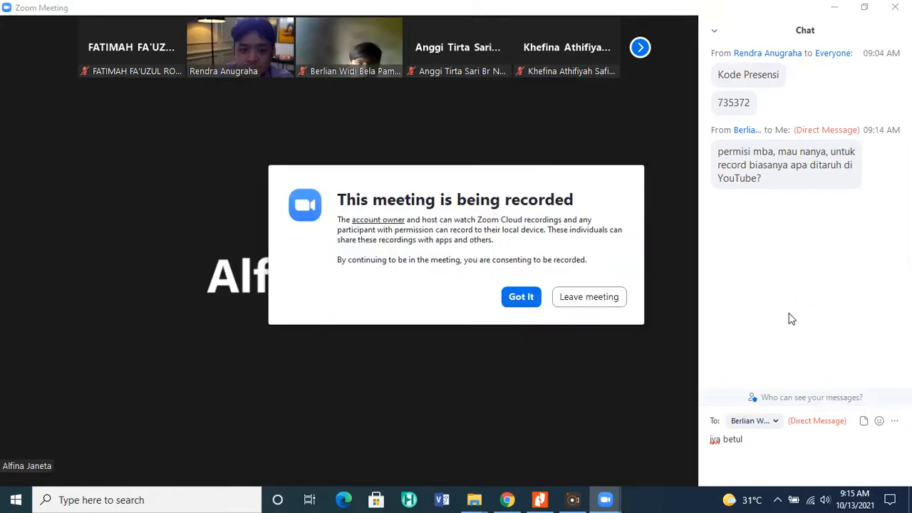
Select the participant who asked about the recording as recipient and send the reply "iya betul".
left_click(775, 421)
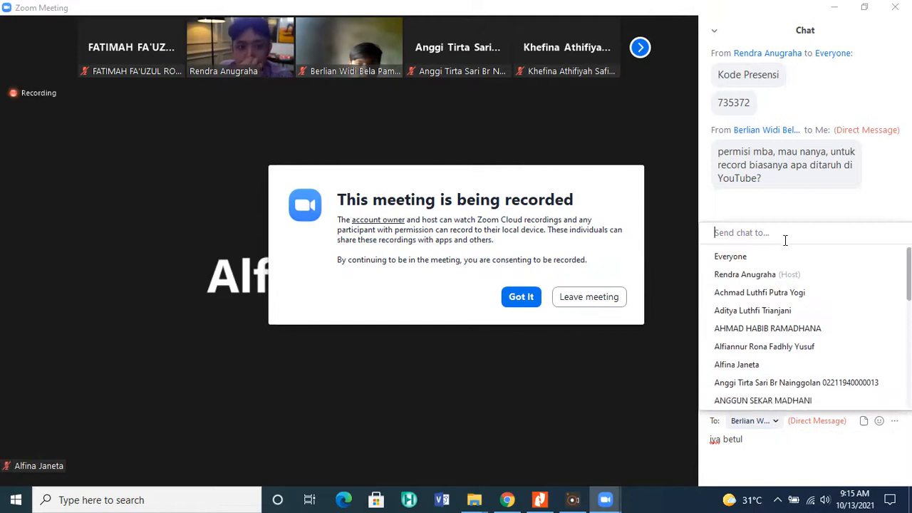
type("berli")
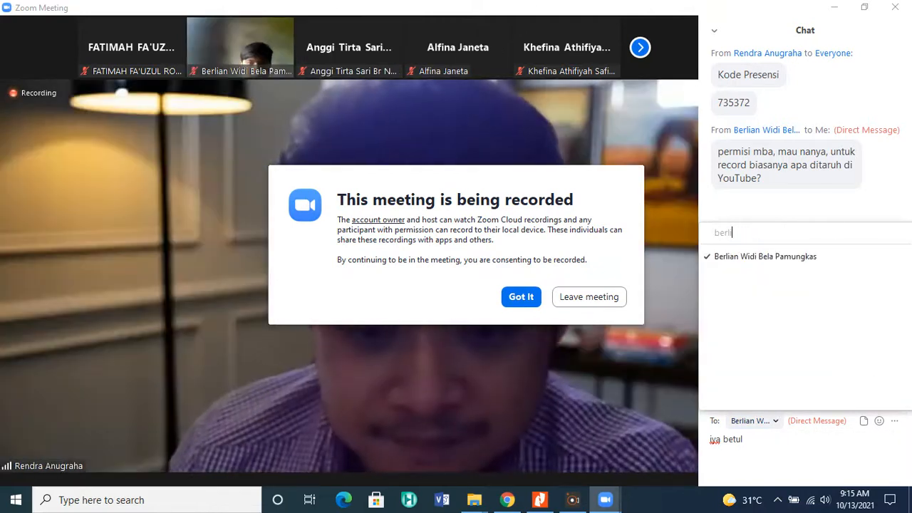
left_click(798, 258)
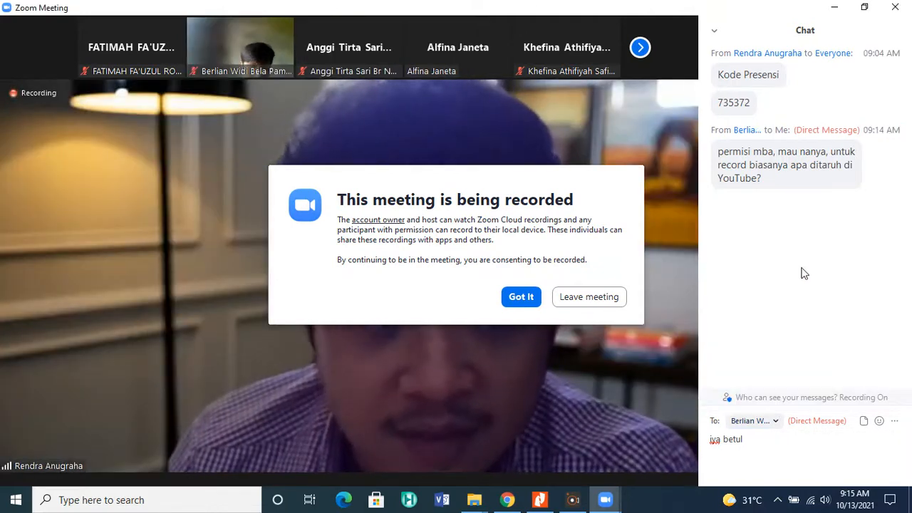
left_click(765, 442)
type("iya betul")
key("Return")
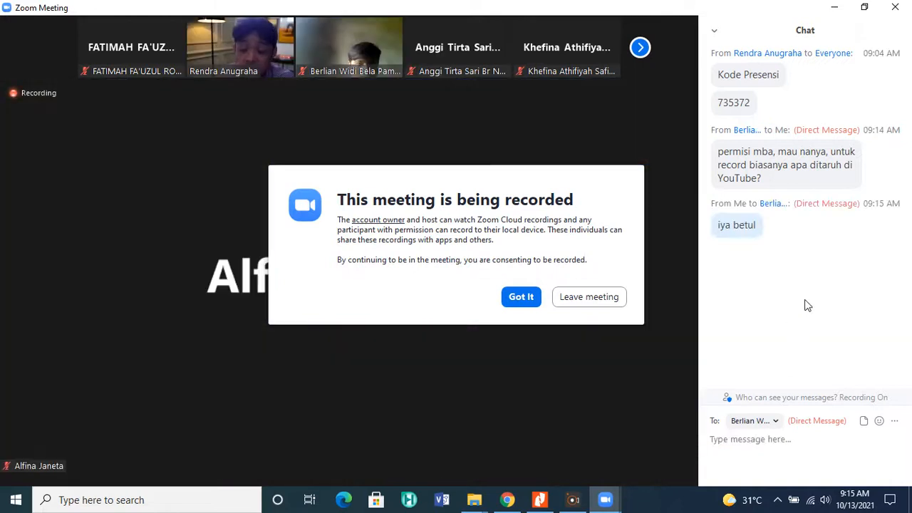
Close the meeting chat and acknowledge the notice about the meeting being recorded.
left_click(715, 34)
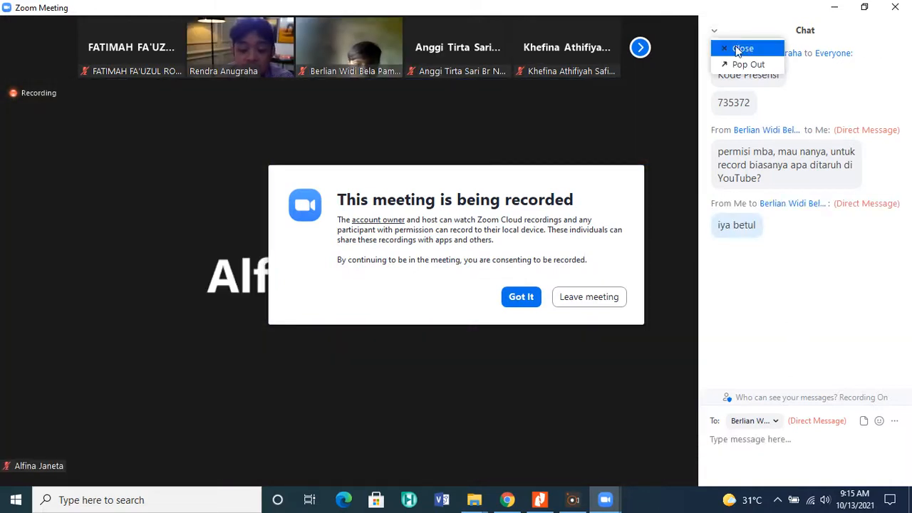
left_click(738, 44)
left_click(527, 295)
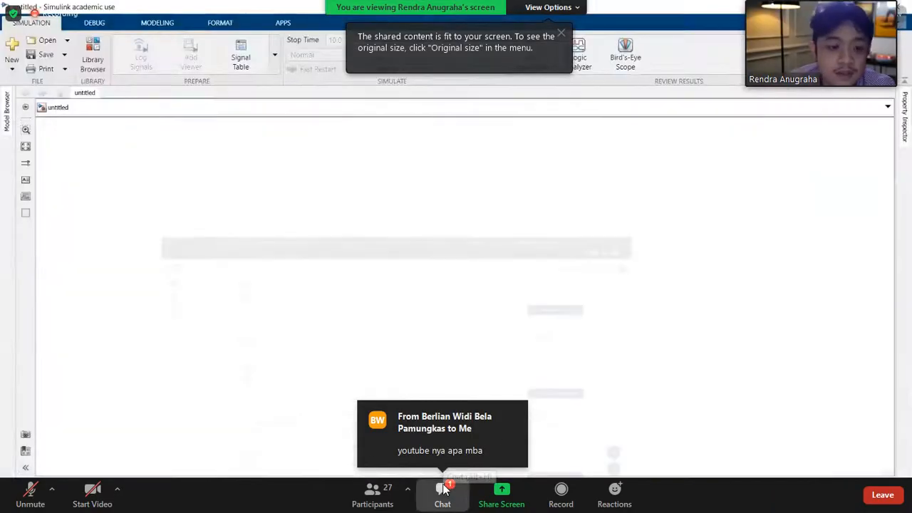
Open the new direct message asking for the YouTube channel and draft the channel's personal name as the reply.
left_click(478, 453)
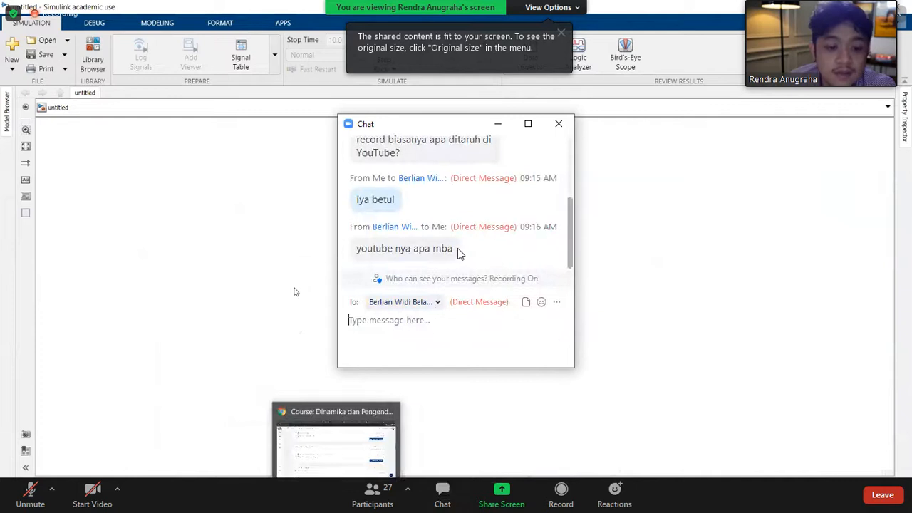
type("Fatimah ")
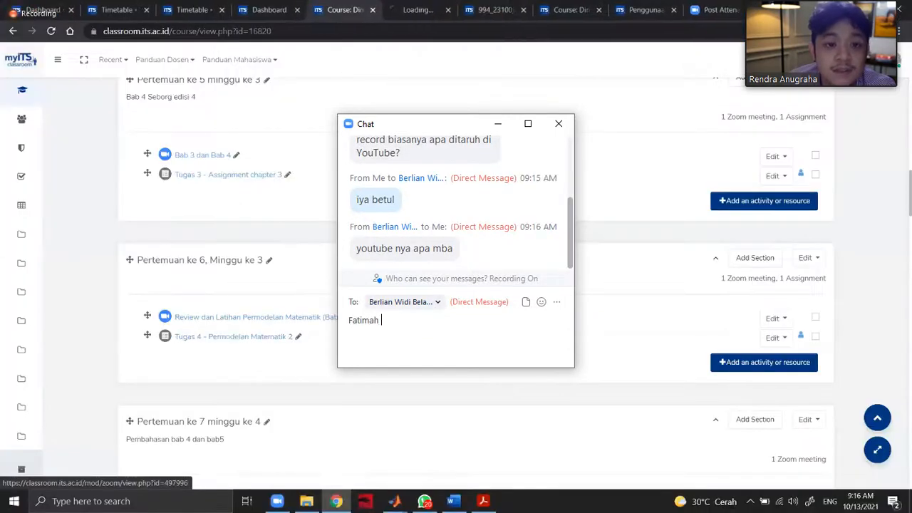
type("Fauzuk")
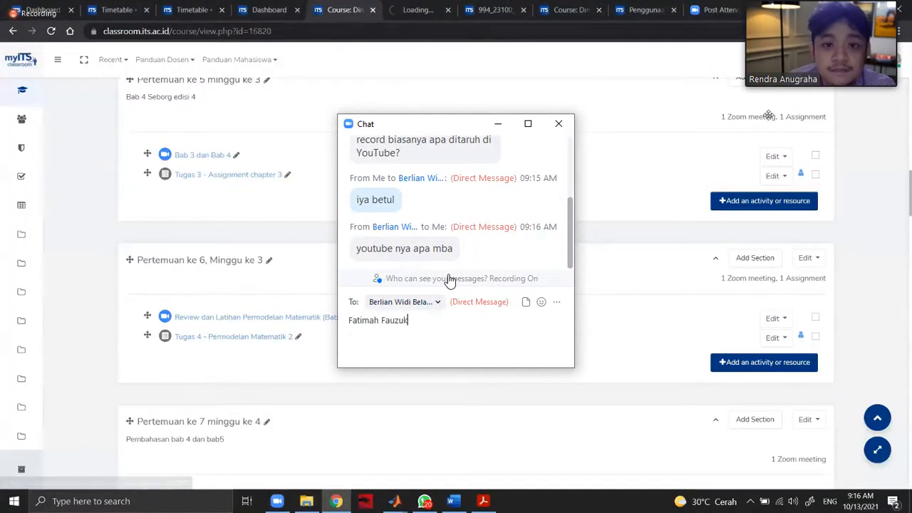
key("BackSpace")
type("l")
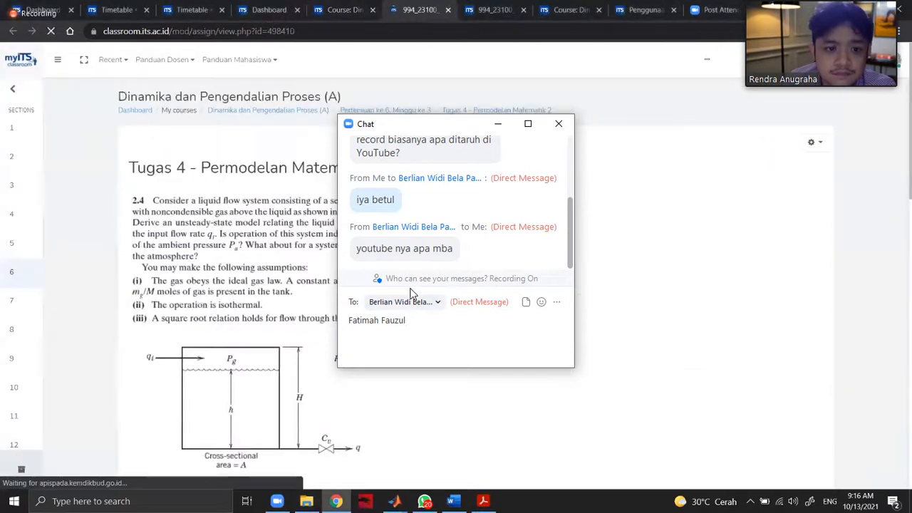
Find the participant who asked in the recipient list and reselect them for the drafted reply.
left_click(436, 302)
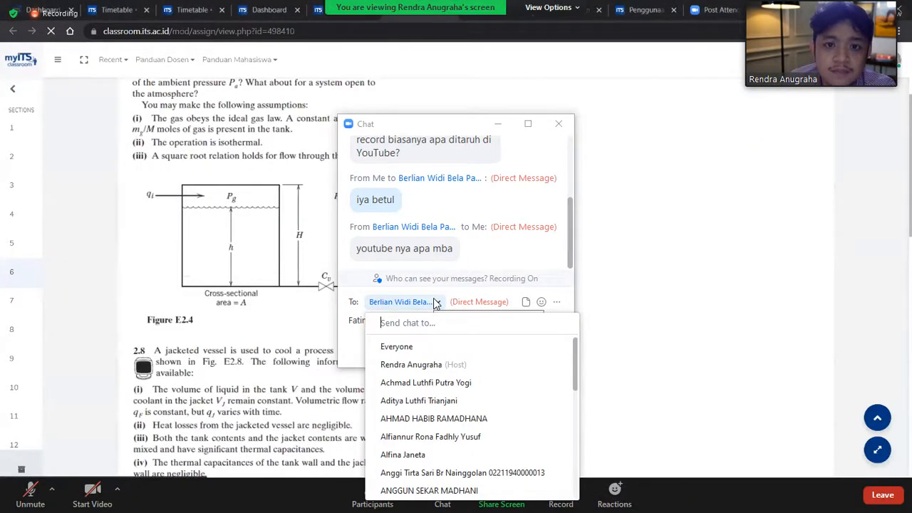
scroll(444, 362, "down", 2)
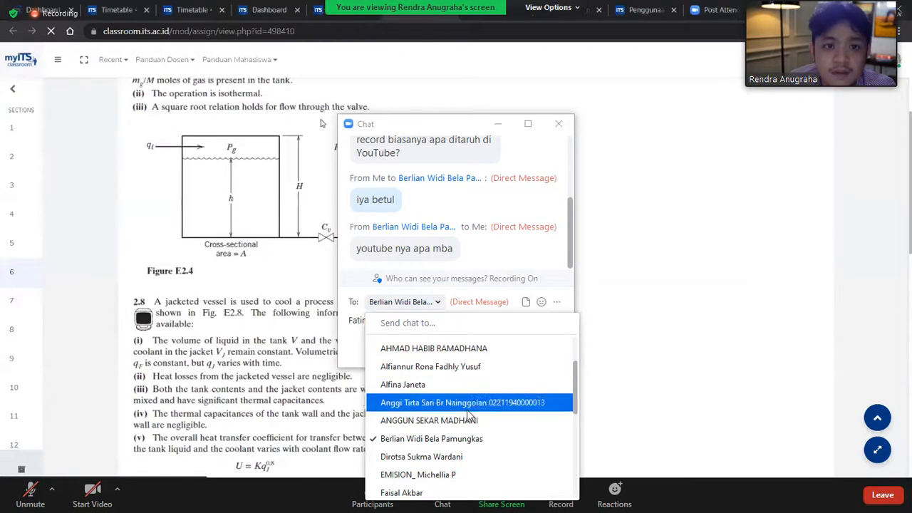
left_click(433, 438)
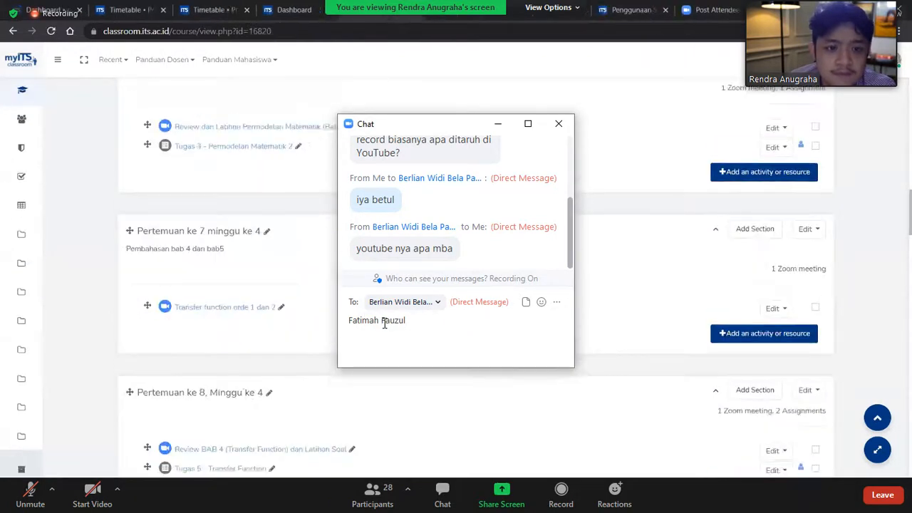
Change the personal channel name in the drafted reply to all lowercase letters.
key("Delete")
type("f")
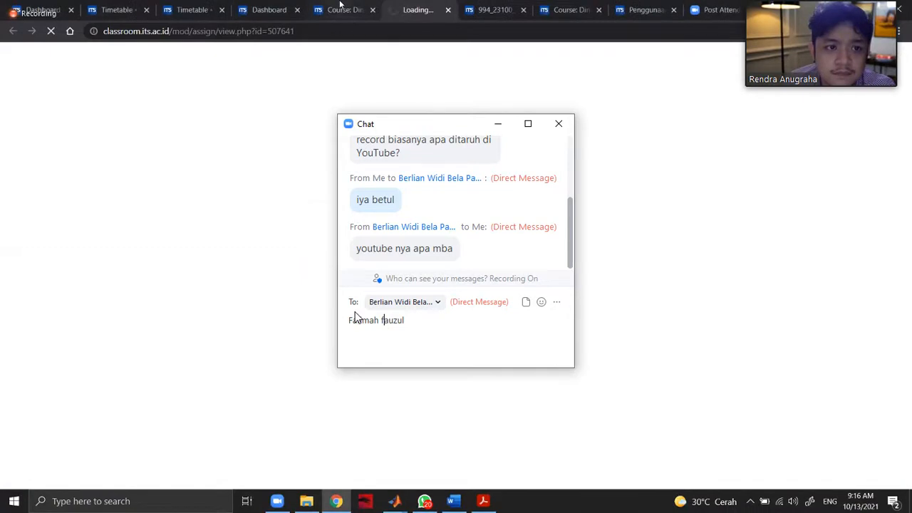
left_click(349, 319)
key("Delete")
type("fauzul")
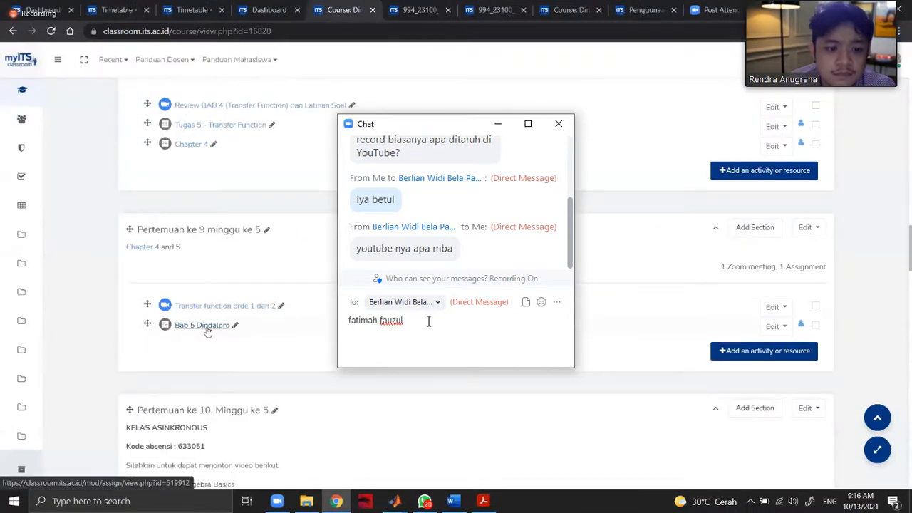
type(" (nanti")
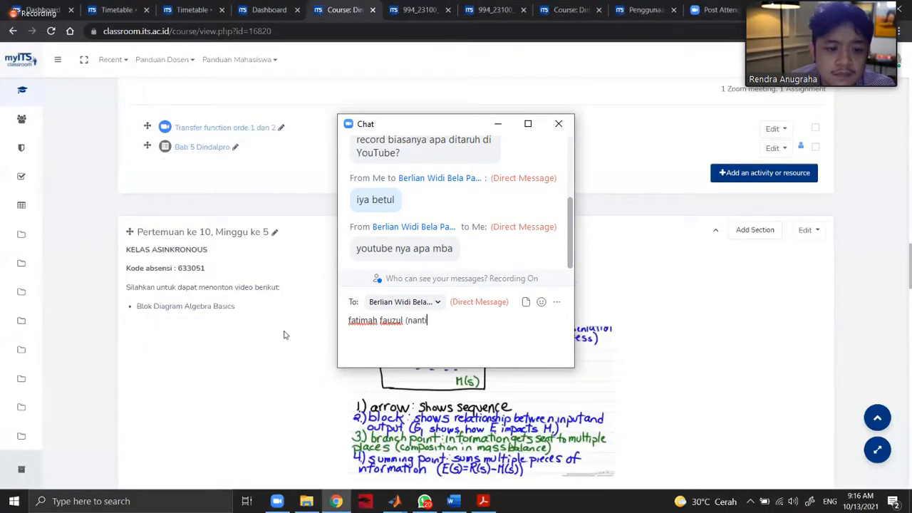
type(" ku share link nya")
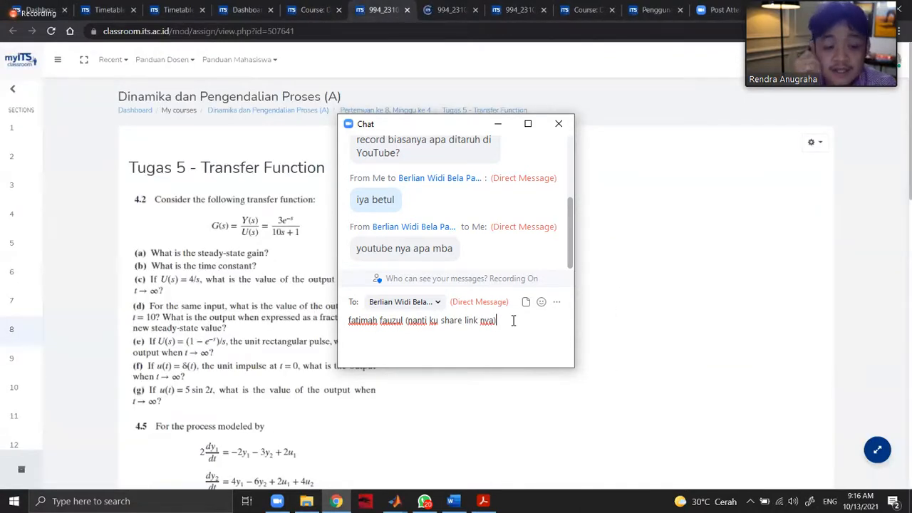
Add "(nanti ku share link nya)" to the drafted reply, send it, and close the chat.
key("Return")
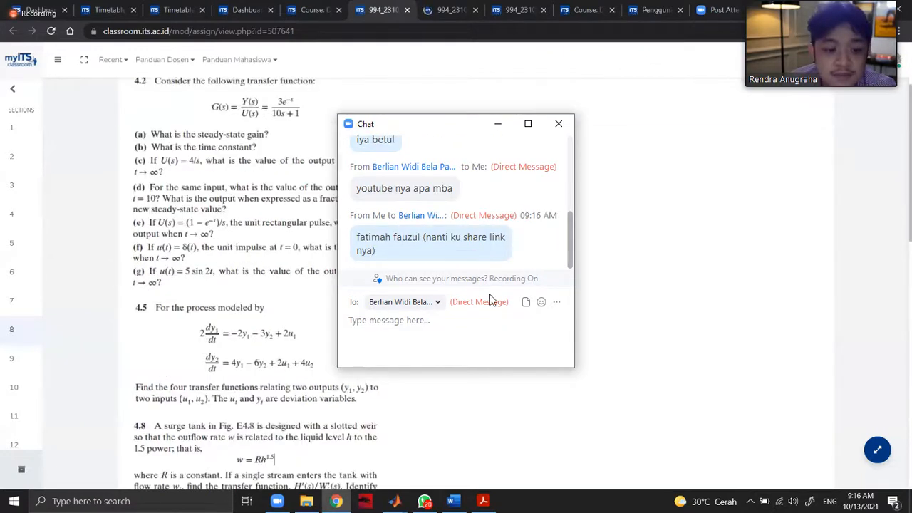
left_click(560, 126)
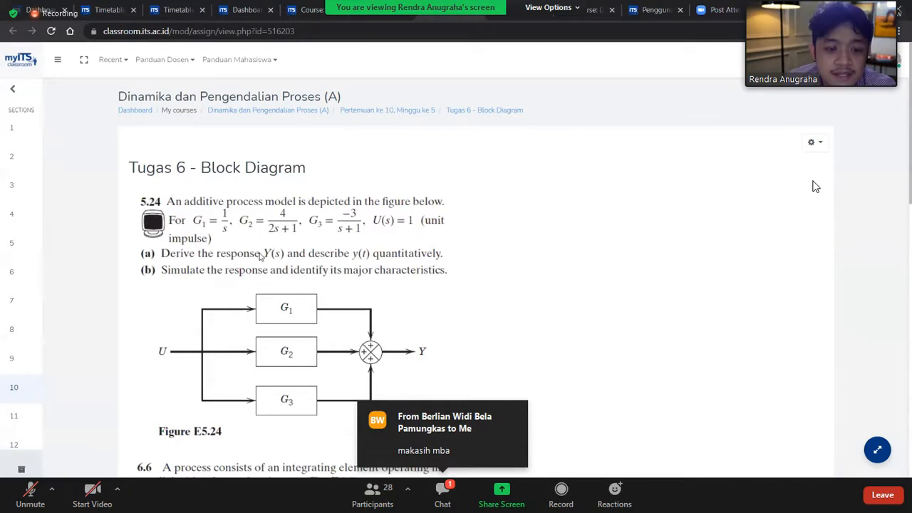
left_click(442, 493)
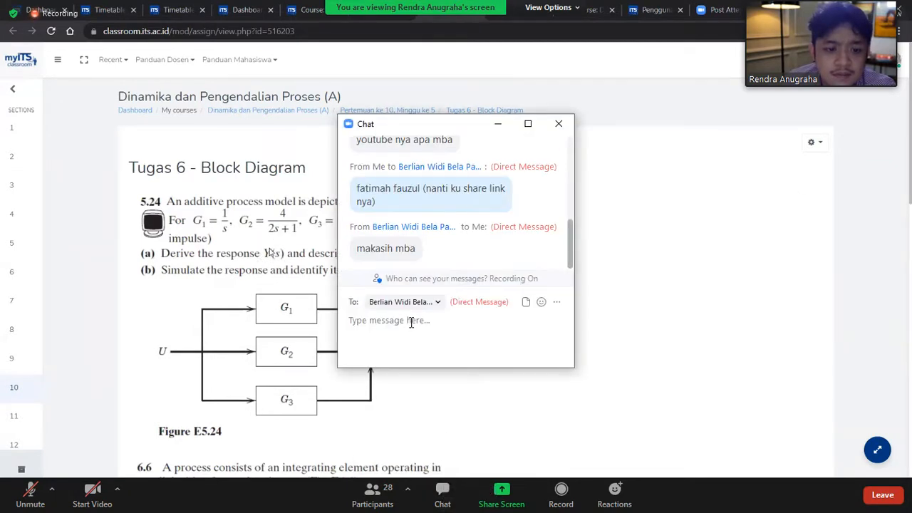
type("siap")
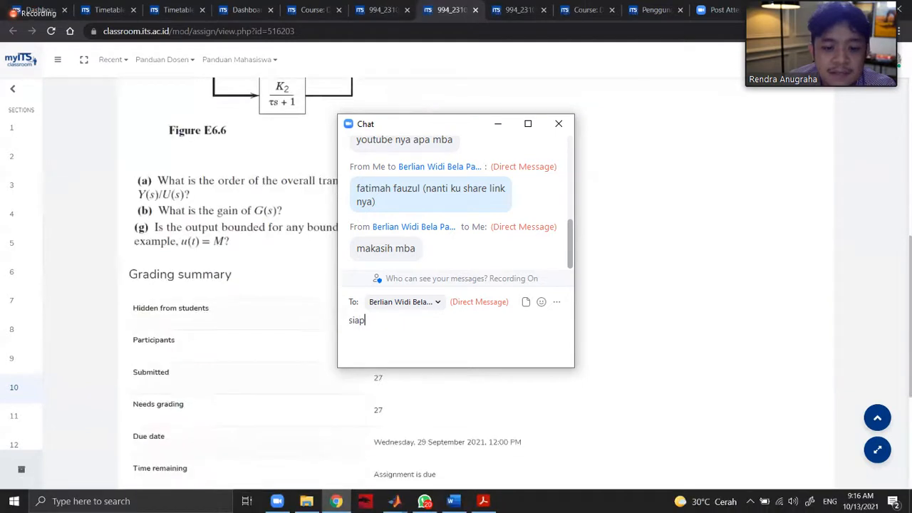
type("p")
left_click_drag(386, 319, 335, 322)
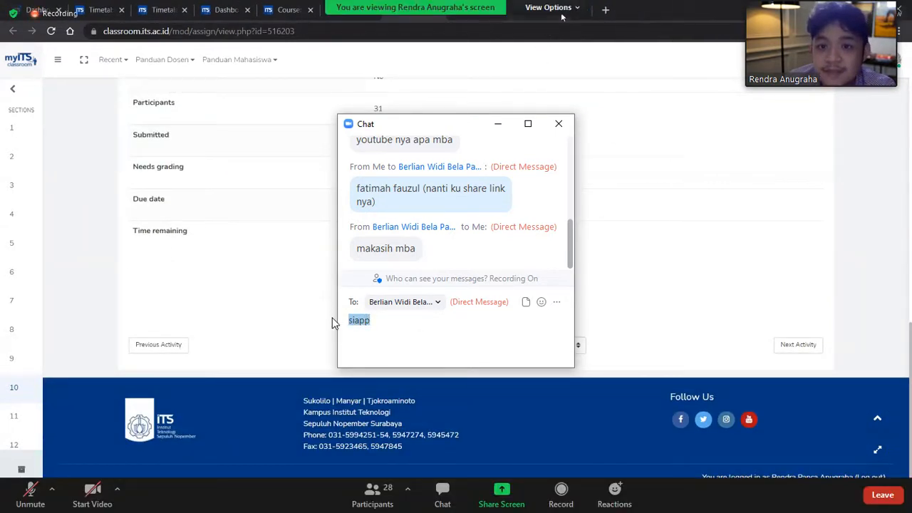
key("BackSpace")
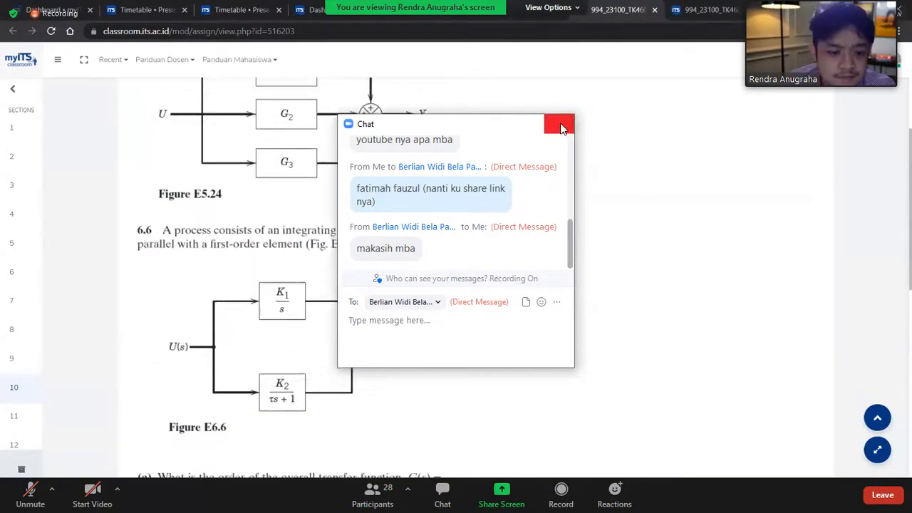
left_click(560, 126)
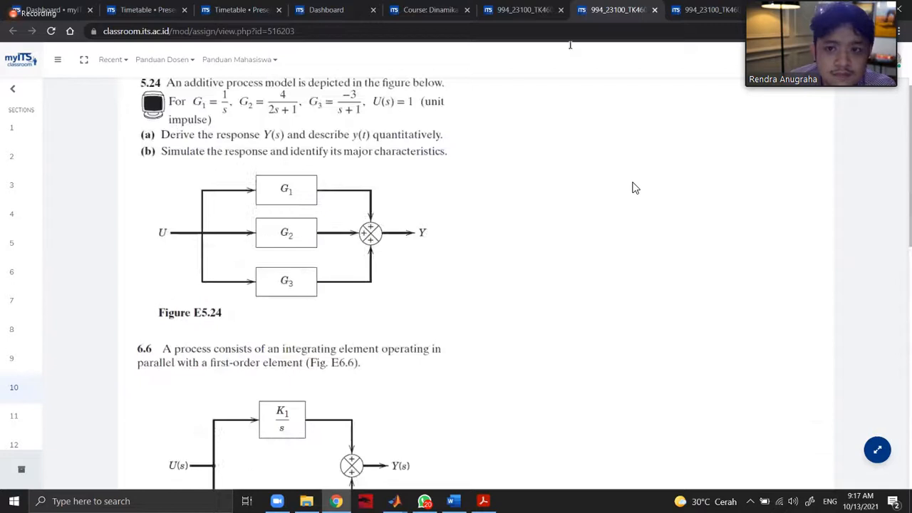
Go to the grading list for Tugas 6 - Block Diagram and open the last listed student's submission for grading in its own tab.
left_click(668, 9)
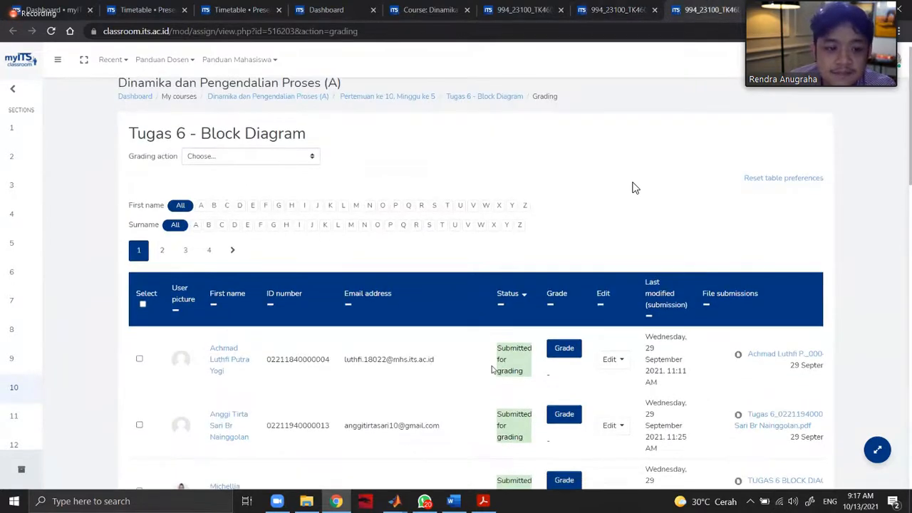
scroll(491, 369, "down", 3)
scroll(491, 369, "down", 5)
scroll(470, 369, "up", 3)
scroll(470, 369, "down", 3)
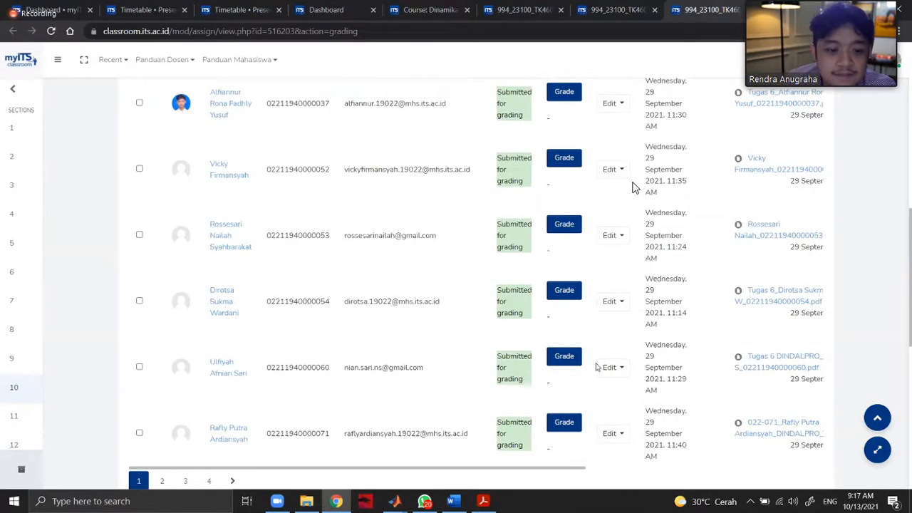
middle_click(566, 423)
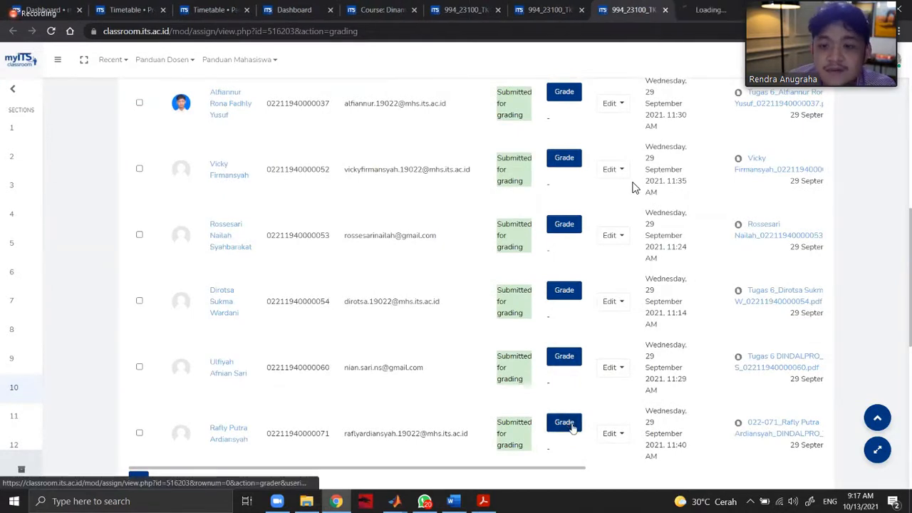
left_click(729, 3)
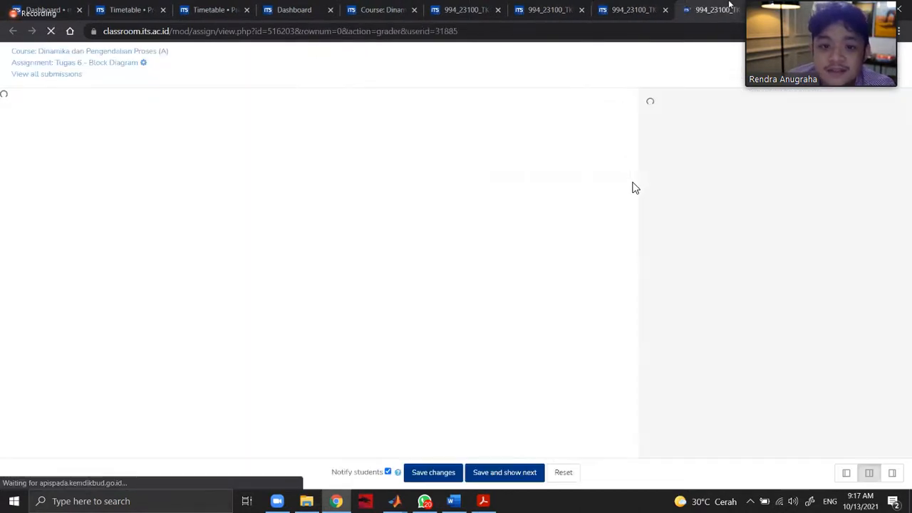
Compare the block diagram problem 5.24 in Tugas 6 with the student's handwritten derivation and simulation graph.
left_click(555, 6)
scroll(636, 188, "up", 2)
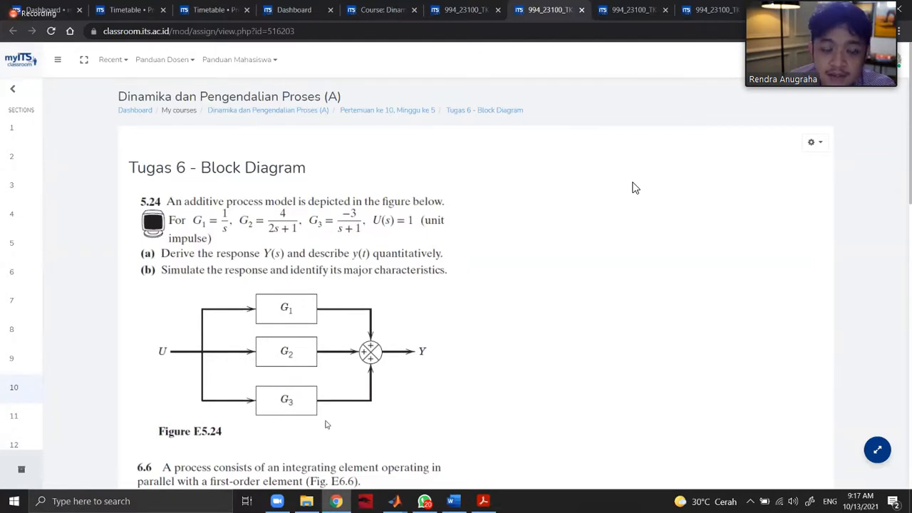
left_click(714, 6)
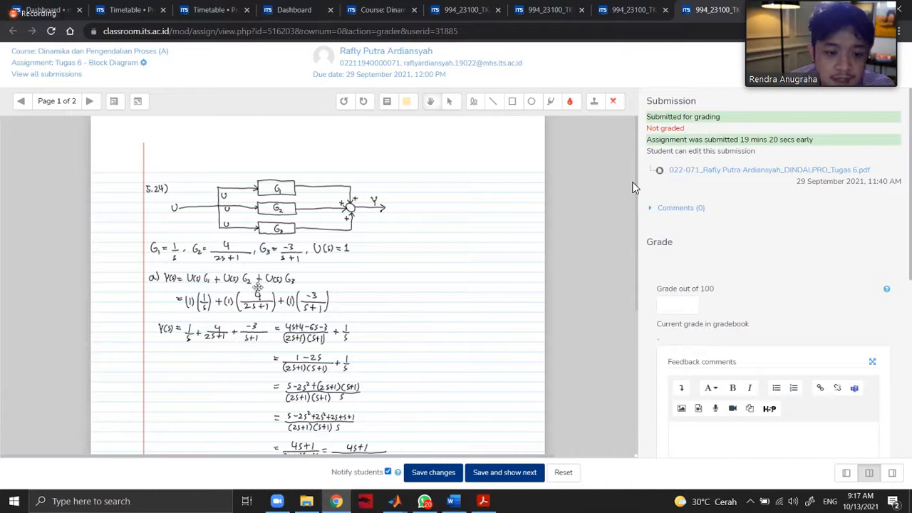
scroll(282, 342, "down", 5)
scroll(299, 285, "up", 4)
scroll(295, 286, "down", 4)
scroll(295, 286, "up", 5)
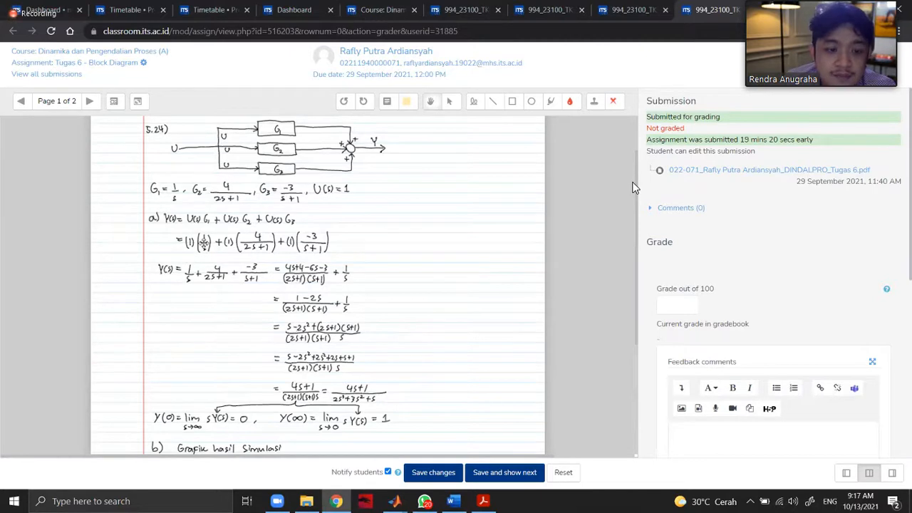
scroll(454, 267, "down", 3)
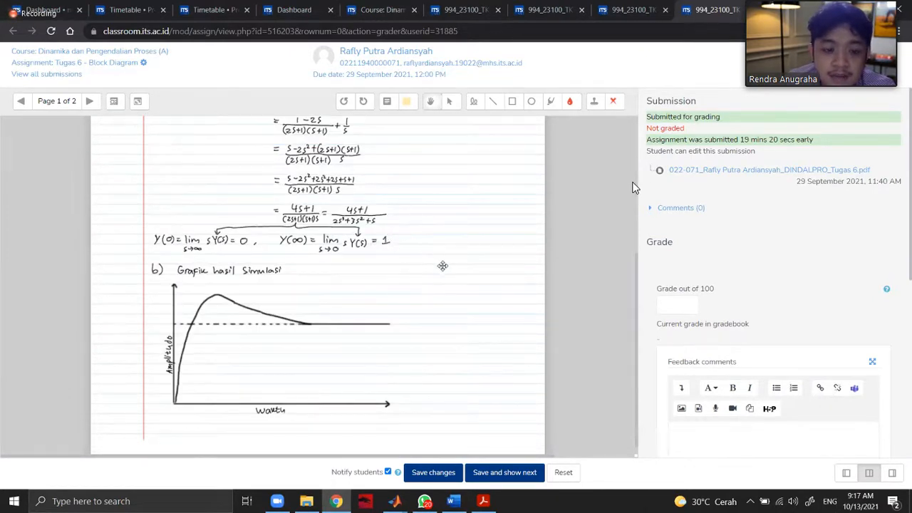
scroll(412, 250, "up", 3)
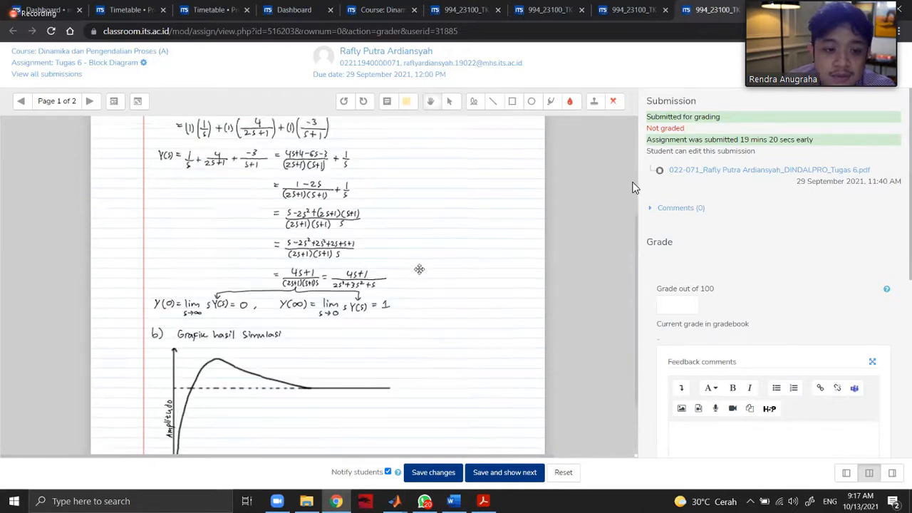
left_click(470, 9)
left_click(545, 9)
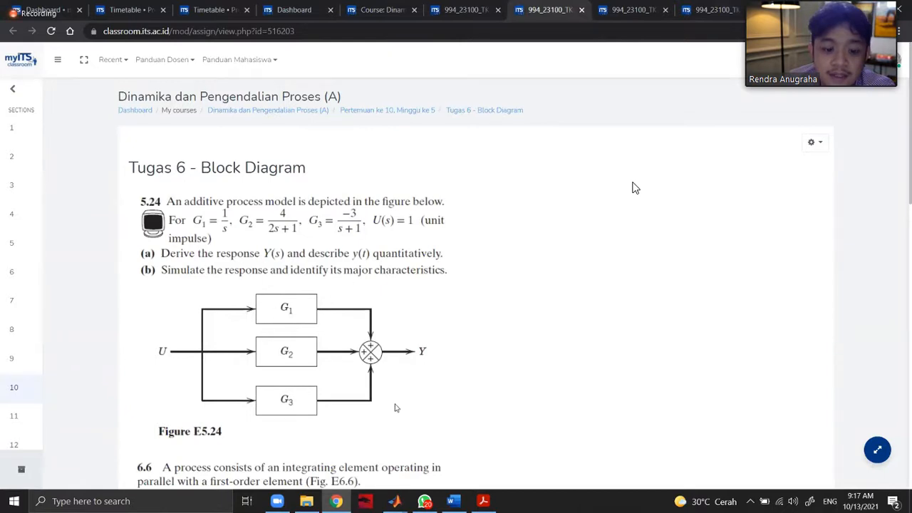
Switch to the untitled Simulink model and open the Library Browser, moved aside to expose the canvas.
mouse_move(394, 501)
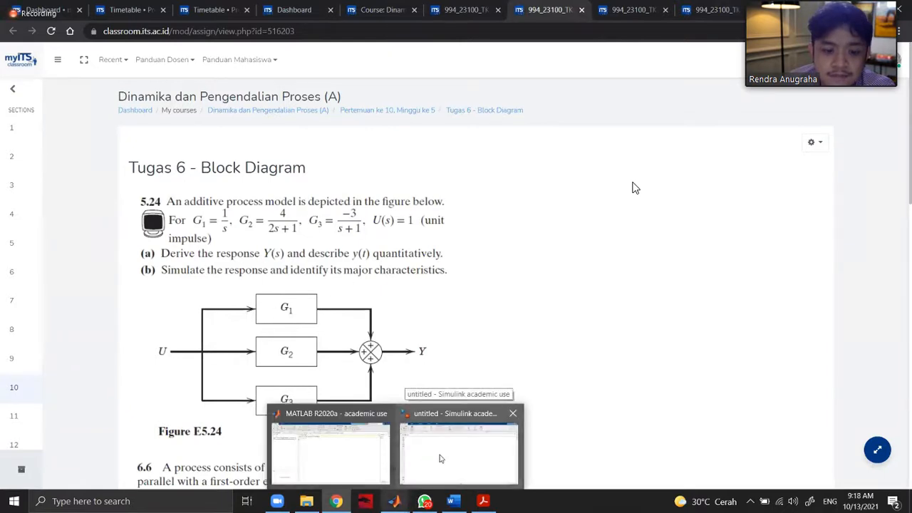
left_click(440, 459)
left_click(92, 59)
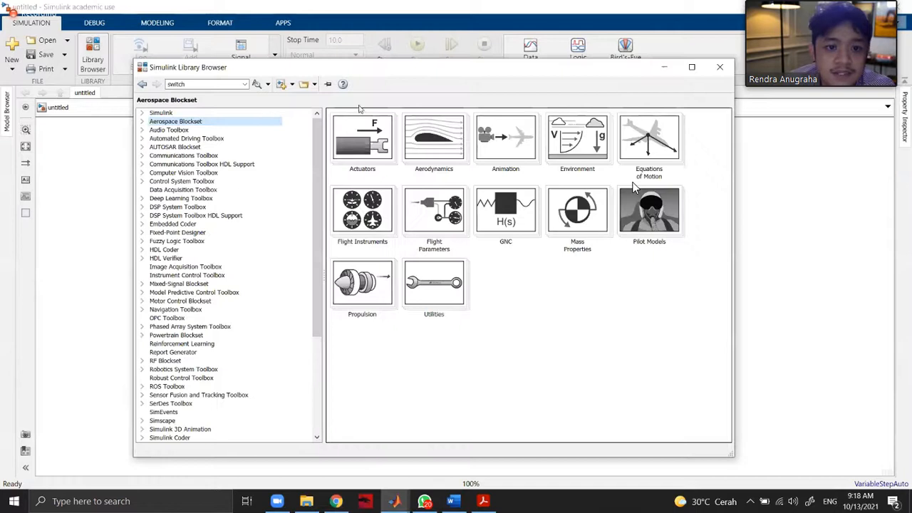
left_click_drag(407, 67, 660, 35)
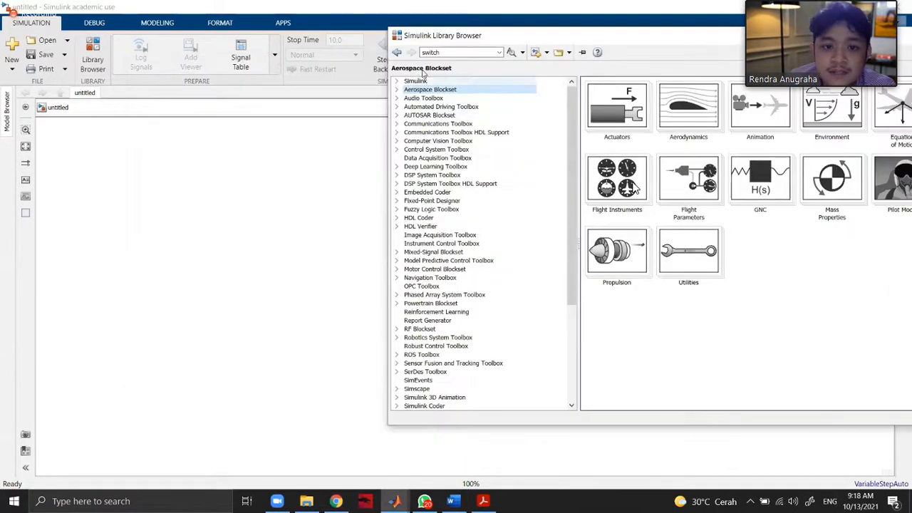
Expand the Simulink library and show its Continuous blocks, keeping the whole Library Browser in view.
left_click(397, 80)
left_click(431, 99)
left_click(430, 107)
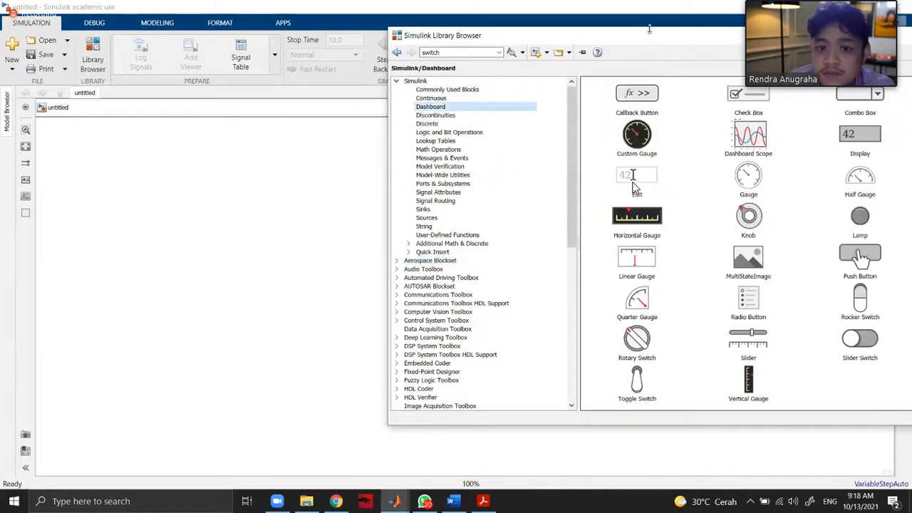
left_click(431, 98)
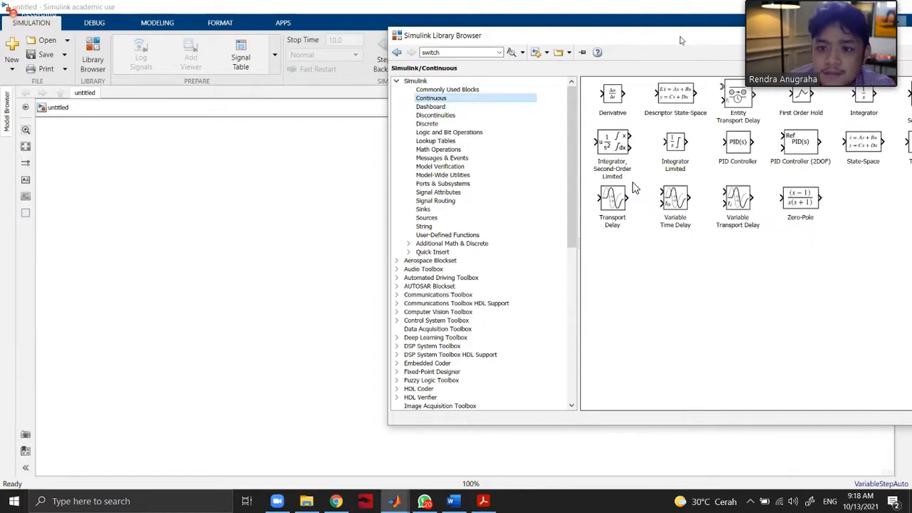
left_click_drag(680, 40, 473, 60)
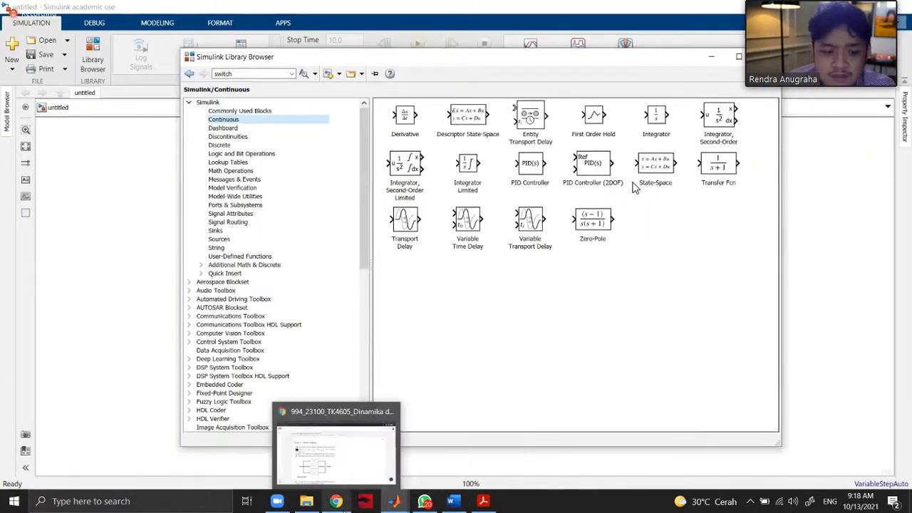
Recheck the transfer functions in problem 5.24 and place a Transfer Fcn block from the Continuous library in the untitled model.
left_click(342, 507)
key("alt+Tab")
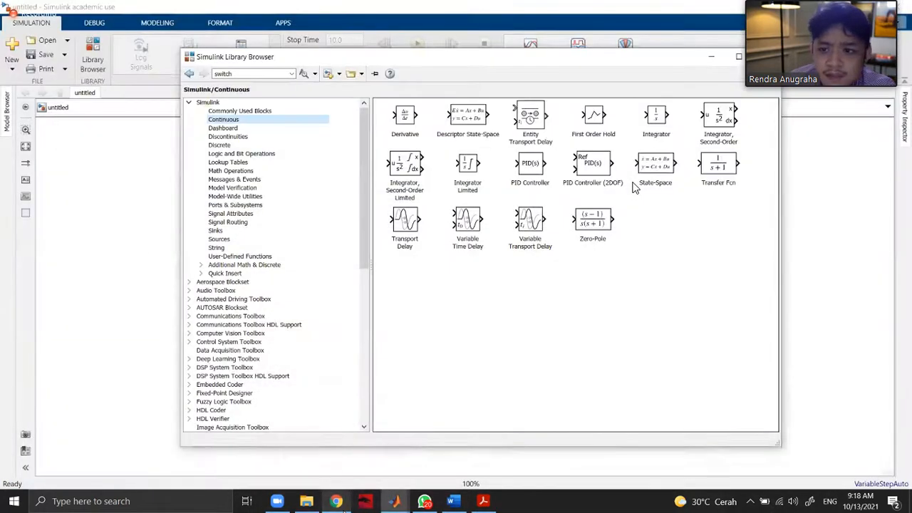
key("alt+Tab")
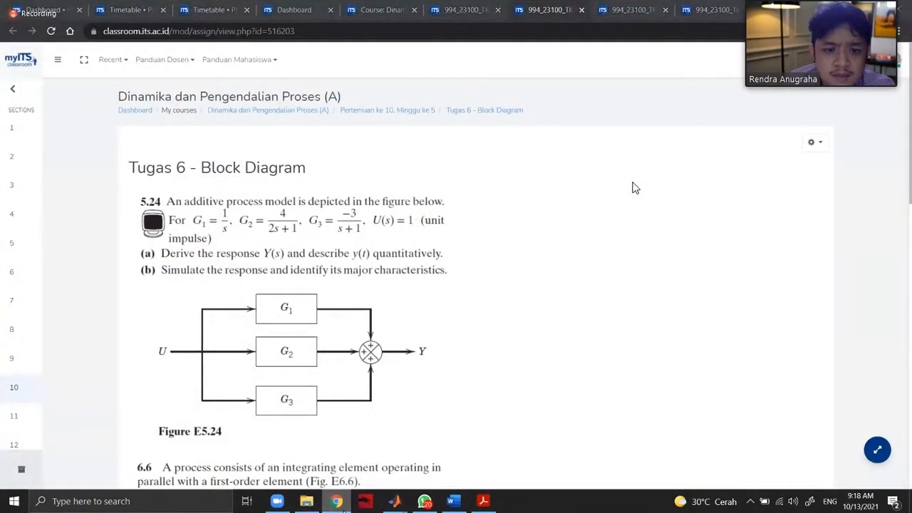
key("alt+Tab")
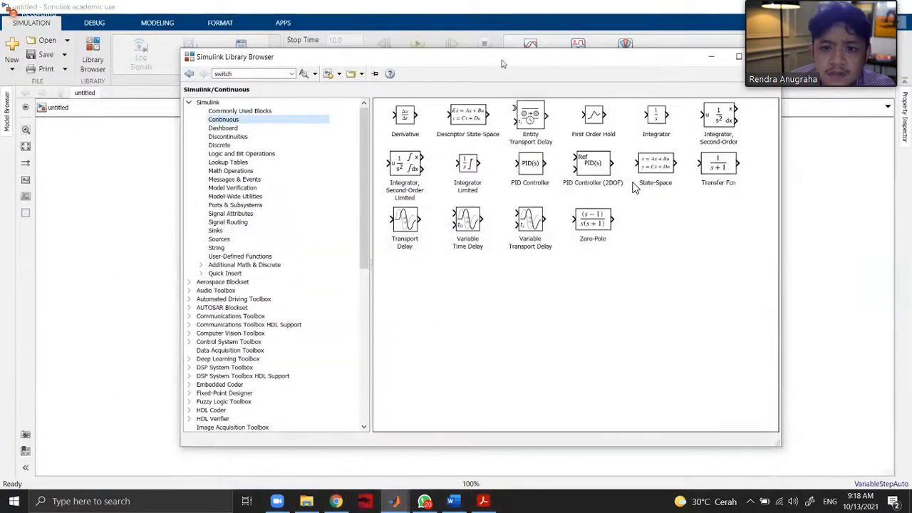
left_click_drag(563, 60, 591, 41)
left_click_drag(747, 146, 151, 198)
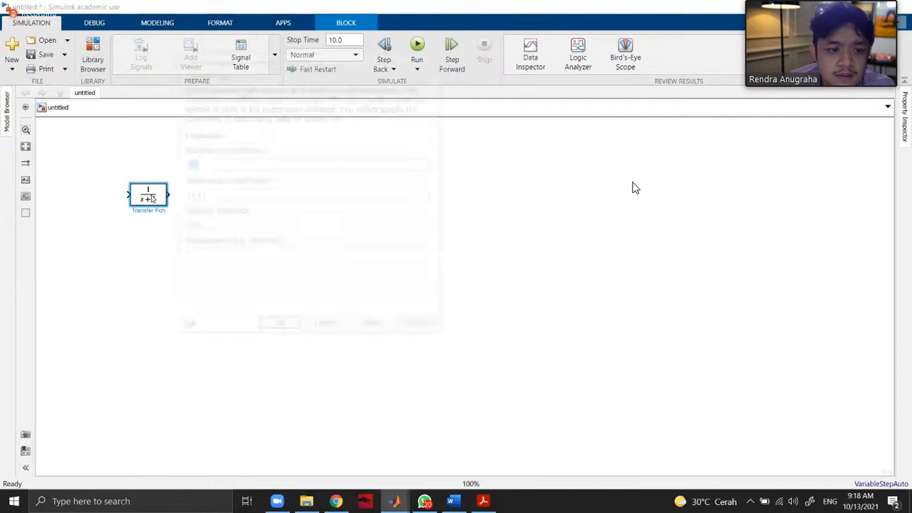
Set the Transfer Fcn block's numerator coefficients to [2] and apply the change, keeping the parameter dialog clear of the block.
double_click(148, 194)
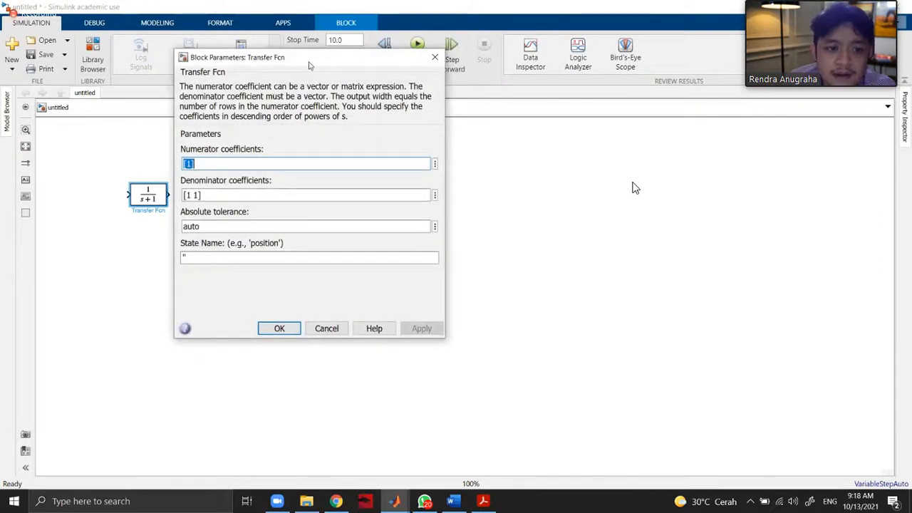
left_click_drag(309, 63, 596, 98)
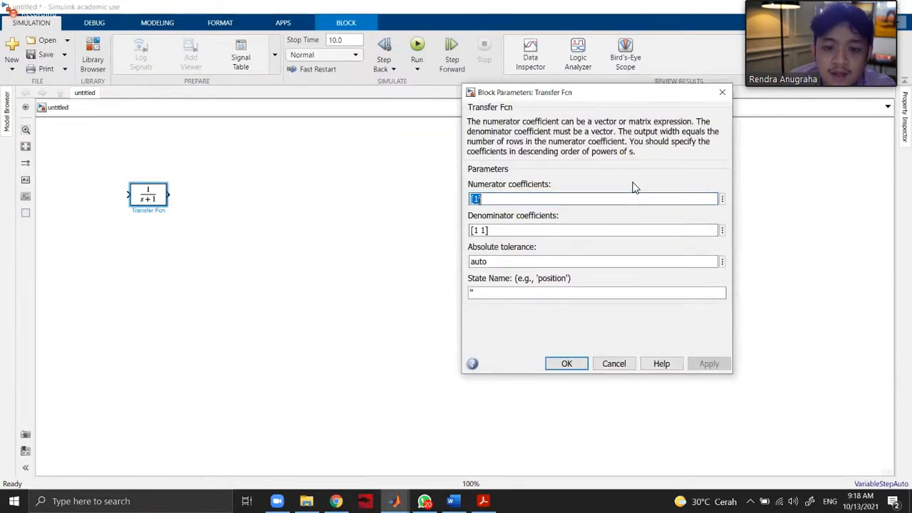
left_click(470, 182)
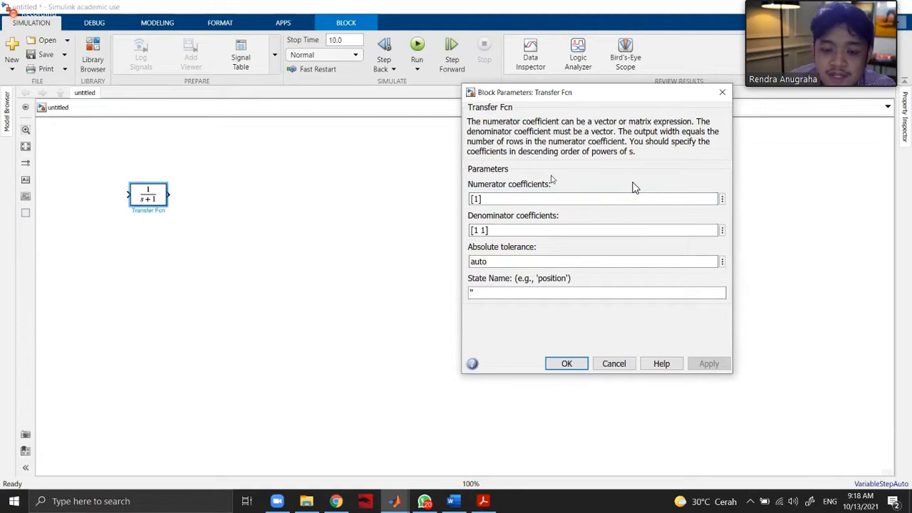
left_click(480, 231)
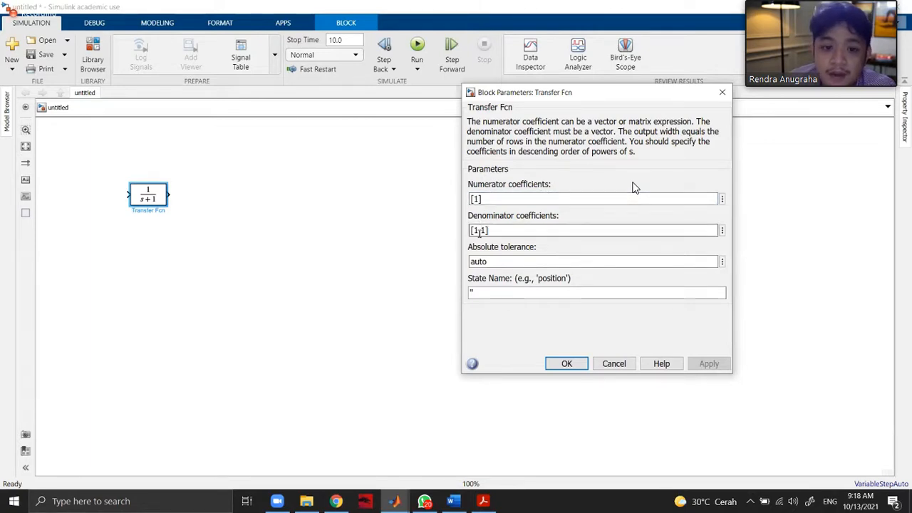
left_click(478, 199)
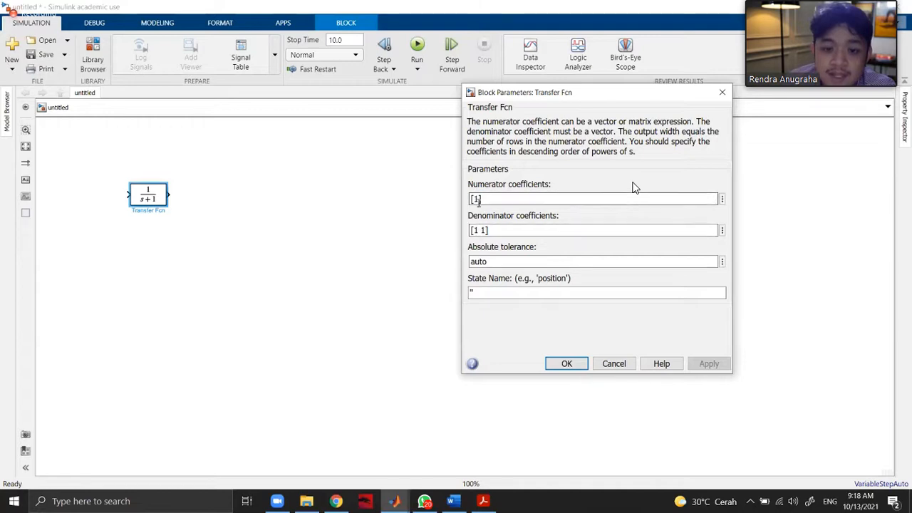
left_click(479, 201)
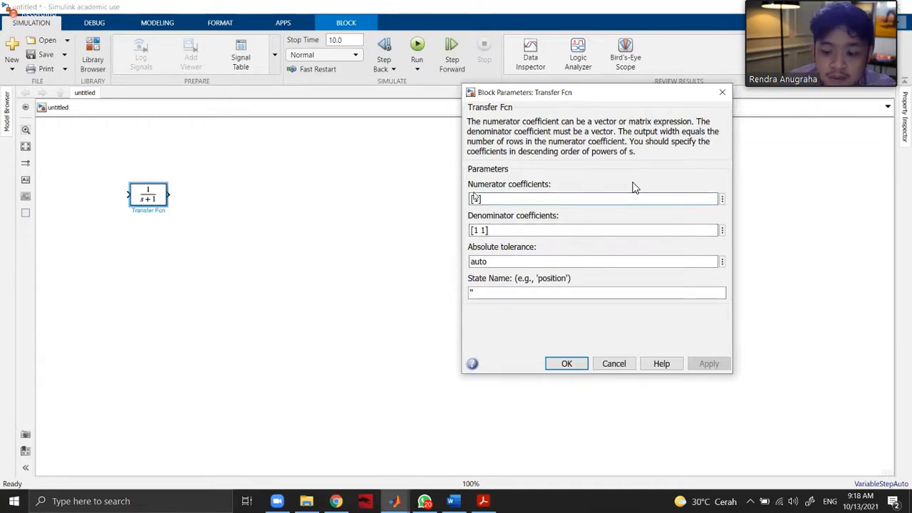
key("Delete")
type("2")
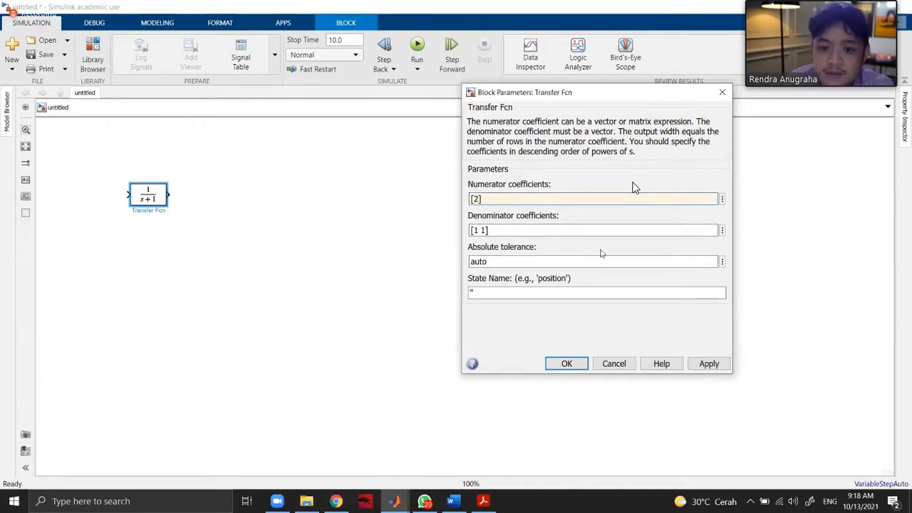
left_click(709, 364)
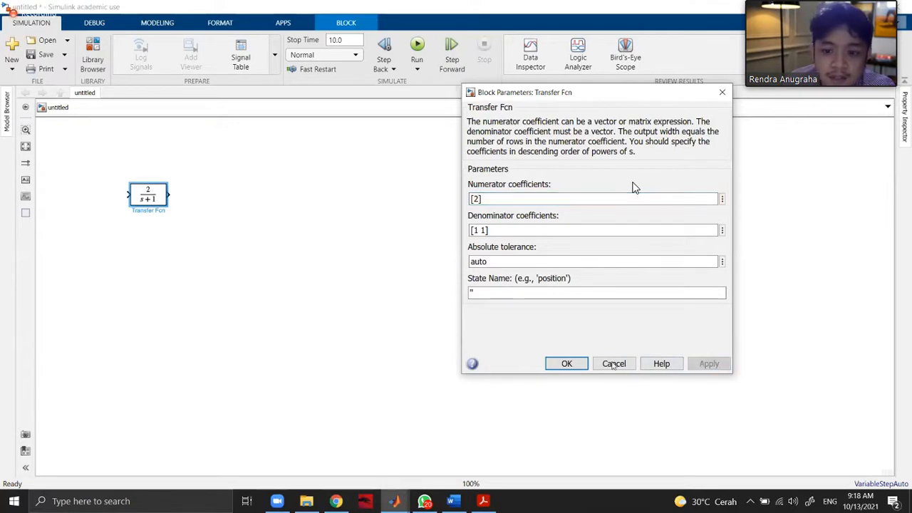
Set the Transfer Fcn block's numerator coefficients back to [1] and accept the parameters.
double_click(480, 196)
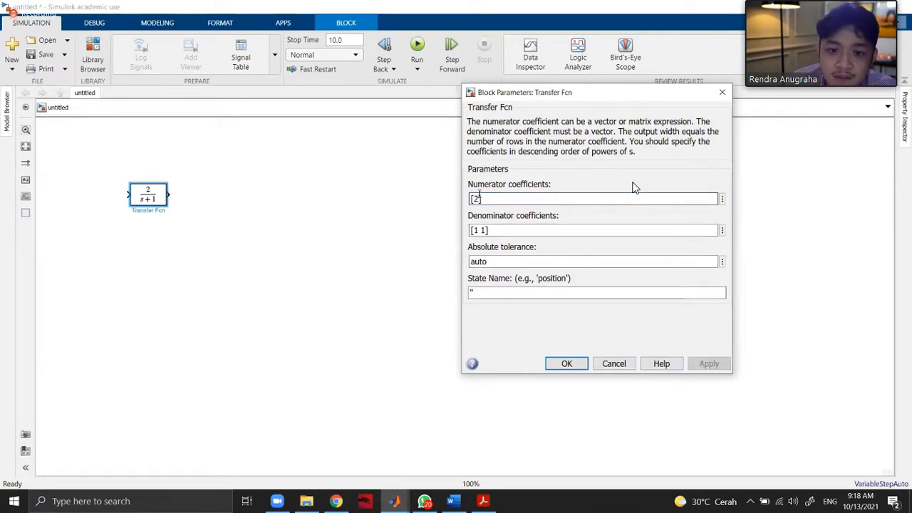
key("BackSpace")
type("1")
key("Return")
Set the Transfer Fcn block's denominator coefficients to [1 1 1] and enlarge the block to fit the full expression.
double_click(152, 196)
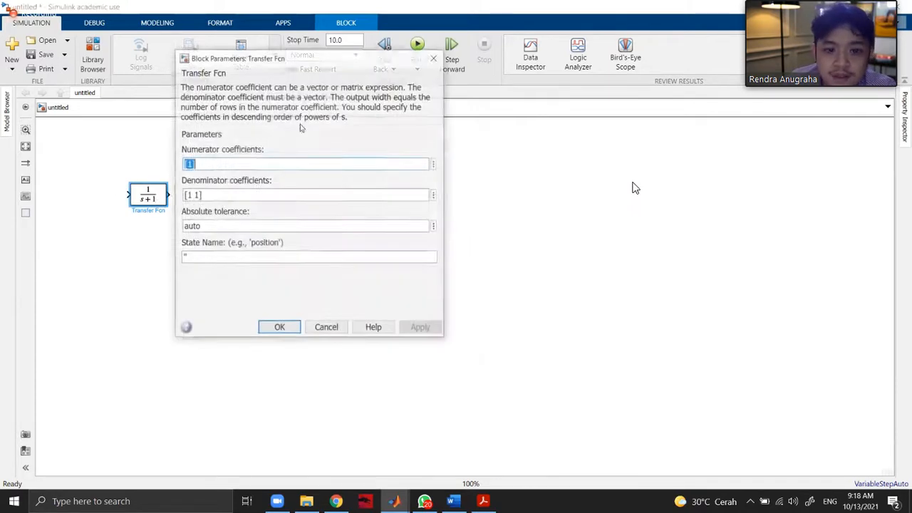
key("Tab")
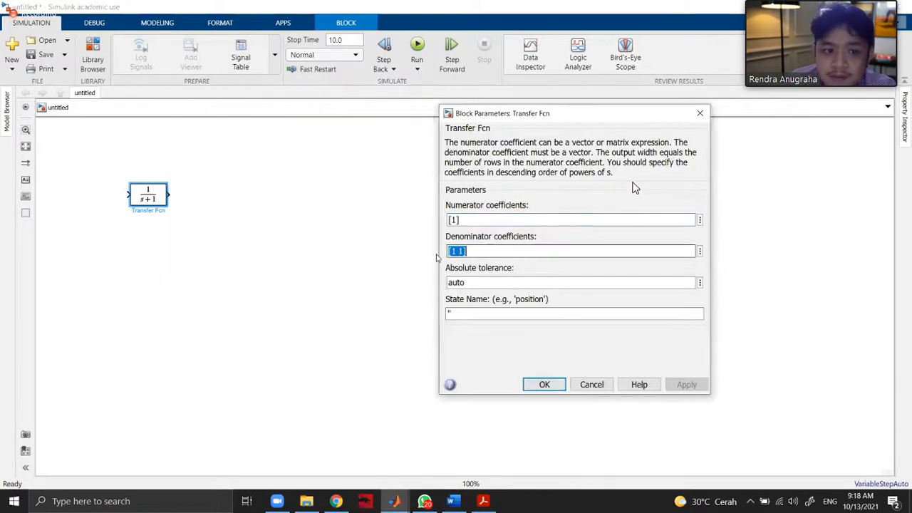
left_click(452, 254)
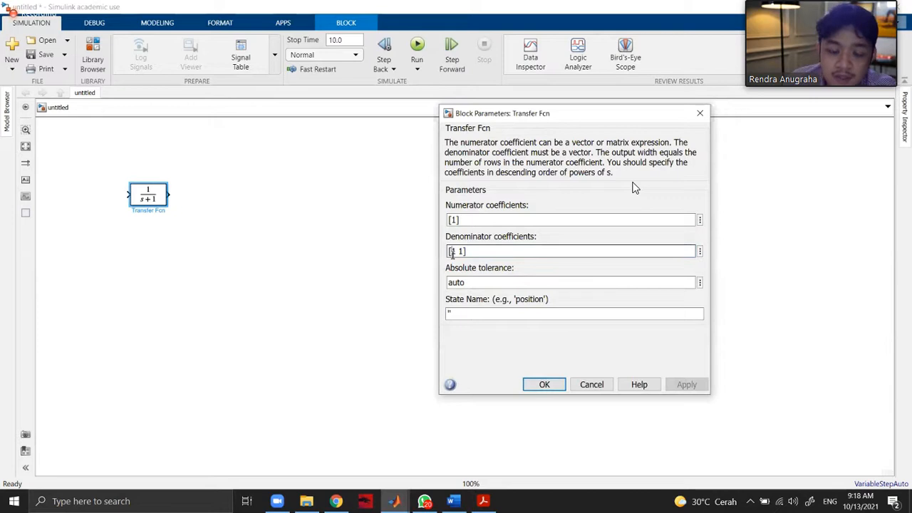
type("1")
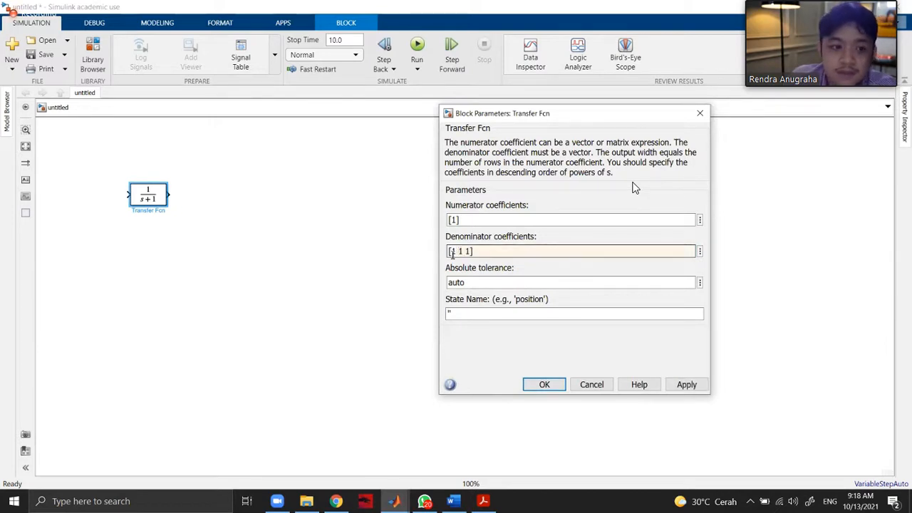
key("Return")
left_click_drag(167, 206, 373, 218)
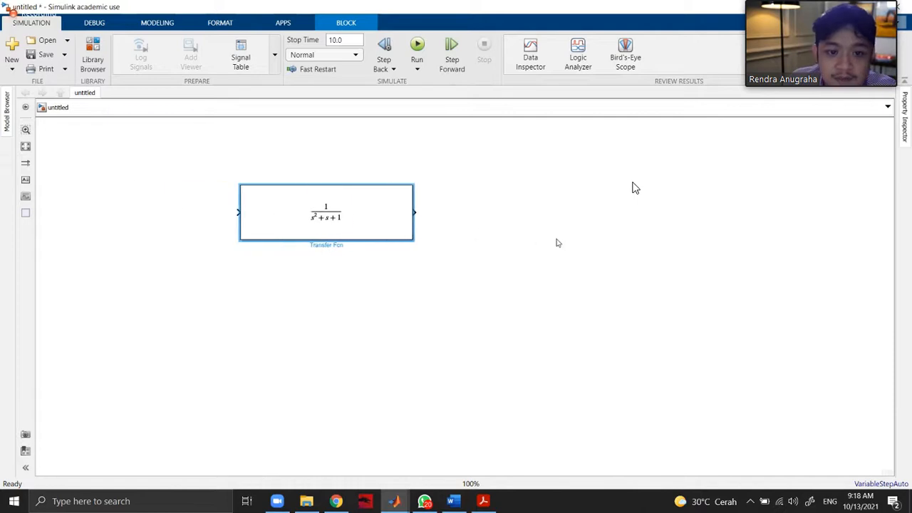
Change the Transfer Fcn block's denominator coefficients to [1 2 1] and shift the block up and to the right on the canvas.
double_click(374, 206)
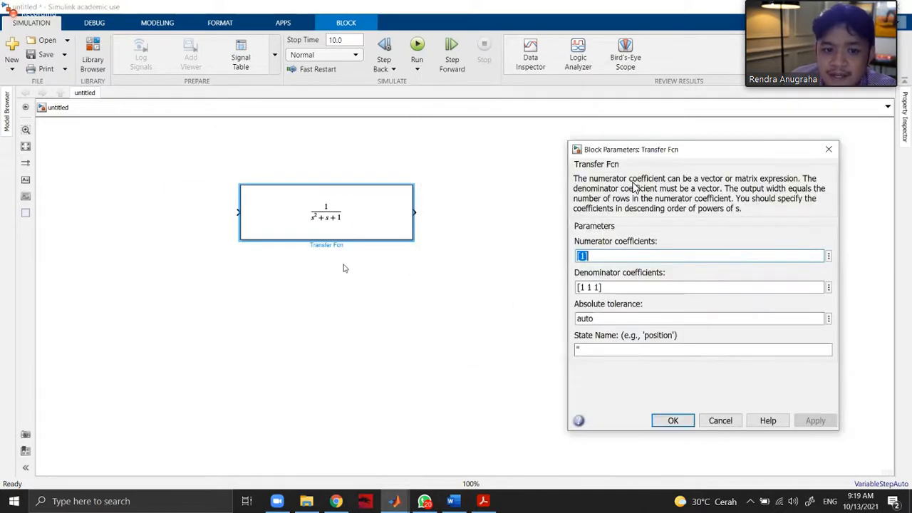
left_click(593, 286)
key("BackSpace")
type("2")
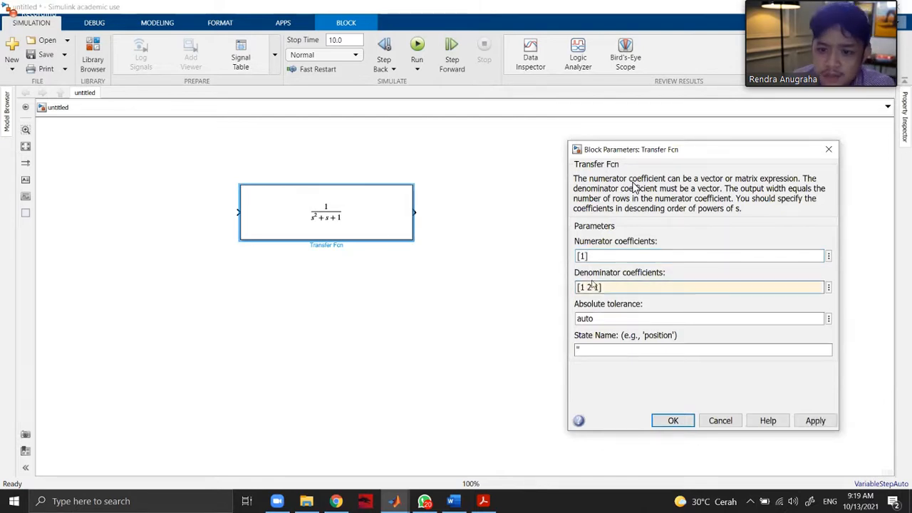
left_click(814, 421)
key("Return")
left_click(324, 223)
left_click_drag(324, 223, 378, 204)
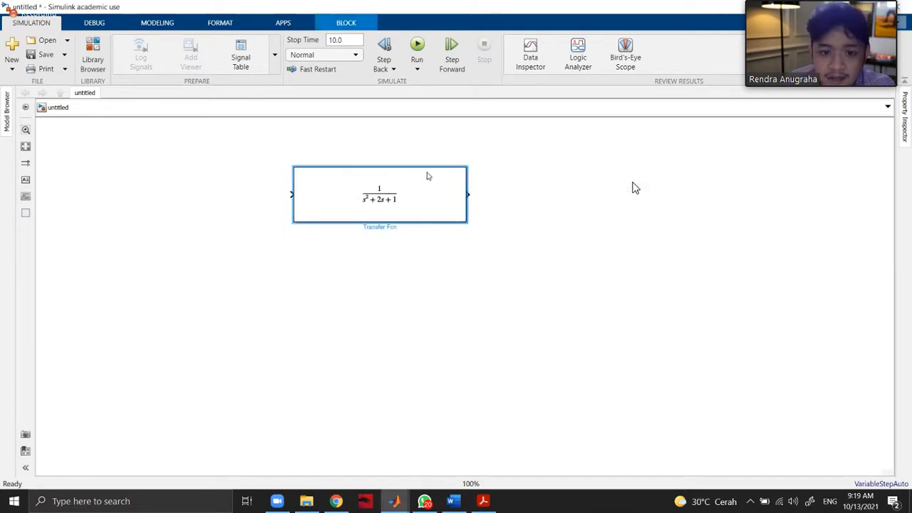
Switch to Chrome to check the transfer function G1 in problem 5.24, and return to the Simulink model.
left_click(336, 501)
left_click(337, 502)
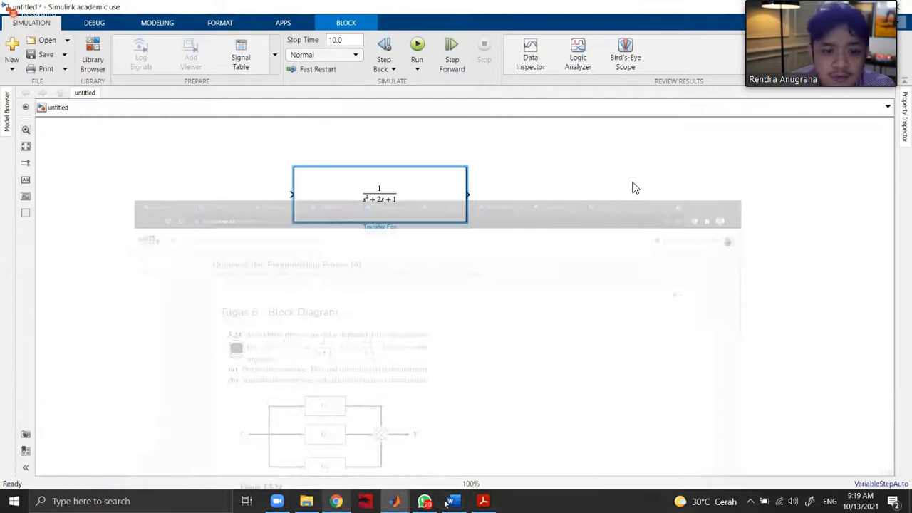
left_click(483, 501)
left_click(484, 501)
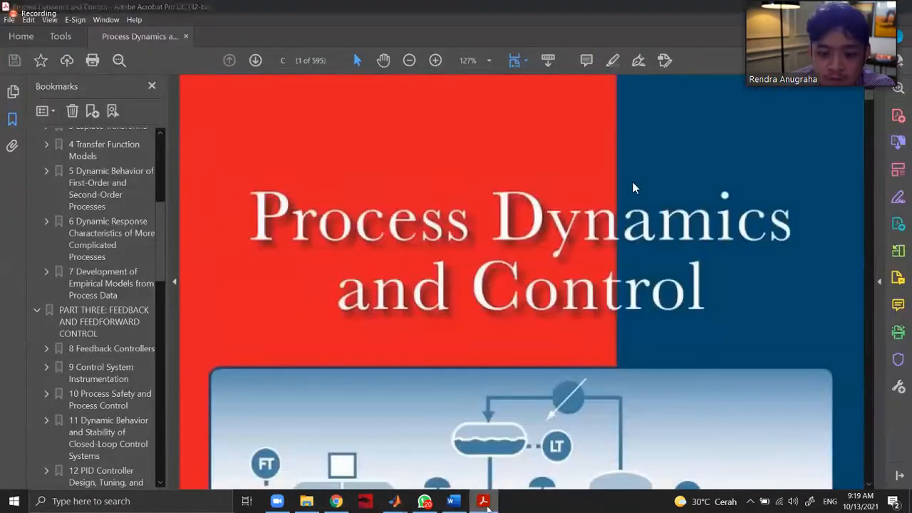
left_click(336, 500)
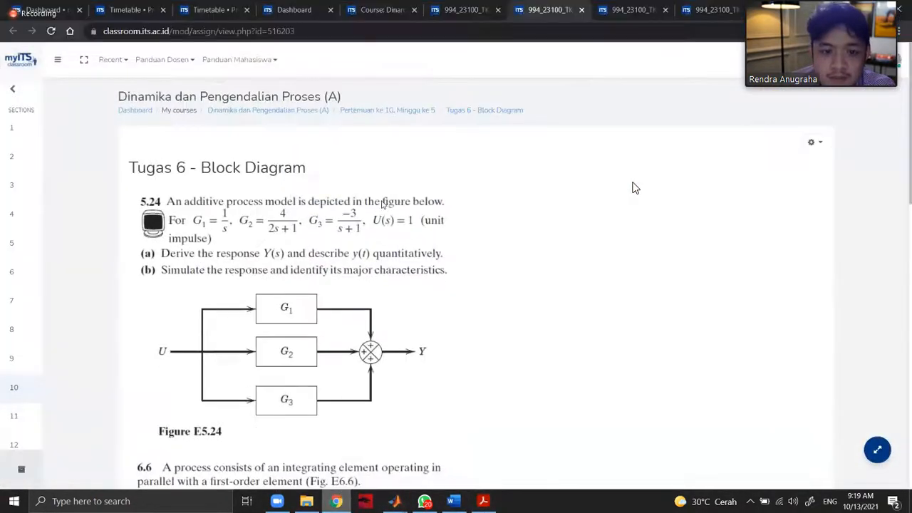
key("alt+Tab")
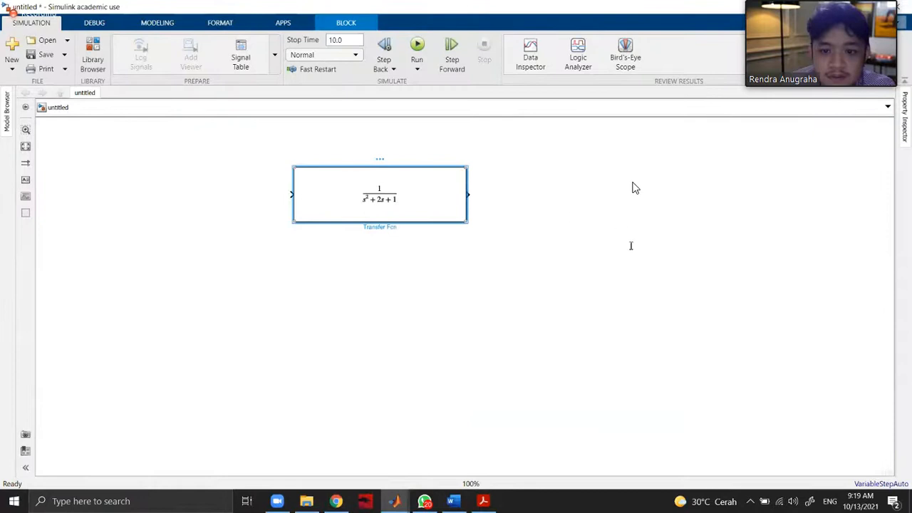
Try to set the Transfer Fcn block's denominator coefficients to [0].
double_click(600, 286)
left_click(600, 287)
key("BackSpace")
key("BackSpace")
type("0")
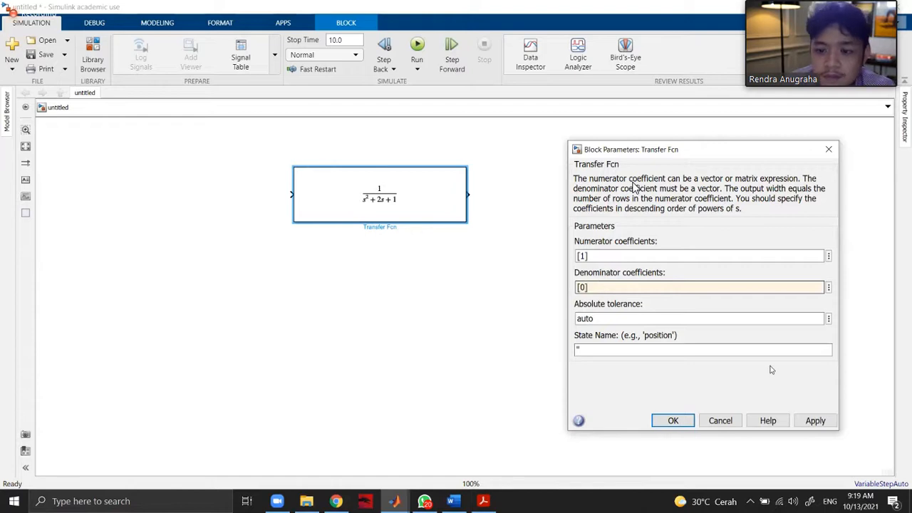
left_click(812, 422)
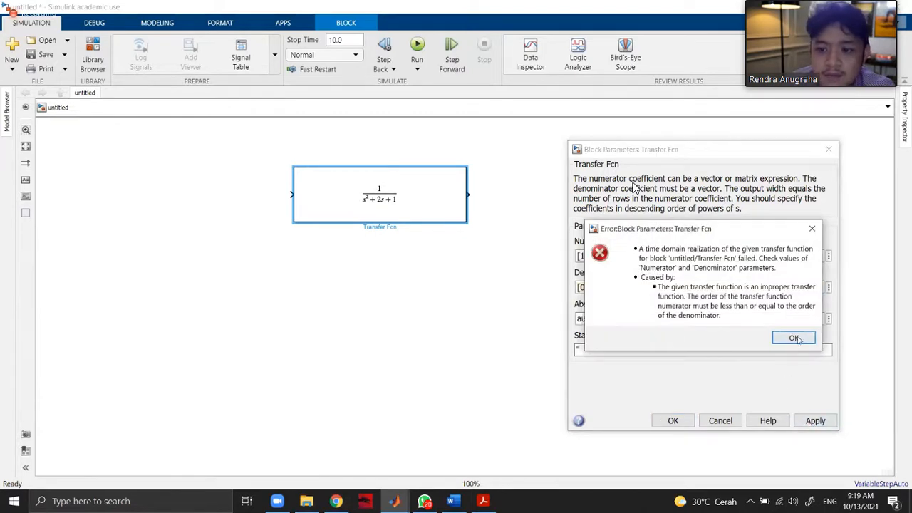
left_click(795, 338)
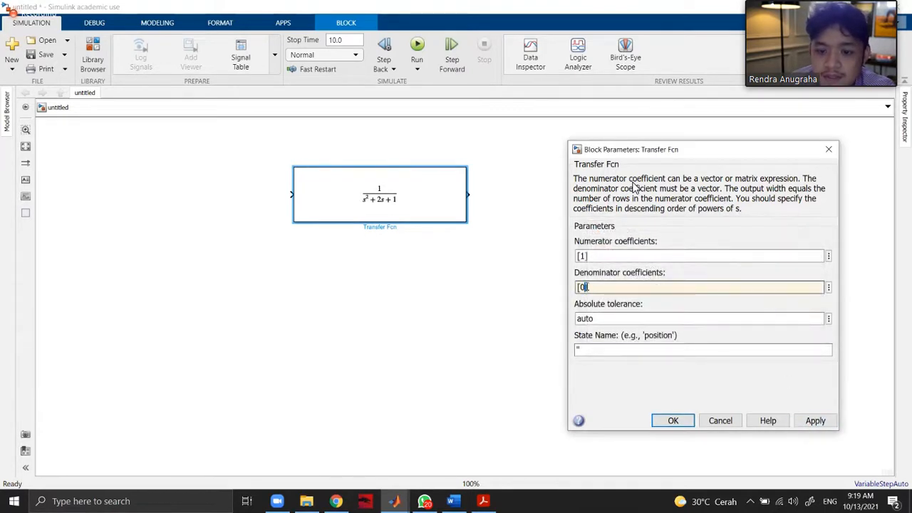
Set the Transfer Fcn block's denominator coefficients to [1] and apply the change.
key("BackSpace")
type("1")
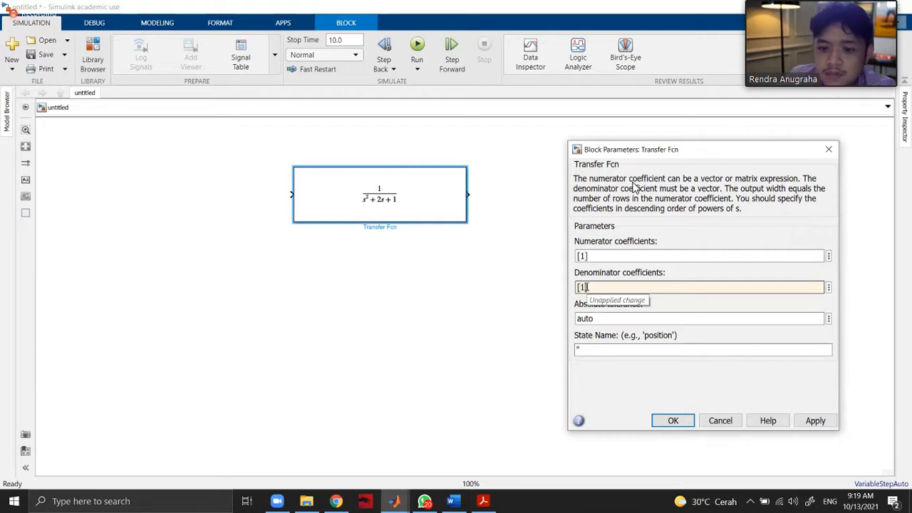
left_click(815, 421)
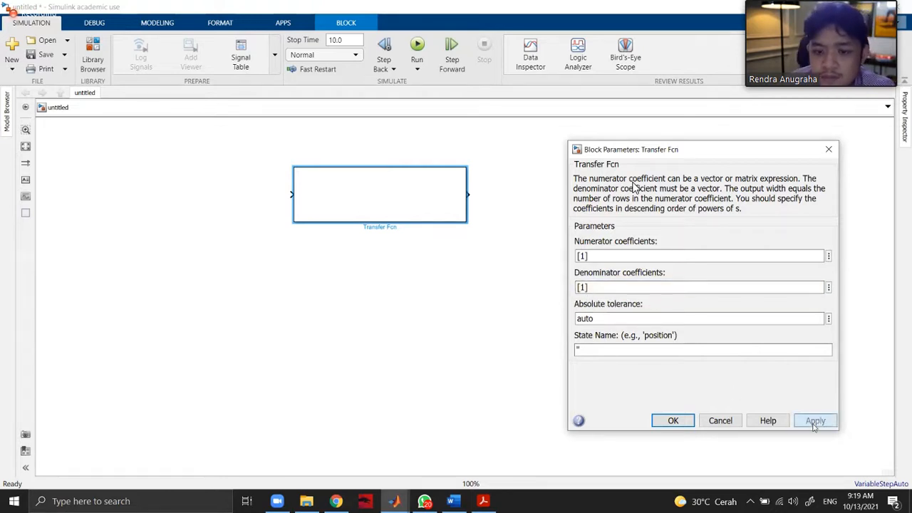
Set the Transfer Fcn block's denominator coefficients to [1 0] so it represents 1/s, and accept the parameters.
left_click_drag(590, 287, 579, 287)
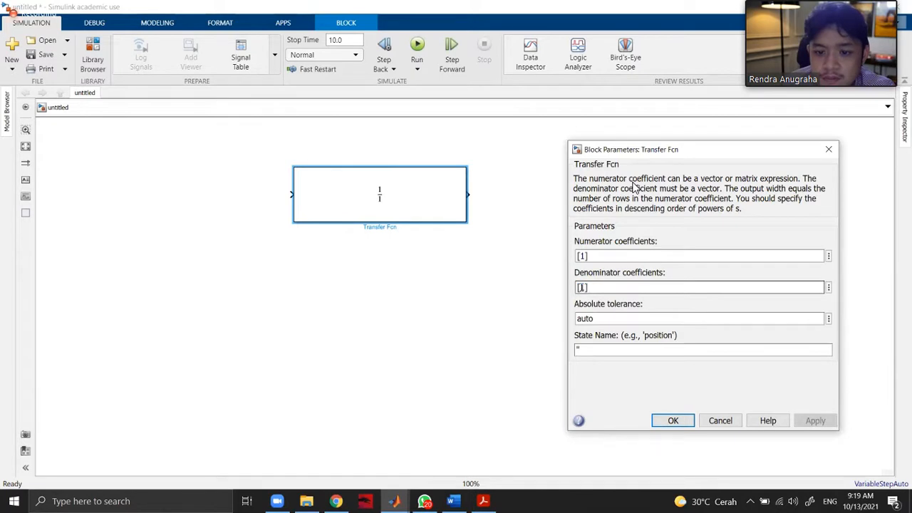
type("1")
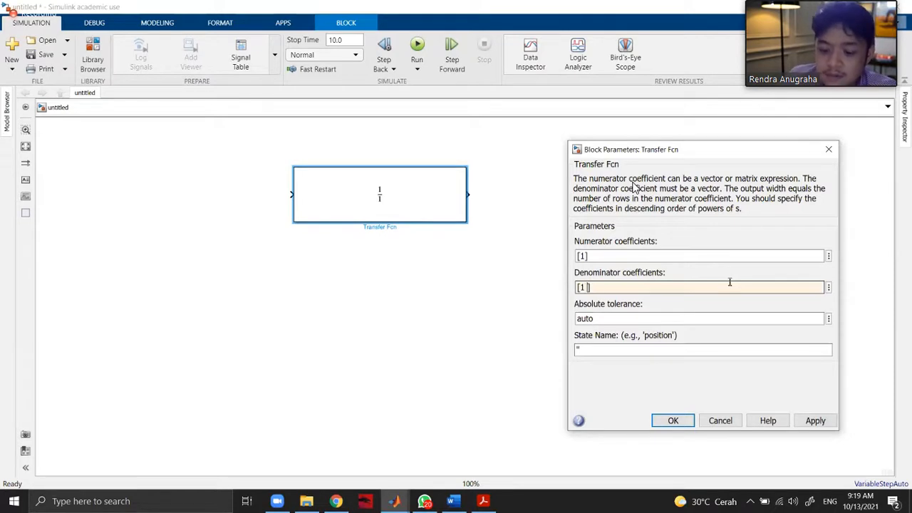
left_click(818, 421)
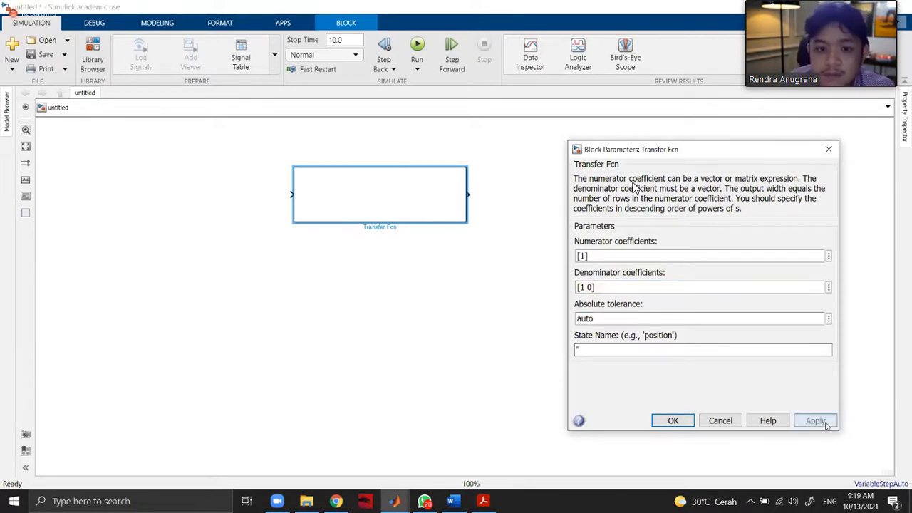
left_click(673, 421)
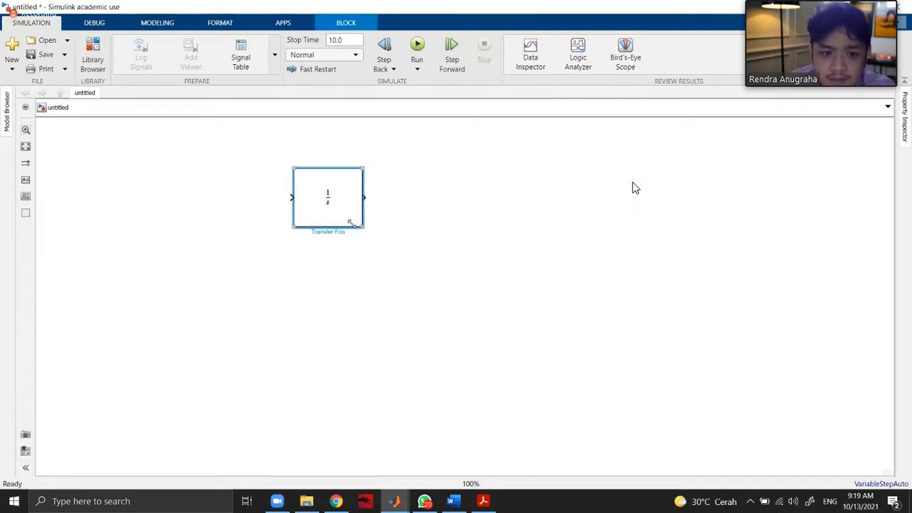
Narrow the 1/s block to a roughly square shape and rename it G1(s).
left_click(330, 229)
left_click_drag(335, 228, 301, 229)
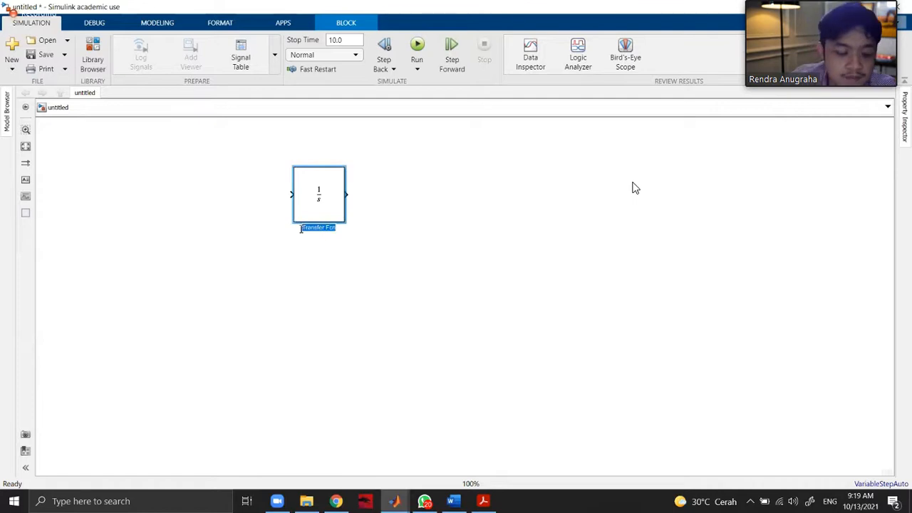
type("G1(s")
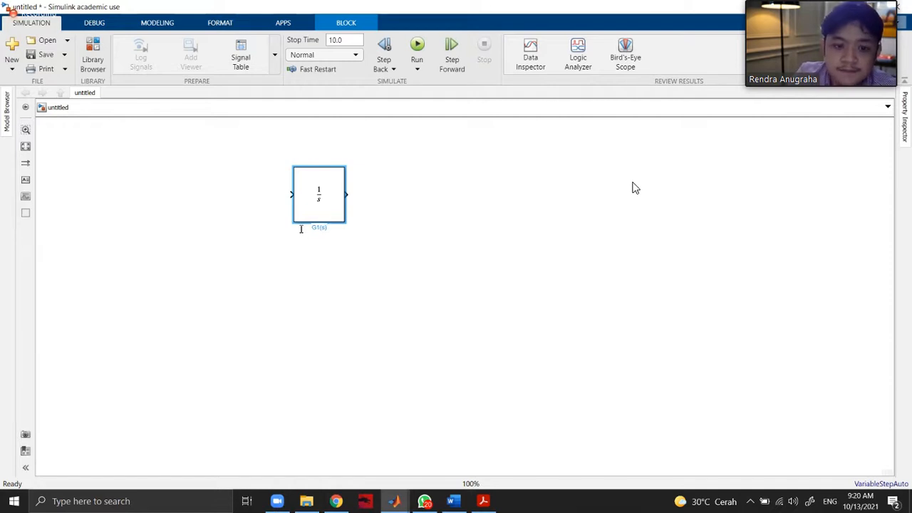
Move the G1(s) block further right on the canvas and clear the selection.
left_click(434, 201)
left_click_drag(334, 195, 428, 193)
left_click(544, 214)
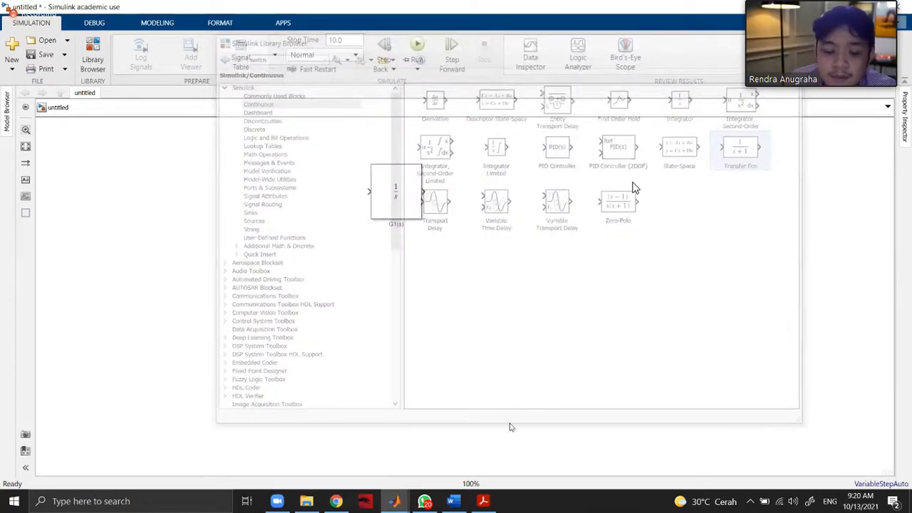
Recheck the G2 and G3 transfer functions of problem 5.24 in Chrome and return to the Simulink model.
left_click(342, 502)
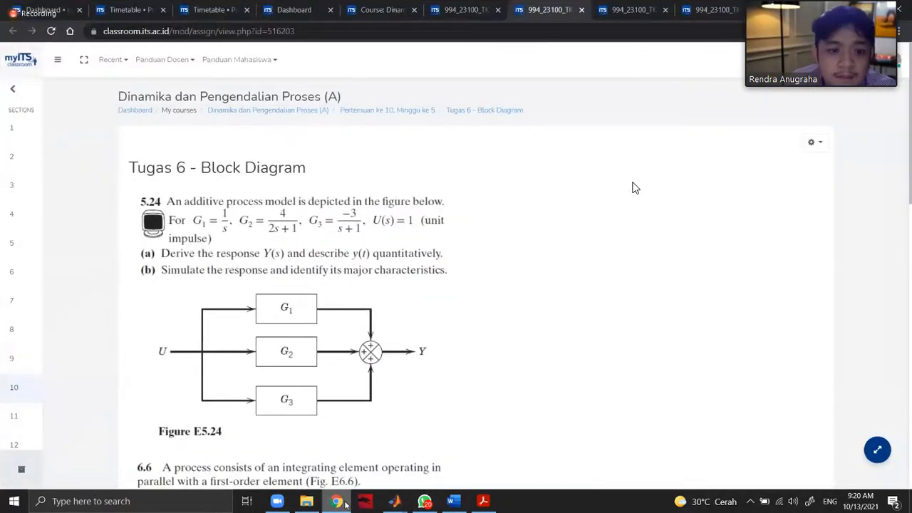
key("alt+Tab")
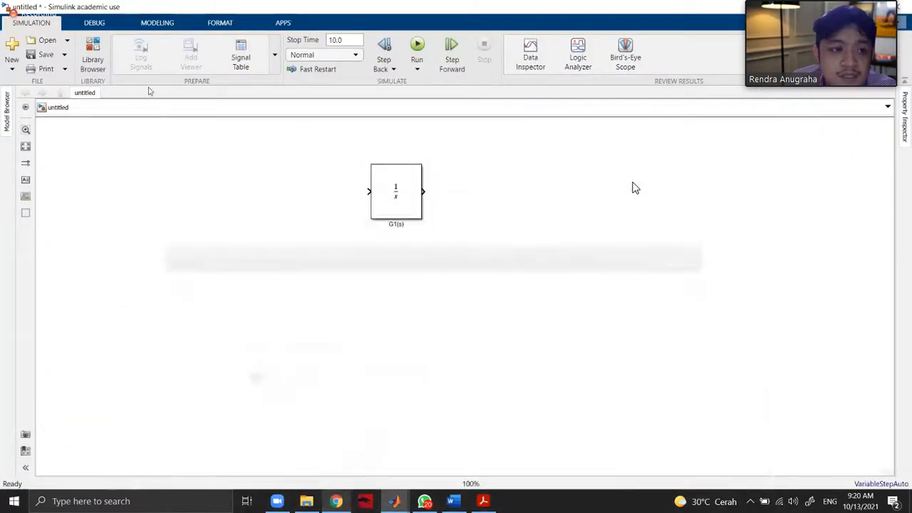
Add a Transfer Fcn block from the Simulink Continuous library and position it directly below the G1(s) block.
left_click(96, 41)
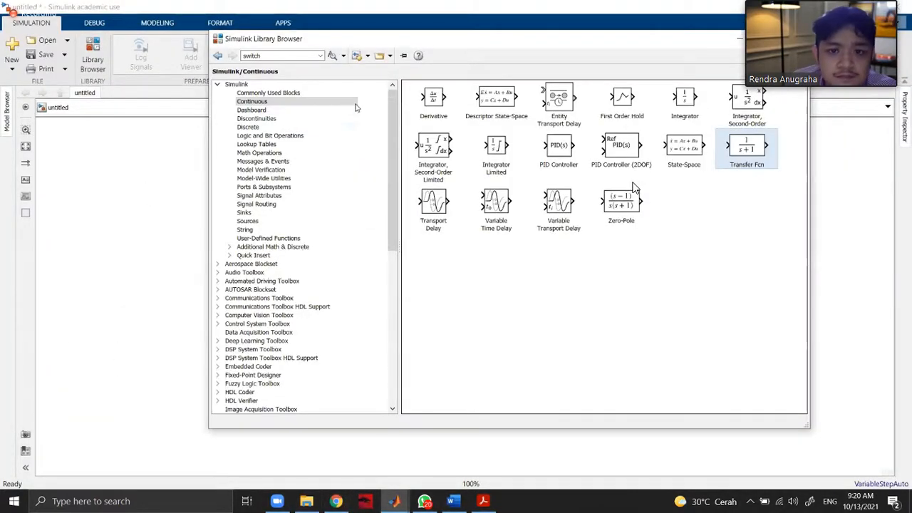
left_click_drag(744, 152, 225, 269)
left_click_drag(118, 281, 404, 271)
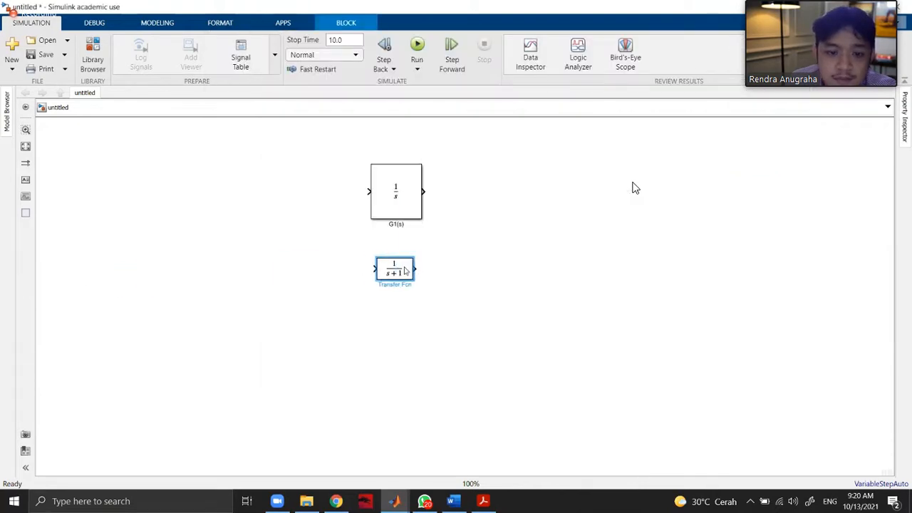
Set the new Transfer Fcn block's numerator coefficients to [4] and denominator coefficients to [2 1], and accept the parameters.
double_click(404, 269)
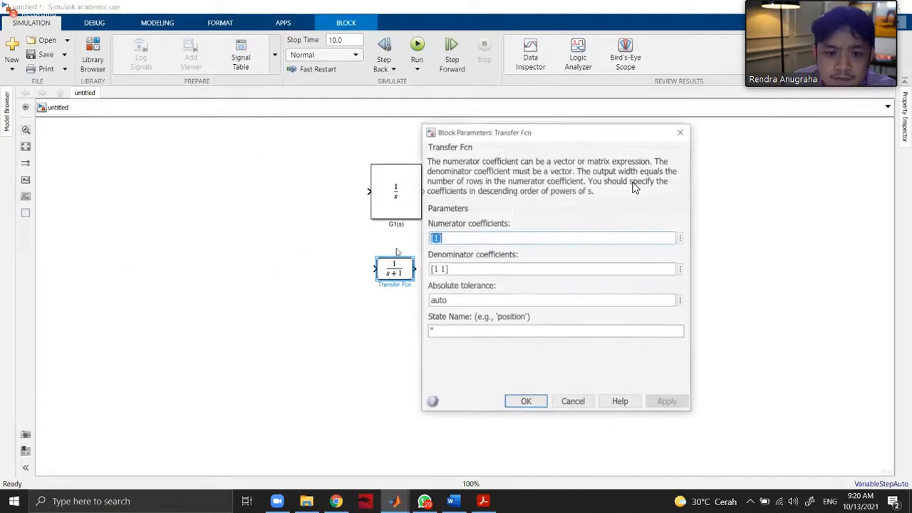
type("[4]")
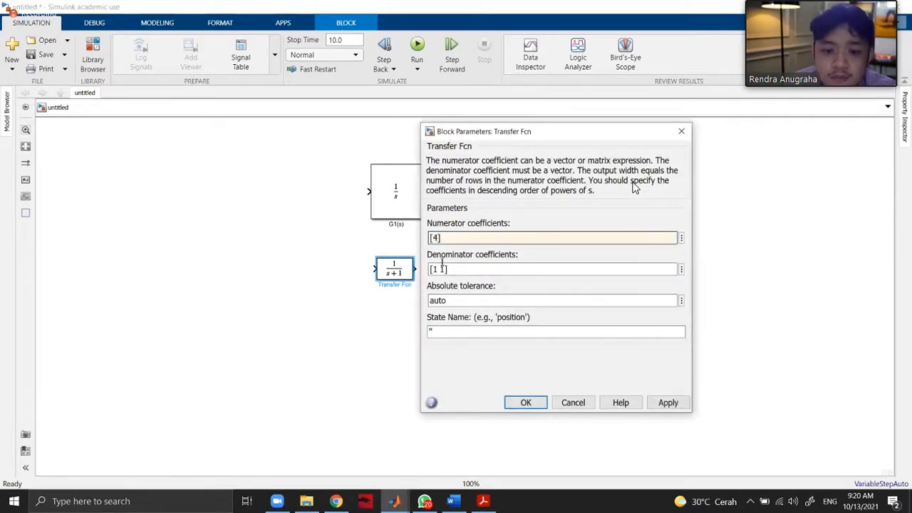
key("Tab")
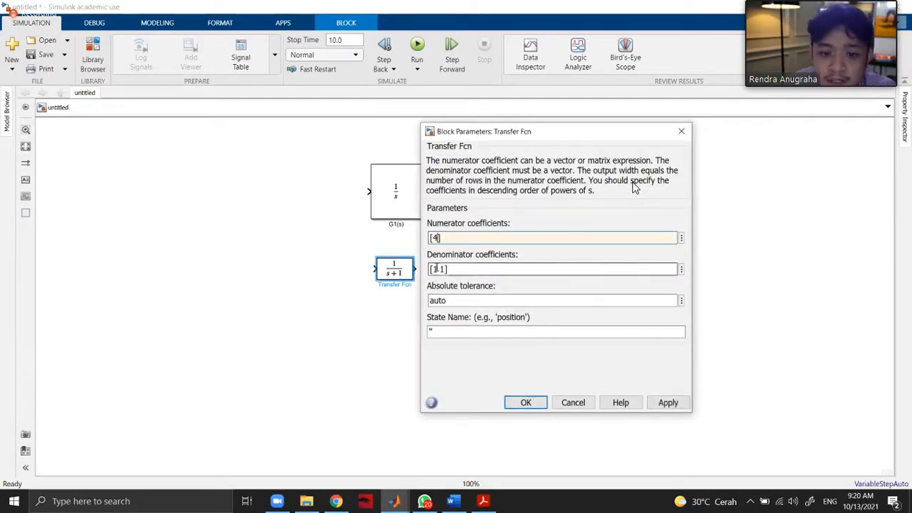
type("[2 1]")
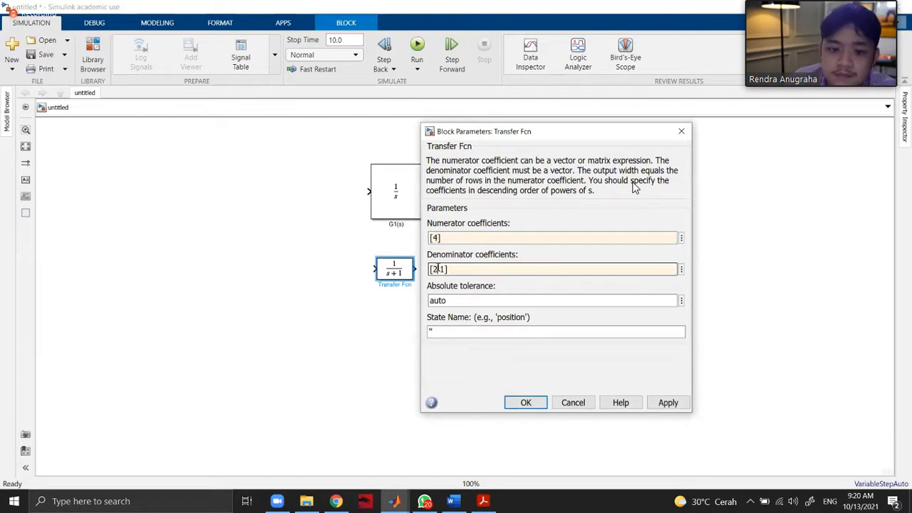
left_click(669, 402)
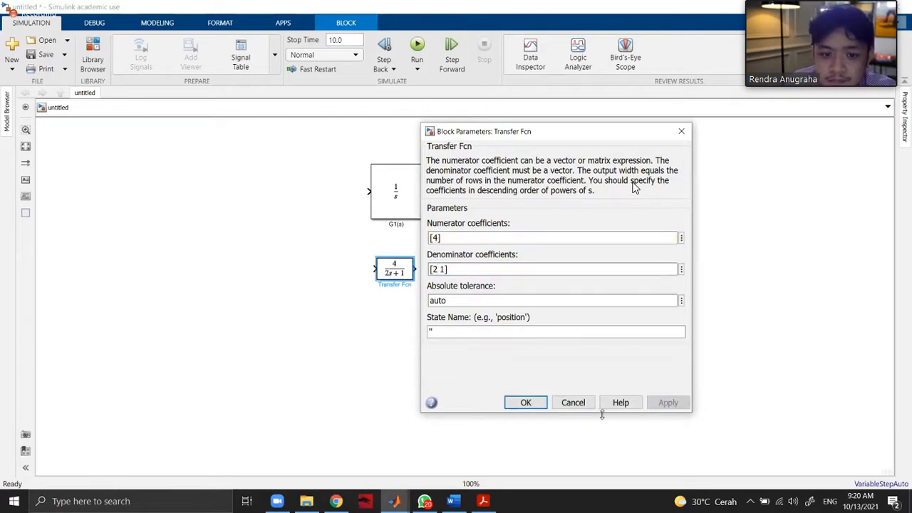
left_click(526, 402)
left_click(444, 362)
Shrink the G1(s) block to the size of the 4/(2s+1) block and align it just above that block.
left_click(414, 217)
left_click_drag(414, 220, 411, 213)
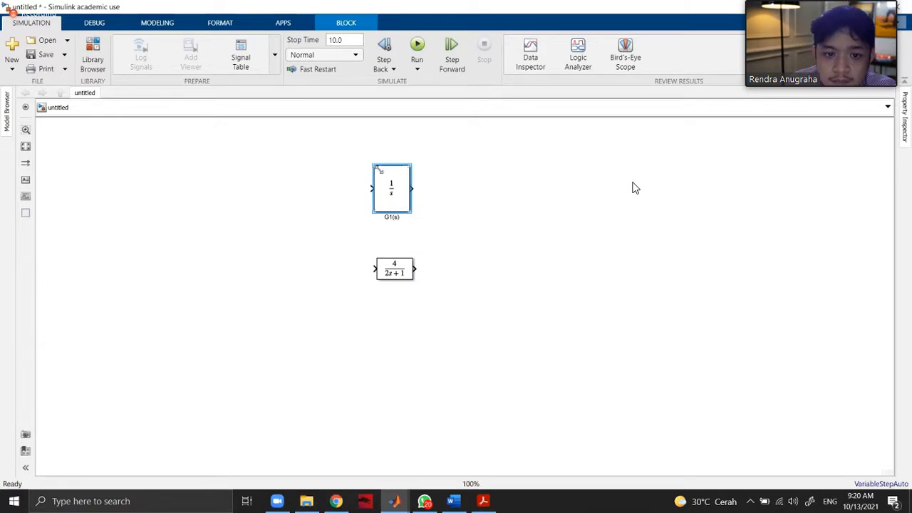
left_click_drag(375, 166, 400, 221)
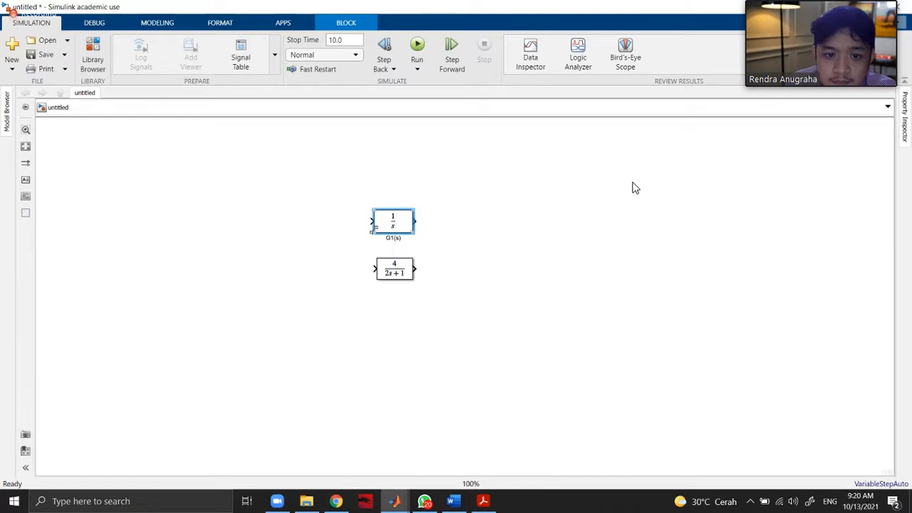
left_click(481, 251)
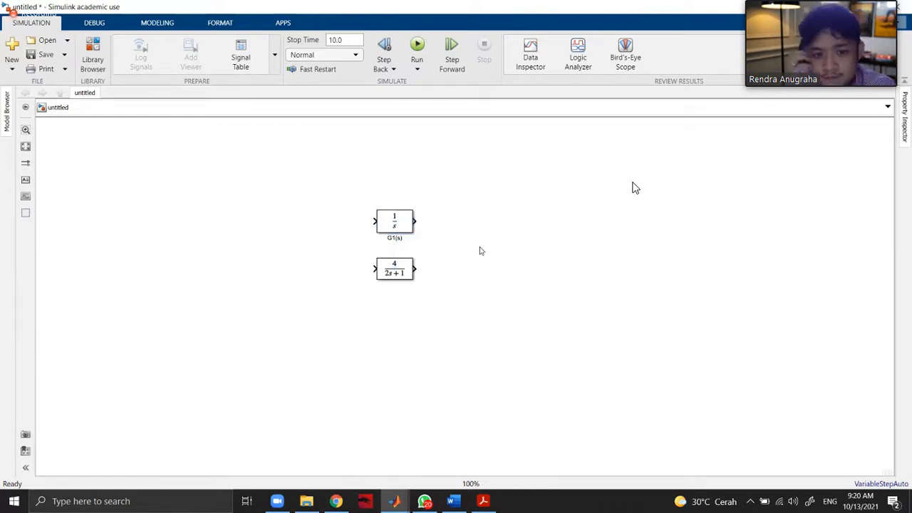
Insert a third Transfer Fcn block below the 4/(2s+1) block using a quick block search on the canvas.
double_click(396, 313)
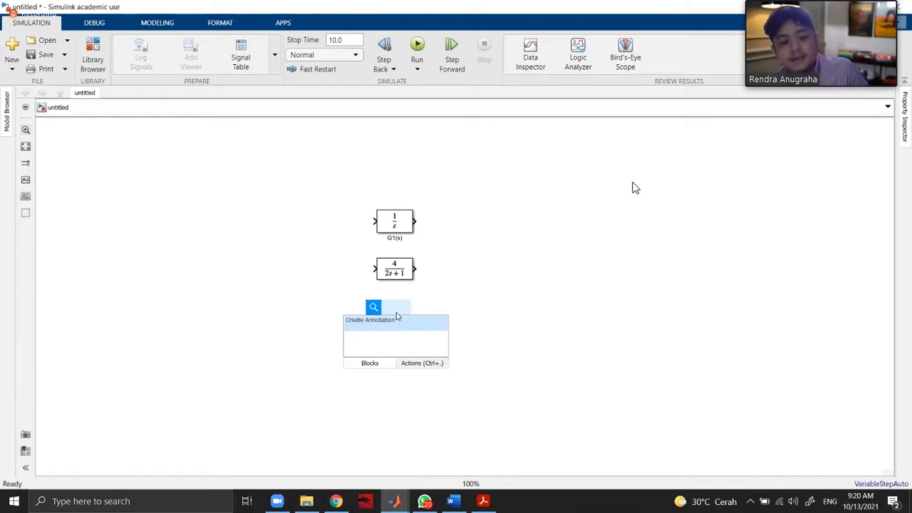
type("trans")
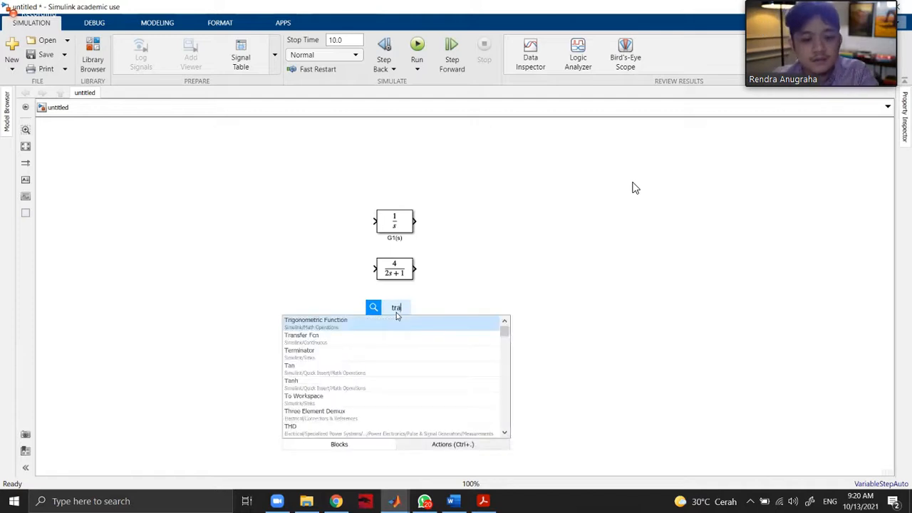
left_click(421, 319)
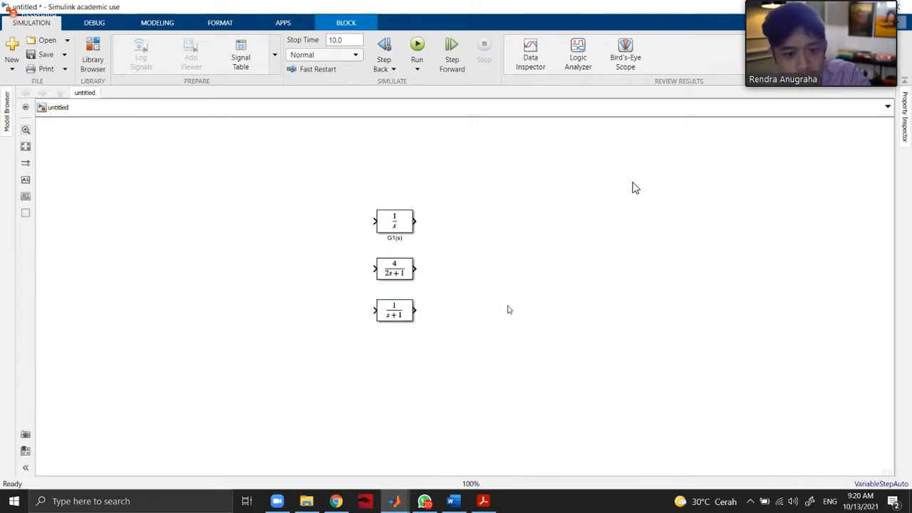
Rename the 4/(2s+1) block G2(s) and clear the selection.
left_click(400, 278)
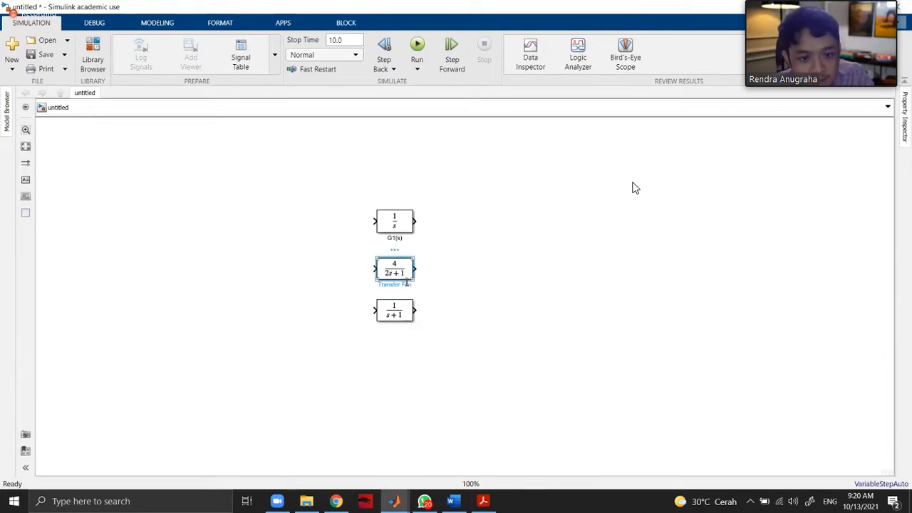
left_click_drag(410, 284, 369, 284)
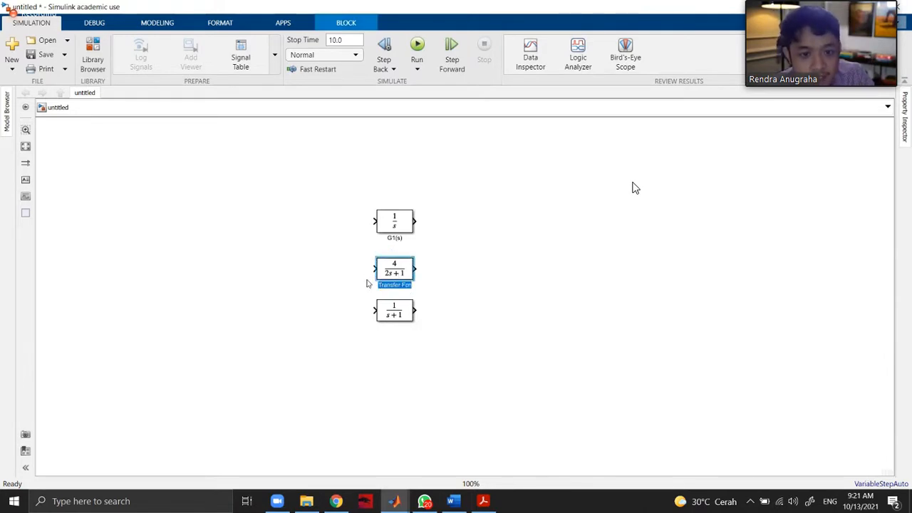
type("G2(s")
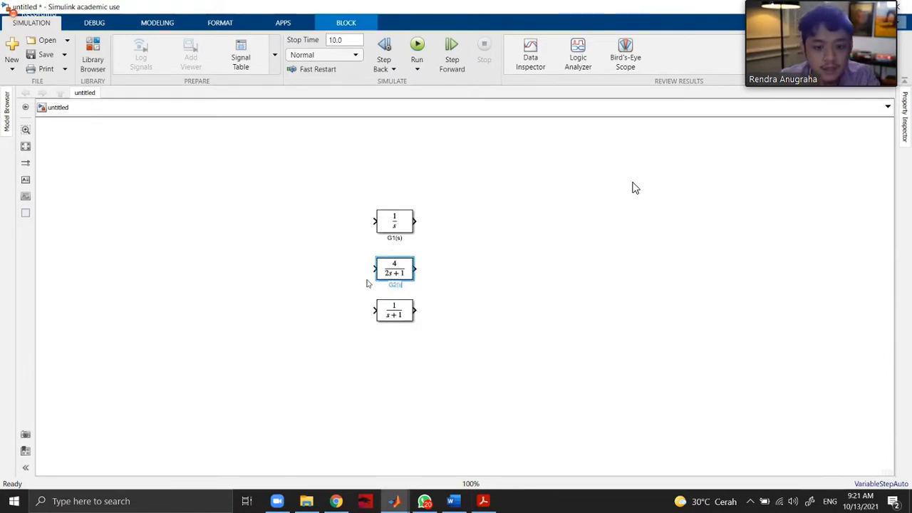
left_click(489, 257)
Check G3 in the Chrome assignment, return to Simulink, and set the third block's numerator to [-3], keeping the denominator [1 1].
left_click(336, 501)
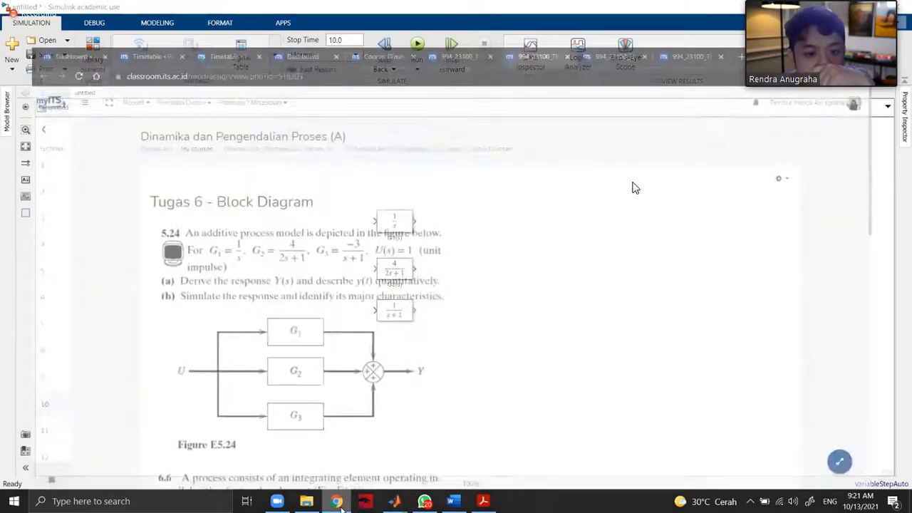
left_click(339, 504)
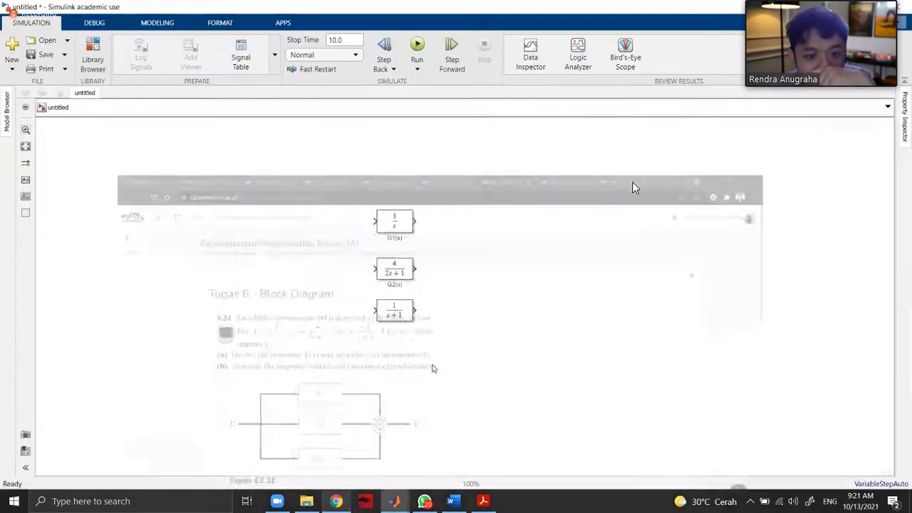
left_click(395, 313)
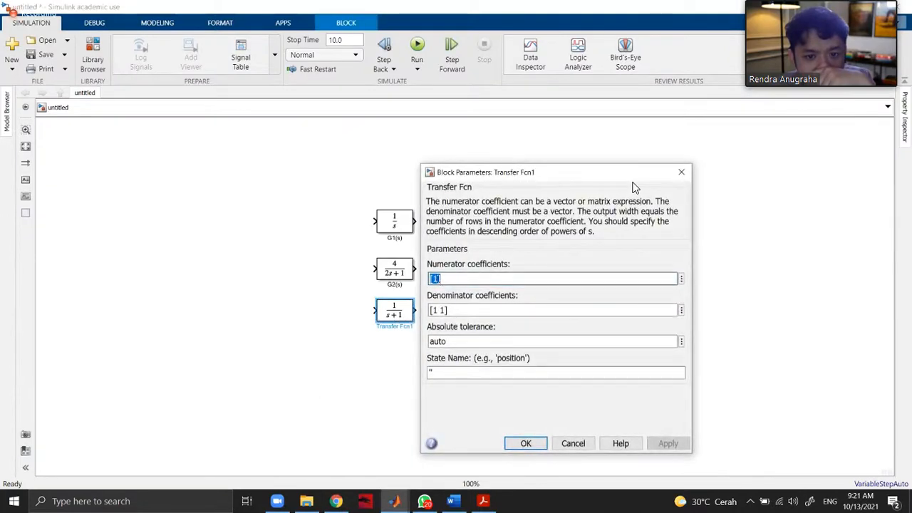
left_click(436, 279)
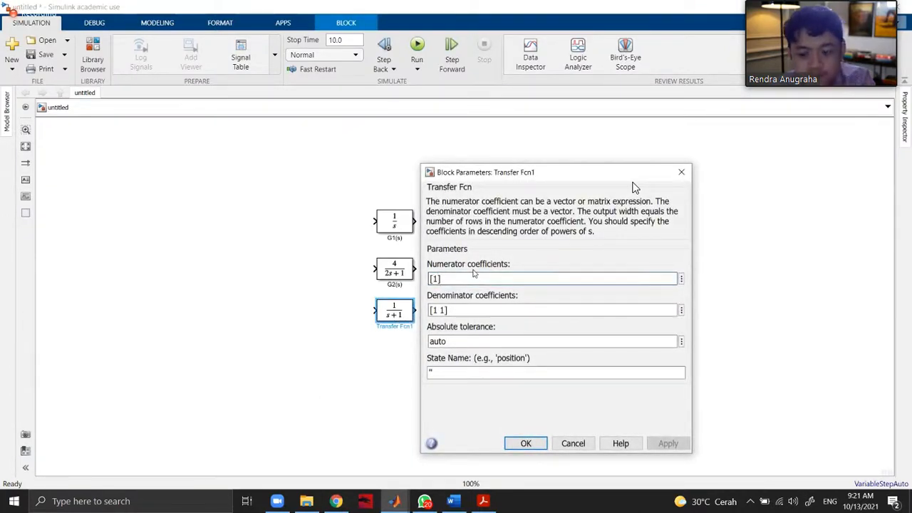
key("BackSpace")
type("-3")
left_click(437, 310)
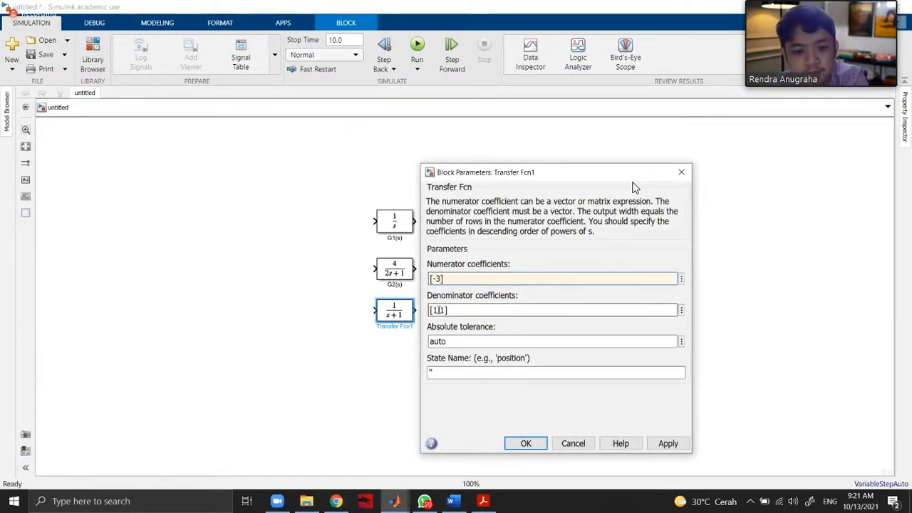
left_click(668, 443)
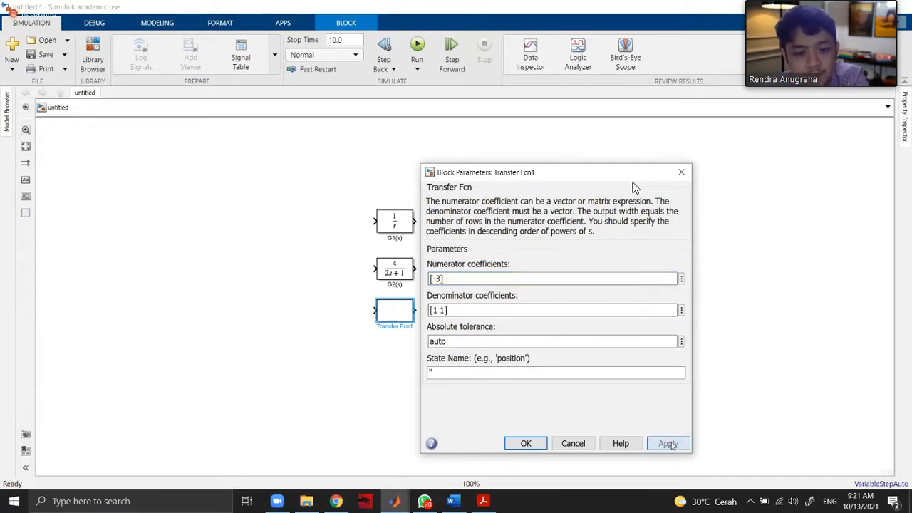
left_click(546, 444)
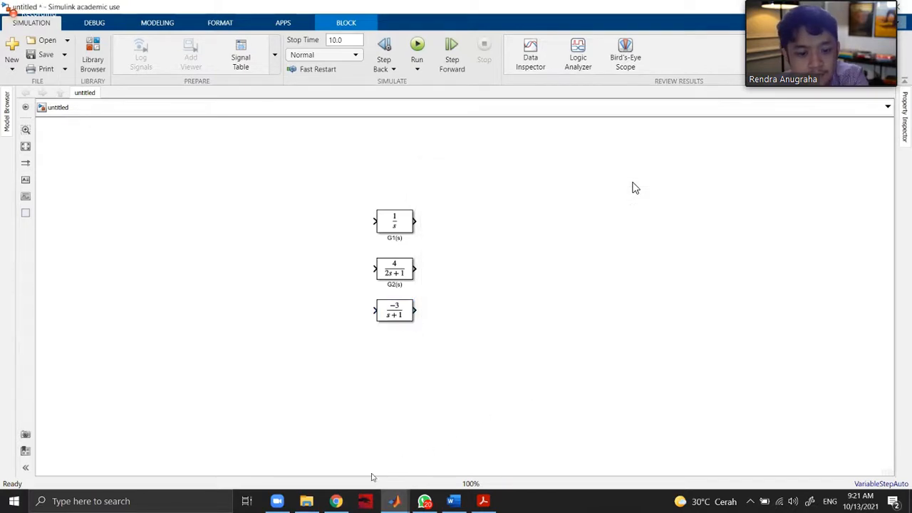
Recheck problem 5.24 in Chrome, return to the model, and rename the -3/(s+1) block G3(s).
left_click(329, 502)
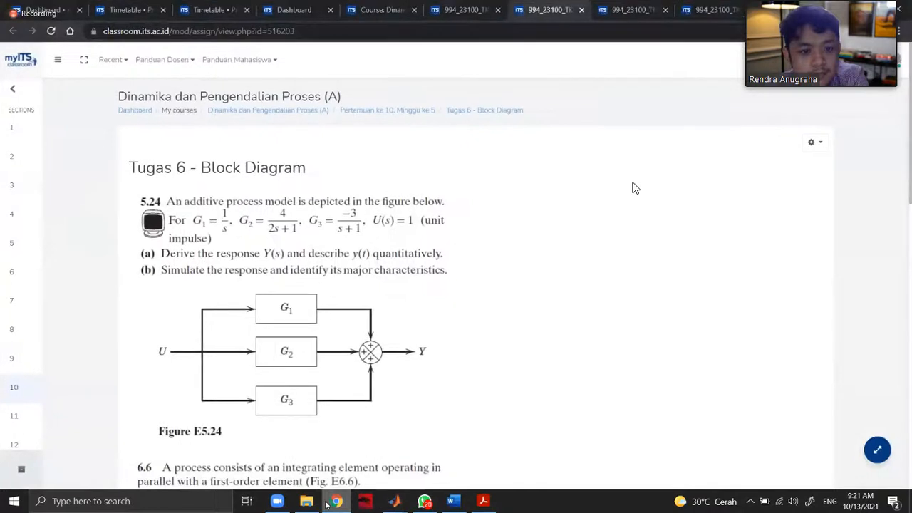
key("alt+Tab")
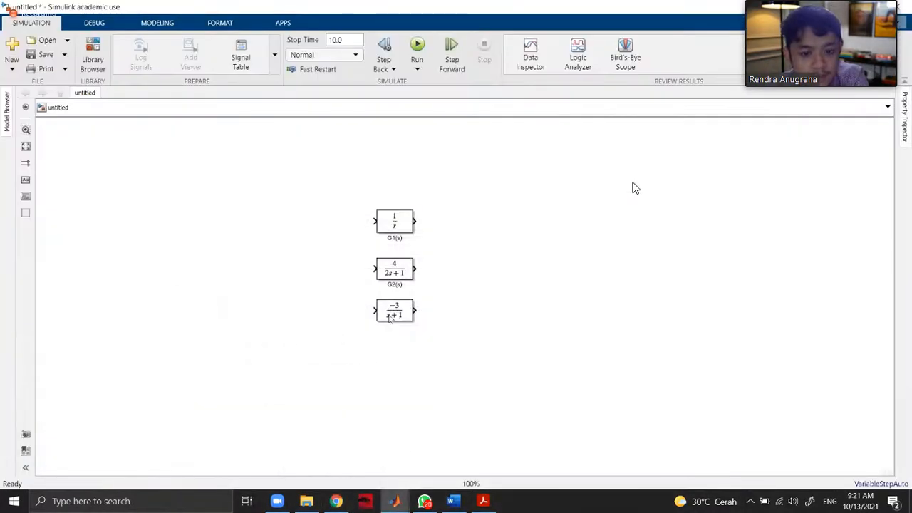
left_click(404, 324)
left_click_drag(362, 331, 357, 330)
type("H")
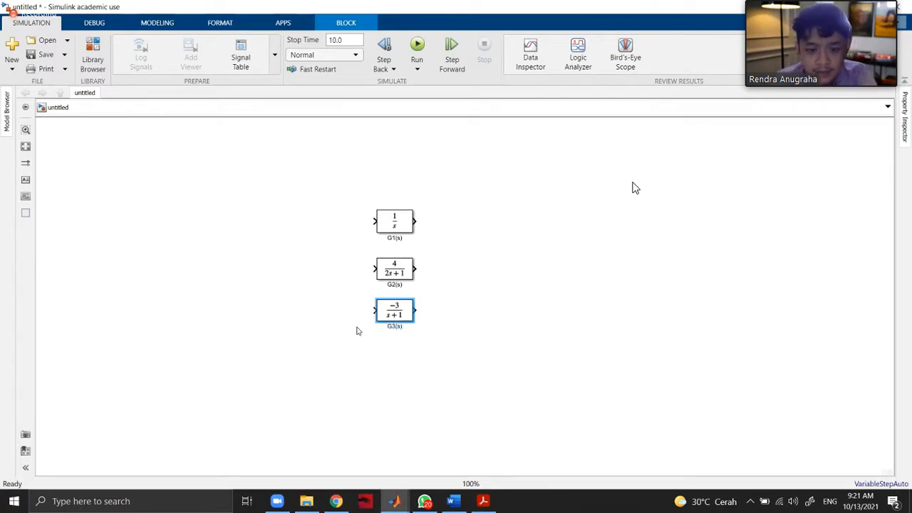
left_click(506, 354)
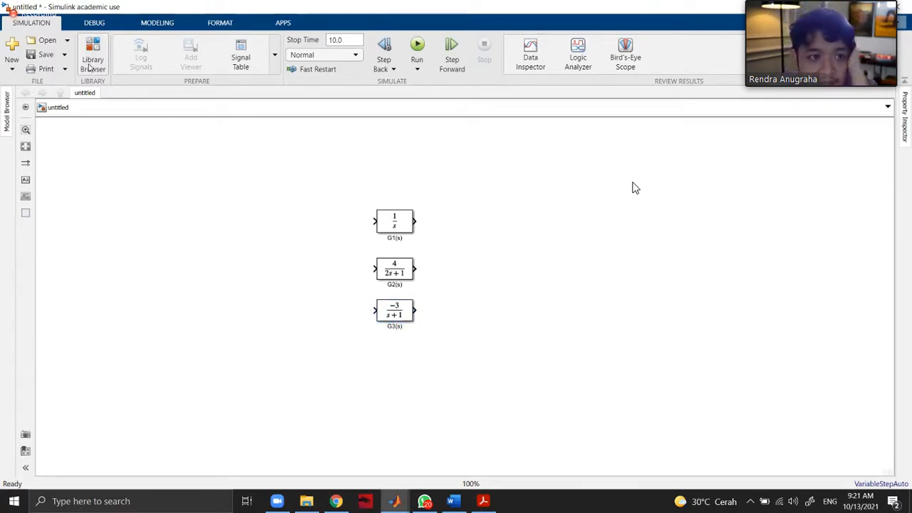
double_click(253, 260)
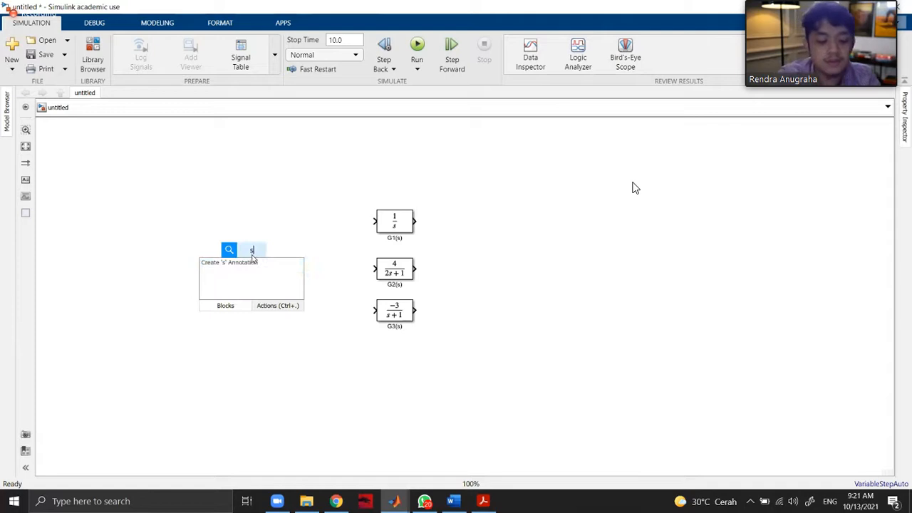
type("sourcess")
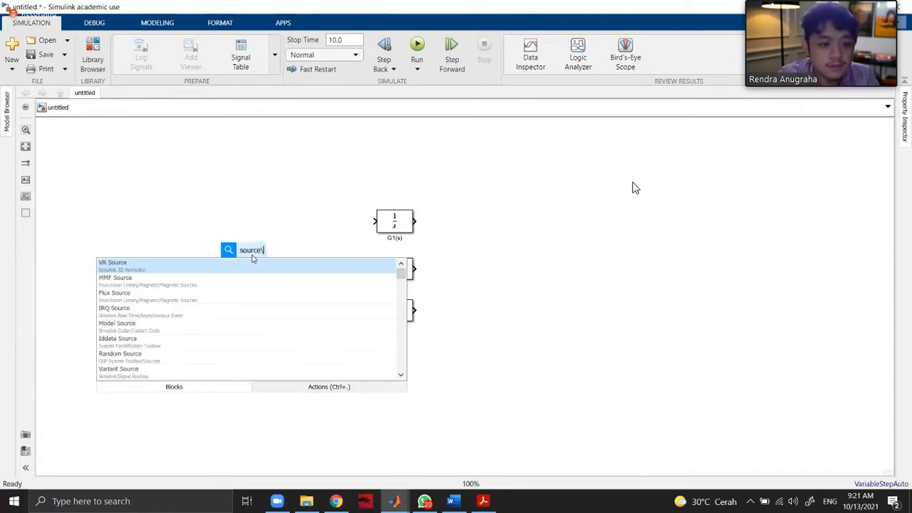
key("BackSpace")
key("BackSpace")
key("BackSpace")
key("BackSpace")
key("BackSpace")
key("BackSpace")
key("BackSpace")
key("BackSpace")
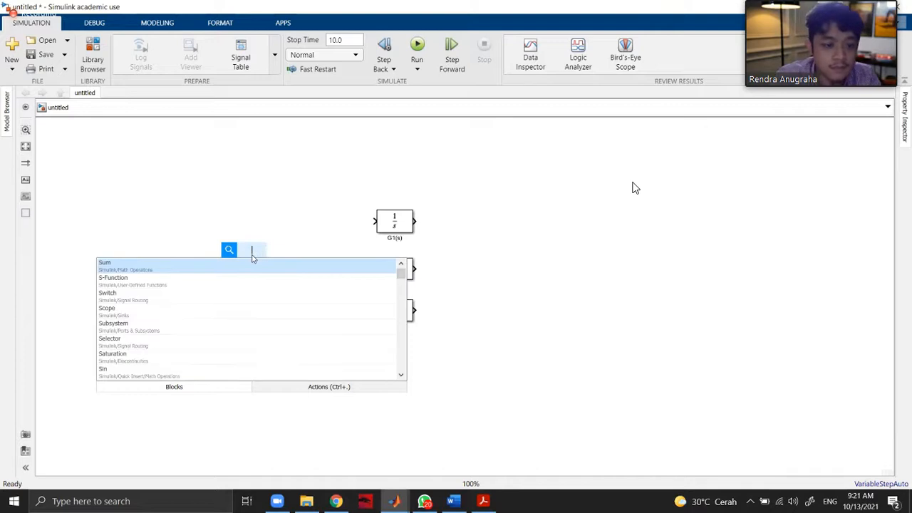
left_click(217, 217)
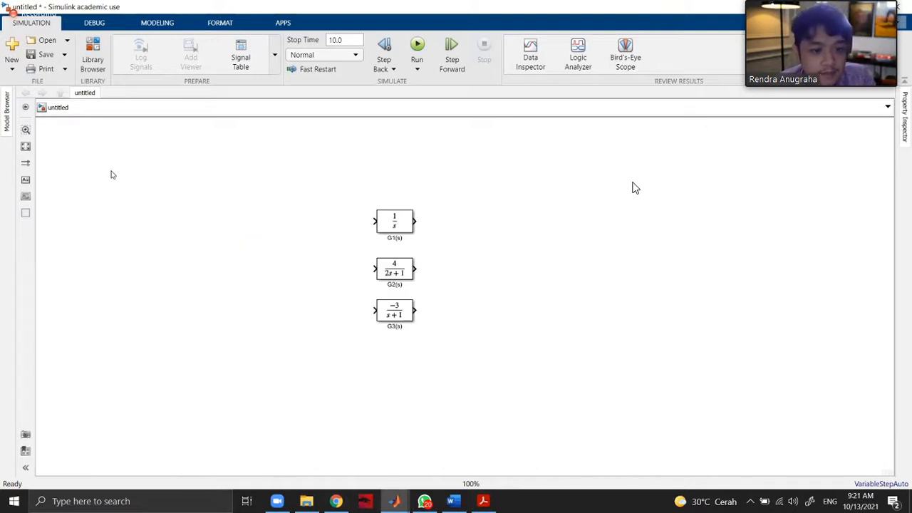
Add a Sum block from the Commonly Used Blocks library to the right of the three transfer function blocks.
left_click(87, 65)
left_click_drag(509, 42, 564, 52)
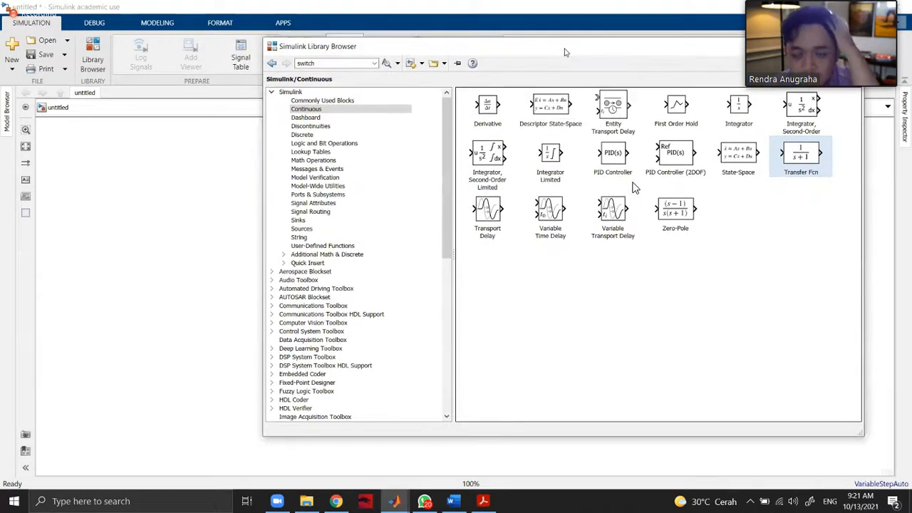
key("Up")
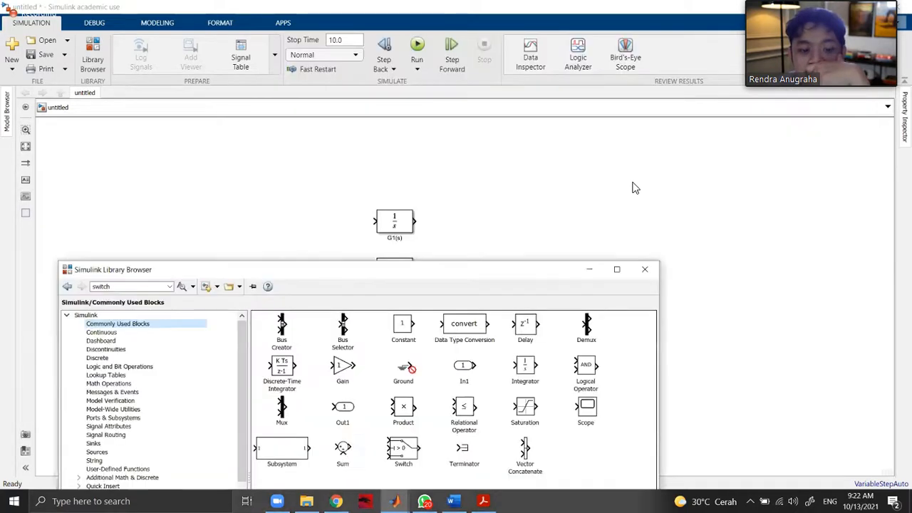
left_click_drag(340, 464, 553, 242)
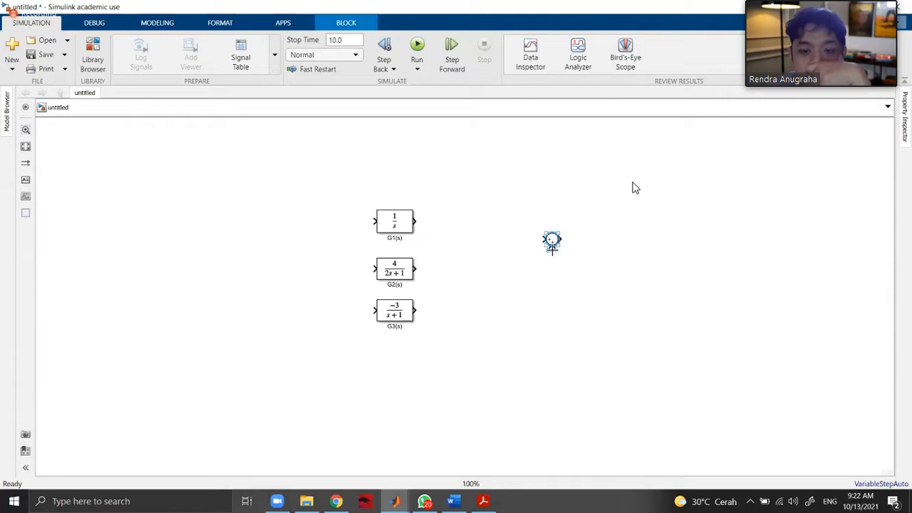
left_click(484, 501)
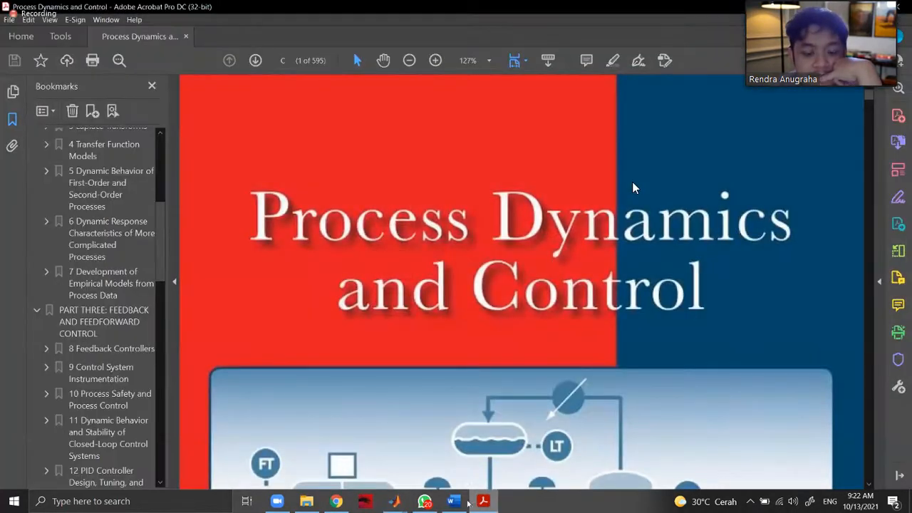
left_click(488, 506)
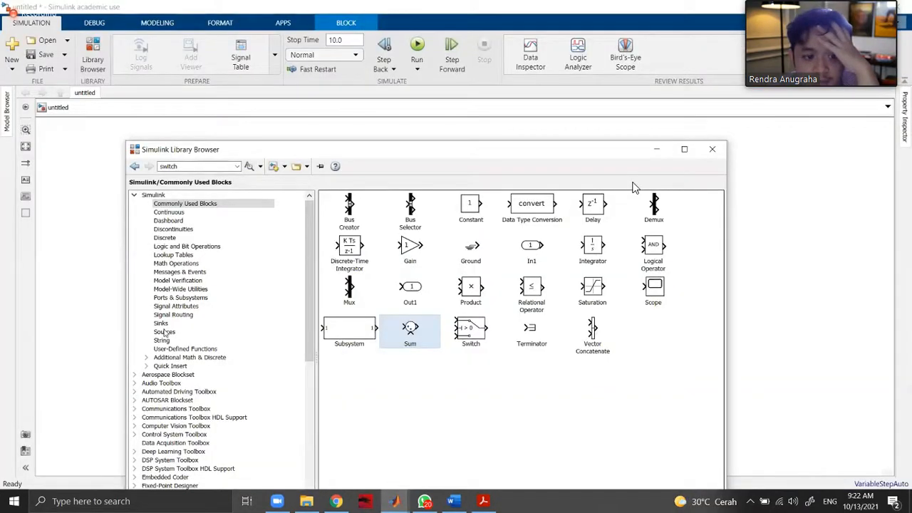
Add a Step block from the Sources library to the left of the three transfer function blocks.
left_click(164, 332)
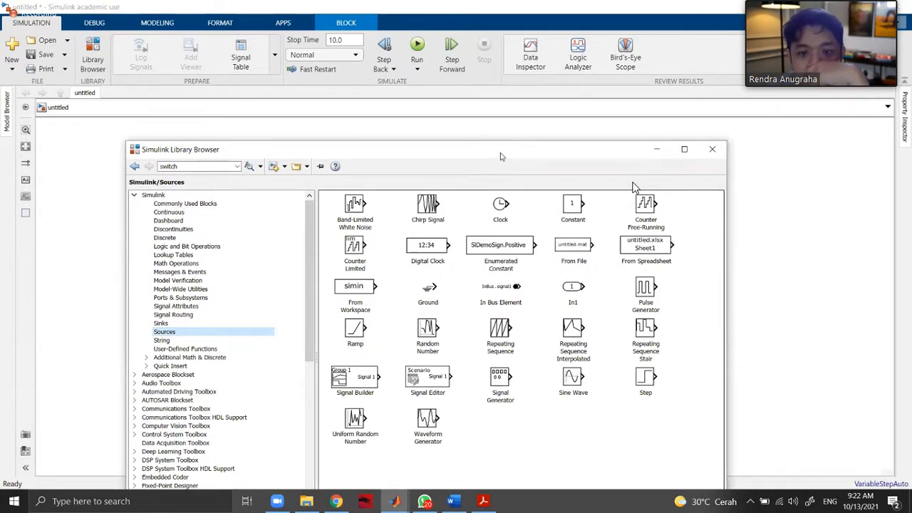
left_click_drag(501, 152, 681, 106)
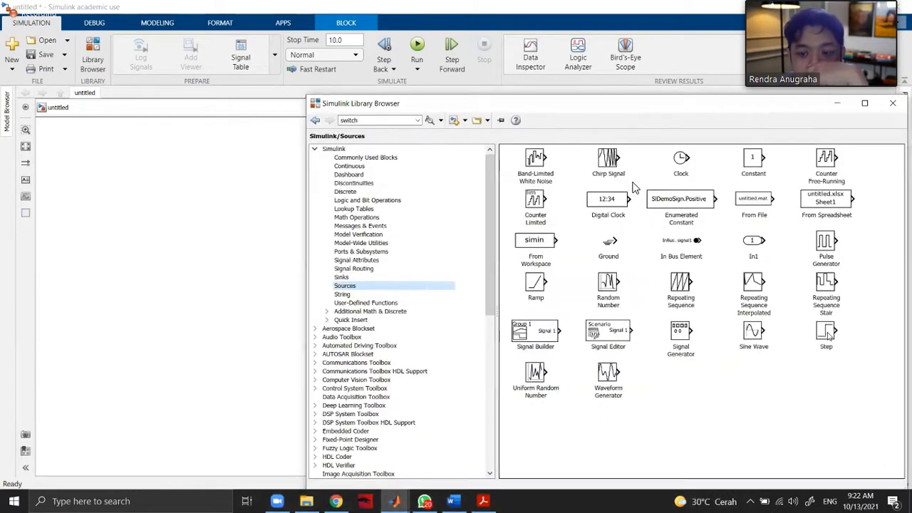
left_click_drag(229, 262, 233, 255)
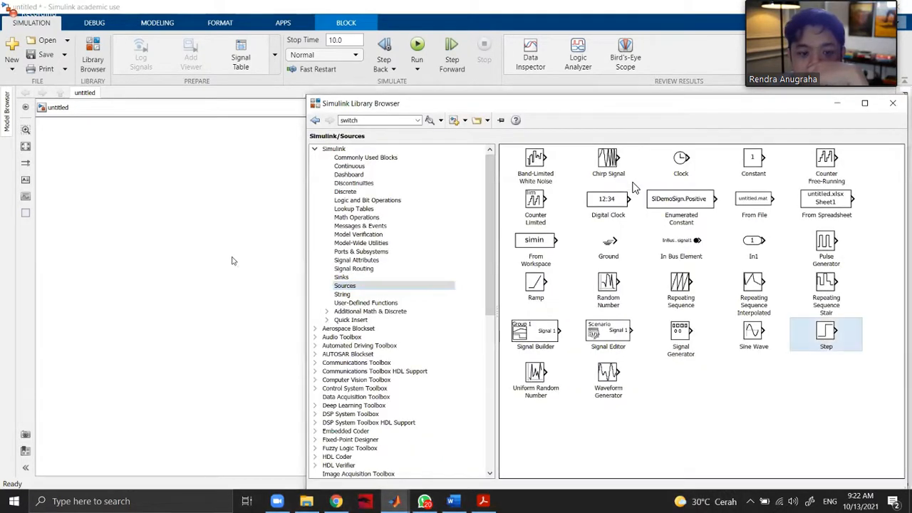
left_click(277, 255)
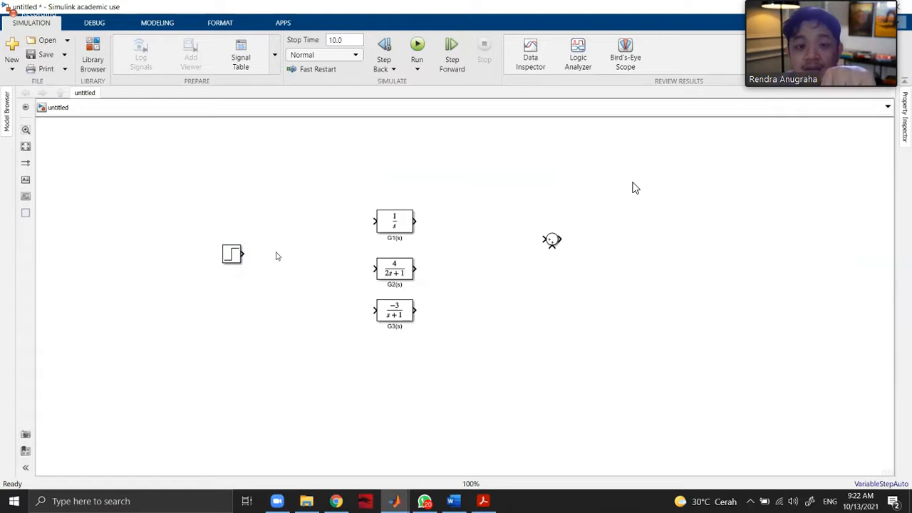
Review the Step block's step time, initial value and final value, and close its parameters without editing them.
double_click(232, 254)
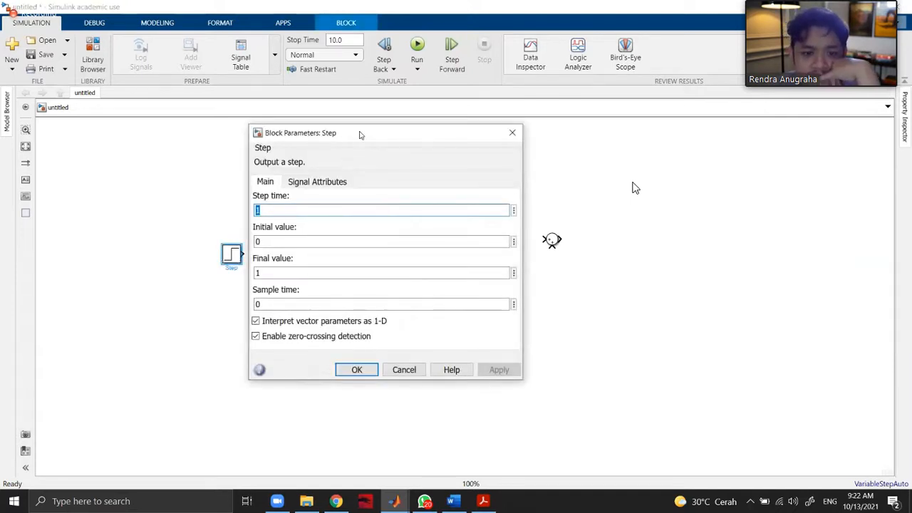
left_click_drag(359, 134, 480, 127)
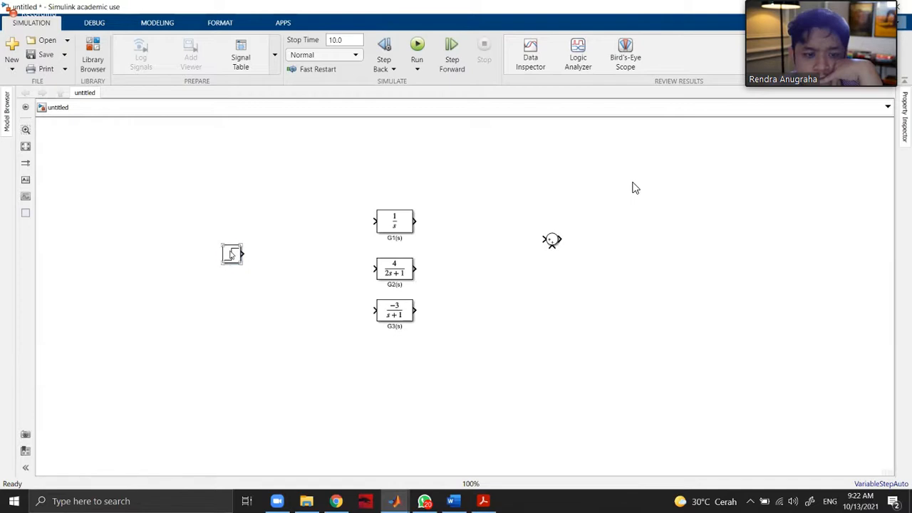
double_click(232, 255)
key("Return")
left_click(321, 240)
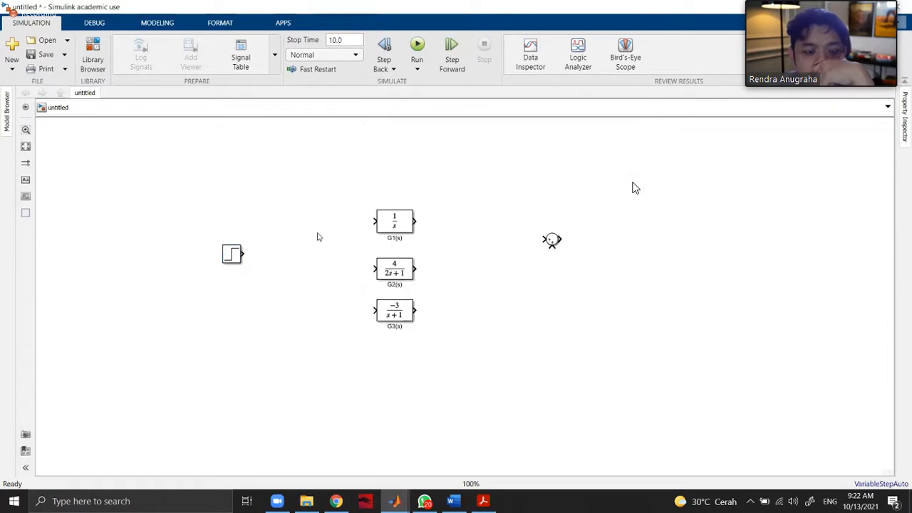
double_click(232, 254)
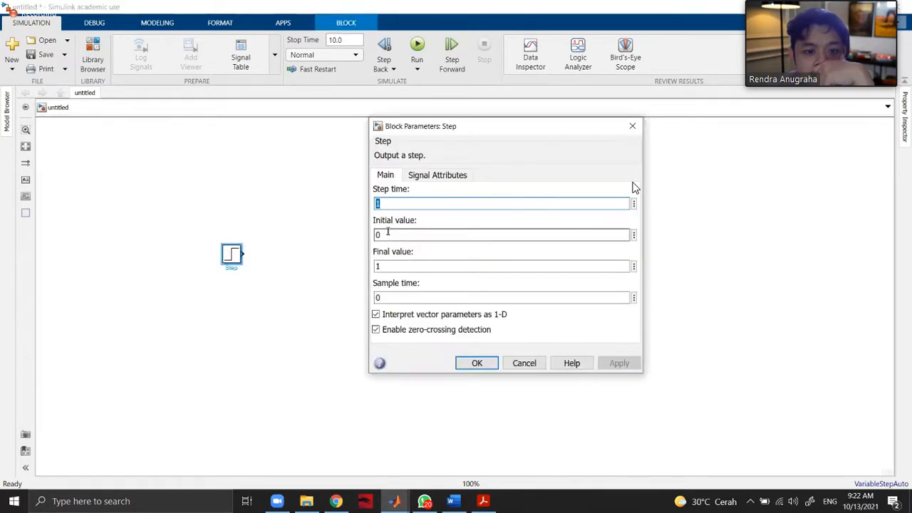
key("Return")
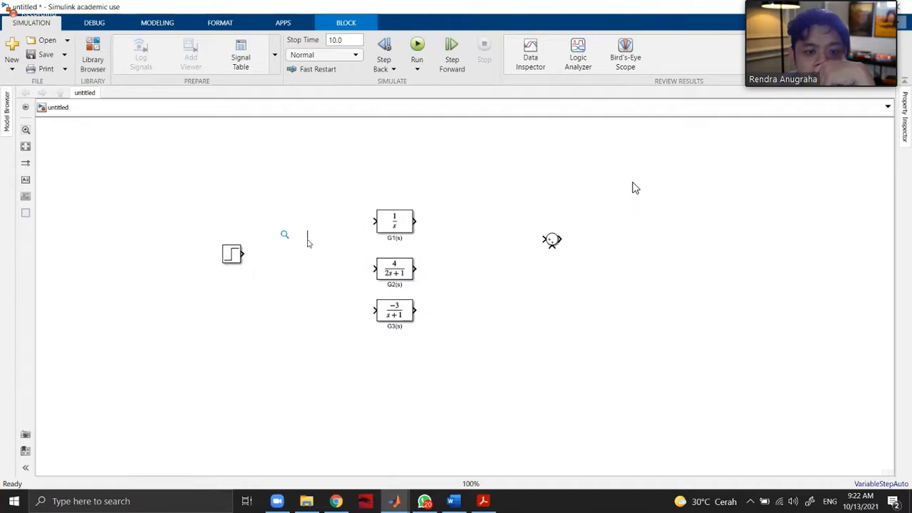
double_click(307, 243)
key("Escape")
Add a second Step block from the Sources library just right of the first one and open its parameters.
left_click(92, 61)
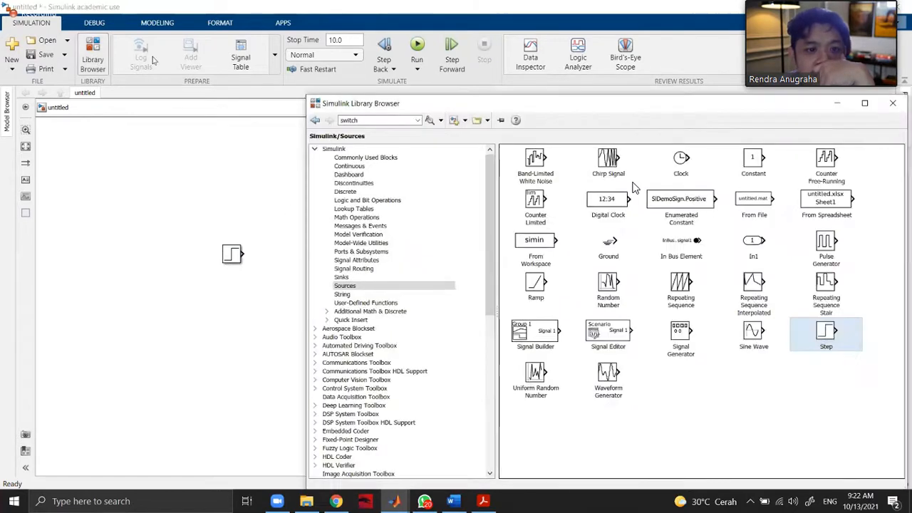
left_click_drag(814, 339, 272, 263)
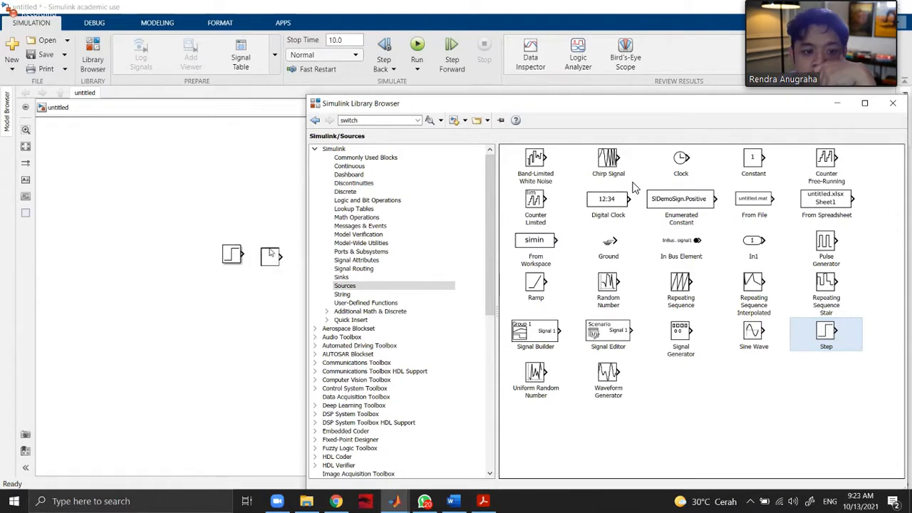
left_click(235, 260)
left_click(274, 262)
double_click(274, 262)
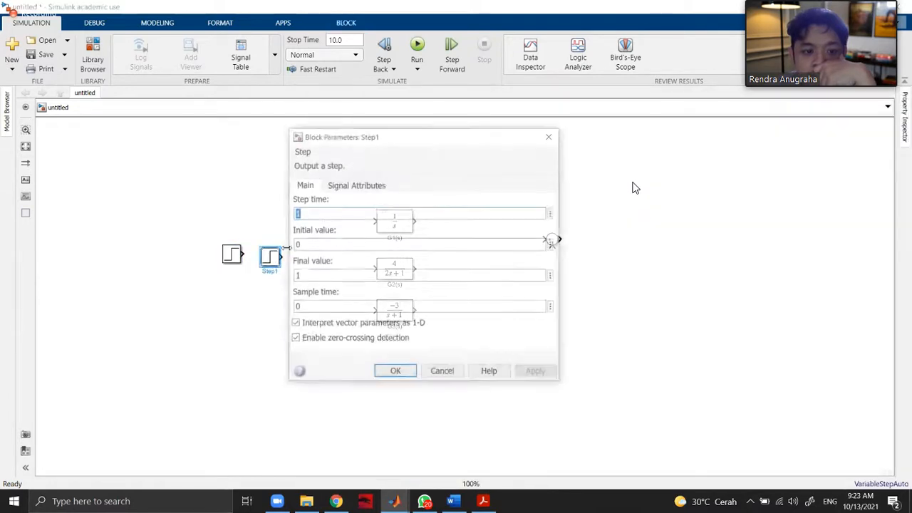
Try a step time of -1 and an initial value of 1 for the second Step block.
left_click(313, 242)
key("BackSpace")
left_click(294, 213)
type("-")
key("Tab")
type("-1")
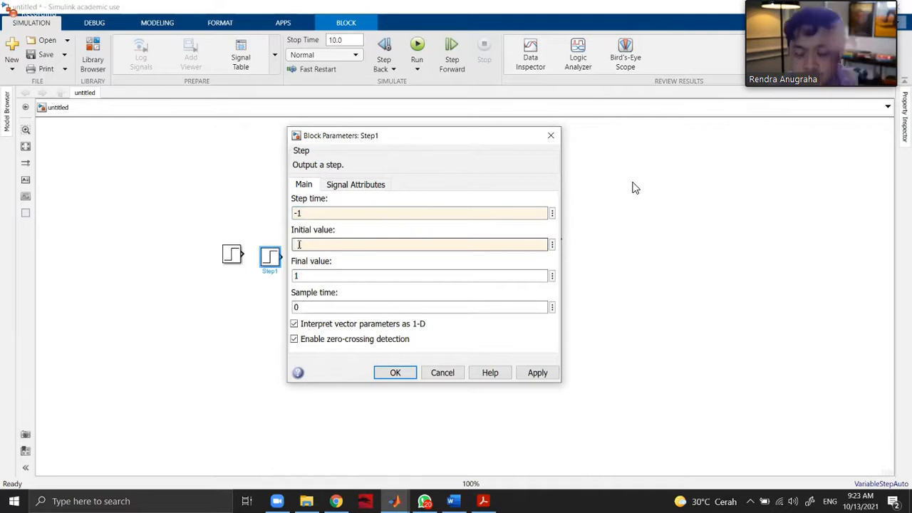
key("BackSpace")
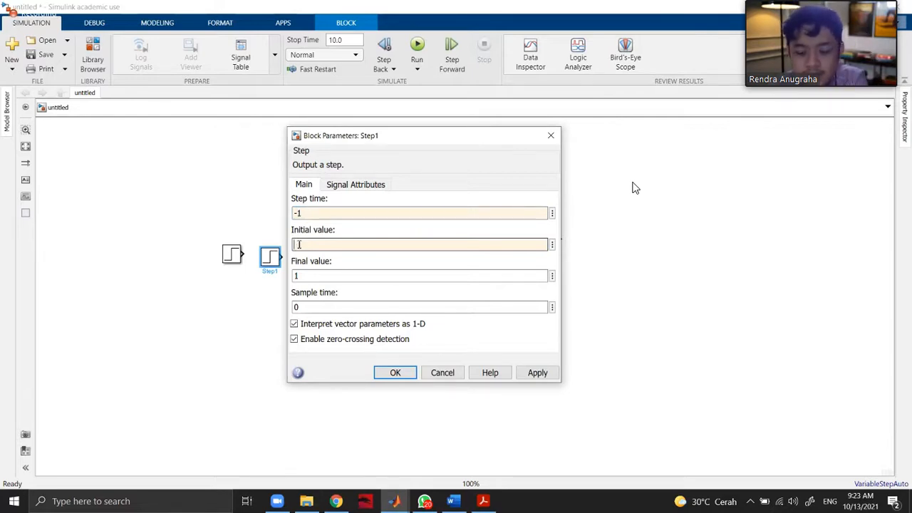
type("1")
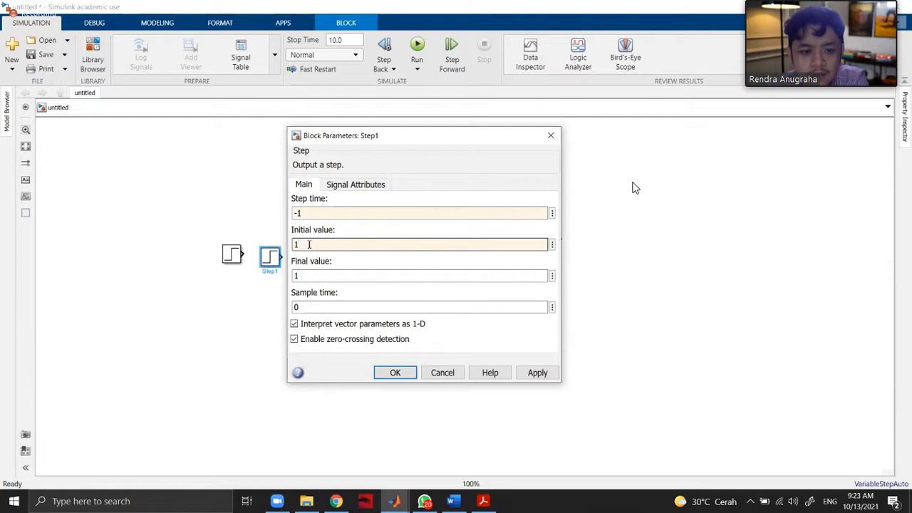
Set the second Step block's step time to 1.1, initial value to 0 and final value to -1, and apply.
left_click(306, 213)
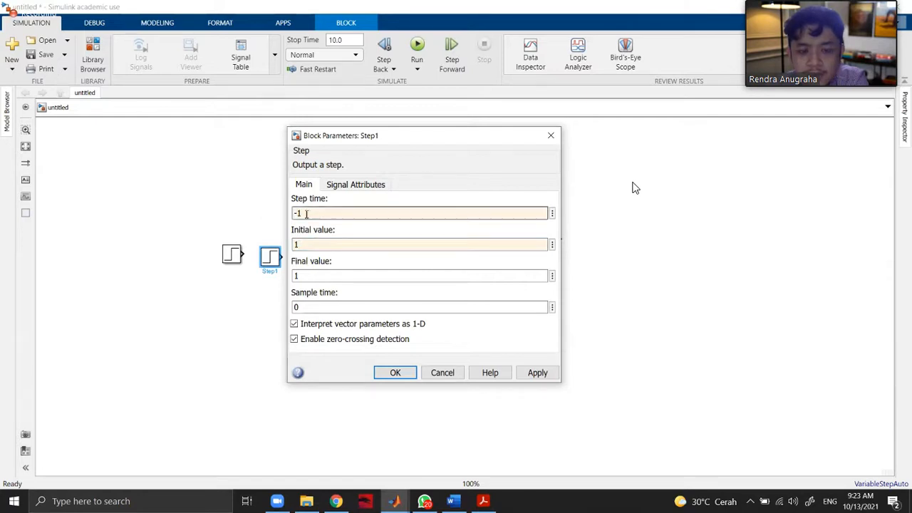
type("1.1")
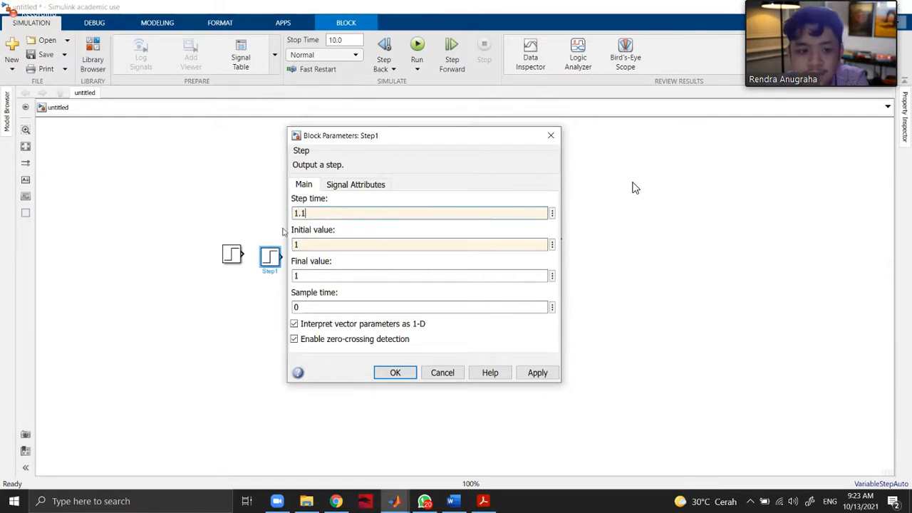
key("Tab")
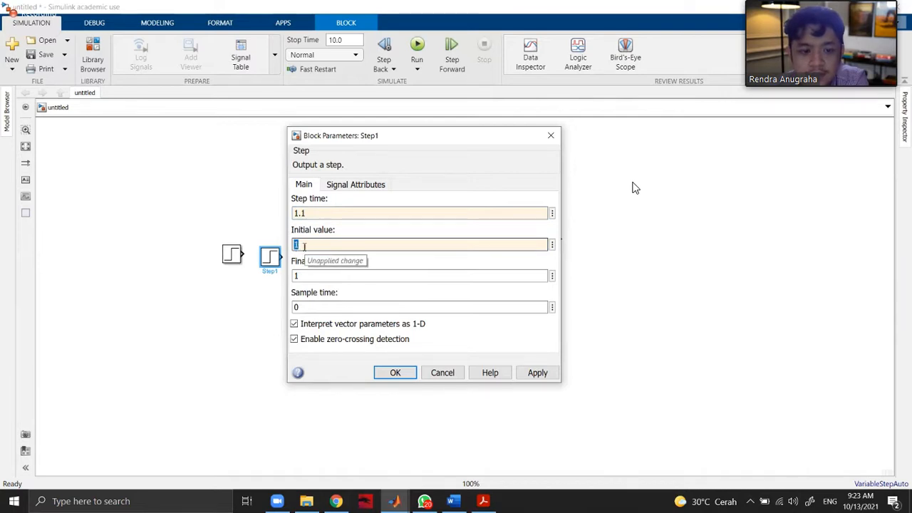
type("0")
key("Tab")
key("Home")
type("-")
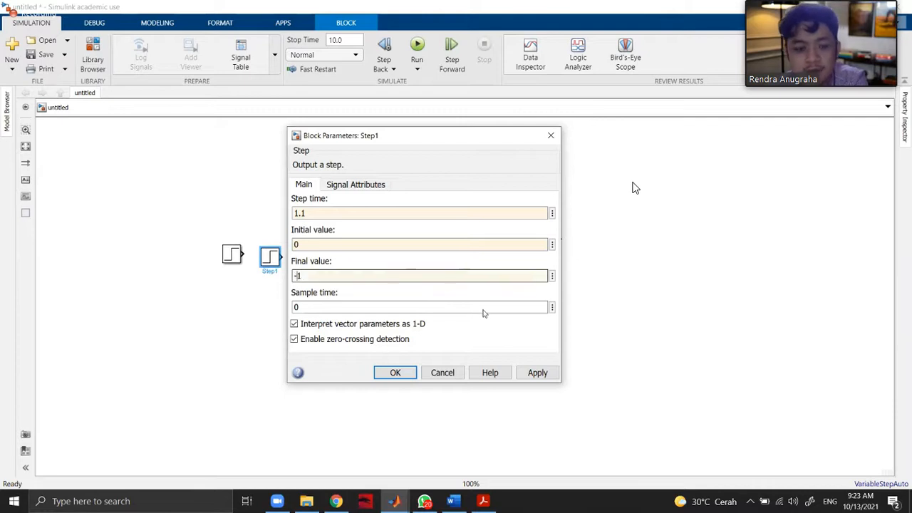
left_click(535, 371)
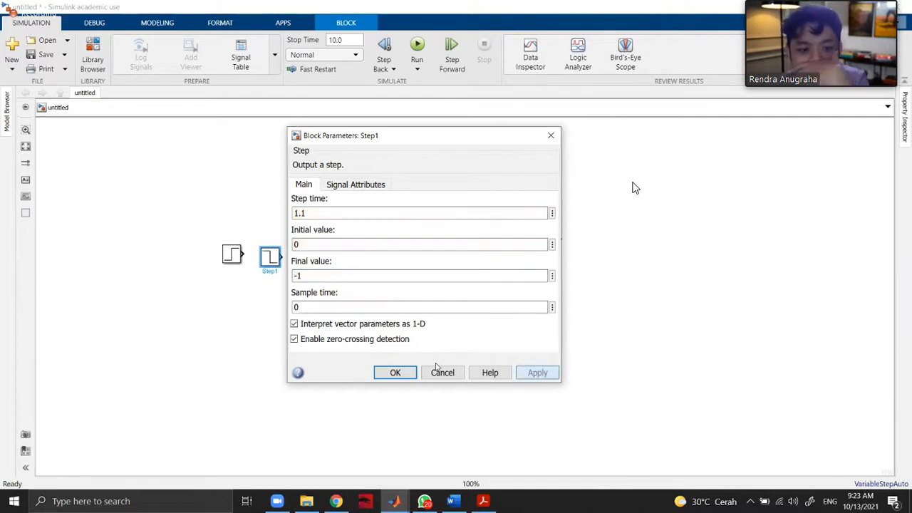
left_click(396, 373)
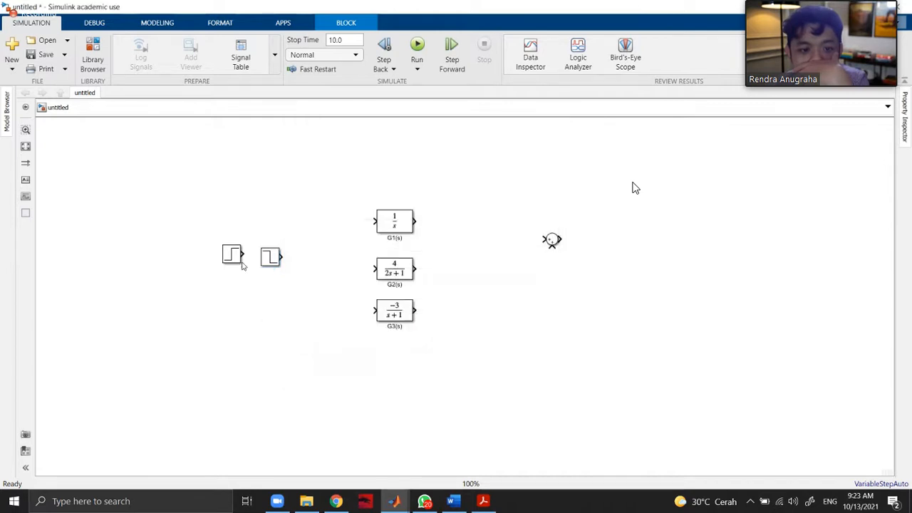
Align the first Step block with the second one and move the Sum block level with G2(s).
left_click_drag(236, 260, 232, 263)
left_click(318, 289)
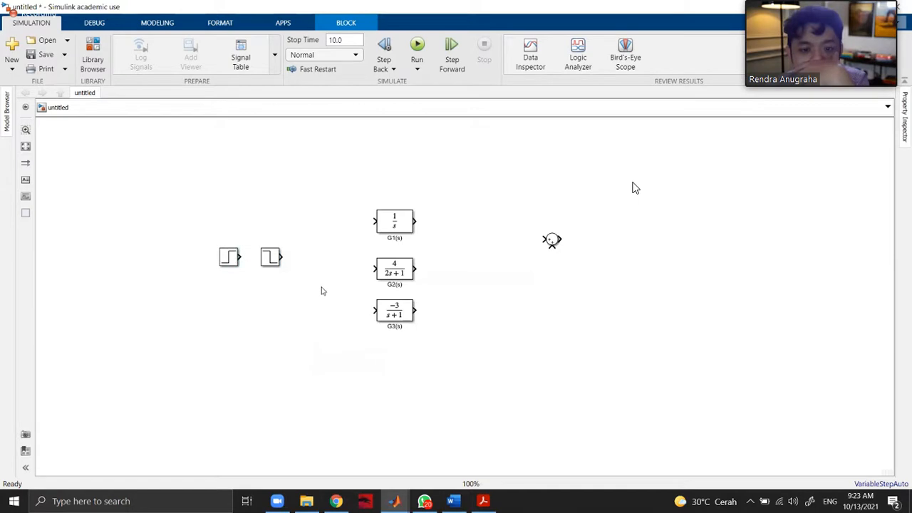
left_click_drag(553, 247, 518, 273)
left_click(554, 240)
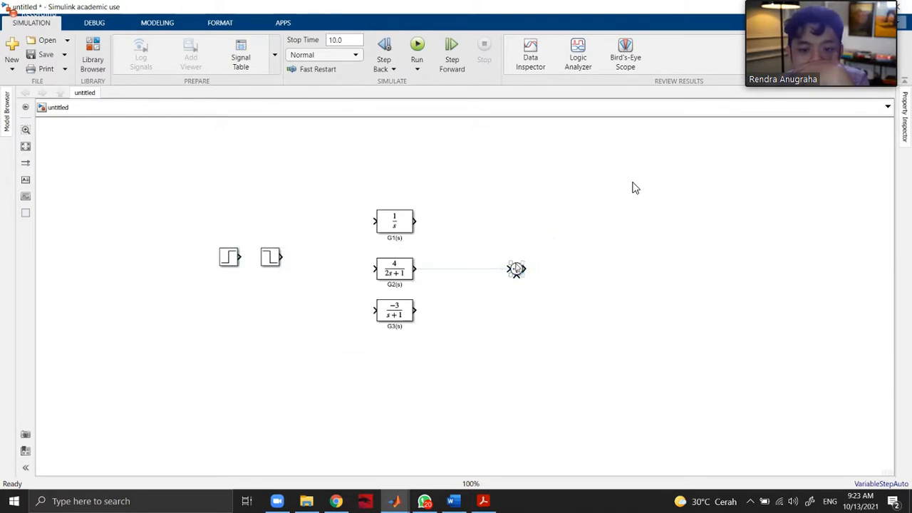
Set the Sum block's list of signs to |+++ for three inputs and clear the selection.
double_click(515, 268)
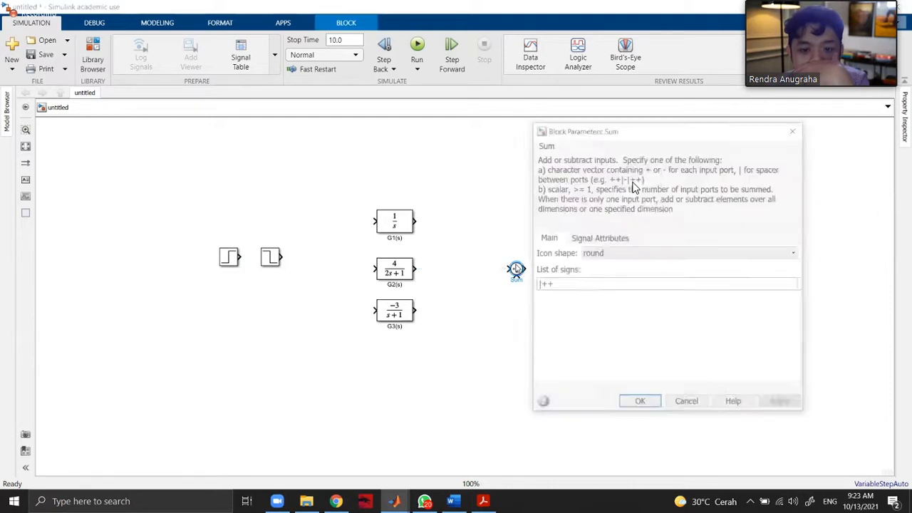
left_click(562, 284)
type("+")
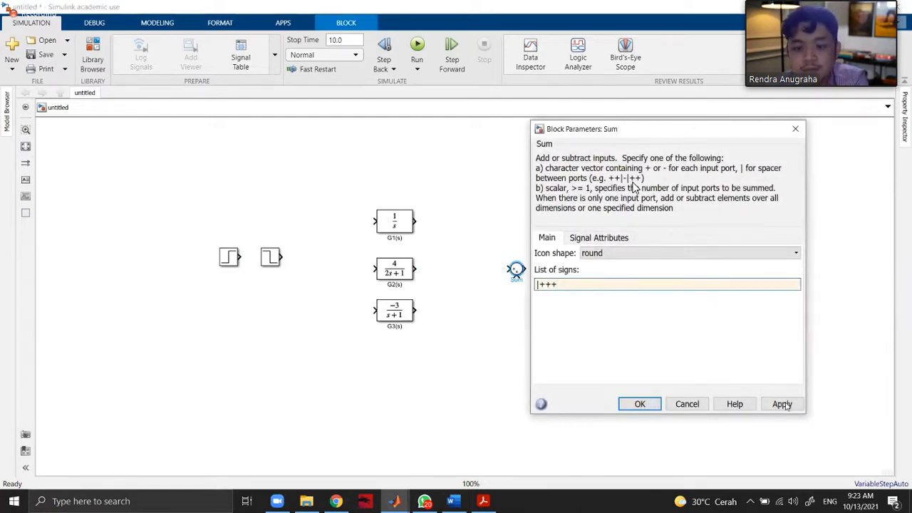
left_click(637, 404)
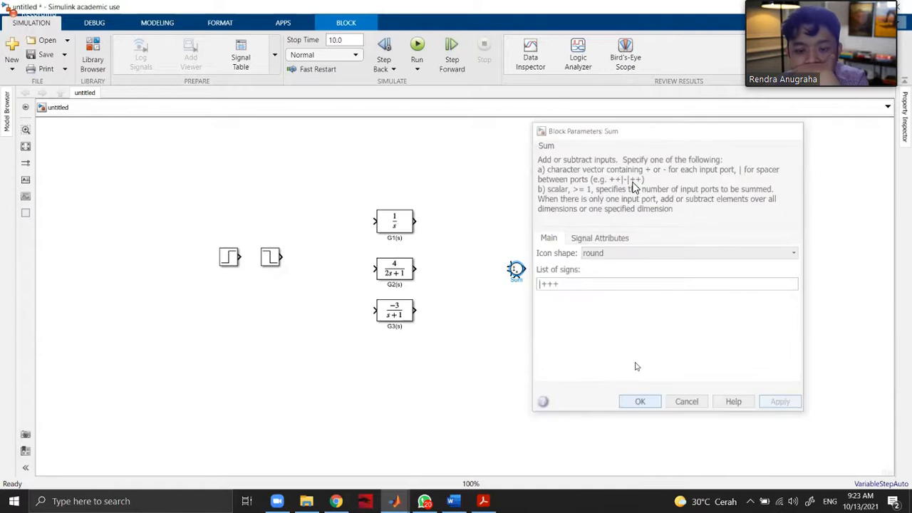
left_click(556, 288)
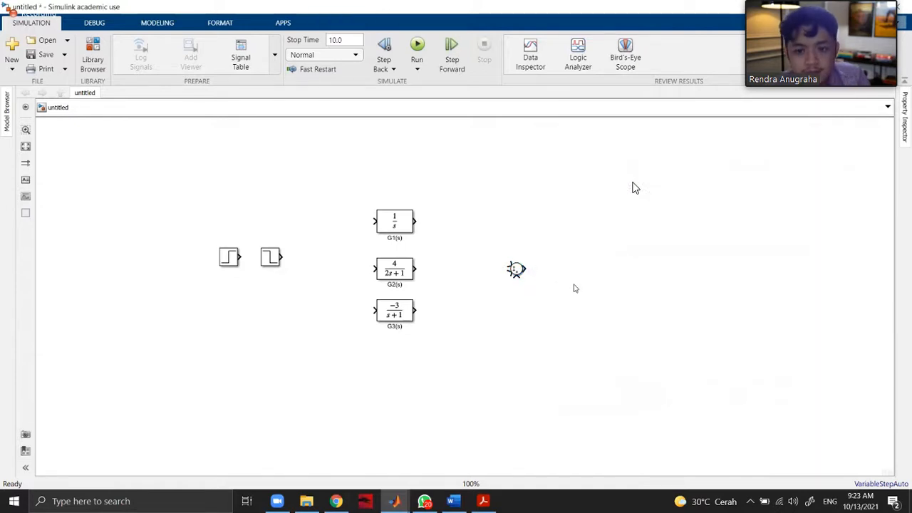
Connect the outputs of G1(s), G2(s) and G3(s) to the three inputs of the Sum block.
scroll(537, 280, "up", 5)
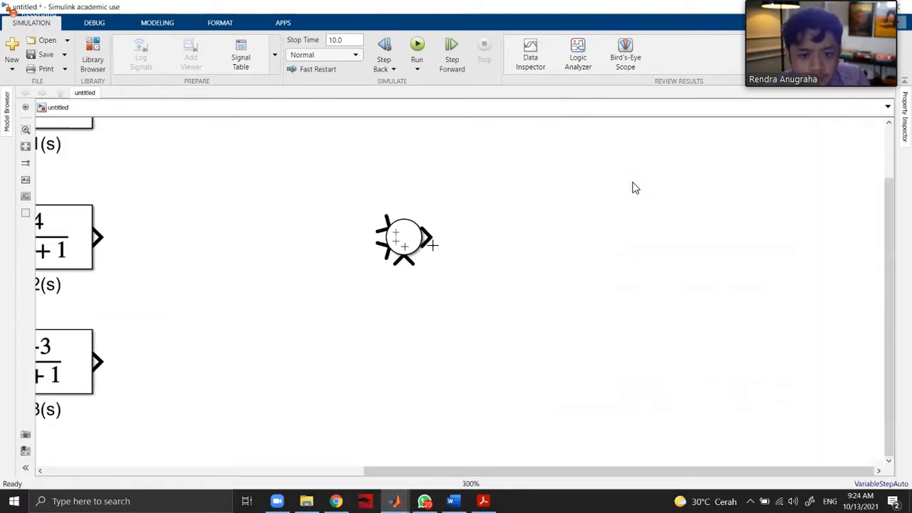
scroll(636, 188, "down", 1)
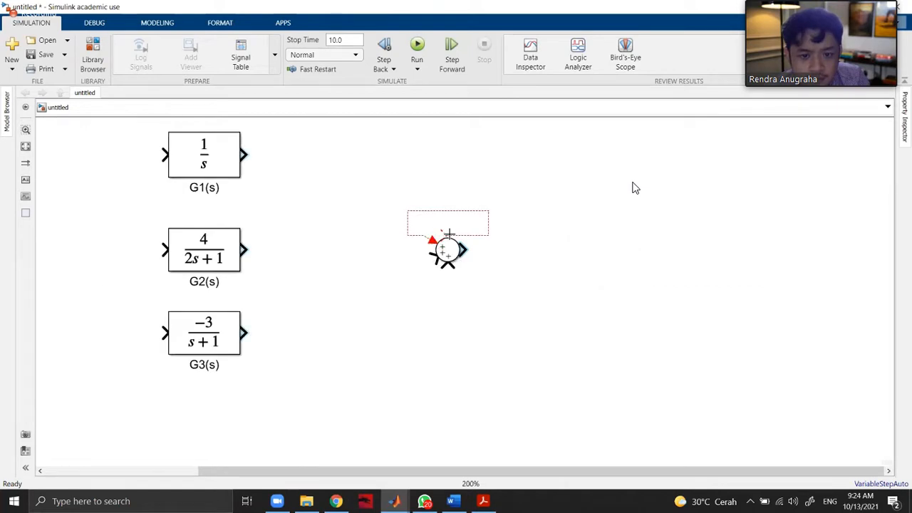
left_click_drag(446, 243, 235, 155)
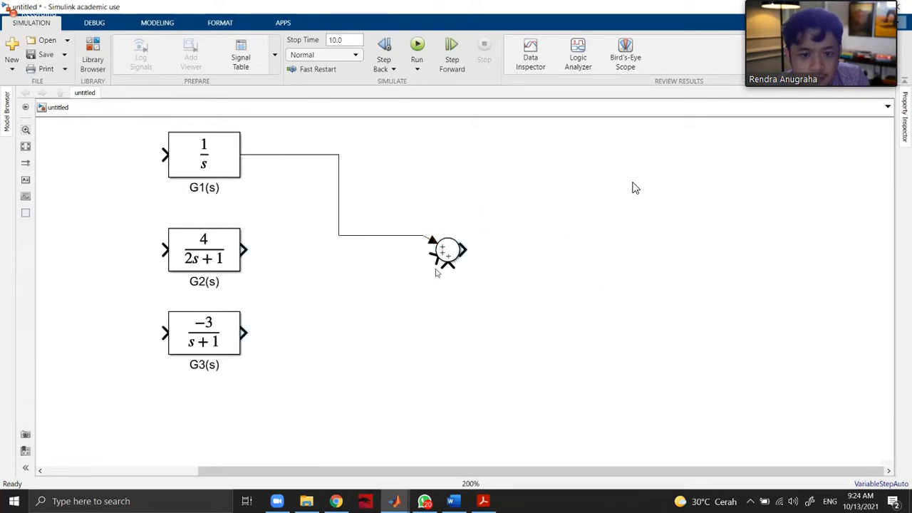
left_click_drag(435, 253, 243, 249)
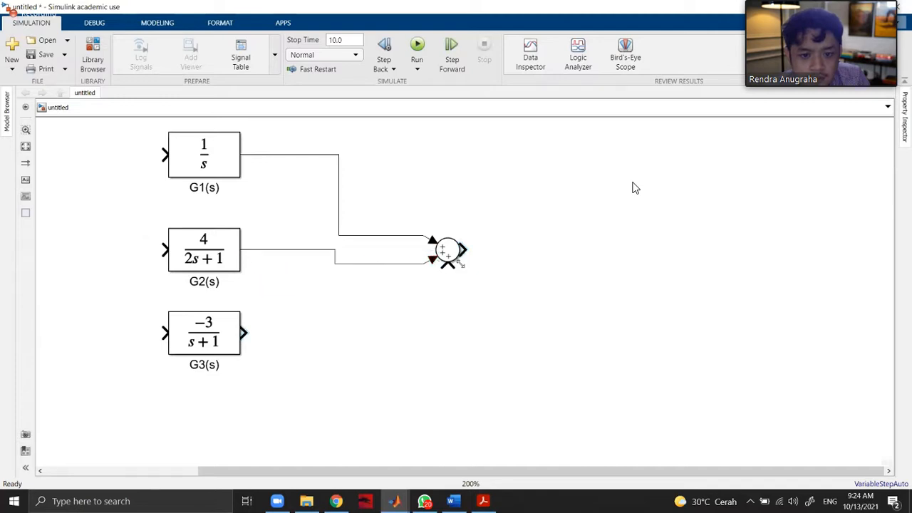
left_click_drag(445, 275, 243, 332)
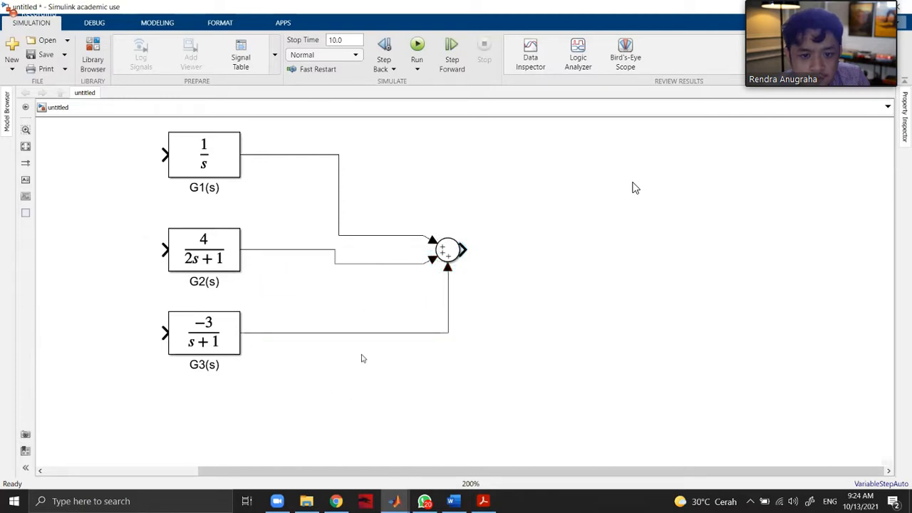
Try to move the end of the G1(s) signal line to another spot on the Sum block.
left_click(435, 257)
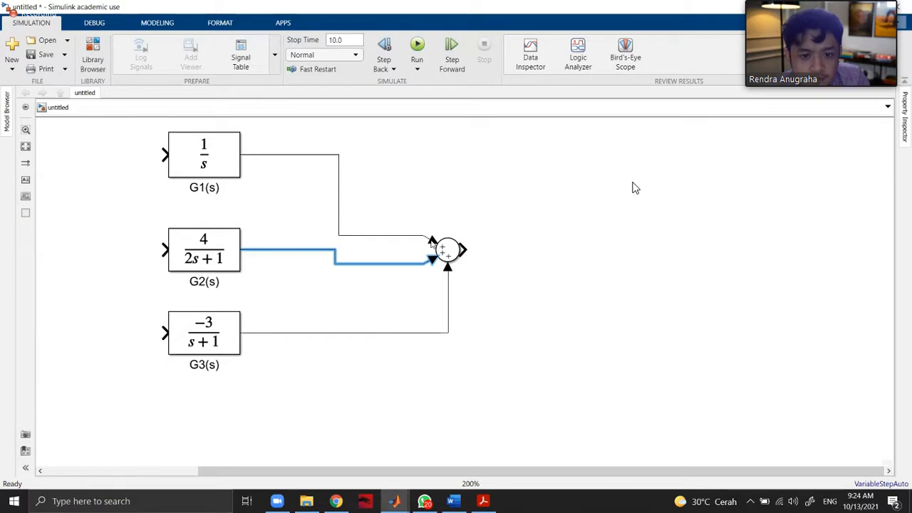
mouse_move(434, 240)
left_mouse_down()
mouse_move(441, 233)
mouse_move(447, 242)
left_mouse_up()
left_click(438, 244)
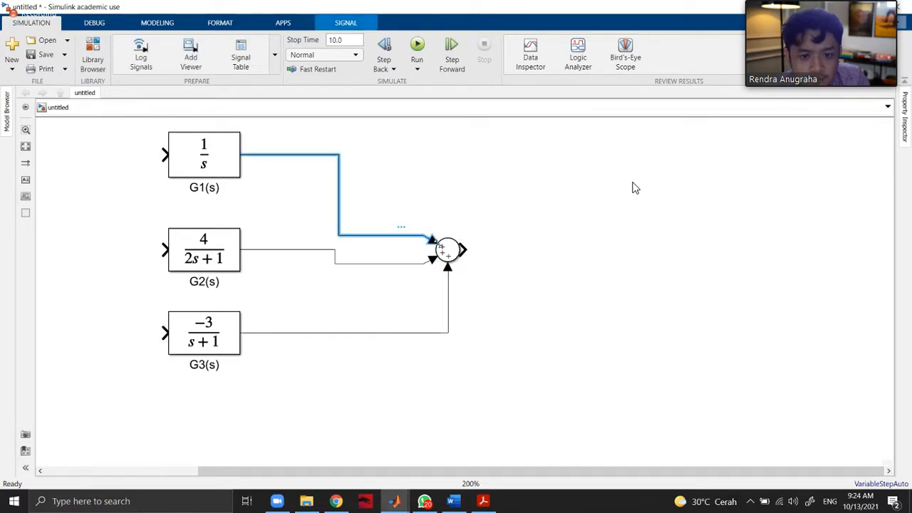
left_click(445, 250)
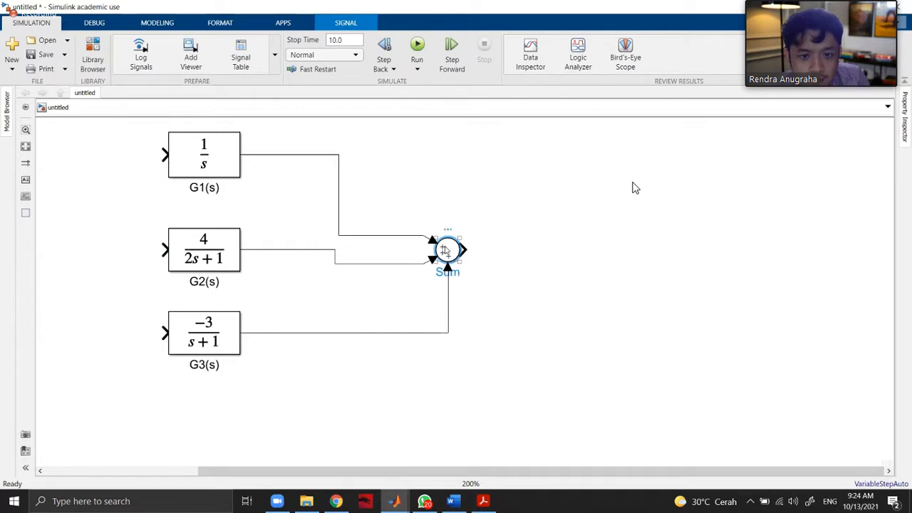
Try the spaced list of signs |+ ++ for the Sum block, and restore it to |+++.
double_click(451, 250)
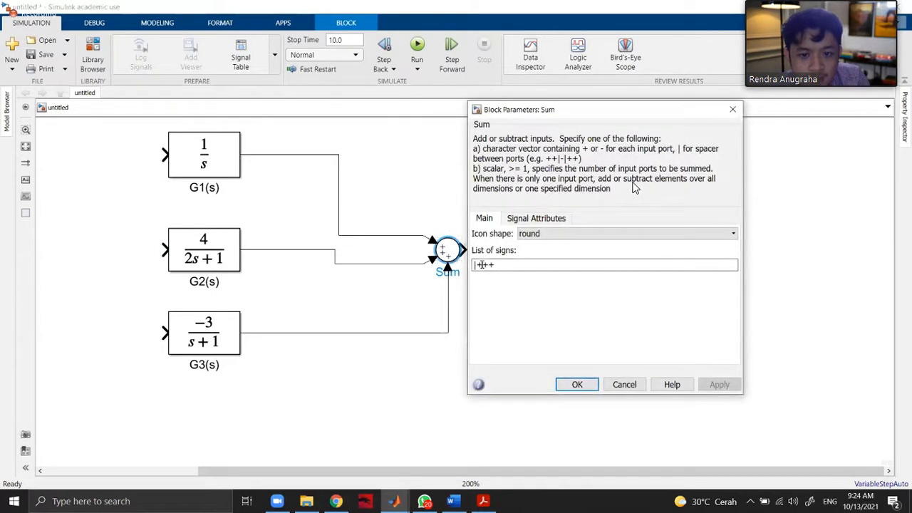
left_click(485, 264)
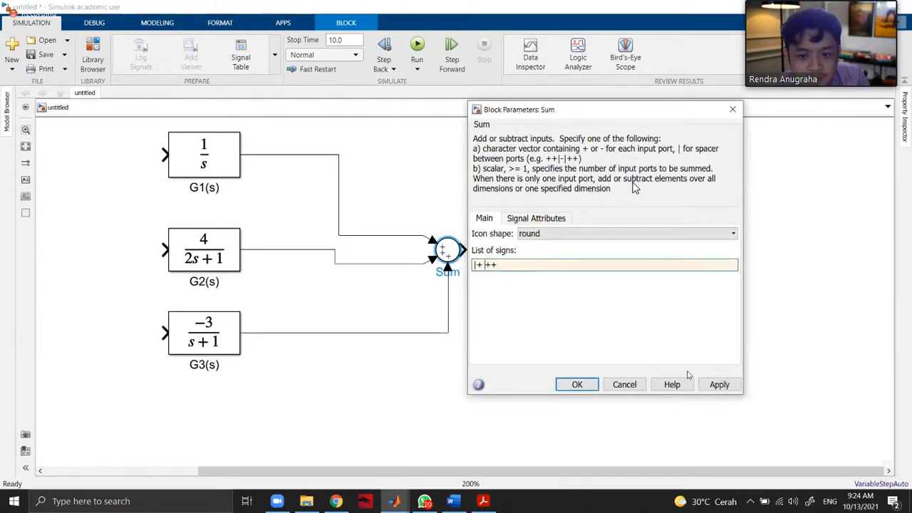
left_click(719, 384)
left_click(694, 271)
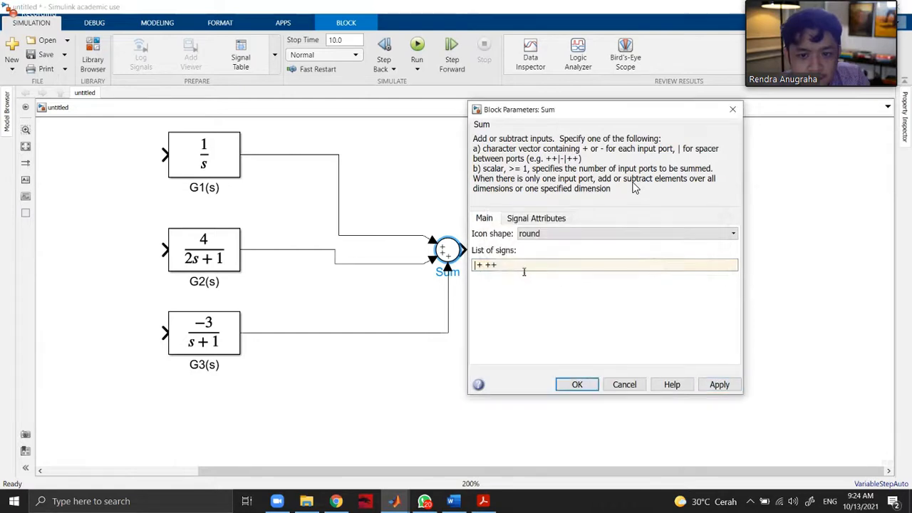
triple_click(488, 266)
left_click(489, 266)
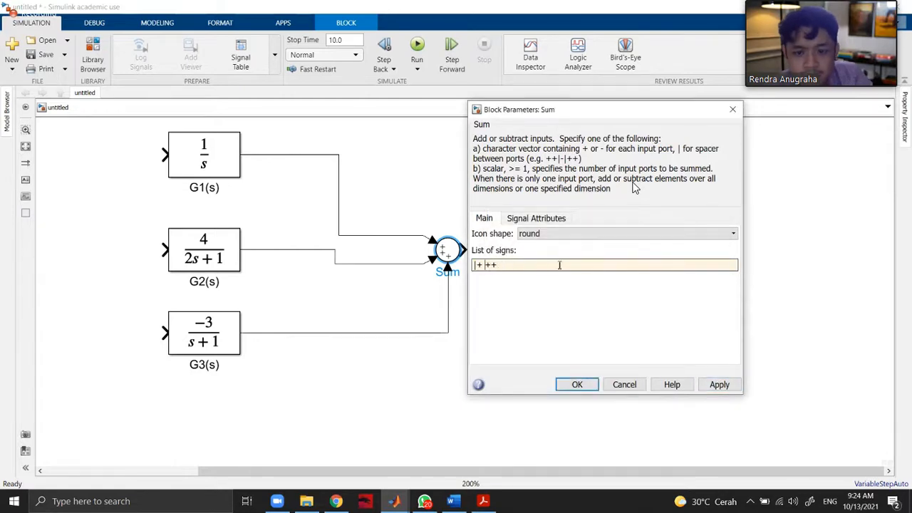
key("BackSpace")
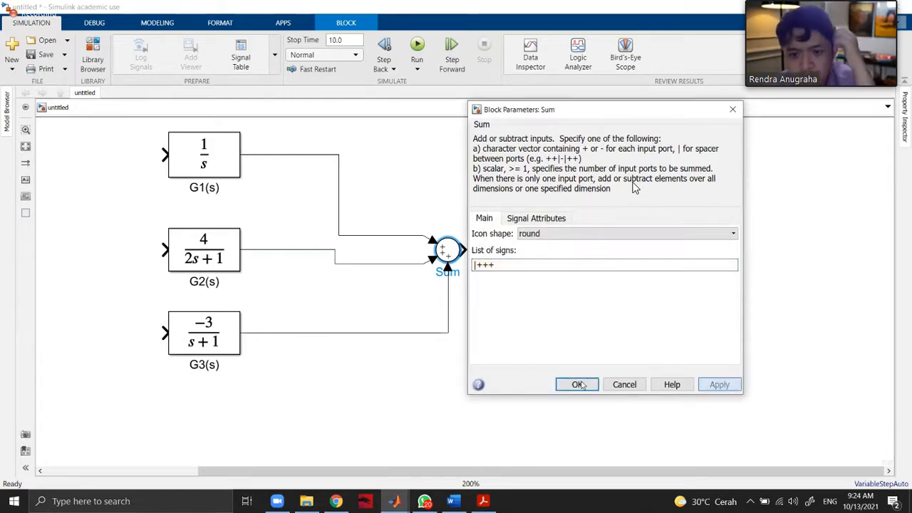
left_click(719, 384)
Try the rectangular icon shape on the Sum block and switch it back to round.
left_click(581, 233)
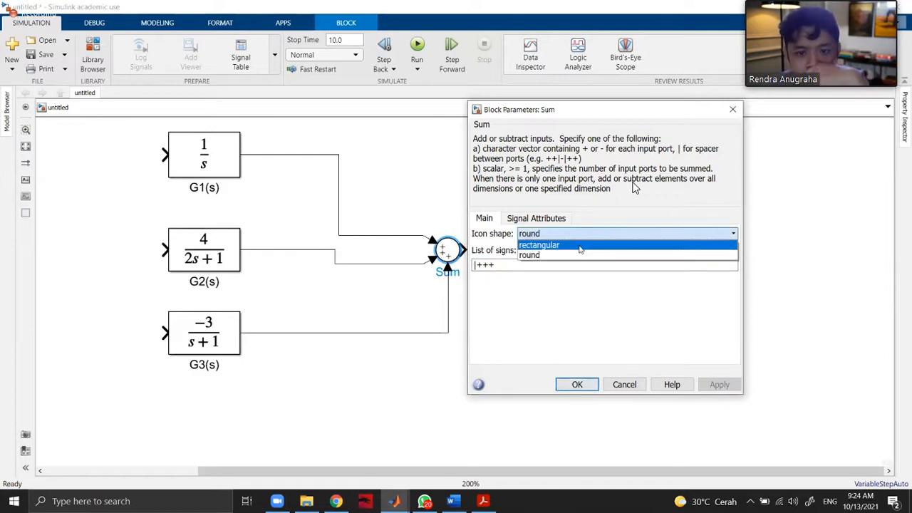
left_click(581, 244)
left_click(718, 385)
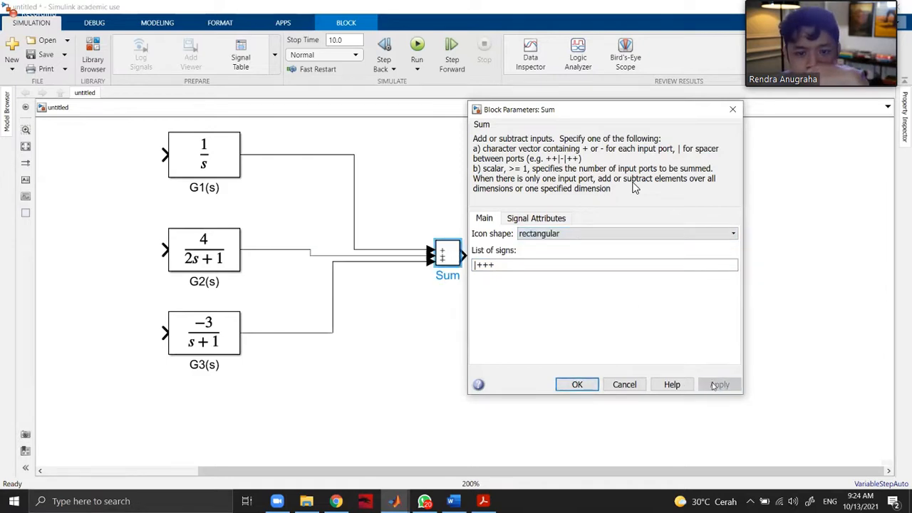
left_click(560, 233)
left_click(547, 255)
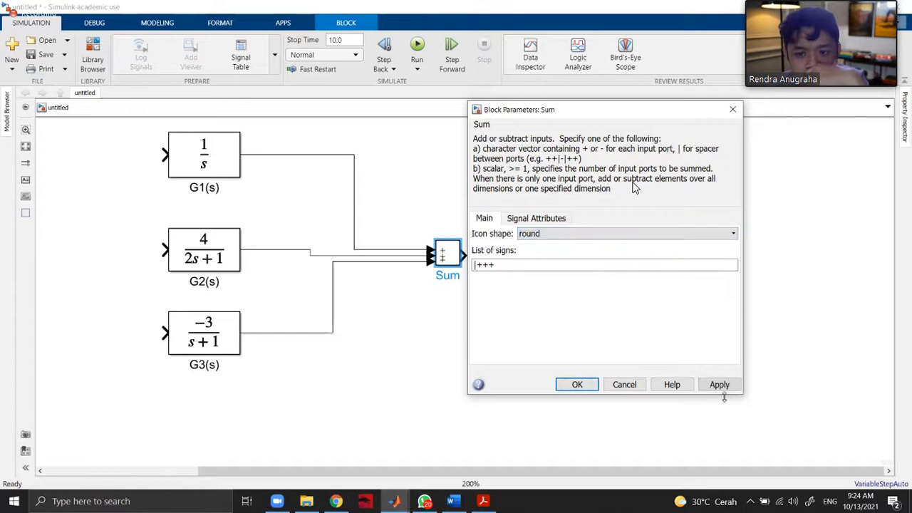
left_click(719, 385)
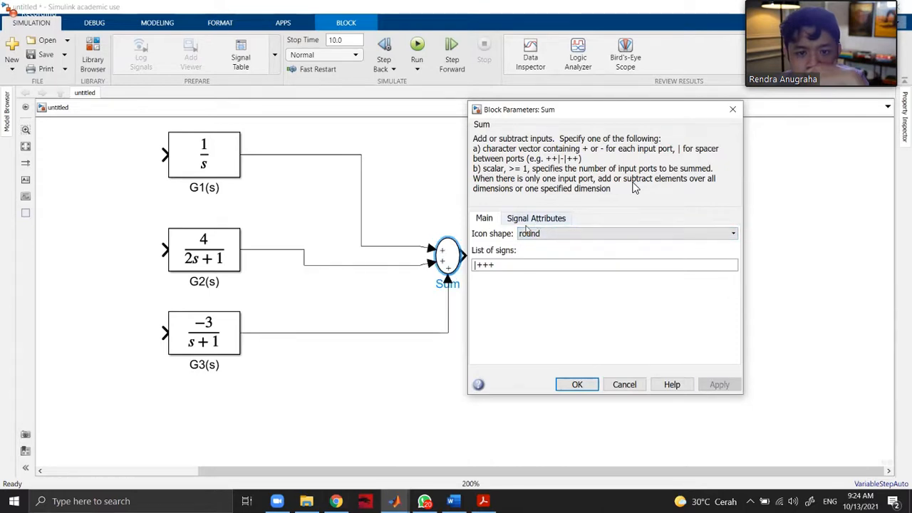
Check the Sum block's signal attributes, set its list of signs to +++ without the spacer, and confirm the parameters.
left_click(541, 221)
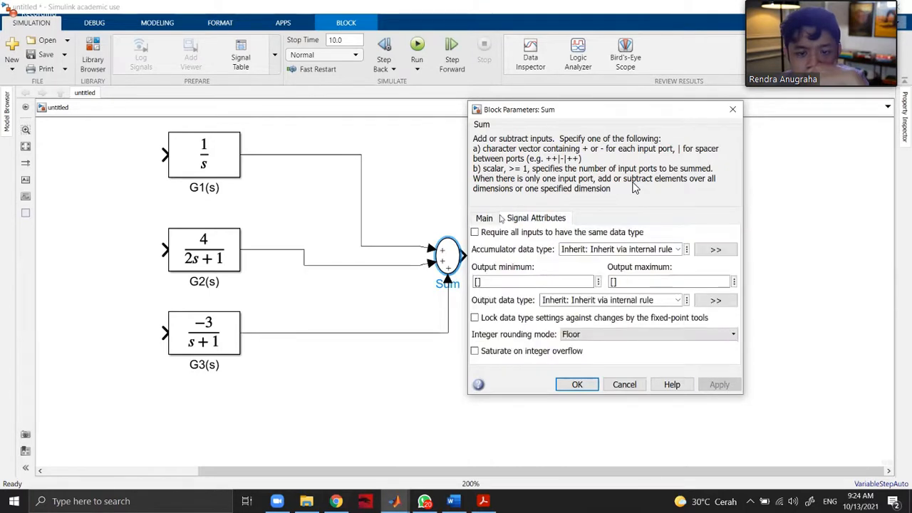
key("ctrl+shift+Tab")
key("Tab")
key("Tab")
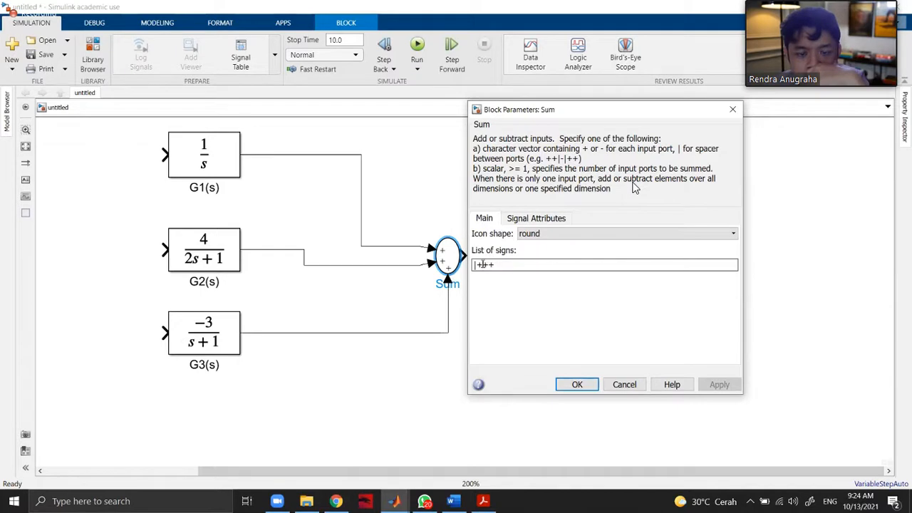
left_click(482, 264)
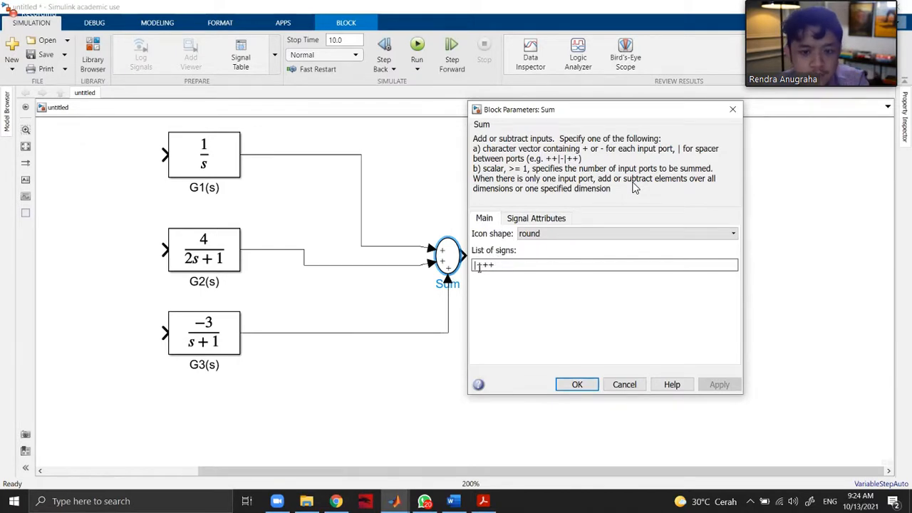
key("BackSpace")
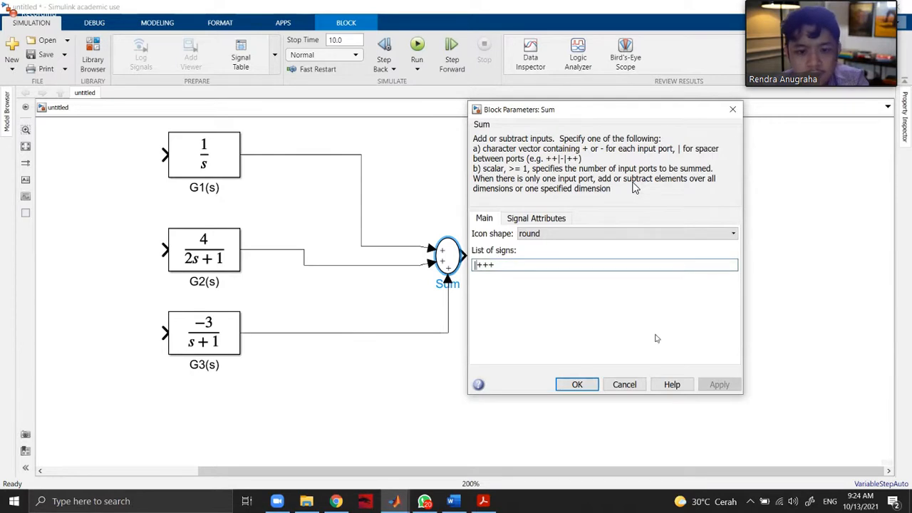
left_click(720, 385)
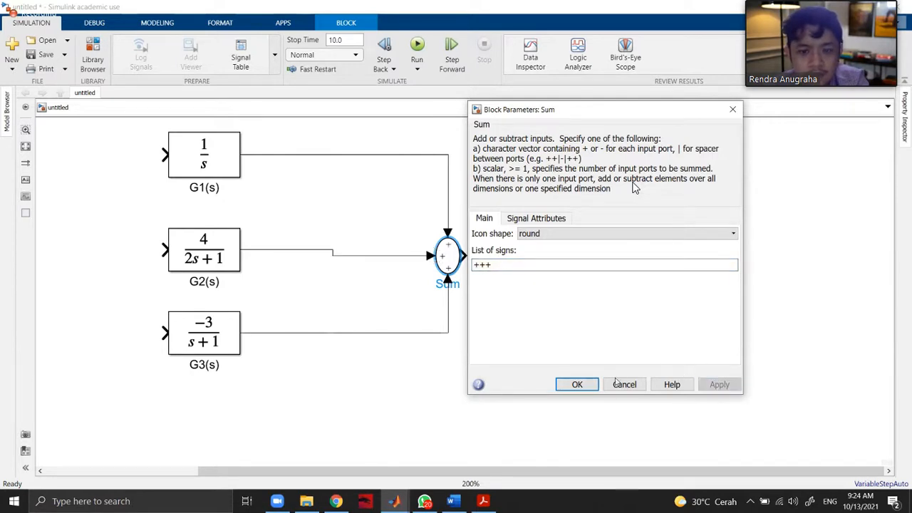
left_click(577, 384)
Move the Sum block level with G2(s), shrink it from an oval to a small circle, and clear the selection.
left_click_drag(448, 261, 448, 256)
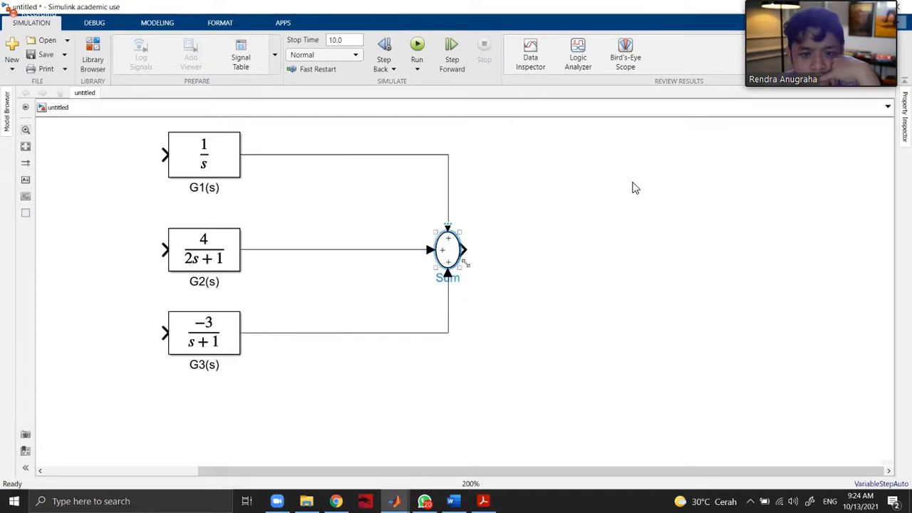
left_click_drag(461, 267, 447, 253)
left_click(540, 263)
left_click(560, 264)
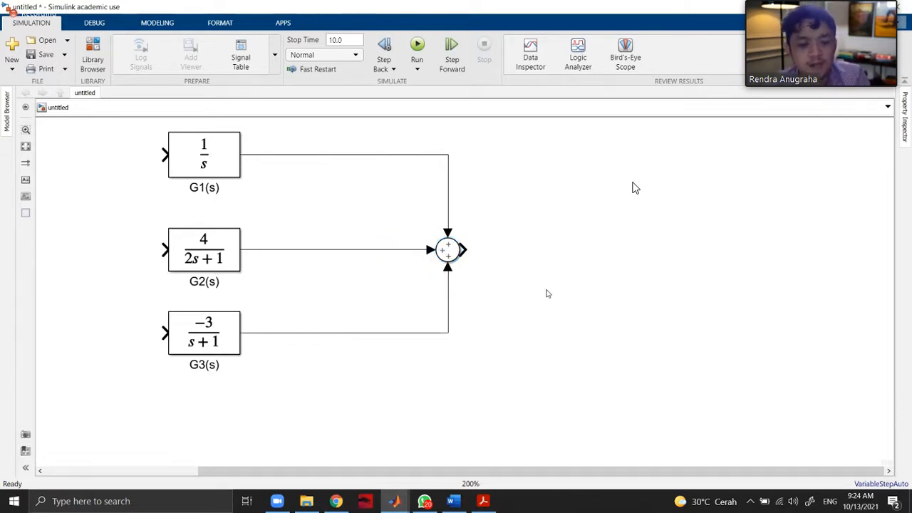
Draw a signal line from the first Step block toward the second Step block, and delete the second Step block.
left_click_drag(700, 472, 474, 471)
left_click_drag(80, 225, 191, 192)
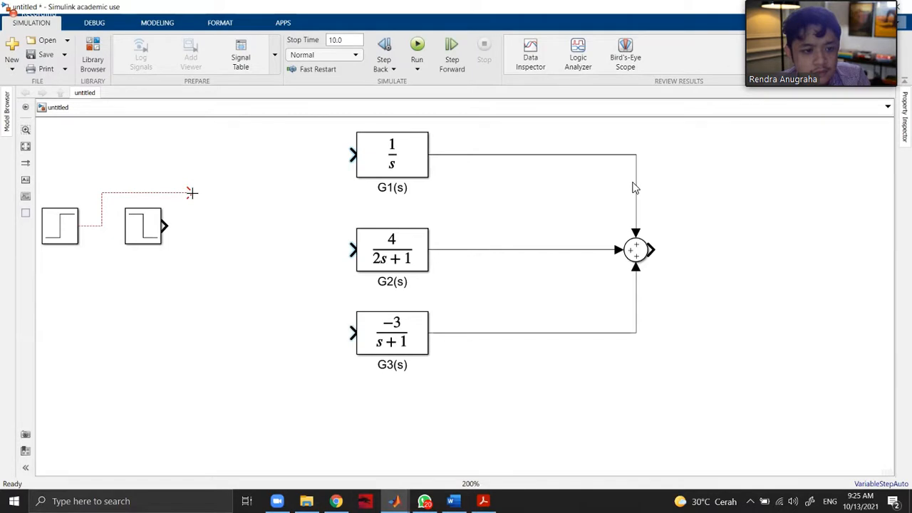
left_click_drag(191, 192, 123, 226)
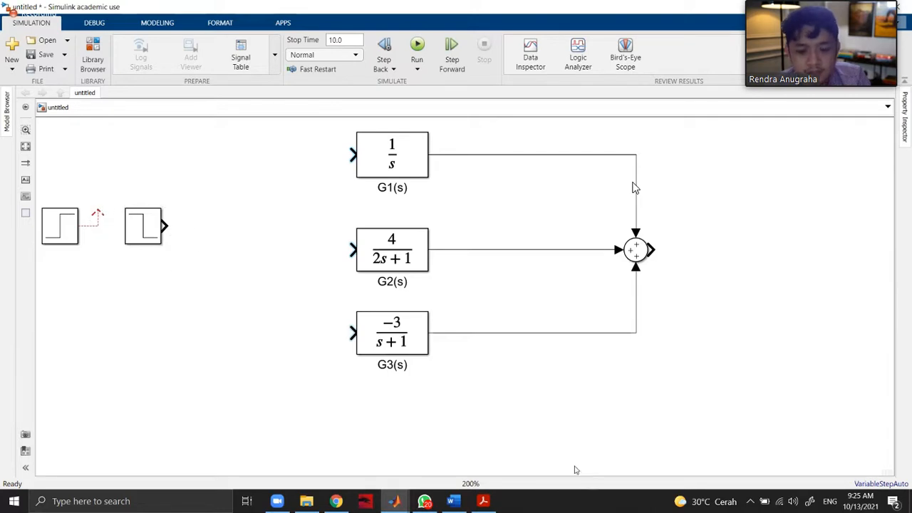
left_click(144, 233)
key("Delete")
Browse the Continuous, Dashboard, Discontinuities, Discrete, Sinks and Sources block libraries for a suitable input block.
left_click(93, 61)
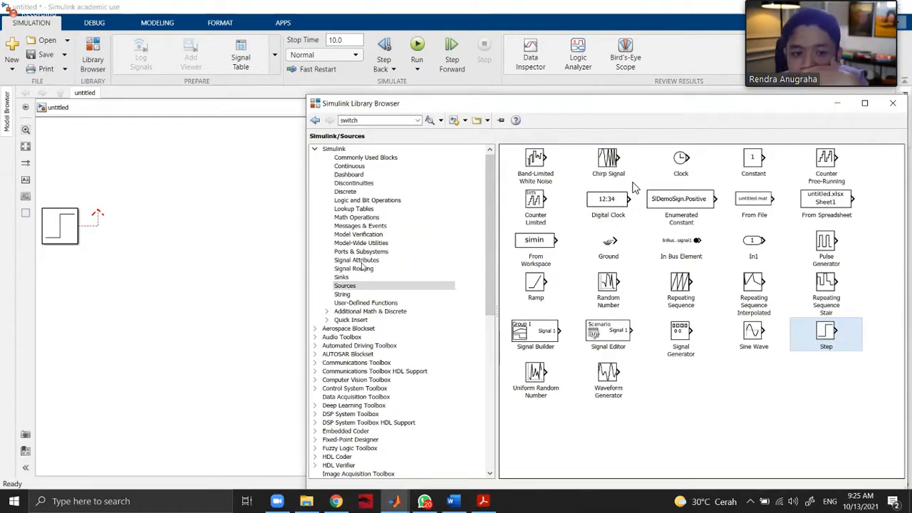
left_click(362, 166)
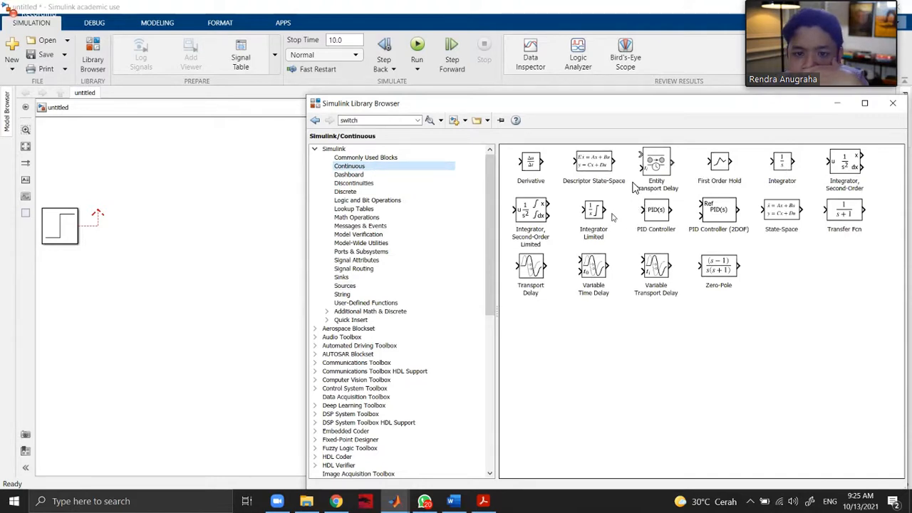
left_click(353, 174)
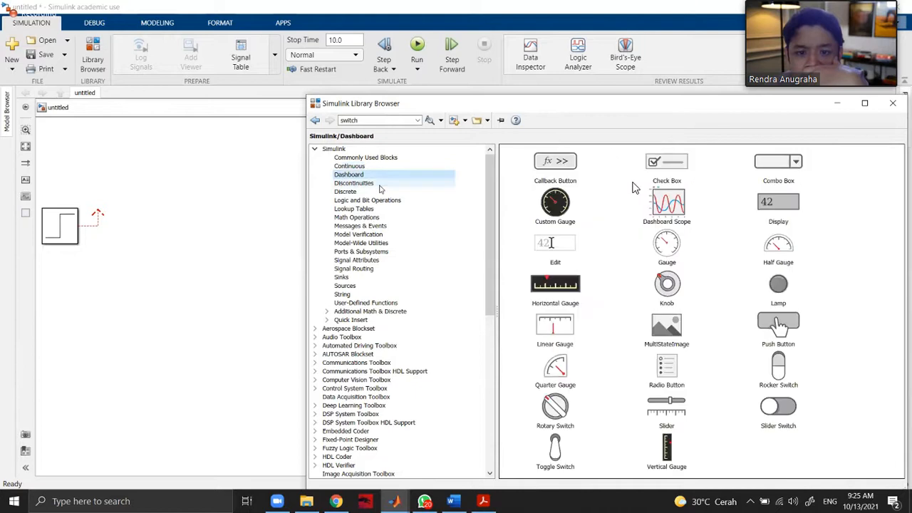
left_click(360, 183)
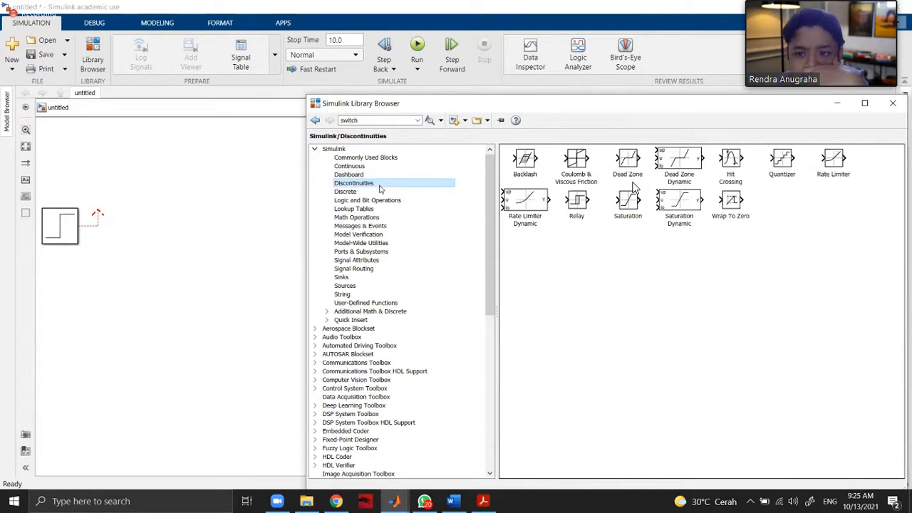
left_click(378, 200)
left_click(357, 191)
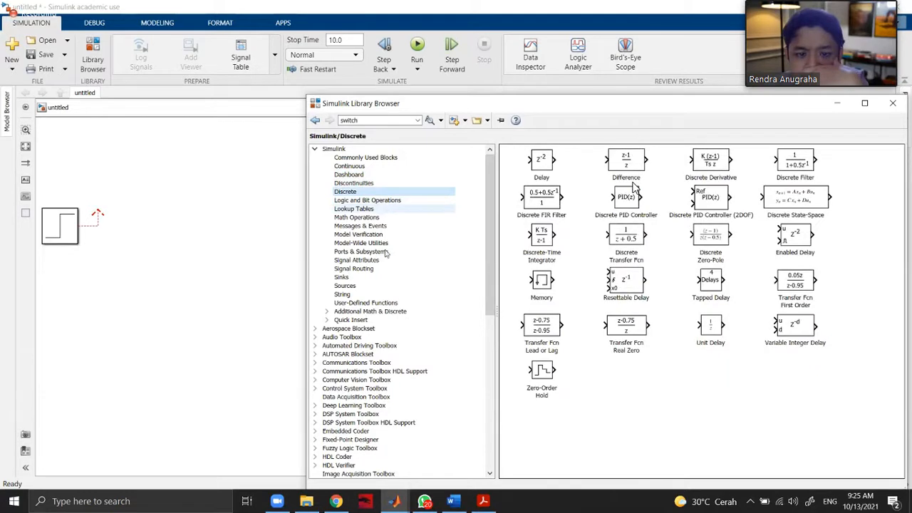
left_click(374, 278)
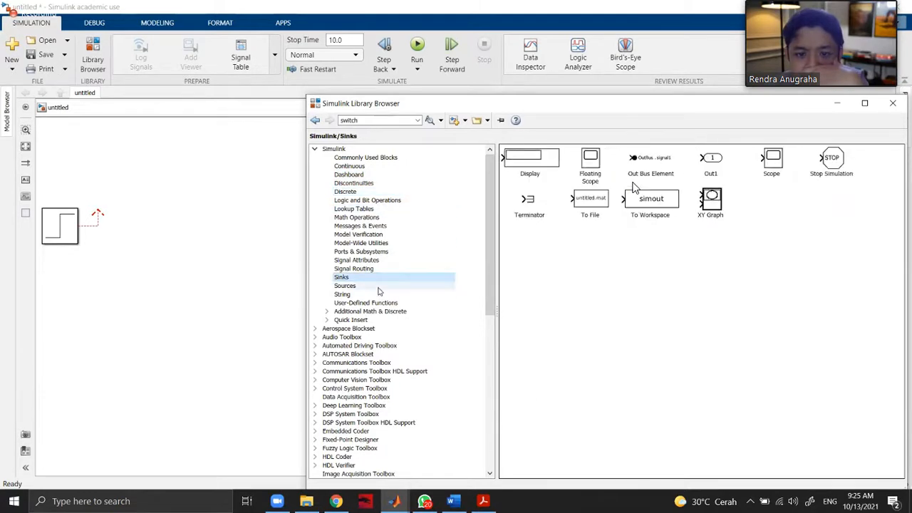
left_click(378, 286)
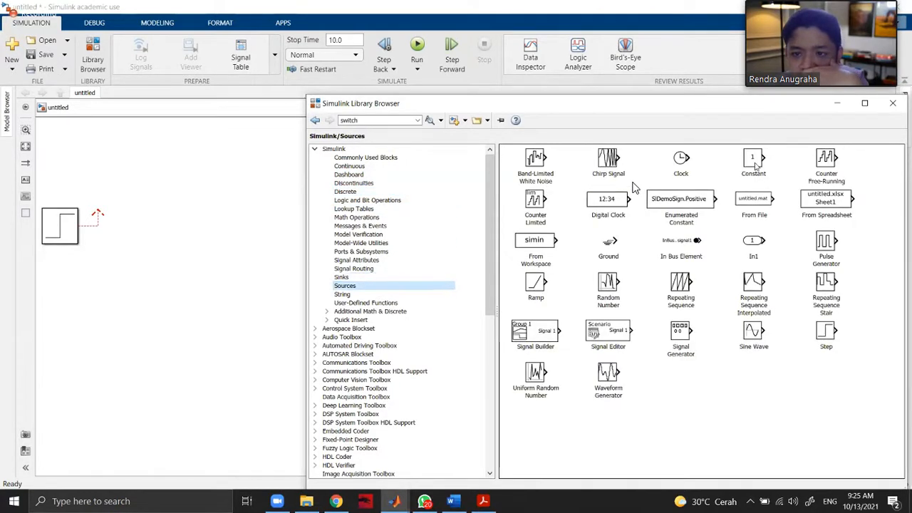
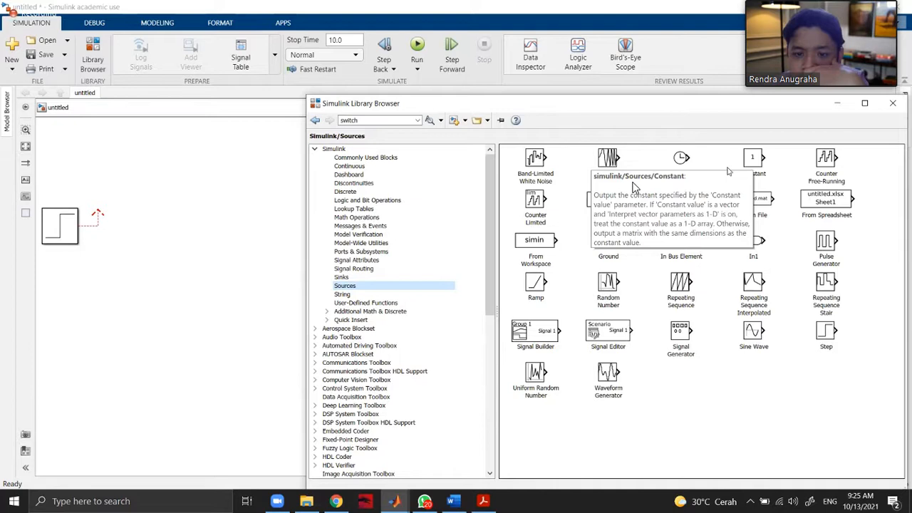
Check the Step block's main parameters and its output data type options, leaving them as they are.
left_click(208, 275)
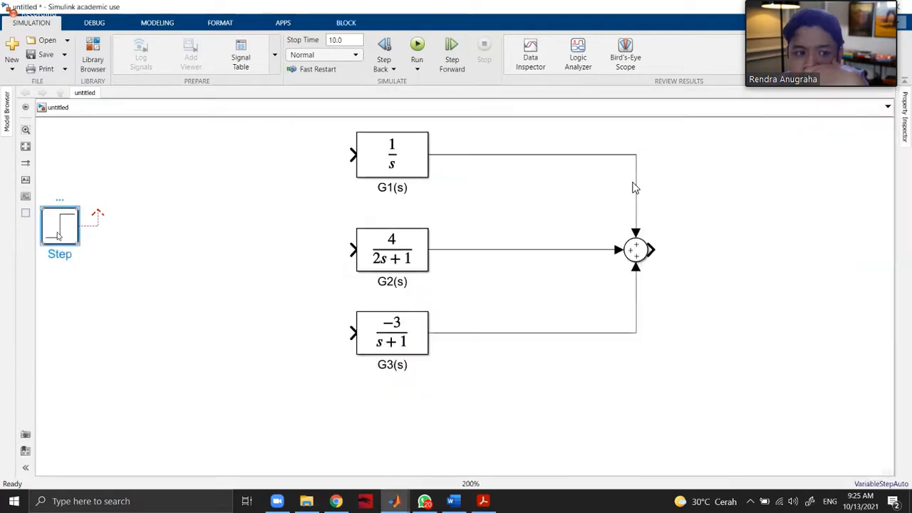
double_click(59, 231)
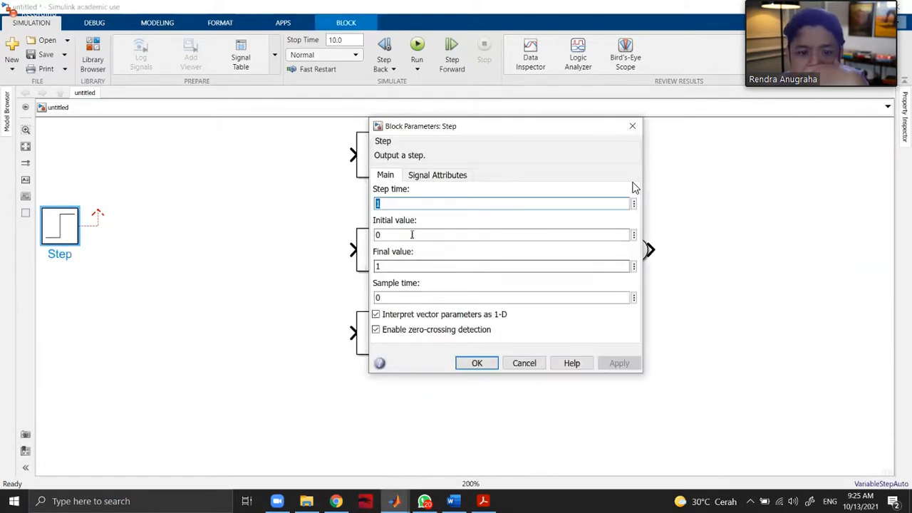
left_click(437, 176)
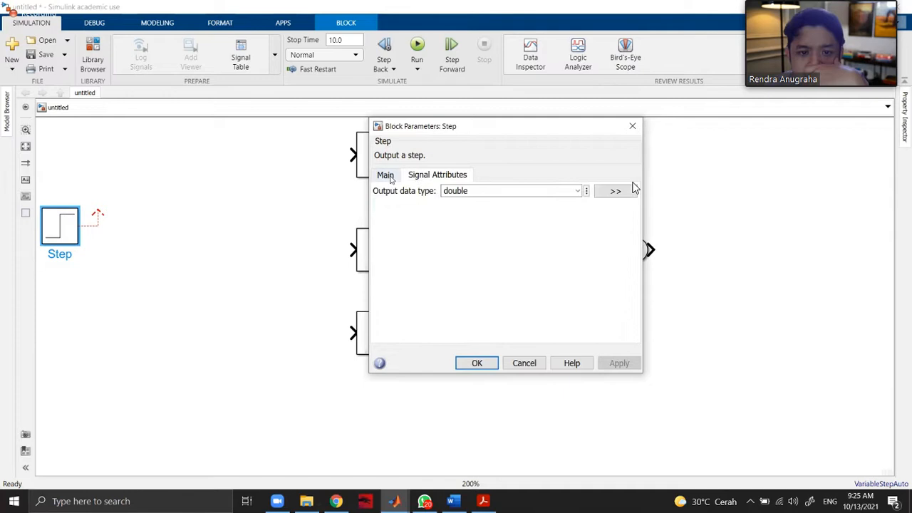
left_click(579, 191)
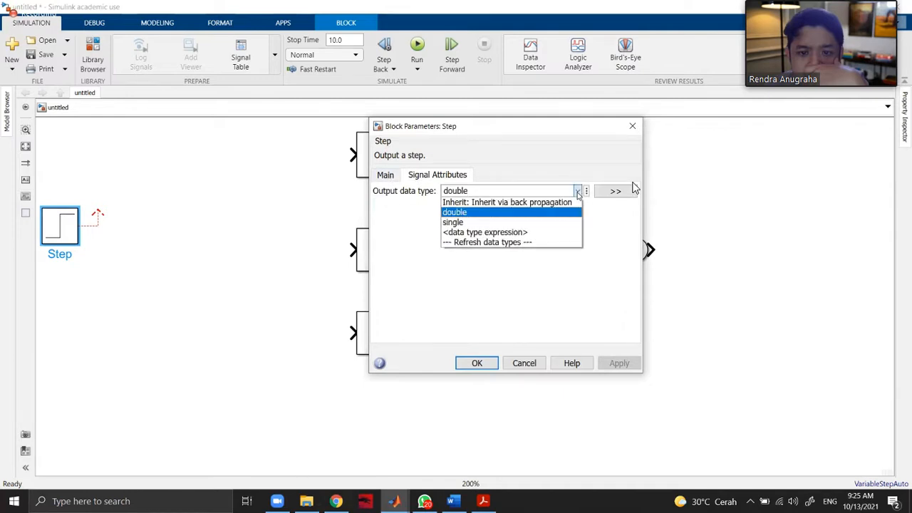
left_click(494, 175)
left_click(384, 175)
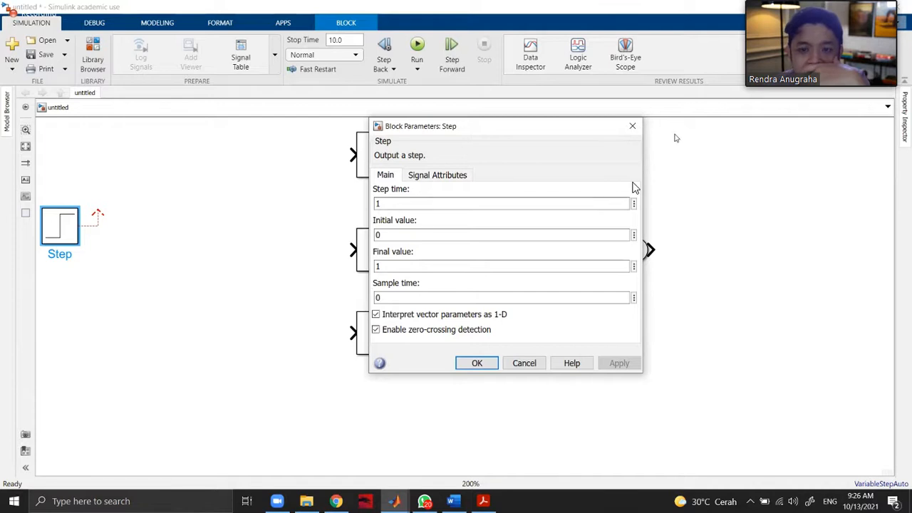
left_click(632, 126)
Connect the Step block to G2(s), move it level with G2(s), and branch its signal line to G1(s) and G3(s).
left_click(134, 226)
left_click_drag(98, 213, 350, 249)
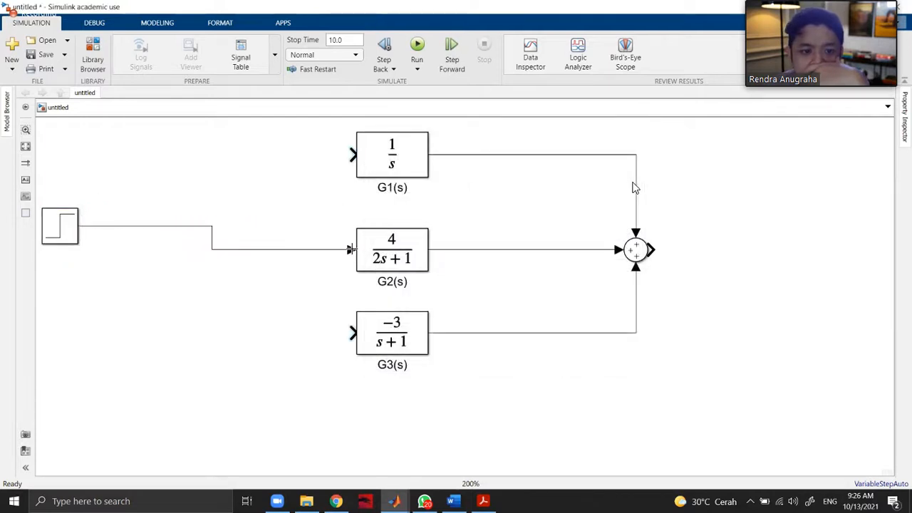
left_click(68, 227)
left_click_drag(67, 226, 138, 249)
left_click(216, 287)
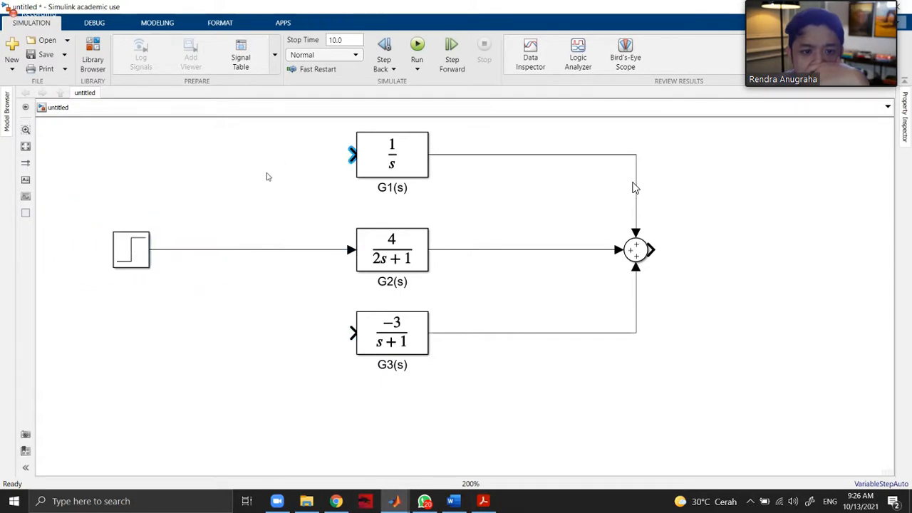
left_click_drag(295, 151, 240, 251)
left_click_drag(319, 333, 240, 249)
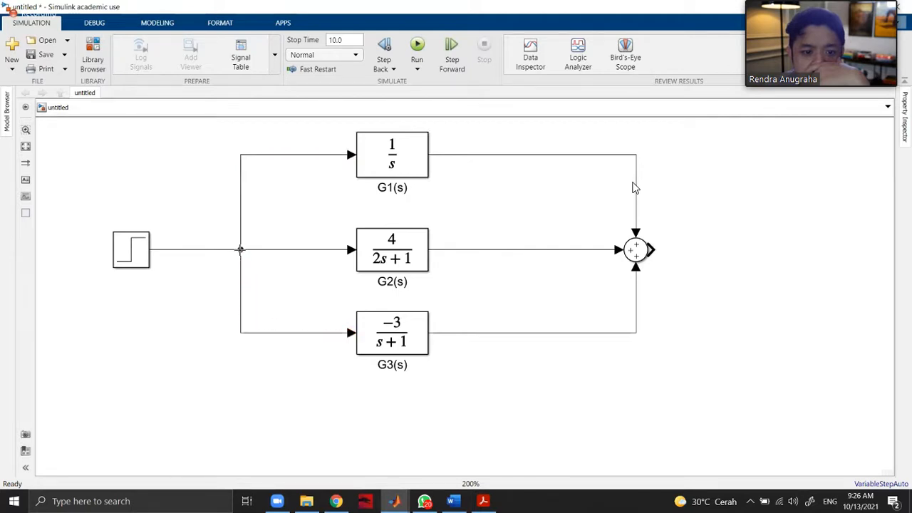
Draw an output line from the Sum block and add a Scope from the Sinks library beside its end.
left_click(629, 251)
left_click_drag(650, 249, 747, 249)
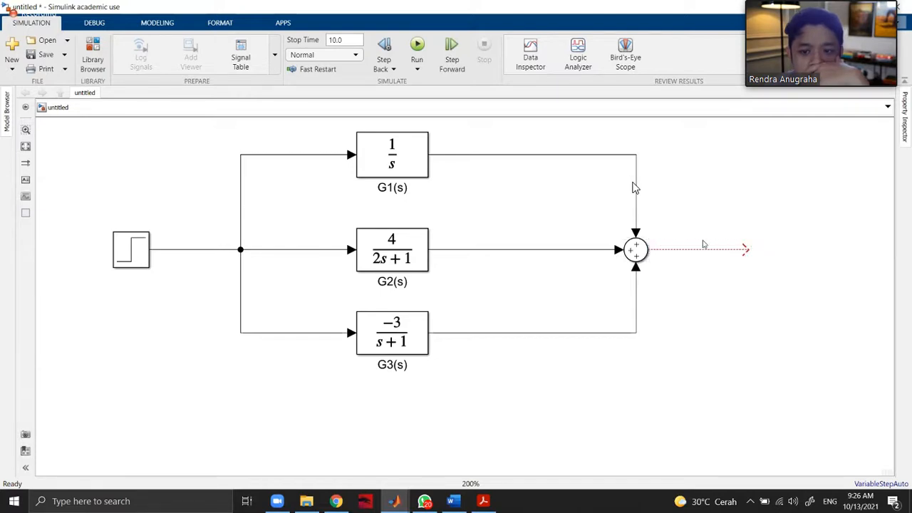
left_click(98, 60)
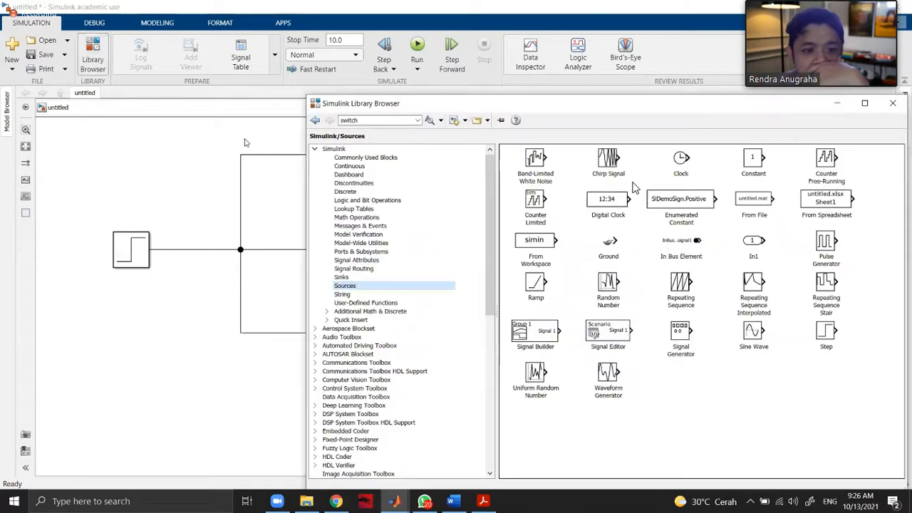
left_click(371, 278)
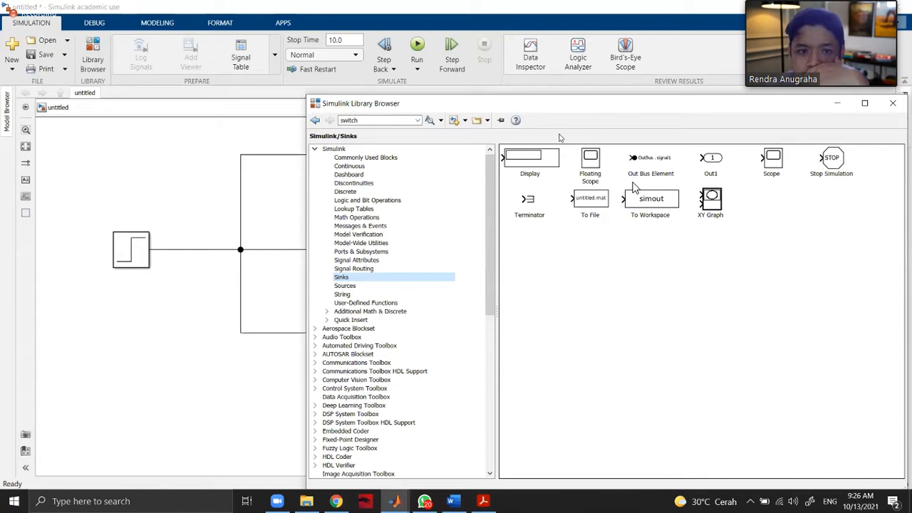
left_click_drag(421, 104, 138, 133)
left_click_drag(488, 193, 789, 251)
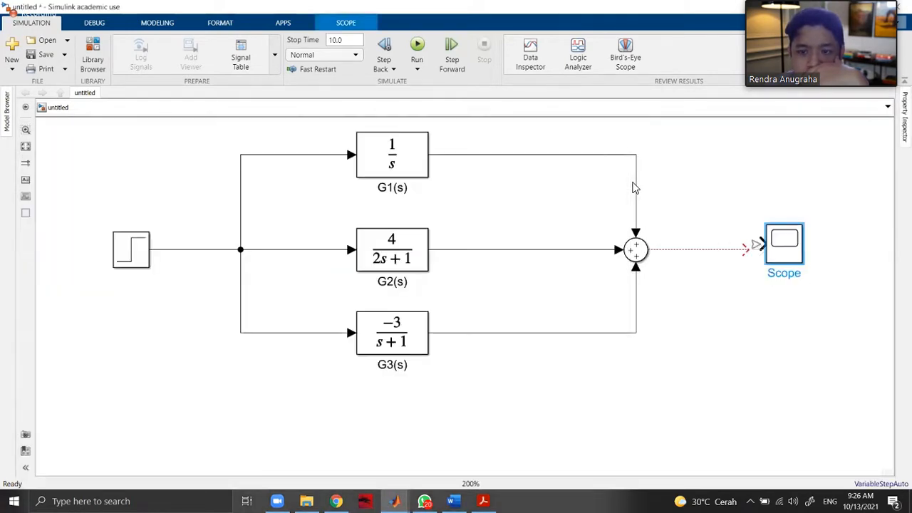
Connect the Sum output line to the Scope and enlarge the Scope block.
left_click_drag(745, 249, 810, 309)
left_click(791, 253)
left_click_drag(789, 262, 796, 239)
left_click(730, 284)
Check the Scope's display window, and add a second Scope input branched from the Step signal line.
double_click(802, 243)
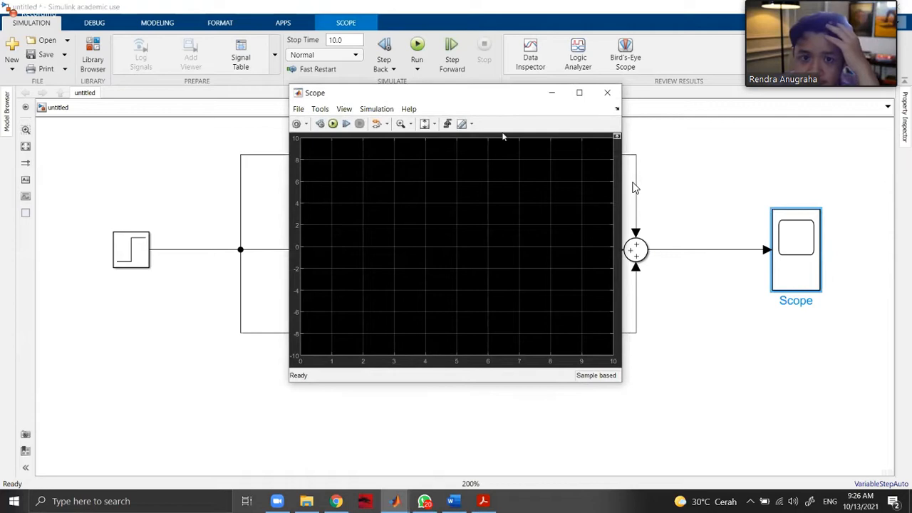
left_click(607, 93)
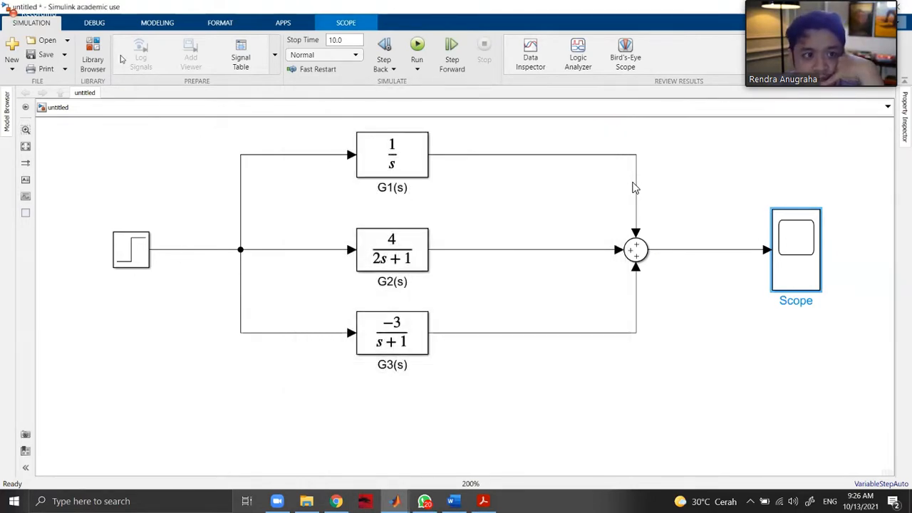
left_click(773, 278)
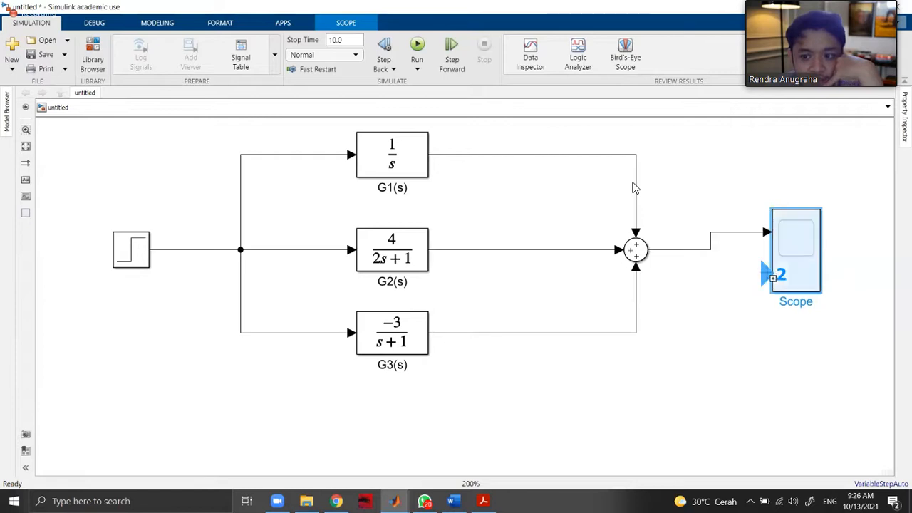
mouse_move(773, 278)
left_mouse_down()
mouse_move(518, 430)
mouse_move(178, 320)
mouse_move(194, 250)
left_mouse_up()
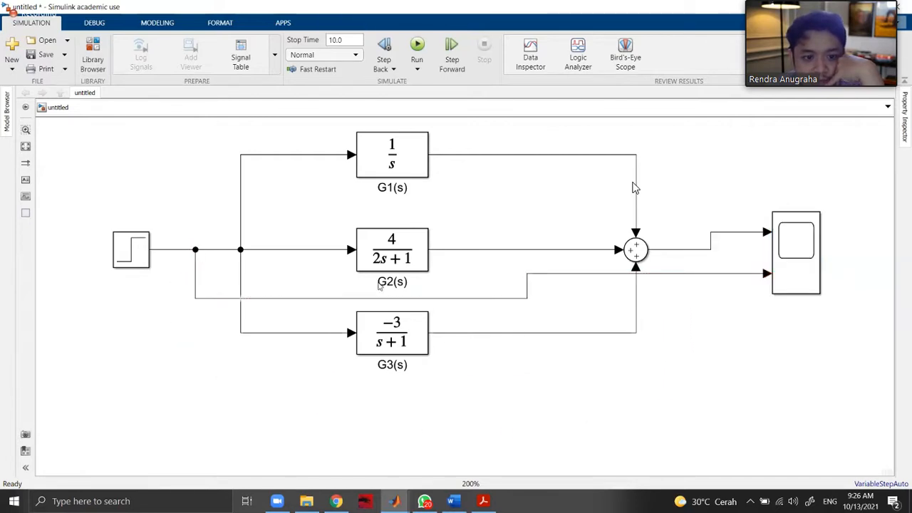
Reroute the Step-to-Scope line below G3(s), and move the Scope so its first input is level with the Sum output.
left_click(417, 299)
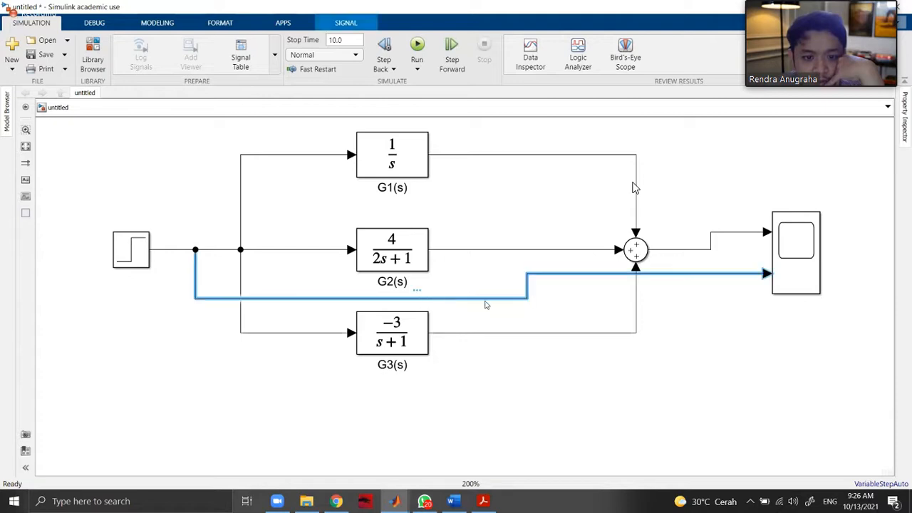
left_click_drag(523, 298, 515, 385)
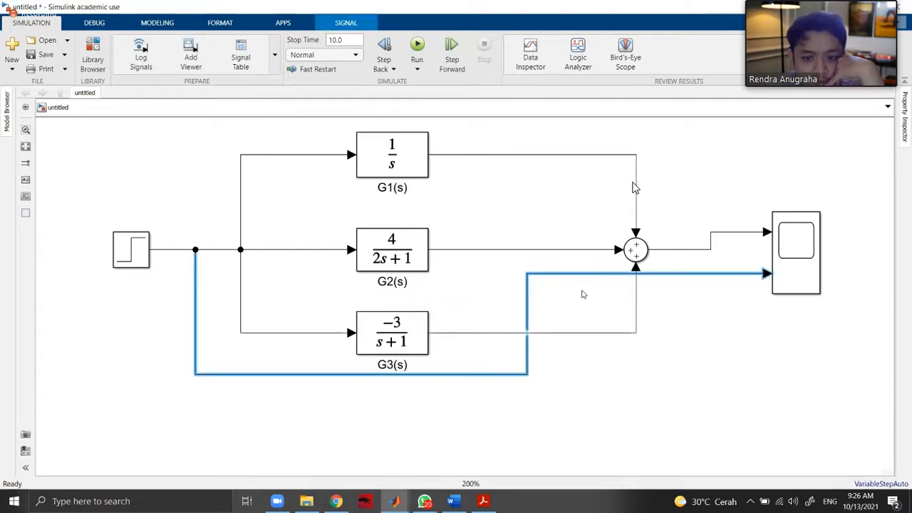
left_click_drag(590, 276, 597, 373)
left_click(599, 409)
double_click(523, 375)
left_click_drag(531, 377, 539, 439)
left_click(699, 286)
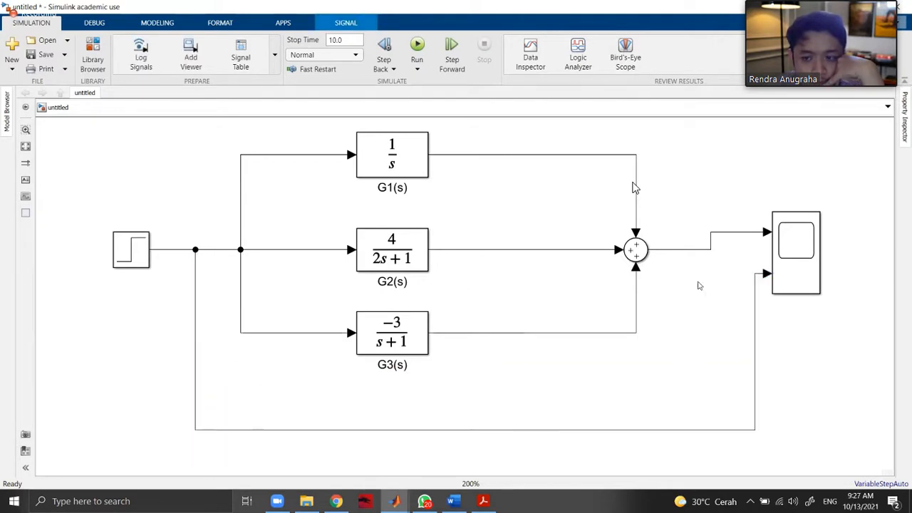
left_click_drag(790, 244, 793, 264)
left_click_drag(670, 297, 679, 452)
left_click(689, 435)
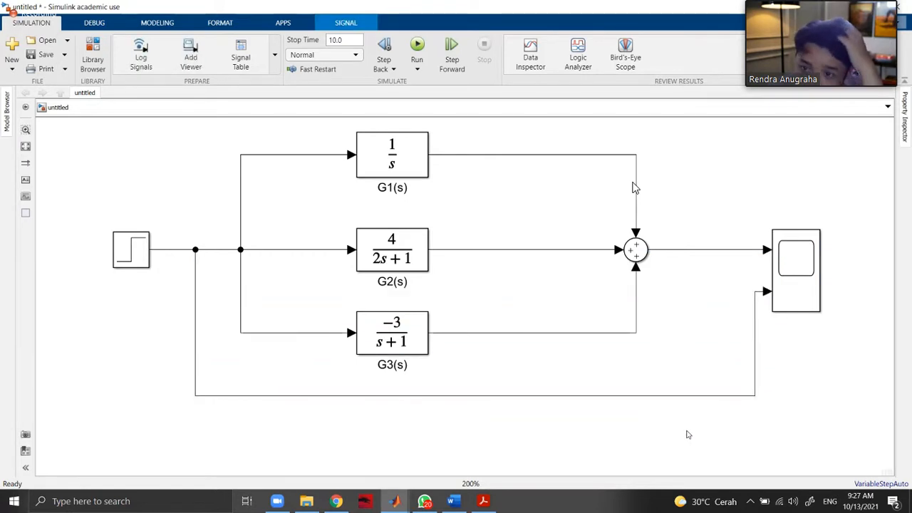
Open the Scope's display window, reposition it, and close it.
double_click(795, 274)
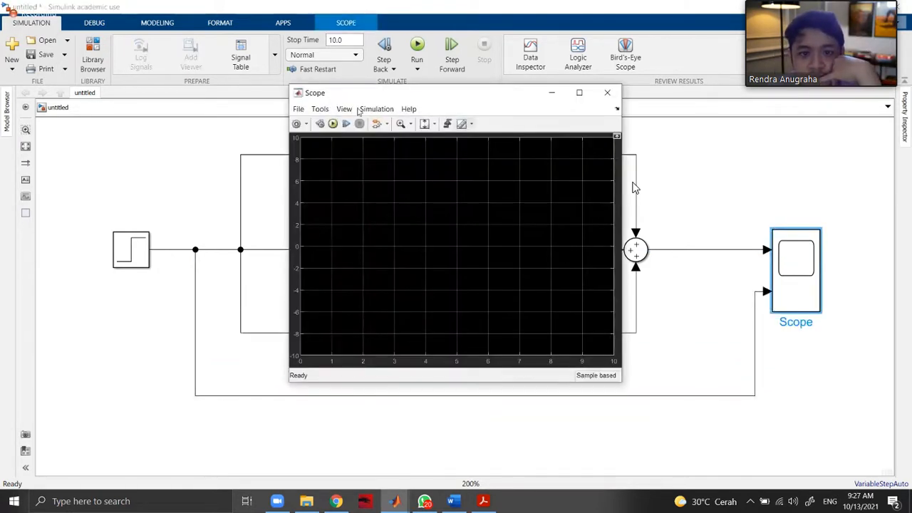
left_click_drag(342, 92, 203, 137)
left_click(467, 137)
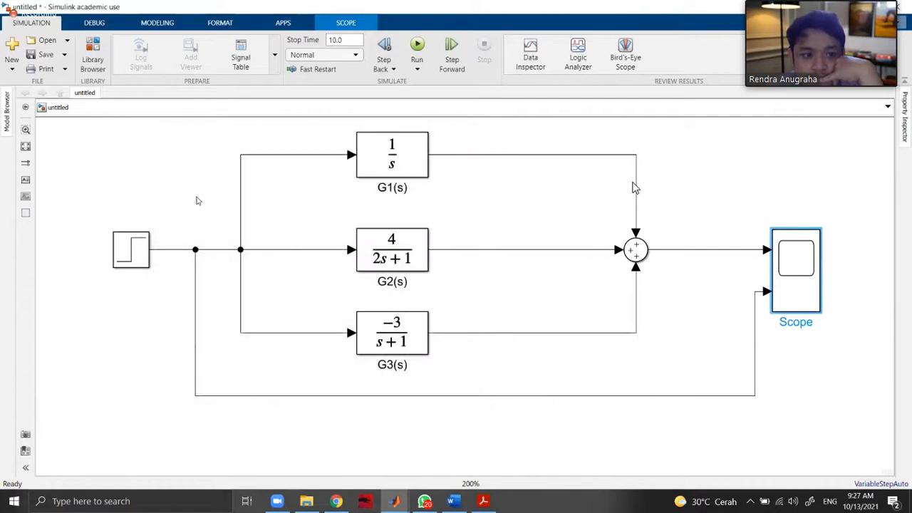
Review the Step block's step time and its initial and final values, and confirm the dialog.
double_click(131, 249)
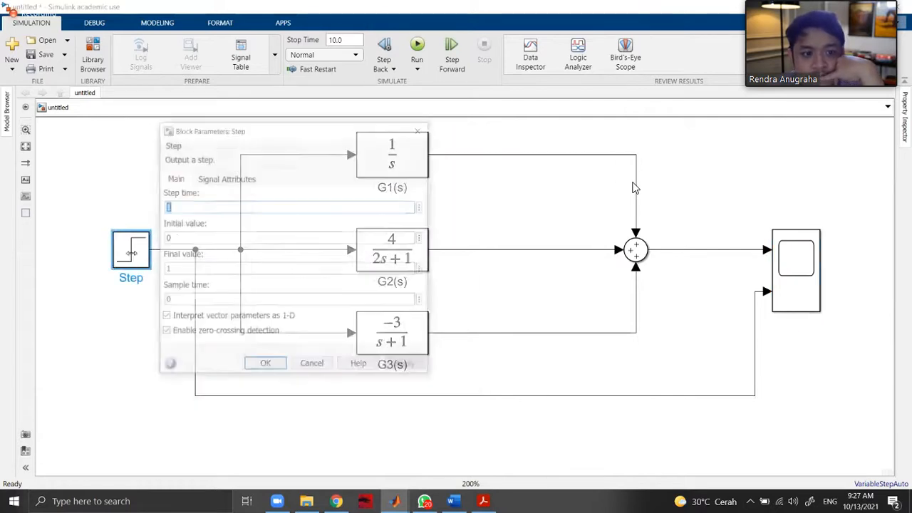
left_click(175, 206)
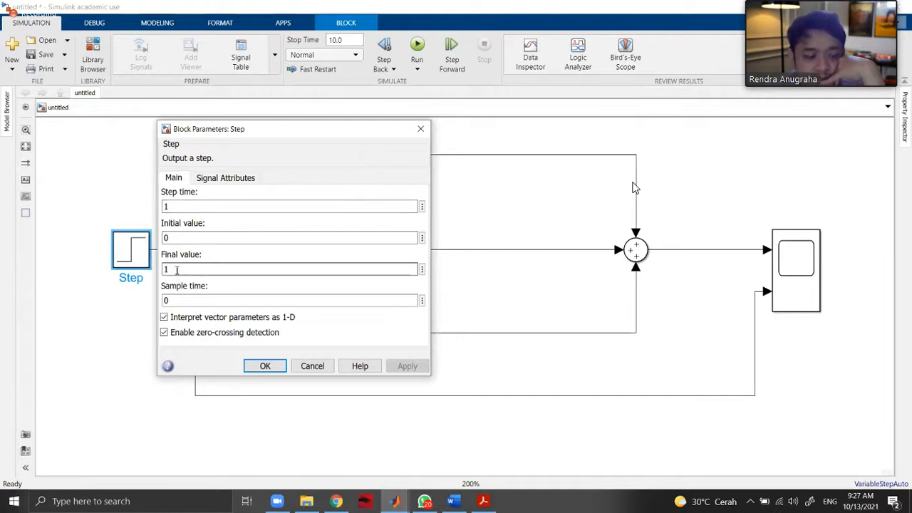
double_click(173, 208)
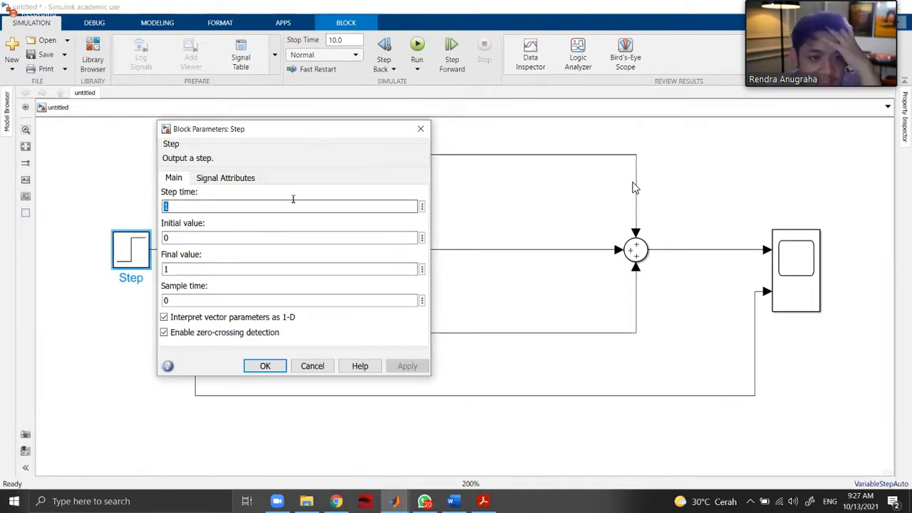
left_click(264, 366)
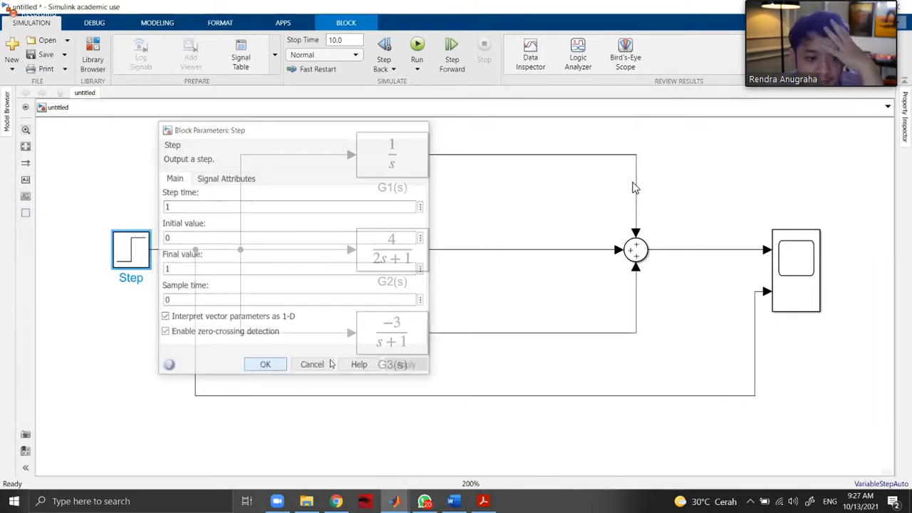
Try a step time of 5 in the Step block, restore it to 1, and apply the parameters.
double_click(136, 251)
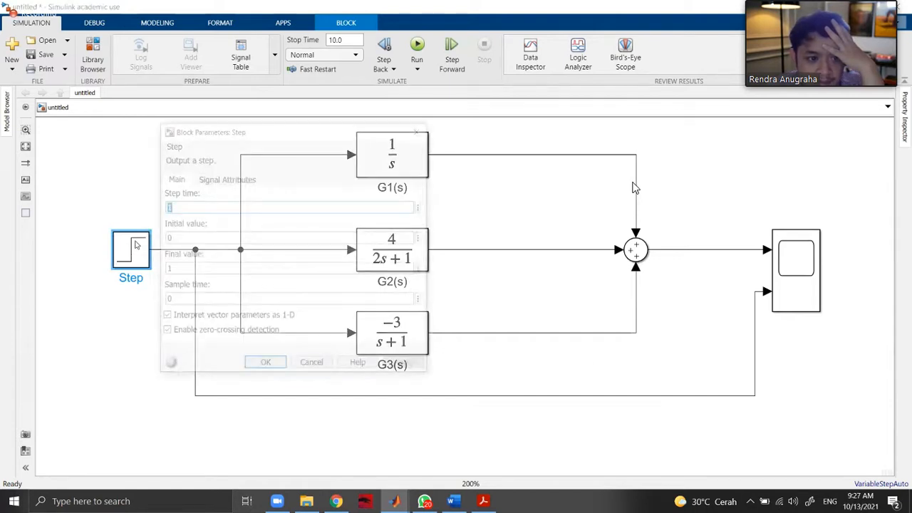
double_click(177, 207)
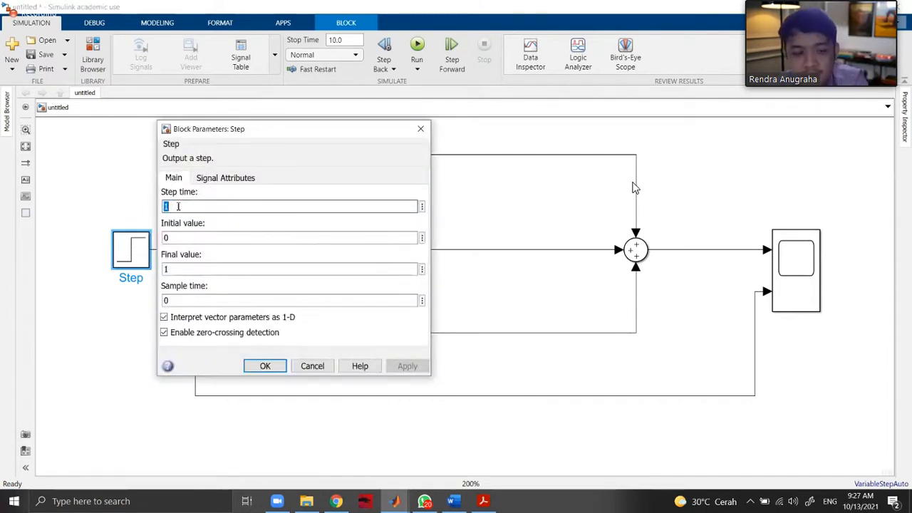
type("5")
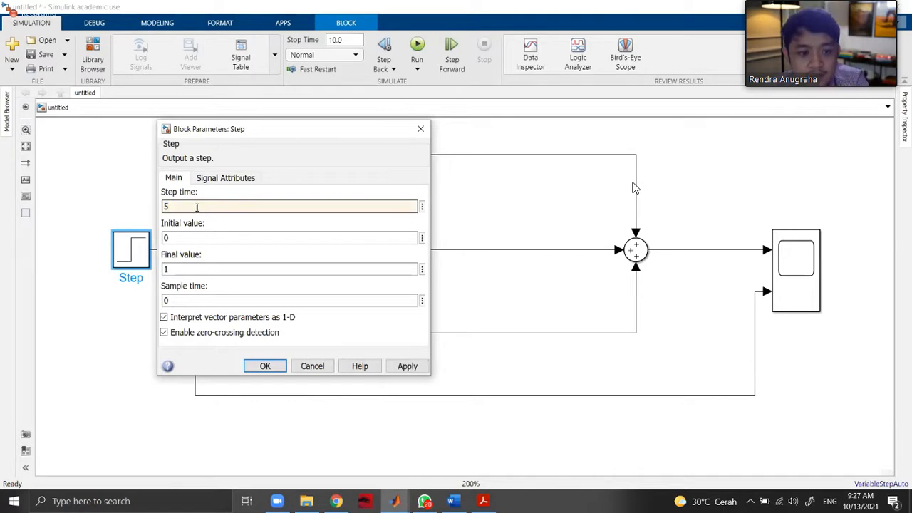
type("1")
left_click(407, 365)
left_click(265, 366)
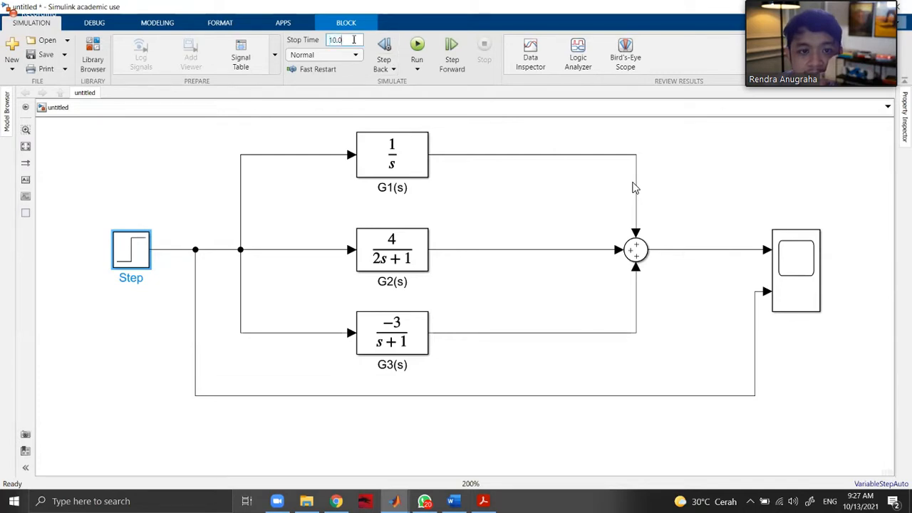
Run the simulation, view the response in the Scope, and make its window taller and place it over the Sum and Scope blocks.
left_click(417, 45)
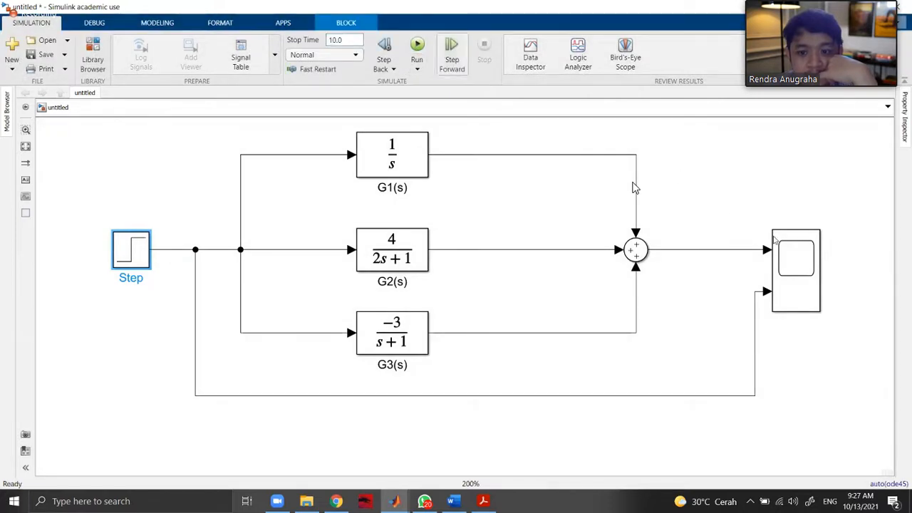
double_click(808, 278)
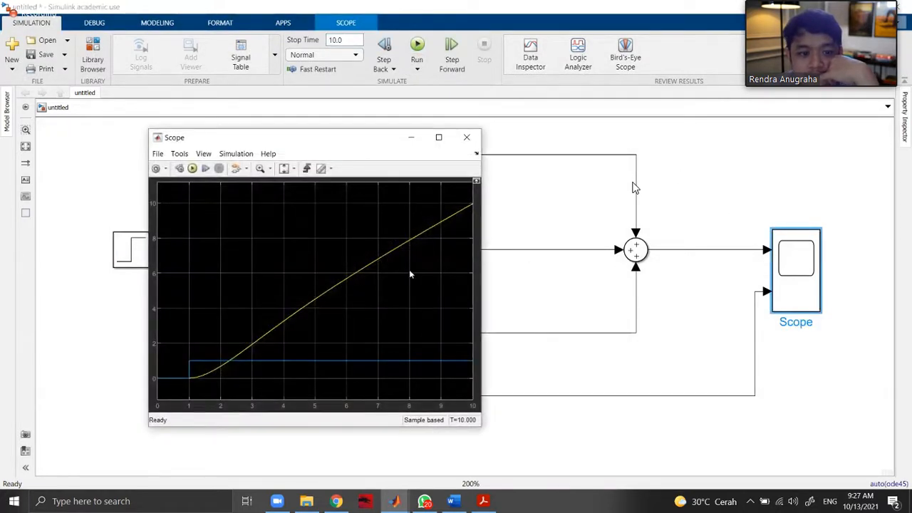
left_click_drag(339, 143, 360, 85)
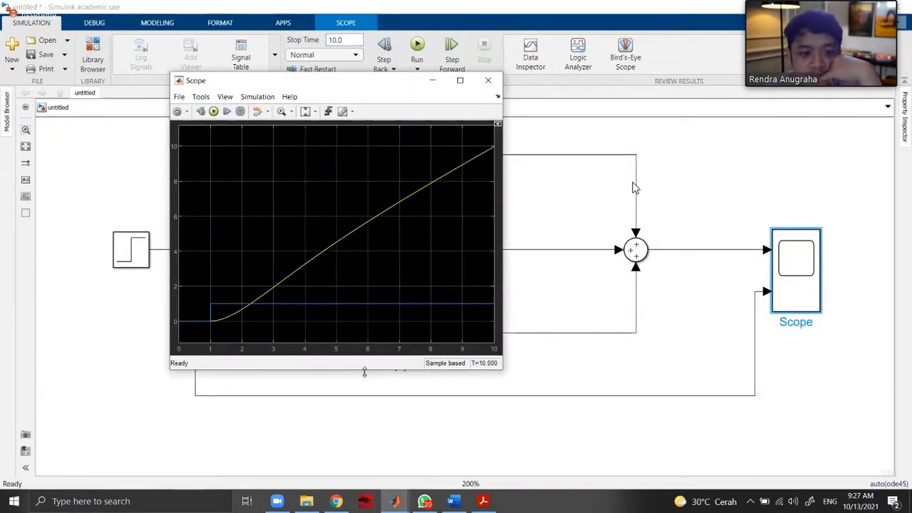
left_click_drag(364, 369, 360, 423)
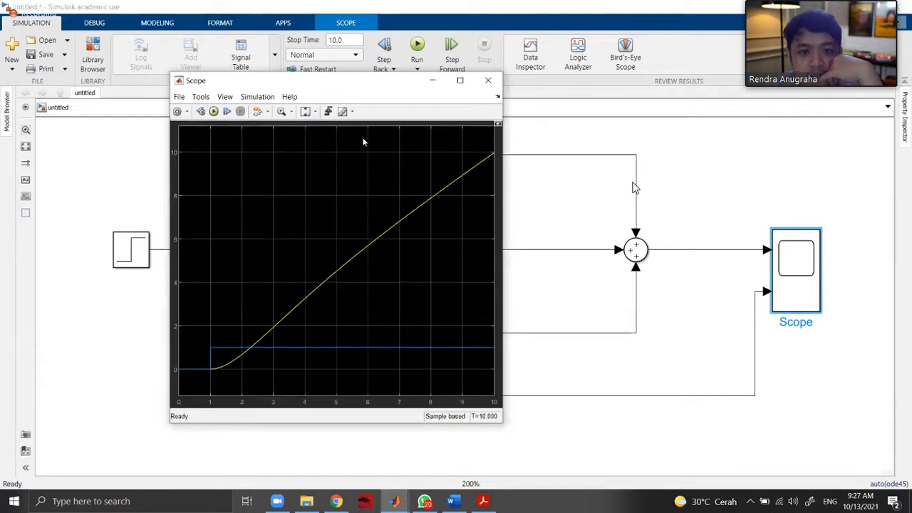
left_click_drag(364, 87, 722, 102)
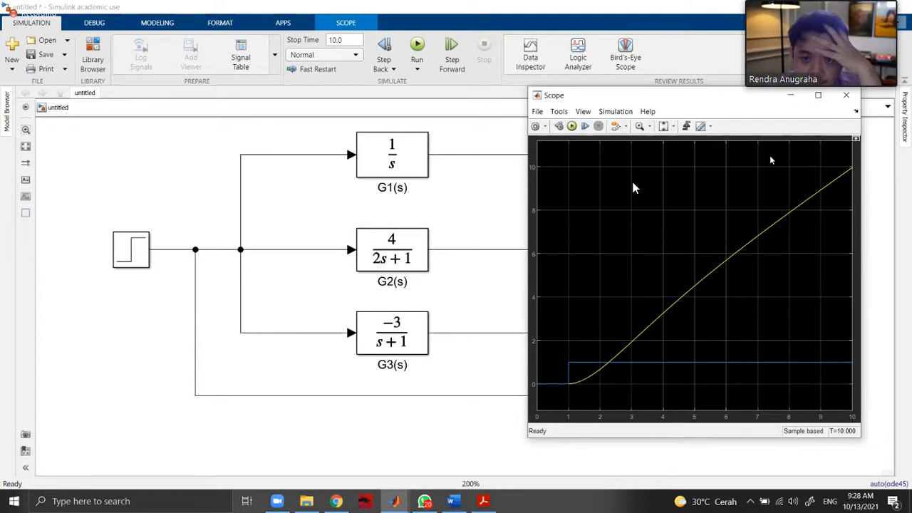
Reposition the Scope window over the middle of the model, inspect its style settings, and close them without changes.
left_click_drag(701, 96, 579, 94)
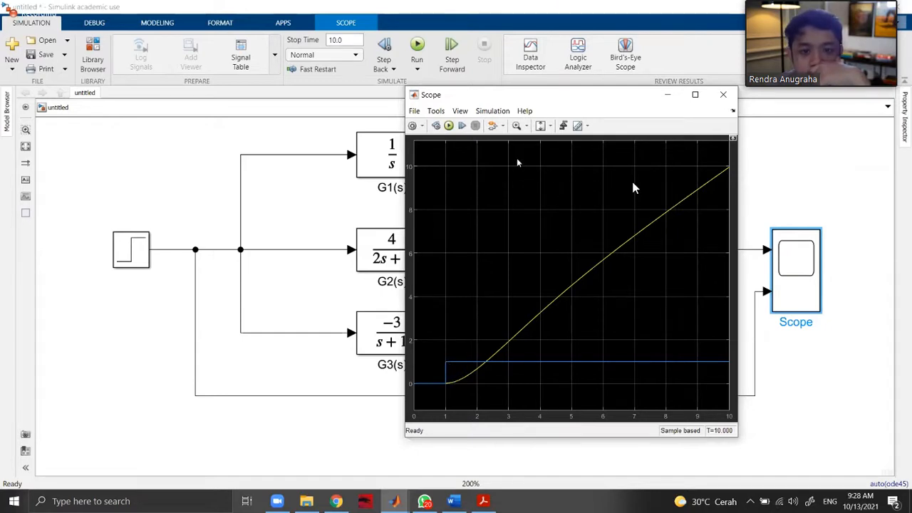
left_click_drag(493, 94, 438, 62)
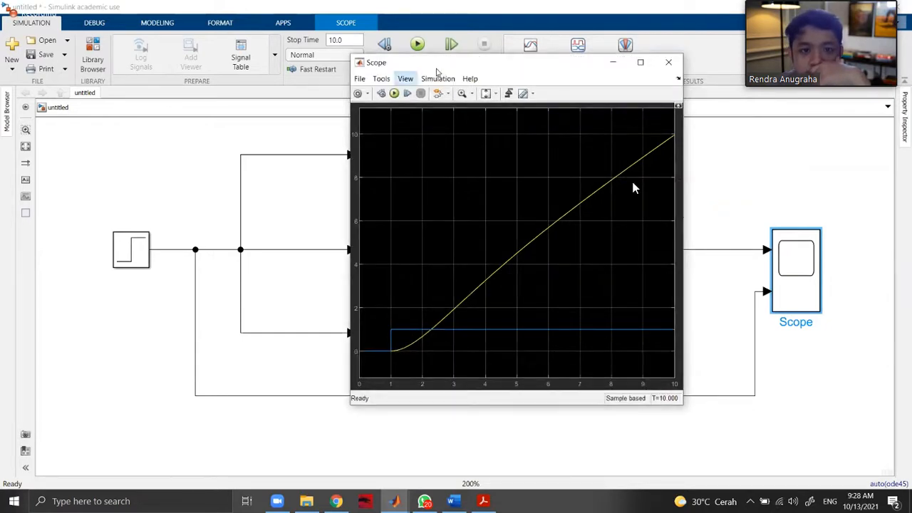
left_click(381, 79)
mouse_move(405, 79)
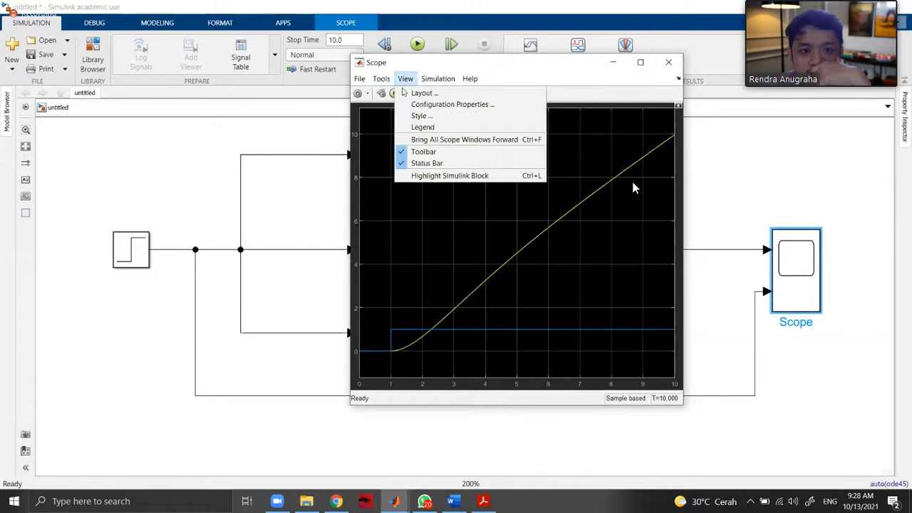
right_click(401, 254)
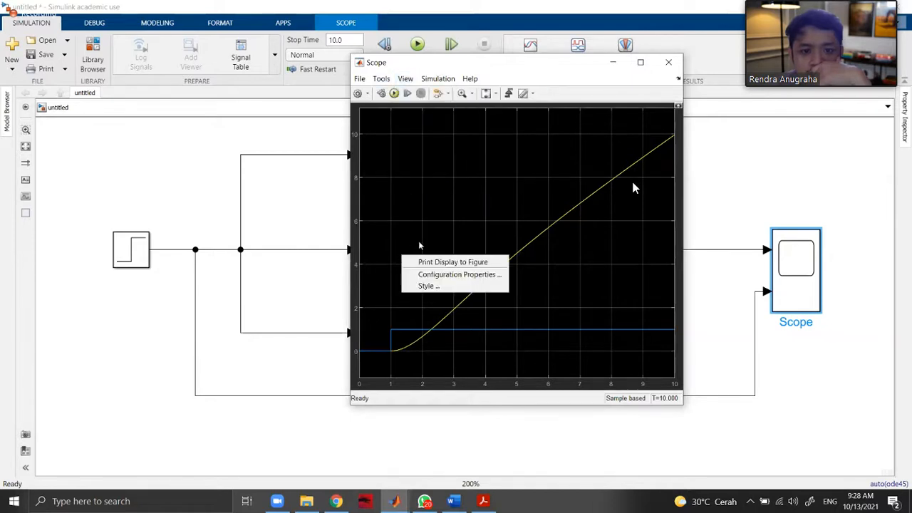
left_click(437, 291)
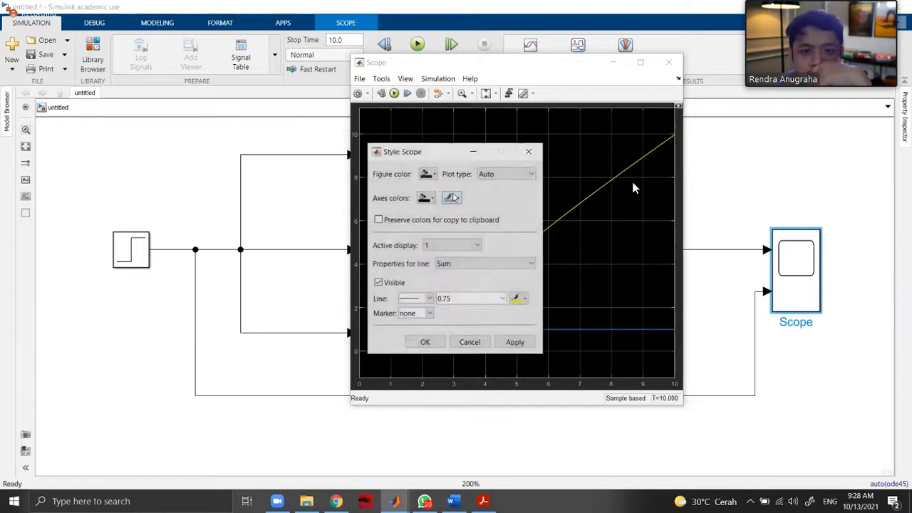
left_click(529, 153)
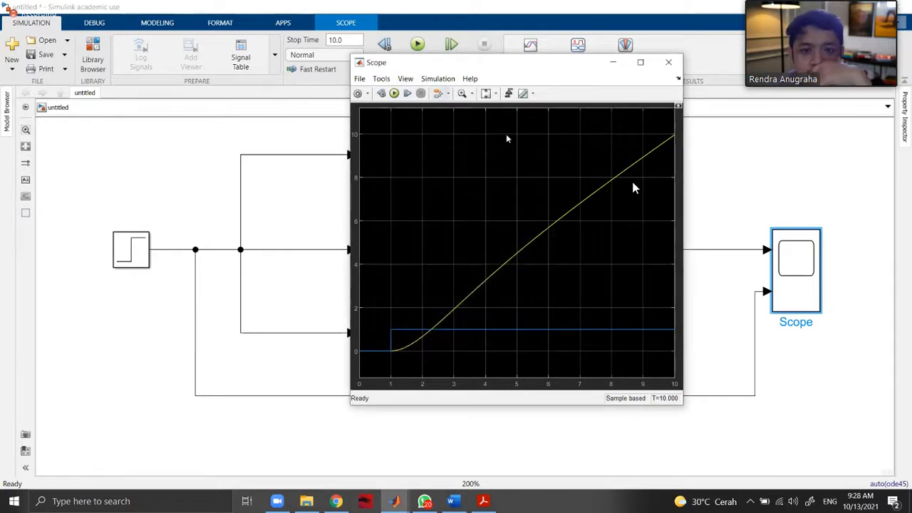
Change the Scope layout to two stacked displays, make its window taller to compare both signals, and close it.
left_click(355, 79)
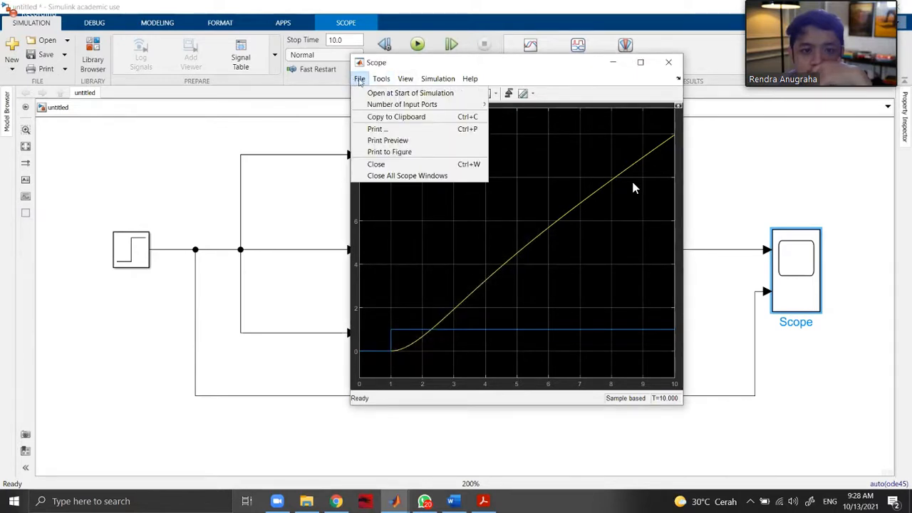
mouse_move(437, 79)
mouse_move(404, 79)
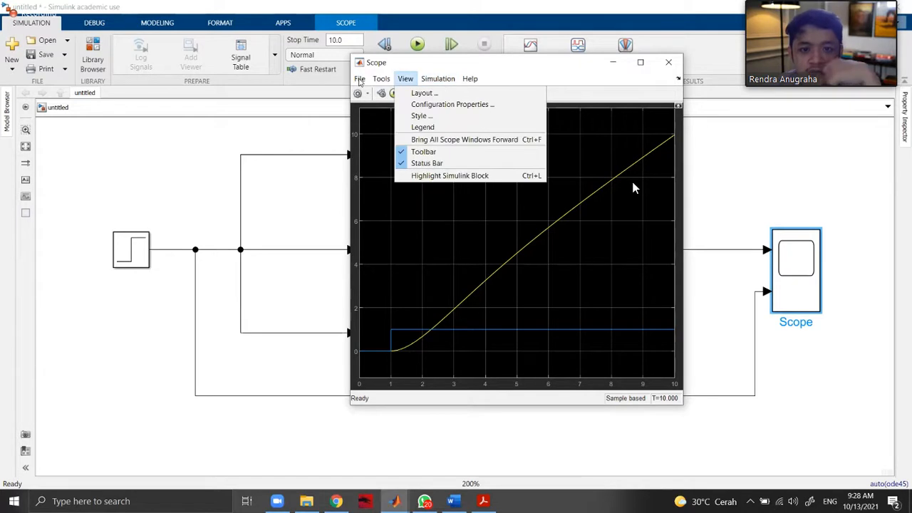
left_click(433, 94)
left_click(442, 112)
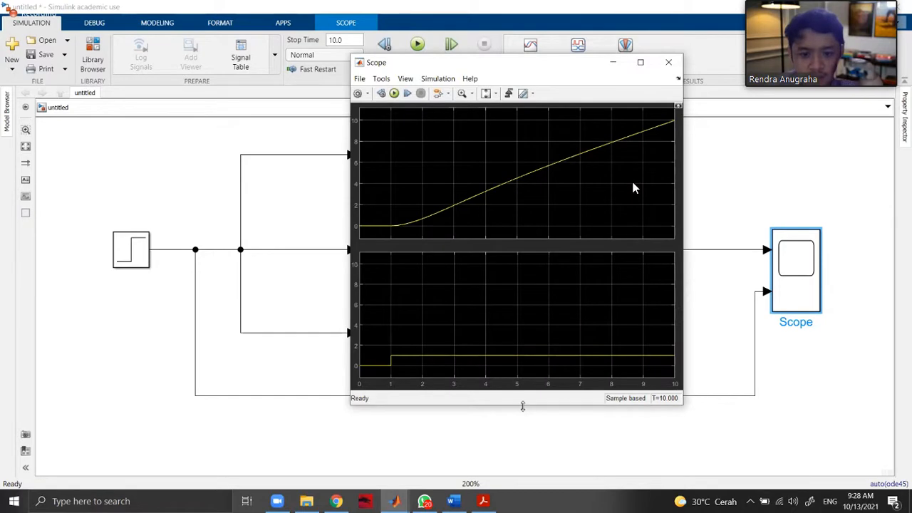
left_click_drag(523, 404, 523, 461)
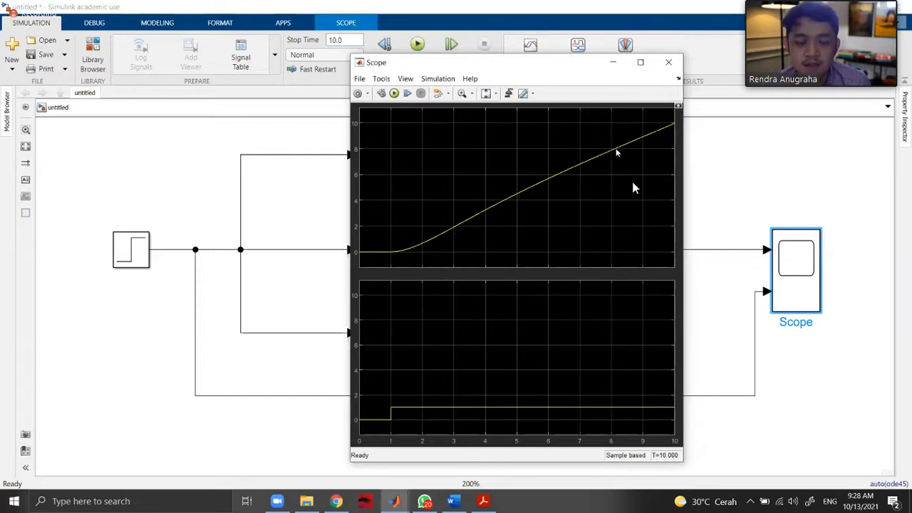
left_click(669, 63)
left_click(687, 203)
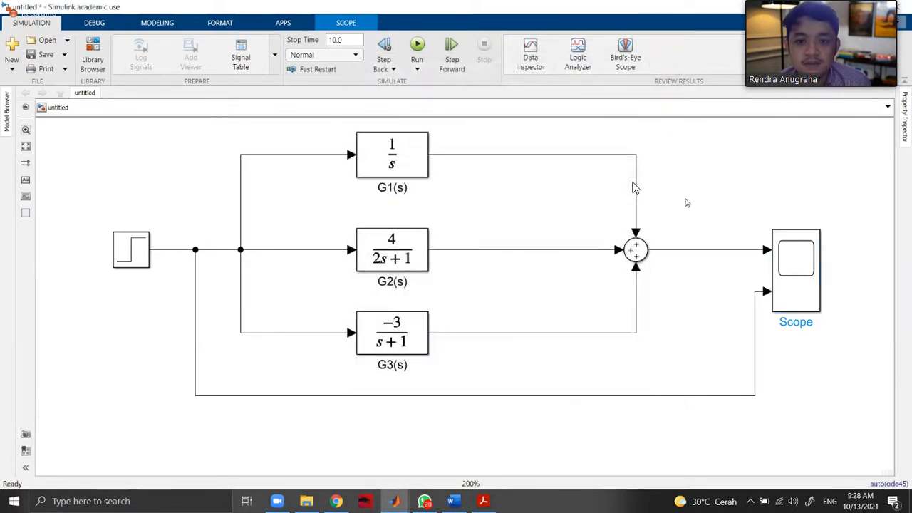
Check the U(s) input given for problem 5.24 in the browser, and review the Step block's parameters against it.
left_click(139, 252)
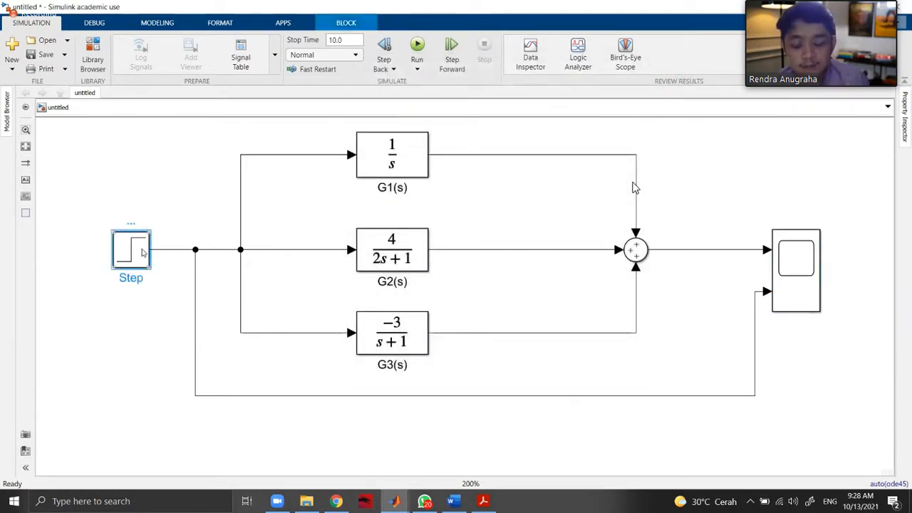
left_click(336, 501)
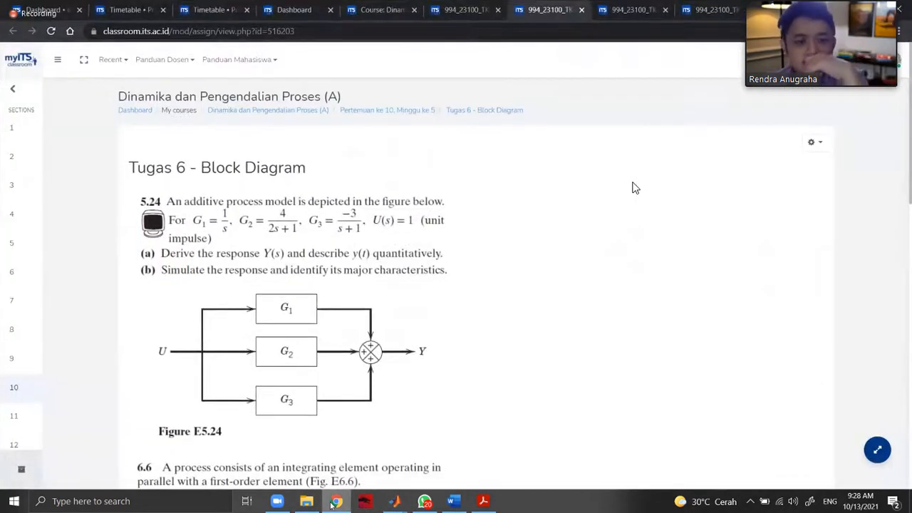
left_click(332, 500)
double_click(140, 248)
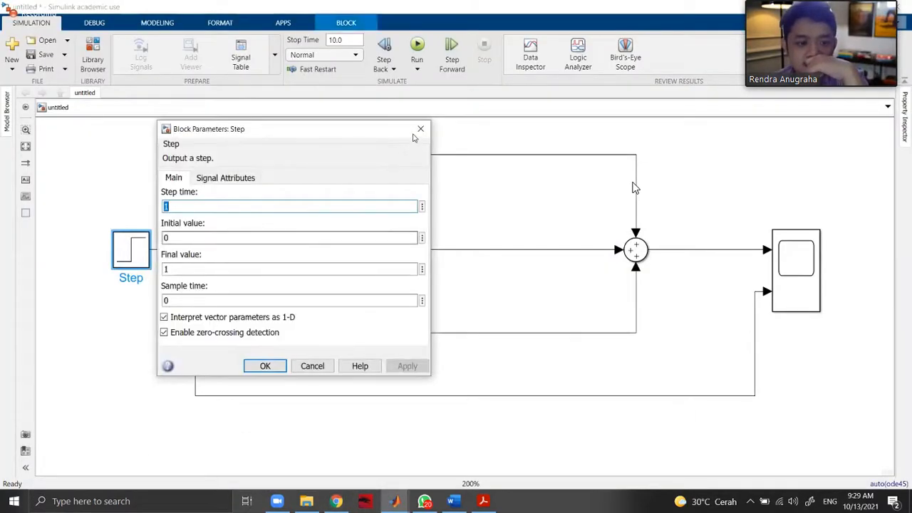
left_click(421, 129)
Replace the Step block with a Constant block from the Sources library, connected to the open input line.
left_click(141, 244)
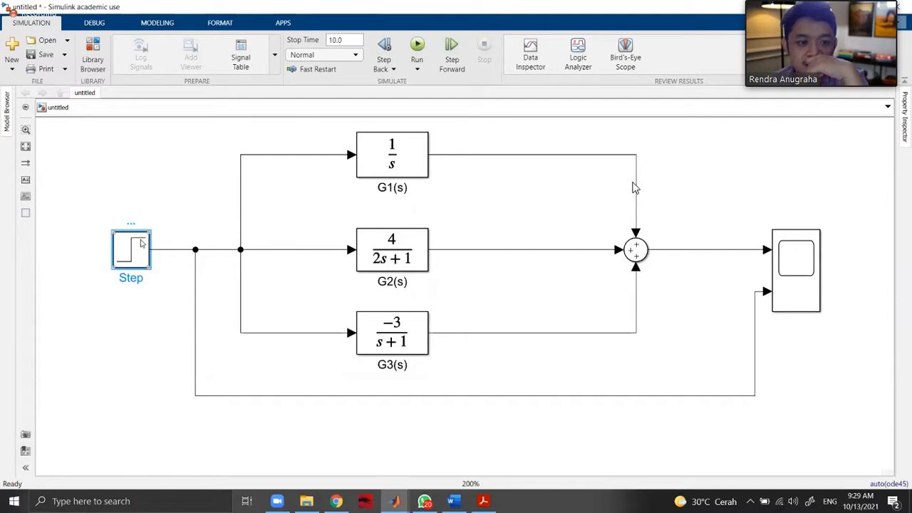
key("Delete")
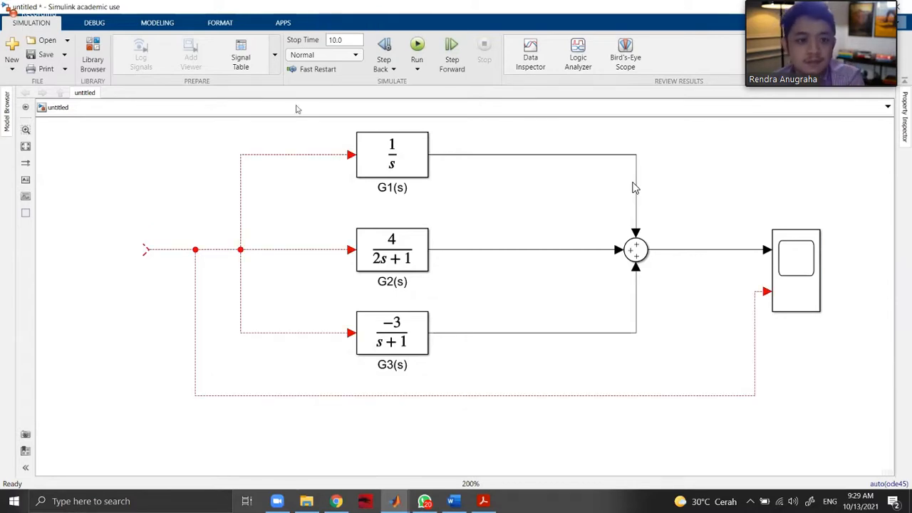
left_click(92, 59)
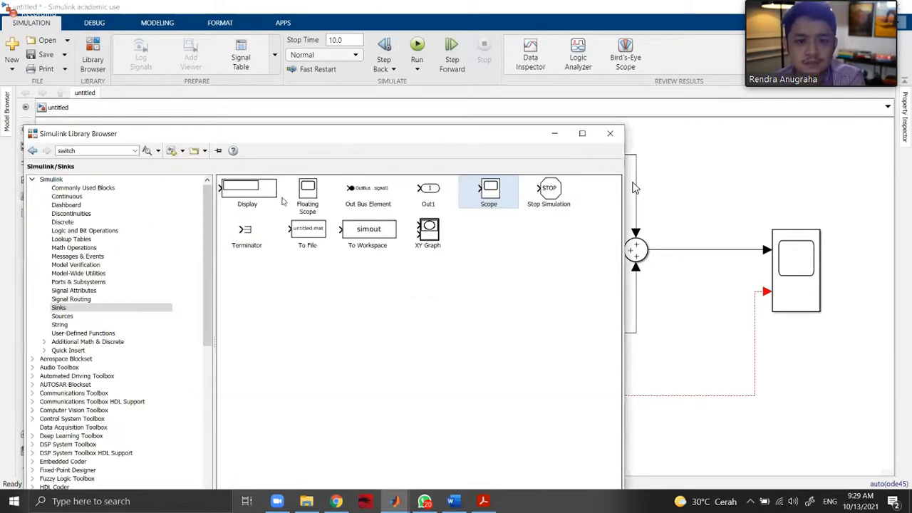
left_click(62, 315)
left_click_drag(388, 136, 597, 137)
left_click_drag(672, 188, 138, 264)
left_click(190, 197)
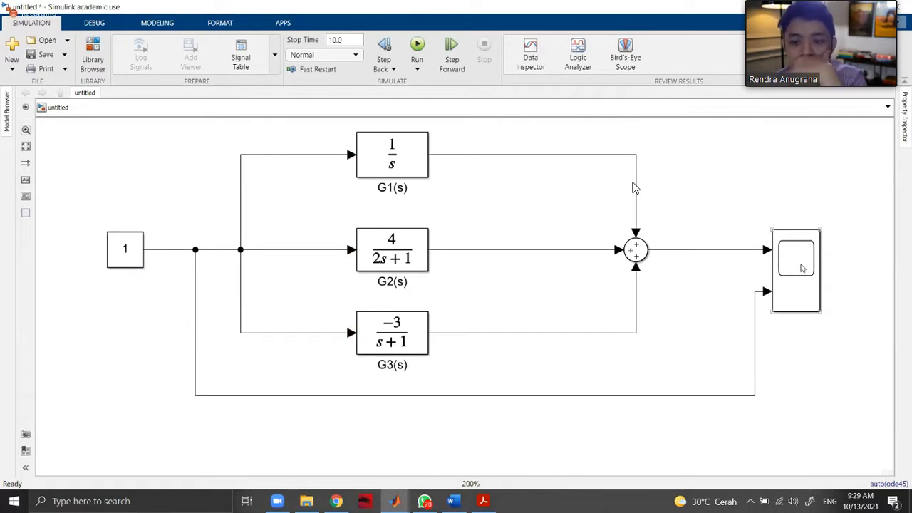
Inspect the Constant block's main parameters and signal attributes, including its sample time, and close the dialog without changes.
double_click(131, 250)
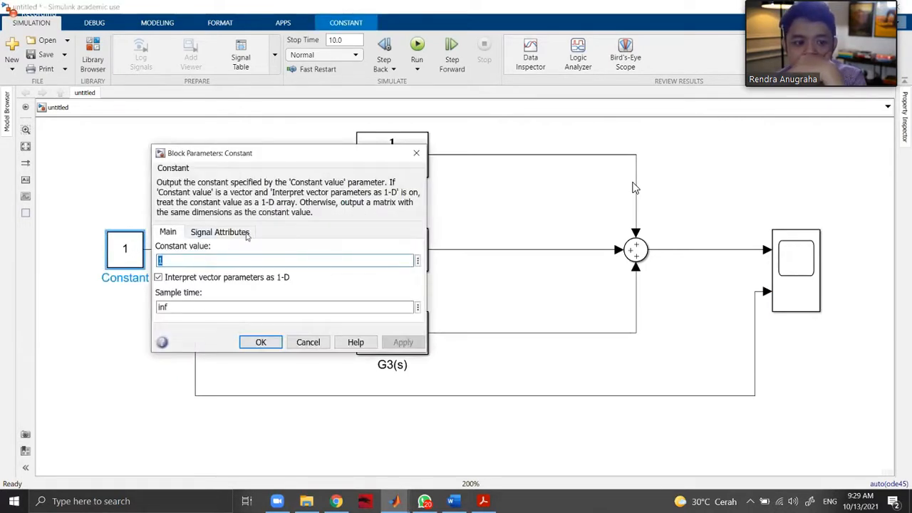
left_click(226, 234)
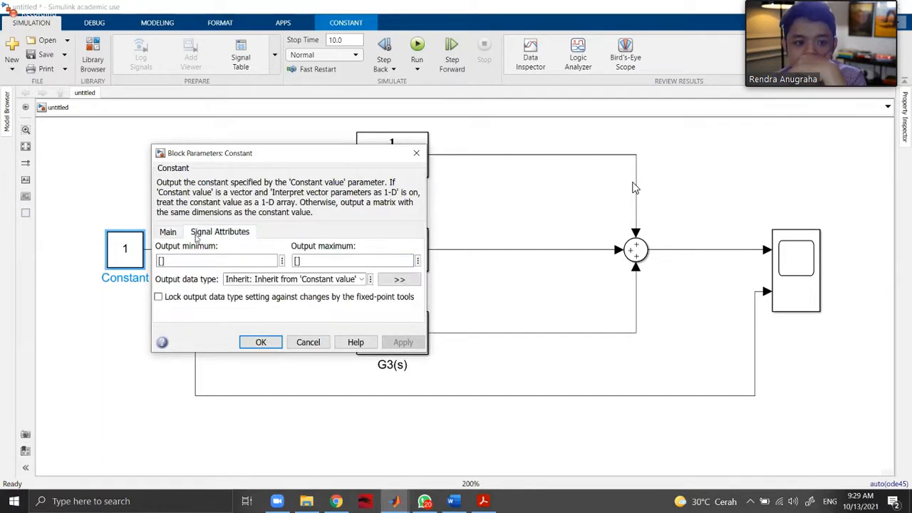
left_click(168, 233)
double_click(376, 307)
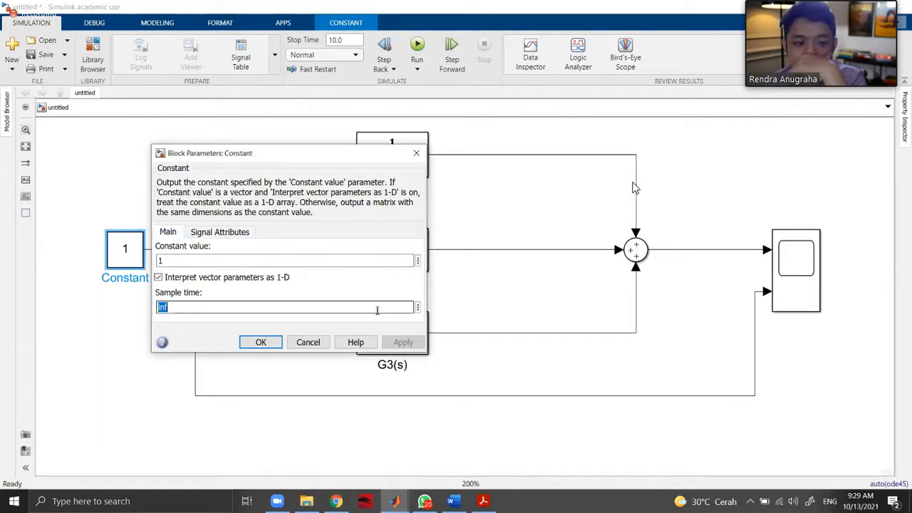
left_click(419, 308)
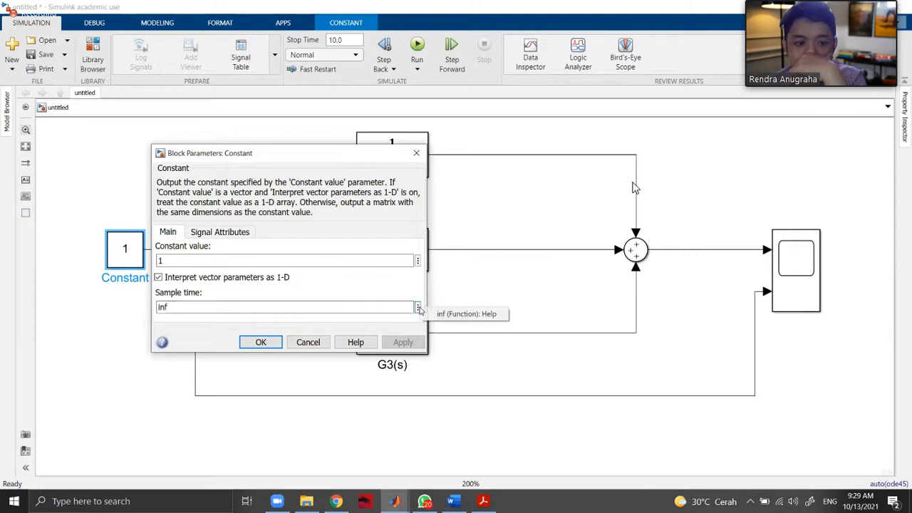
left_click(409, 291)
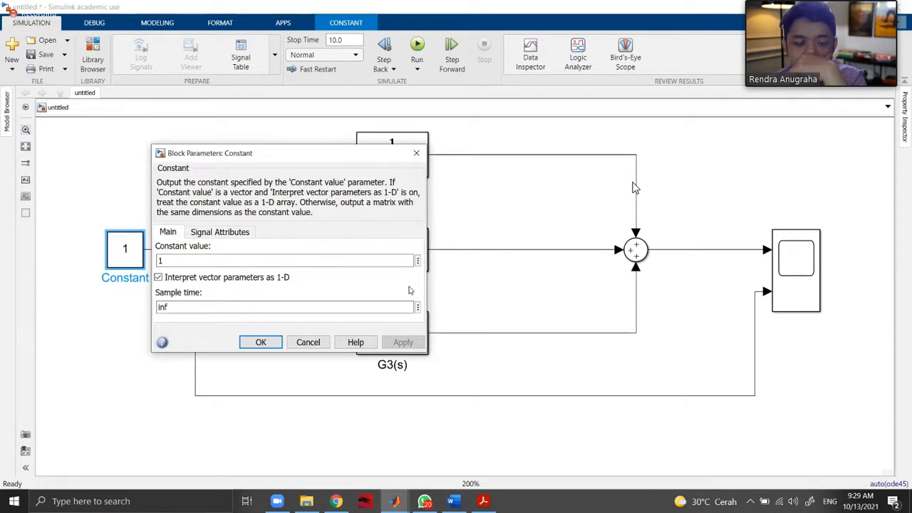
left_click(423, 154)
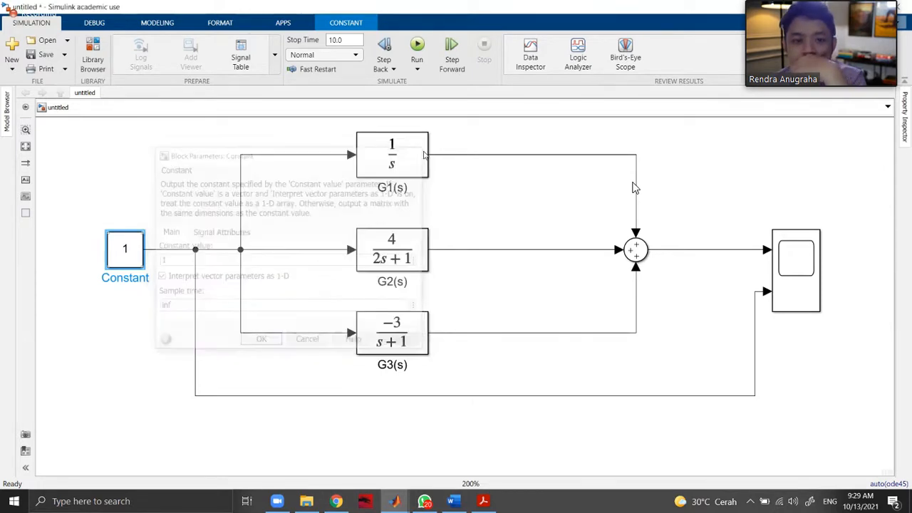
Run the simulation with the Constant input, view both signals in the Scope, and close its window.
left_click(535, 214)
left_click(419, 45)
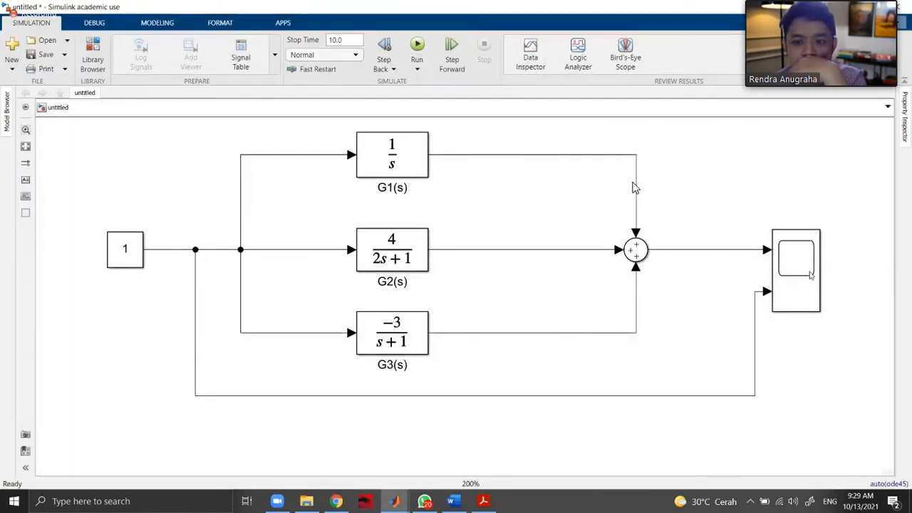
double_click(809, 275)
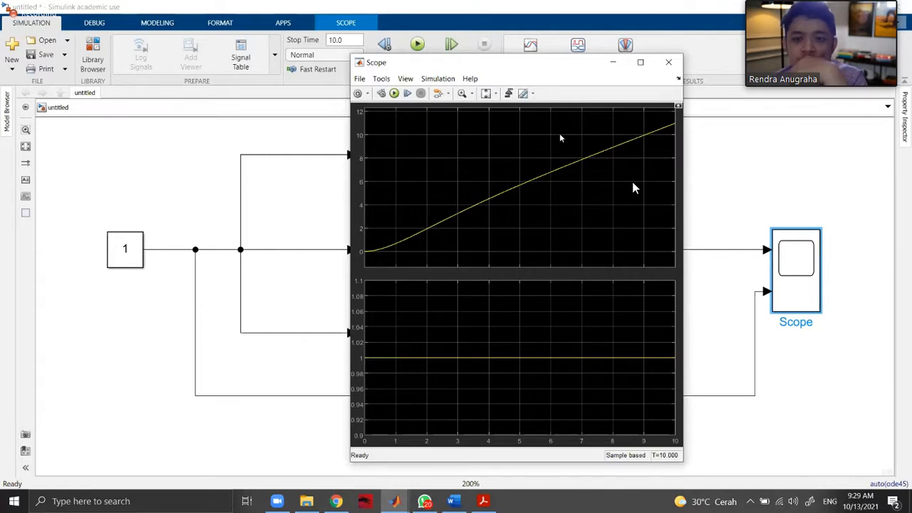
left_click(669, 62)
Delete the Constant block that feeds the G1, G2 and G3 branches.
left_click(126, 255)
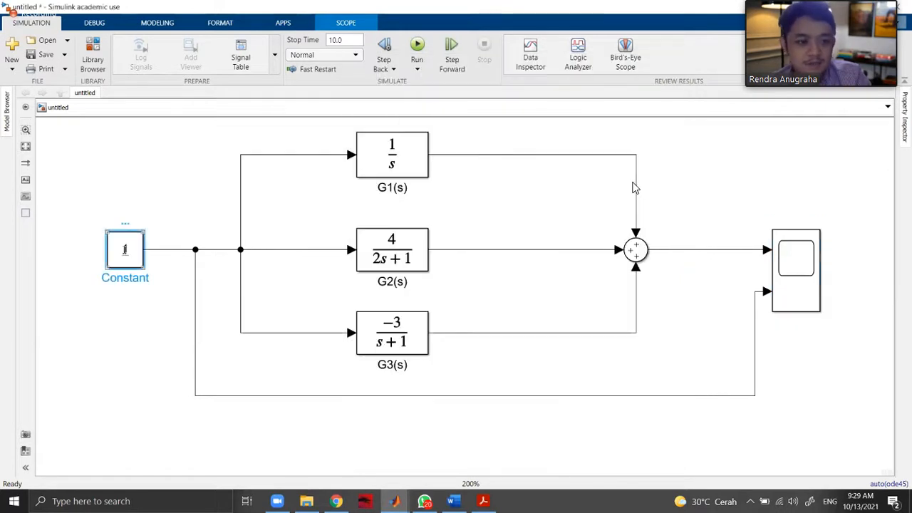
key("Delete")
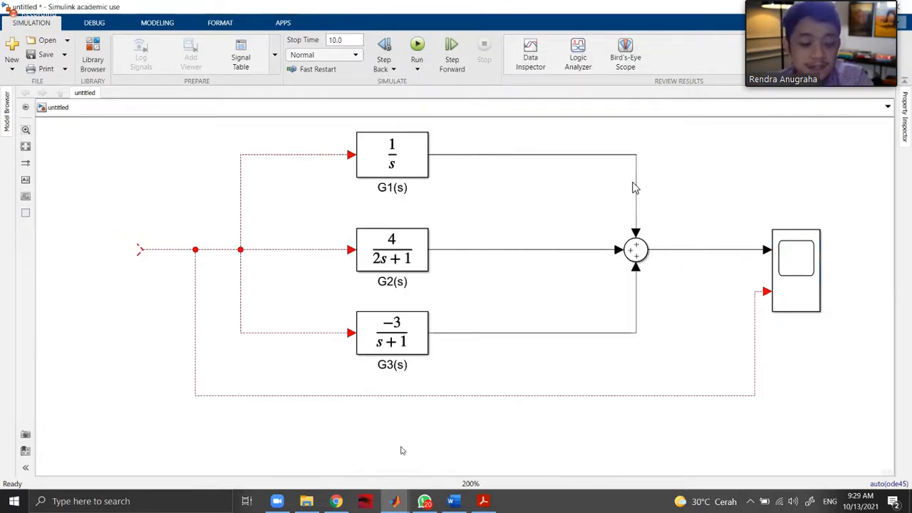
mouse_move(465, 507)
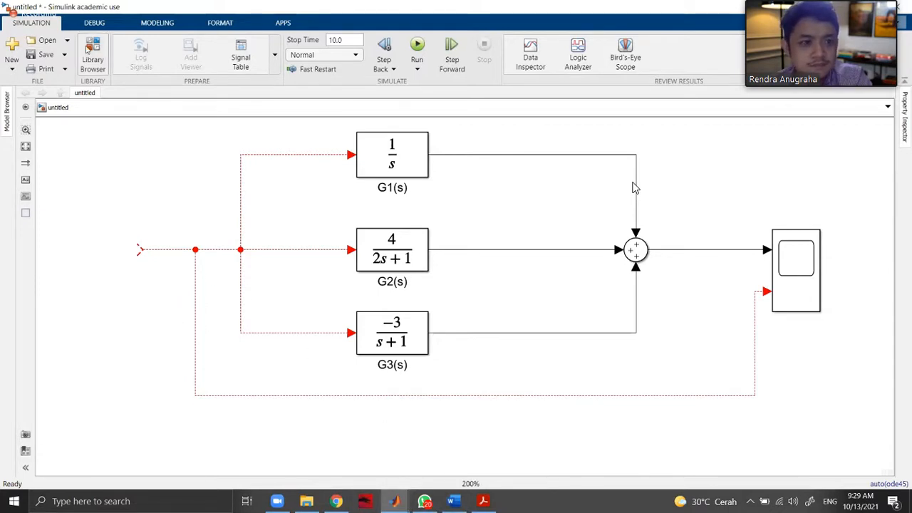
Browse the Continuous, Dashboard and Commonly Used Blocks libraries, and place a Sum block at the open end of the input line.
left_click(92, 60)
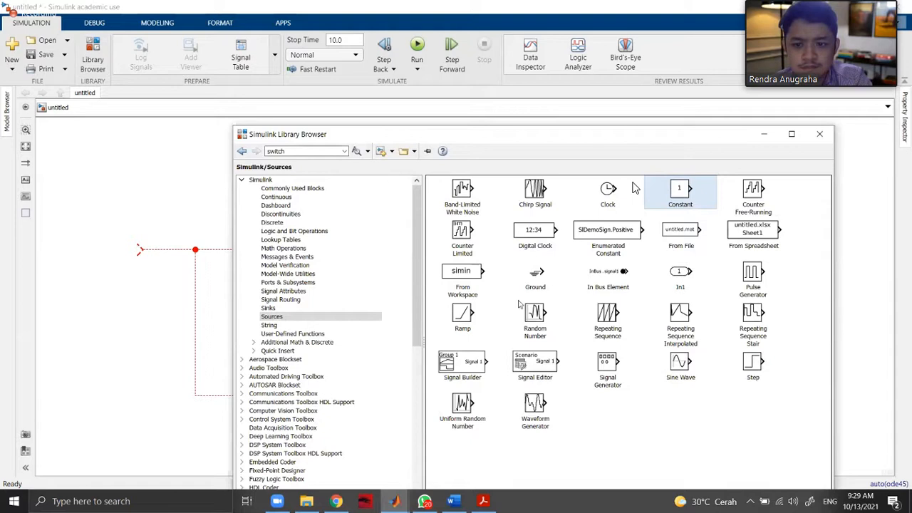
left_click(281, 197)
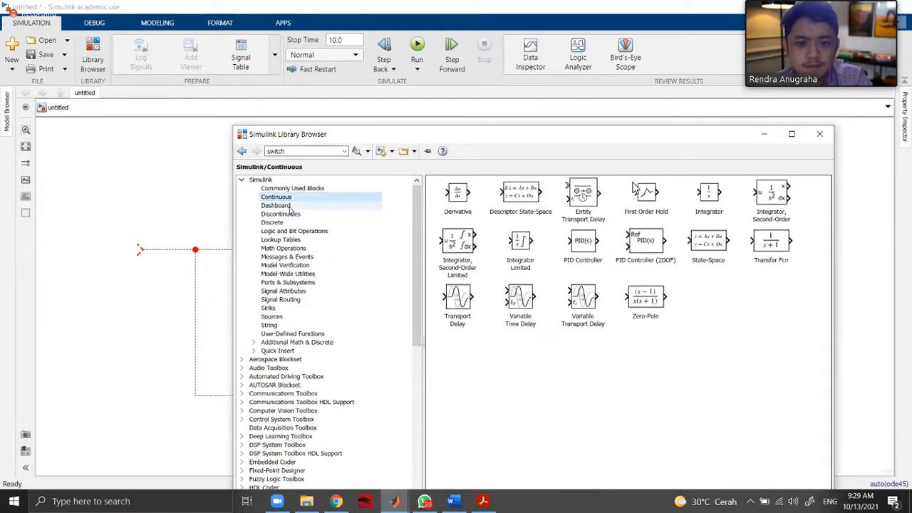
left_click(276, 206)
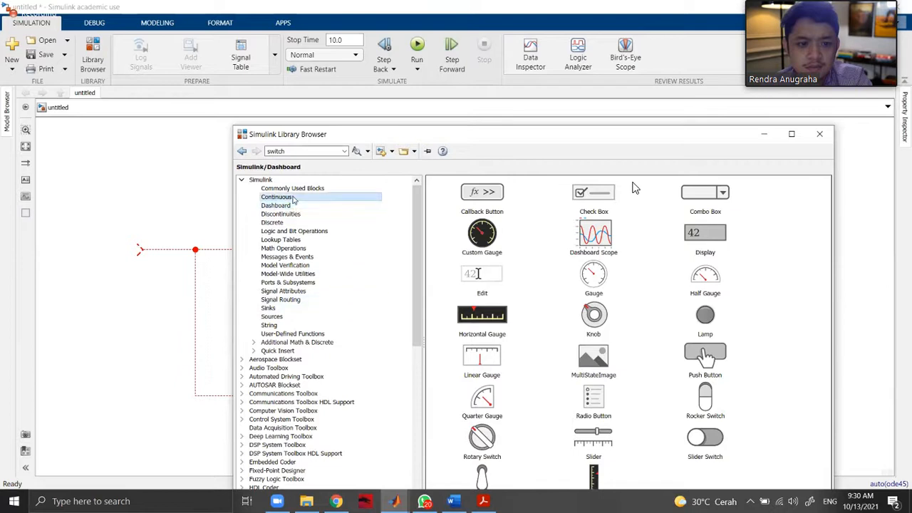
left_click(291, 199)
left_click(295, 190)
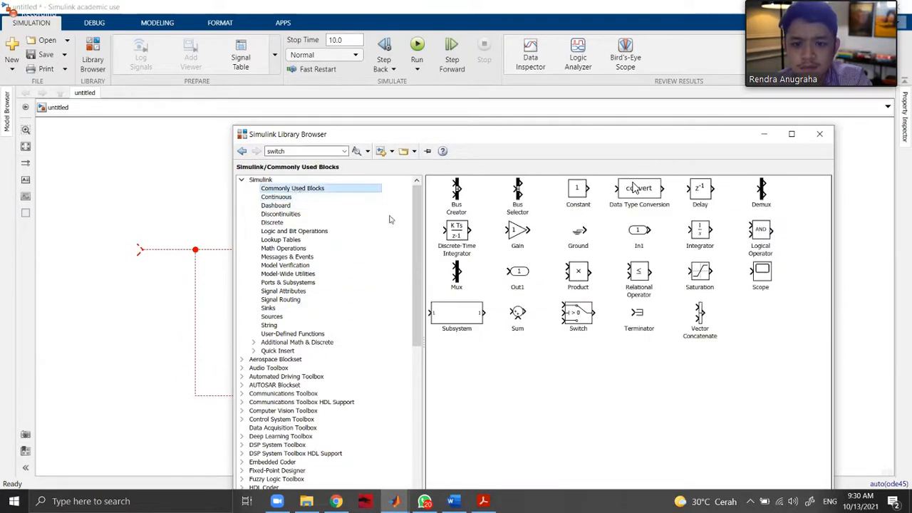
left_click_drag(520, 319, 131, 255)
left_click(182, 260)
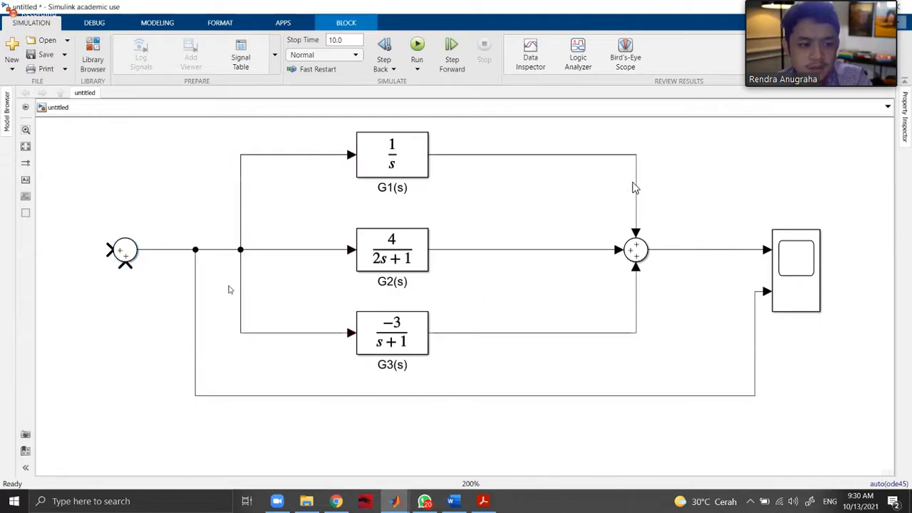
Check the Tugas 6 problem statement and place a Step block from the Sources library in front of the input Sum block.
key("alt+Tab")
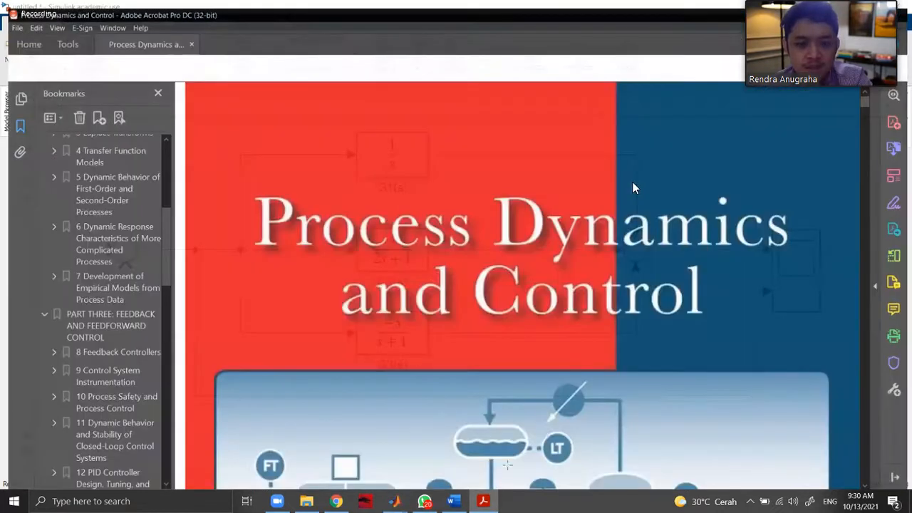
key("alt+Tab")
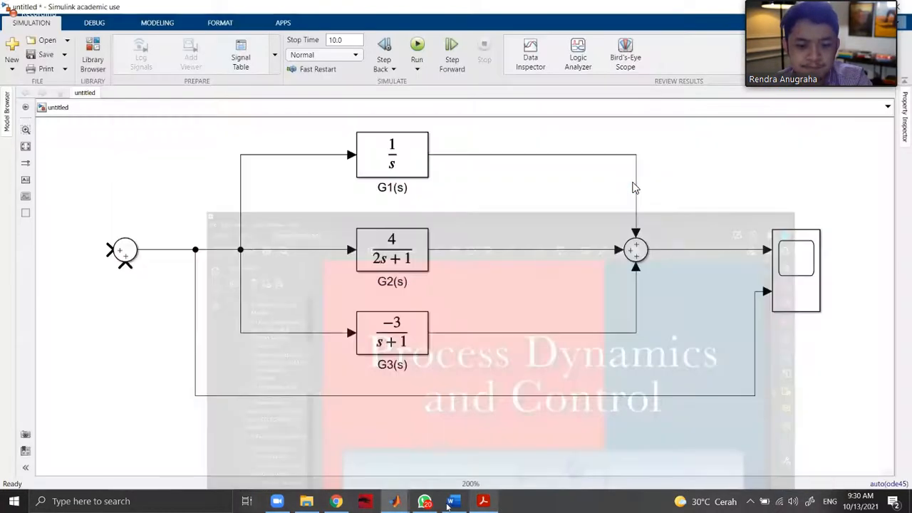
key("alt+Tab")
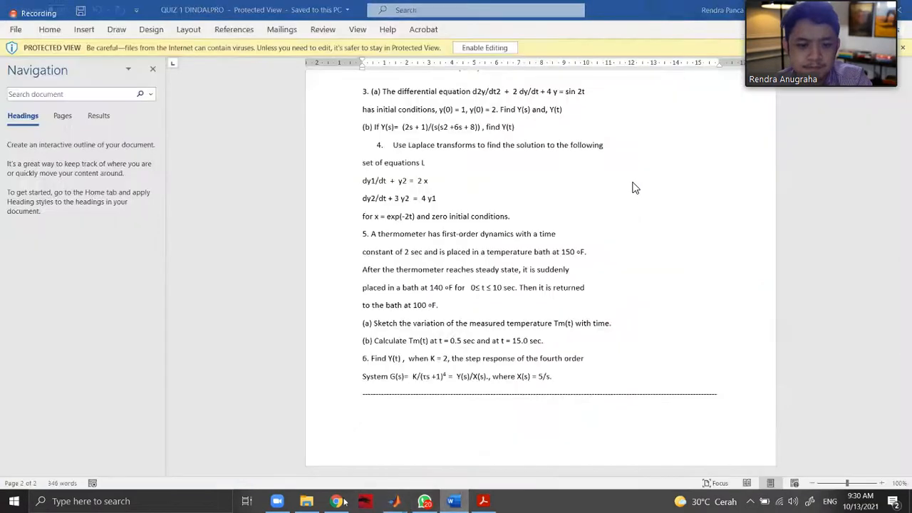
key("alt+Tab")
key("alt+Tab")
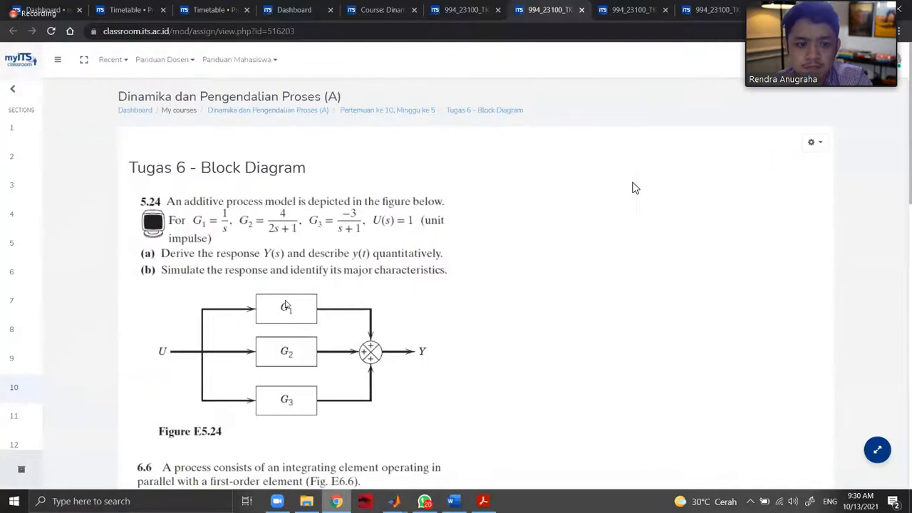
key("alt+Tab")
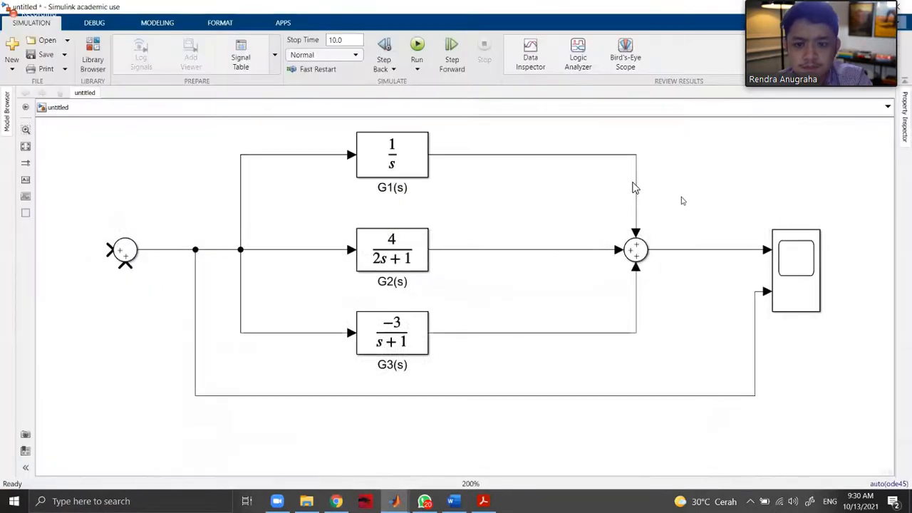
key("alt+Tab")
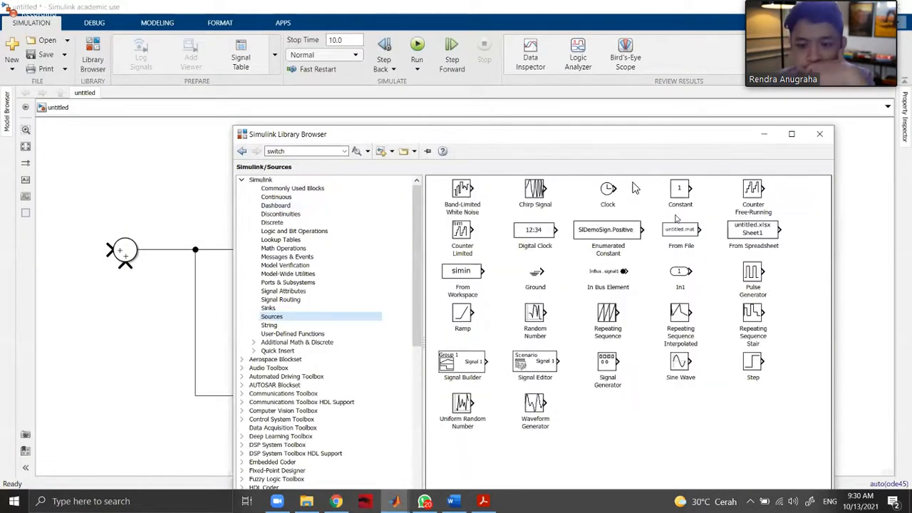
left_click_drag(713, 367, 67, 251)
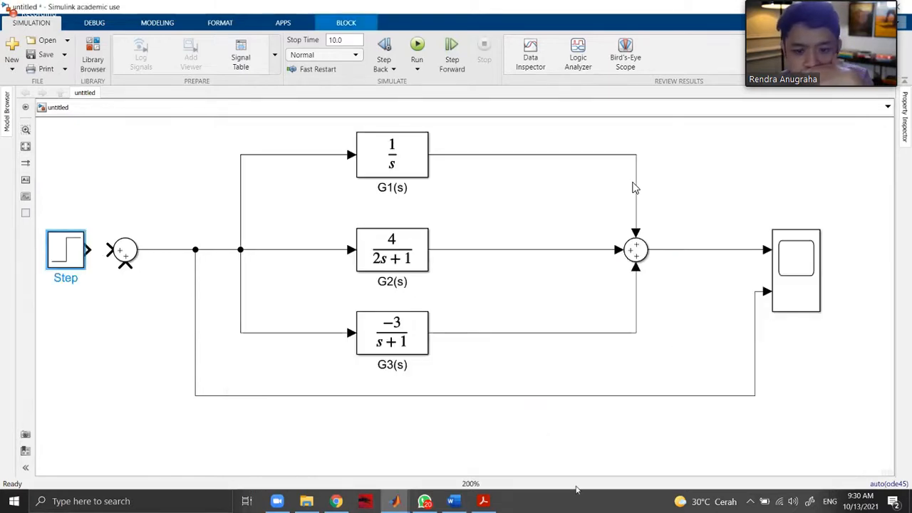
left_click(423, 440)
scroll(424, 437, "down", 2)
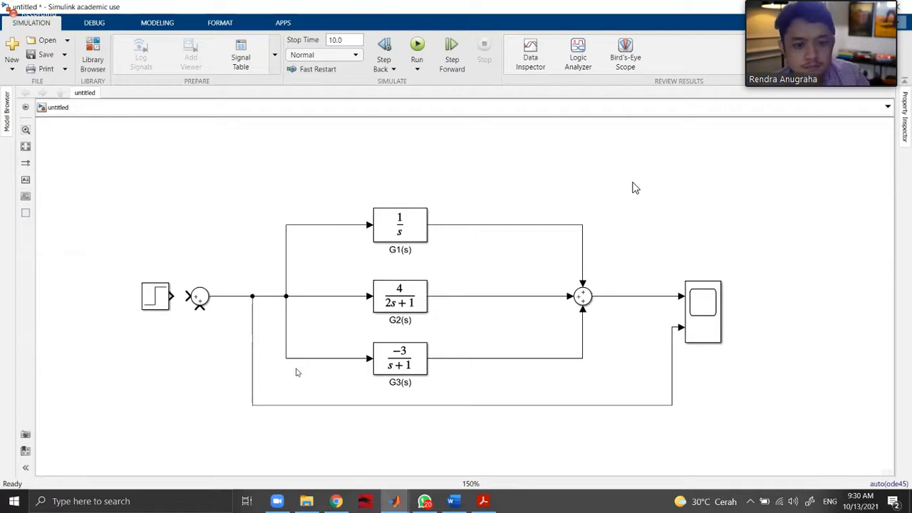
Add a second Step block below the first, with its step time set to 1.1 and its final value to -1.
left_click(483, 500)
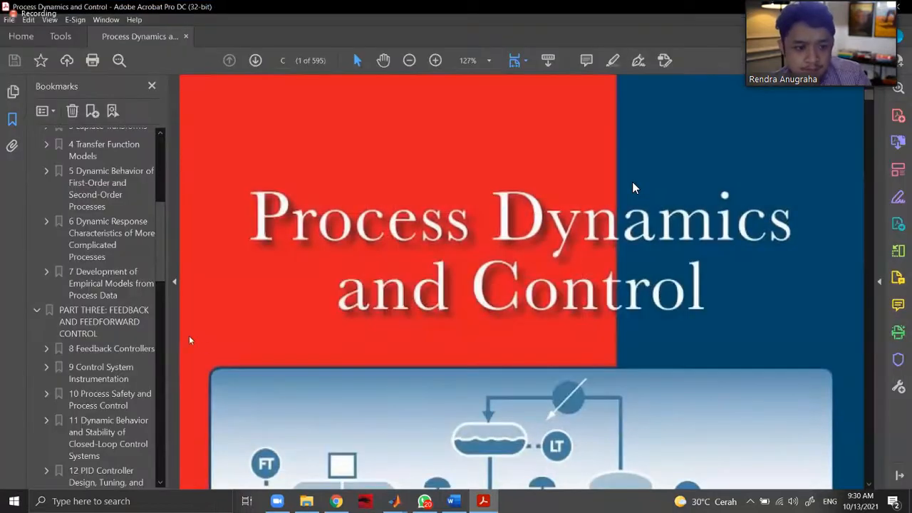
mouse_move(483, 501)
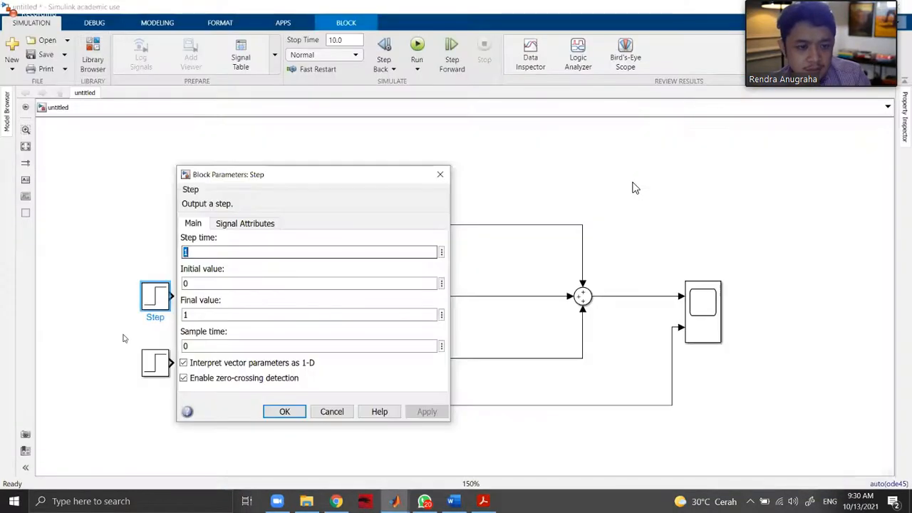
double_click(156, 372)
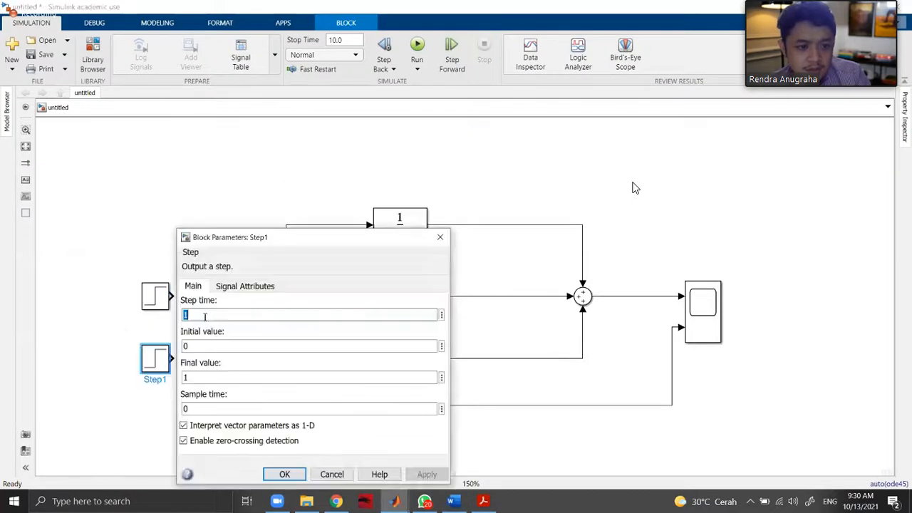
left_click(202, 315)
type(".1")
key("Tab")
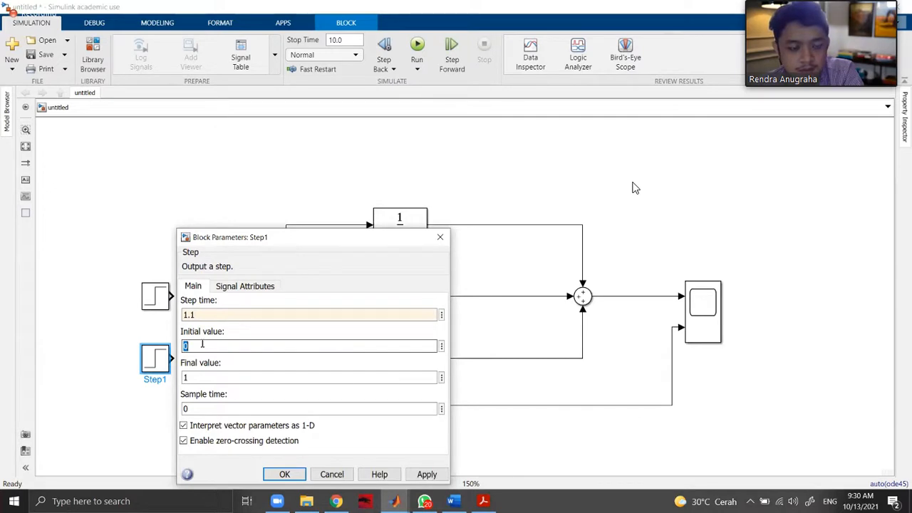
double_click(184, 377)
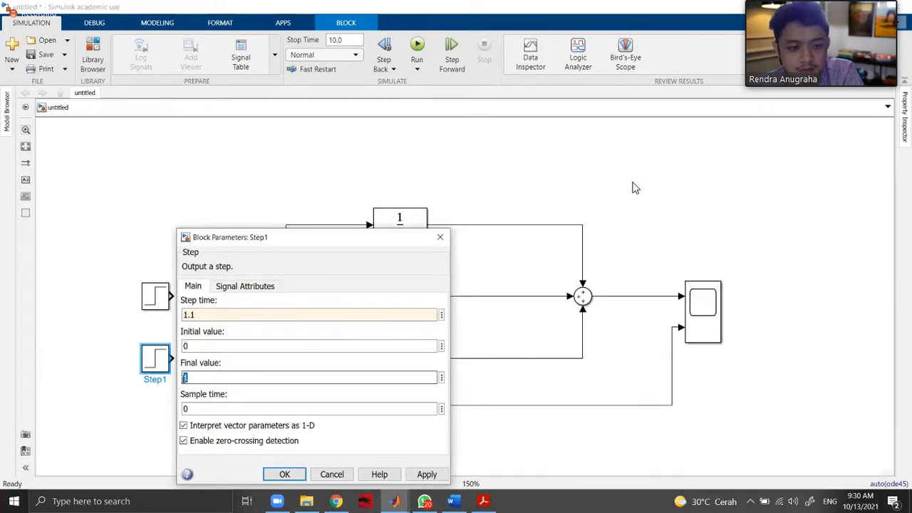
left_click(183, 378)
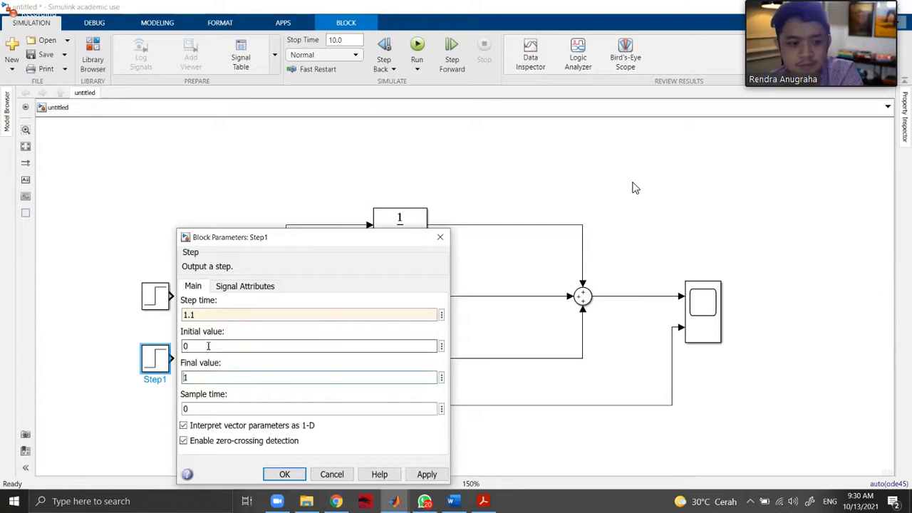
type("-")
left_click(285, 474)
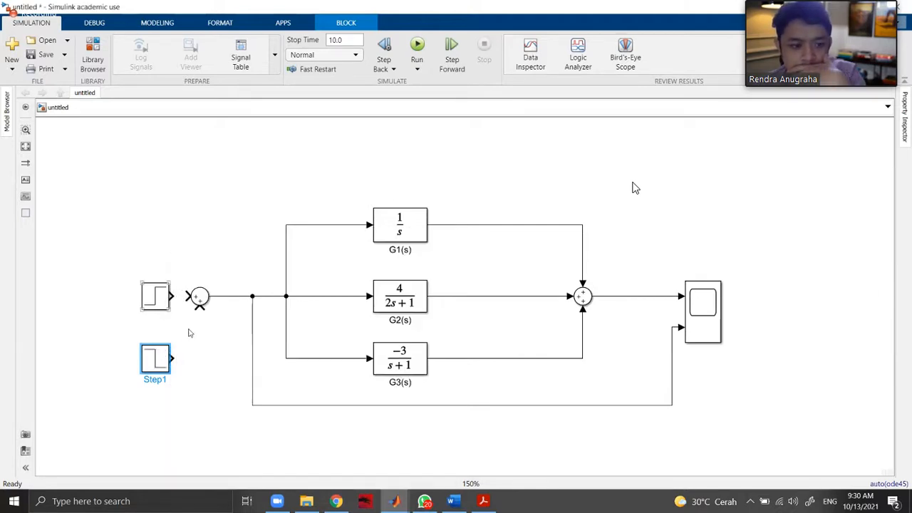
Wire both Step blocks into the input Sum block, and run the simulation to view both signals in the Scope.
left_click(178, 360)
left_click(197, 305)
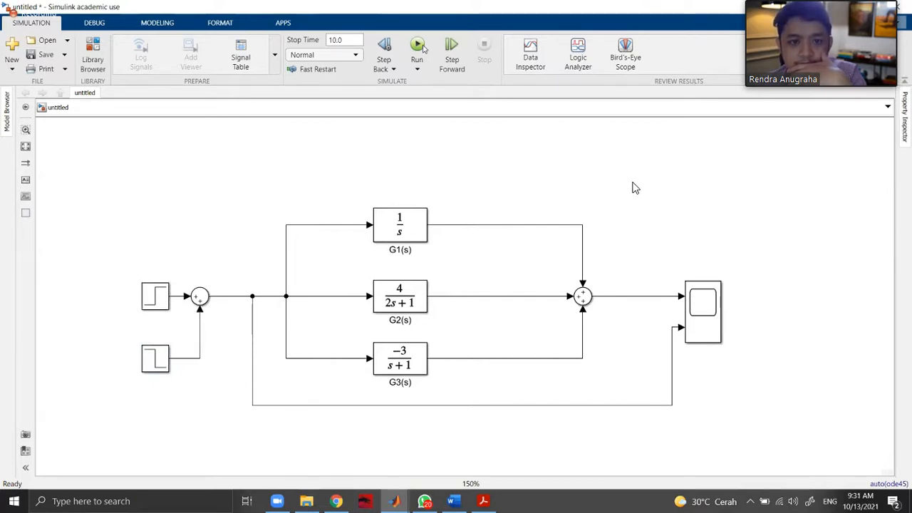
double_click(704, 308)
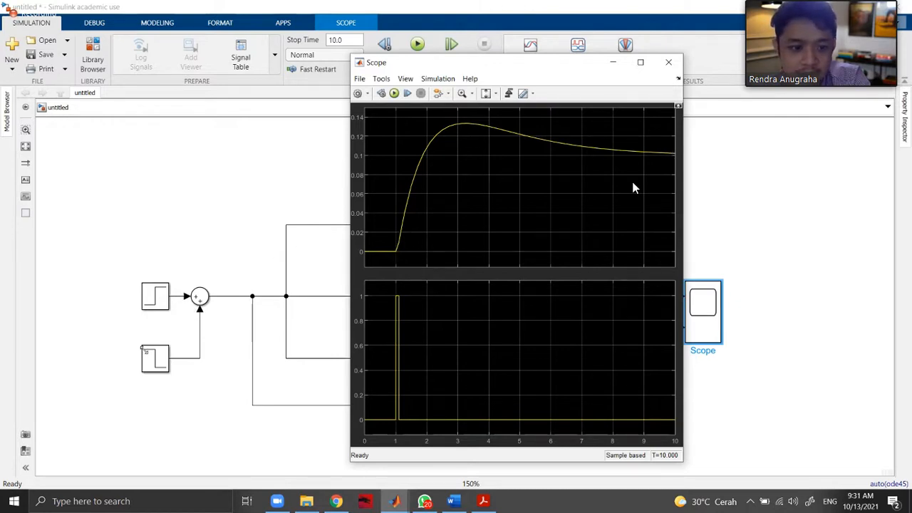
left_click(669, 63)
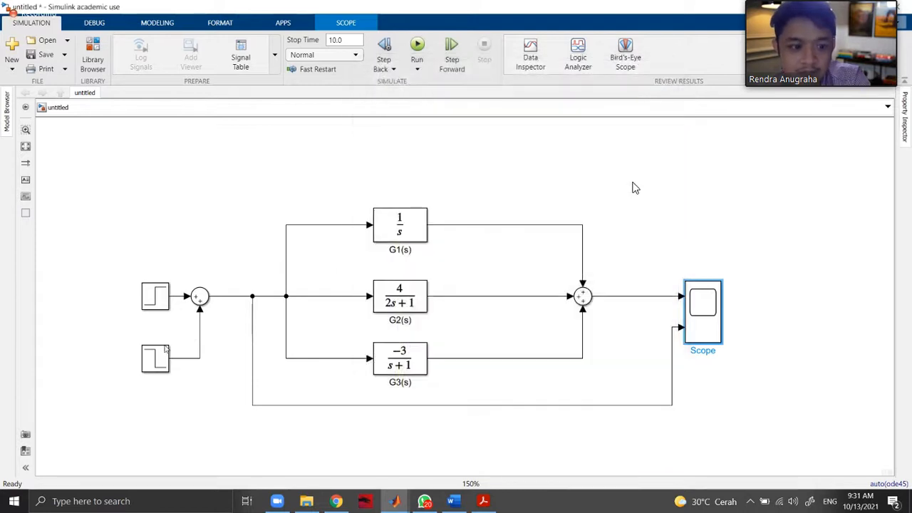
Set the step time of the lower Step block to 1.0001 and apply the change.
double_click(162, 352)
left_click(193, 314)
type("00")
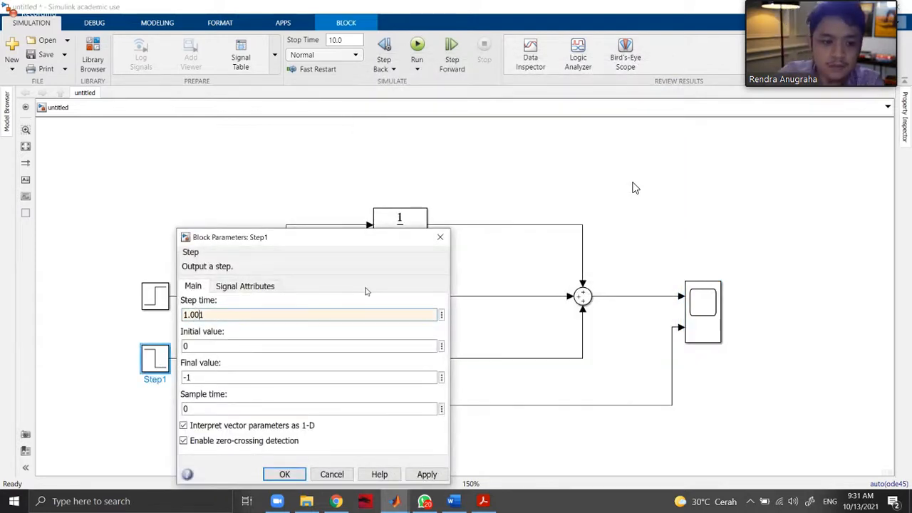
type("0")
left_click(427, 475)
left_click(284, 473)
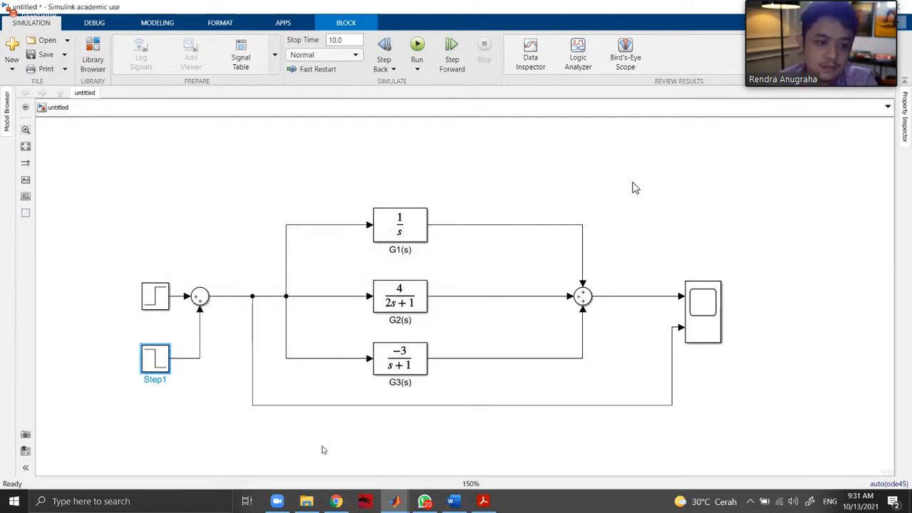
Rerun the simulation with the narrower pulse and open the Scope to view the response and the input.
left_click(322, 448)
left_click(417, 48)
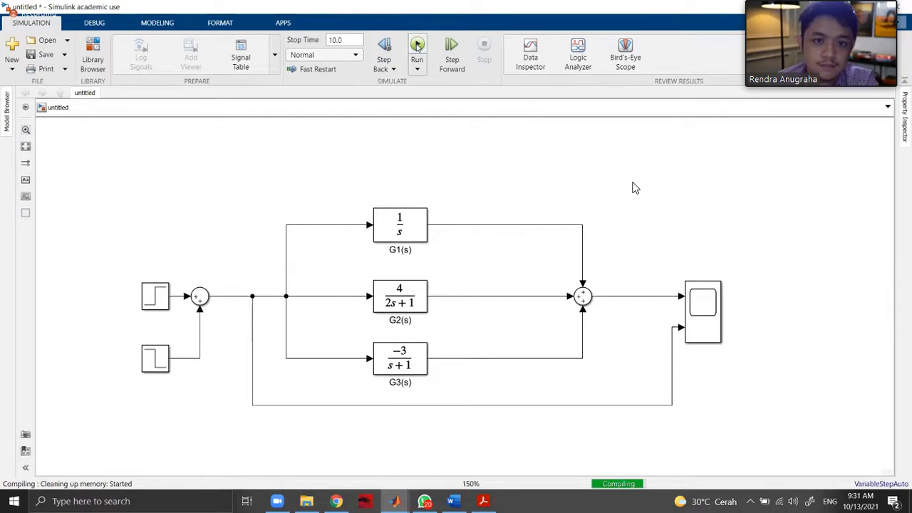
double_click(705, 317)
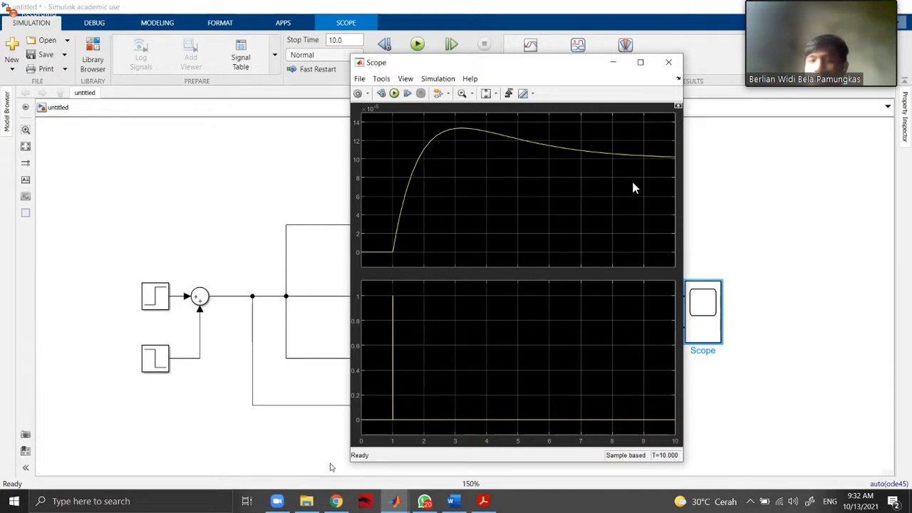
Check the Tugas 6 problem, and look up the unit impulse in the Chapter 3 Laplace transform table of the Process Dynamics and Control PDF.
left_click(337, 507)
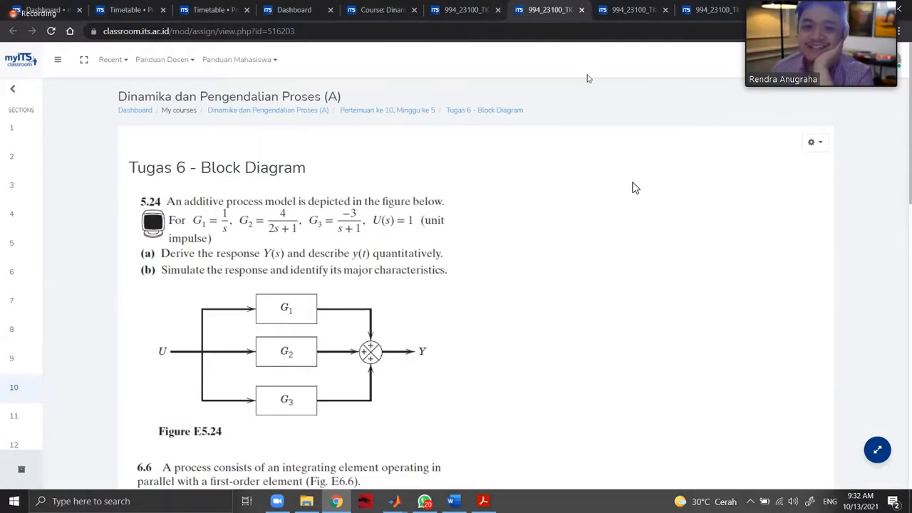
key("alt+Tab")
left_click(114, 292)
scroll(539, 299, "down", 5)
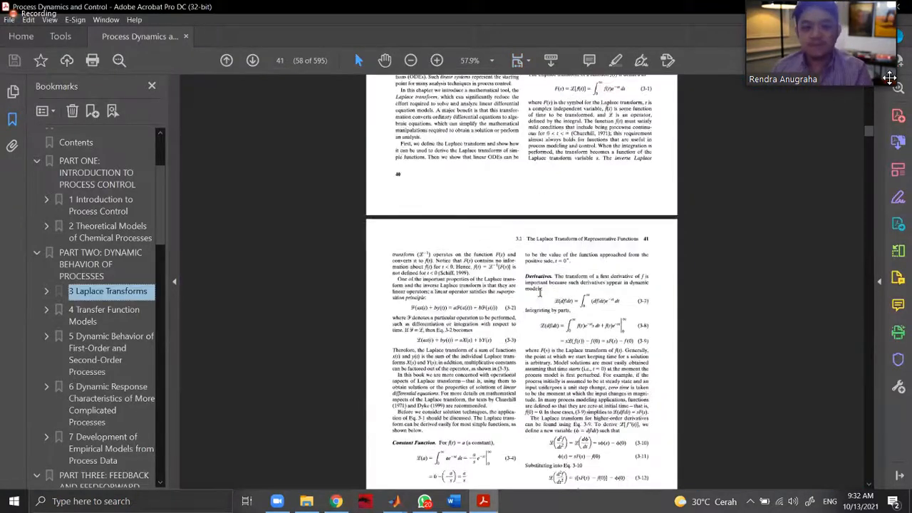
scroll(539, 288, "down", 2)
scroll(542, 270, "up", 1)
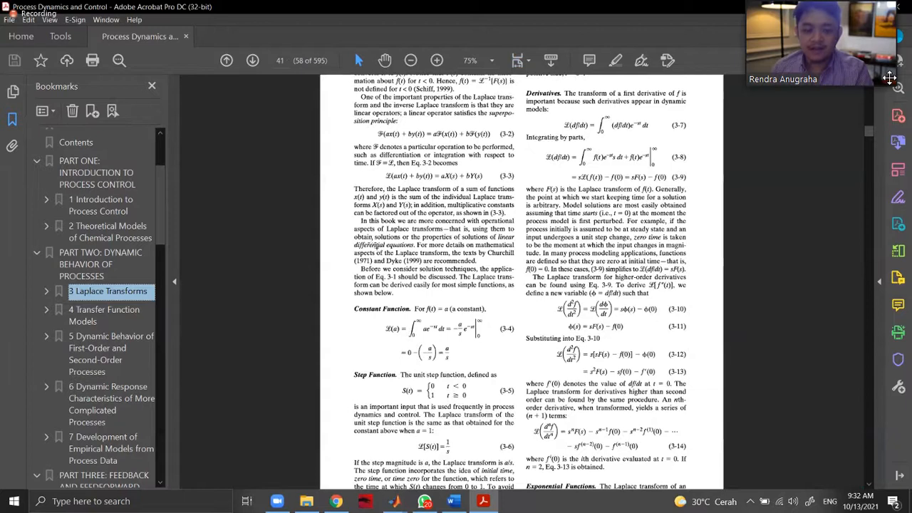
scroll(590, 271, "down", 5)
left_click(585, 229)
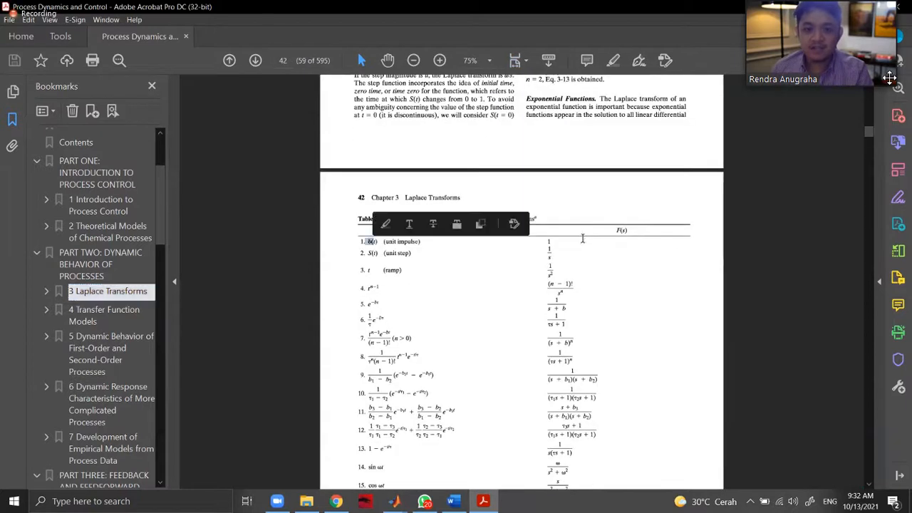
Look through the step and rectangular pulse functions in Chapter 3 to find the Impulse Function section on page 44.
scroll(581, 239, "up", 6)
scroll(578, 246, "down", 1)
scroll(578, 246, "up", 3)
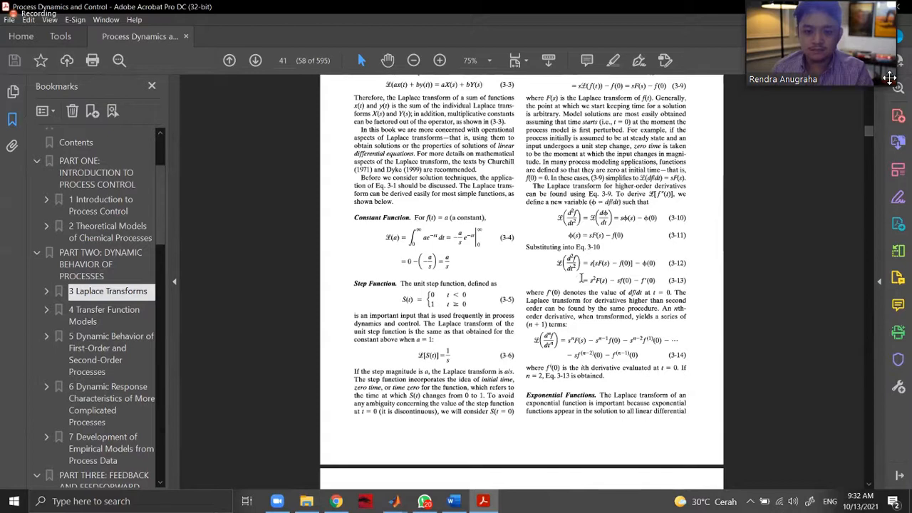
scroll(581, 279, "up", 4)
scroll(581, 271, "up", 1)
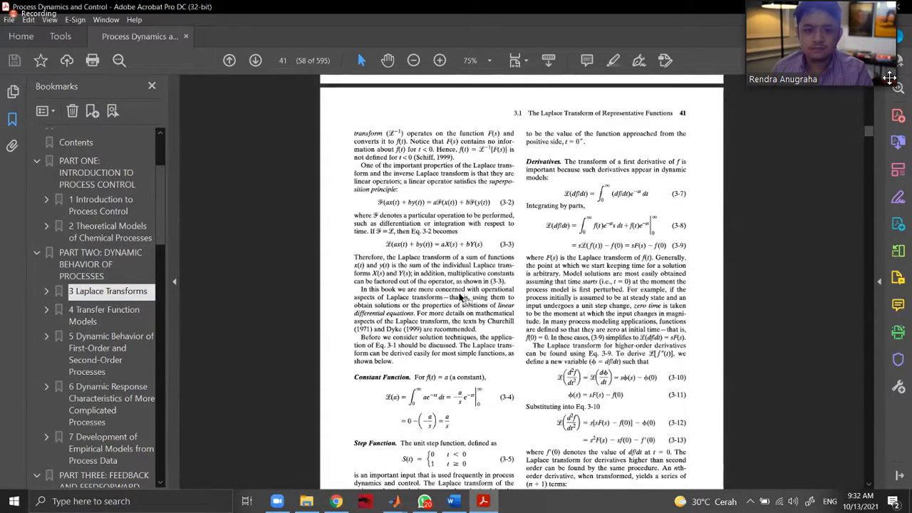
scroll(468, 301, "down", 10)
scroll(352, 300, "down", 10)
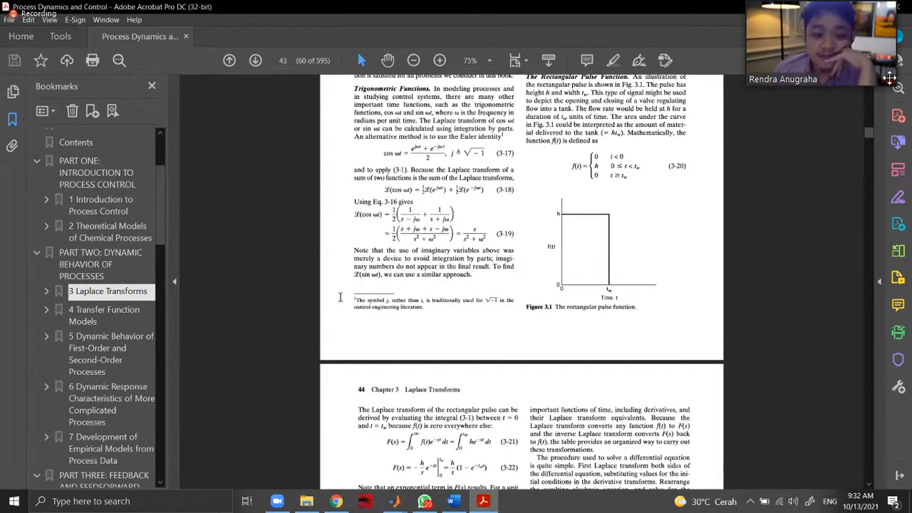
scroll(346, 299, "down", 10)
scroll(348, 302, "up", 3)
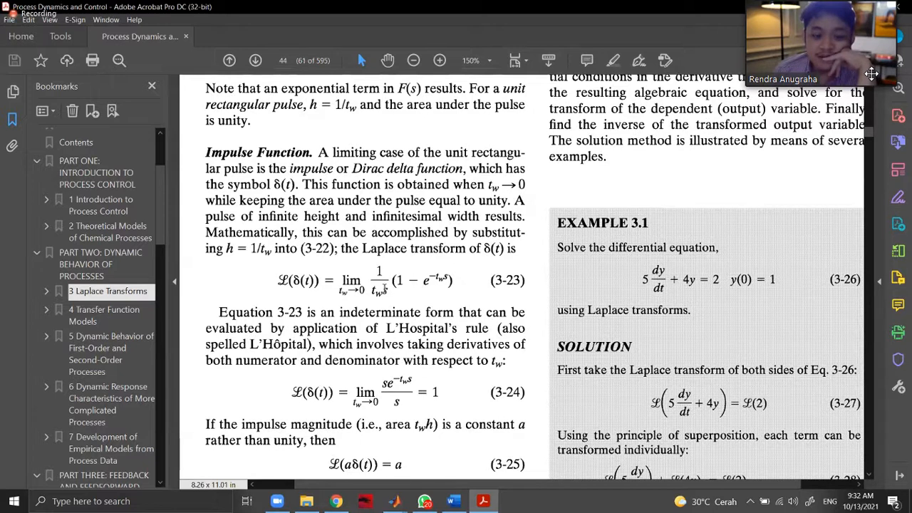
Examine the result of equation 3-24 and the Dirac delta function description, and return to the Simulink model.
double_click(436, 392)
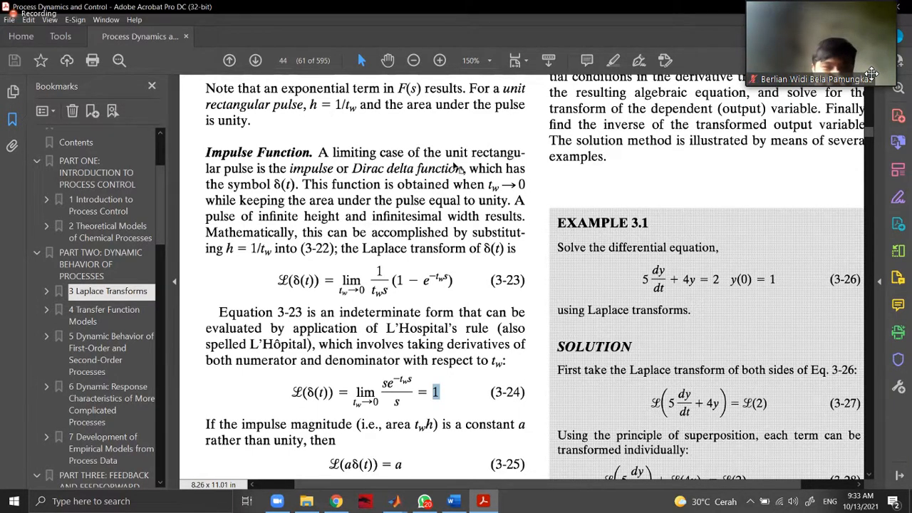
left_click_drag(352, 168, 463, 169)
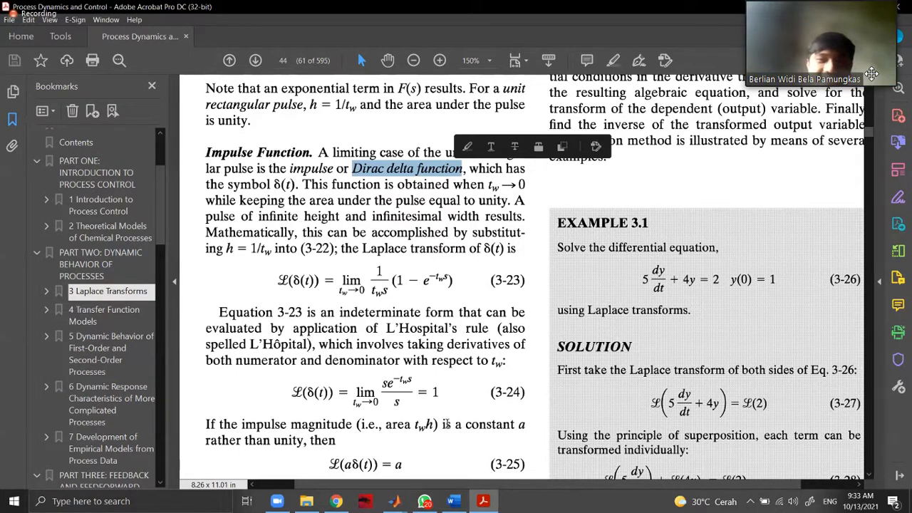
scroll(446, 424, "down", 2)
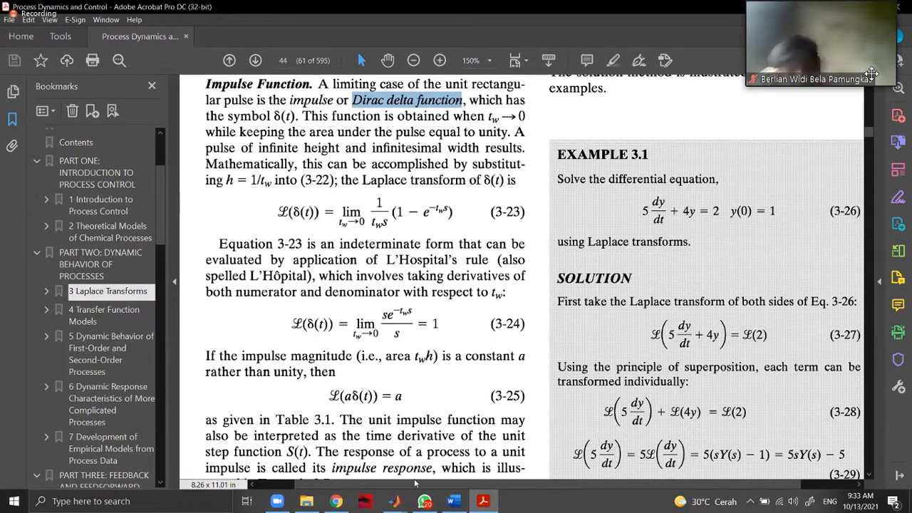
scroll(340, 454, "up", 3)
scroll(554, 330, "up", 10)
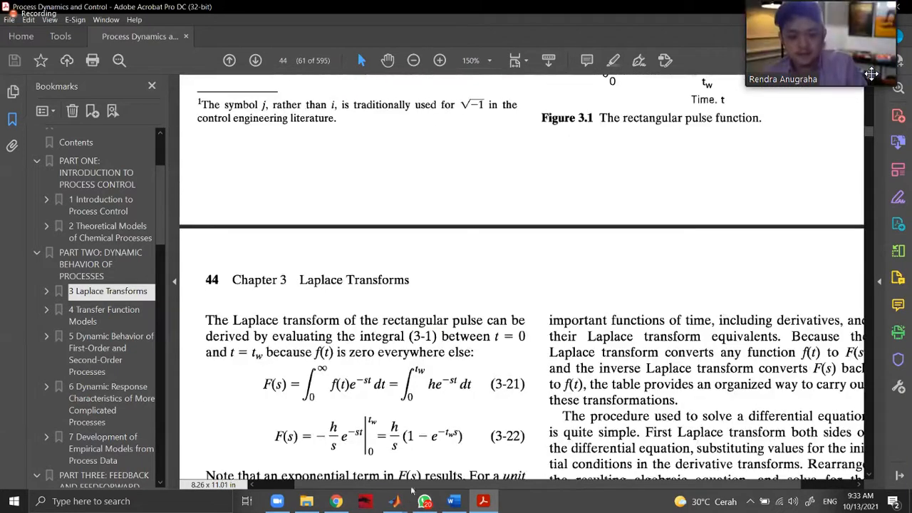
scroll(554, 329, "up", 1)
mouse_move(394, 501)
left_click(332, 452)
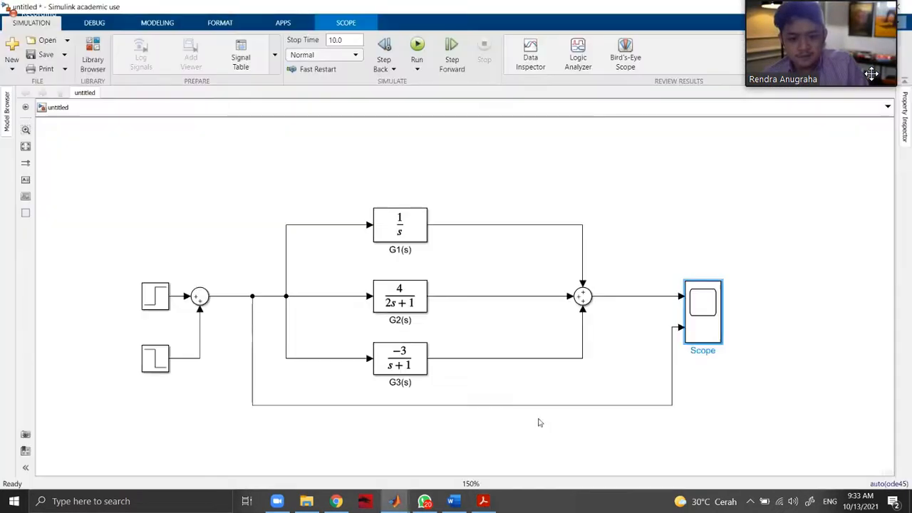
Reopen the Scope to check the narrow-pulse response and input, and close it.
left_click(578, 411)
left_click(537, 412)
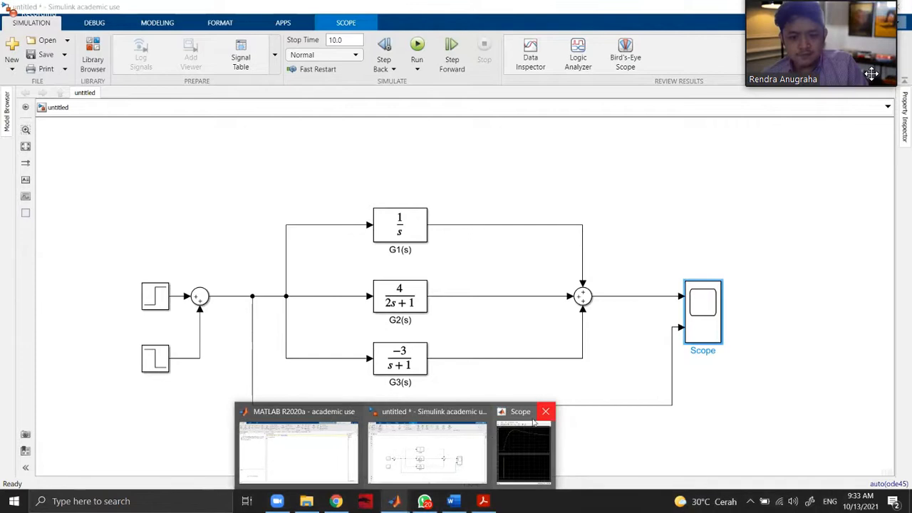
left_click(244, 360)
left_click(717, 321)
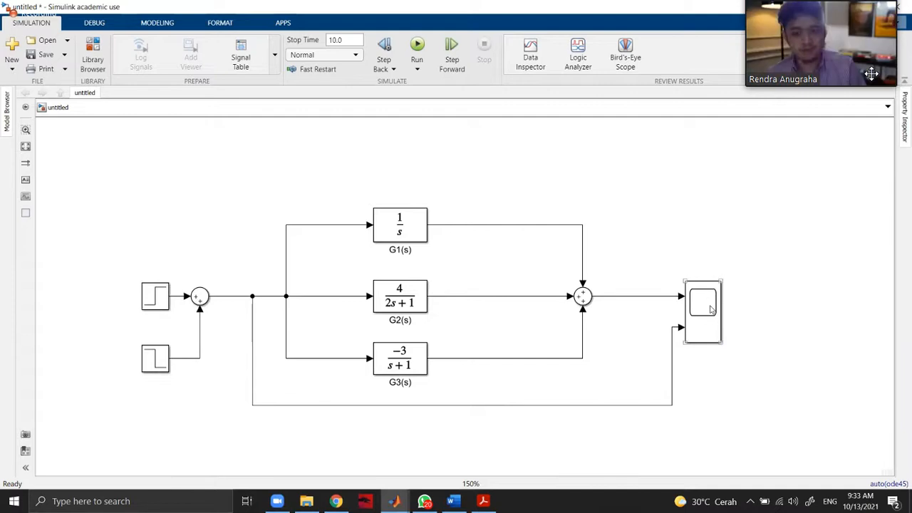
double_click(710, 307)
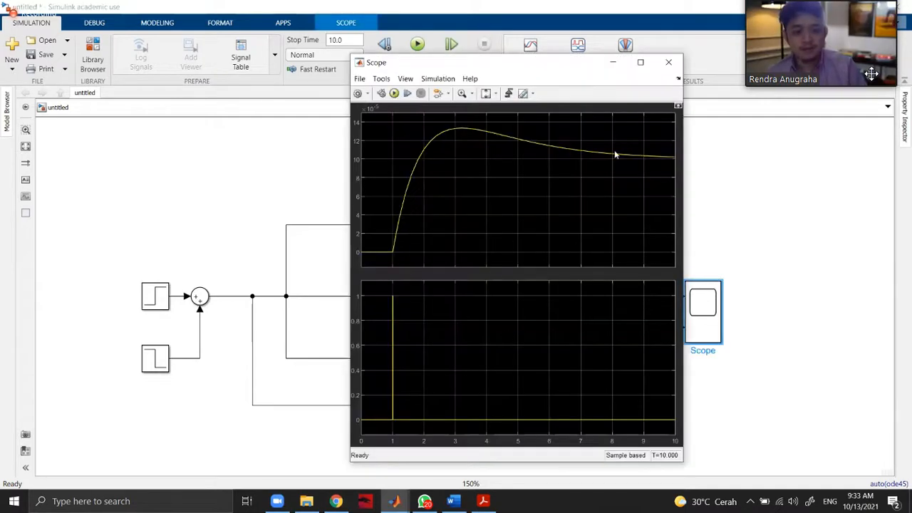
left_click(664, 65)
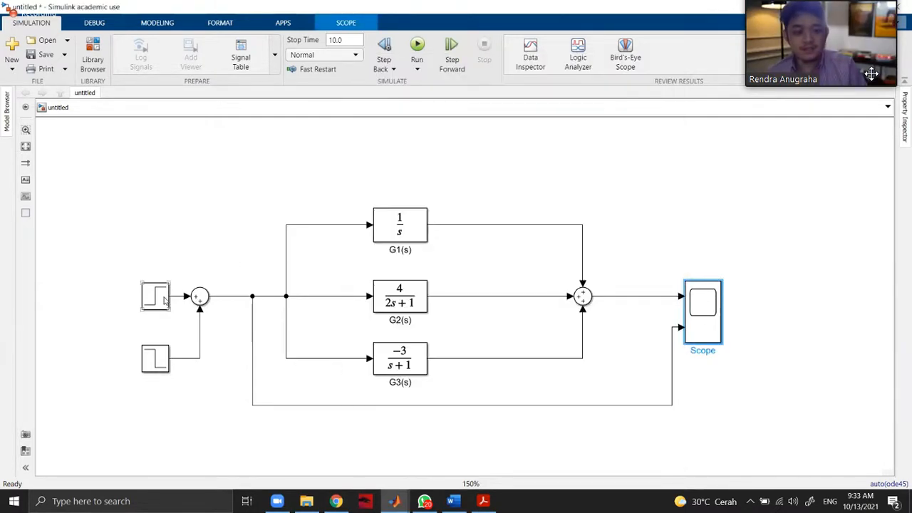
Move both Step blocks farther away from the input Sum block, leaving the negative step slightly lower.
left_click_drag(164, 301, 119, 300)
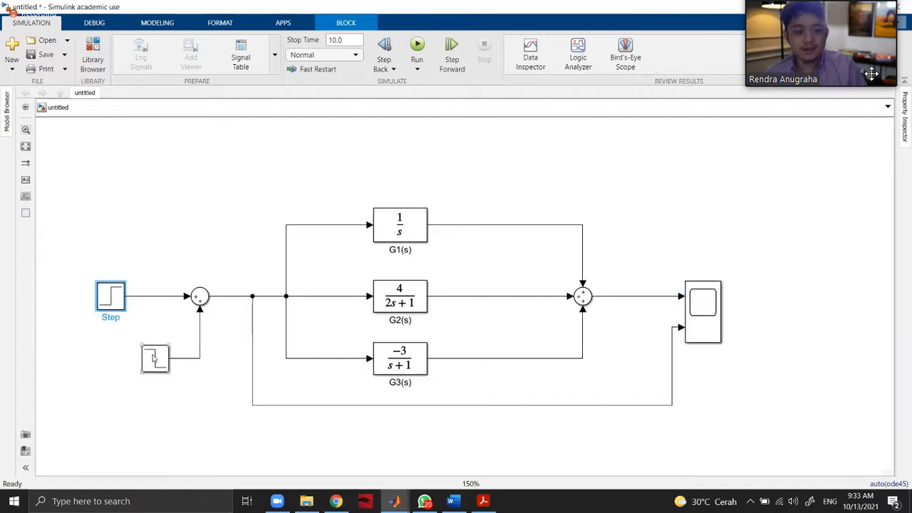
left_click_drag(155, 360, 110, 375)
left_click(150, 329)
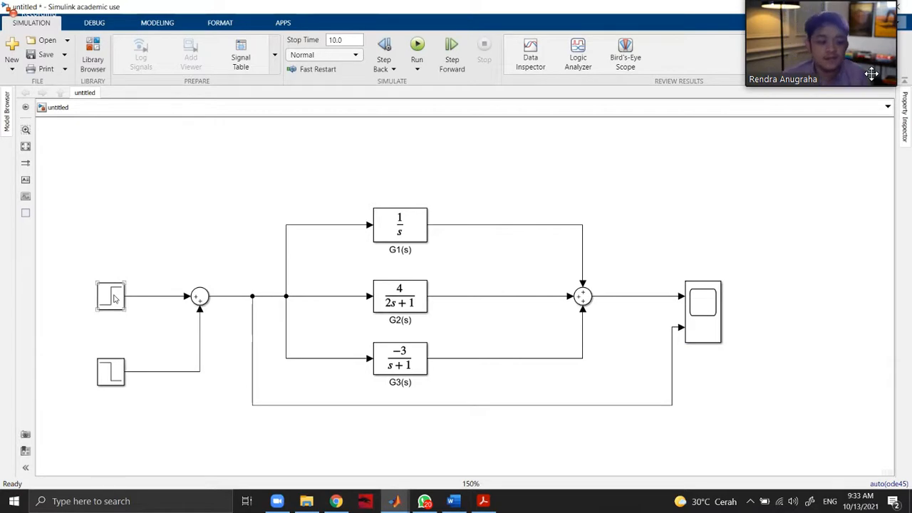
Check the positive Step block's parameters, and set the step time of the Step1 block to 3.
double_click(114, 299)
double_click(150, 251)
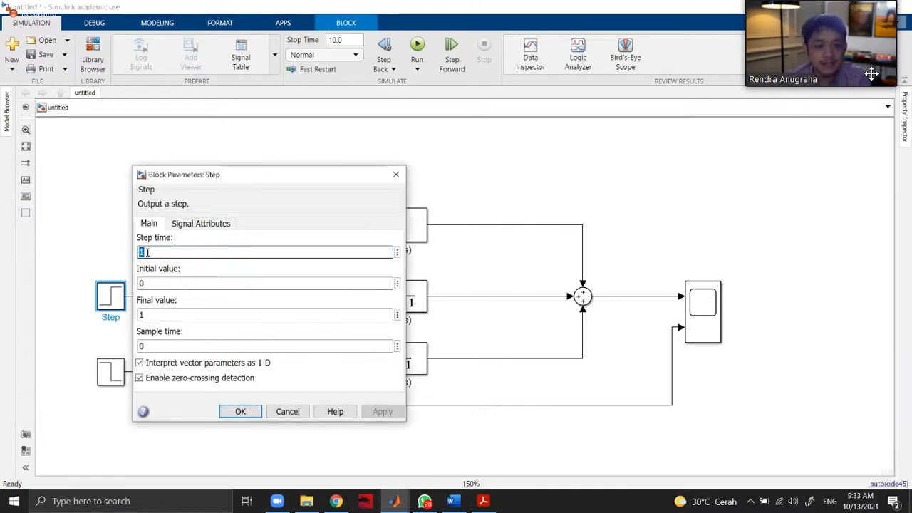
left_click(143, 252)
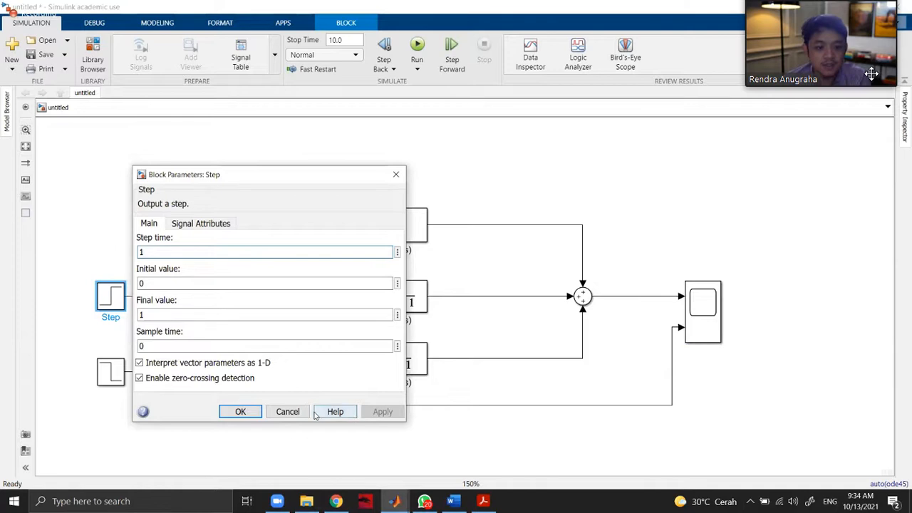
left_click(397, 176)
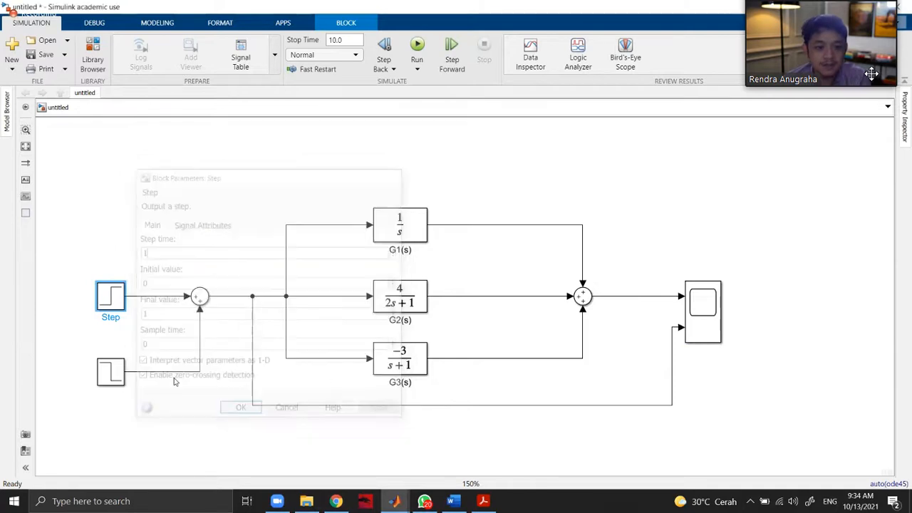
double_click(110, 370)
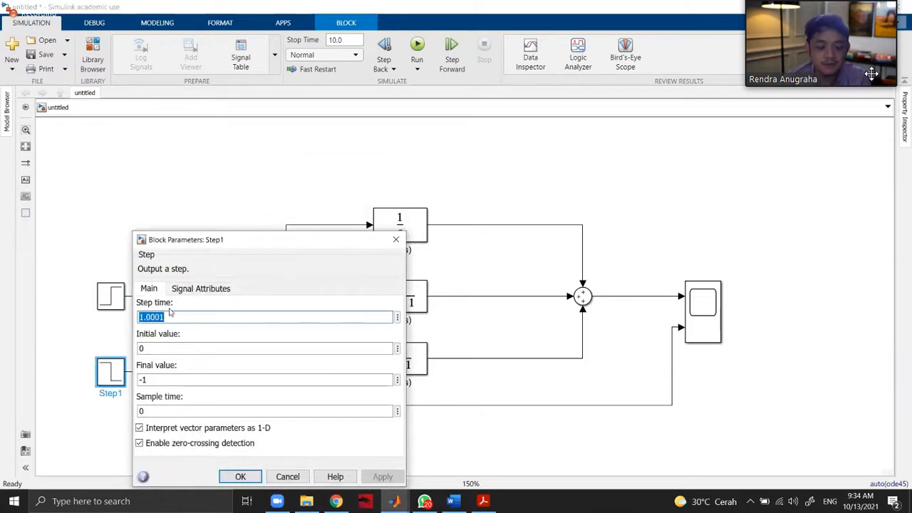
type("3")
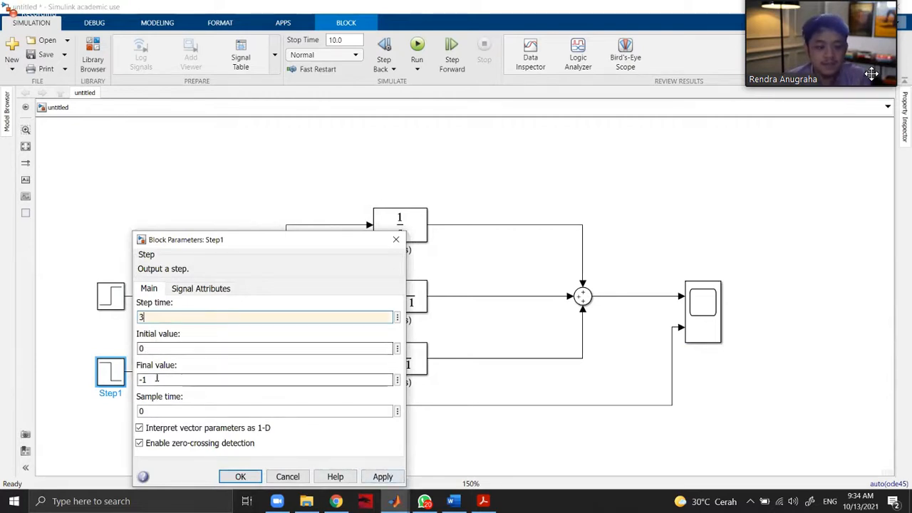
left_click(382, 477)
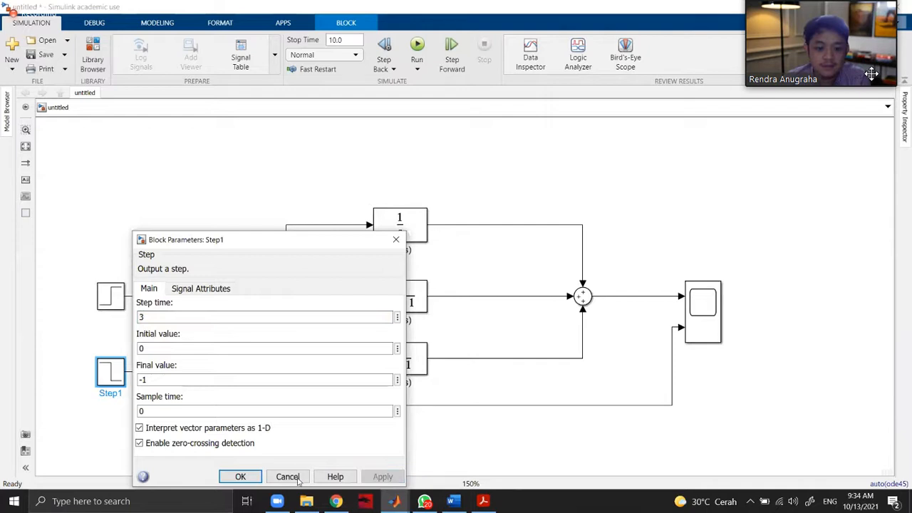
left_click(241, 476)
Review the step time and the initial and final values of both Step blocks.
double_click(111, 298)
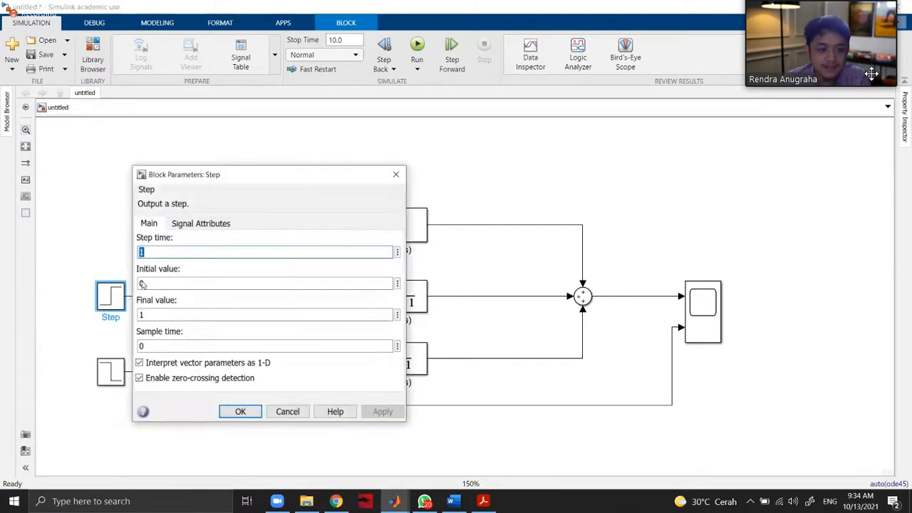
left_click(241, 411)
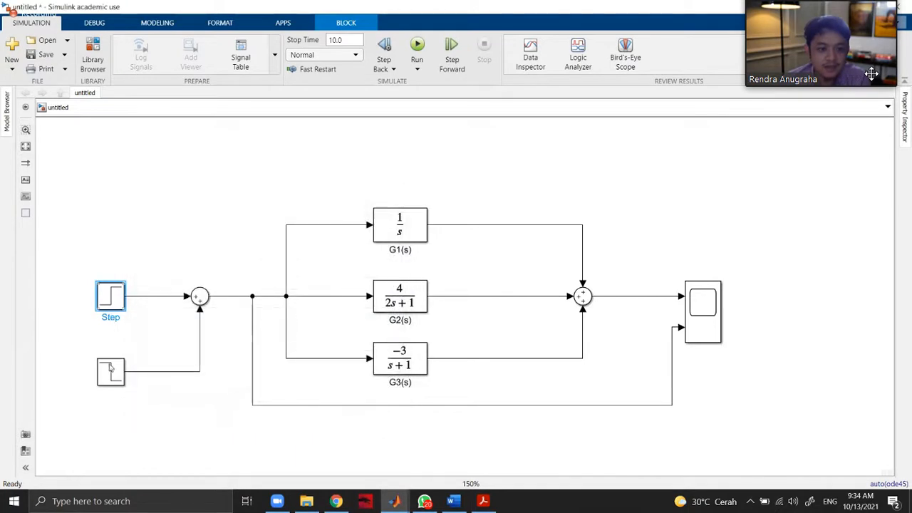
double_click(111, 370)
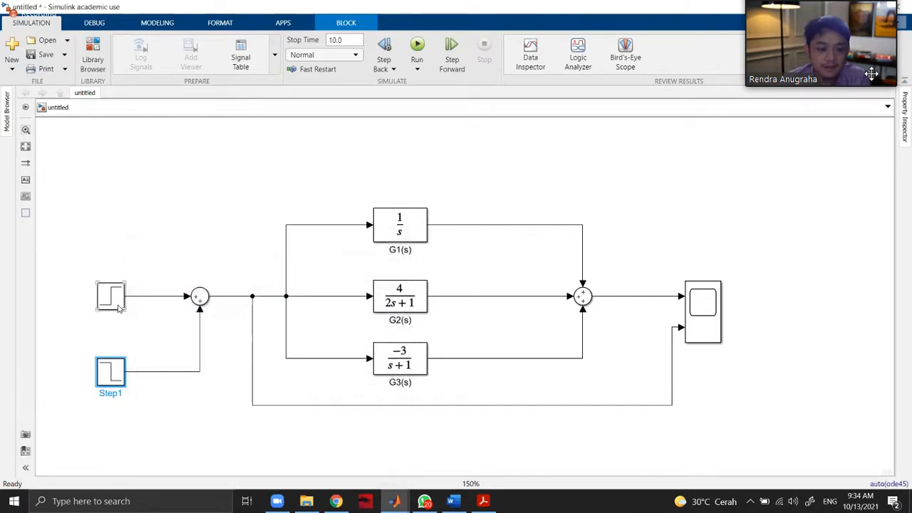
double_click(111, 297)
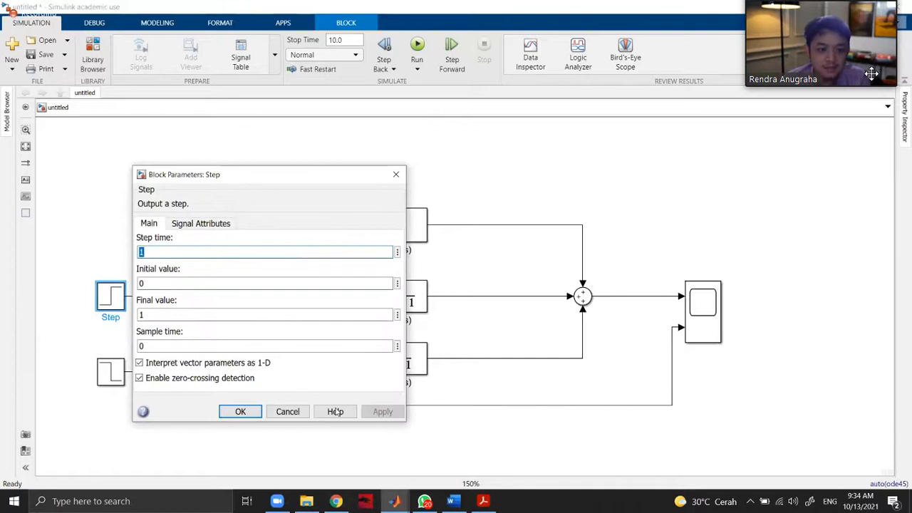
left_click(239, 411)
double_click(113, 374)
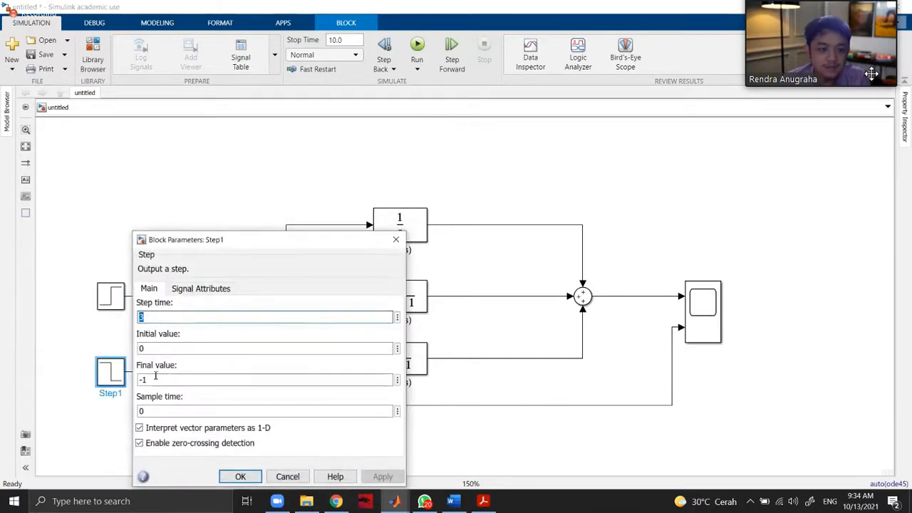
left_click(240, 476)
left_click(137, 299)
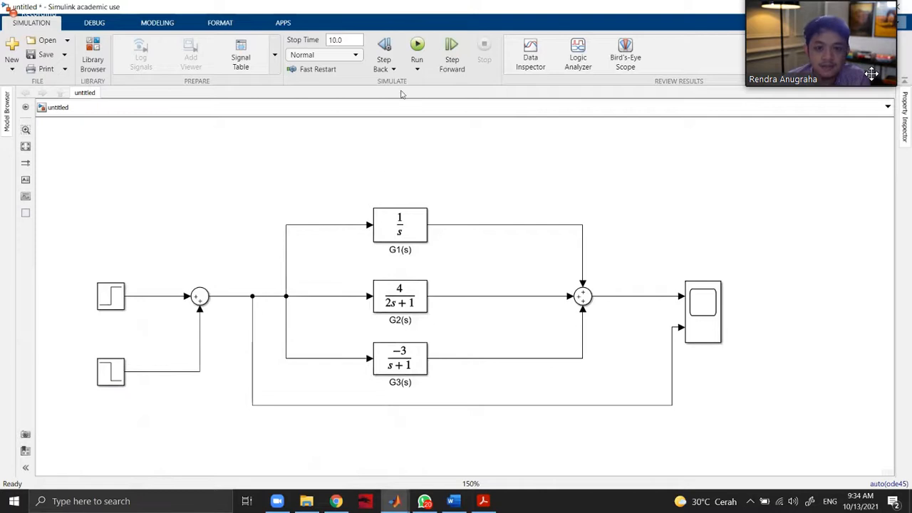
Run the simulation with the wider rectangular pulse and view the response and input in the Scope.
left_click(418, 46)
double_click(704, 311)
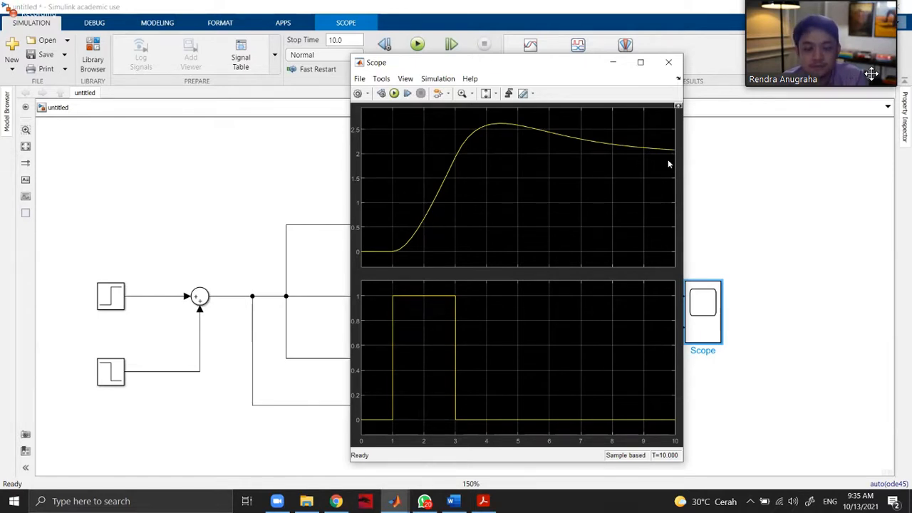
left_click(670, 63)
Set the final value of the first Step block to 2, and check the parameters of Step1.
double_click(110, 297)
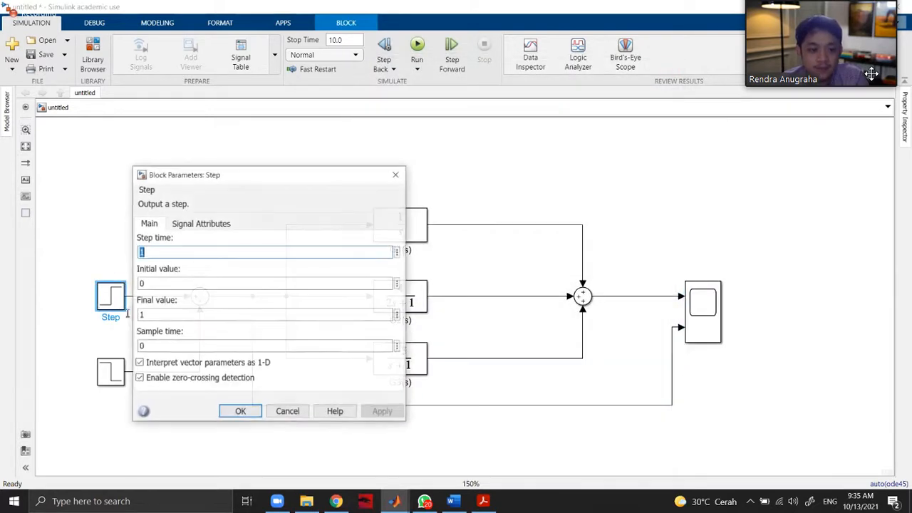
double_click(157, 314)
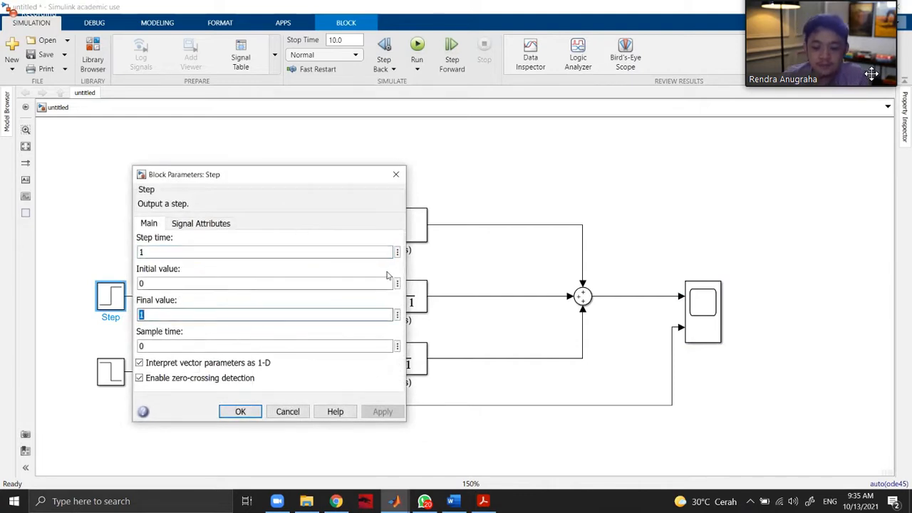
type("2")
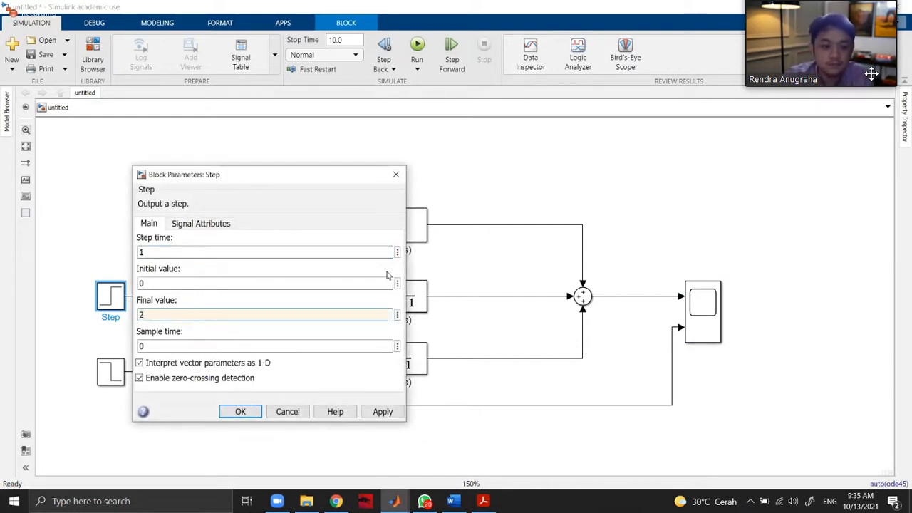
left_click(384, 413)
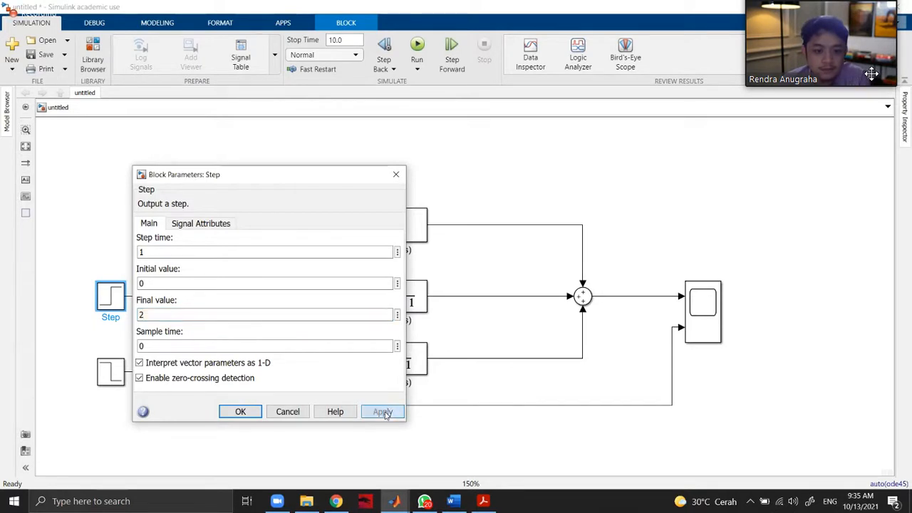
left_click(229, 409)
left_click(125, 395)
double_click(112, 372)
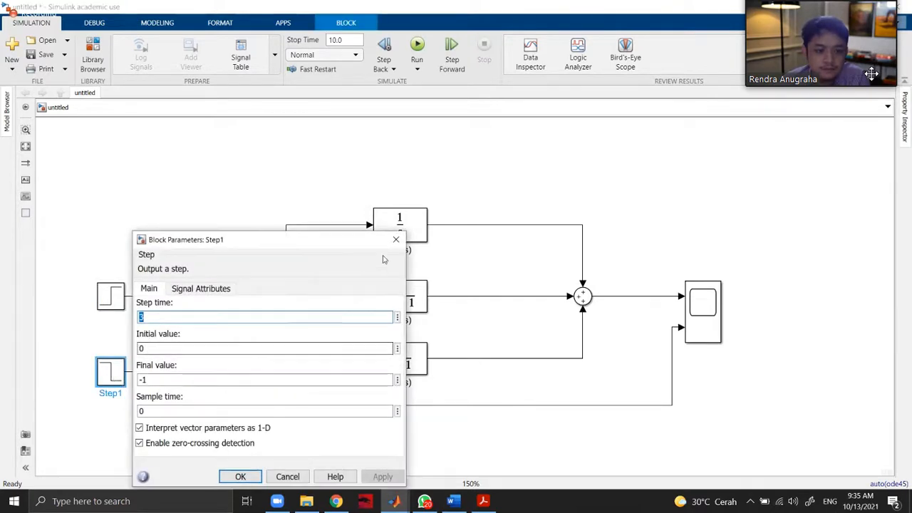
left_click(396, 239)
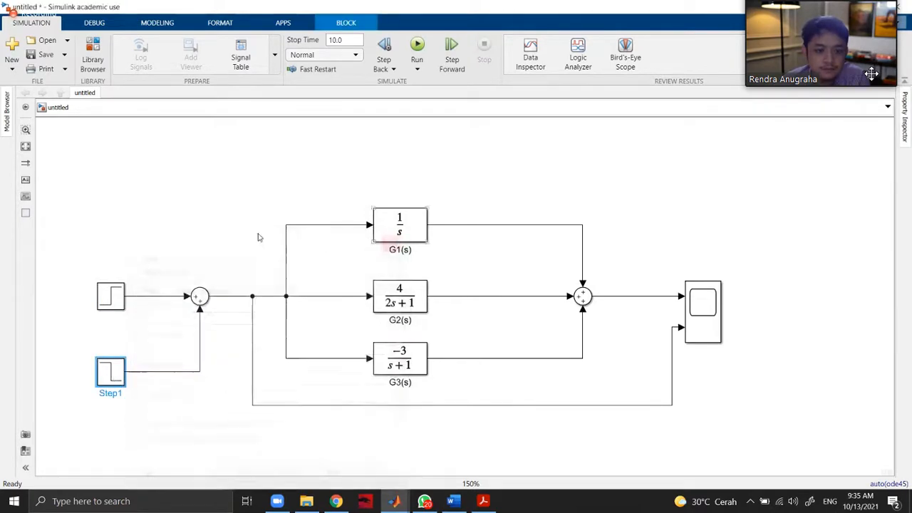
Add a third positive input to the Sum1 block by setting its list of signs to +++.
left_click(200, 297)
double_click(200, 297)
double_click(261, 311)
left_click(226, 311)
type("+")
key("BackSpace")
left_click(468, 431)
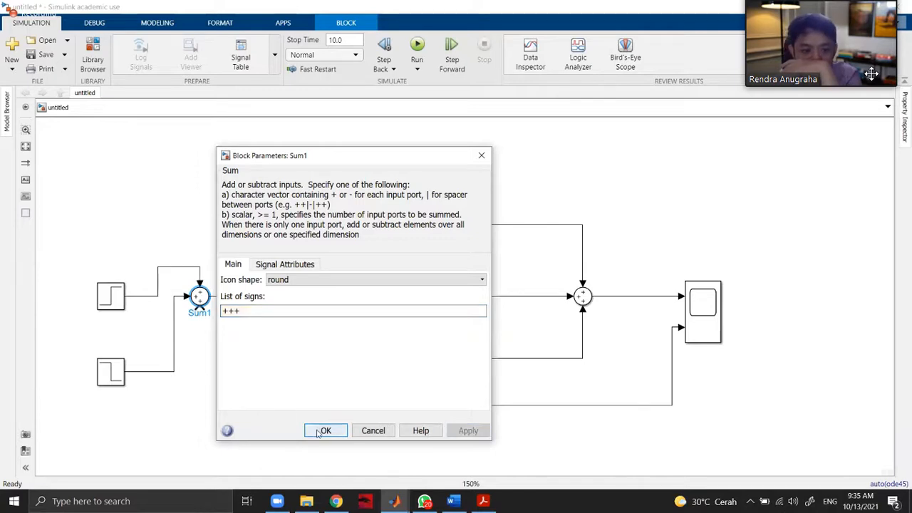
left_click(324, 432)
Align the first Step block with G1(s), straighten its line into the sum's upper input, and align Step1 with the Sum block.
left_click_drag(110, 296, 110, 224)
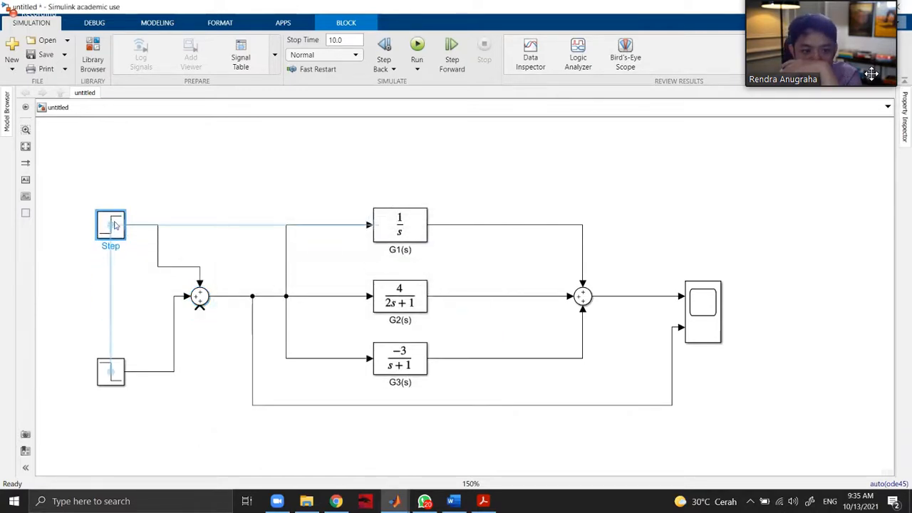
left_click(158, 248)
left_click_drag(158, 248, 202, 250)
left_click(238, 251)
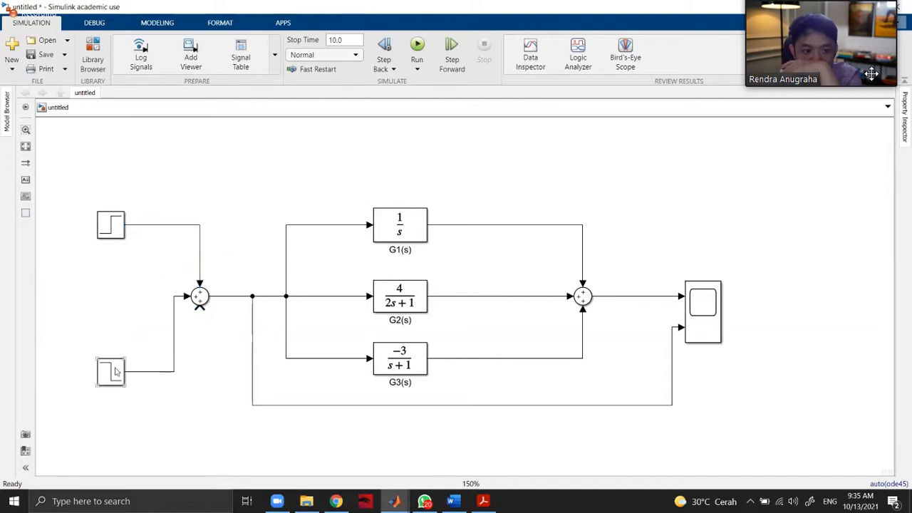
left_click_drag(116, 371, 116, 297)
left_click(167, 340)
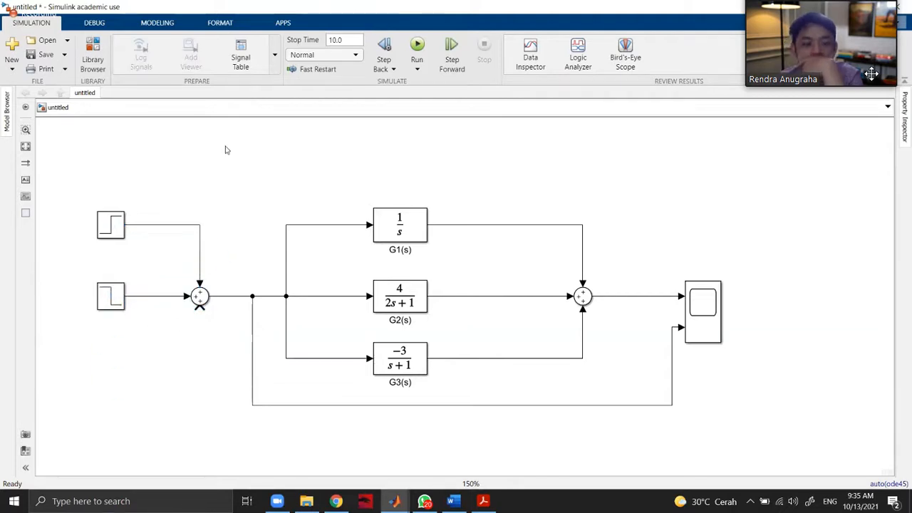
Add a third Step block below Step1 and connect it to the free lower input of the Sum block.
double_click(109, 357)
type("step")
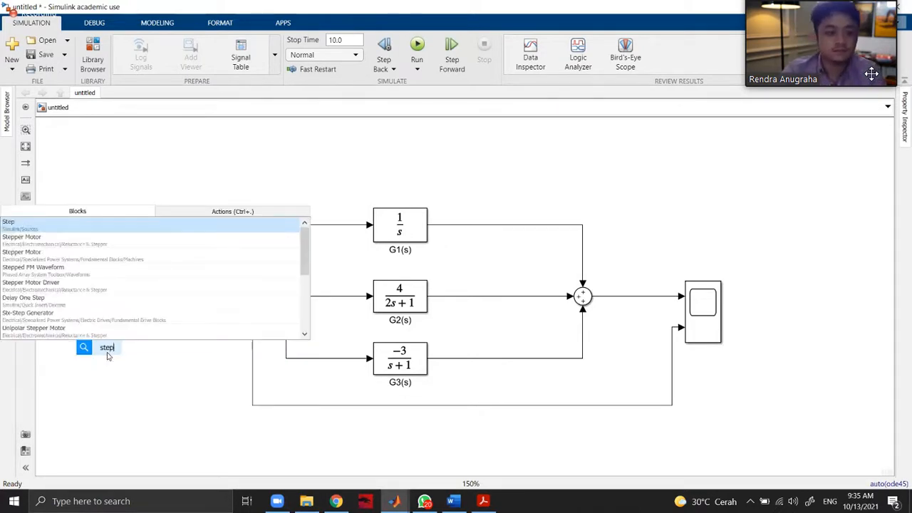
left_click(106, 226)
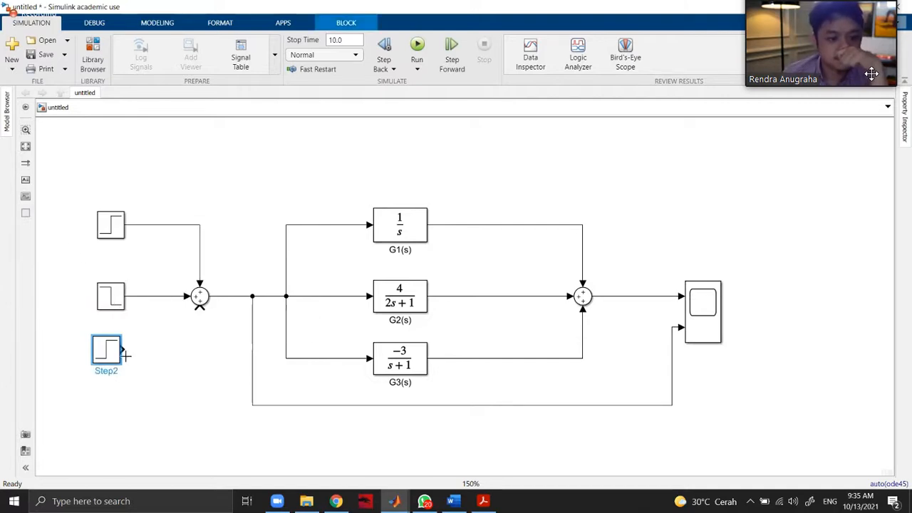
left_click_drag(124, 349, 200, 307)
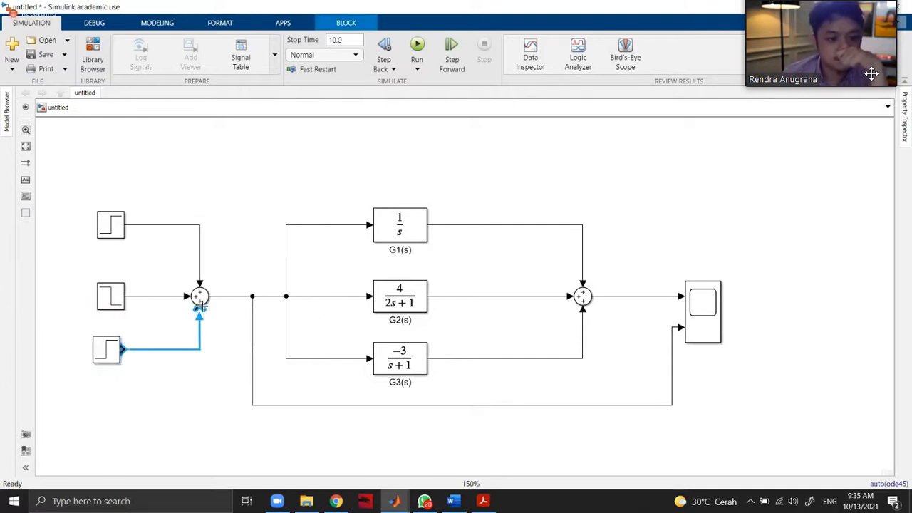
Set Step2's step time to 5 and final value to -1, and align the block with G3(s).
left_click(102, 359)
double_click(102, 358)
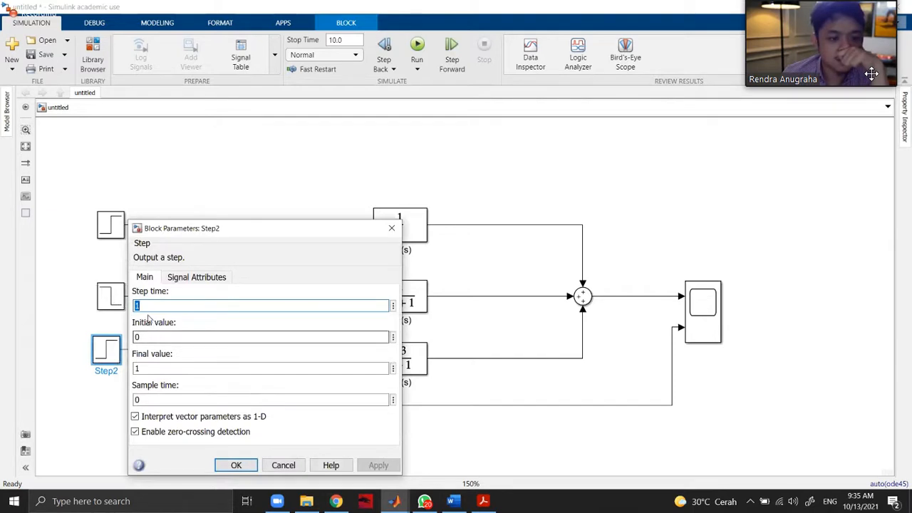
type("5")
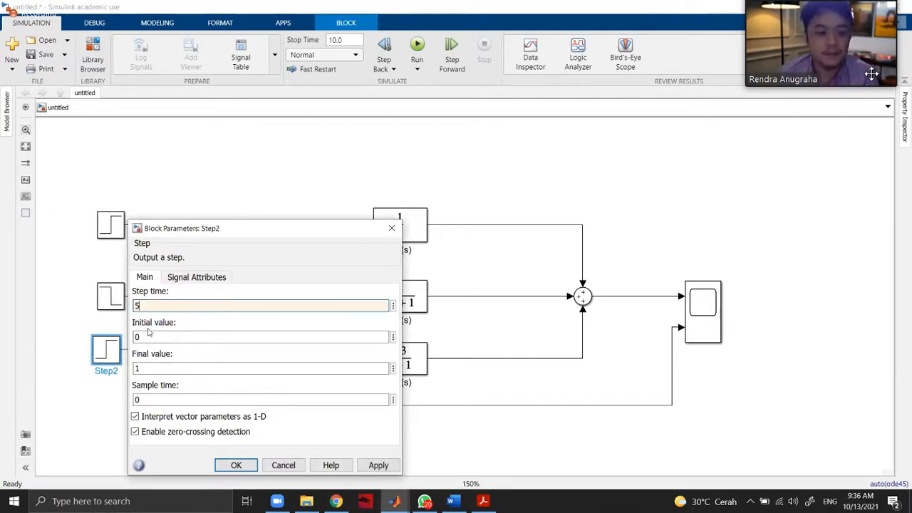
double_click(140, 368)
type("-1")
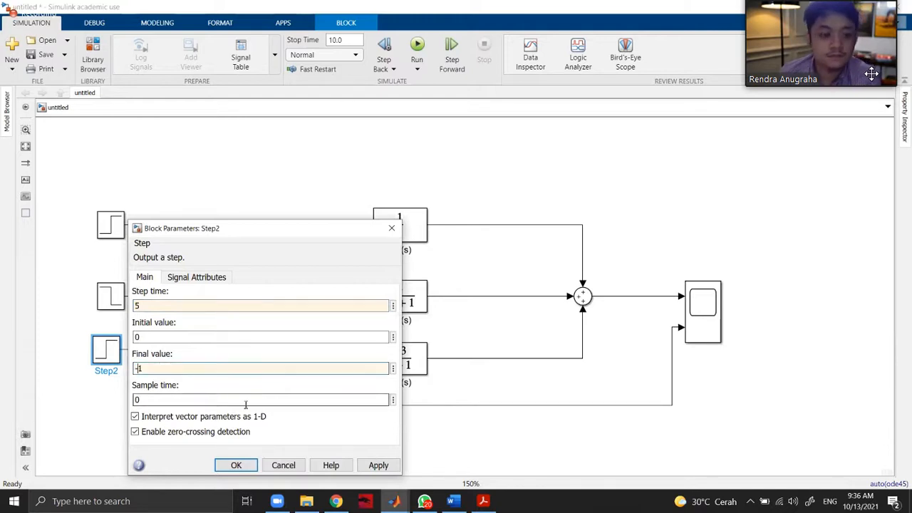
left_click(378, 464)
left_click(236, 465)
left_click(114, 383)
left_click_drag(104, 349, 111, 361)
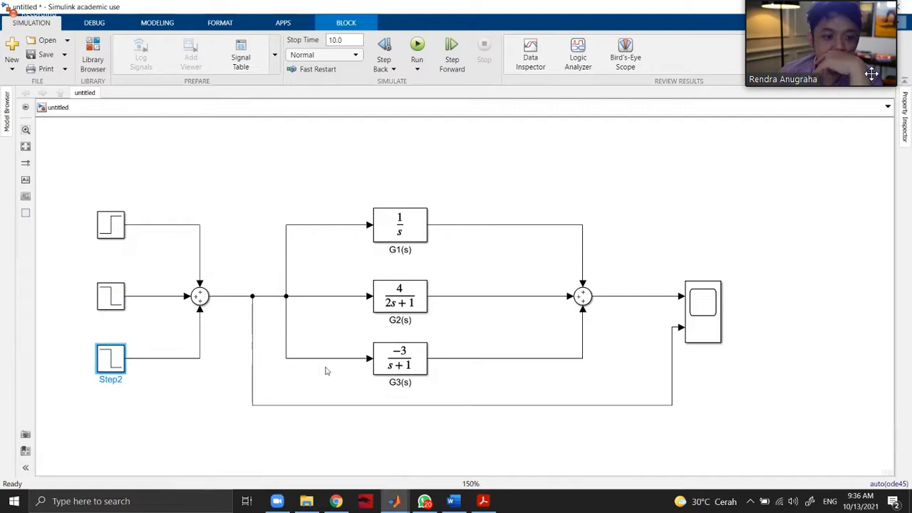
Run the simulation and view the output response and the summed step input in the Scope.
left_click(325, 368)
left_click(418, 46)
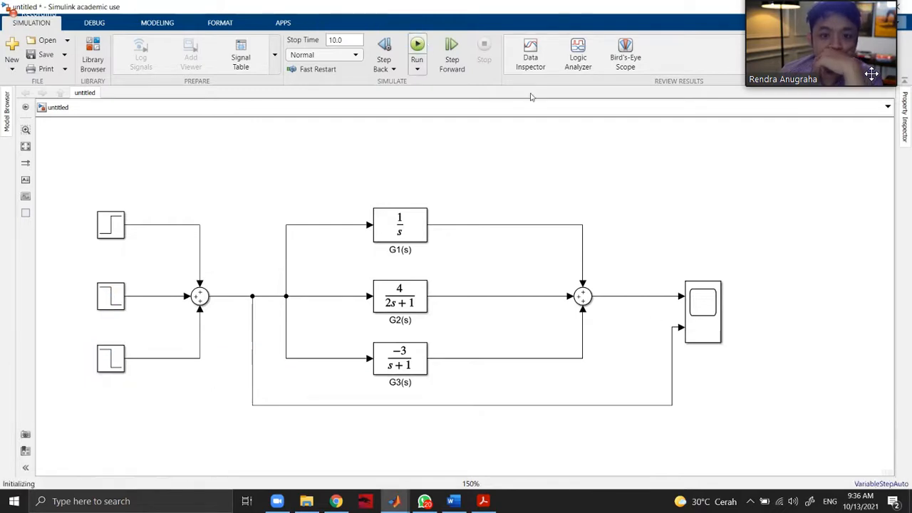
double_click(713, 313)
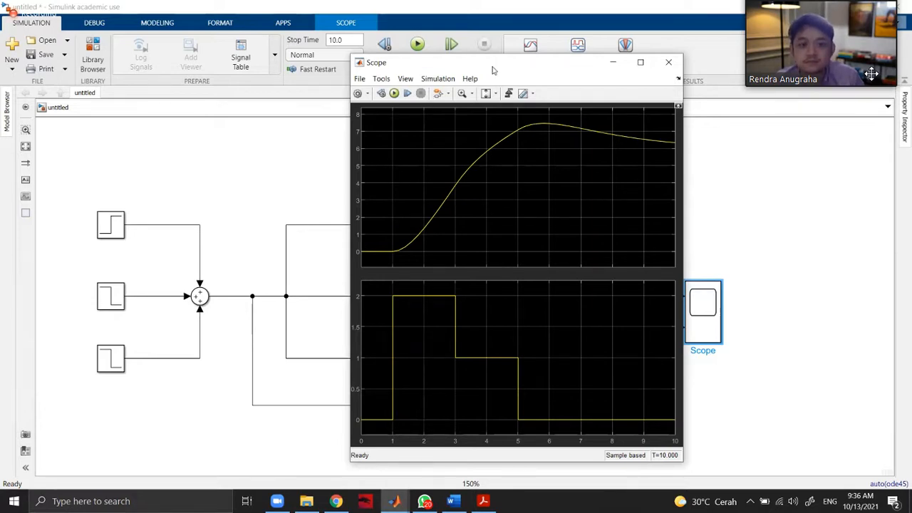
left_click_drag(485, 69, 278, 61)
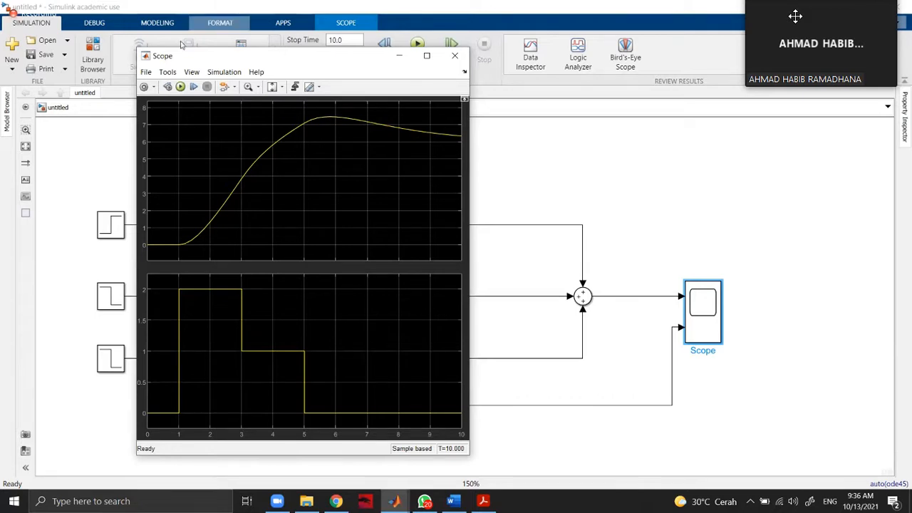
left_click_drag(255, 59, 554, 59)
Add a Pulse Generator block from the Simulink Sources library above the first Step block.
left_click(94, 50)
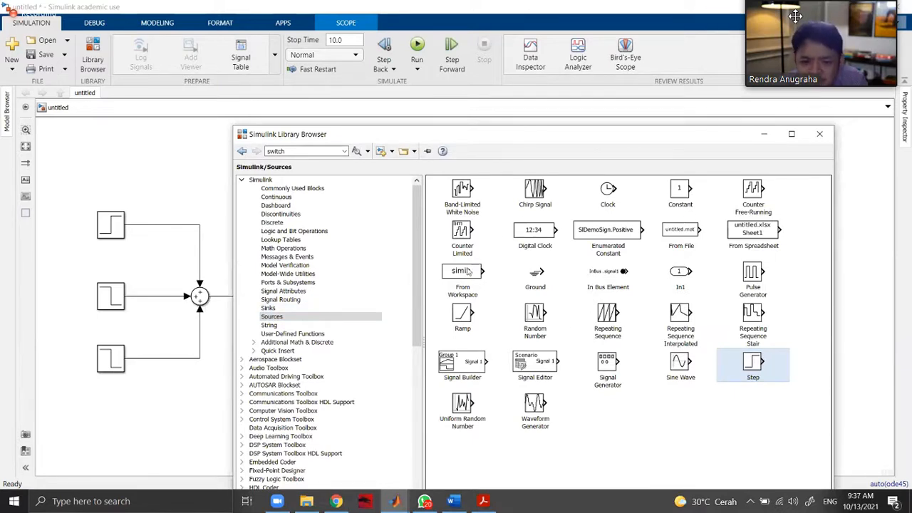
left_click(752, 289)
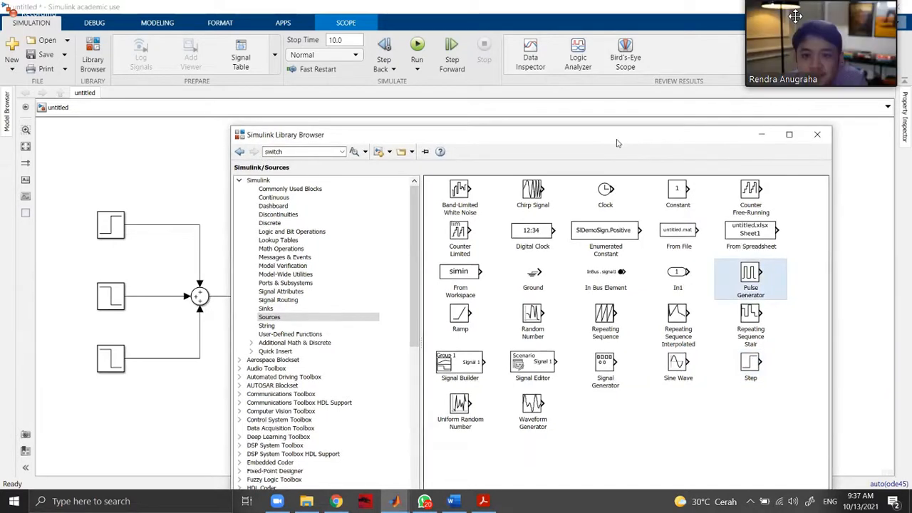
left_click_drag(638, 136, 400, 183)
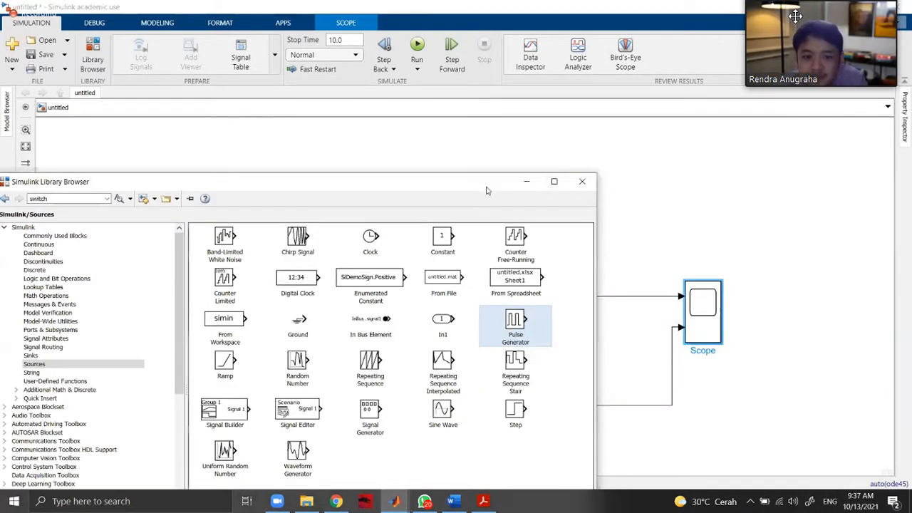
left_click_drag(456, 182, 669, 96)
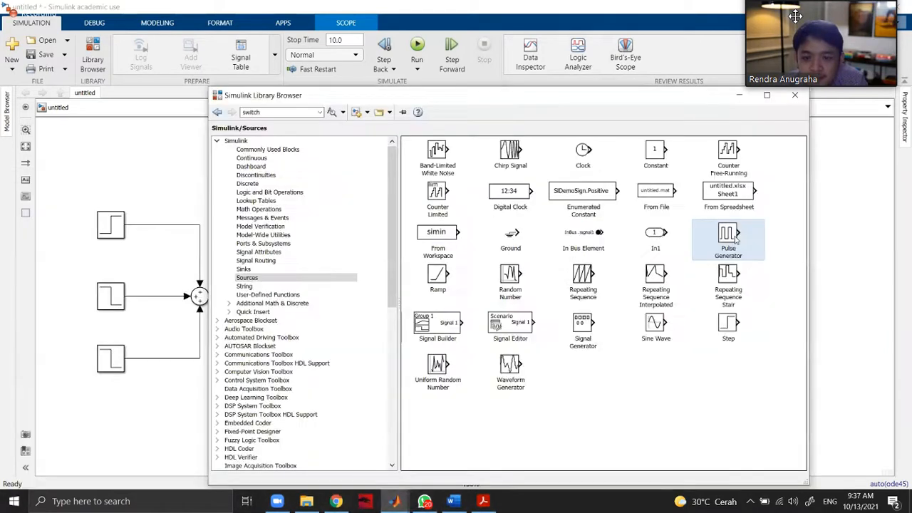
left_click_drag(345, 229, 151, 167)
left_click(434, 173)
Comment out the three Step blocks feeding the Sum1 block.
left_click(112, 227)
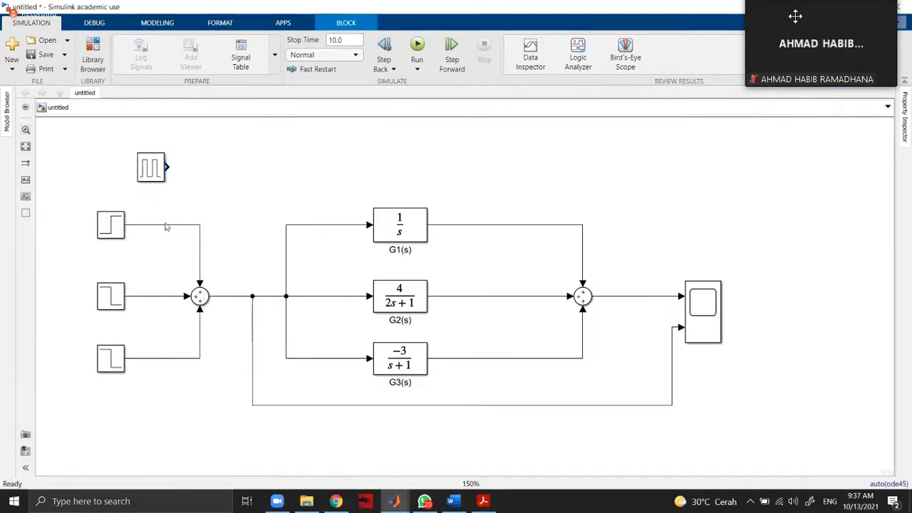
left_click(114, 231)
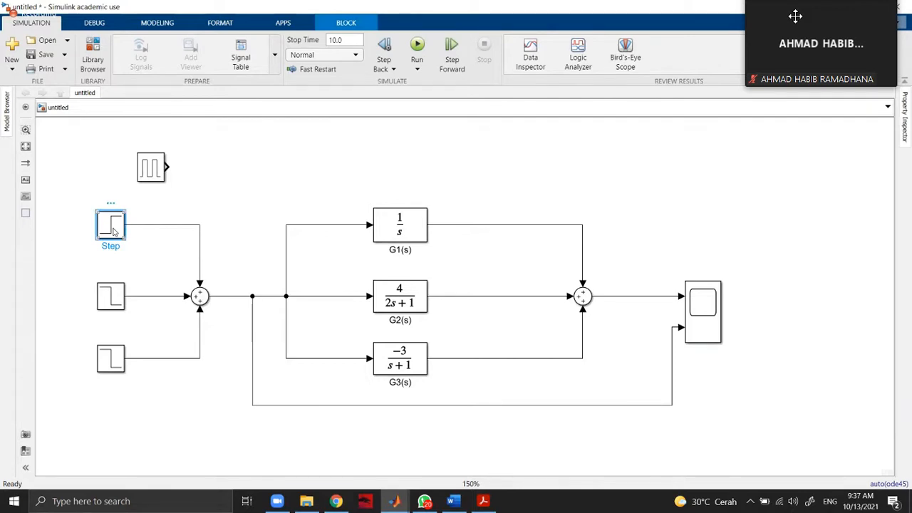
right_click(114, 231)
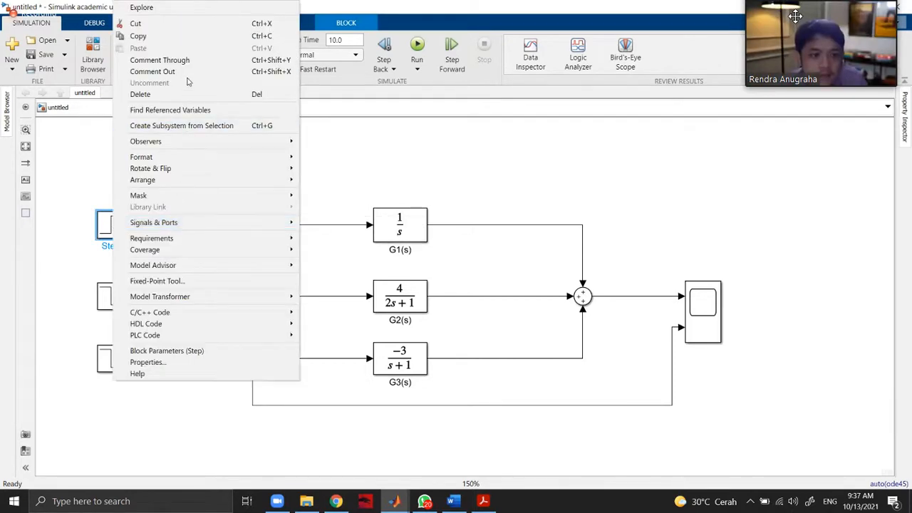
left_click(151, 71)
left_click(111, 296)
right_click(116, 300)
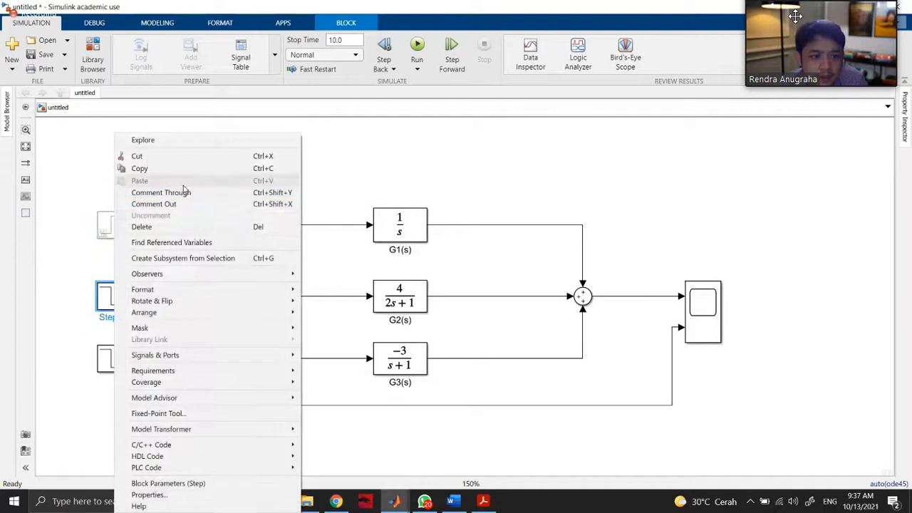
left_click(183, 204)
left_click(106, 359)
right_click(106, 360)
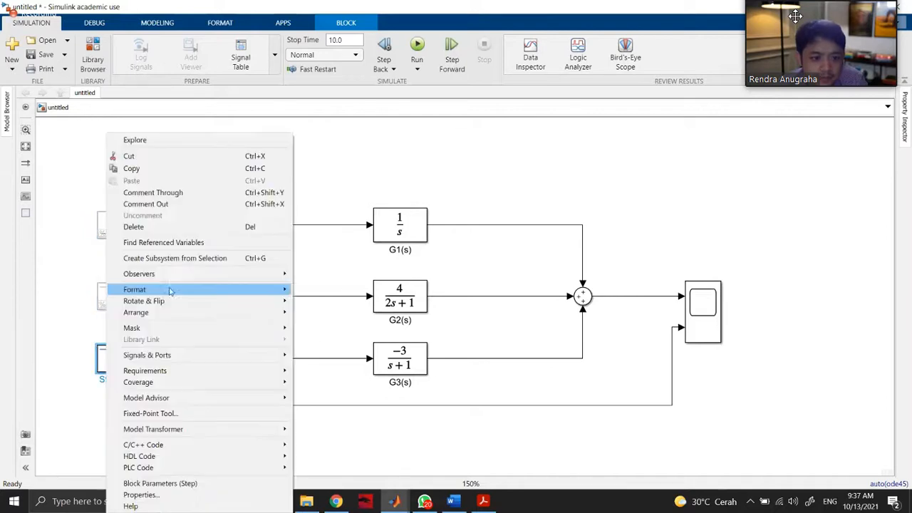
left_click(181, 205)
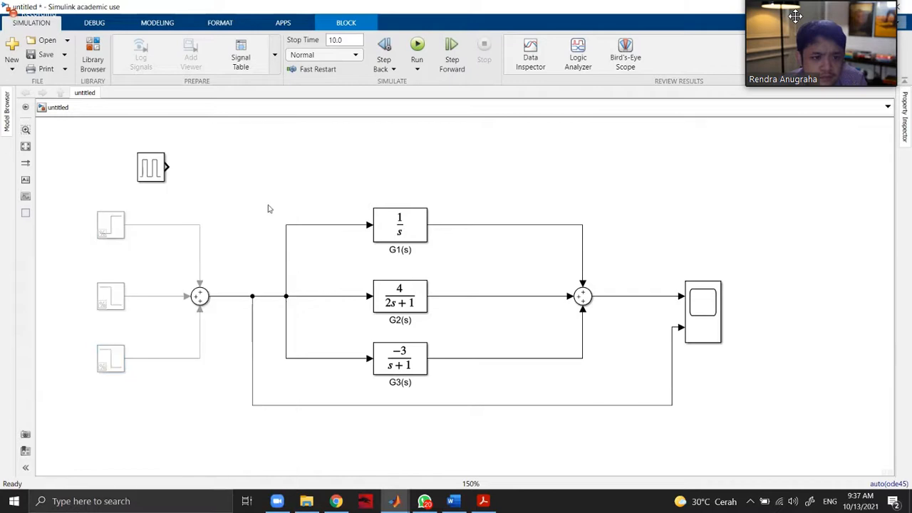
Check the Sum1 block's parameters and detach the first Step block's line from its upper input.
left_click(203, 299)
double_click(202, 298)
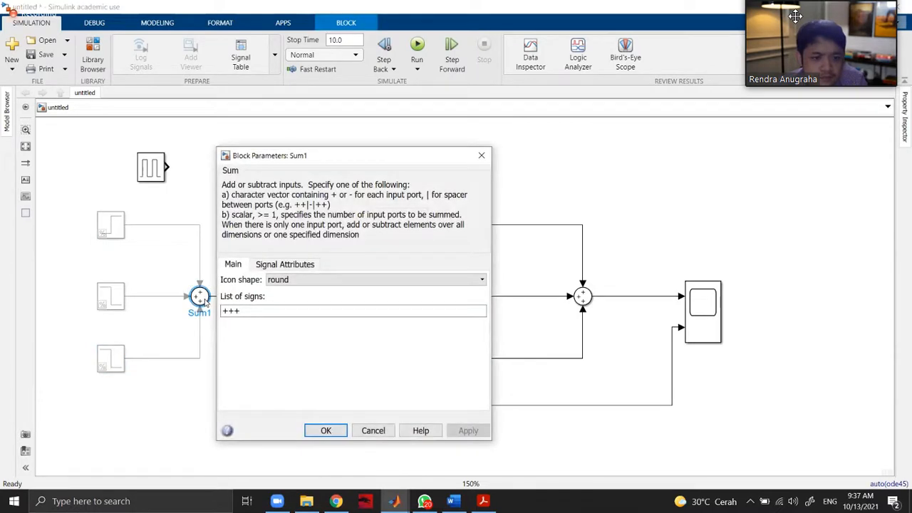
key("Escape")
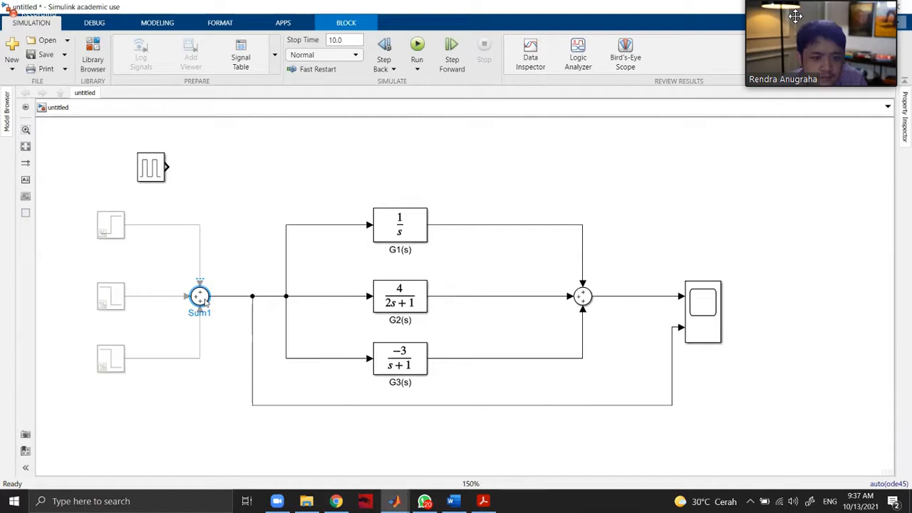
left_click(242, 266)
left_click_drag(198, 279, 142, 221)
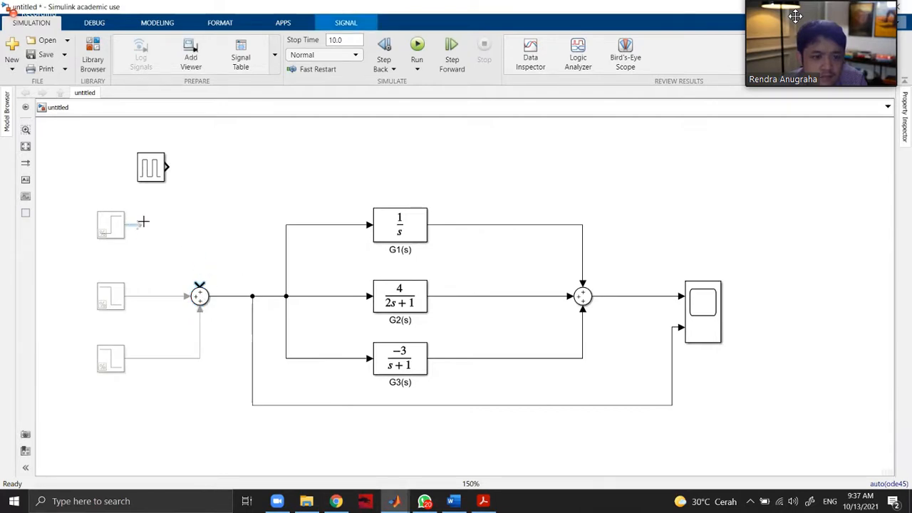
Examine the Pulse Generator's parameters, trying the Sample based pulse type and returning to Time based with Use simulation time.
double_click(150, 163)
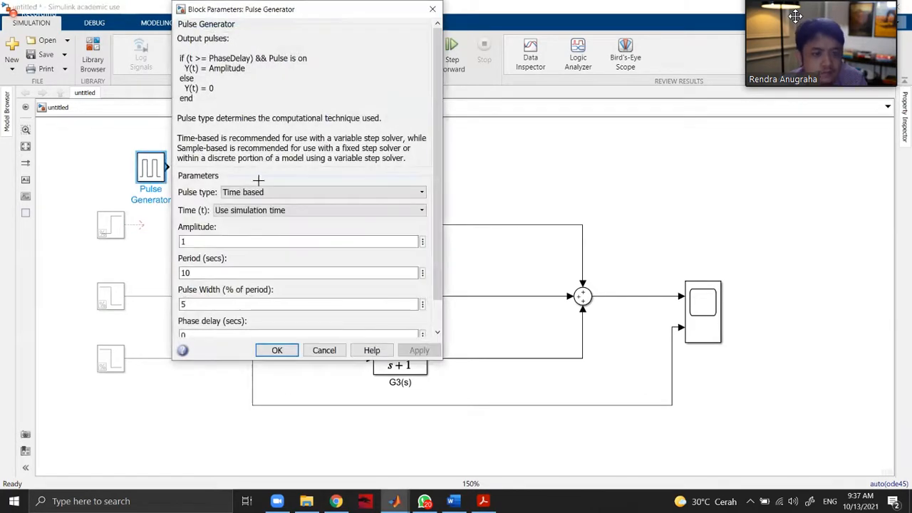
left_click_drag(294, 19, 530, 80)
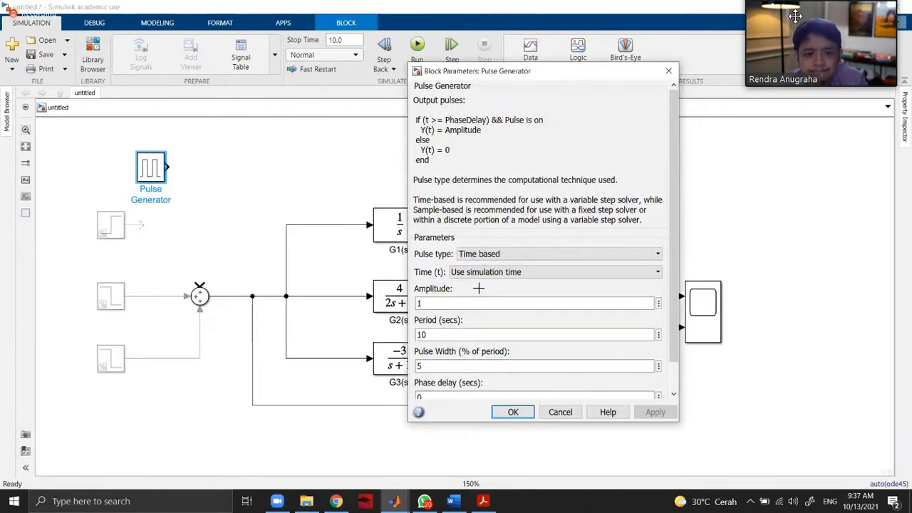
scroll(479, 288, "down", 1)
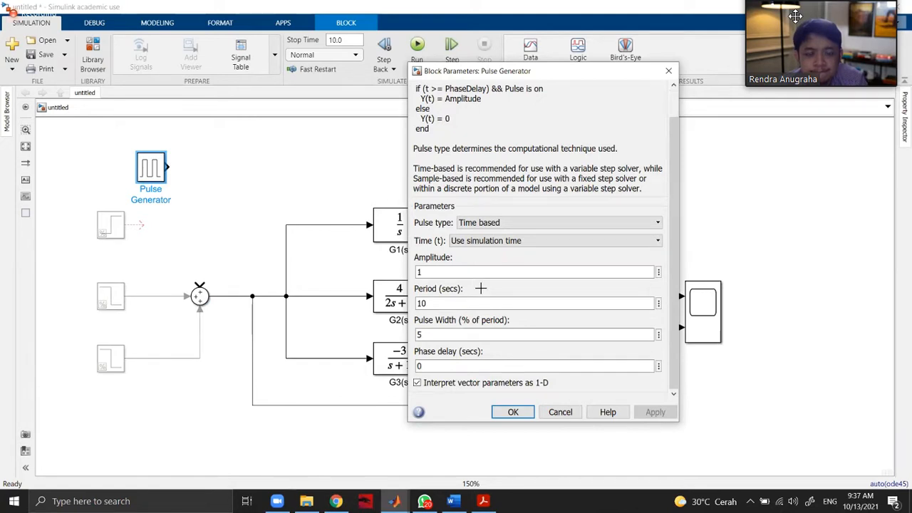
left_click(480, 223)
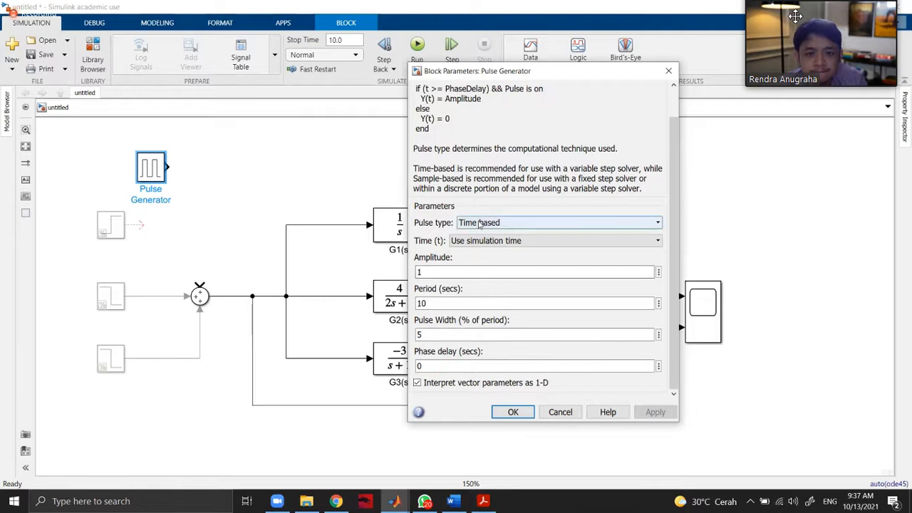
left_click(479, 224)
left_click(481, 223)
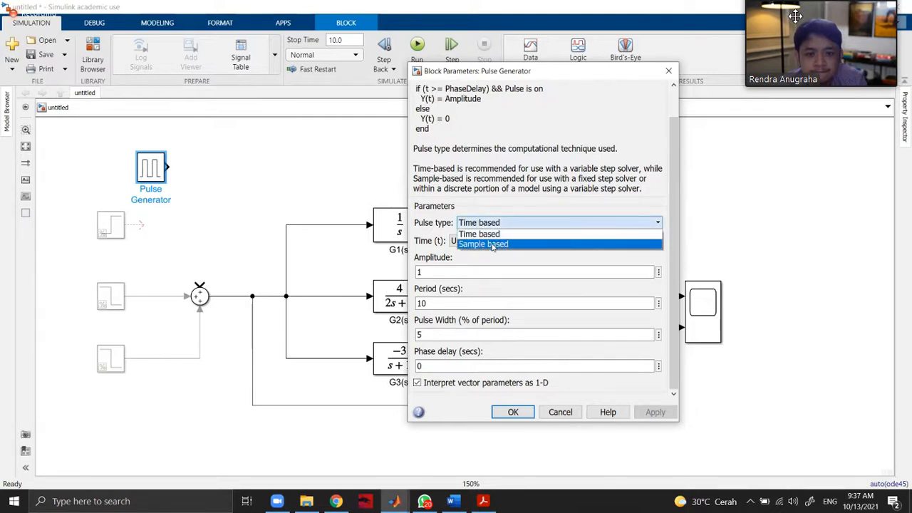
left_click(491, 242)
left_click(494, 224)
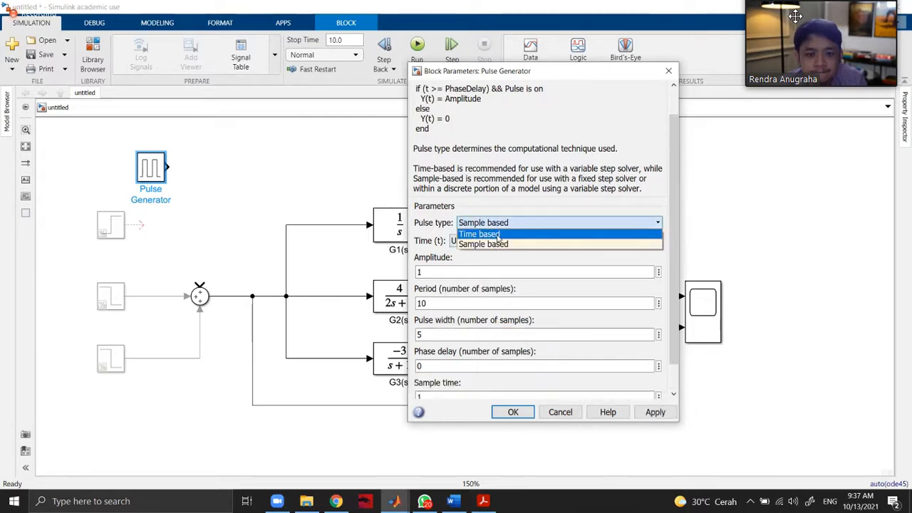
left_click(497, 233)
left_click(502, 240)
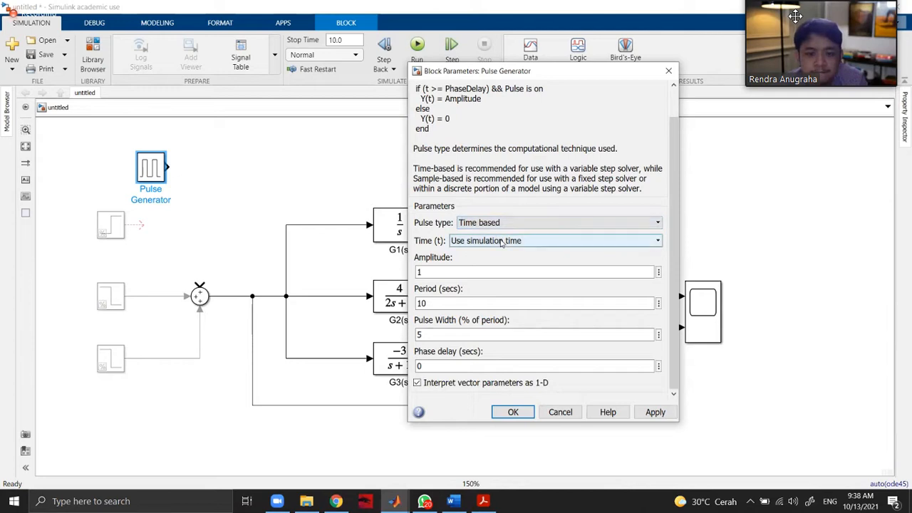
left_click(497, 241)
left_click(491, 251)
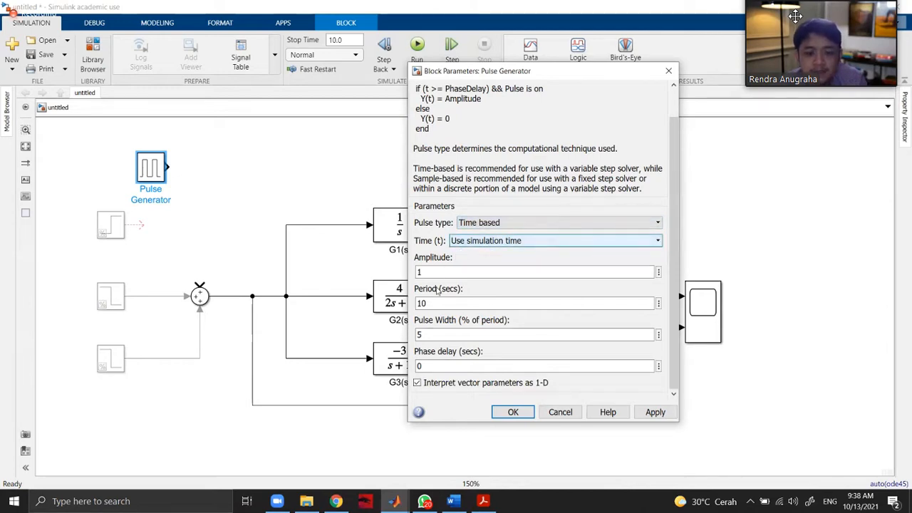
double_click(436, 305)
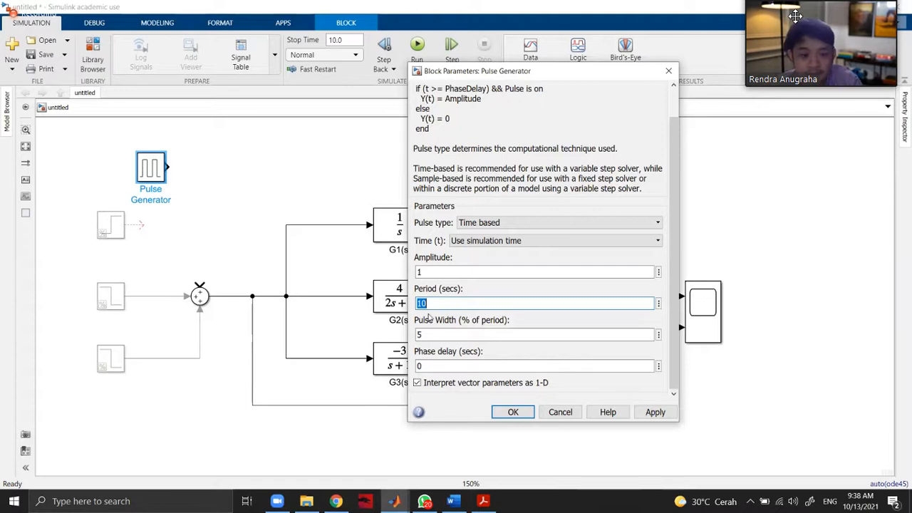
key("Return")
Connect the Pulse Generator to the upper input of the Sum1 block and try to run the simulation.
left_click_drag(199, 284, 170, 166)
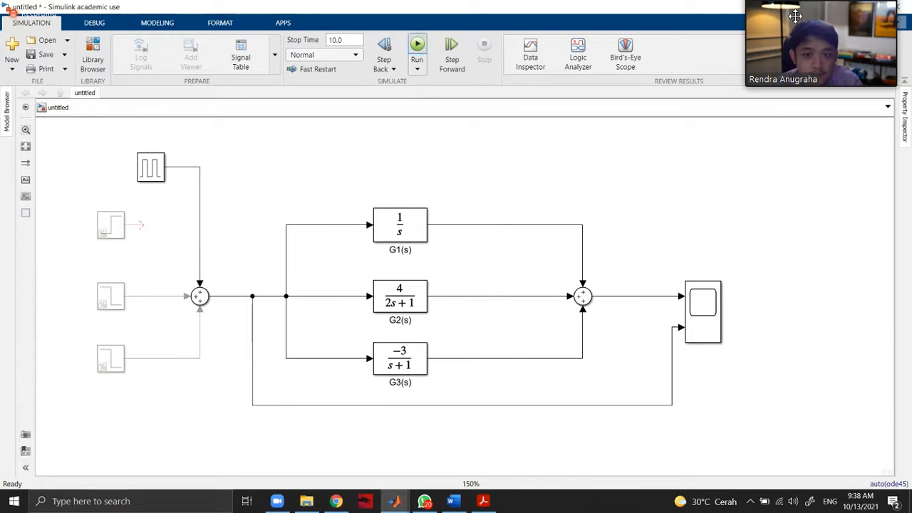
left_click(417, 44)
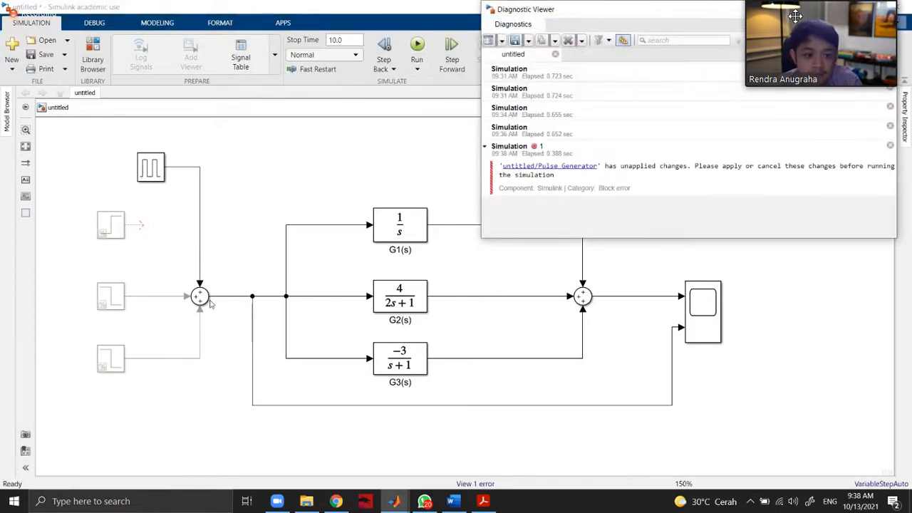
Reduce the Sum1 block to one input by setting its list of signs to +, and try to run the simulation again.
double_click(205, 299)
double_click(259, 311)
left_click(259, 311)
key("BackSpace")
key("BackSpace")
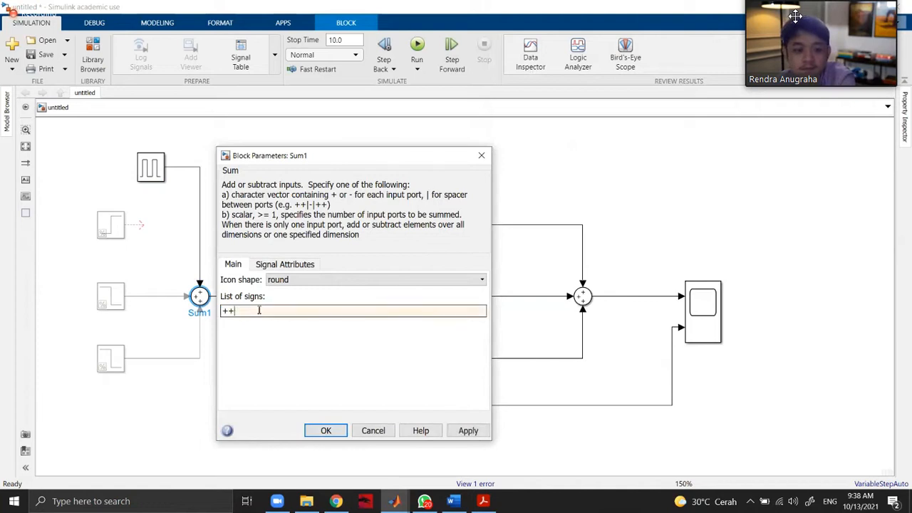
left_click(468, 431)
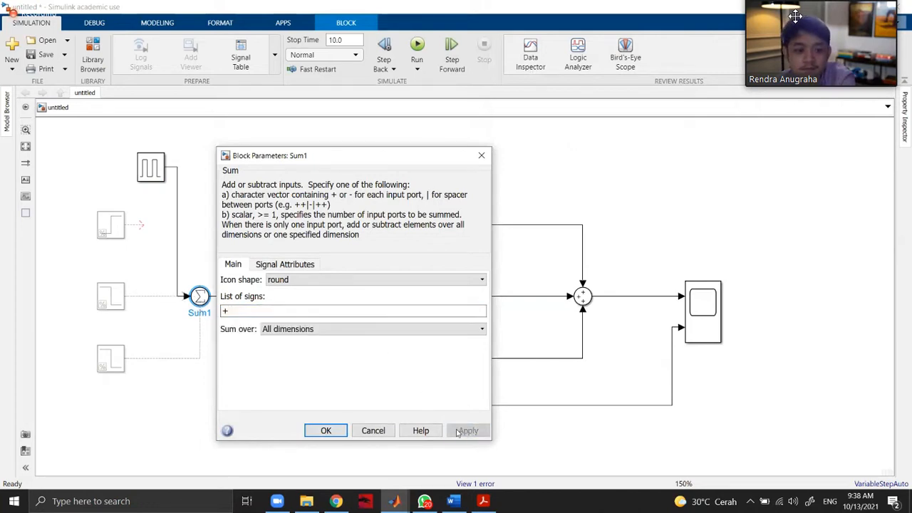
left_click(325, 430)
left_click(262, 215)
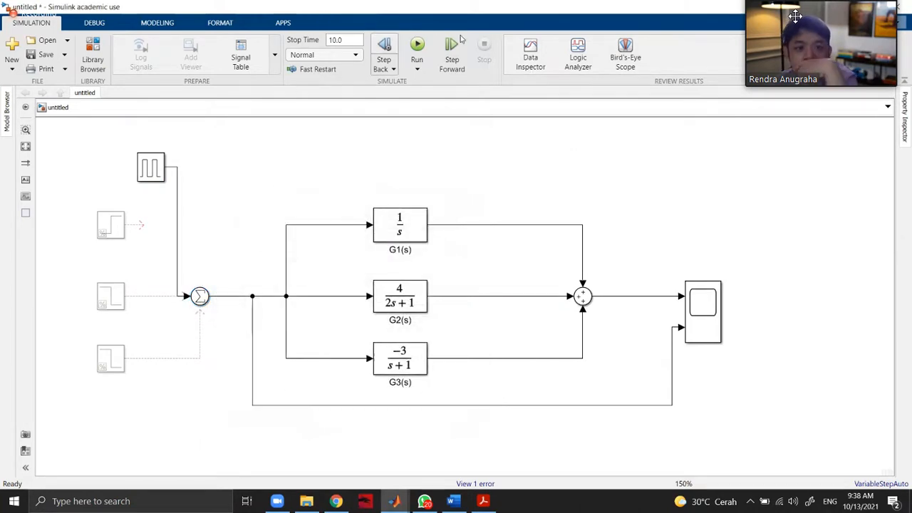
left_click(424, 47)
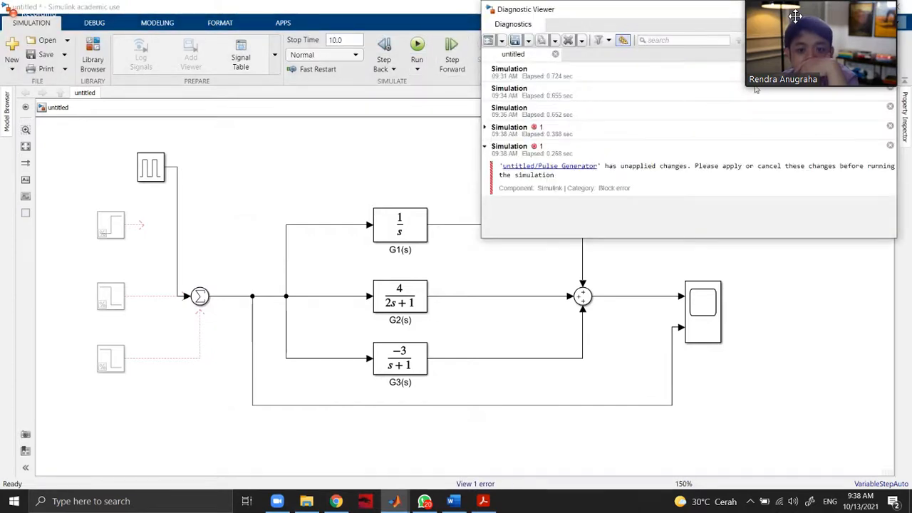
Replace the Sum1 block with a direct line from the Pulse Generator to the three transfer functions and delete the leftover branch.
left_click(884, 9)
left_click(202, 293)
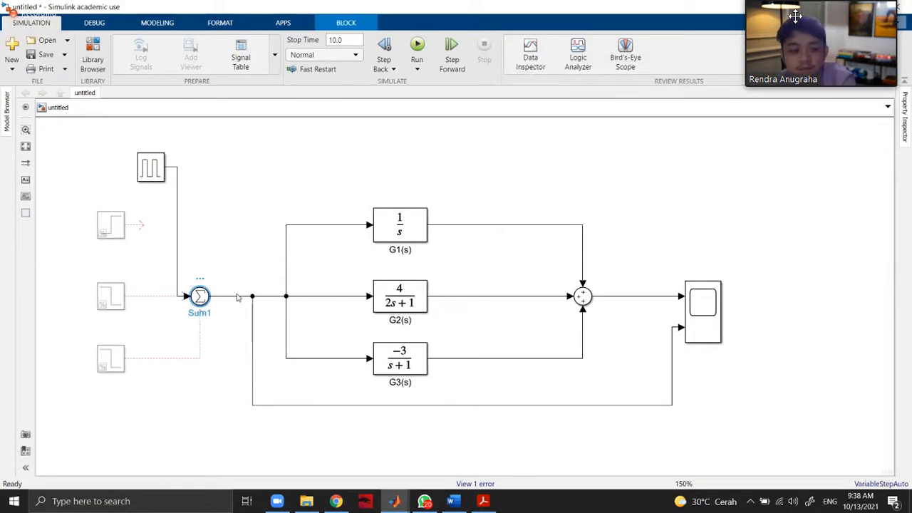
key("Delete")
left_click_drag(209, 295, 168, 167)
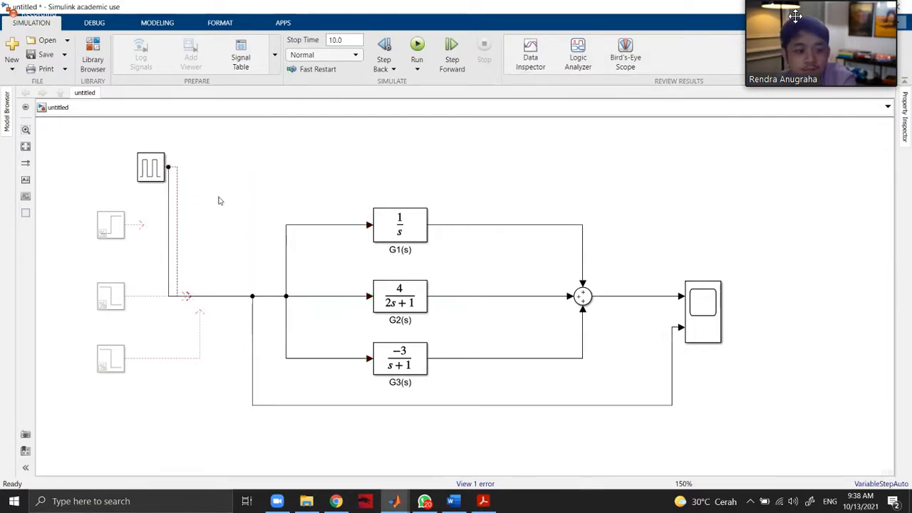
left_click(168, 231)
left_click_drag(169, 232, 230, 239)
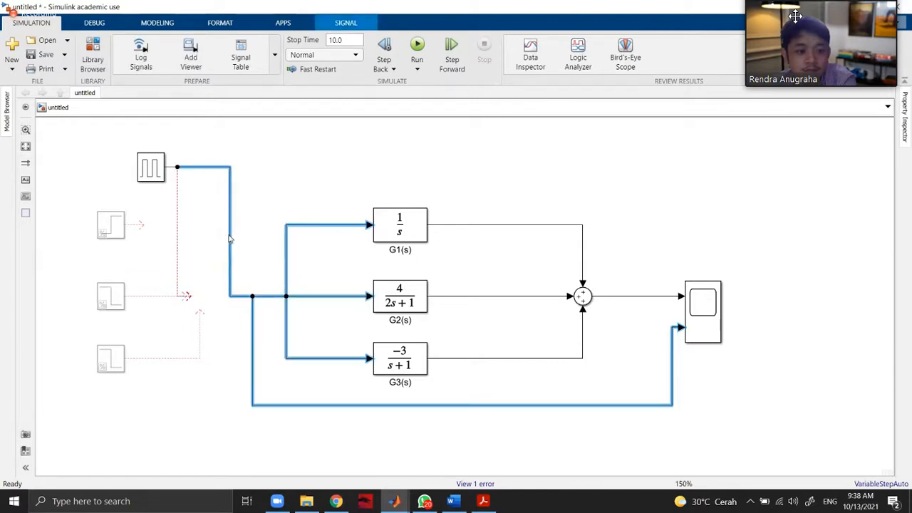
left_click(256, 228)
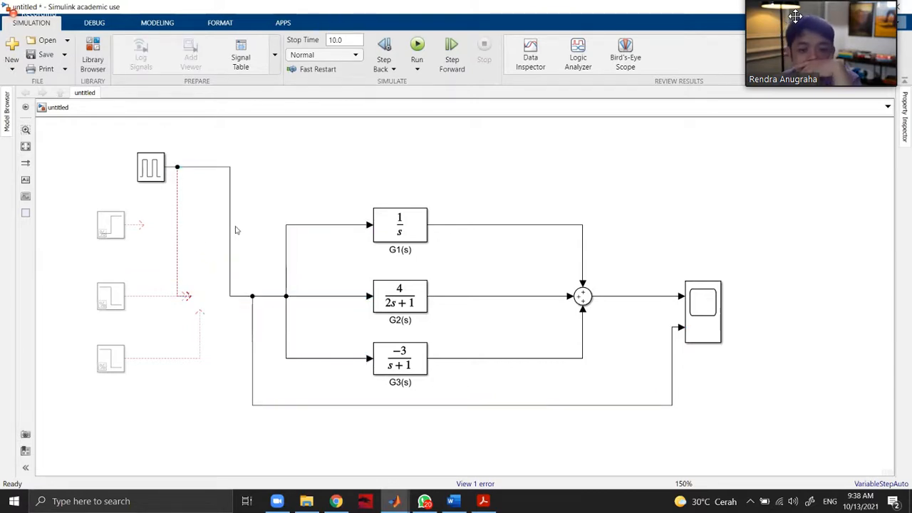
left_click(177, 245)
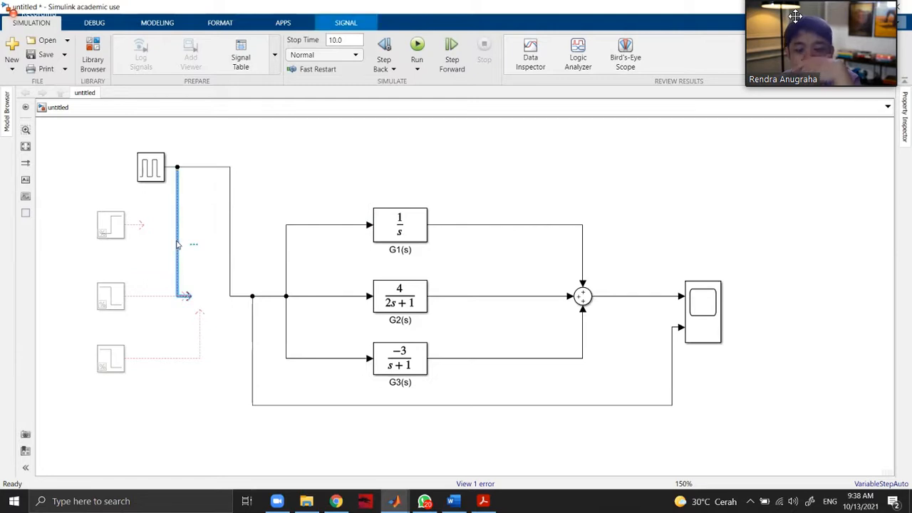
key("Delete")
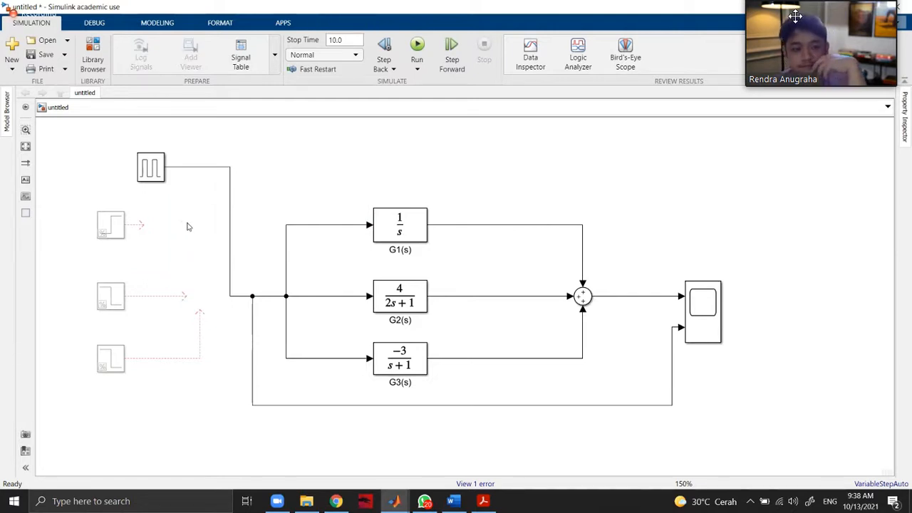
Try to run the simulation and dismiss the Pulse Generator's unapplied parameter changes.
left_click(416, 44)
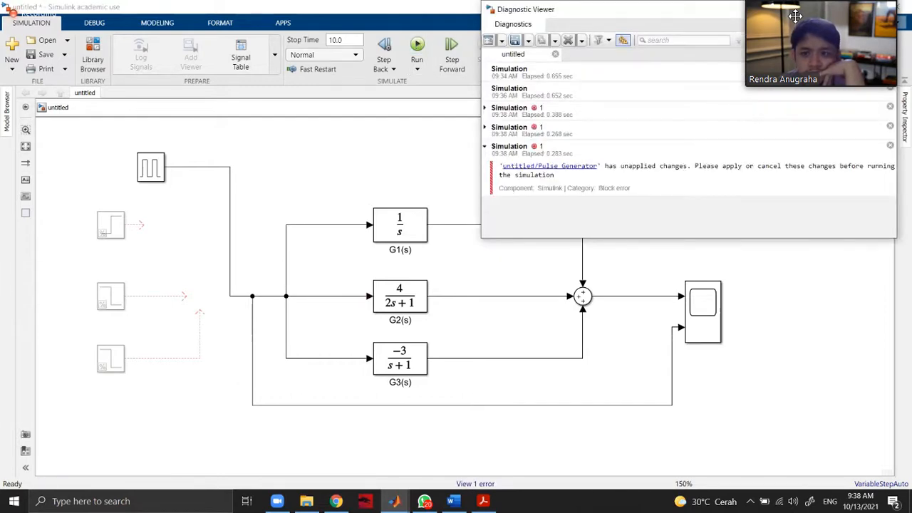
left_click(438, 193)
double_click(160, 176)
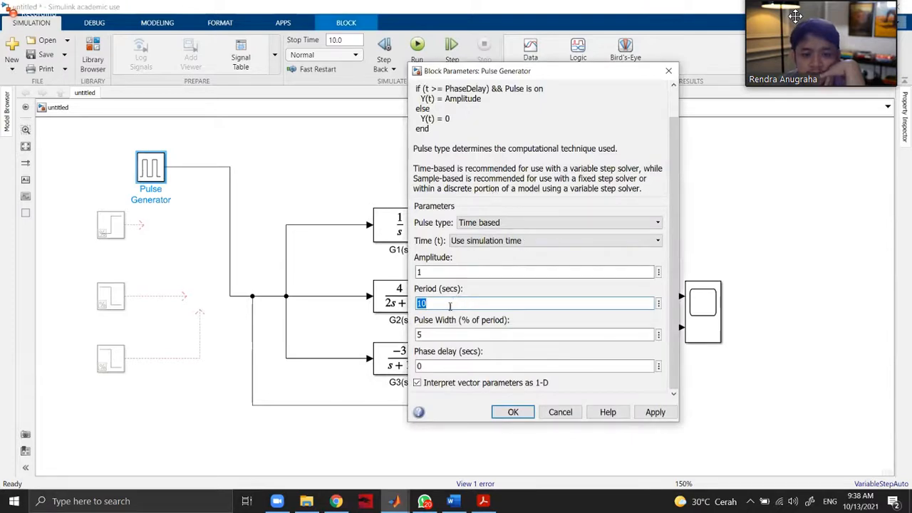
left_click(669, 71)
Set the simulation stop time to 100, run the model and open the Scope.
type("100")
left_click_drag(355, 39, 262, 42)
type("10")
left_click(418, 45)
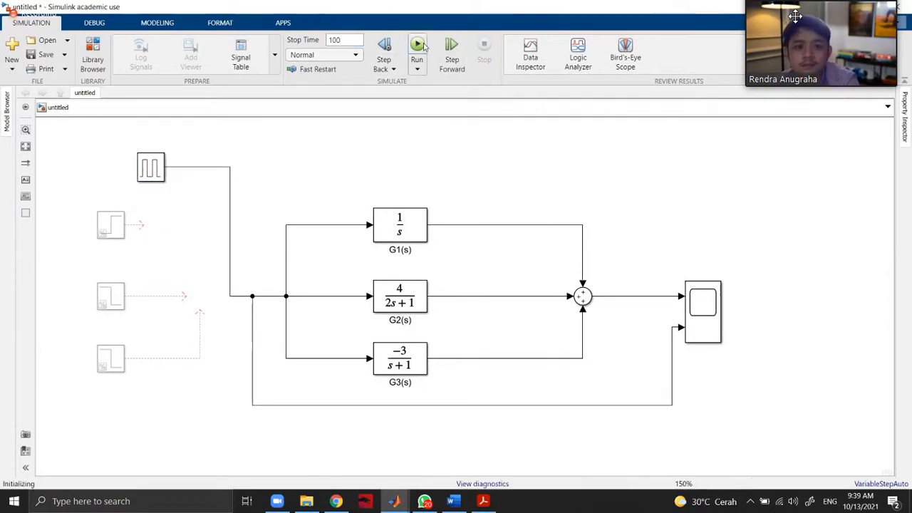
double_click(701, 305)
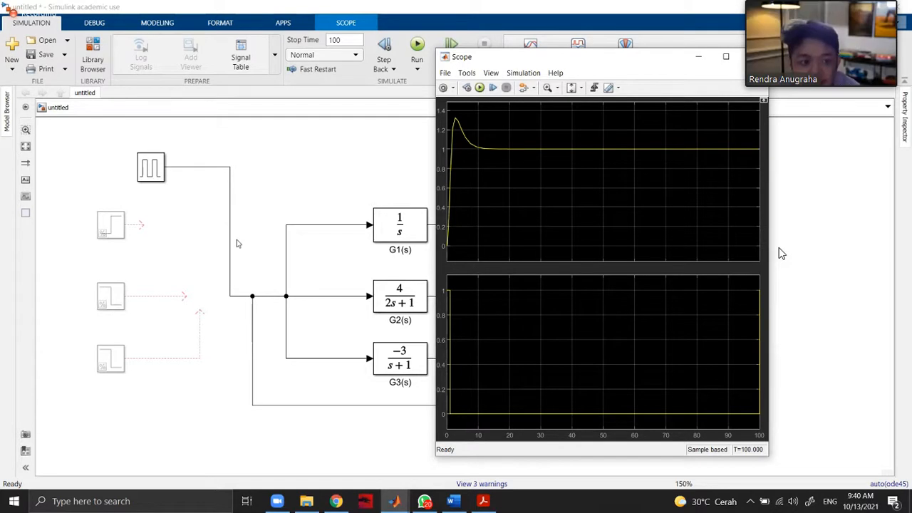
Compare the Pulse Generator's period and pulse width with the input and response curves in the Scope.
double_click(152, 169)
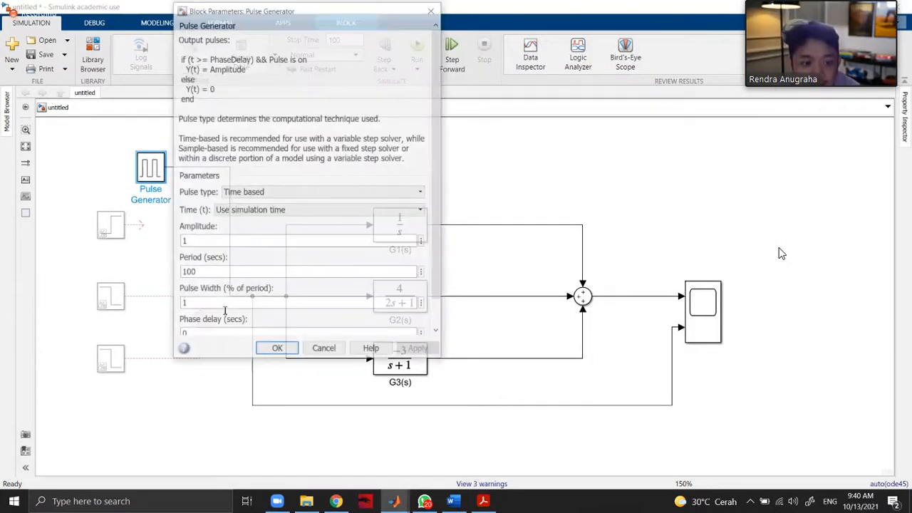
left_click_drag(234, 301, 188, 274)
left_click(186, 273)
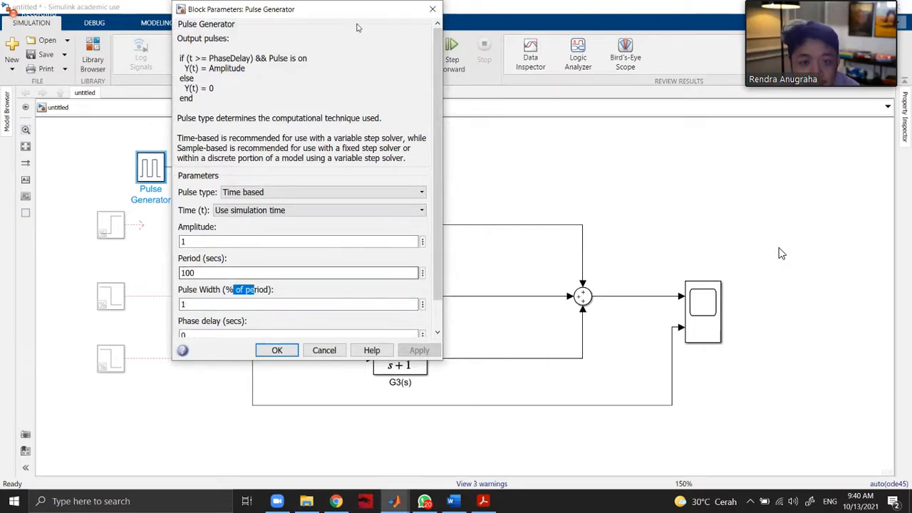
left_click(432, 9)
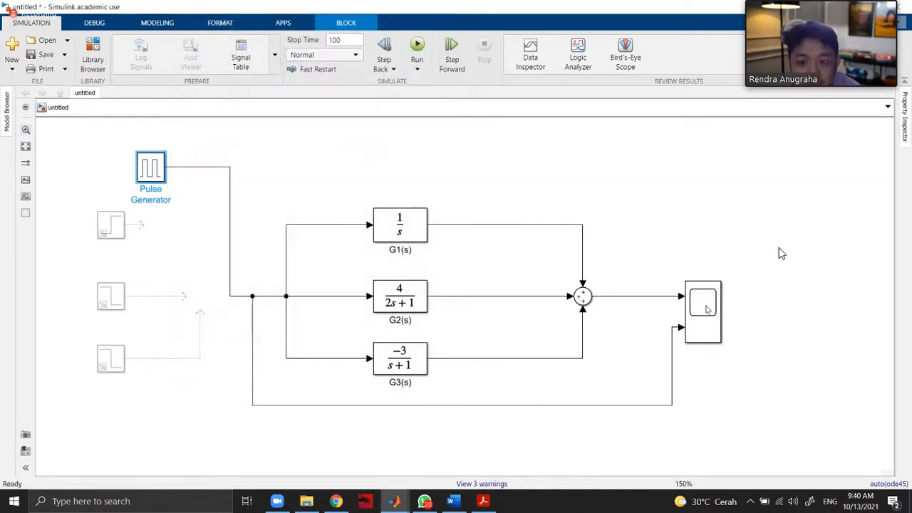
double_click(707, 309)
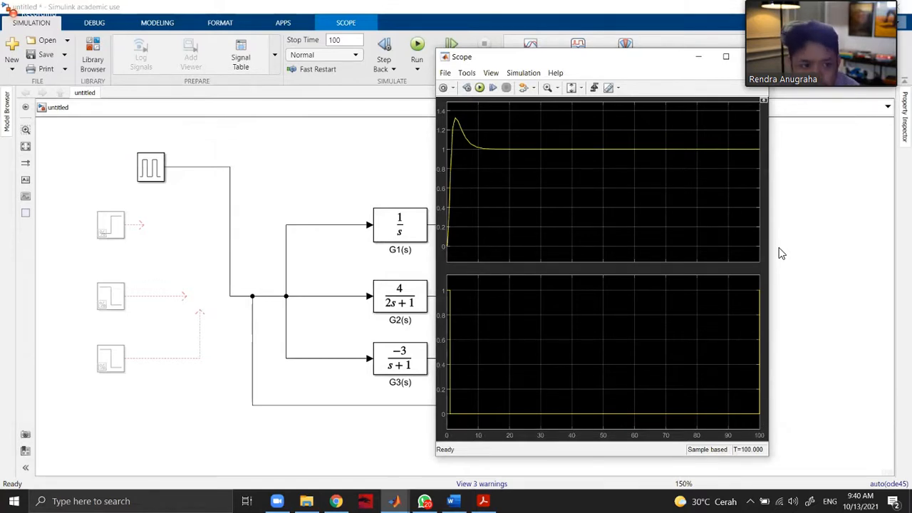
double_click(158, 173)
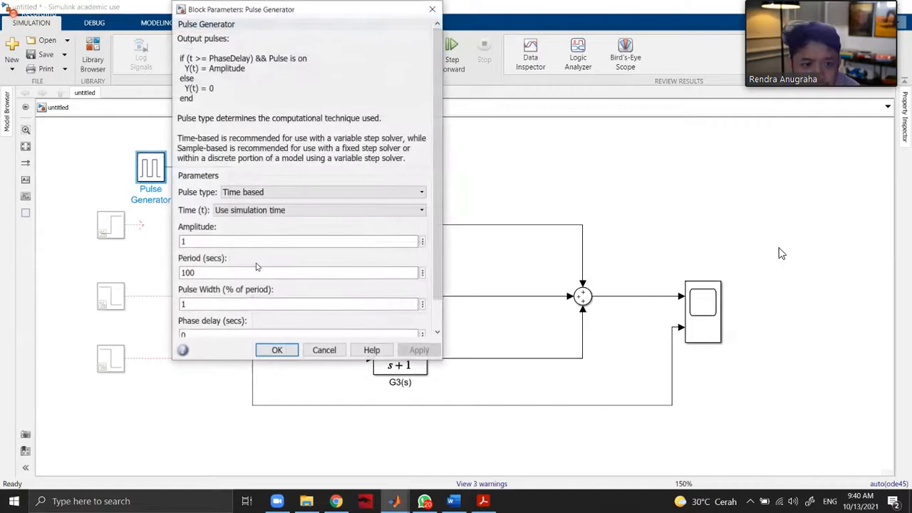
scroll(249, 240, "down", 2)
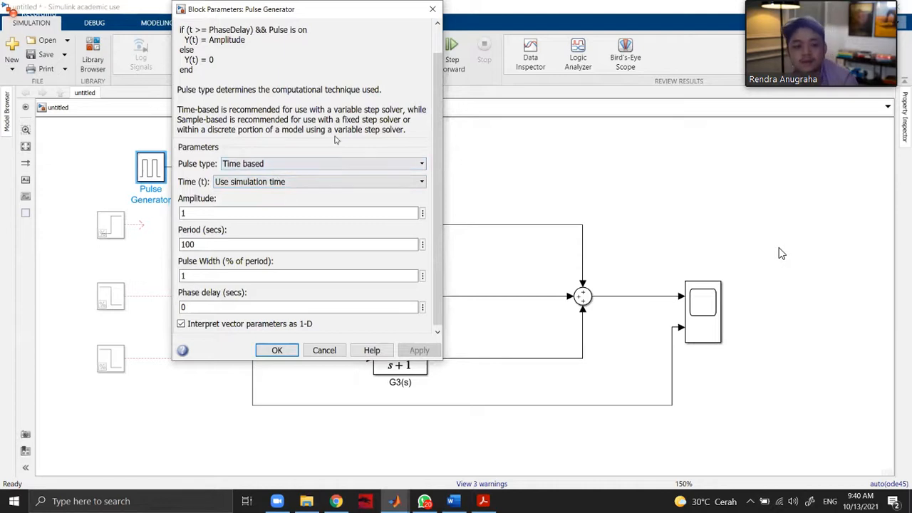
left_click(432, 9)
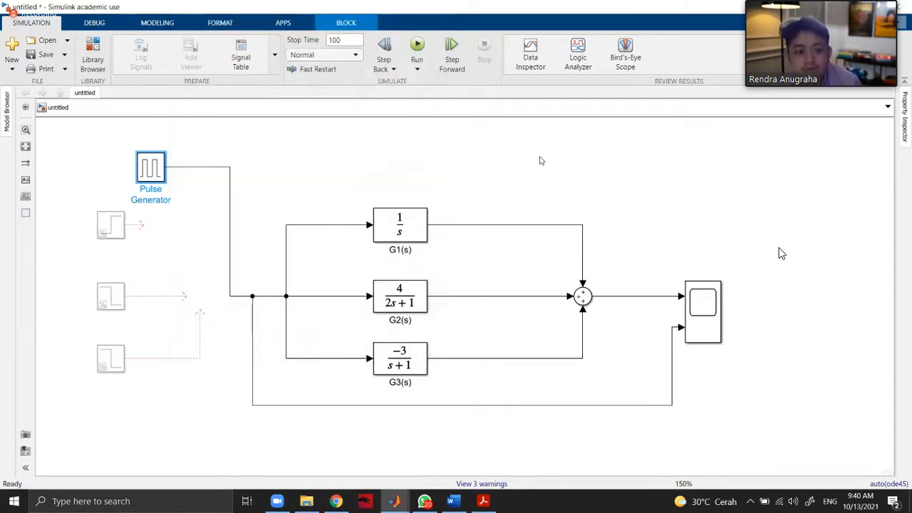
left_click(541, 157)
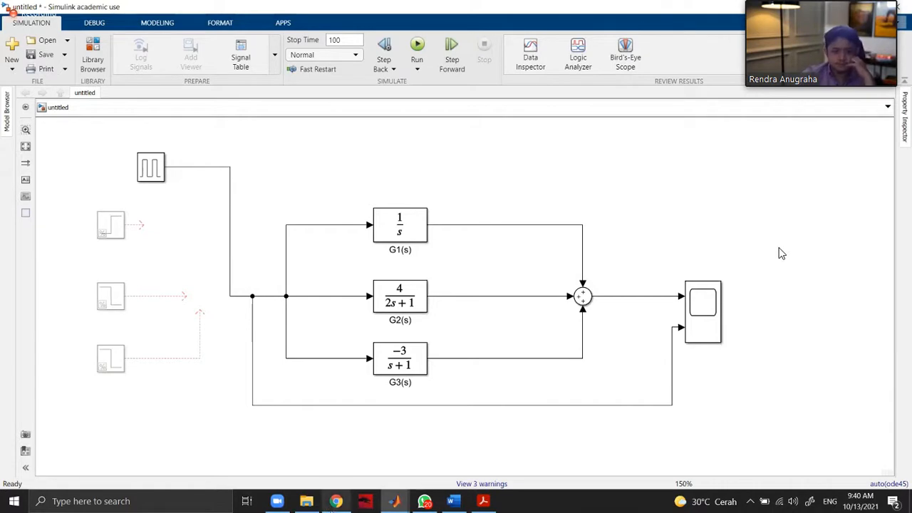
Switch to Chrome and review the Tugas 6 problem and the submitted handwritten solution with its response graph.
left_click(336, 501)
scroll(597, 300, "down", 4)
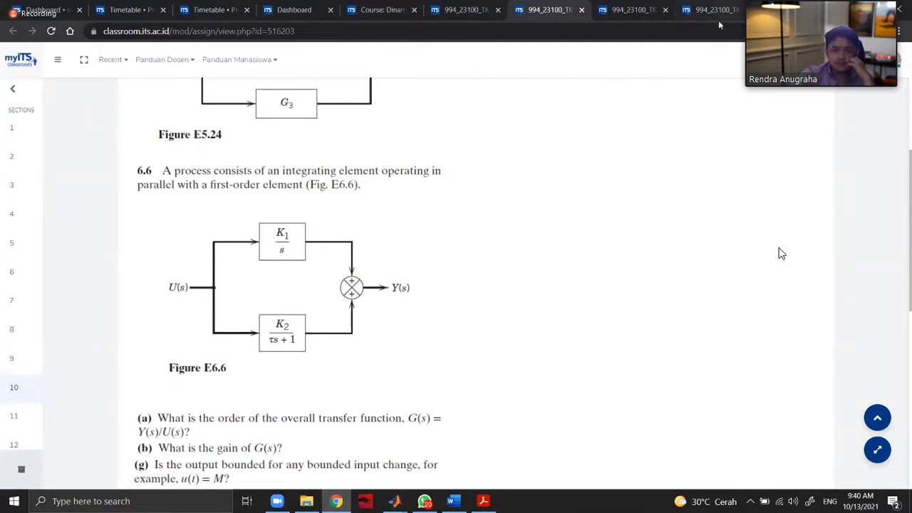
left_click(623, 25)
scroll(458, 276, "down", 5)
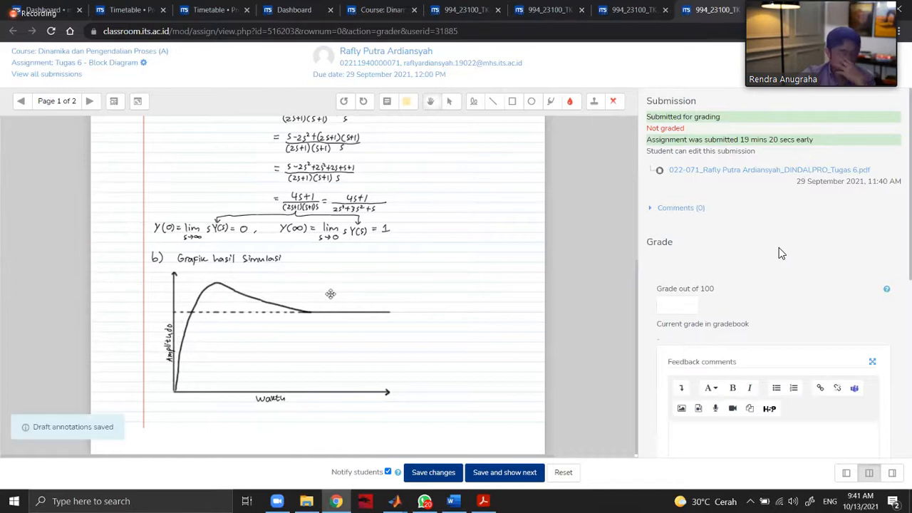
scroll(330, 293, "up", 3)
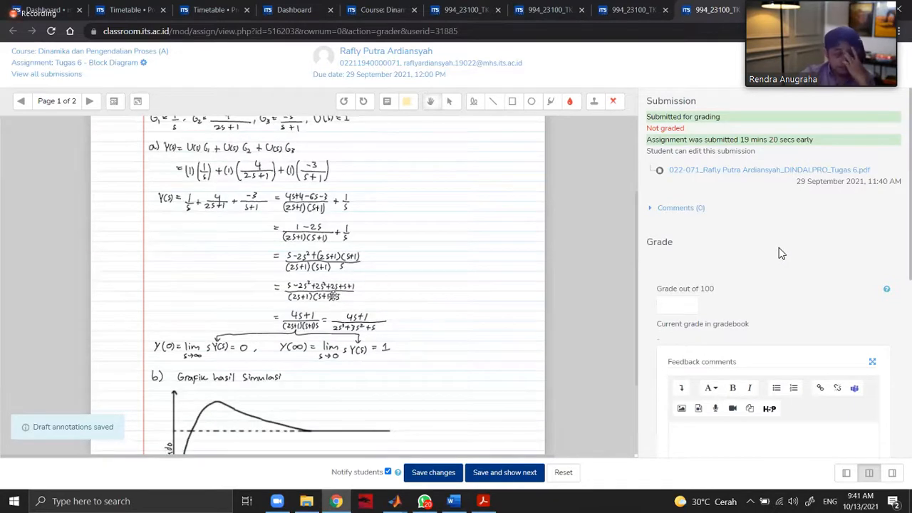
scroll(333, 294, "up", 3)
scroll(333, 294, "down", 6)
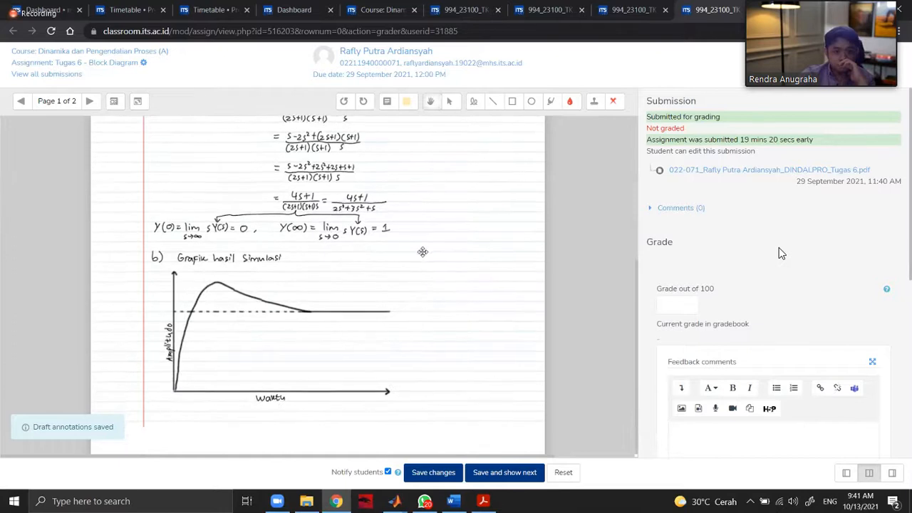
Return to the Simulink model and look through the Continuous blocks in the Library Browser.
mouse_move(394, 501)
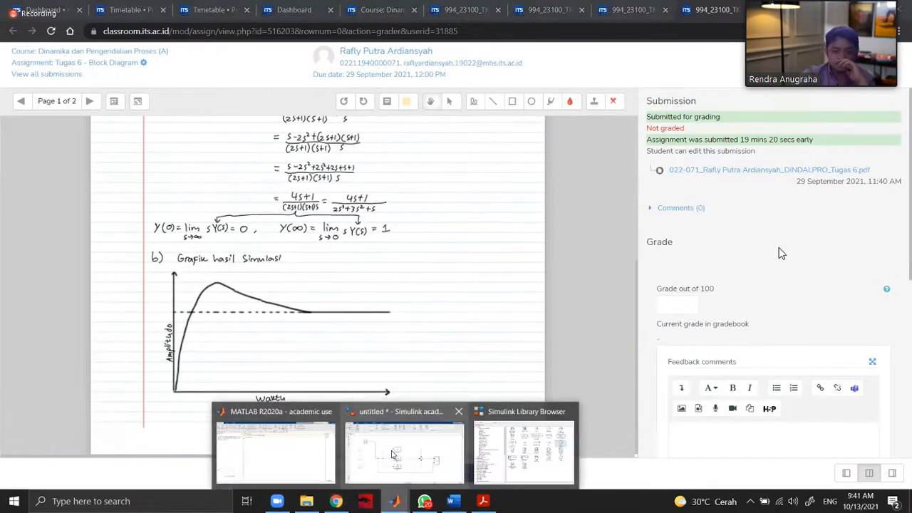
left_click(393, 454)
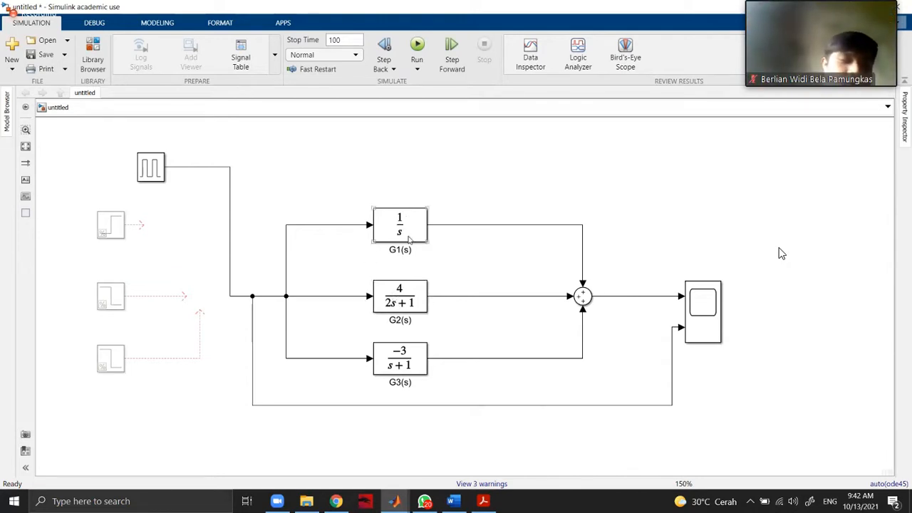
left_click(403, 311)
left_click(93, 56)
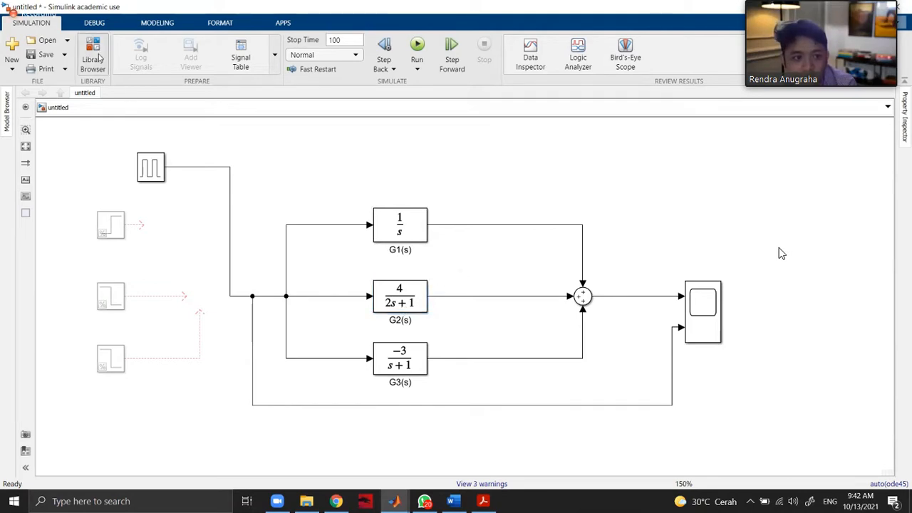
left_click(252, 159)
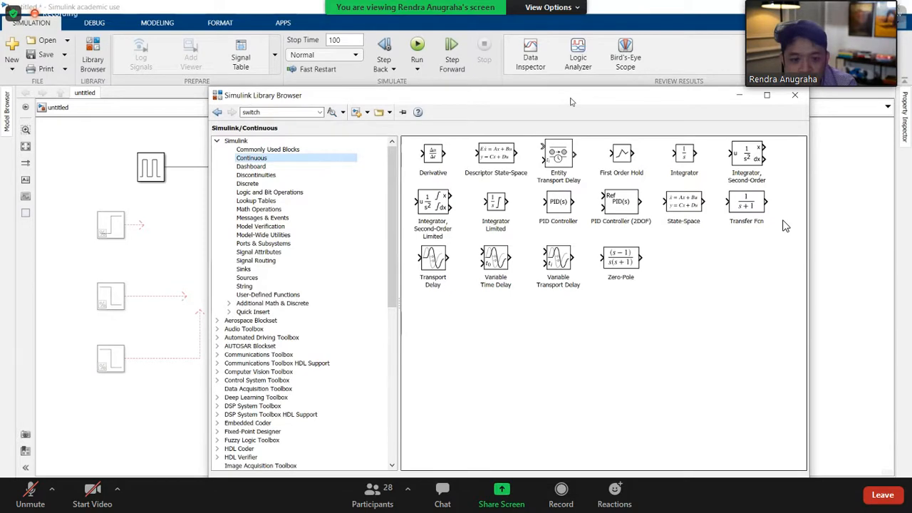
left_click_drag(571, 98, 300, 123)
left_click(524, 120)
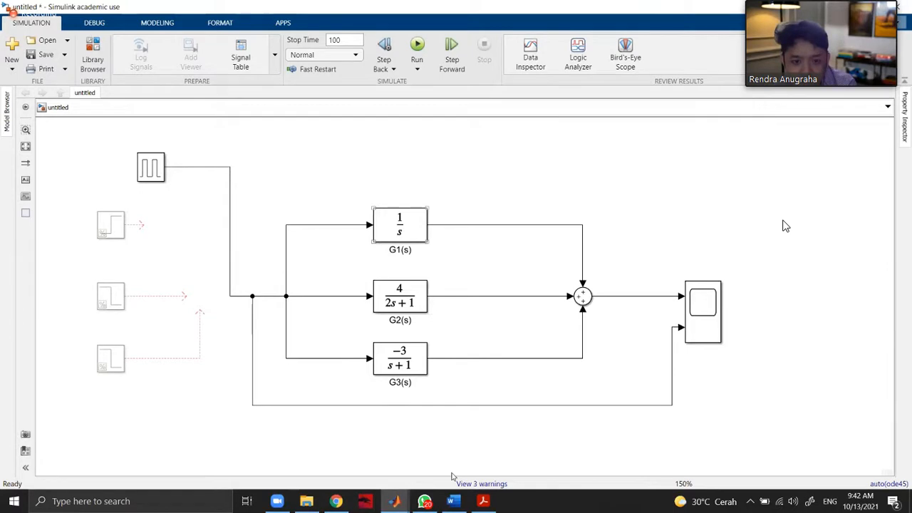
Switch to the QUIZ 1 DINDALPRO document in Word and insert page breaks after question 6 for blank writing space.
mouse_move(456, 502)
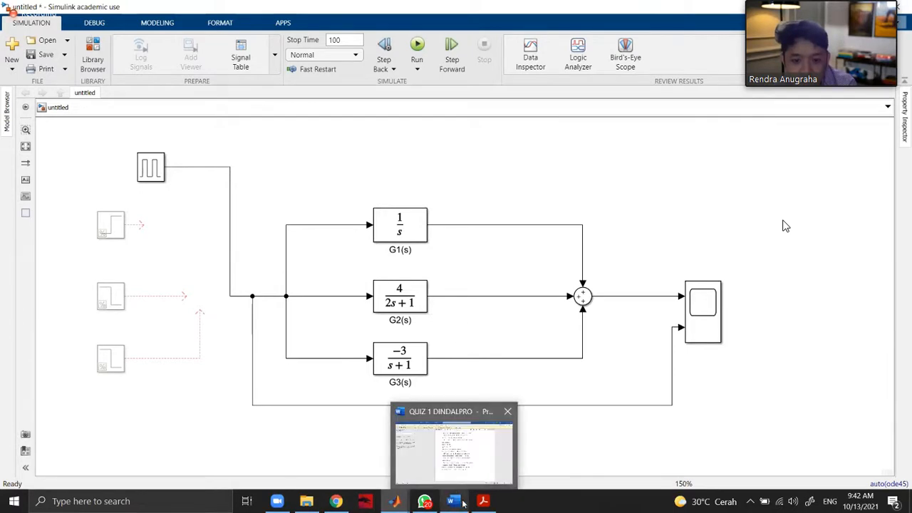
left_click(464, 448)
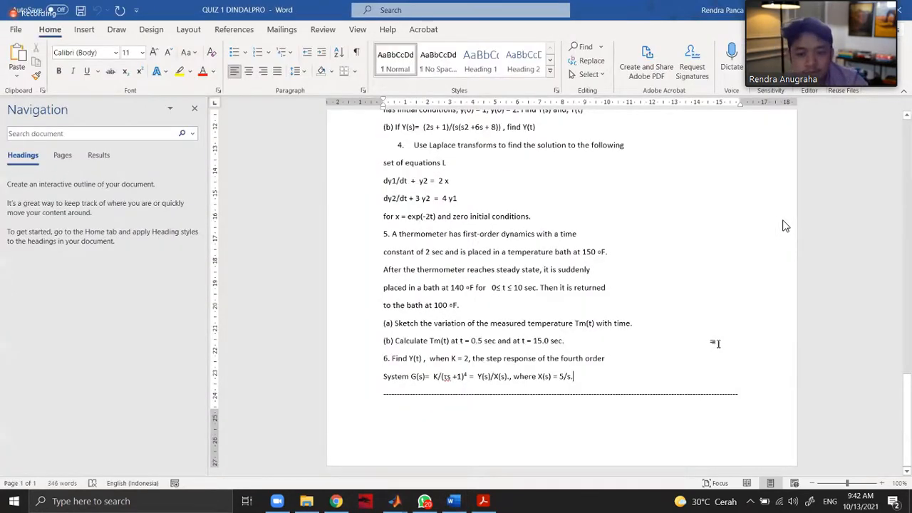
key("ctrl+Return")
key("ctrl+Return")
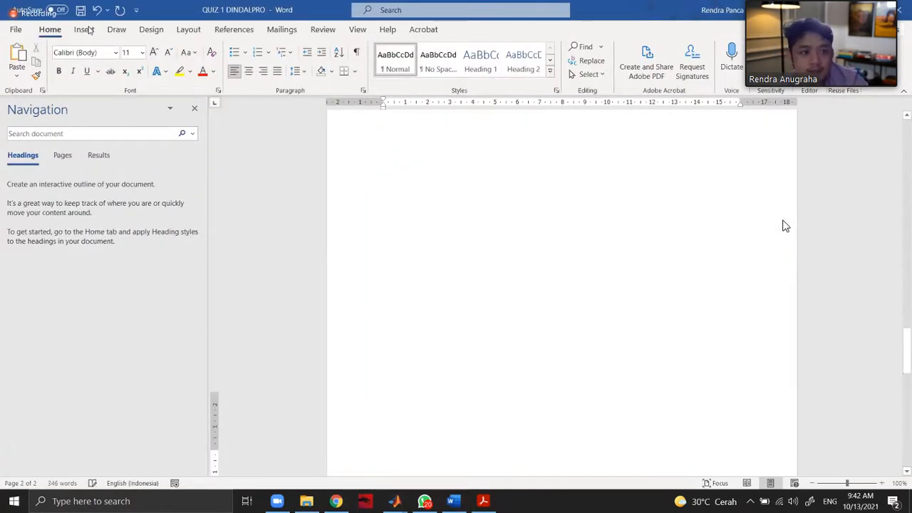
scroll(783, 221, "down", 6)
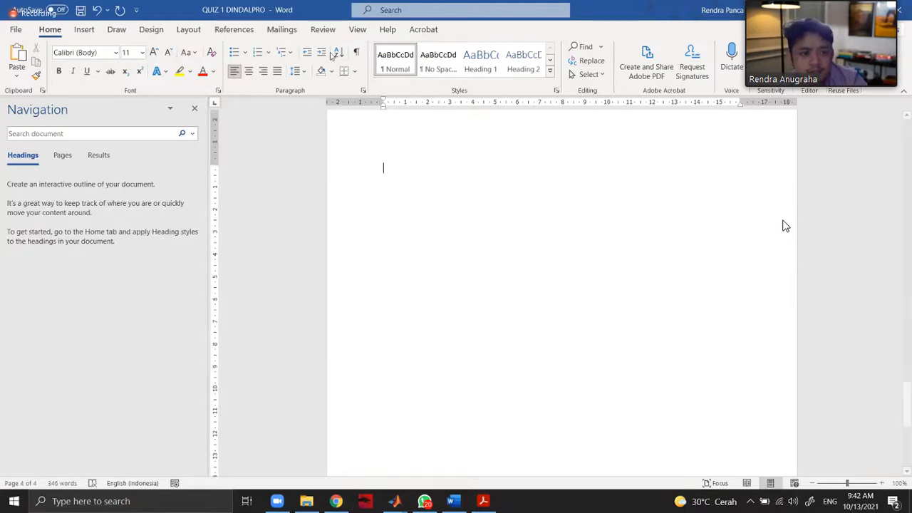
Handwrite the first term 1/s followed by a plus sign on the blank page with the black pen.
left_click(84, 29)
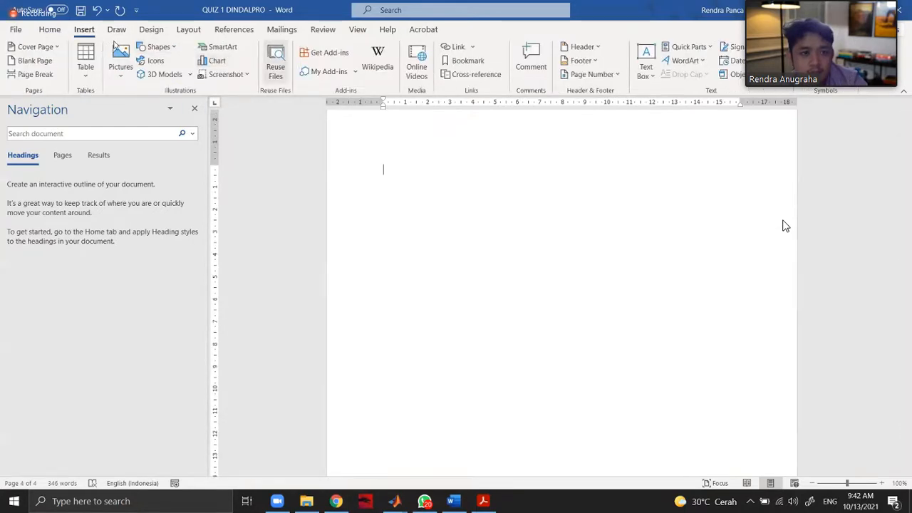
scroll(276, 92, "up", 1)
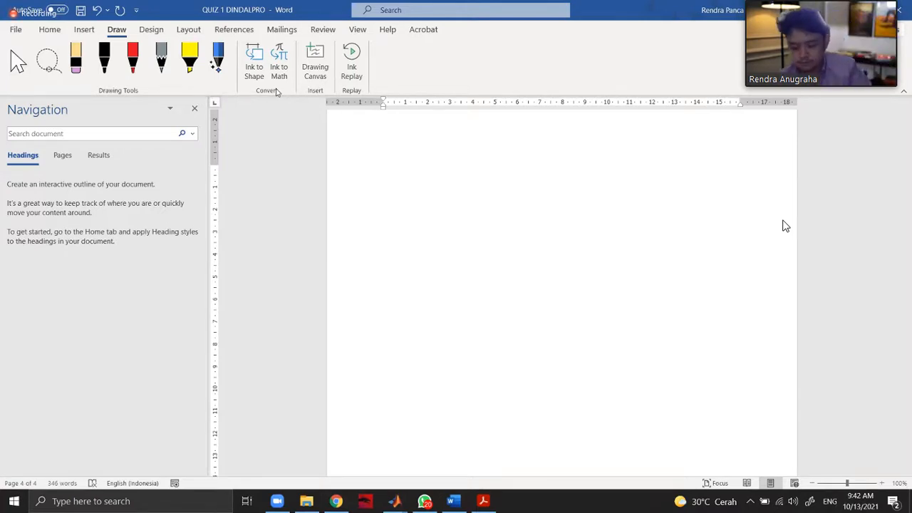
left_click(104, 60)
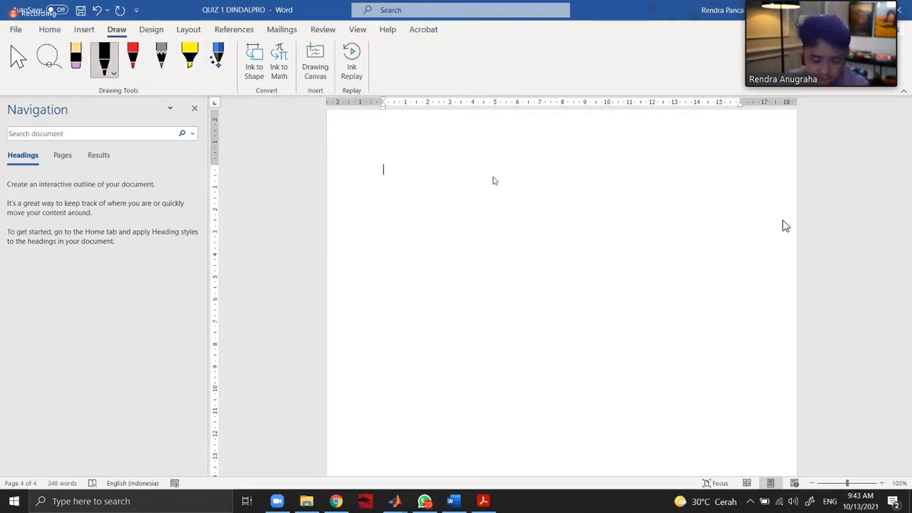
left_click_drag(407, 174, 407, 191)
left_click_drag(396, 200, 411, 199)
mouse_move(404, 209)
left_mouse_down()
mouse_move(399, 226)
mouse_move(423, 209)
left_mouse_up()
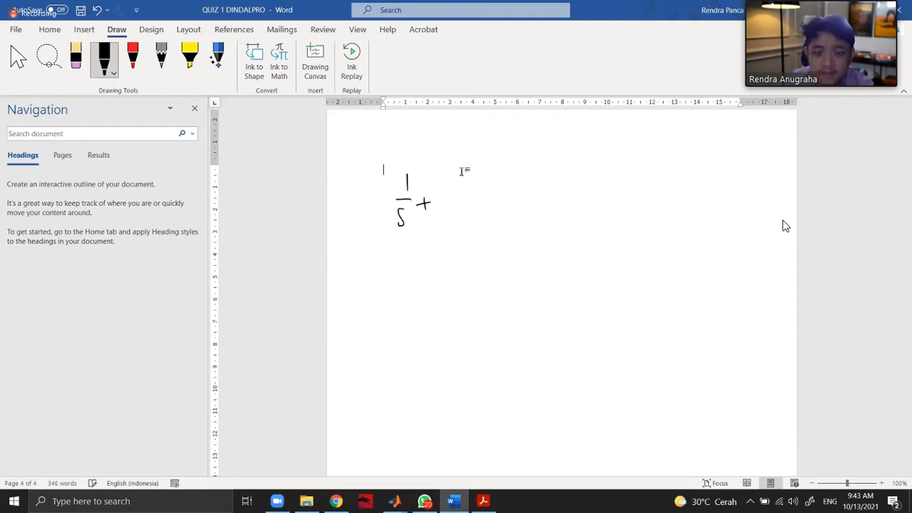
Check the transfer functions in the Simulink model and handwrite the remaining terms 4/(2s+1) + 1/(s+1) in Word.
left_click(450, 505)
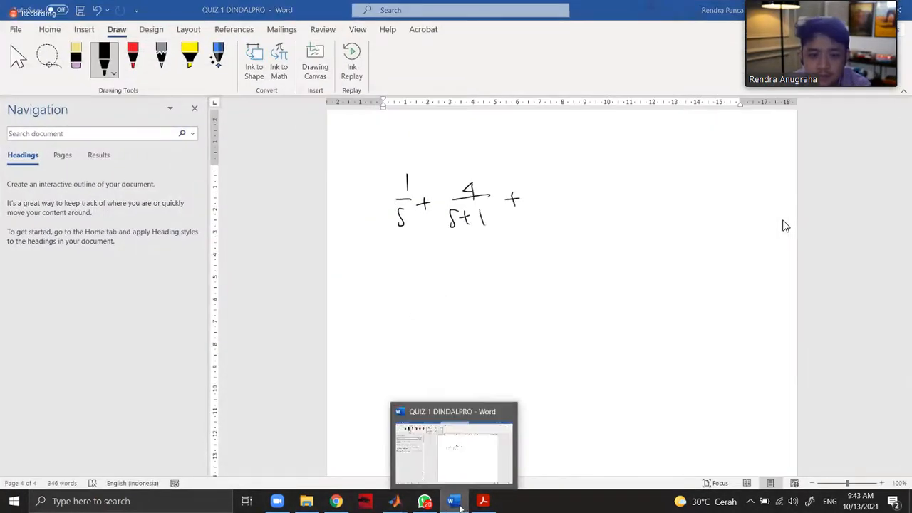
left_click(459, 503)
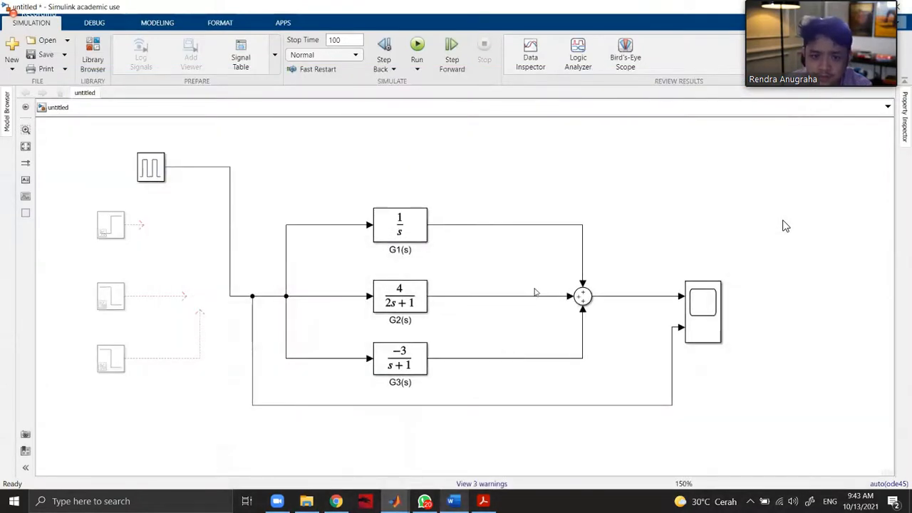
left_click(454, 502)
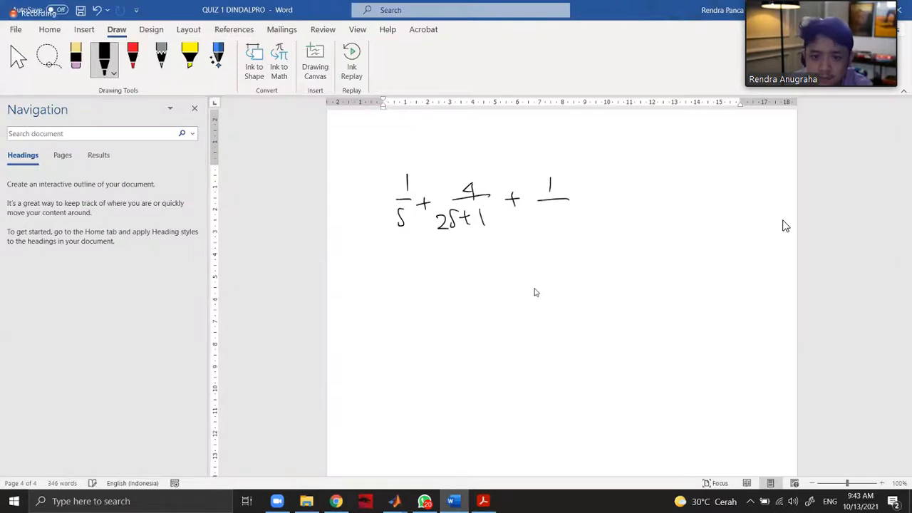
left_click_drag(545, 215, 539, 227)
left_click_drag(547, 223, 554, 223)
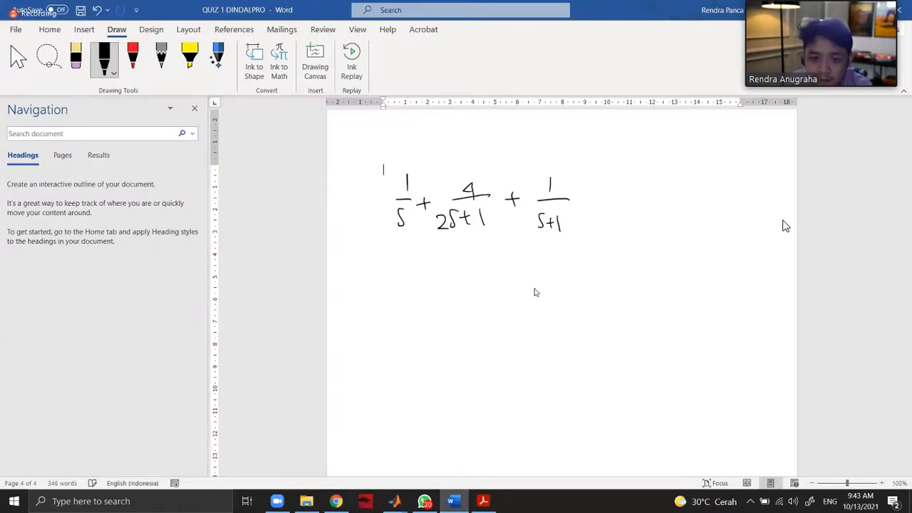
Handwrite an equals sign below the sum, with a long fraction bar and the start of the denominator, (s)(s+1/2.
left_click_drag(399, 285, 653, 285)
mouse_move(459, 300)
left_mouse_down()
mouse_move(458, 328)
mouse_move(479, 328)
left_mouse_up()
left_click_drag(491, 302, 493, 325)
mouse_move(503, 314)
left_mouse_down()
mouse_move(512, 314)
mouse_move(507, 322)
left_mouse_up()
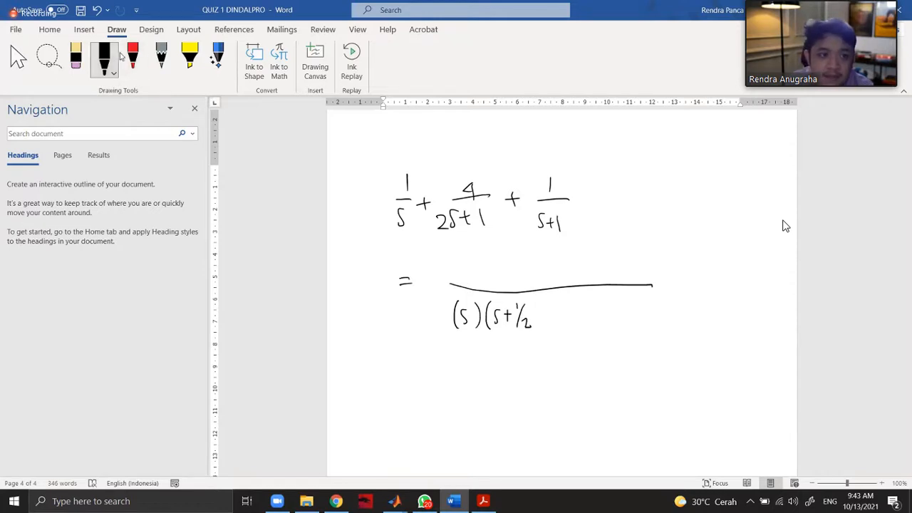
Erase parts of the second term and rewrite it as 2/(s+1/2).
left_click(77, 60)
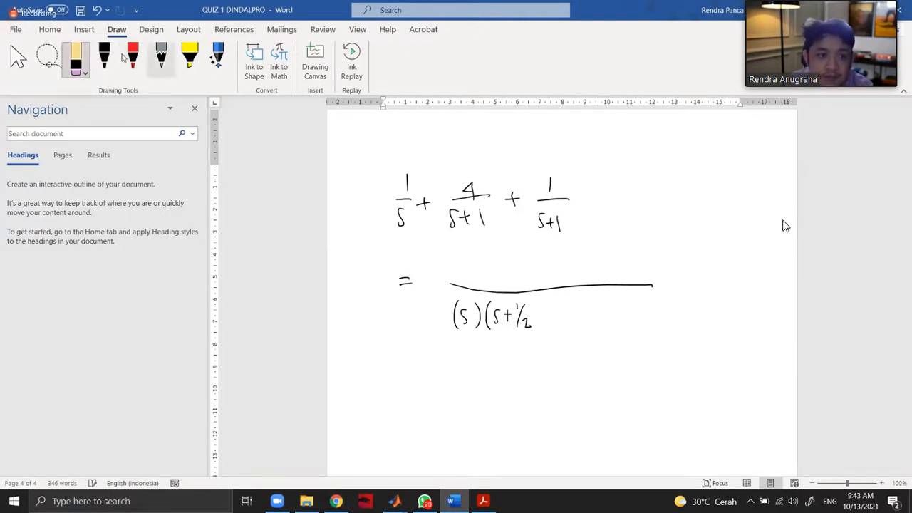
left_click(109, 63)
left_click_drag(490, 212, 484, 238)
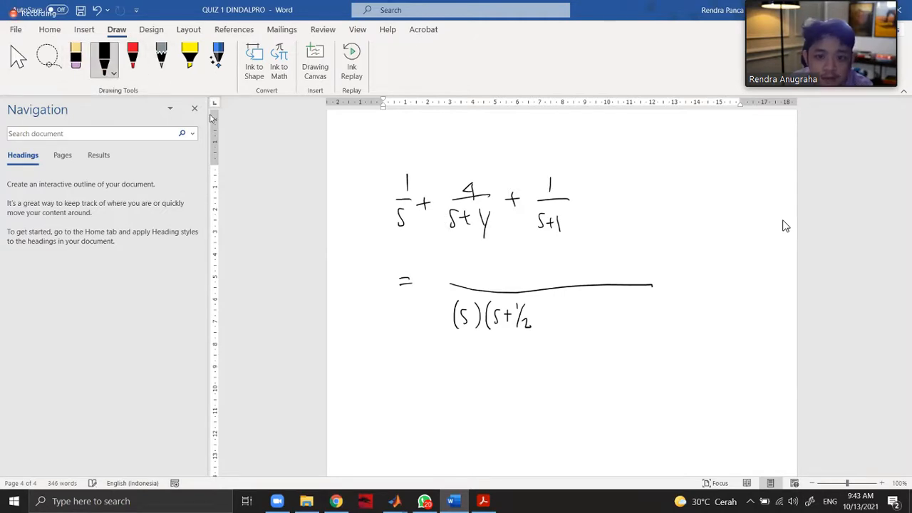
left_click(75, 59)
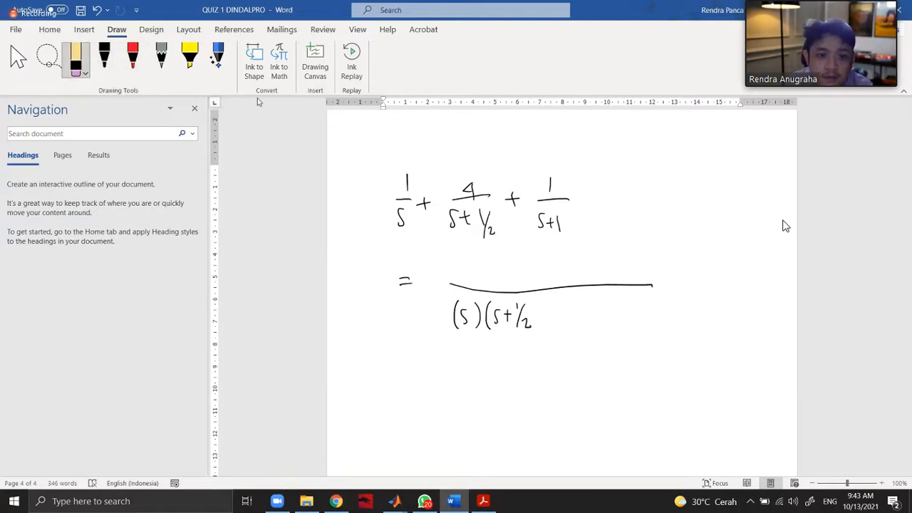
left_click(104, 59)
left_click_drag(457, 176, 468, 187)
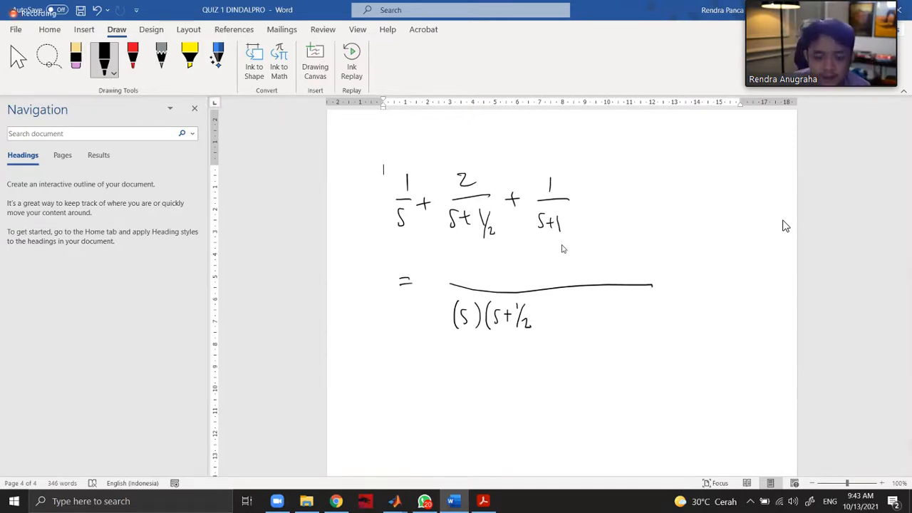
Complete the denominator with the factor (s+1) and begin the numerator as (s+1)(s+1/2) + 2(.
left_click_drag(540, 303, 545, 339)
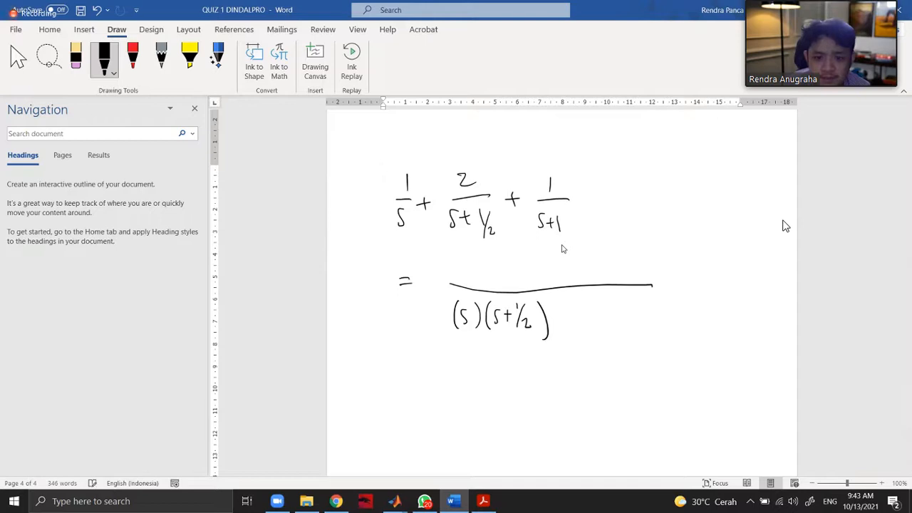
left_click_drag(579, 306, 574, 326)
left_click_drag(583, 312, 601, 328)
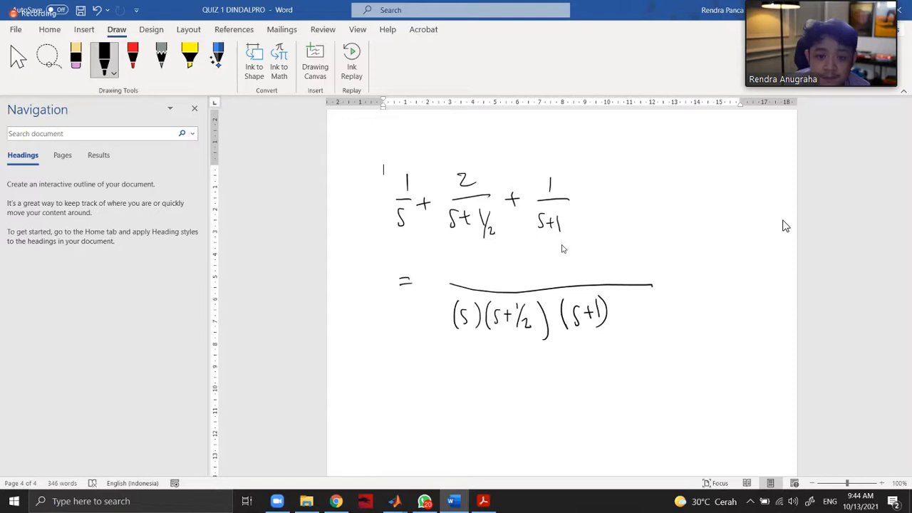
left_click_drag(458, 253, 457, 277)
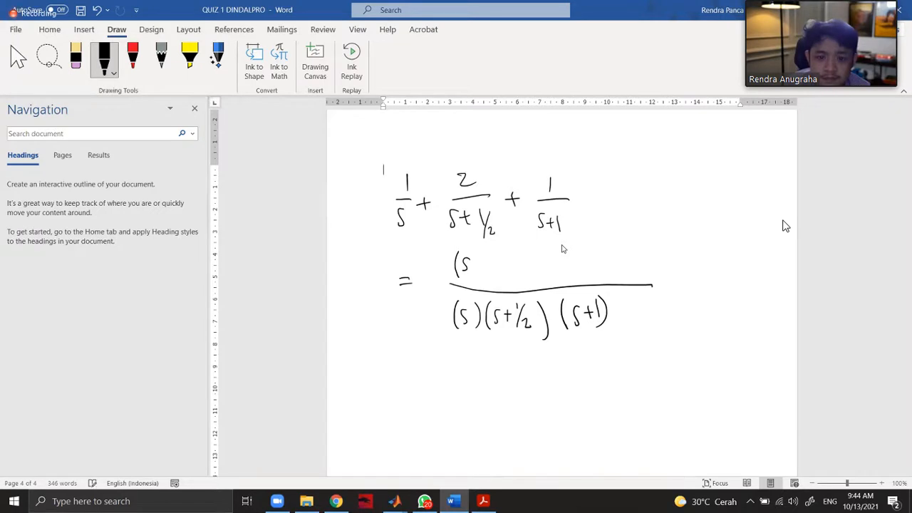
left_click_drag(477, 265, 506, 282)
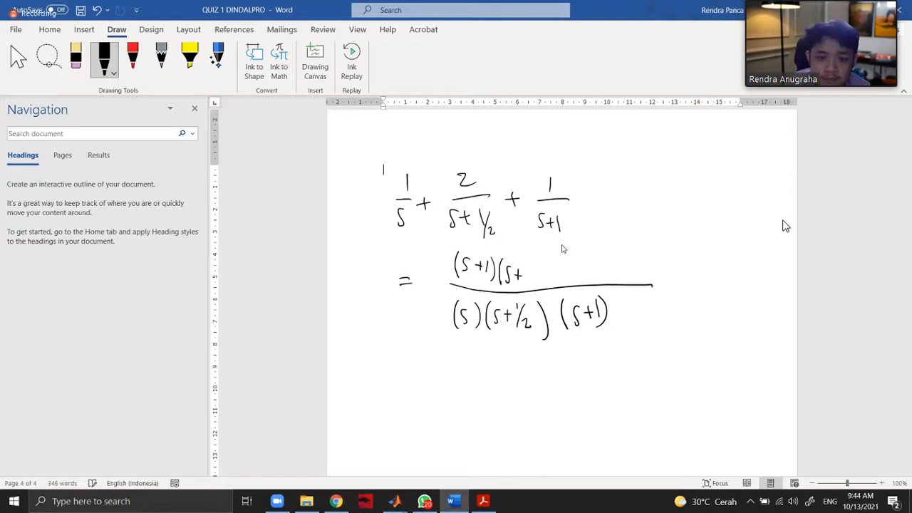
mouse_move(553, 270)
left_mouse_down()
mouse_move(564, 270)
mouse_move(558, 279)
mouse_move(581, 273)
left_mouse_up()
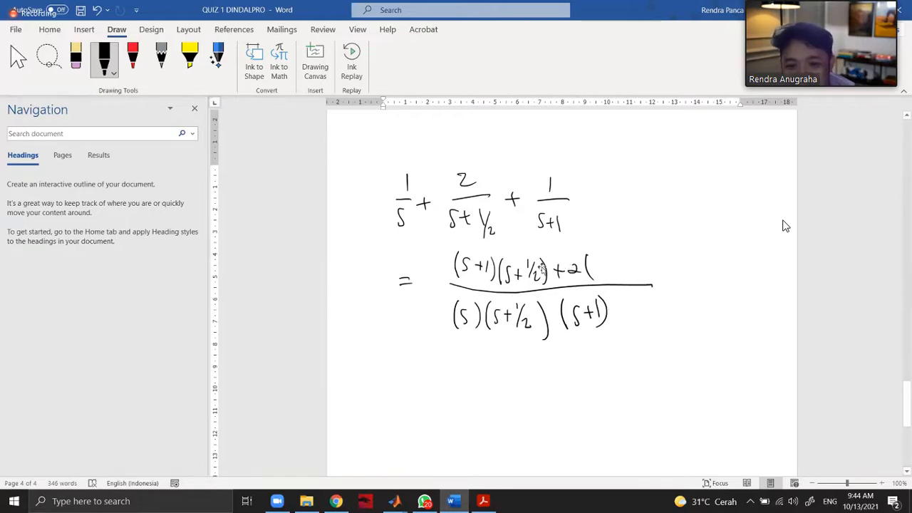
Erase the numerator, fraction bar and denominator after the equals sign, keeping the equals sign.
left_click(542, 269)
left_click_drag(368, 252, 442, 263)
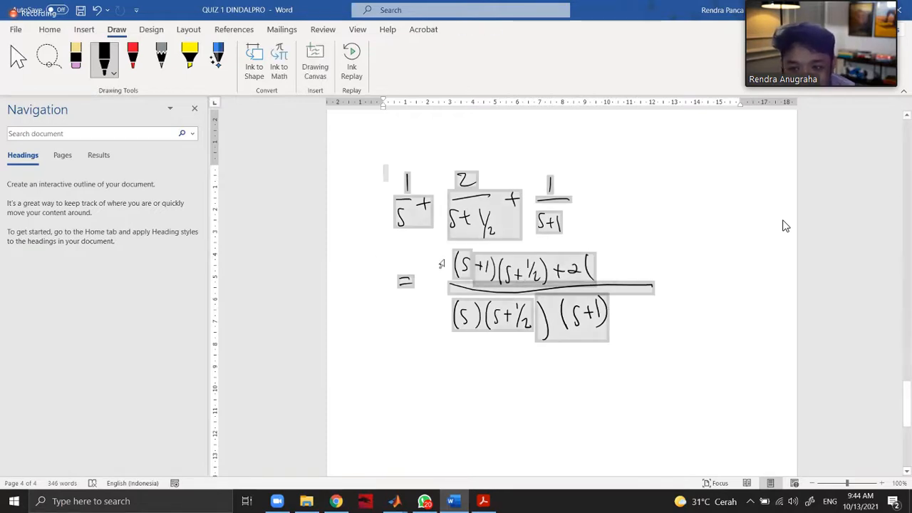
left_click(711, 331)
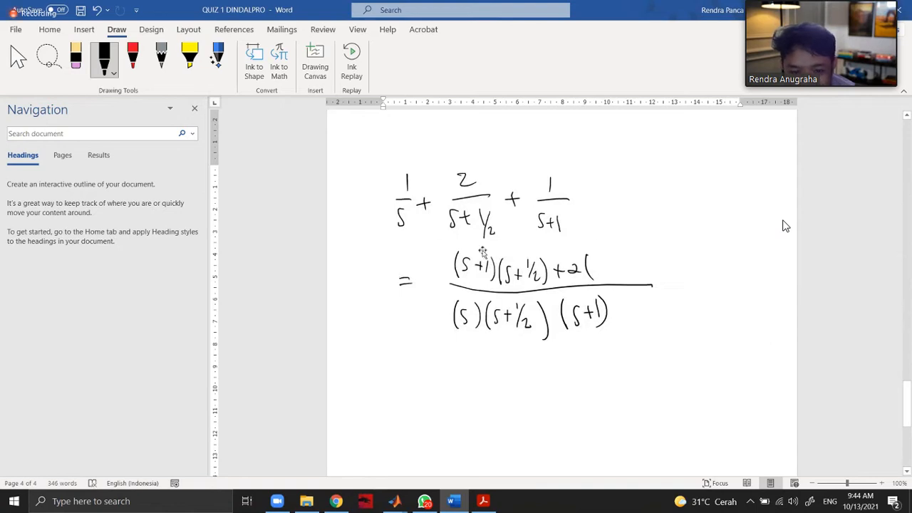
left_click(74, 64)
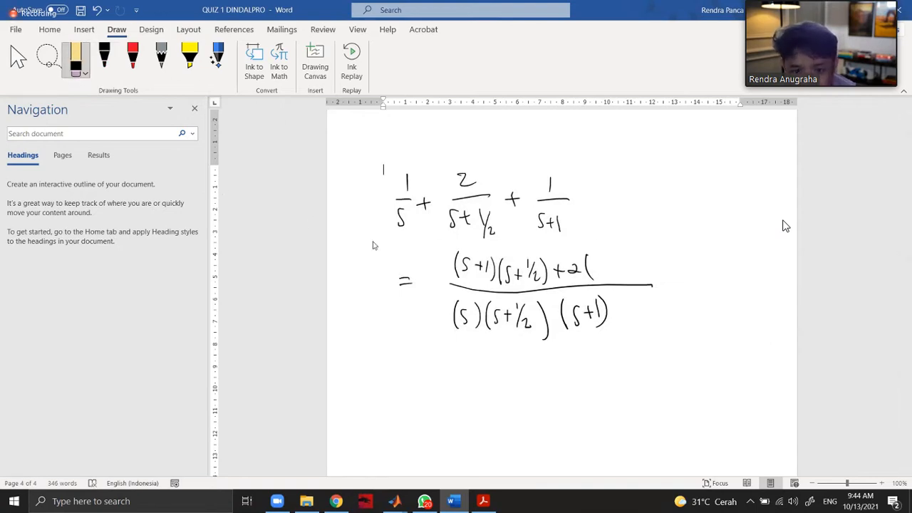
mouse_move(463, 267)
left_mouse_down()
mouse_move(607, 283)
mouse_move(475, 267)
mouse_move(474, 299)
mouse_move(447, 323)
mouse_move(607, 312)
left_mouse_up()
Handwrite the combined fraction with numerator 4s+1 over denominator (2s+1)(s+1)s after the equals sign.
left_click(104, 57)
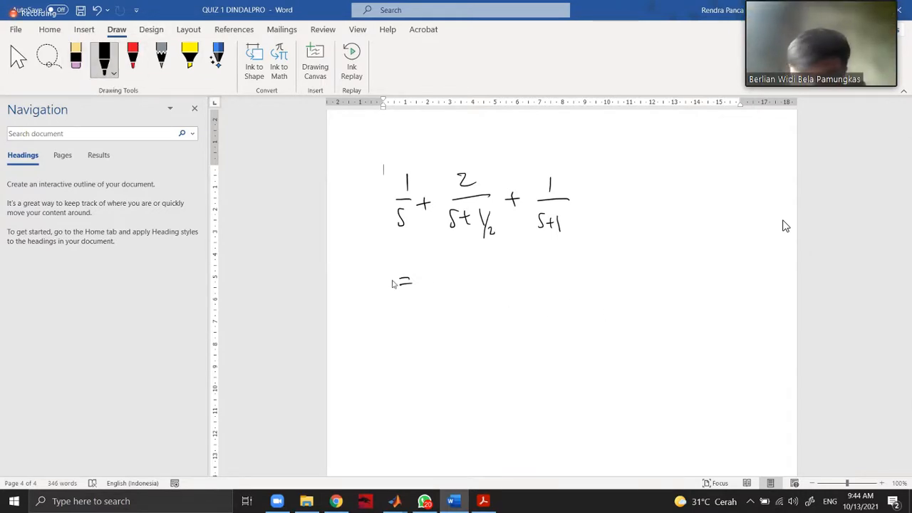
left_click_drag(461, 285, 627, 287)
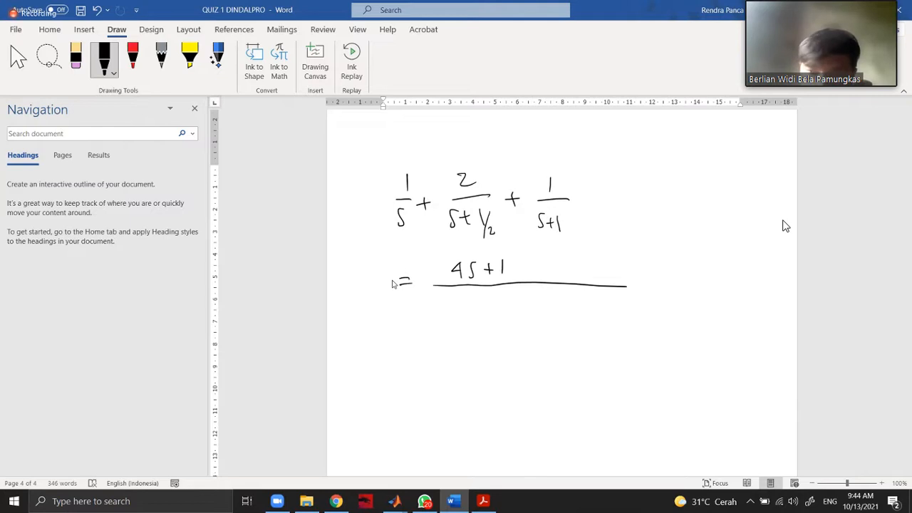
left_click_drag(439, 307, 448, 308)
left_click_drag(457, 300, 452, 306)
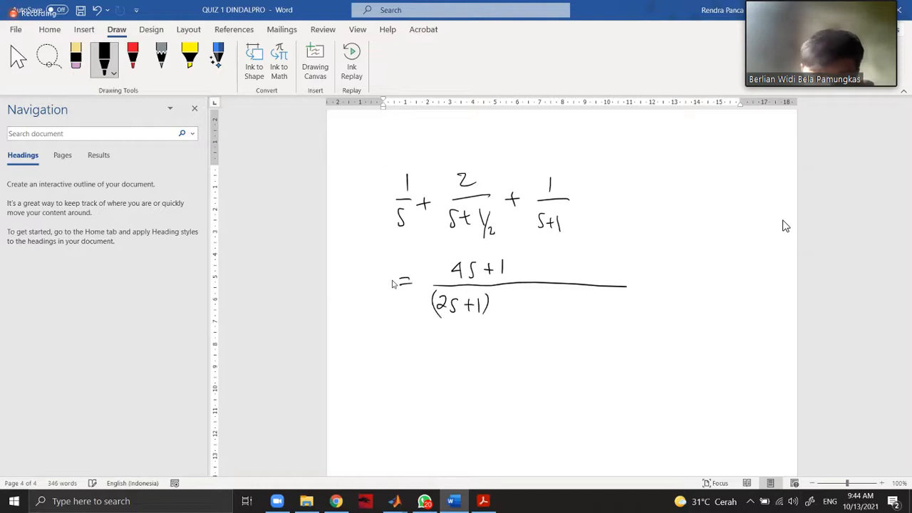
left_click_drag(510, 299, 504, 315)
mouse_move(513, 306)
left_mouse_down()
mouse_move(525, 307)
mouse_move(518, 315)
mouse_move(530, 320)
left_mouse_up()
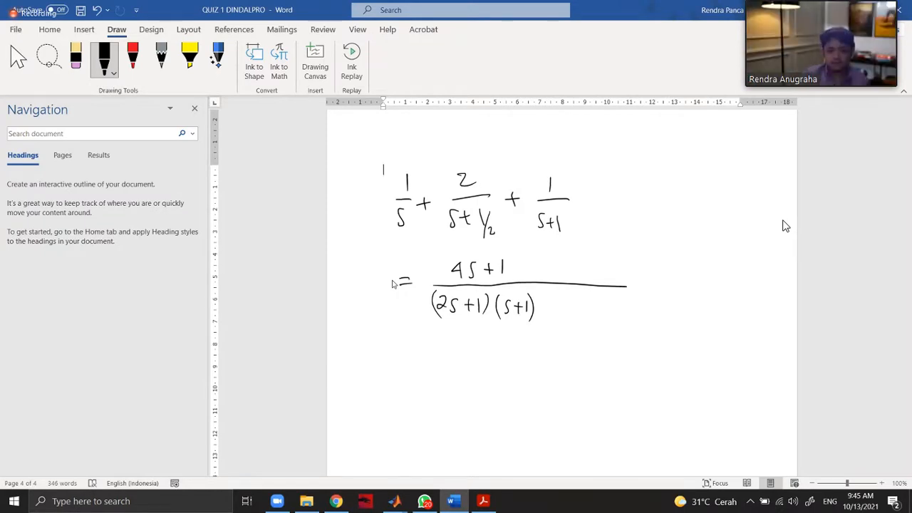
left_click_drag(550, 300, 539, 316)
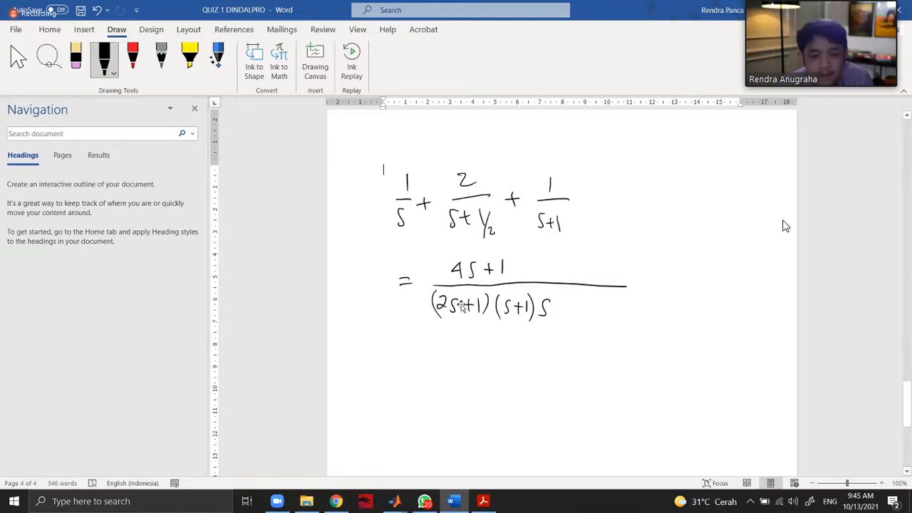
left_click(462, 305)
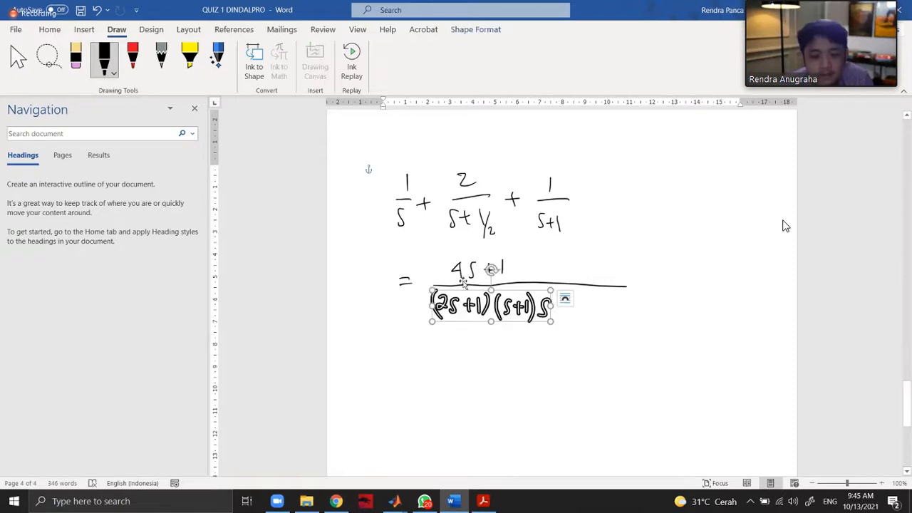
left_click(464, 272)
left_click(480, 349)
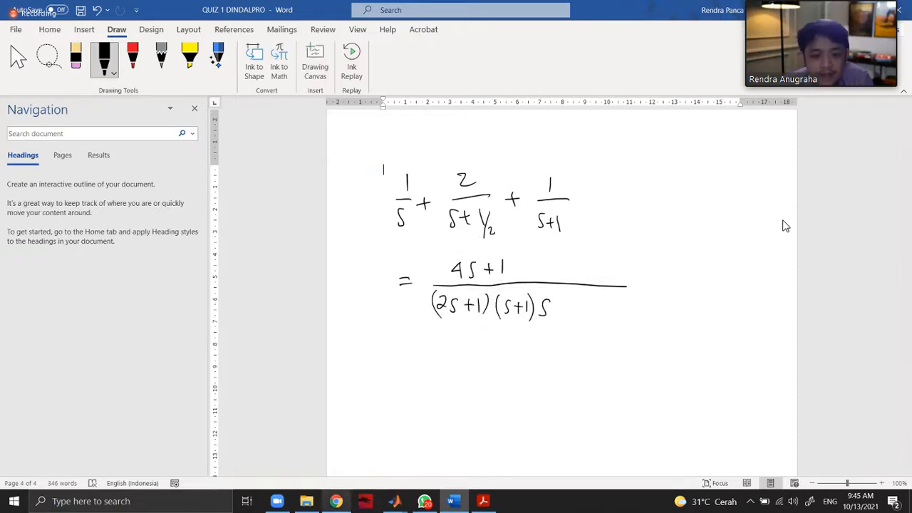
Switch to the Simulink model and add a Zero-Pole block from the Continuous library below the G3(s) block.
mouse_move(427, 505)
mouse_move(395, 501)
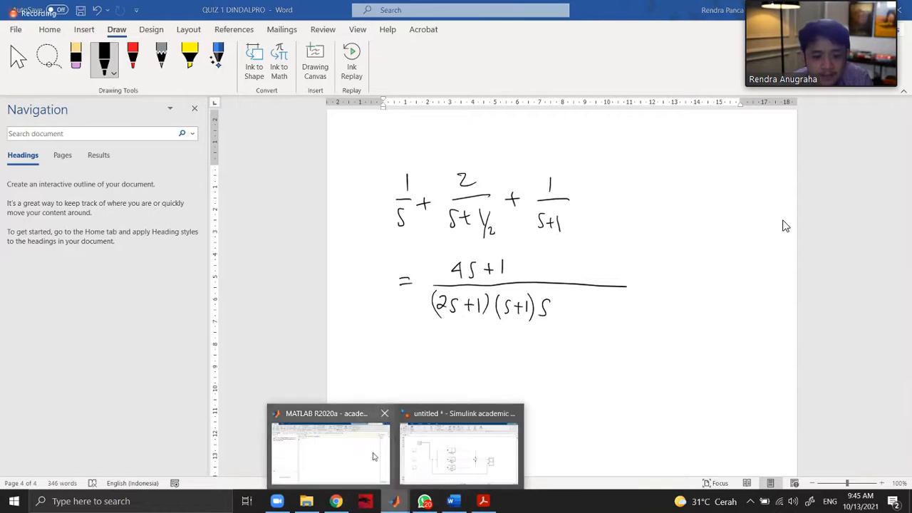
left_click(461, 450)
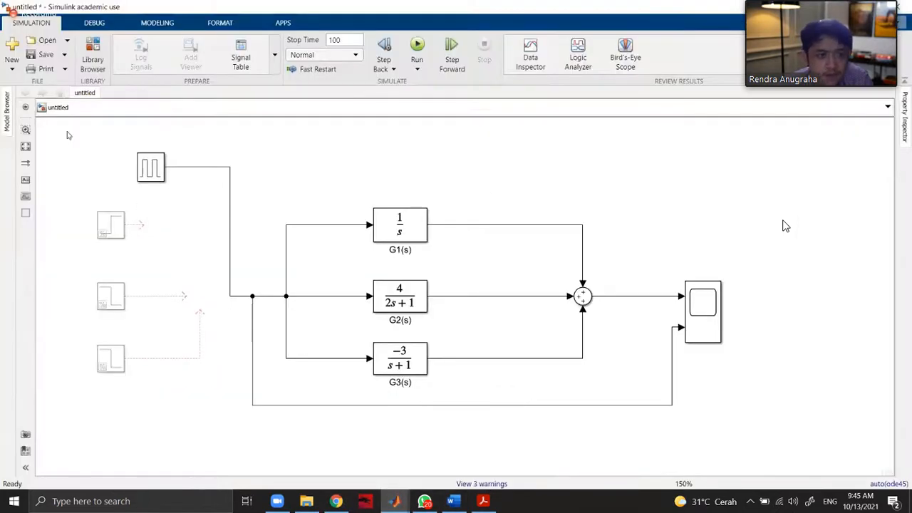
left_click(89, 62)
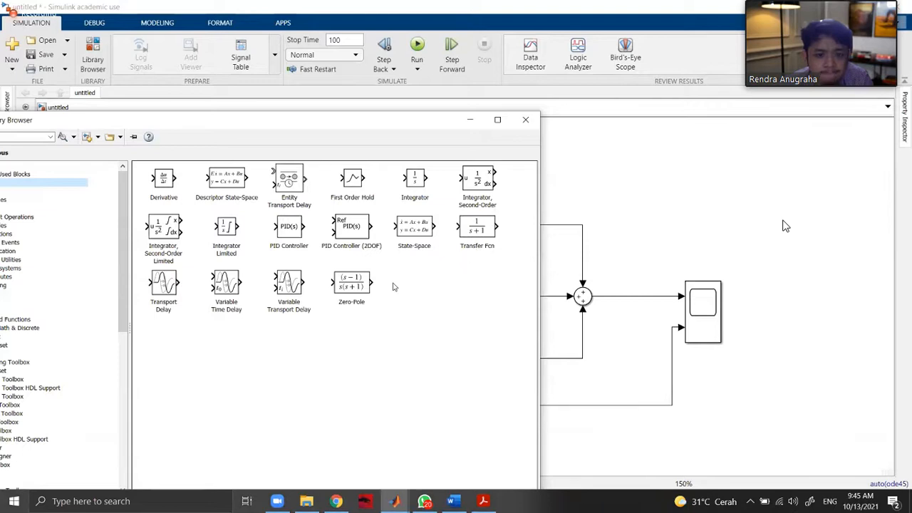
left_click(353, 291)
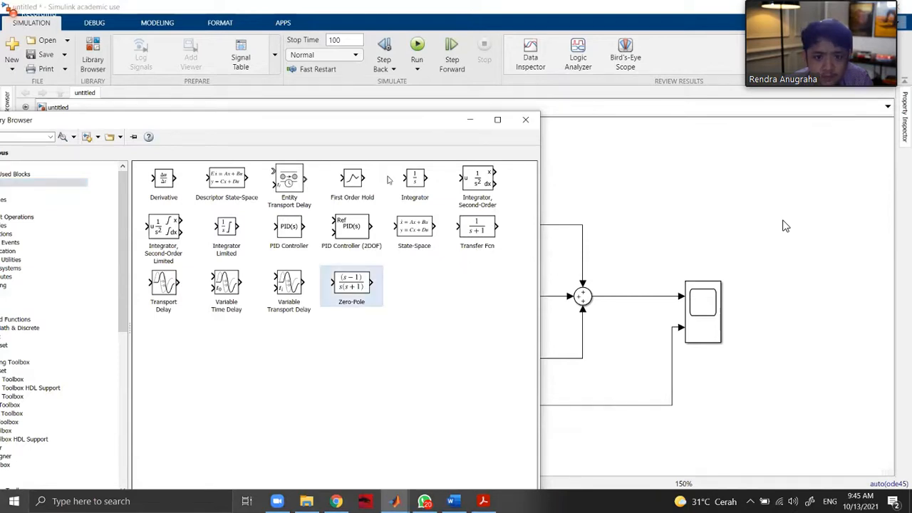
left_click_drag(576, 411, 390, 463)
scroll(520, 438, "down", 3)
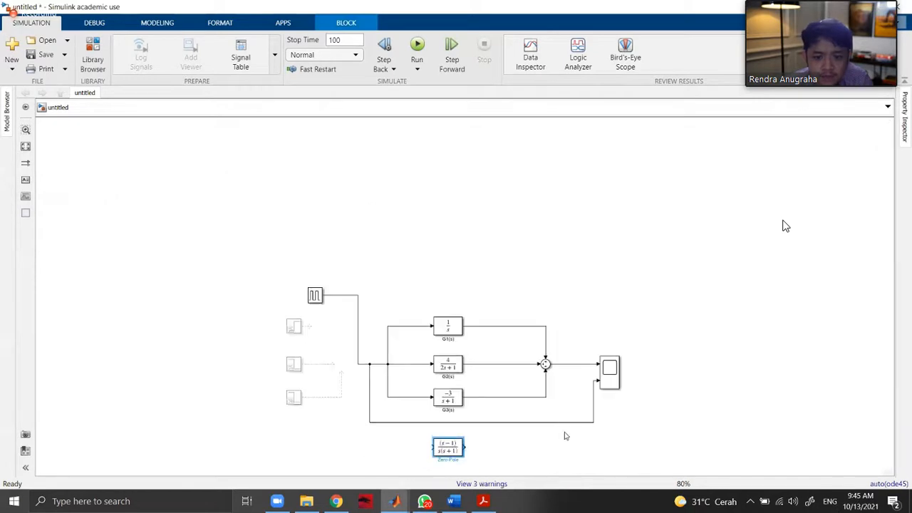
scroll(553, 434, "up", 3)
left_click_drag(890, 394, 885, 478)
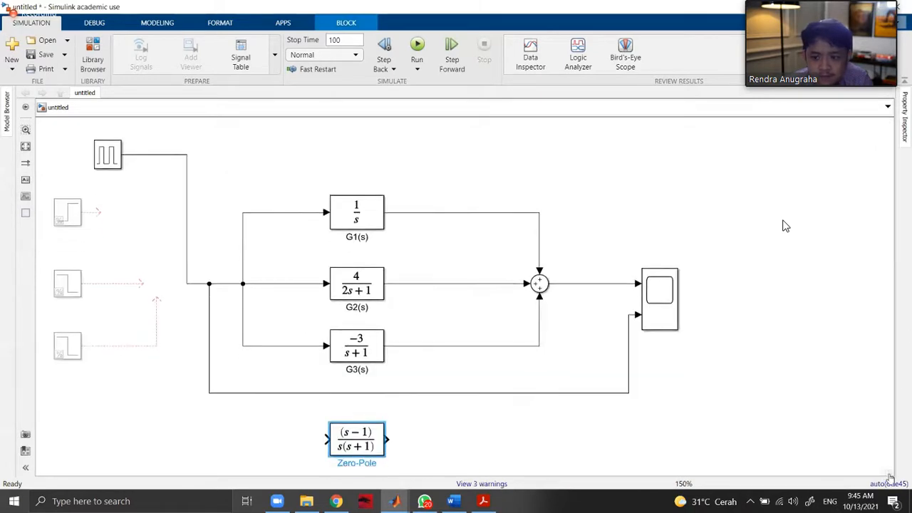
mouse_move(893, 475)
left_click(692, 419)
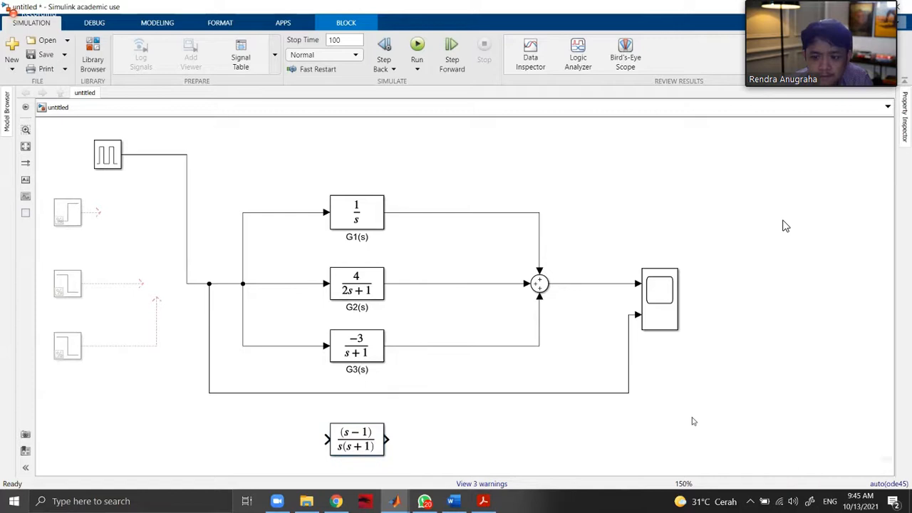
Set the Zero-Pole block's zeros to [4 -1], checking the handwritten fraction in the Word document first.
scroll(684, 421, "down", 3)
scroll(681, 421, "up", 3)
left_click(364, 438)
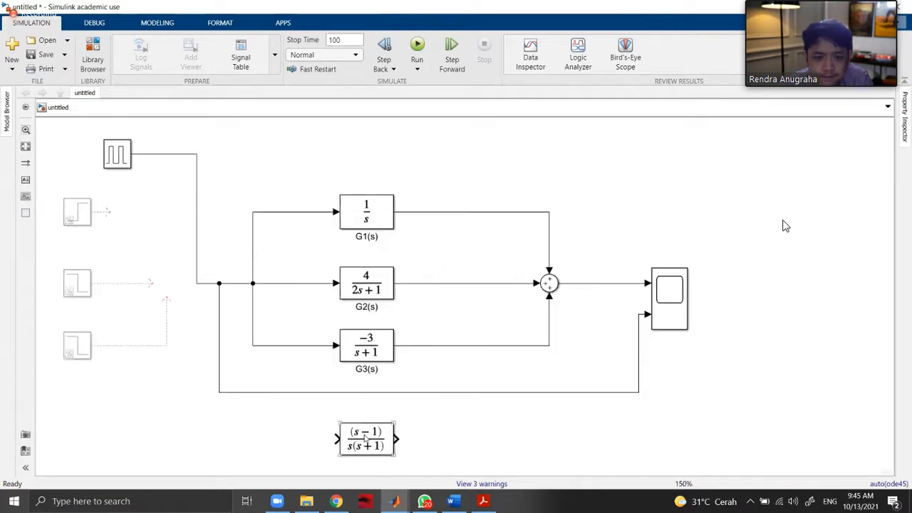
left_click(431, 453)
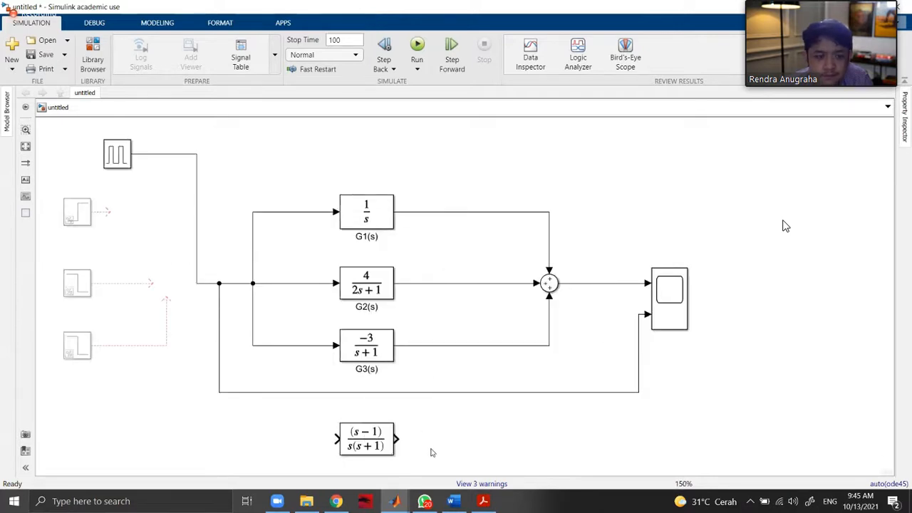
double_click(379, 451)
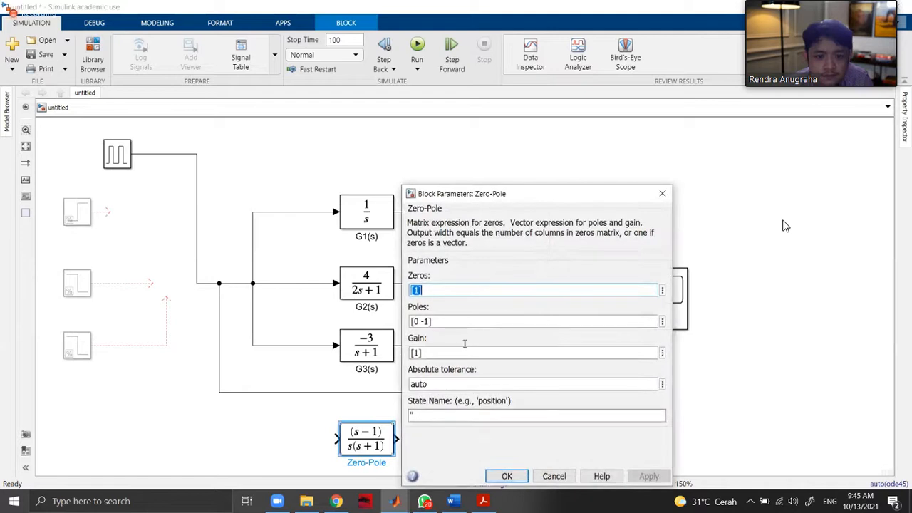
left_click(476, 509)
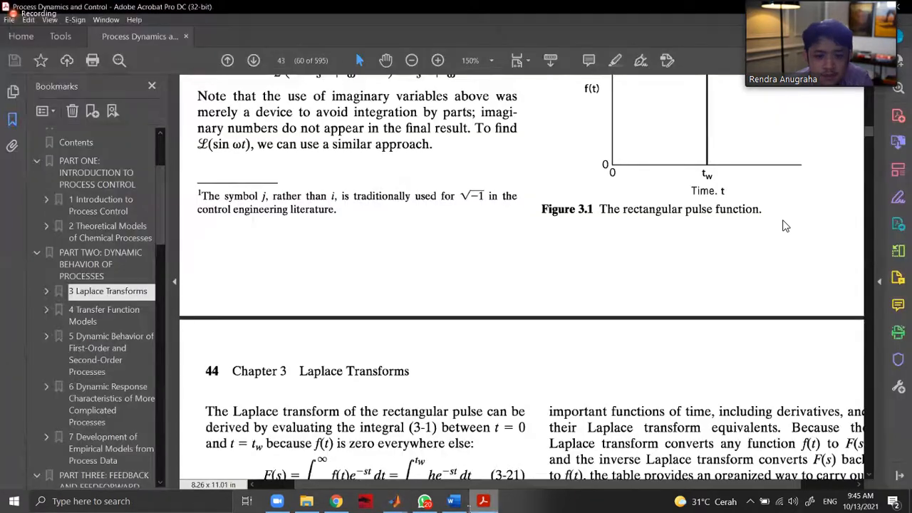
key("alt+Tab")
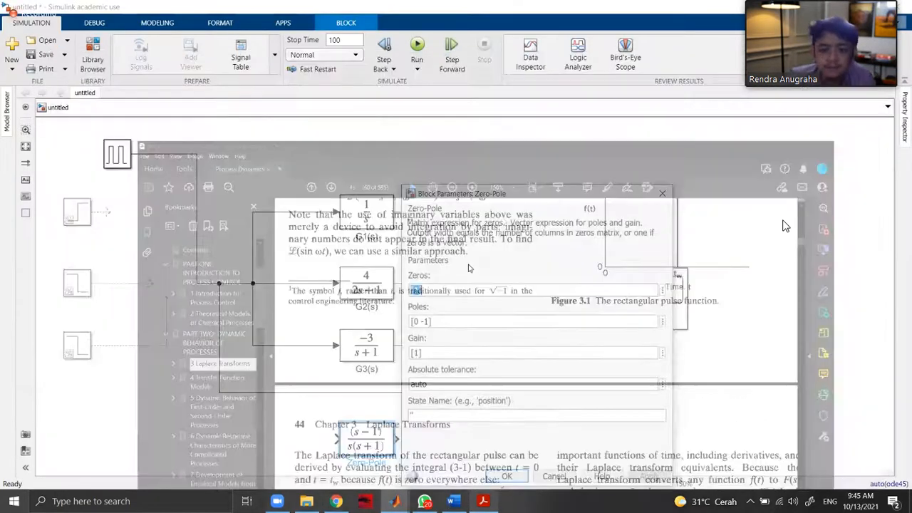
key("alt+Tab")
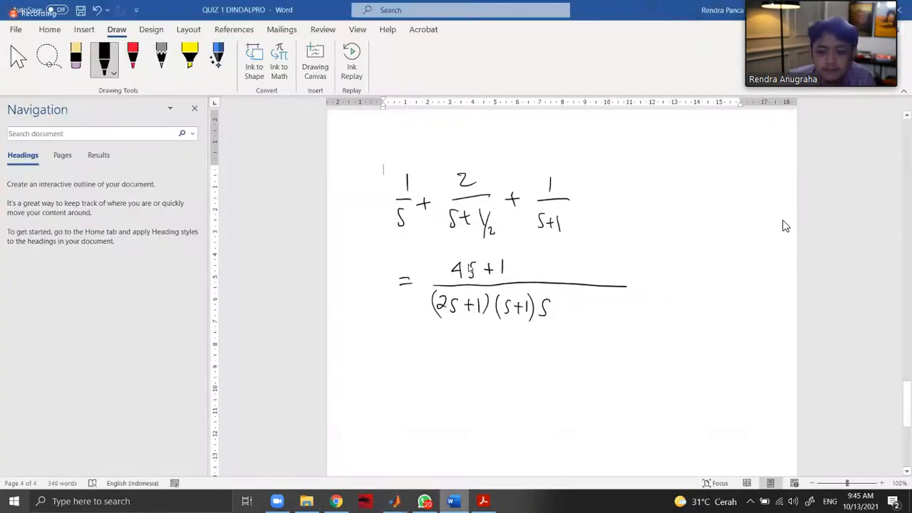
key("alt+Tab")
type("[4 -1]")
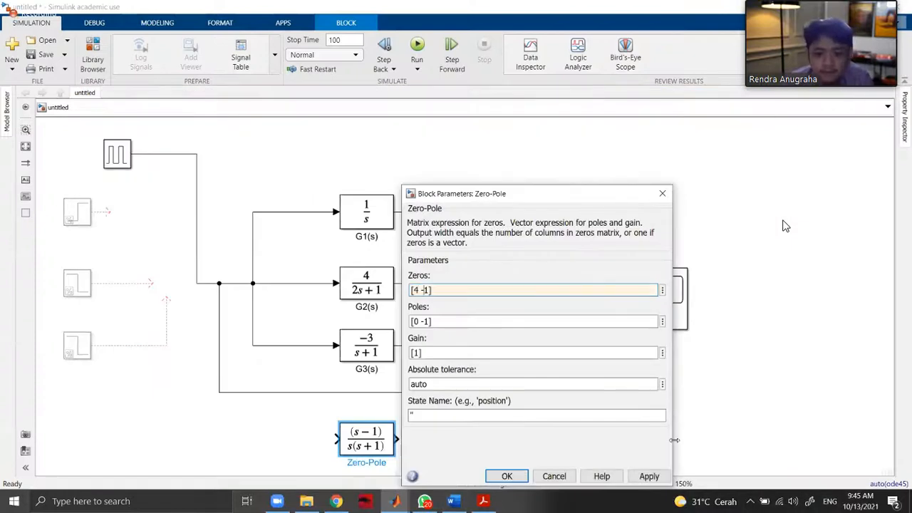
left_click(654, 476)
left_click(510, 479)
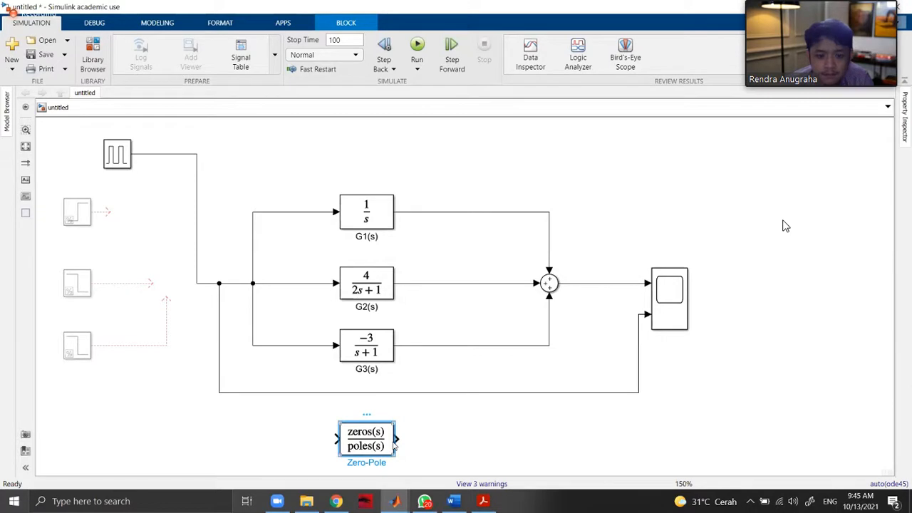
Start a signal line from the Zero-Pole block's output and widen the block so its full expression fits.
left_click(398, 440)
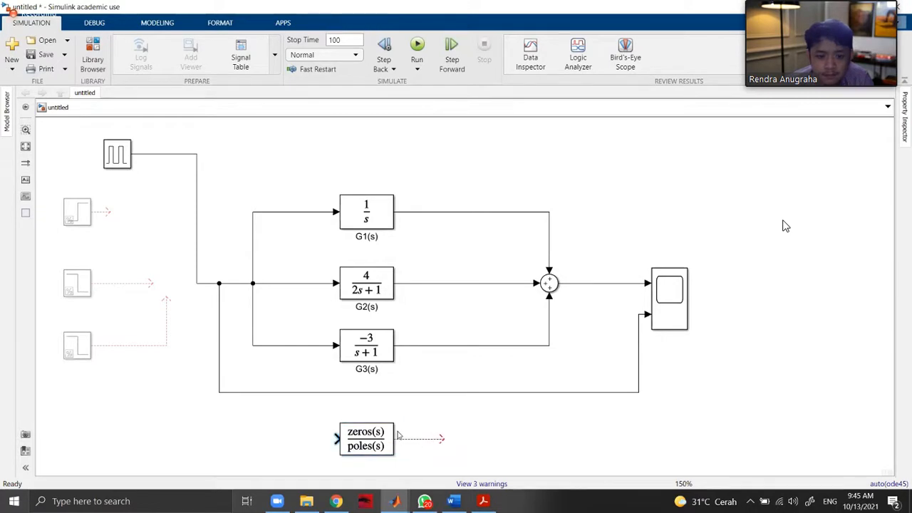
left_click(389, 431)
left_click_drag(393, 424, 459, 429)
Set the Zero-Pole block's zeros to [-0.25].
double_click(424, 442)
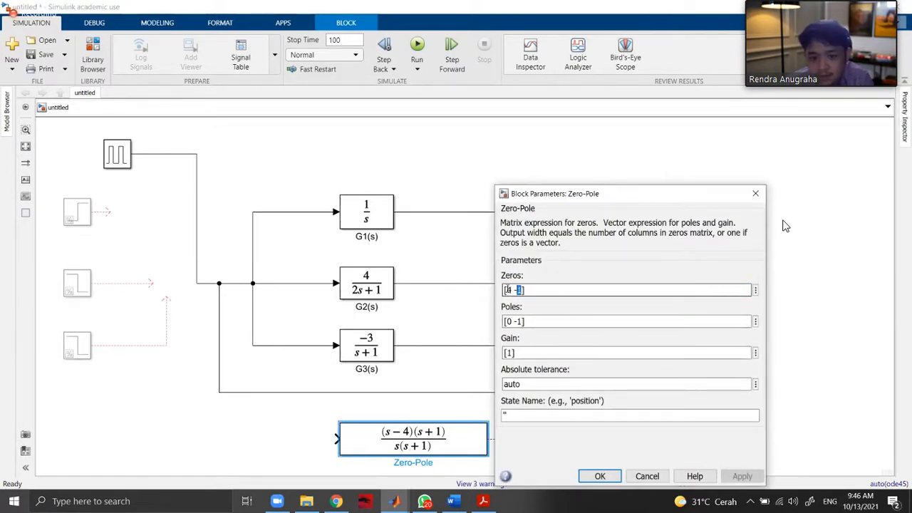
key("BackSpace")
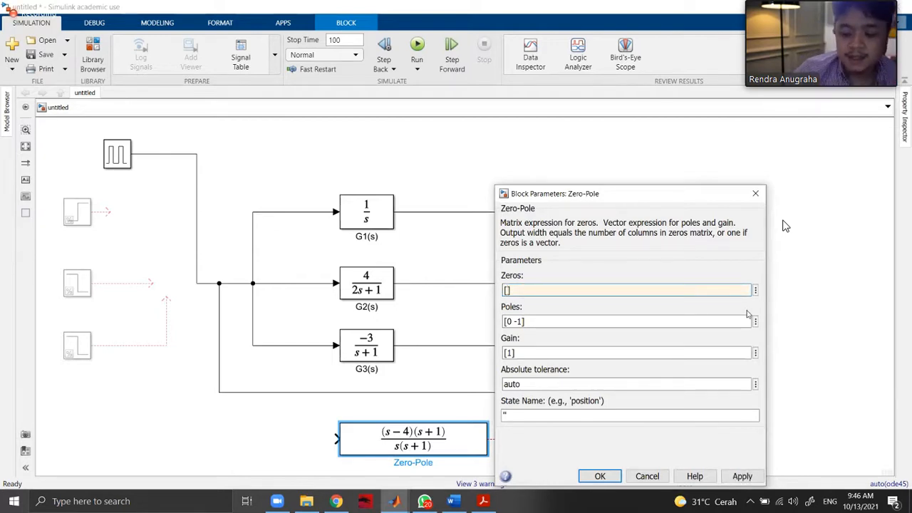
type("-")
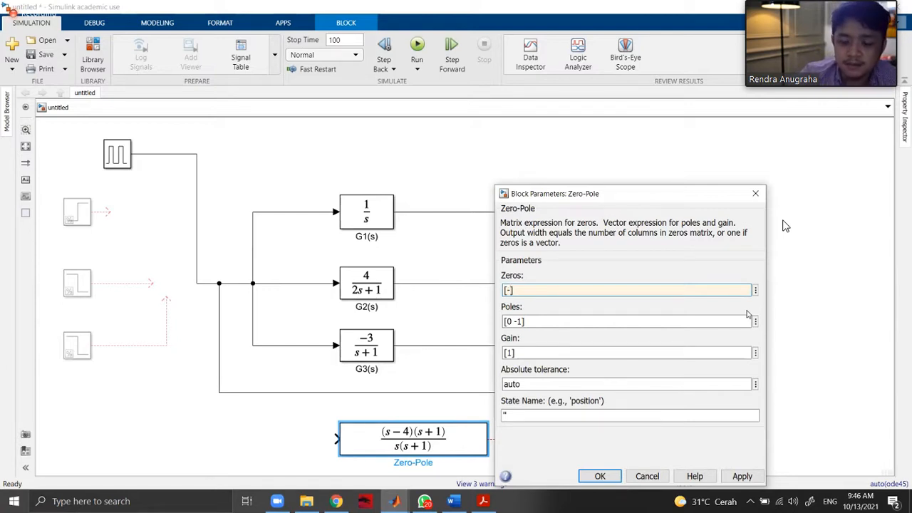
type("0.25")
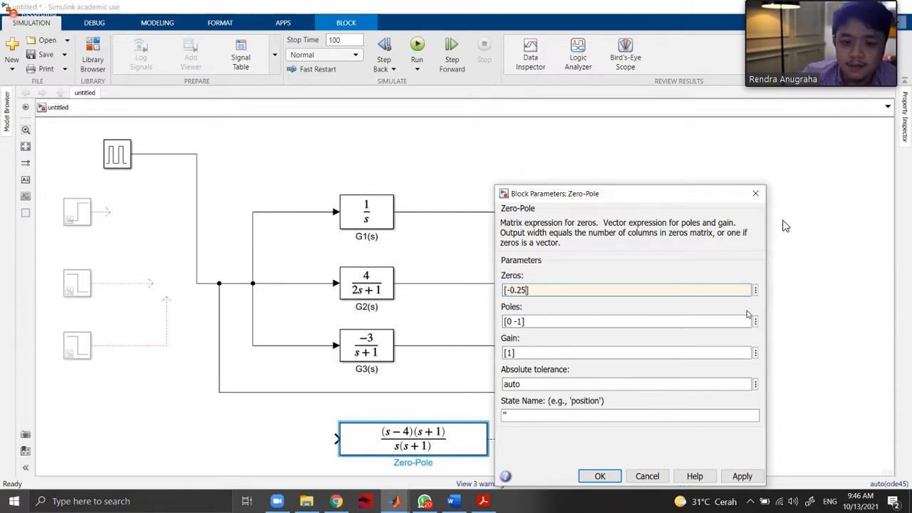
key("Return")
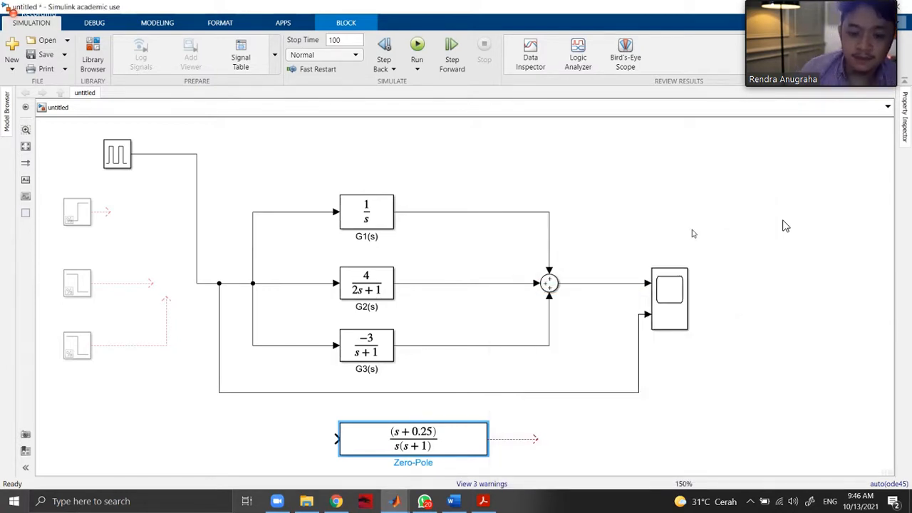
Switch to the Word document and handwrite a new line with = 4 over a bar, times s+1/4 over a longer bar.
left_click(483, 501)
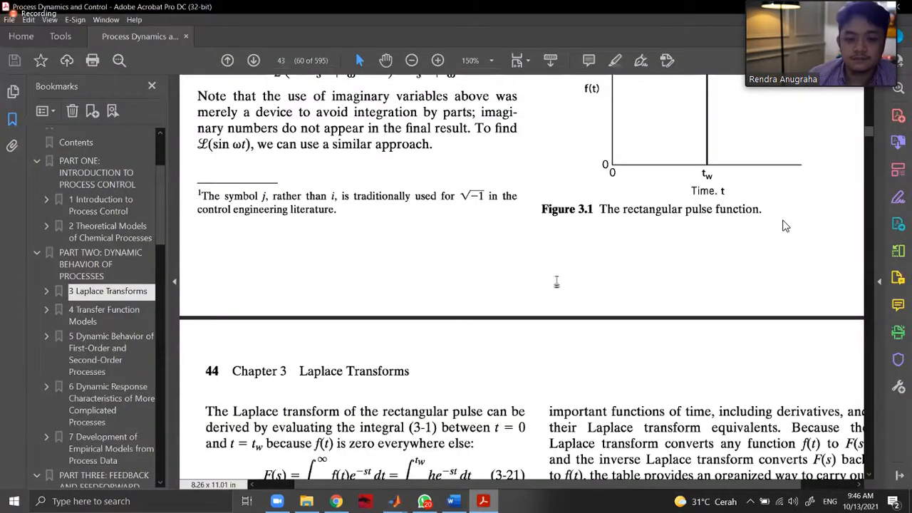
key("alt+Tab")
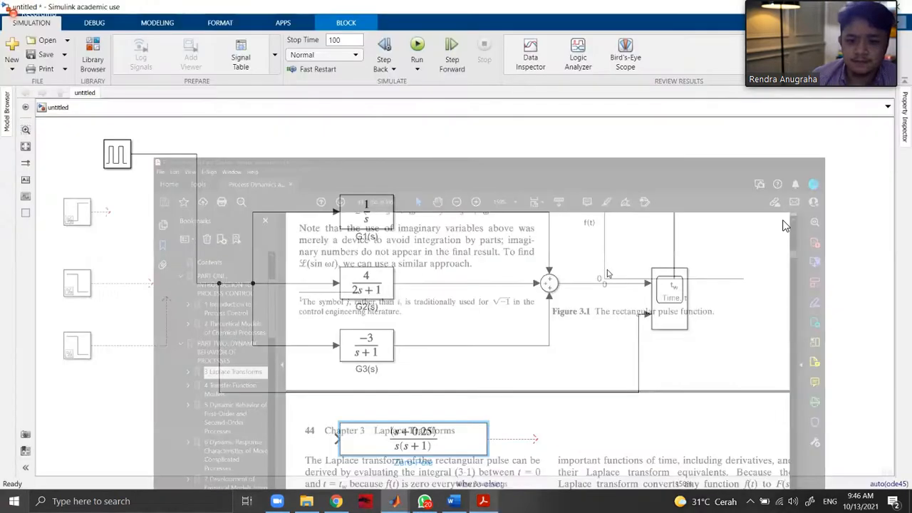
key("alt+Tab")
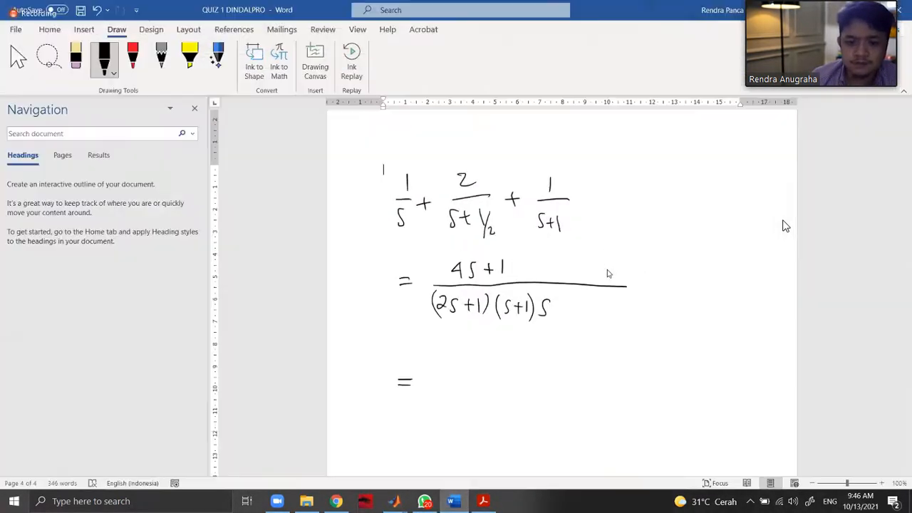
left_click_drag(497, 385, 641, 375)
left_click_drag(438, 389, 468, 389)
left_click_drag(525, 357, 517, 372)
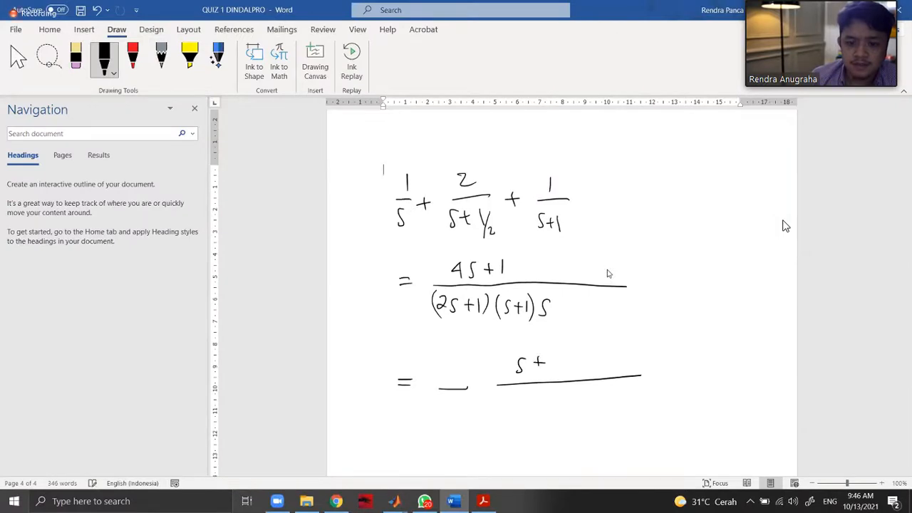
left_click_drag(453, 356, 486, 389)
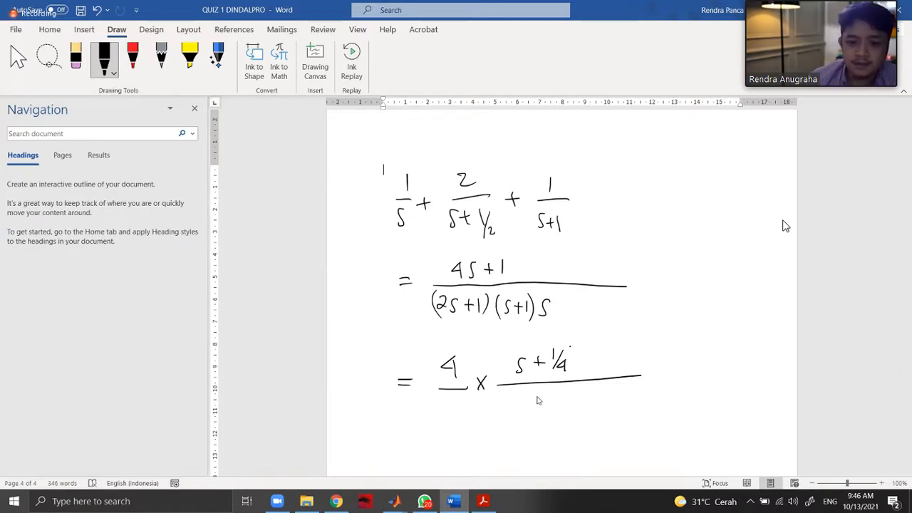
Handwrite the denominators 2 and (s+1/2)(s+1)(s) under the two fraction bars.
left_click_drag(456, 406, 459, 417)
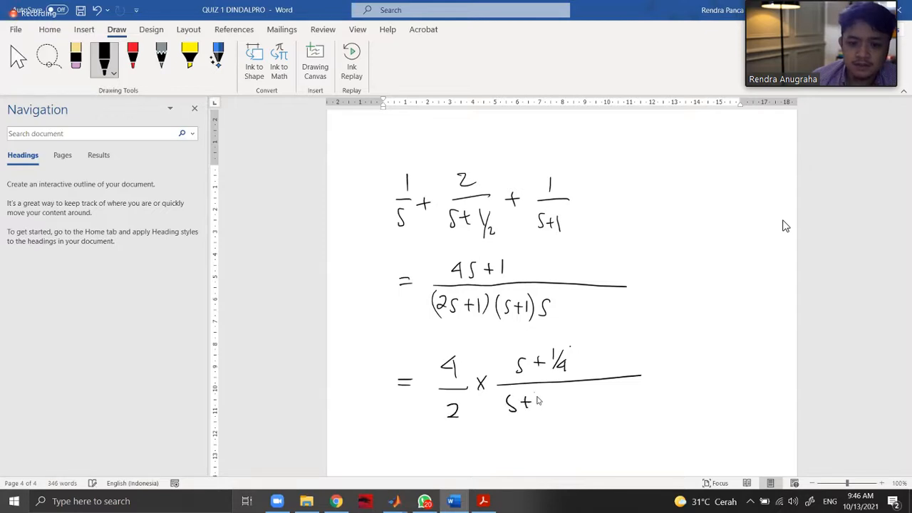
mouse_move(573, 389)
left_mouse_down()
mouse_move(570, 413)
mouse_move(621, 410)
left_mouse_up()
left_click_drag(632, 388, 632, 415)
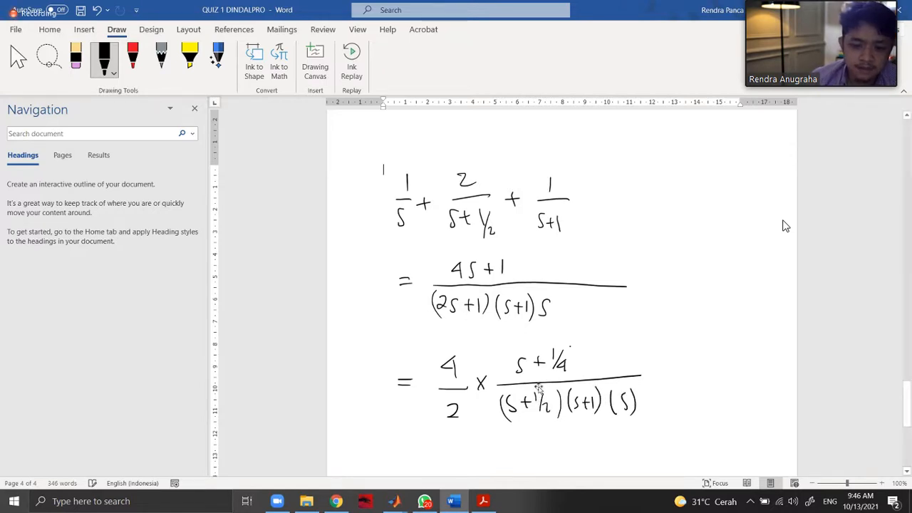
Switch back to the Simulink model and set the Zero-Pole block's poles to [0 -1 0.5].
mouse_move(450, 501)
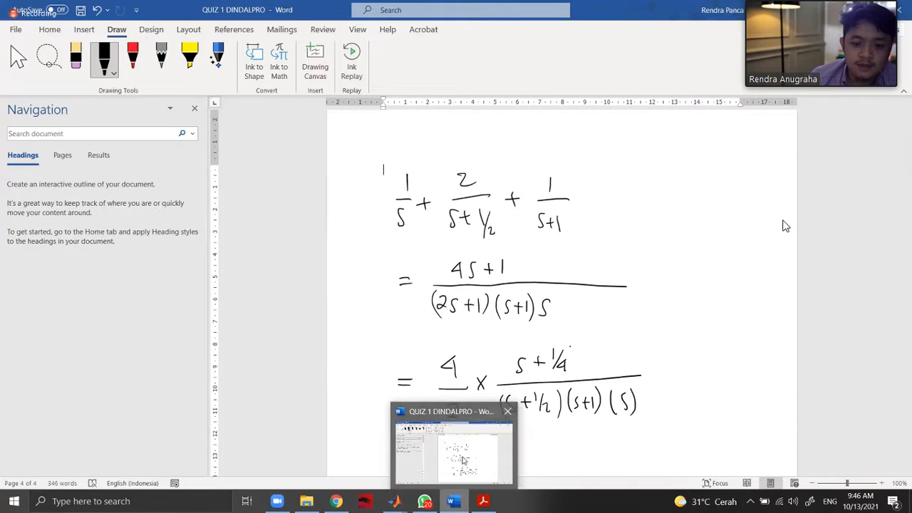
left_click(455, 502)
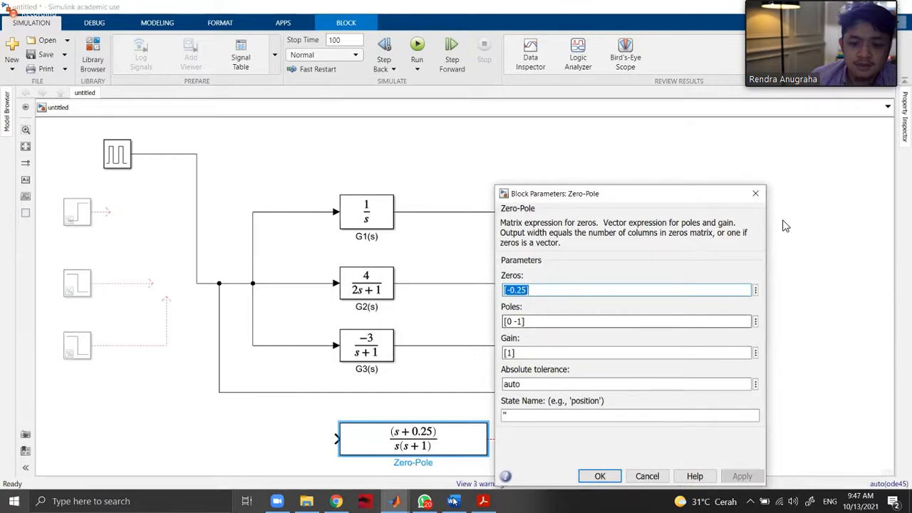
key("Tab")
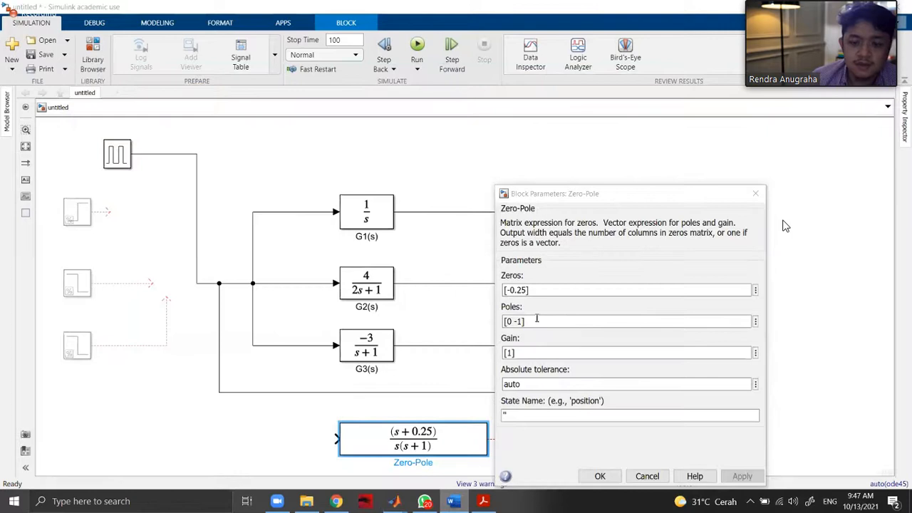
key("alt+Tab")
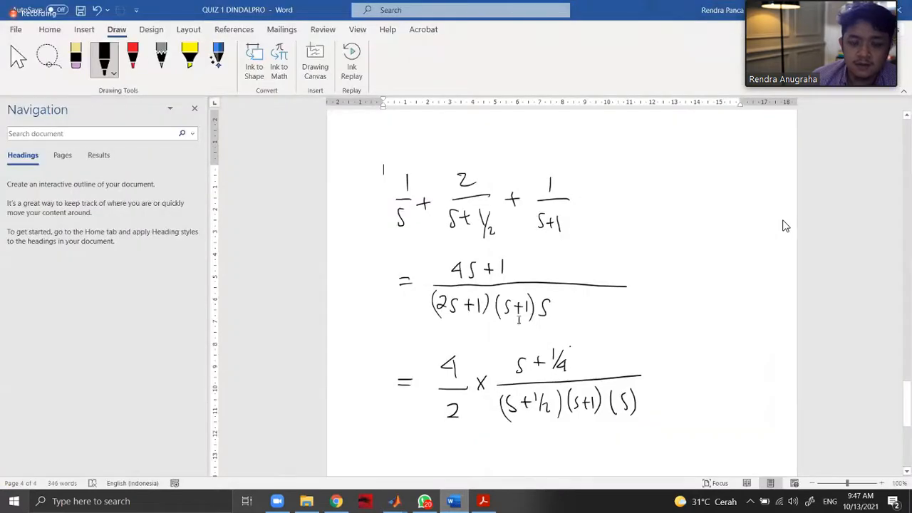
key("alt+Tab")
left_click(521, 321)
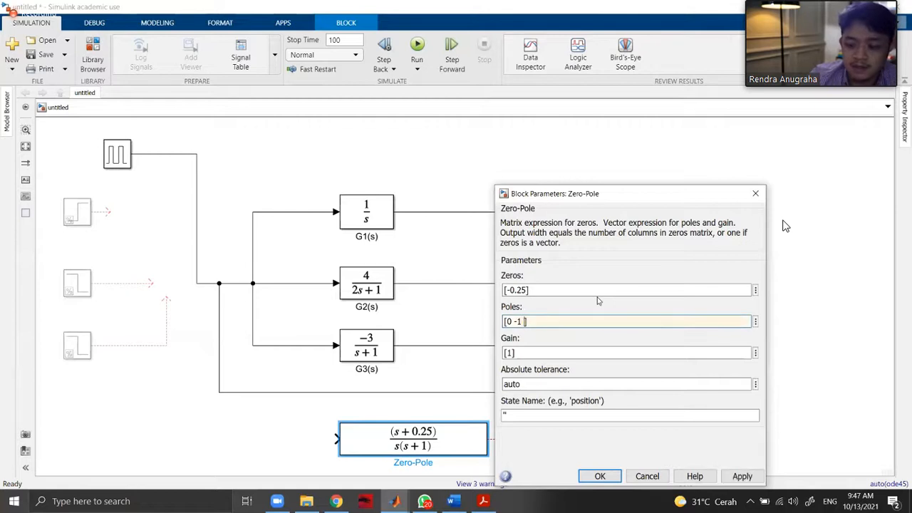
type("0.5")
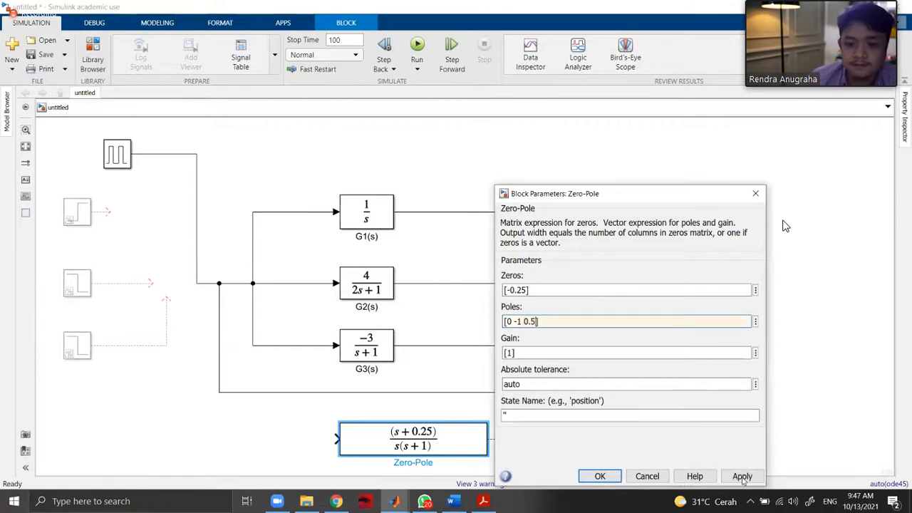
left_click(742, 477)
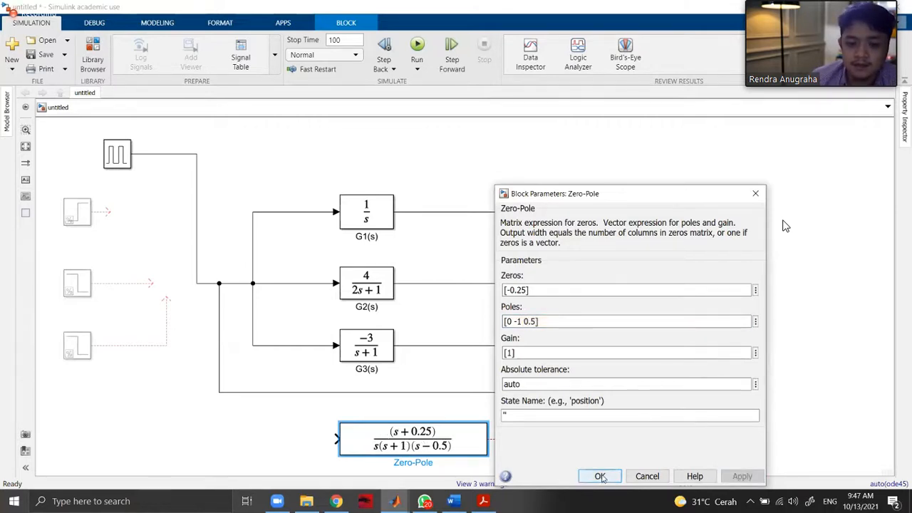
left_click(600, 476)
left_click(326, 143)
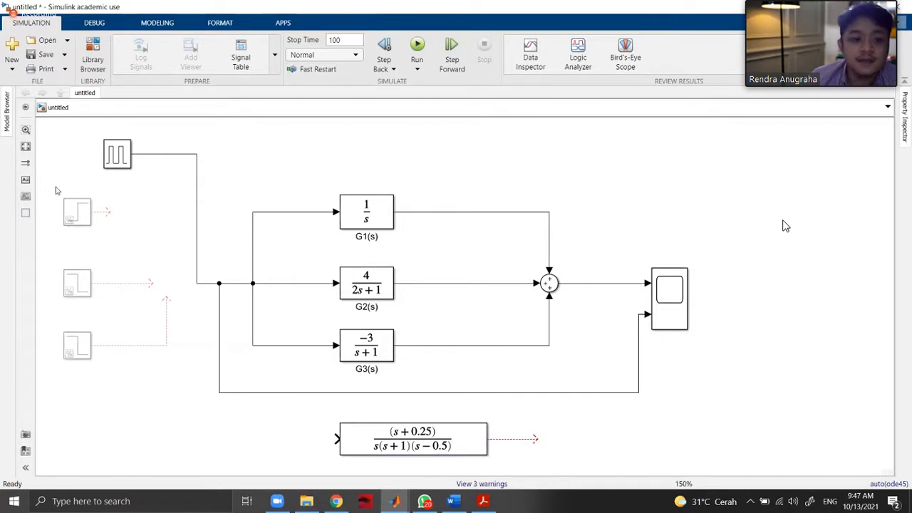
Open the block library and look through the Continuous, Sinks and Sources categories for a suitable block.
left_click(93, 58)
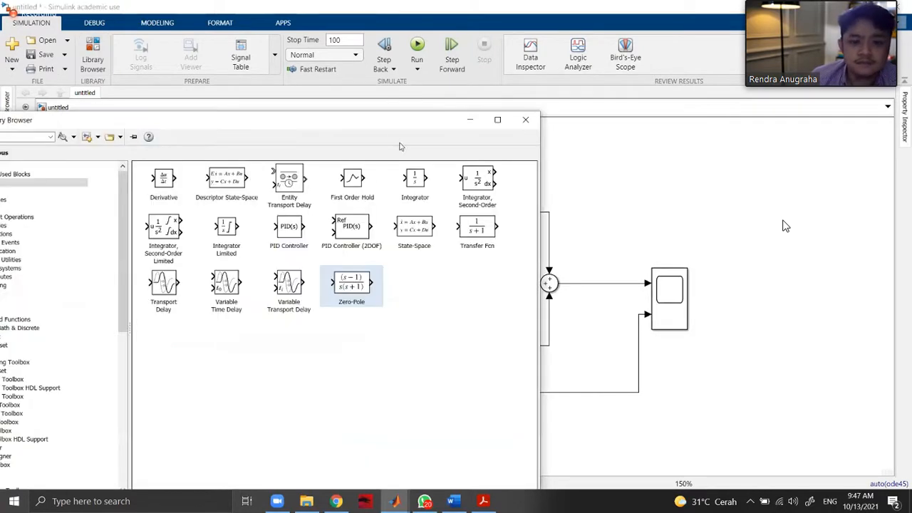
left_click_drag(397, 120, 680, 20)
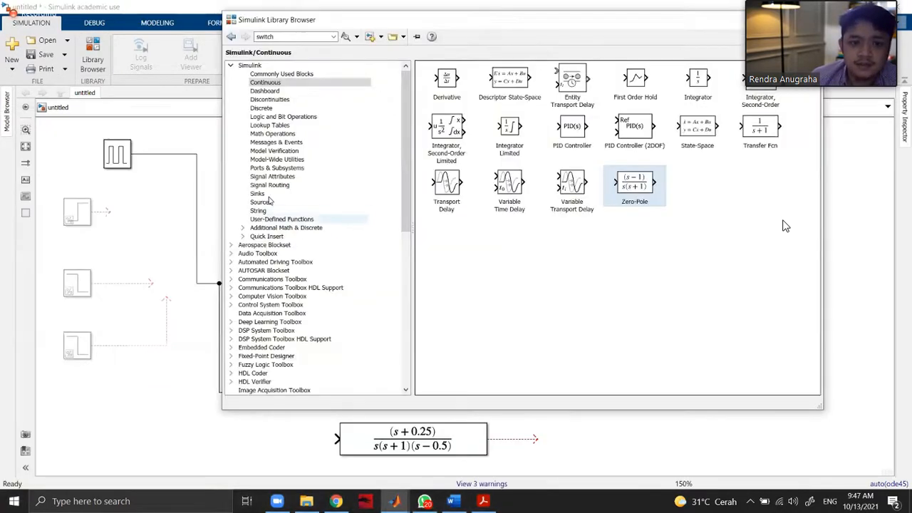
left_click(259, 194)
left_click(261, 202)
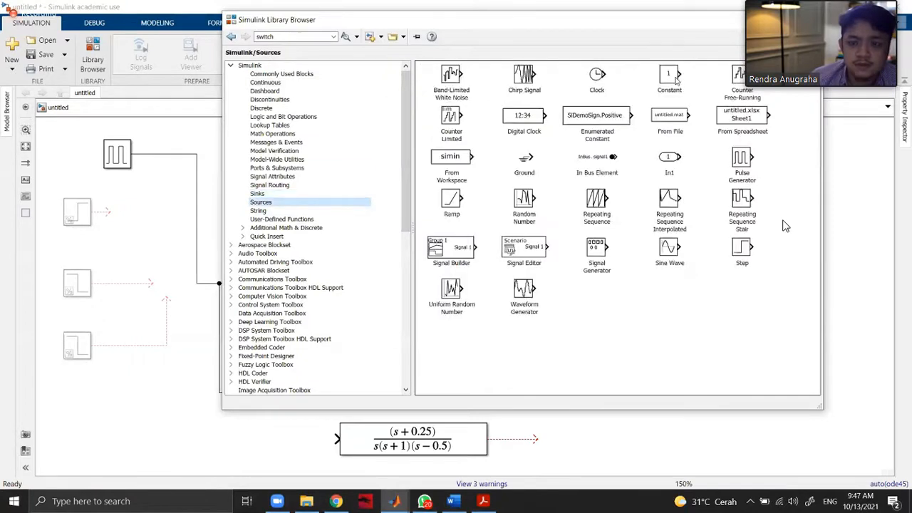
left_click(278, 83)
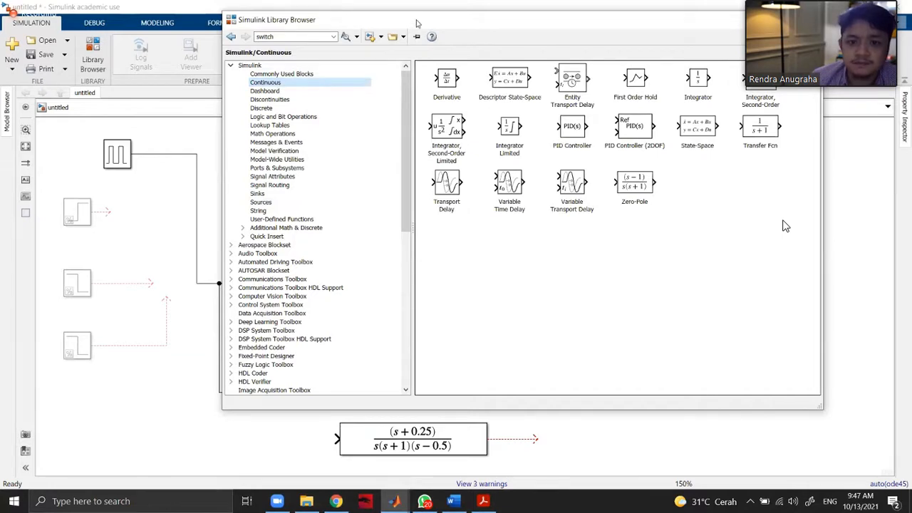
left_click_drag(418, 21, 319, 37)
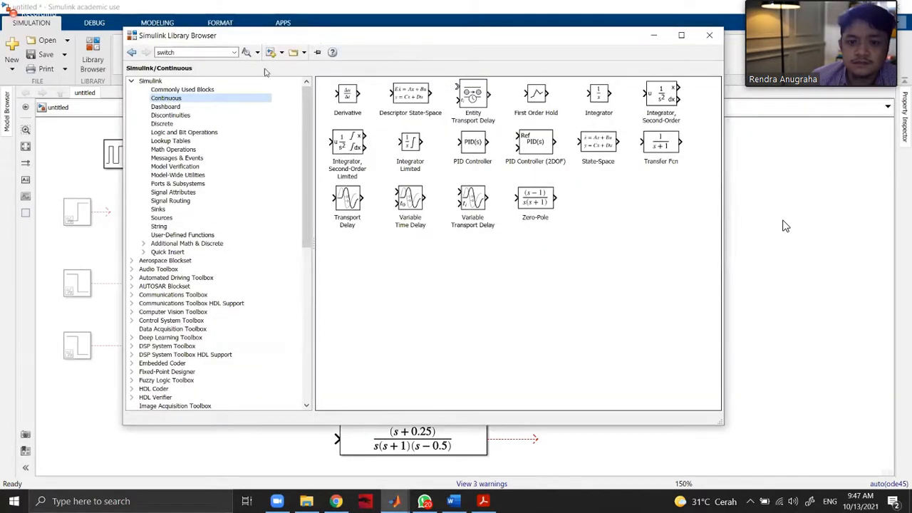
left_click(196, 107)
left_click(199, 99)
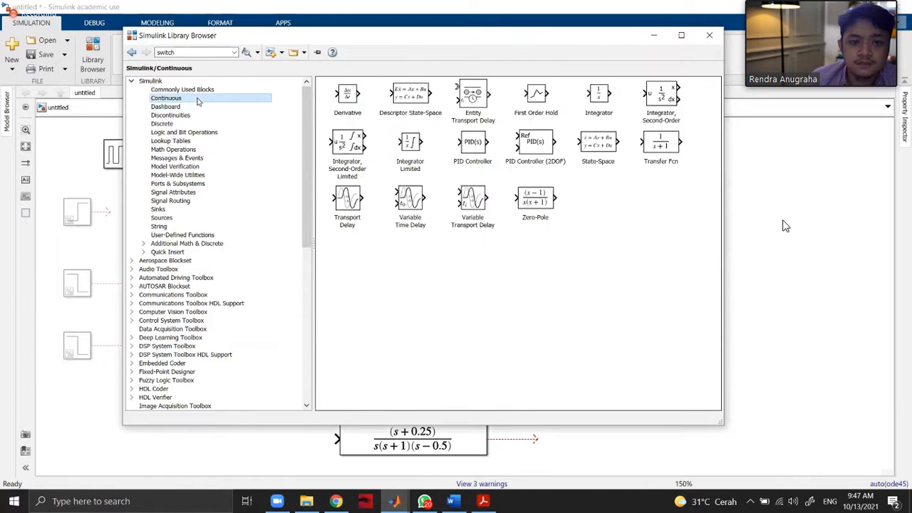
left_click(190, 210)
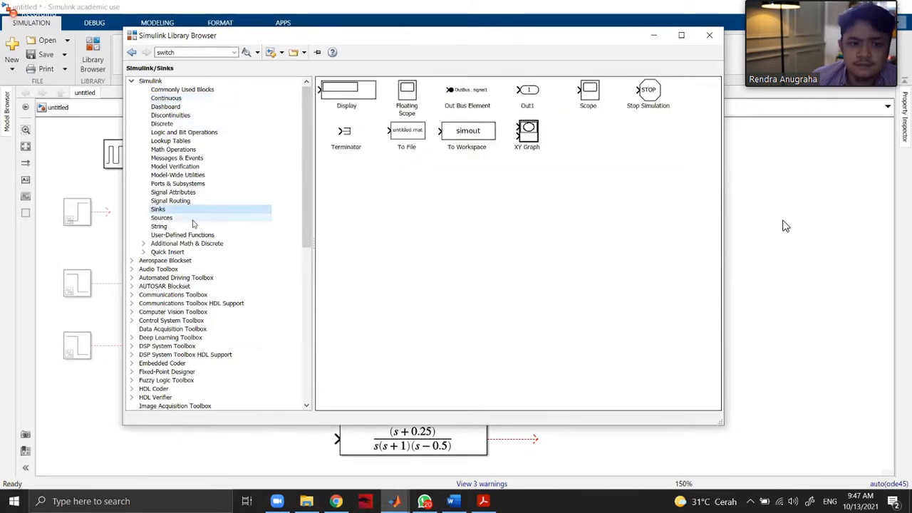
left_click(192, 219)
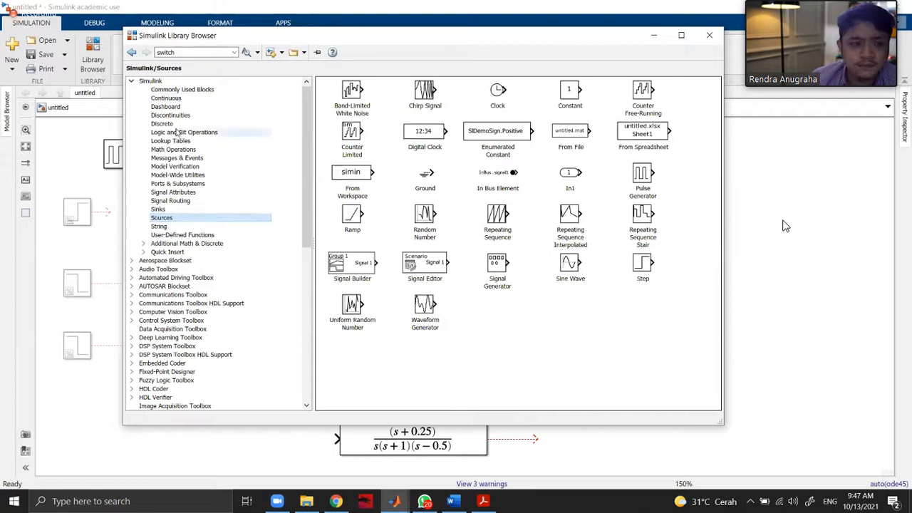
Examine the library categories from Commonly Used Blocks through Dashboard and Lookup Tables to Math Operations for a suitable block.
left_click(174, 90)
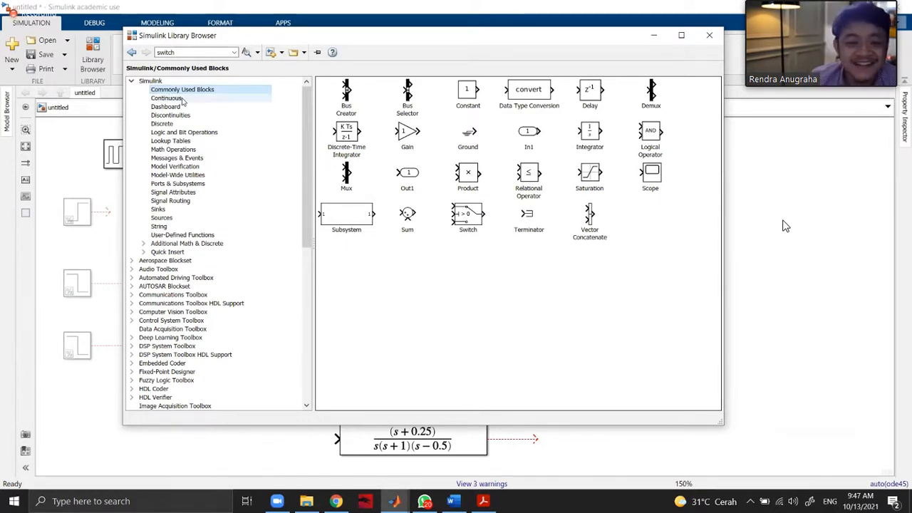
left_click(181, 99)
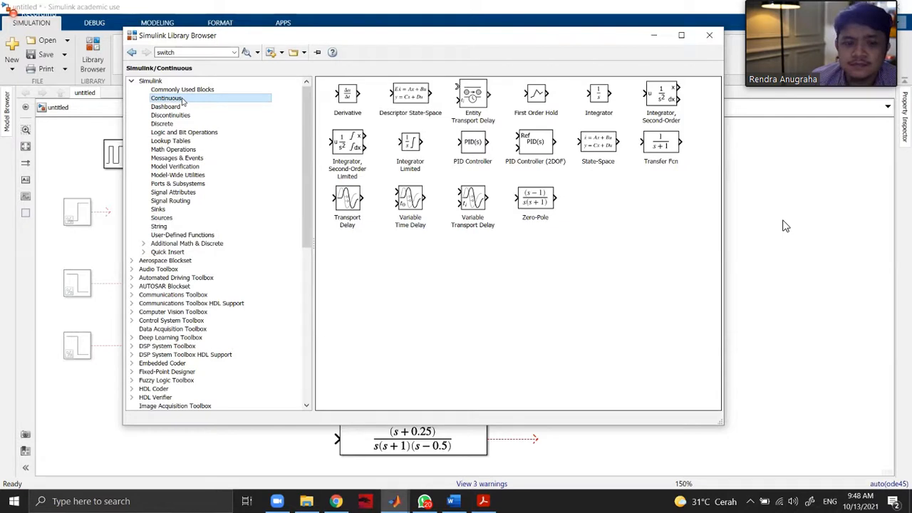
left_click(184, 107)
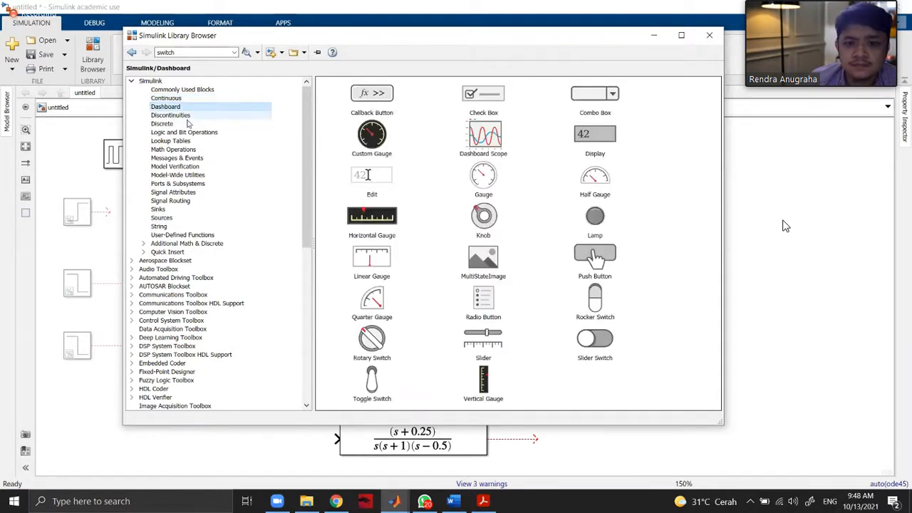
left_click(187, 116)
left_click(186, 124)
left_click(187, 132)
left_click(188, 141)
left_click(189, 132)
left_click(190, 141)
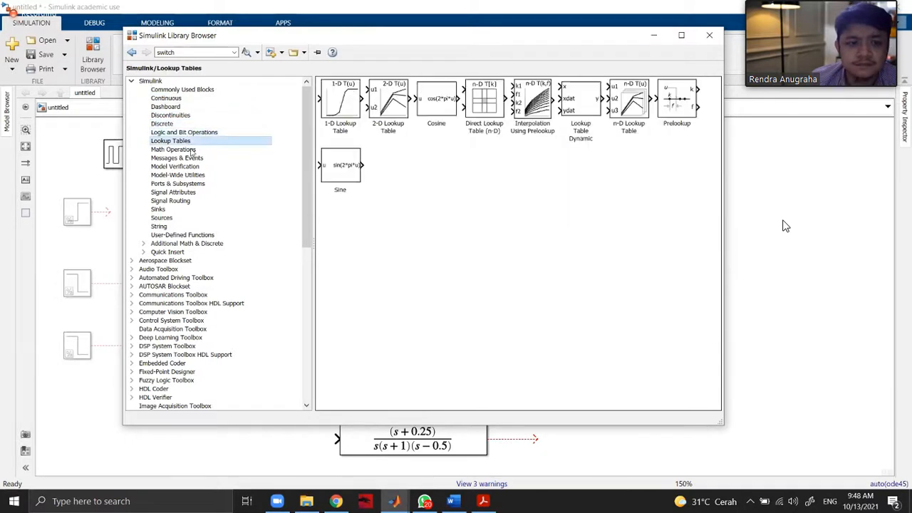
left_click(191, 150)
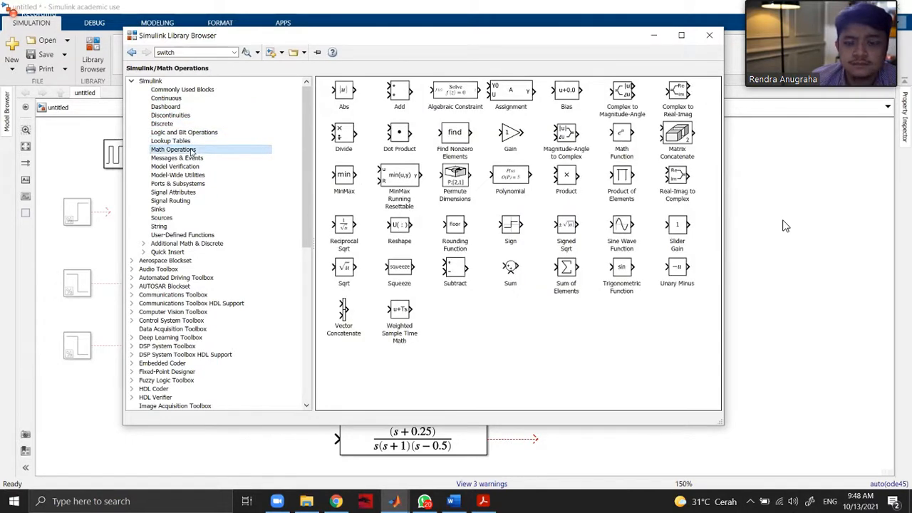
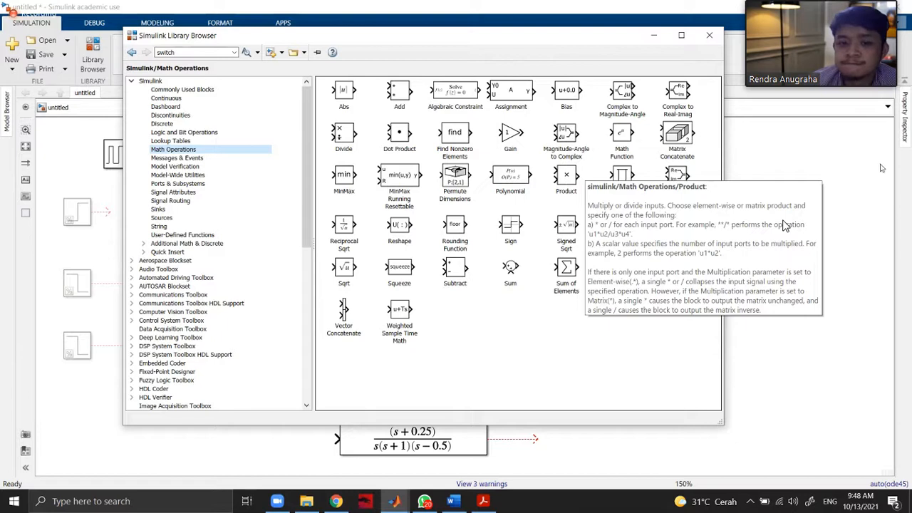
Add a Gain block from Math Operations before the Zero-Pole block and set its gain to 2.
left_click_drag(509, 139, 294, 441)
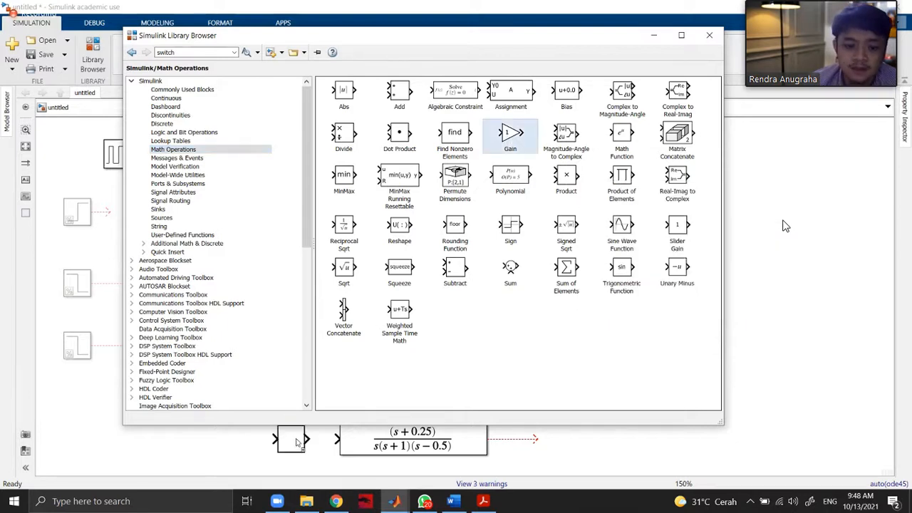
scroll(403, 385, "down", 2)
scroll(407, 409, "up", 2)
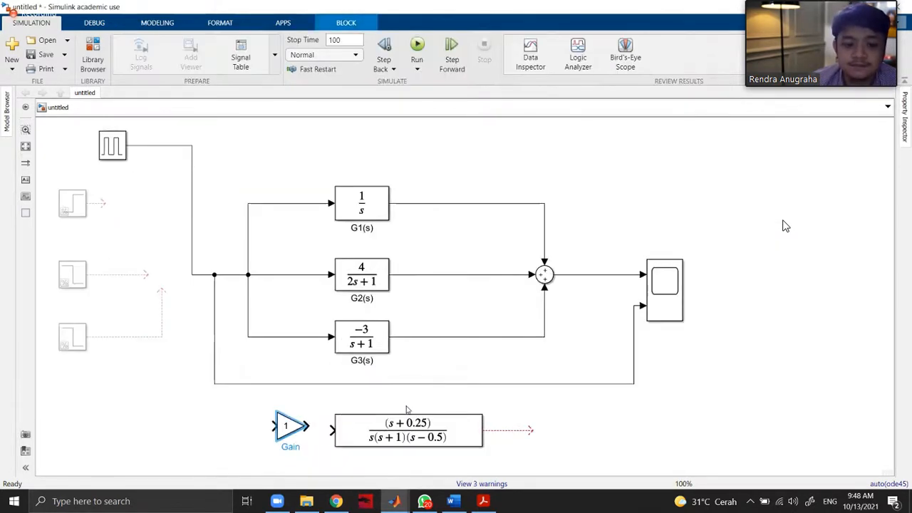
scroll(645, 397, "up", 1)
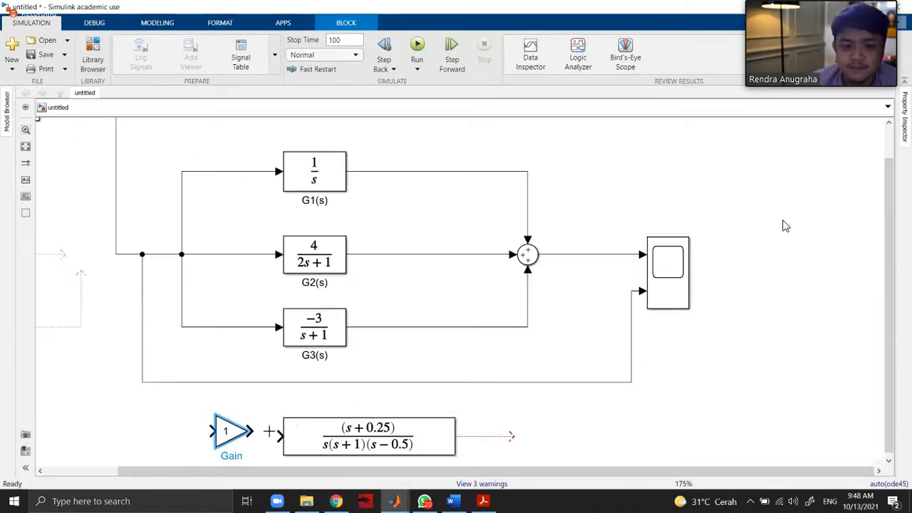
double_click(232, 431)
type("2")
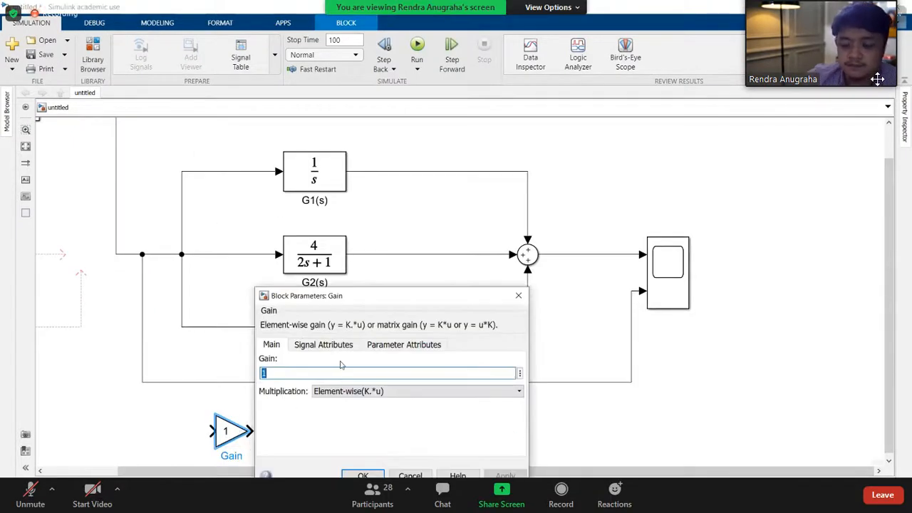
key("Return")
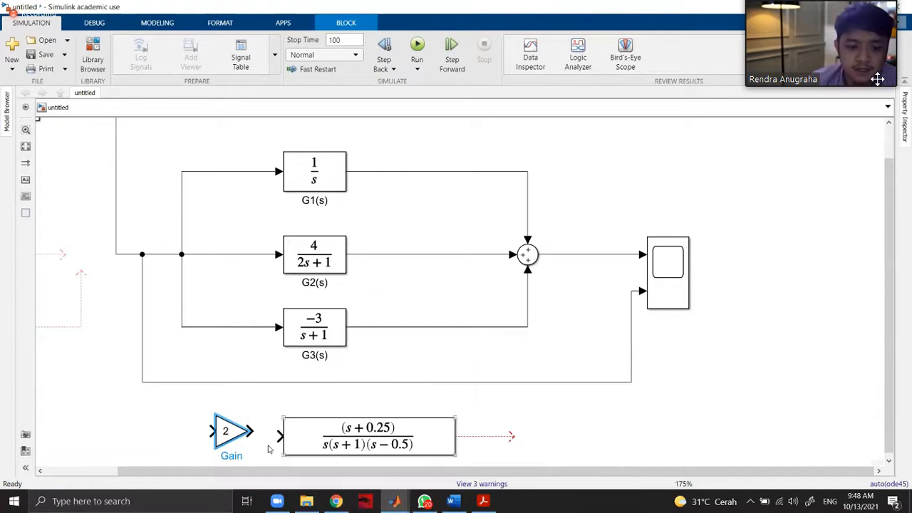
Connect the Gain block's output to the Zero-Pole block and its input to the shared source signal line feeding G2(s).
left_click_drag(251, 431, 279, 436)
left_click(230, 432)
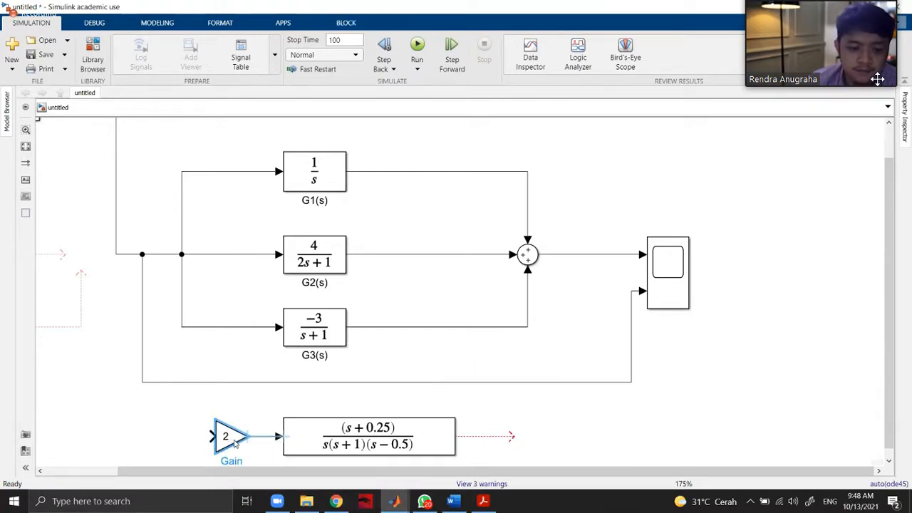
left_click(378, 381)
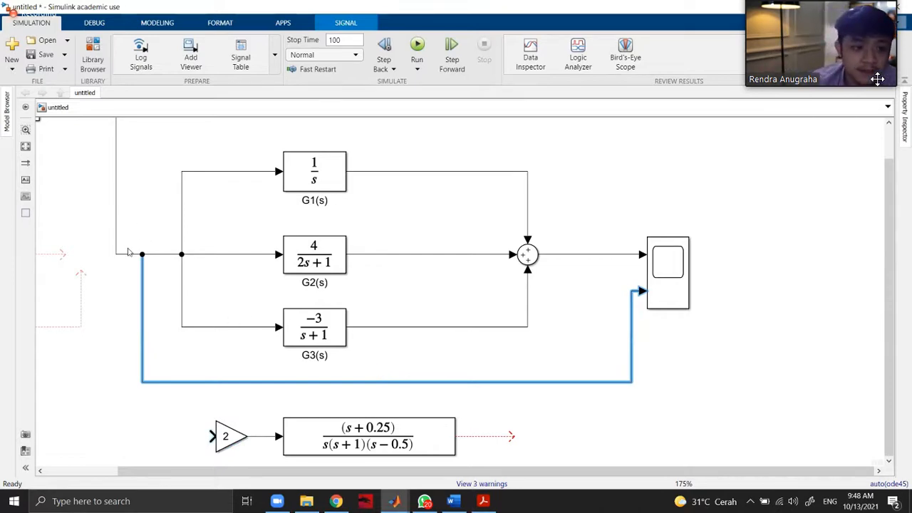
left_click(123, 285)
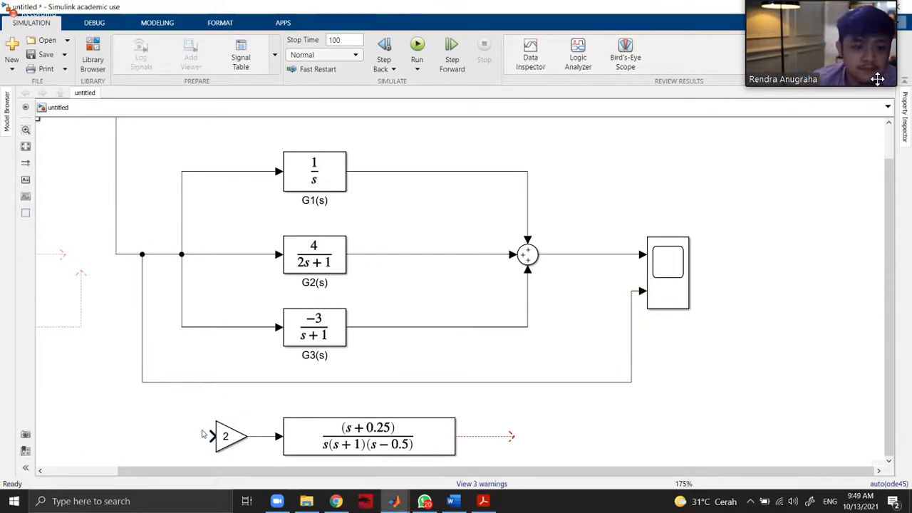
mouse_move(211, 436)
left_mouse_down()
mouse_move(128, 420)
mouse_move(102, 320)
mouse_move(114, 258)
mouse_move(124, 254)
left_mouse_up()
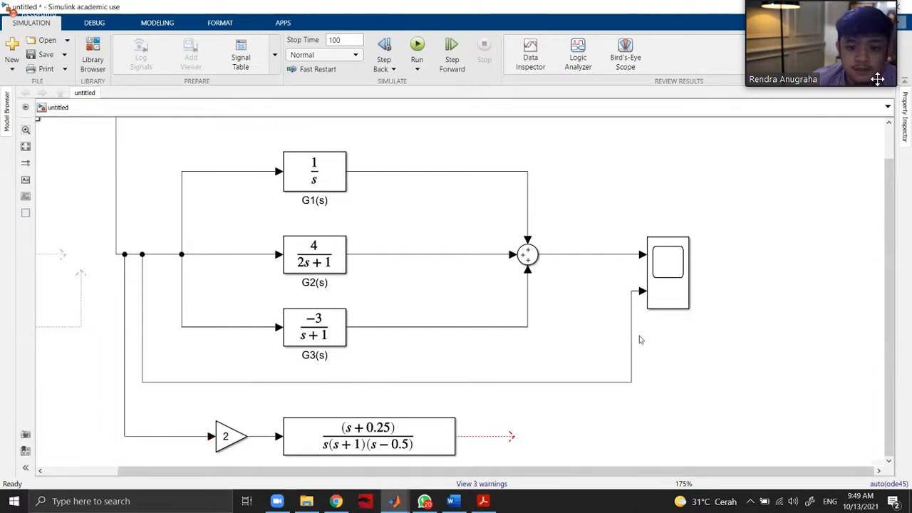
Add a third input port to the Scope and connect it to the Zero-Pole block's output.
left_click(659, 302)
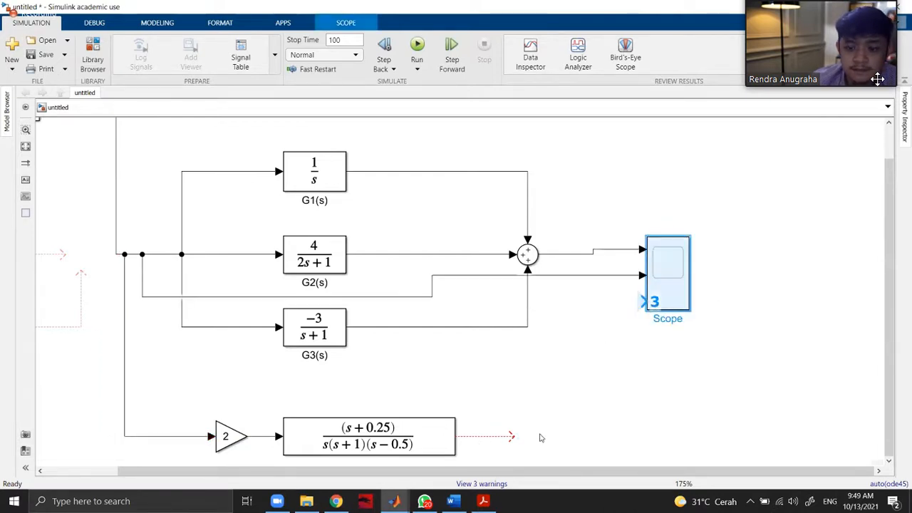
left_click(649, 302)
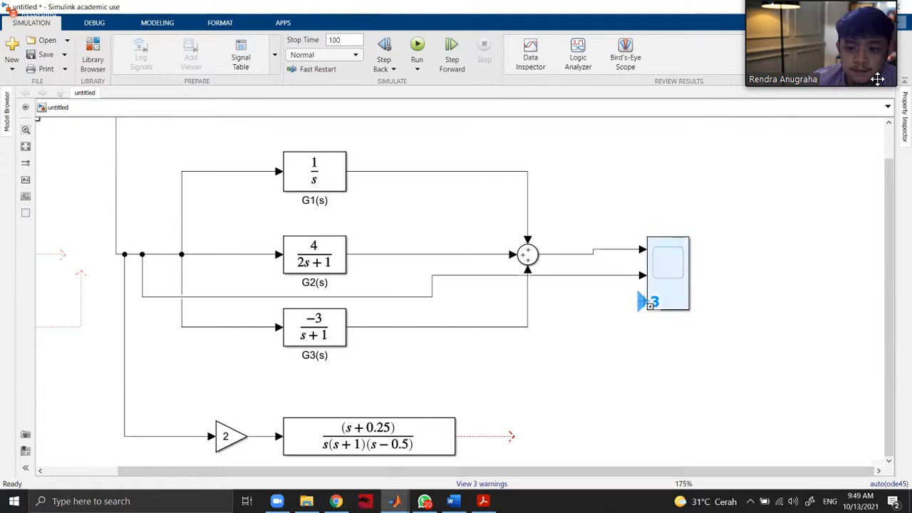
left_click_drag(643, 302, 515, 438)
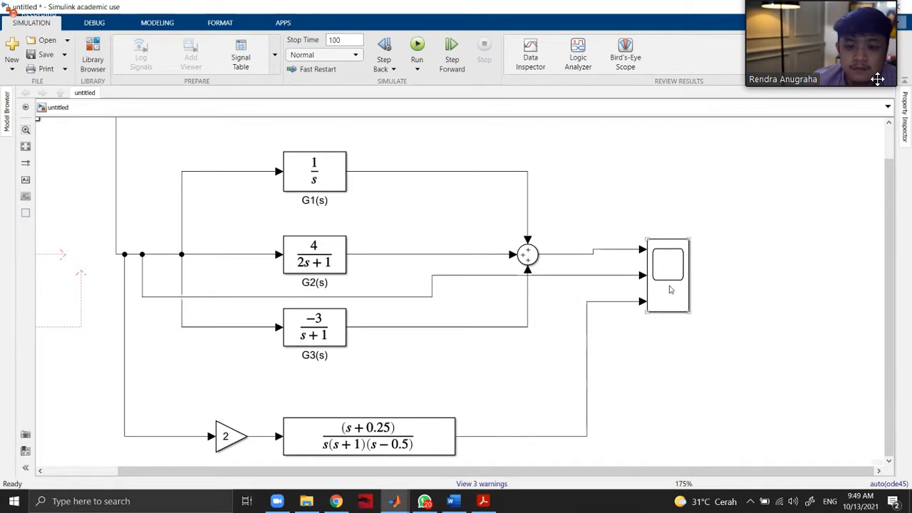
Run the simulation, open the Scope and arrange its layout as three vertically stacked displays.
left_click(418, 45)
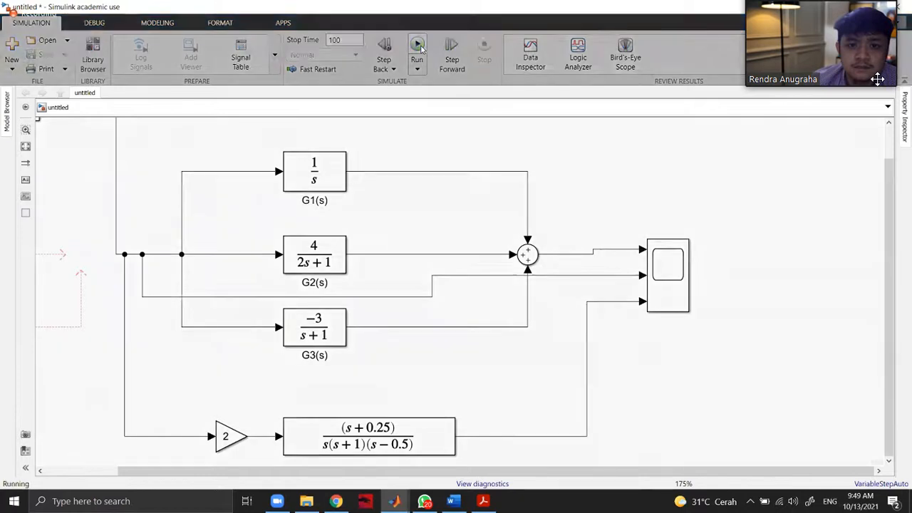
double_click(677, 276)
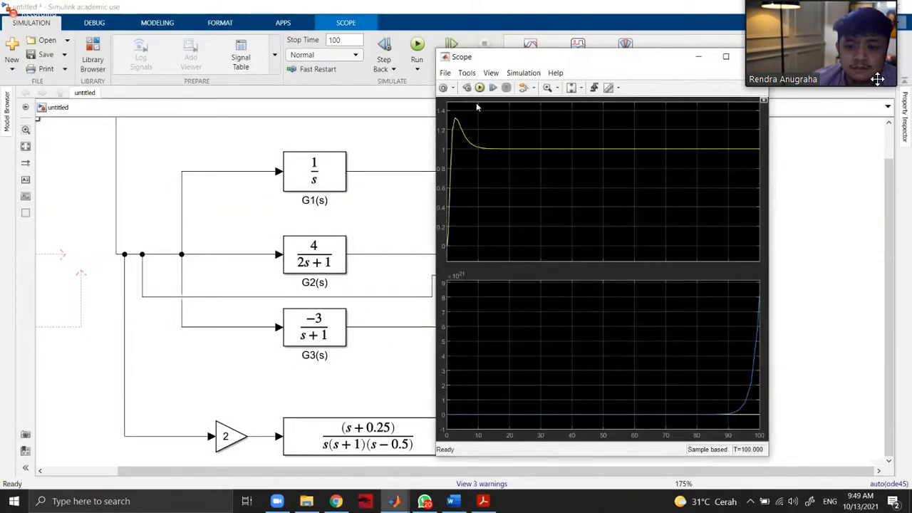
left_click(491, 74)
left_click(509, 87)
left_click(503, 128)
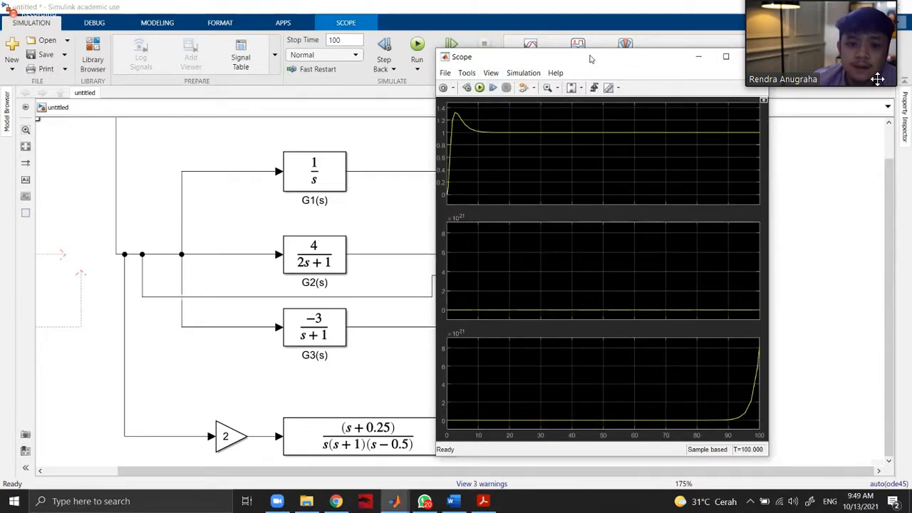
left_click_drag(583, 58, 577, 56)
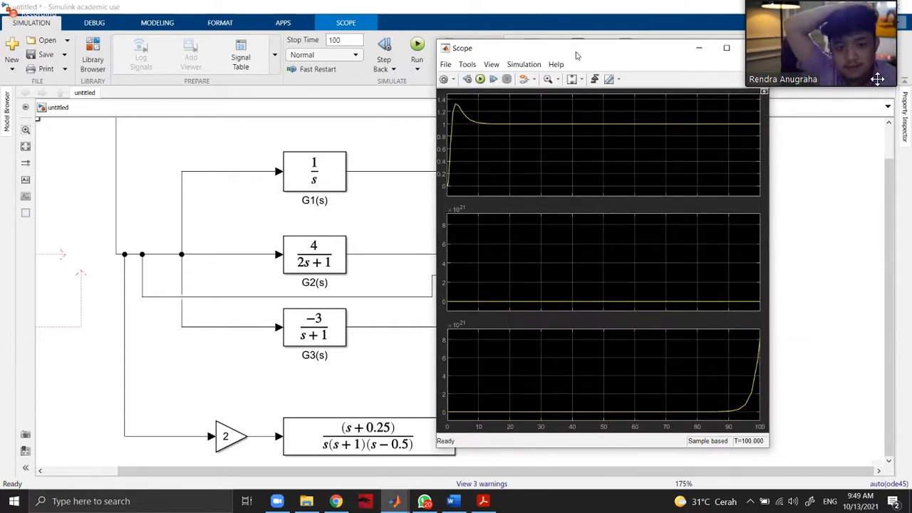
left_click_drag(593, 57, 590, 57)
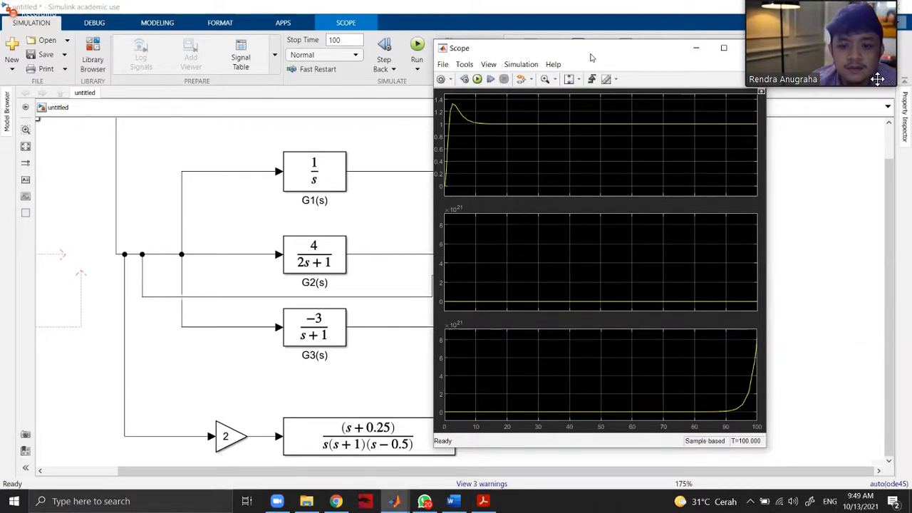
left_click_drag(590, 58, 740, 132)
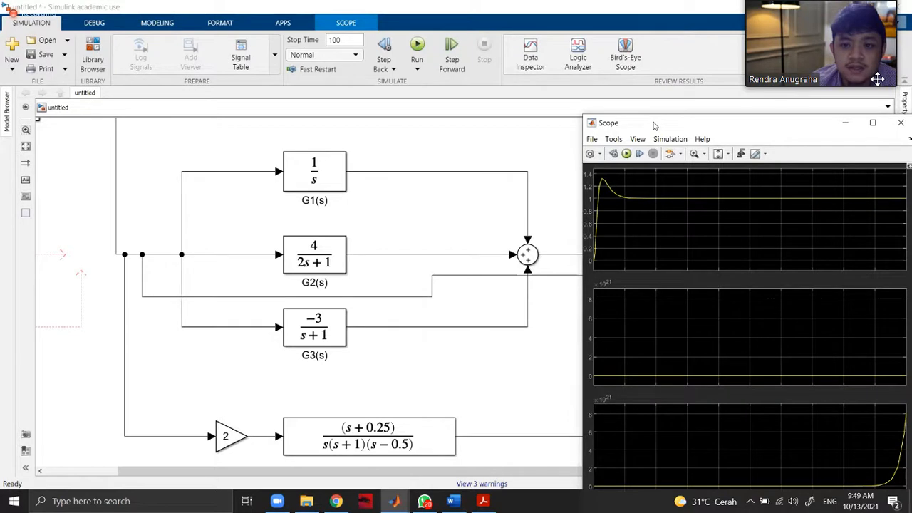
left_click_drag(655, 122, 722, 224)
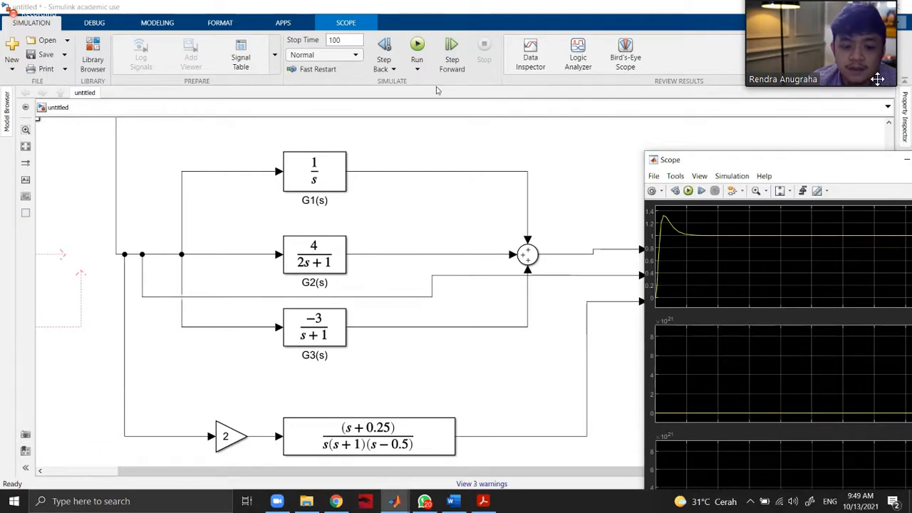
left_click_drag(713, 160, 437, 61)
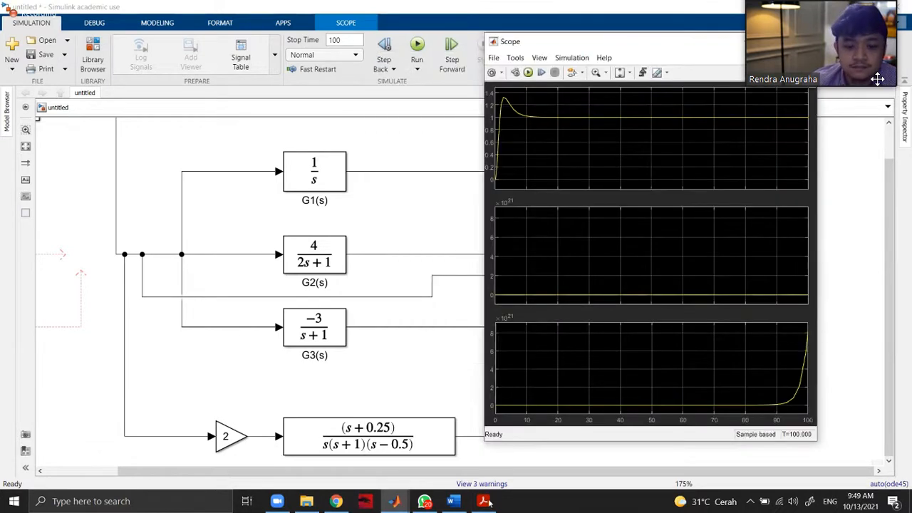
Switch to the handwritten derivation in Word and erase the numerator 4s+1 from the second line.
left_click(483, 501)
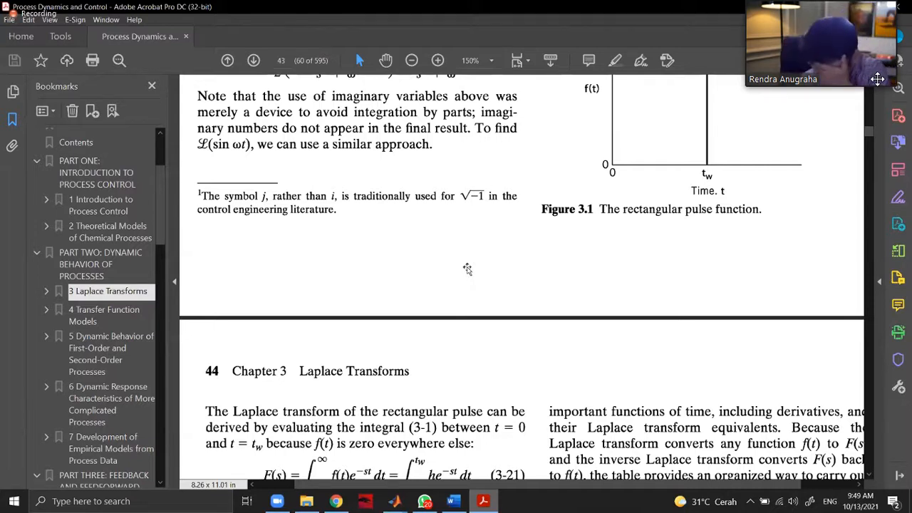
key("alt+Tab")
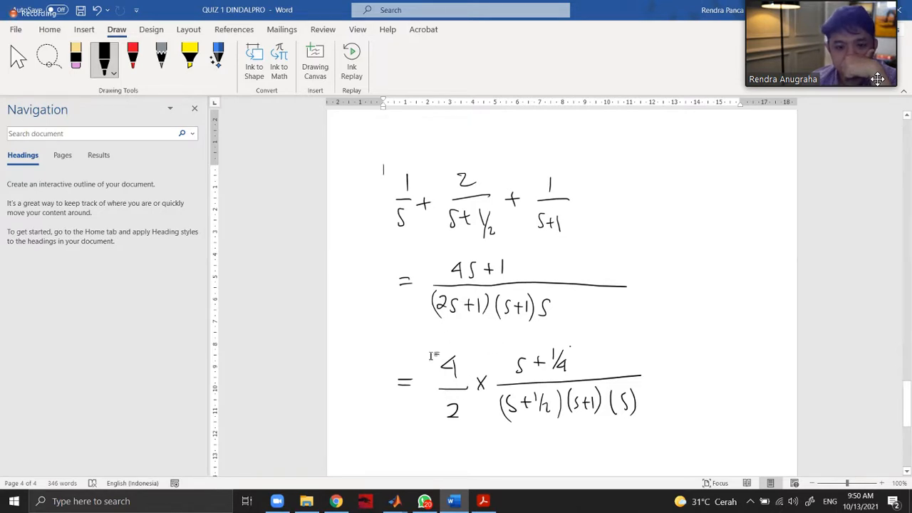
left_click(467, 274)
left_click(688, 313)
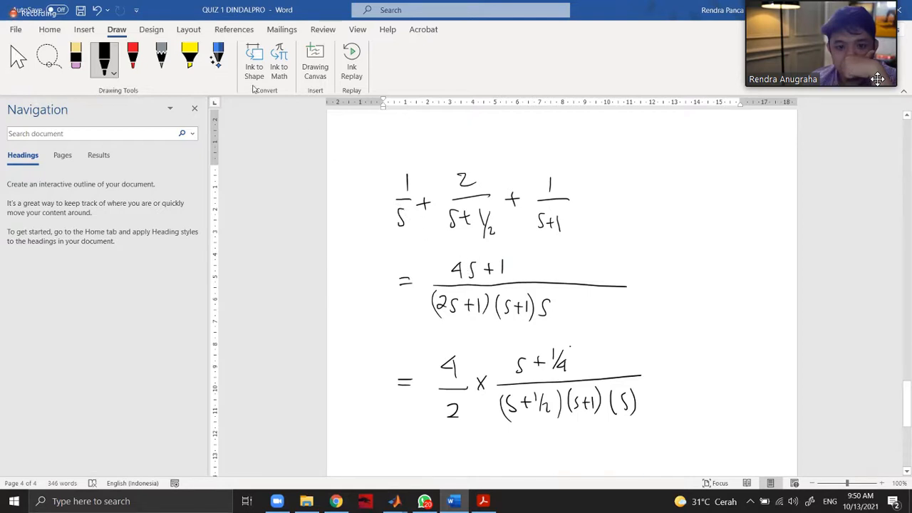
left_click(134, 60)
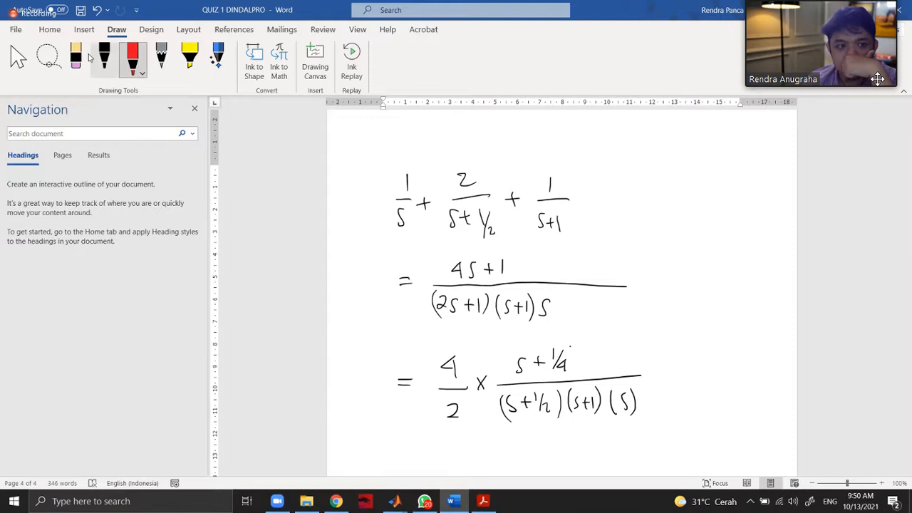
left_click(78, 57)
left_click_drag(442, 255, 488, 276)
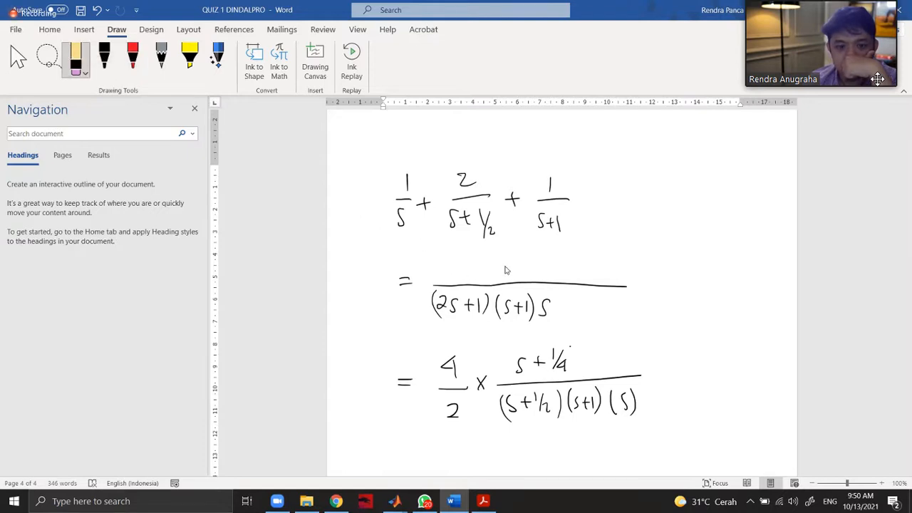
Handwrite 2s²+3s+1+2( in black above the second line's fraction bar.
left_click(104, 57)
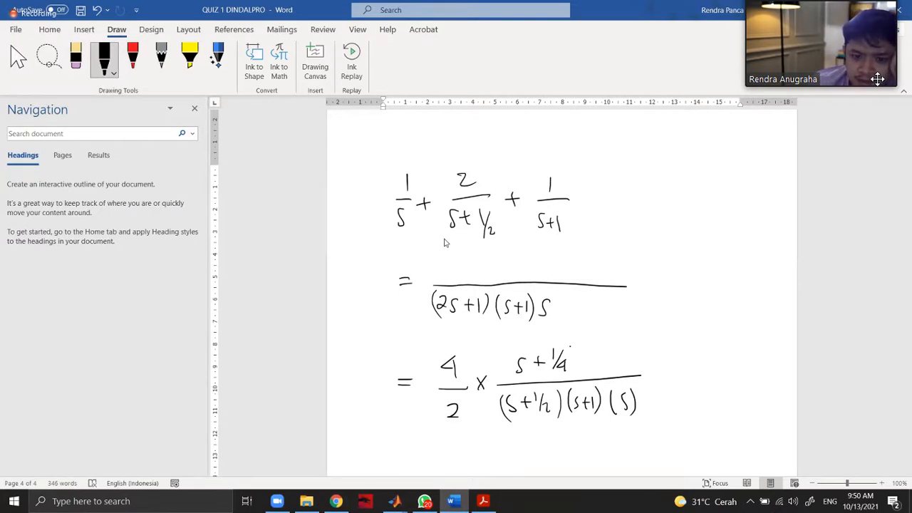
left_click_drag(434, 261, 442, 272)
left_click_drag(451, 259, 446, 268)
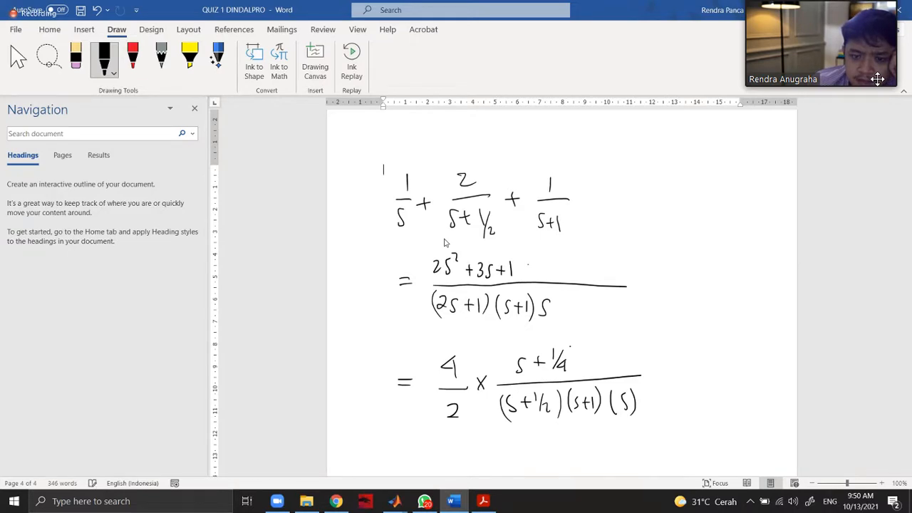
left_click_drag(549, 262, 551, 270)
left_click_drag(563, 250, 560, 276)
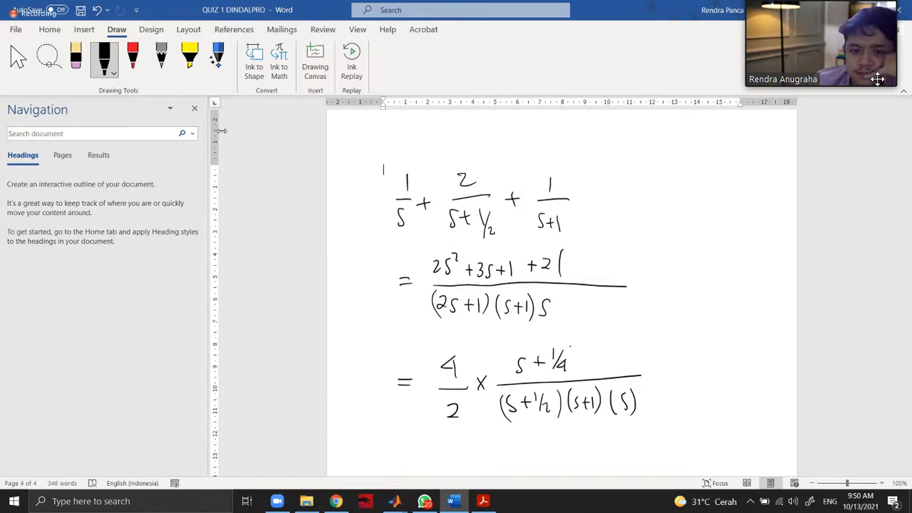
Erase and rewrite the numerator 2 of the second fraction in the first line.
left_click(76, 57)
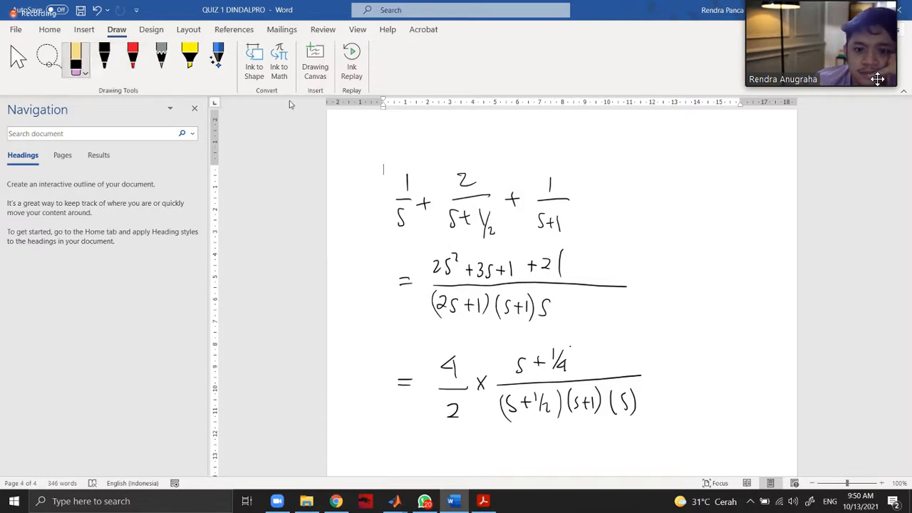
left_click(464, 181)
left_click(106, 65)
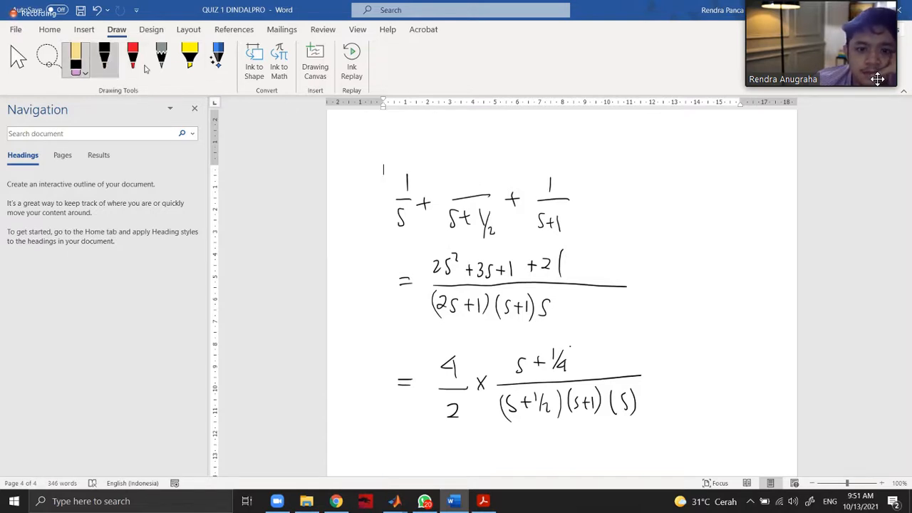
left_click_drag(458, 178, 470, 186)
Replace the 2 before the open parenthesis with 4 and complete the second line's numerator with (s²+s)+(2s²+s).
left_click(75, 57)
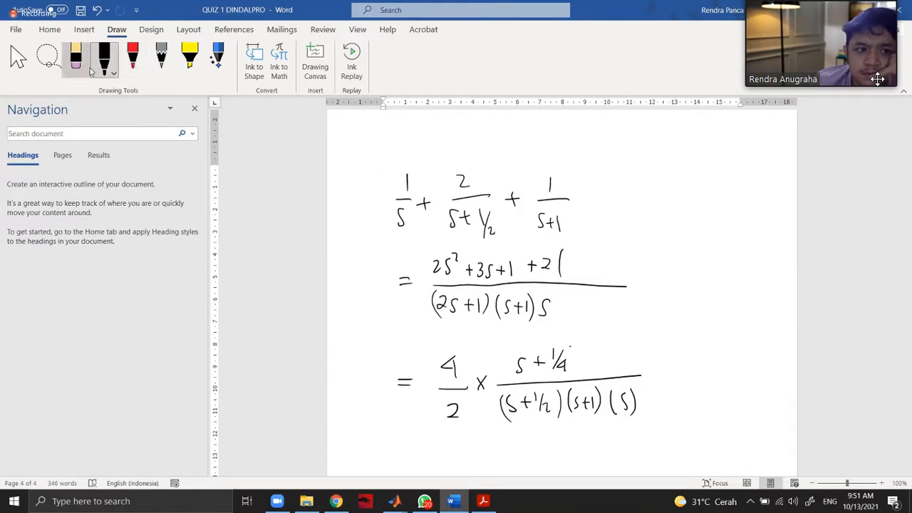
left_click(105, 58)
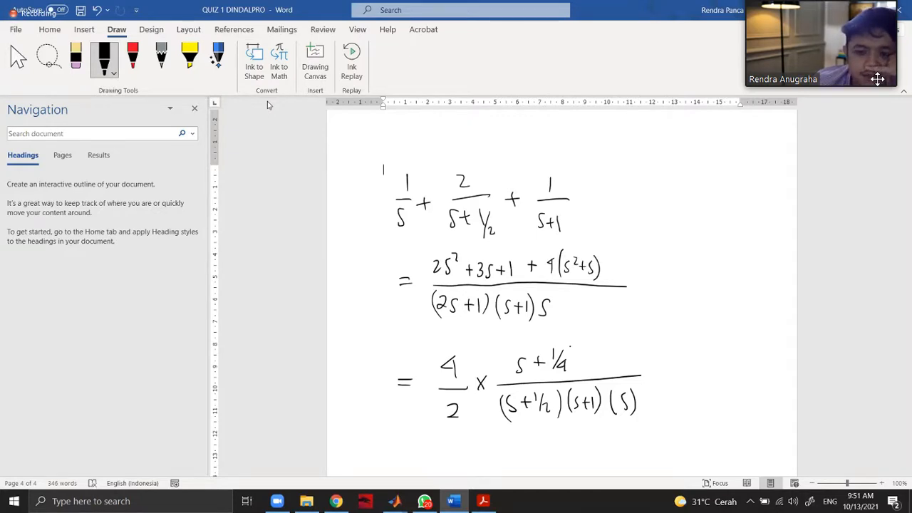
mouse_move(613, 269)
left_mouse_down()
mouse_move(625, 269)
mouse_move(619, 275)
left_mouse_up()
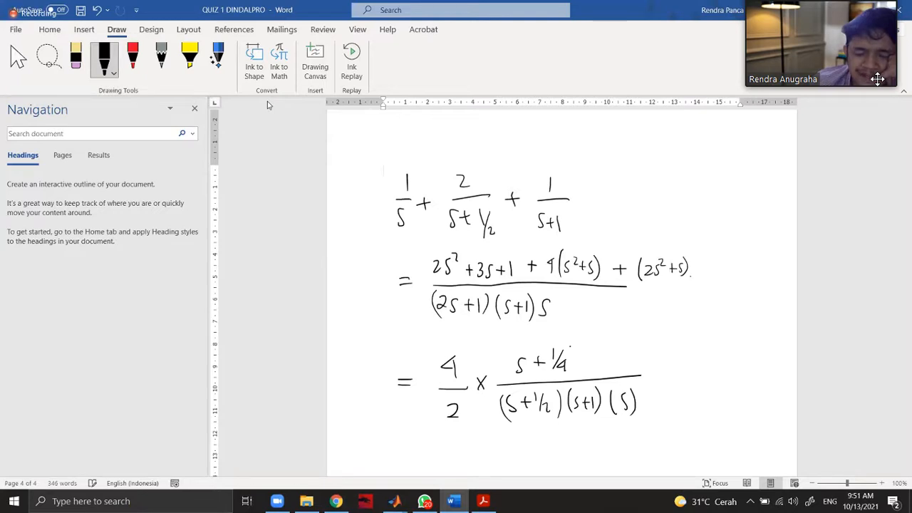
Handwrite an equals sign after the second line's numerator, followed by 8s²-8s+1 above a new fraction bar.
left_click_drag(689, 282, 695, 282)
left_click_drag(689, 286, 696, 286)
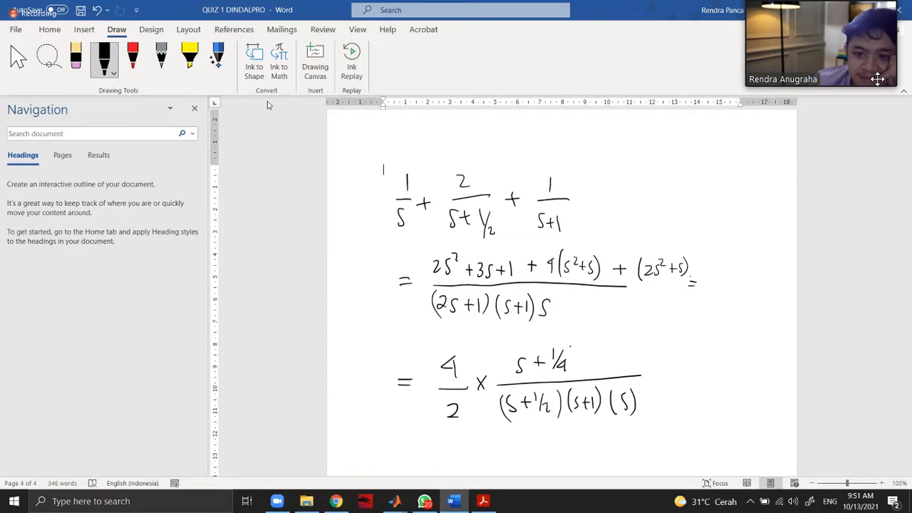
left_click_drag(714, 268, 716, 263)
mouse_move(724, 264)
left_mouse_down()
mouse_move(719, 276)
mouse_move(729, 267)
left_mouse_up()
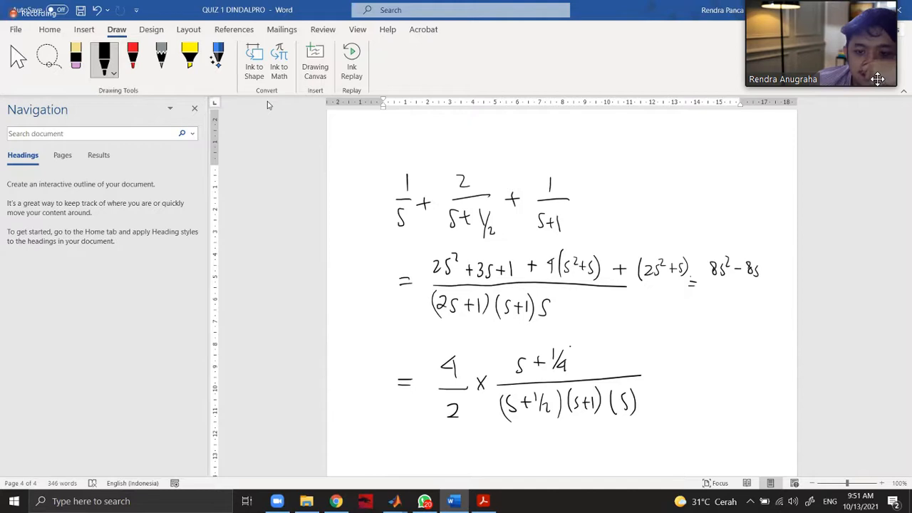
left_click_drag(712, 283, 791, 282)
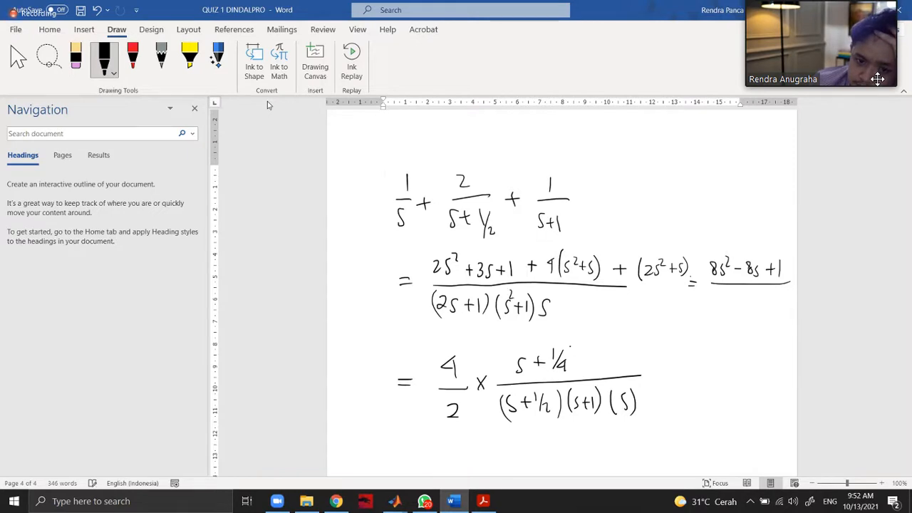
Correct the second line's denominator to (2s+1)(s²+s) and handwrite 2s³+3s²+s in black below the new fraction bar.
left_click(75, 56)
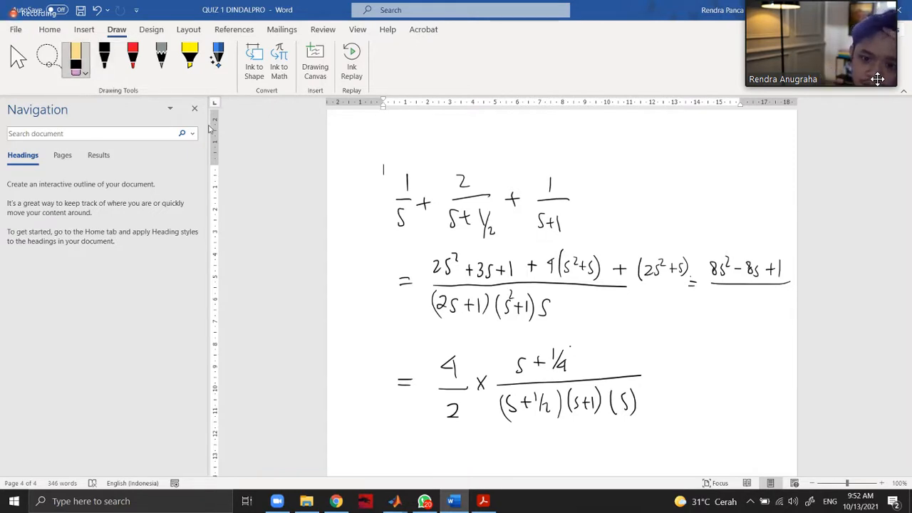
left_click(104, 58)
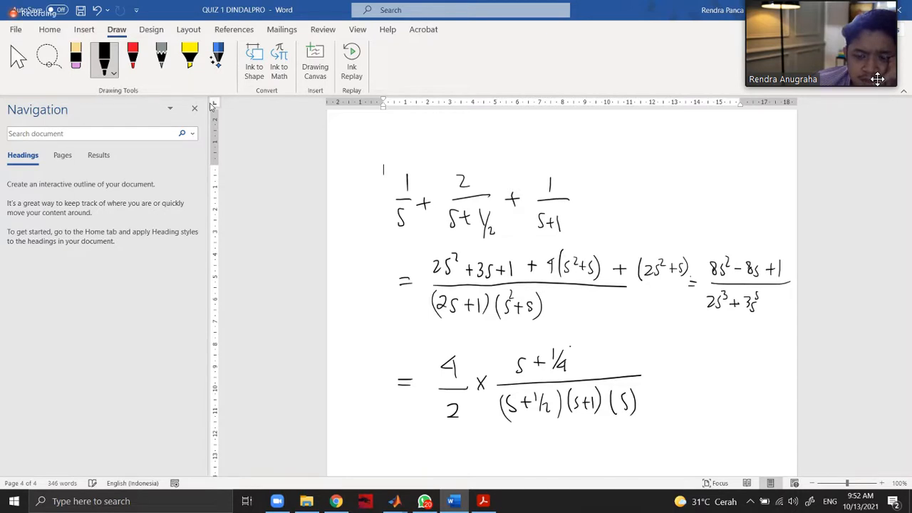
left_click(76, 58)
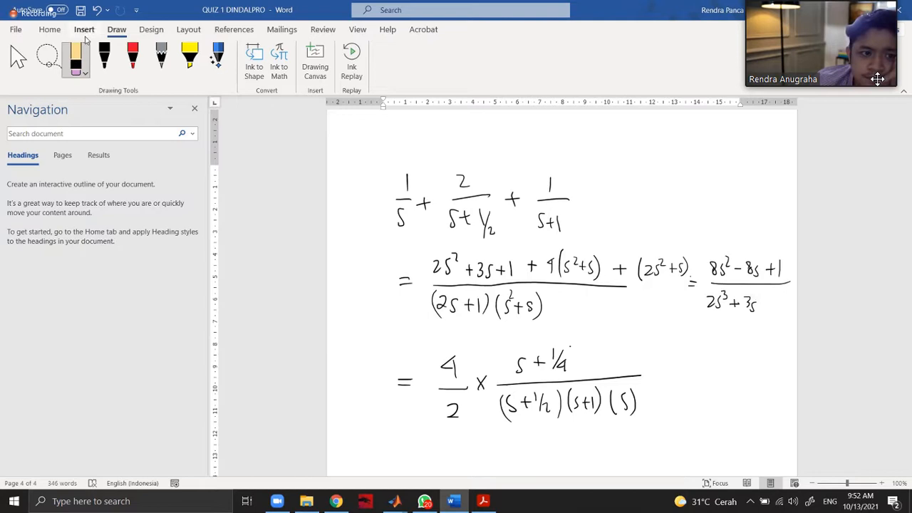
left_click(104, 59)
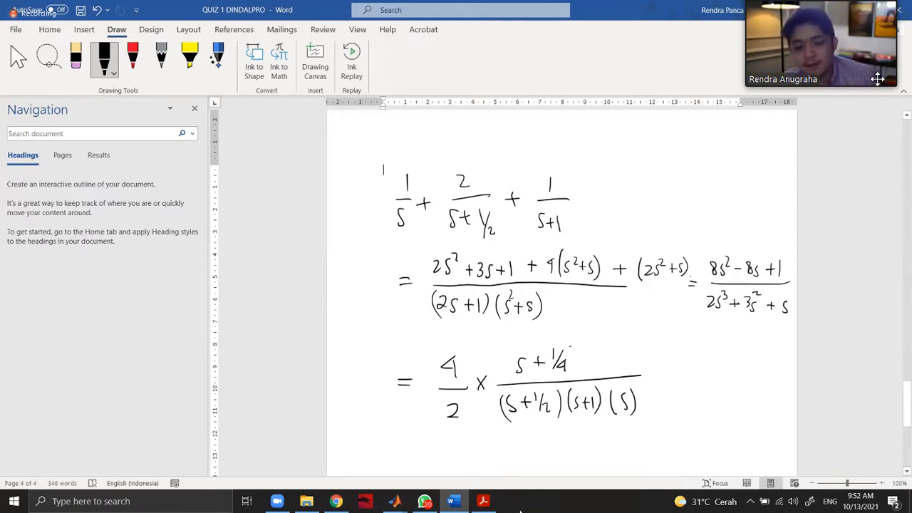
Switch to the Simulink model and add a Transfer Fcn block from the Continuous library.
left_click(483, 502)
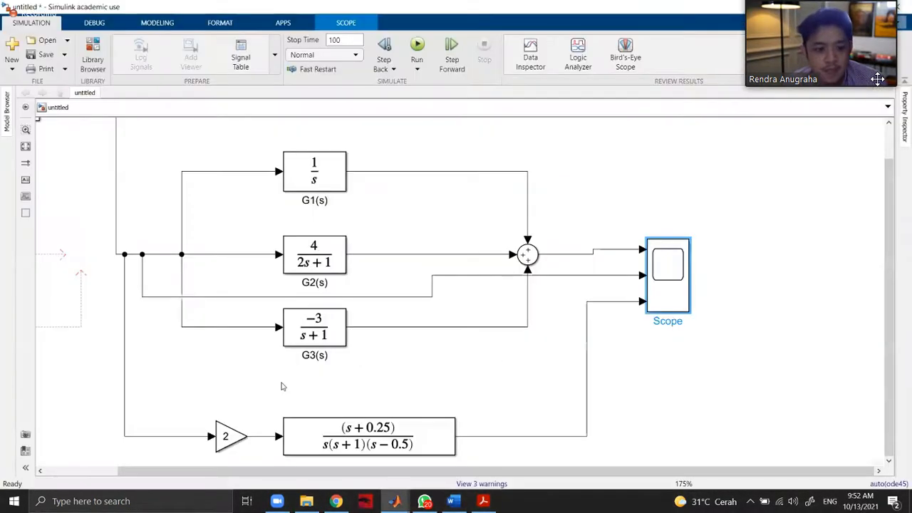
double_click(258, 378)
left_click(649, 137)
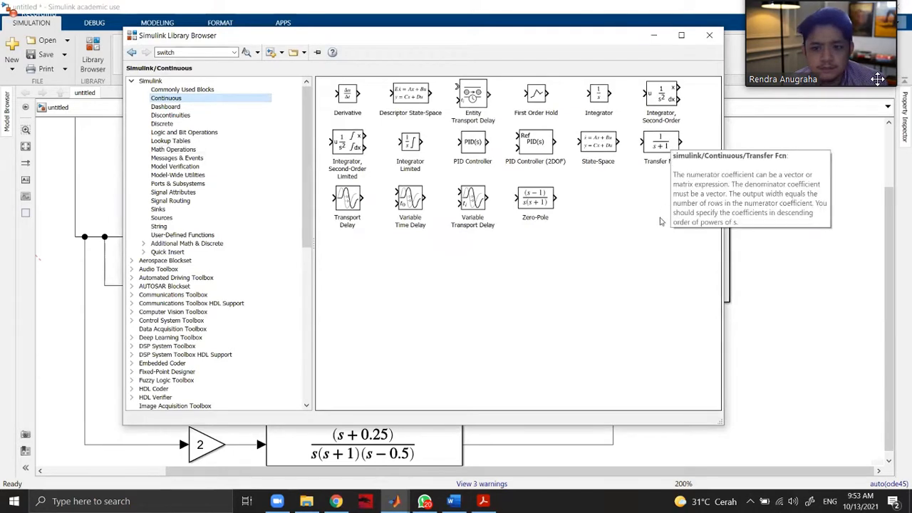
double_click(664, 143)
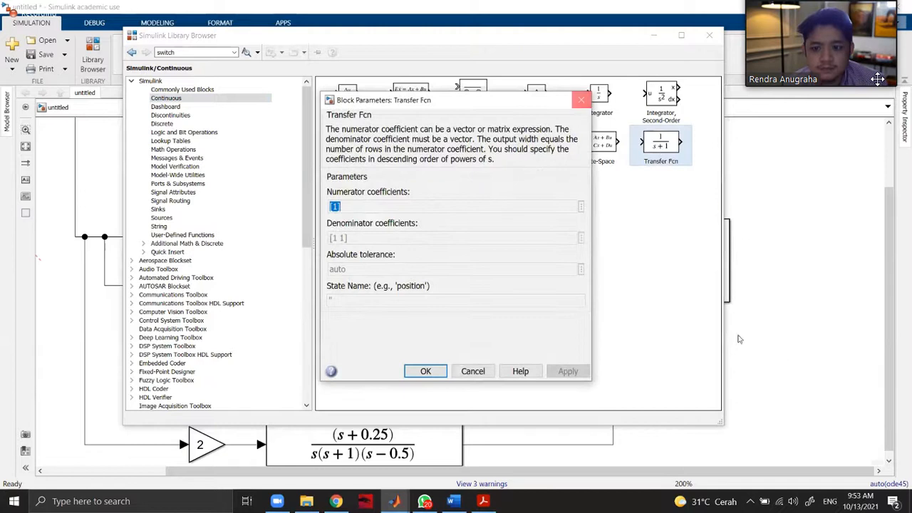
left_click(581, 100)
left_click_drag(661, 142, 782, 350)
Comment out the Zero-Pole block and the Gain block with value 2.
left_click(364, 445)
key("ctrl+shift+x")
right_click(201, 444)
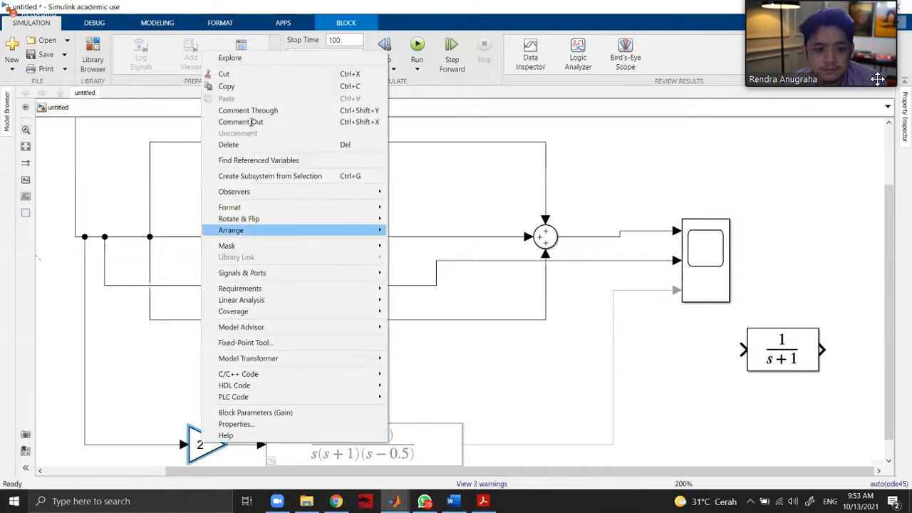
left_click(251, 122)
Move the new Transfer Fcn block directly beneath G3(s).
left_click(784, 353)
left_click_drag(784, 352, 531, 457)
scroll(447, 409, "down", 2)
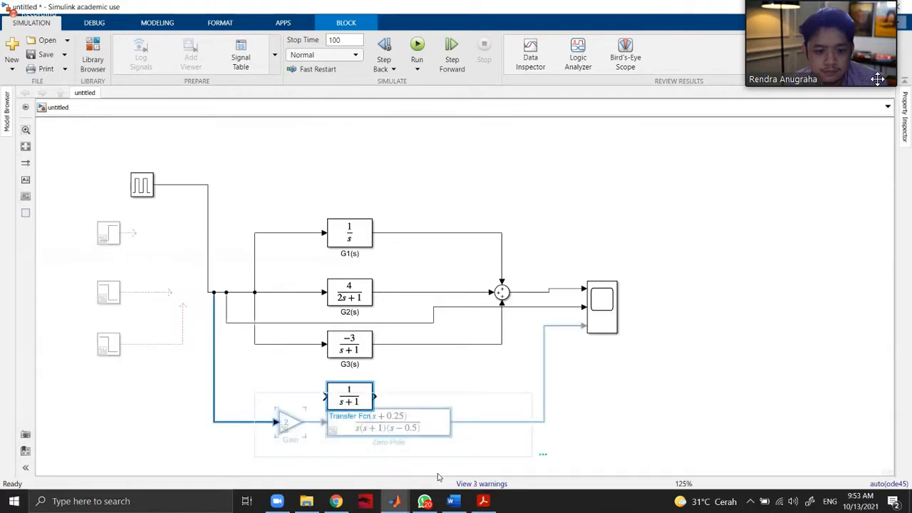
Shift the commented-out Gain and Zero-Pole blocks down, clear of the new Transfer Fcn block.
left_click_drag(428, 430, 436, 477)
left_click(425, 501)
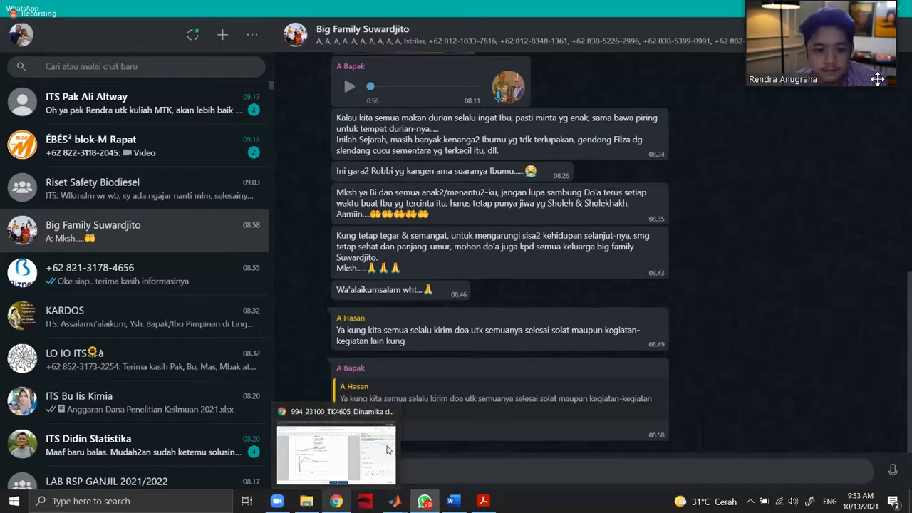
mouse_move(395, 501)
left_click(426, 426)
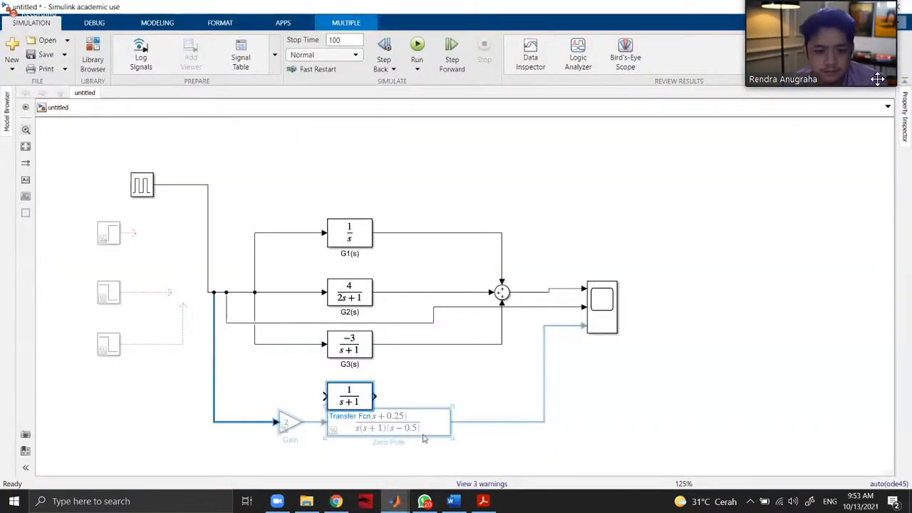
mouse_move(364, 400)
left_mouse_down()
mouse_move(357, 429)
mouse_move(369, 388)
left_mouse_up()
left_click(363, 409)
left_click(425, 398)
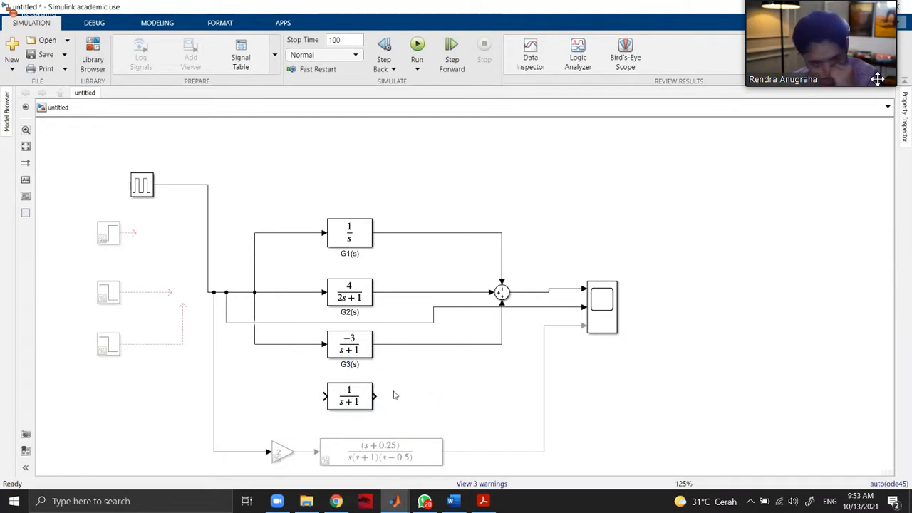
Set the new Transfer Fcn block's numerator coefficients to [8 -8 1], following the handwritten result in Word.
double_click(365, 404)
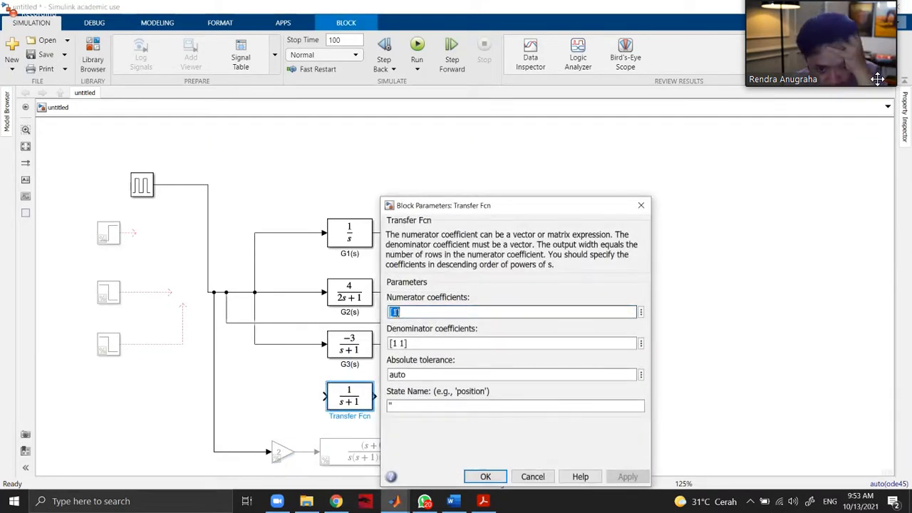
left_click(451, 501)
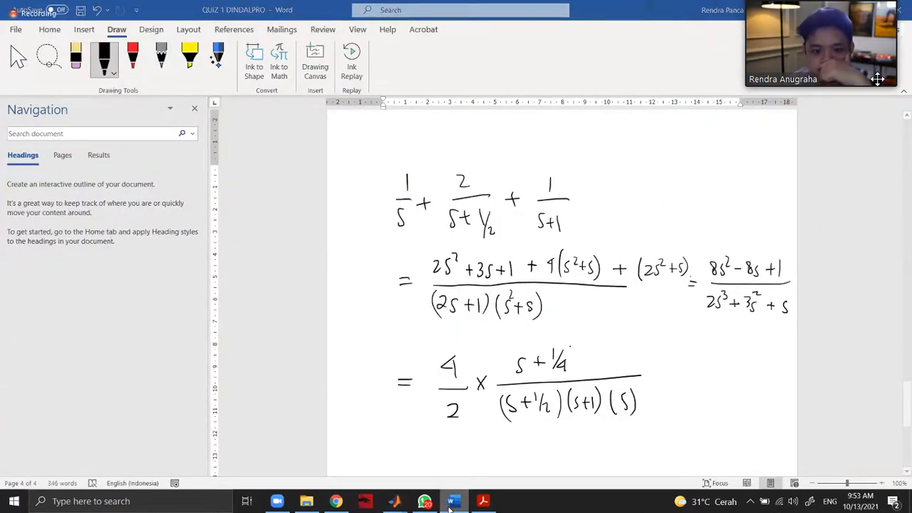
left_click(451, 501)
left_click(451, 501)
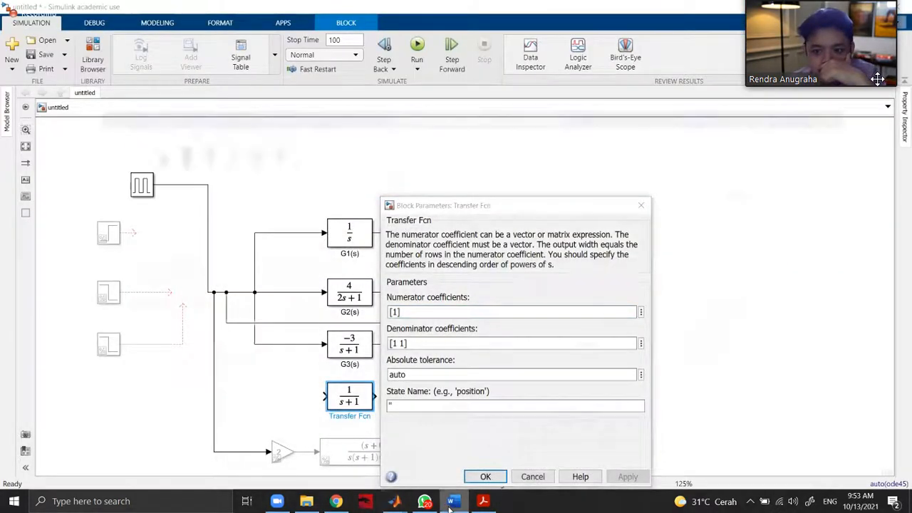
key("alt+Tab")
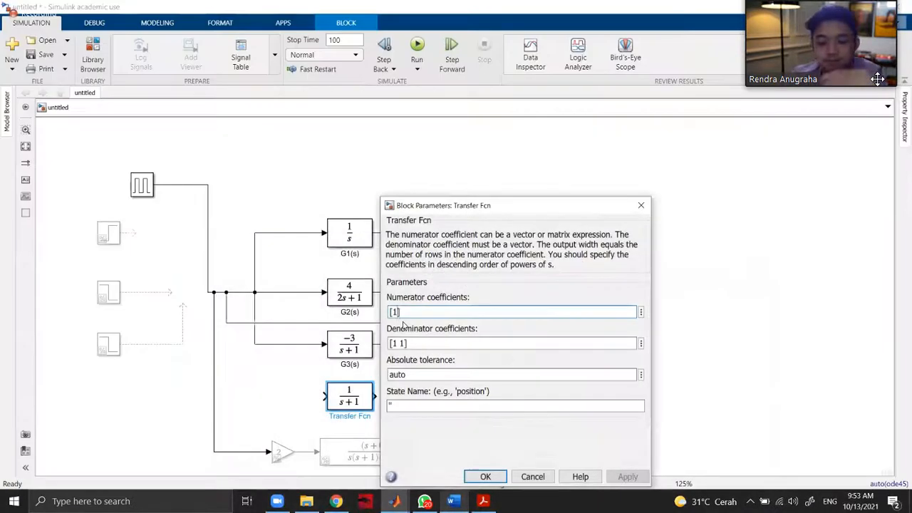
key("BackSpace")
type("8 -8 1")
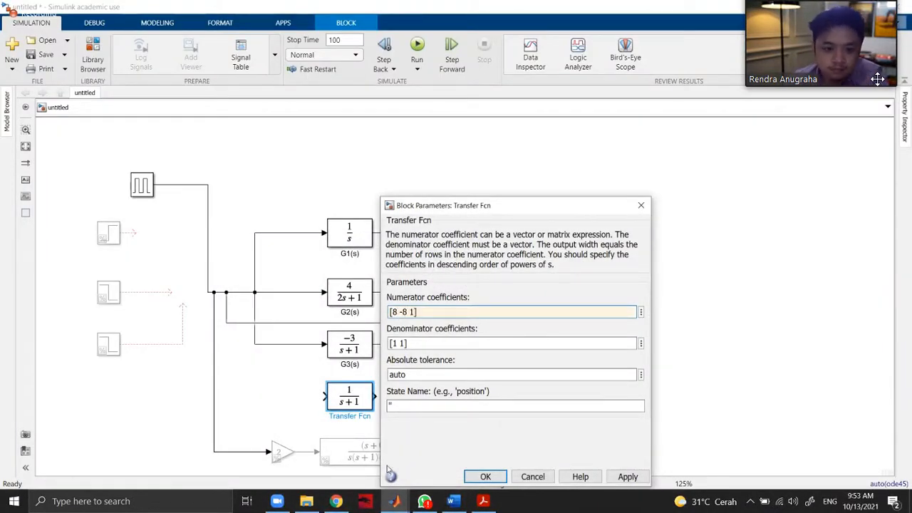
Check the denominator of the handwritten combined transfer function in Word for the block's denominator coefficients.
left_click(419, 343)
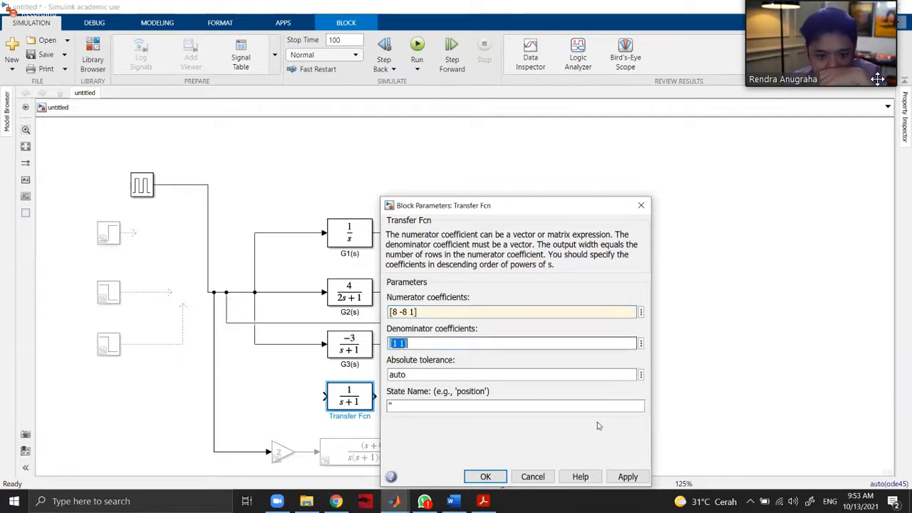
left_click(647, 479)
left_click(596, 393)
left_click(406, 344)
left_click(406, 344)
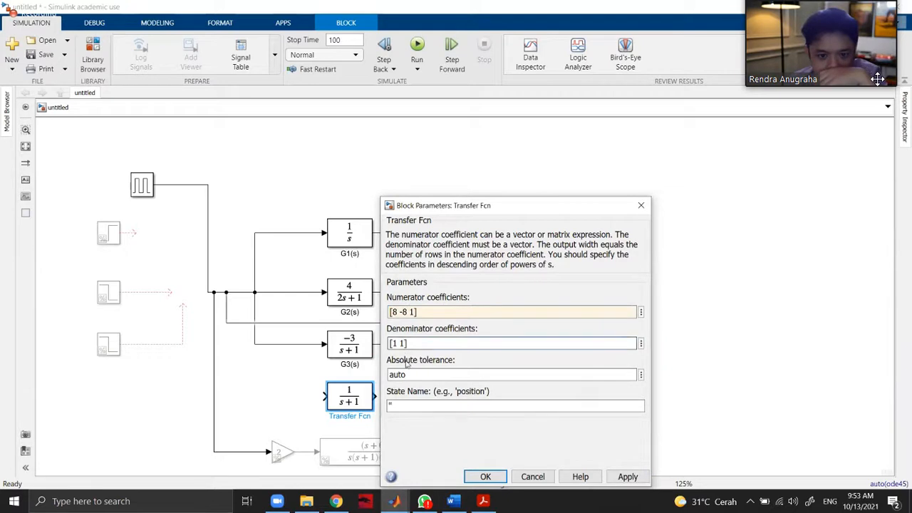
left_click(484, 502)
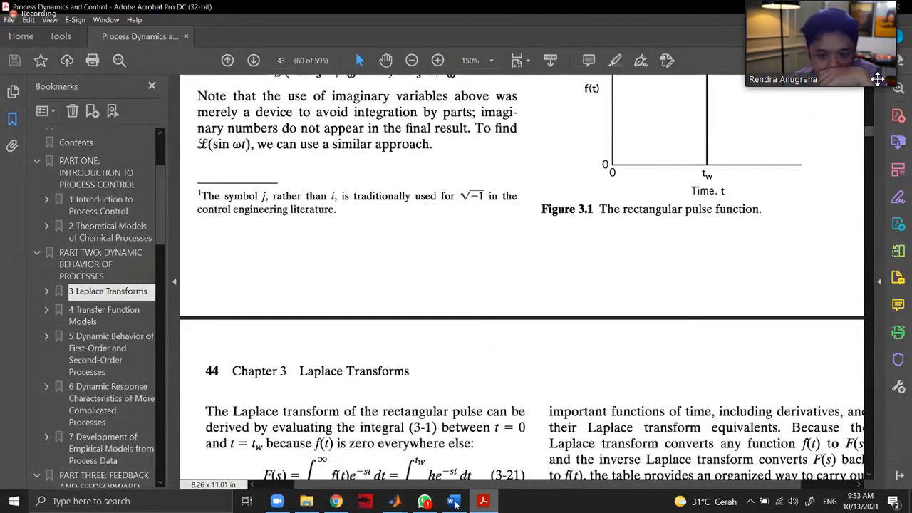
left_click(483, 503)
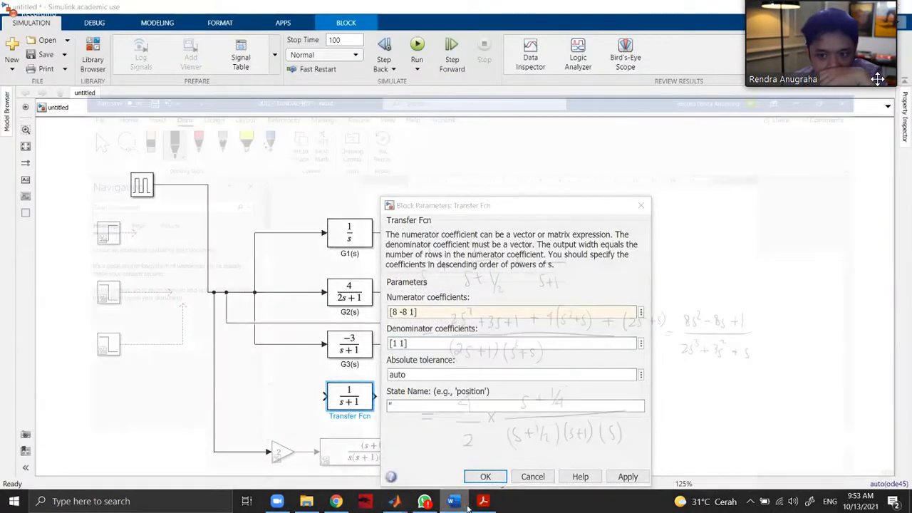
left_click(454, 503)
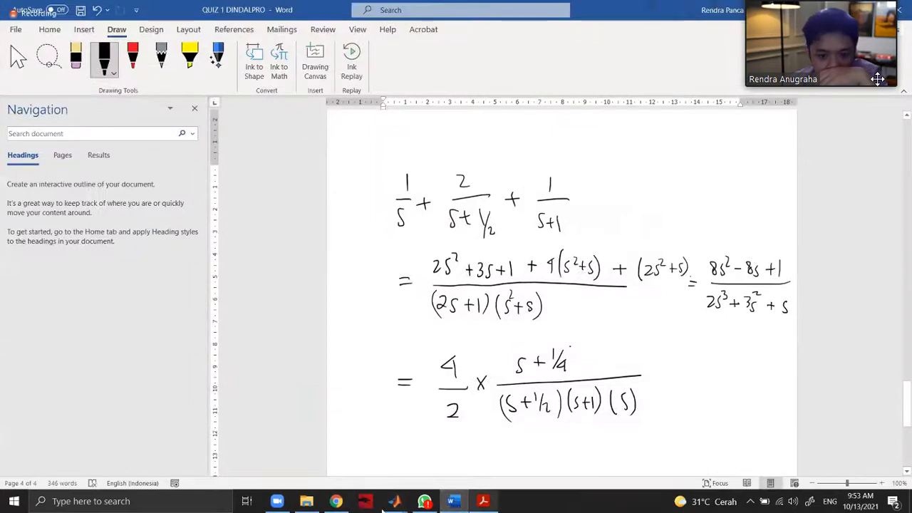
left_click(424, 461)
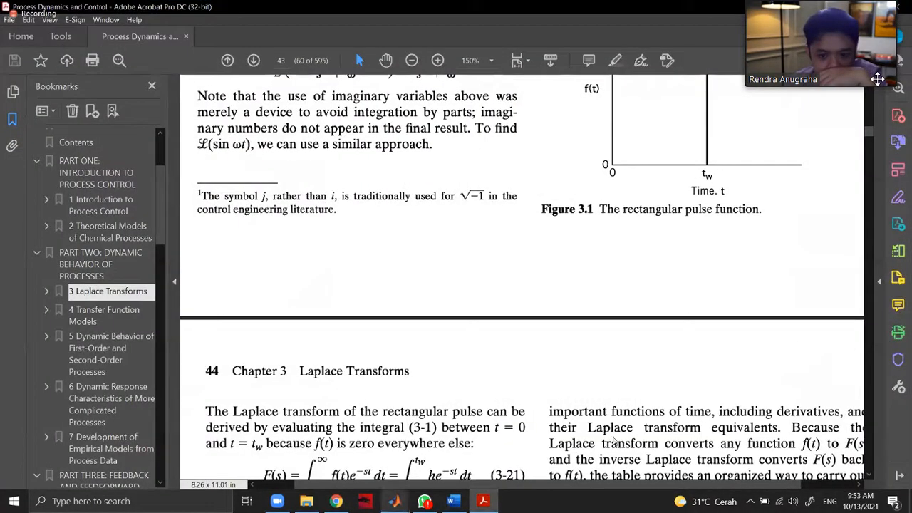
Set the Transfer Fcn block's denominator coefficients to [2 3 1 0] and accept the parameters.
mouse_move(395, 502)
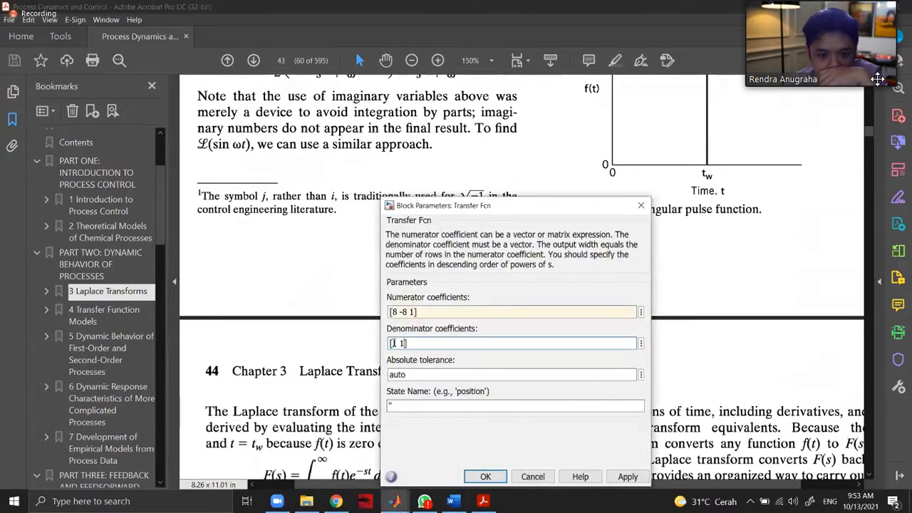
left_click_drag(394, 343, 418, 347)
key("Left")
type("2 3")
key("Right")
key("Right")
key("Right")
key("BackSpace")
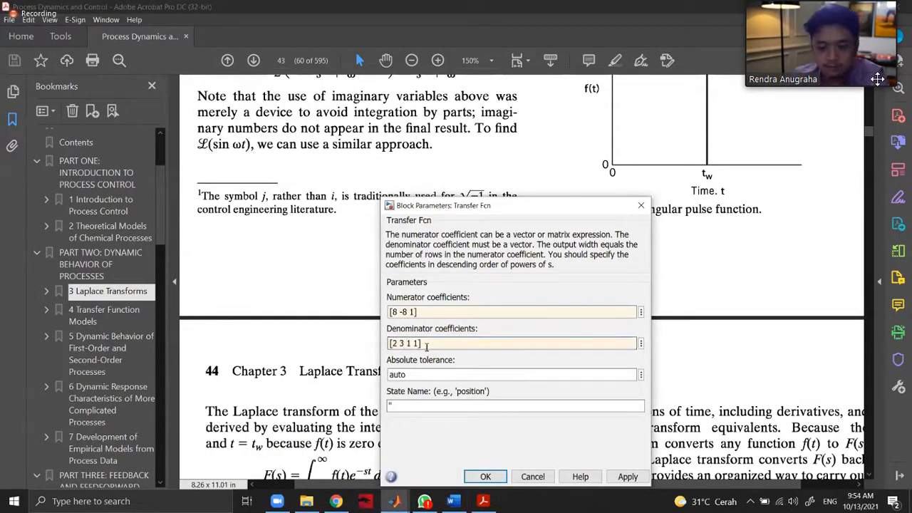
type("0")
left_click(492, 478)
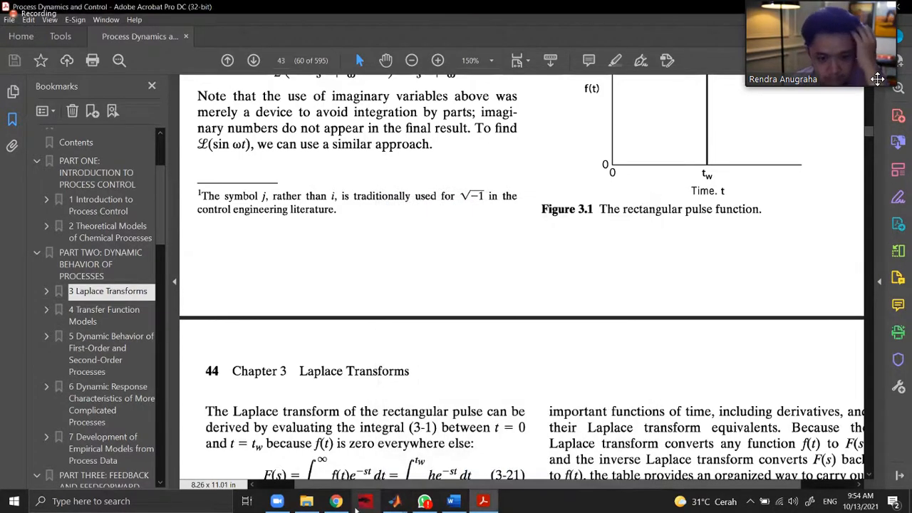
Return to the Simulink model and widen the new Transfer Fcn block so its full expression fits.
left_click(375, 449)
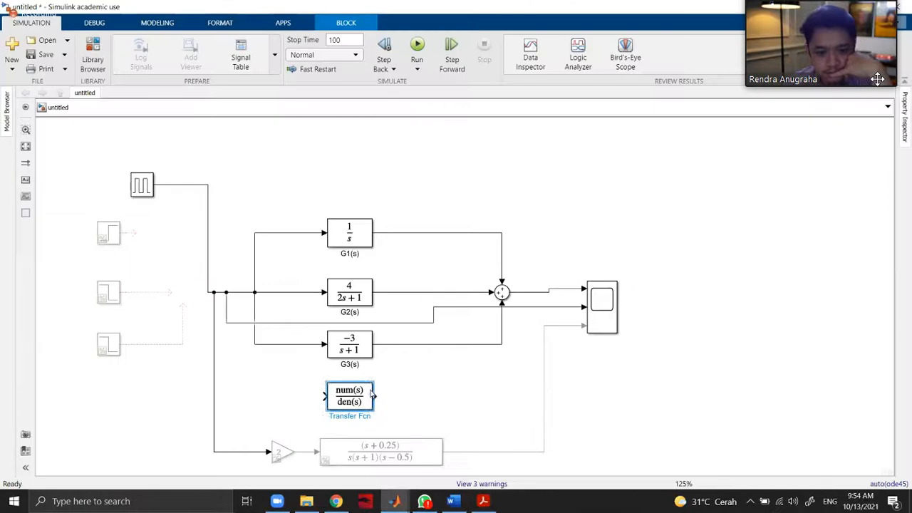
left_click(374, 395)
left_click(368, 397)
left_click_drag(373, 384, 391, 401)
left_click(470, 399)
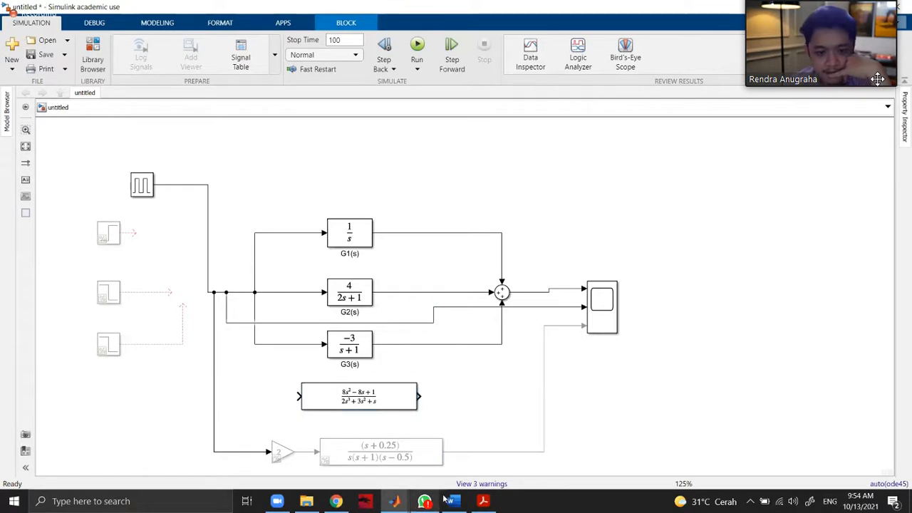
Compare the block with the handwritten fraction in Word, and reroute the Gain block's input line to the new Transfer Fcn block.
left_click(447, 502)
left_click(447, 502)
left_click(448, 502)
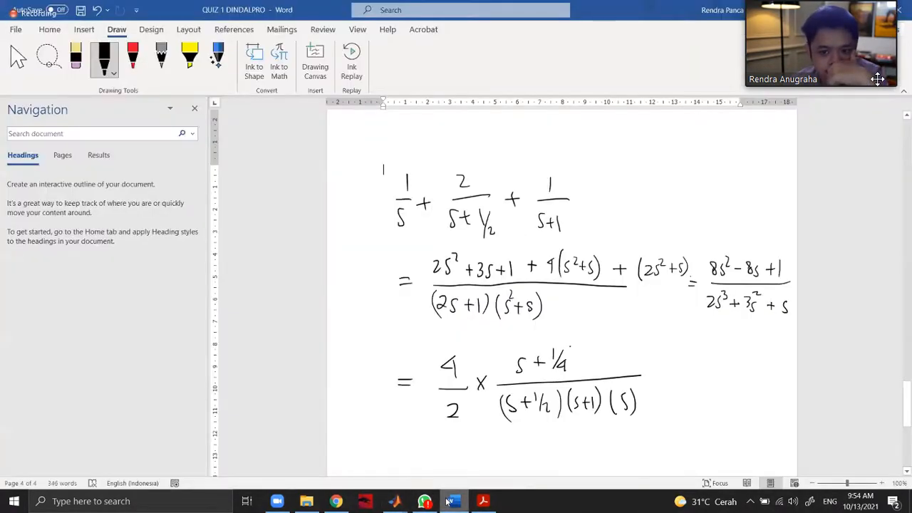
left_click(447, 502)
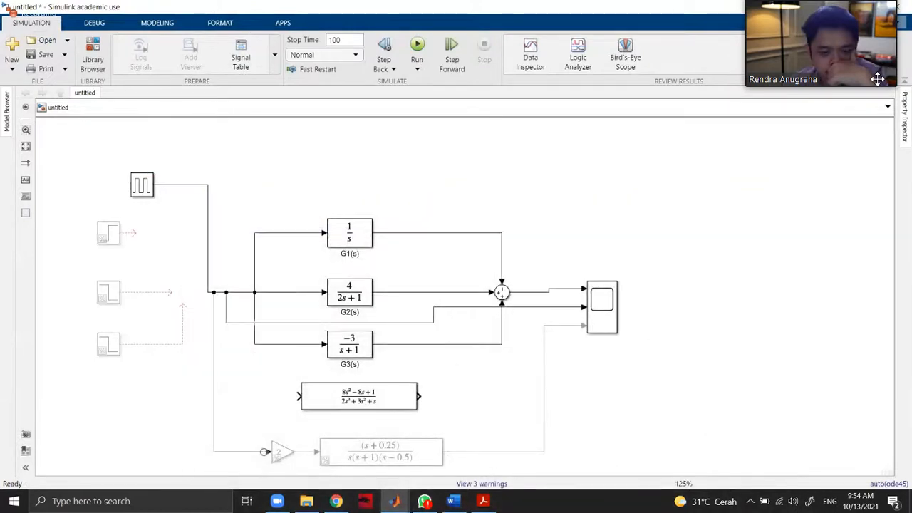
left_click_drag(265, 451, 298, 396)
left_click(493, 397)
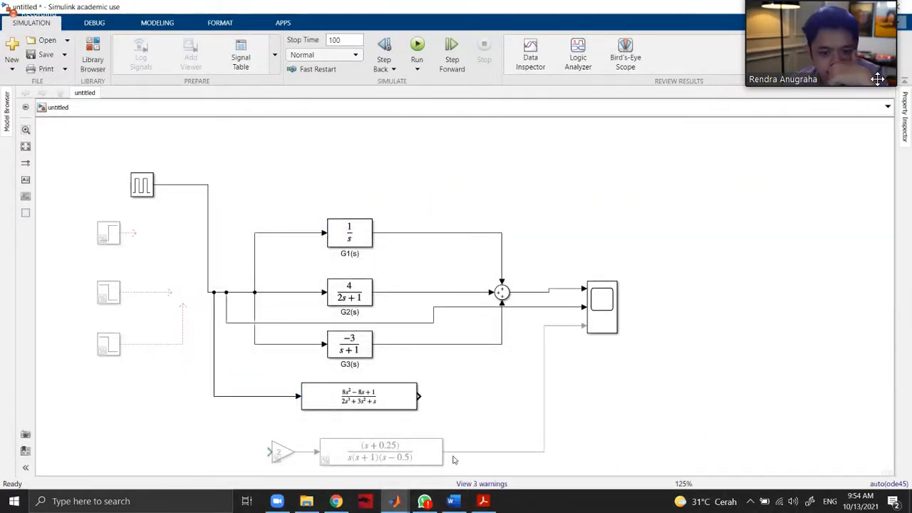
Reconnect the Scope's third input line from the Zero-Pole output to the new Transfer Fcn output and tidy its routing.
left_click_drag(444, 452, 422, 399)
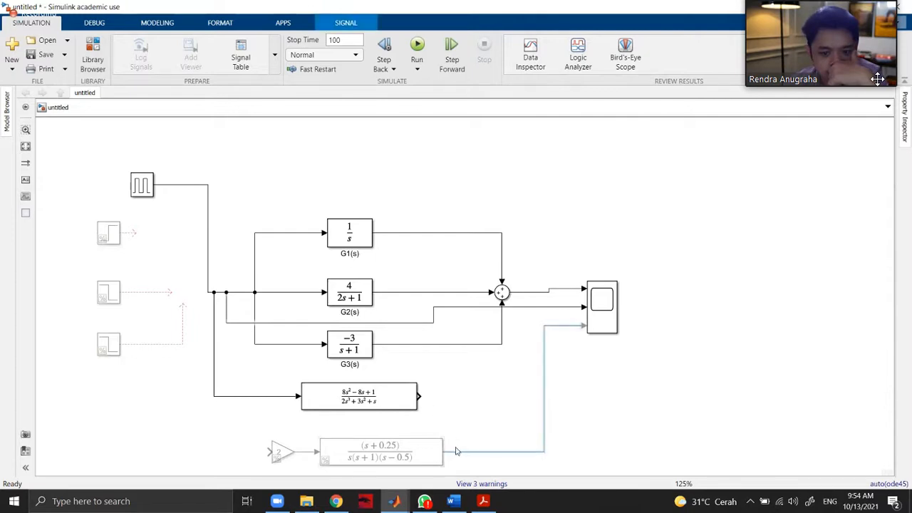
left_click_drag(446, 453, 424, 397)
key("ctrl+z")
left_click_drag(425, 396, 424, 396)
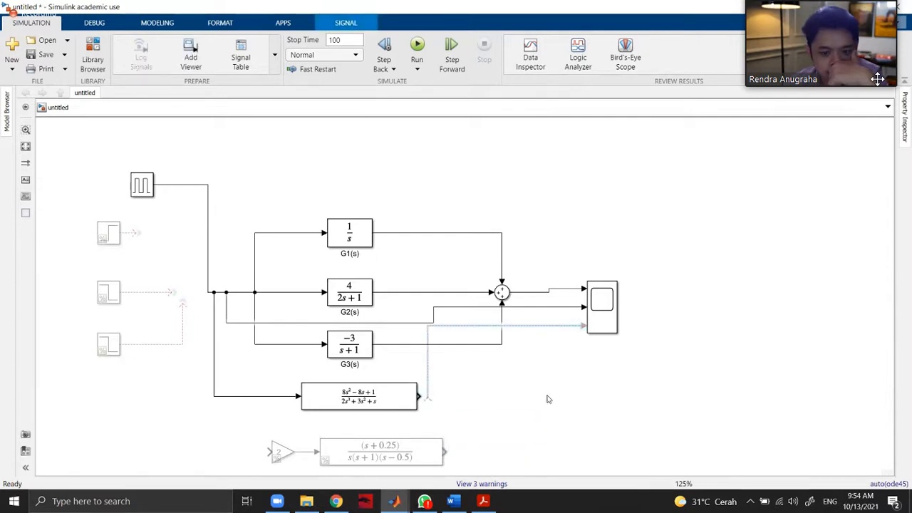
left_click(547, 332)
left_click_drag(489, 328, 497, 396)
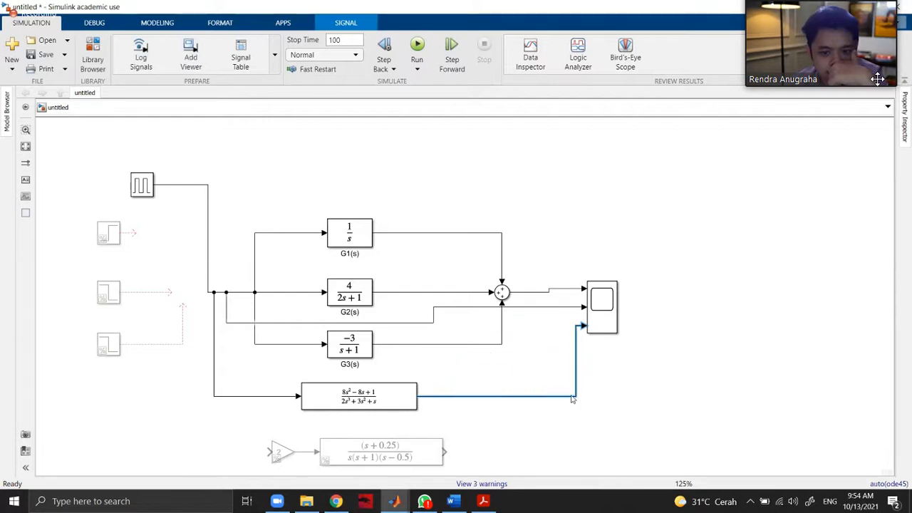
left_click(694, 389)
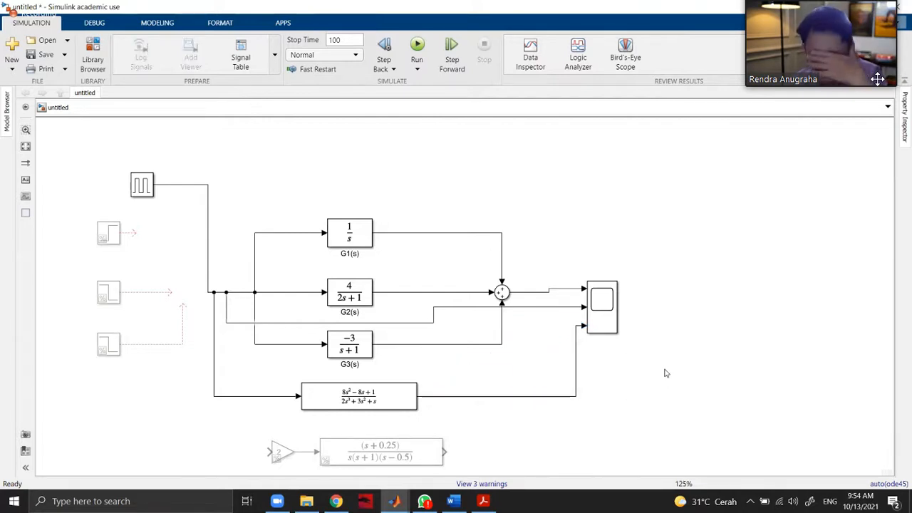
Run the simulation and open the Scope to compare the parallel blocks' response with the combined Transfer Fcn's.
left_click(419, 47)
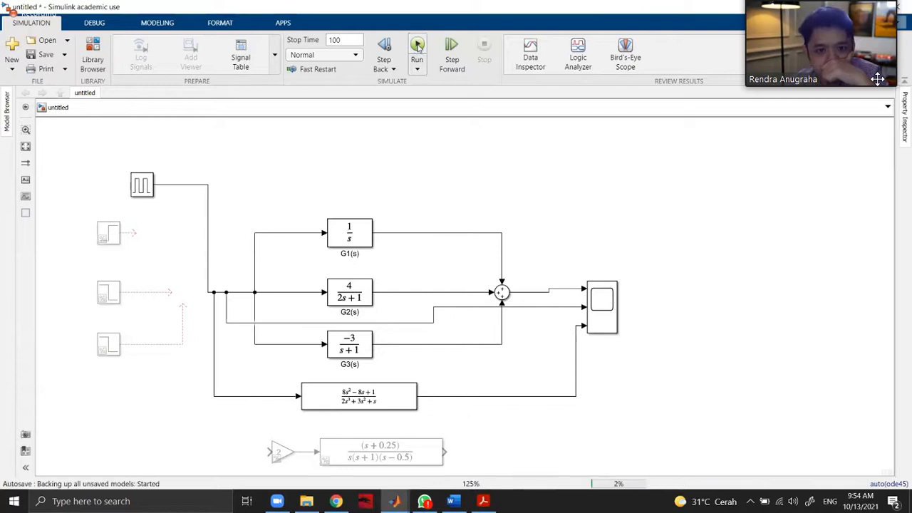
left_click(609, 306)
double_click(609, 306)
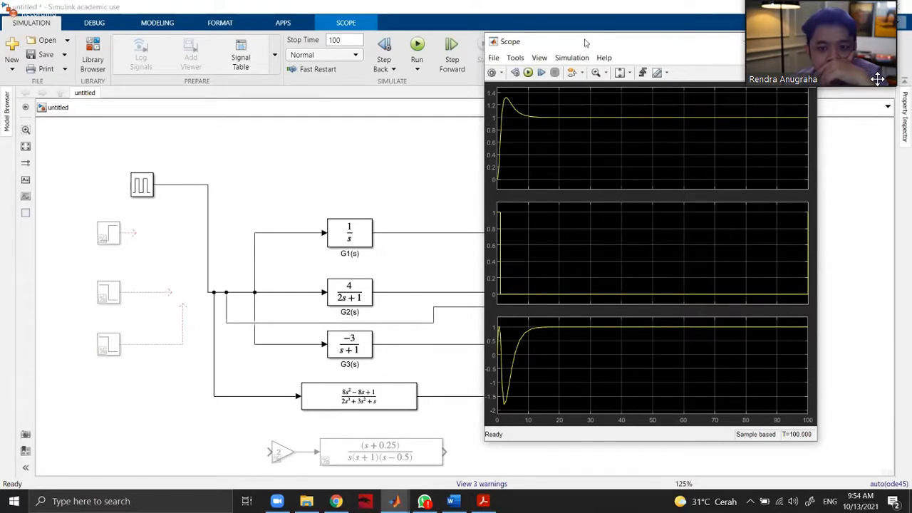
left_click_drag(585, 63, 584, 64)
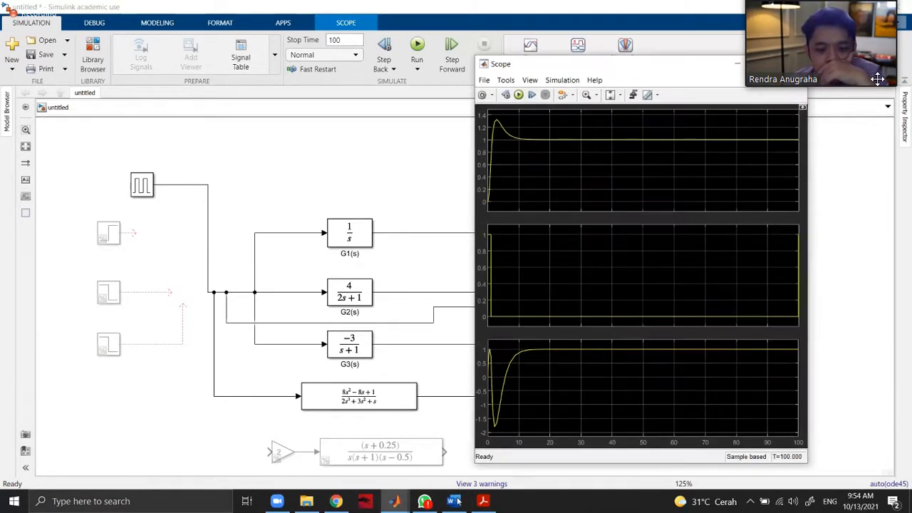
Switch to Word and erase the handwritten 4/2 × (s+1/4) fraction after the last equals sign.
left_click(456, 501)
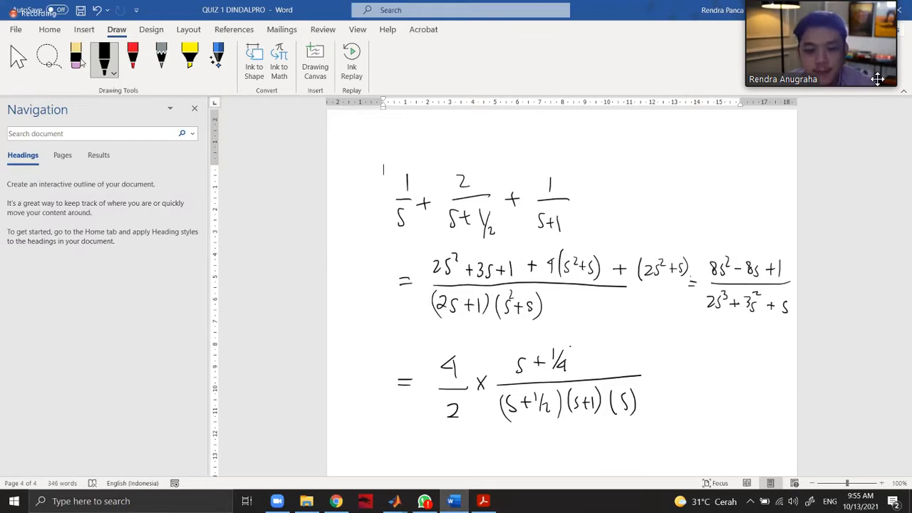
left_click(76, 59)
mouse_move(468, 372)
left_mouse_down()
mouse_move(443, 364)
mouse_move(447, 378)
mouse_move(498, 388)
mouse_move(545, 363)
mouse_move(583, 372)
left_mouse_up()
left_click_drag(503, 405, 627, 402)
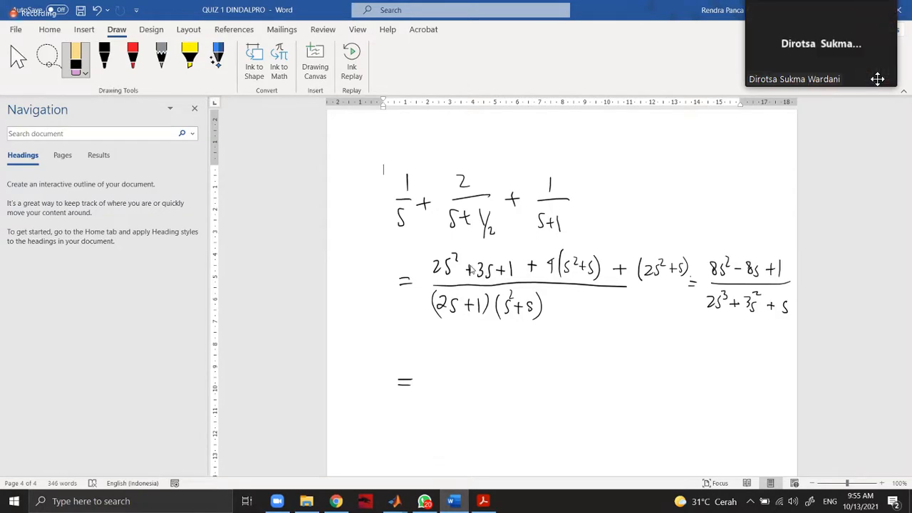
Erase the second term of the handwritten sum's first line and rewrite it as 4/(2s+1).
mouse_move(394, 499)
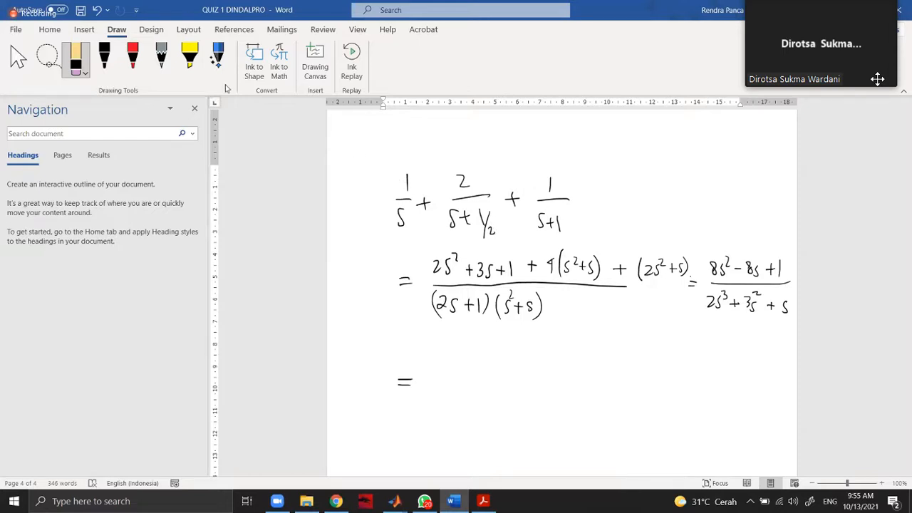
left_click(104, 58)
left_click(76, 58)
mouse_move(474, 225)
left_mouse_down()
mouse_move(494, 231)
mouse_move(466, 224)
left_mouse_up()
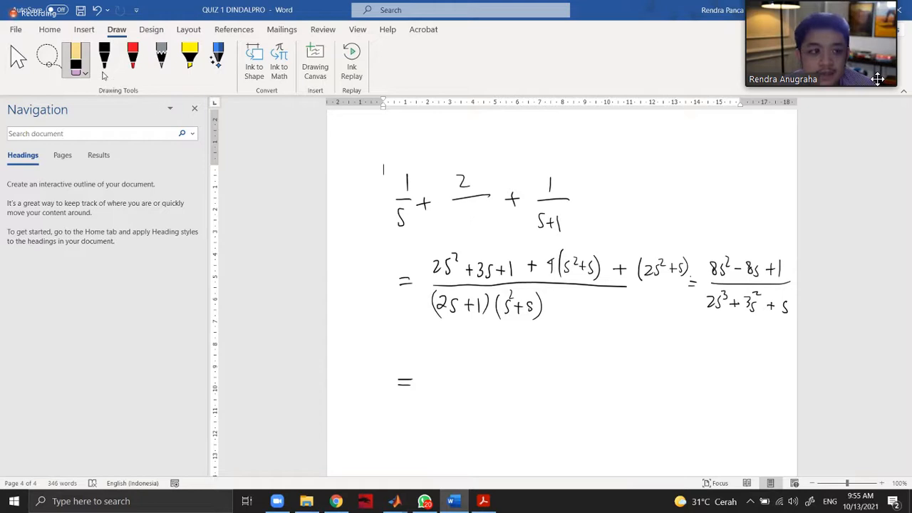
left_click(104, 62)
left_click(76, 59)
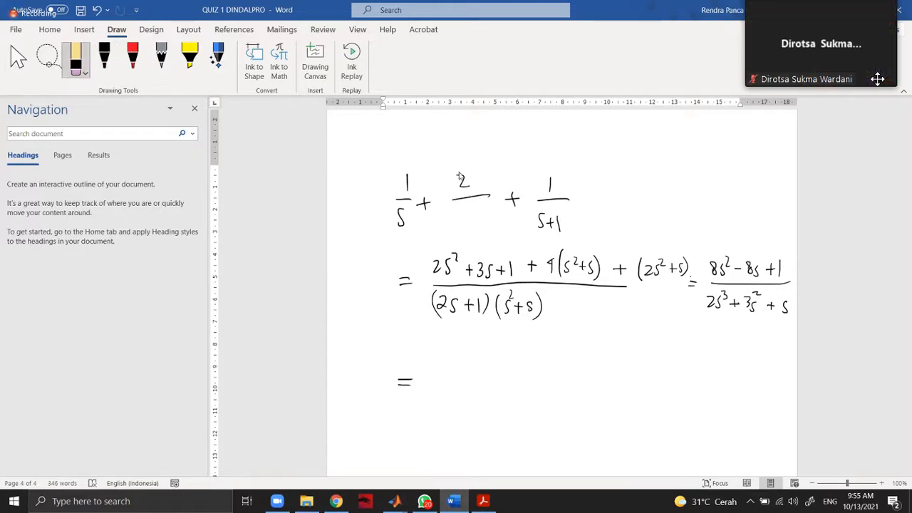
left_click(107, 64)
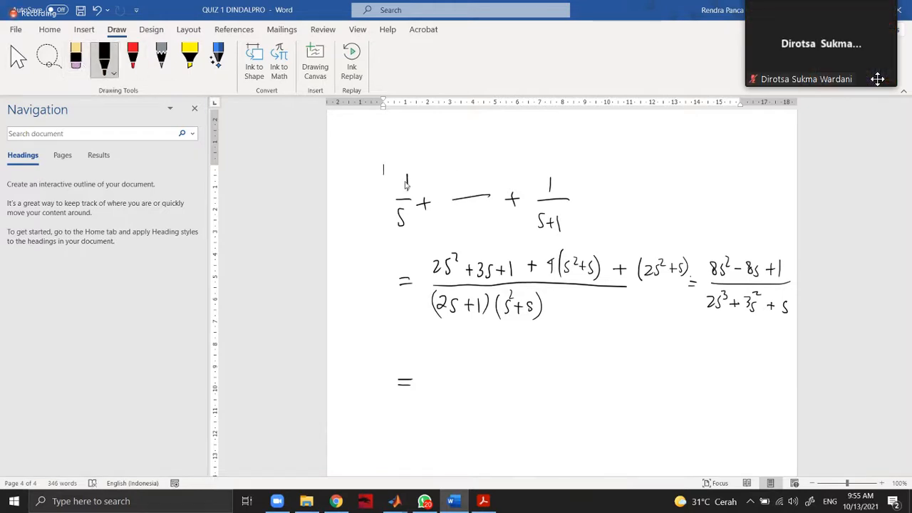
left_click_drag(472, 169, 469, 180)
left_click_drag(467, 174, 467, 189)
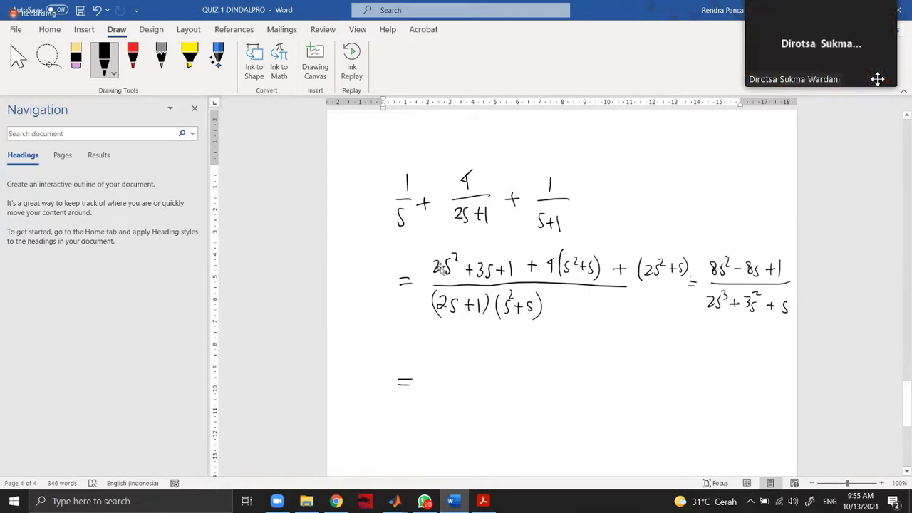
left_click(484, 265)
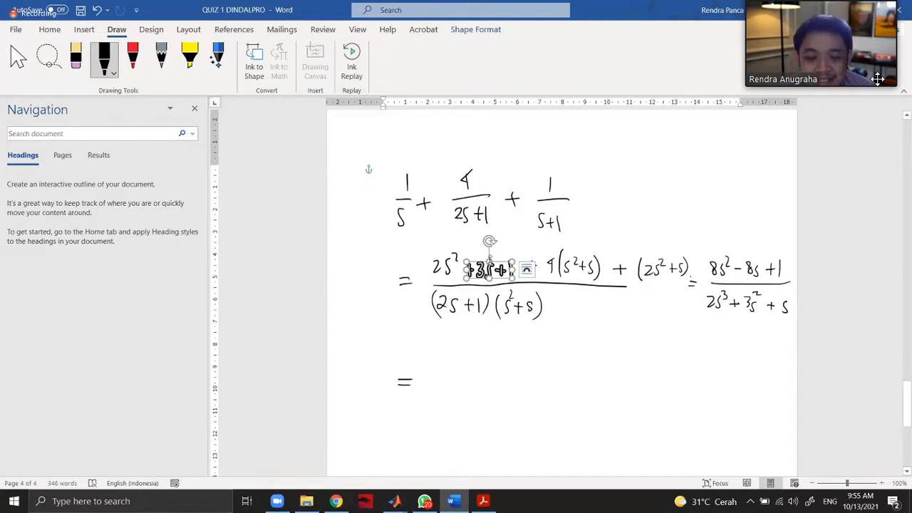
left_click(502, 239)
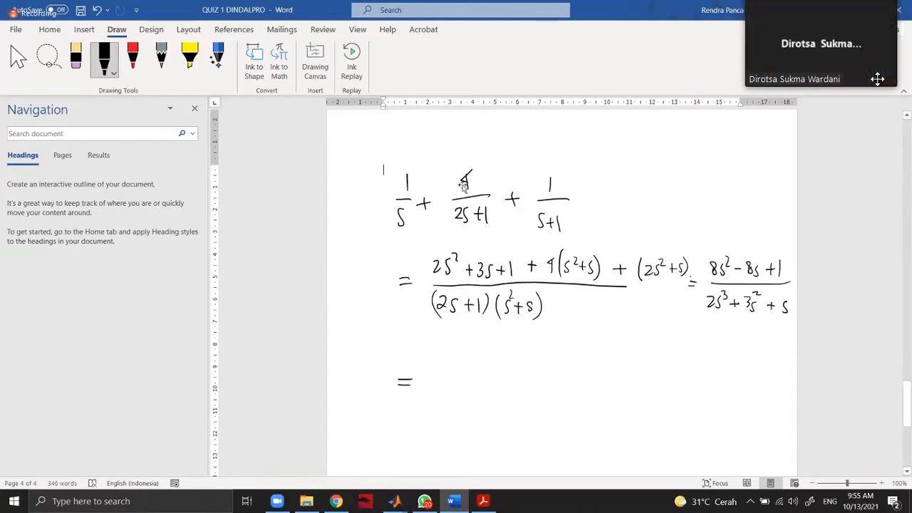
left_click(407, 187)
left_click(403, 207)
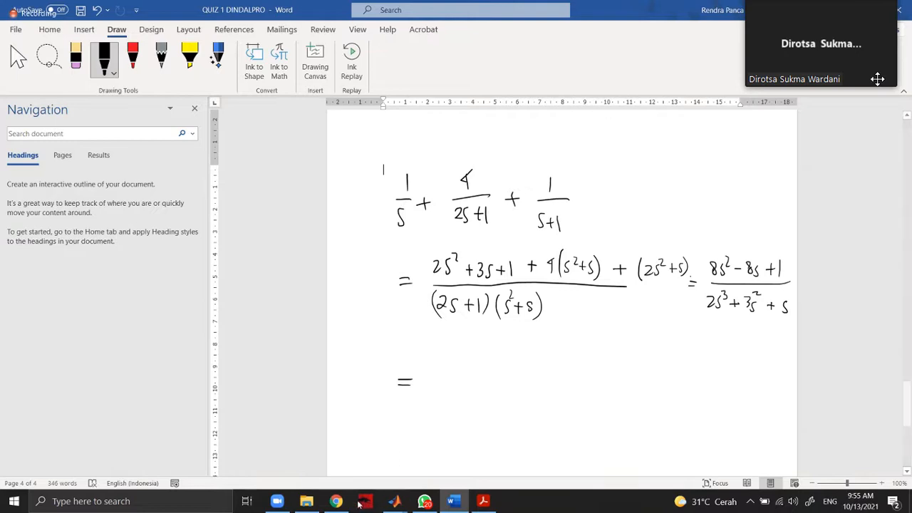
Switch to Chrome and find problem 5.24 in the Tugas 6 - Block Diagram assignment among the open pages.
left_click(336, 501)
scroll(320, 281, "up", 10)
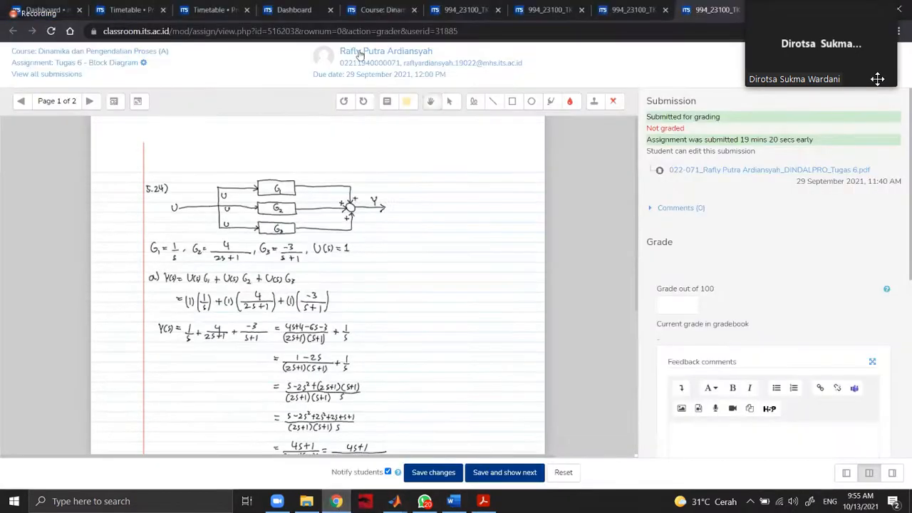
left_click(364, 10)
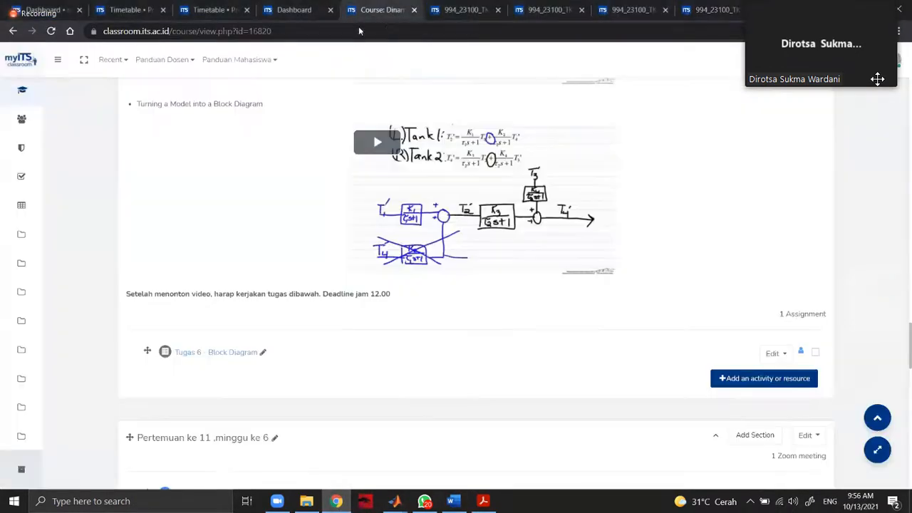
left_click(460, 10)
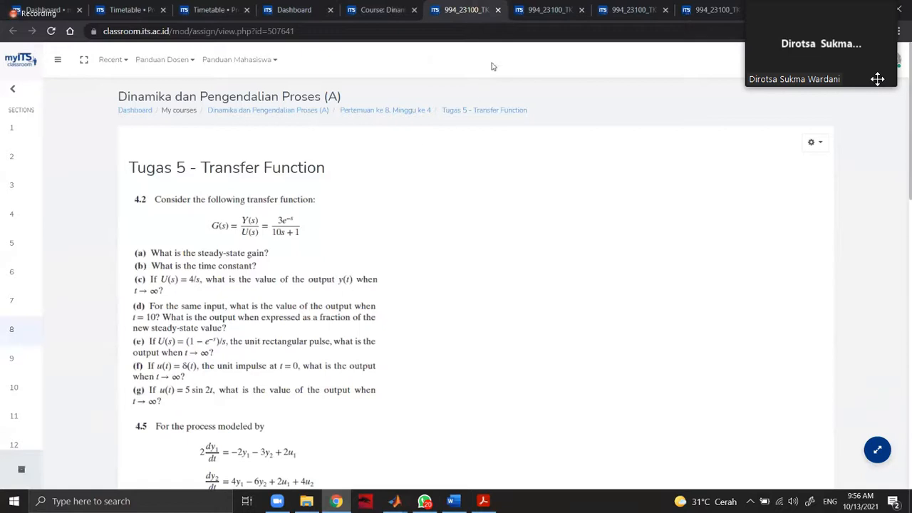
left_click(294, 9)
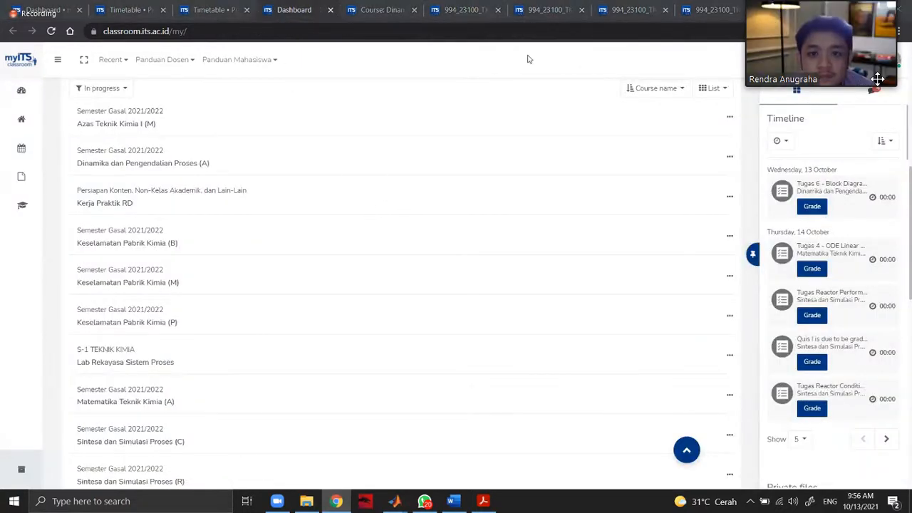
left_click(545, 10)
scroll(477, 148, "up", 5)
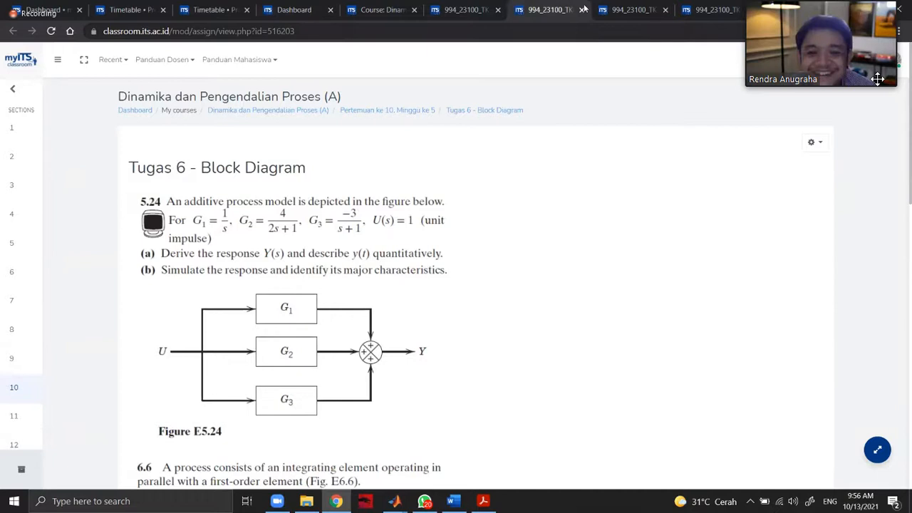
Glance at the derivation in Word and return to the Simulink model to review its parallel blocks and combined Transfer Fcn.
left_click(454, 500)
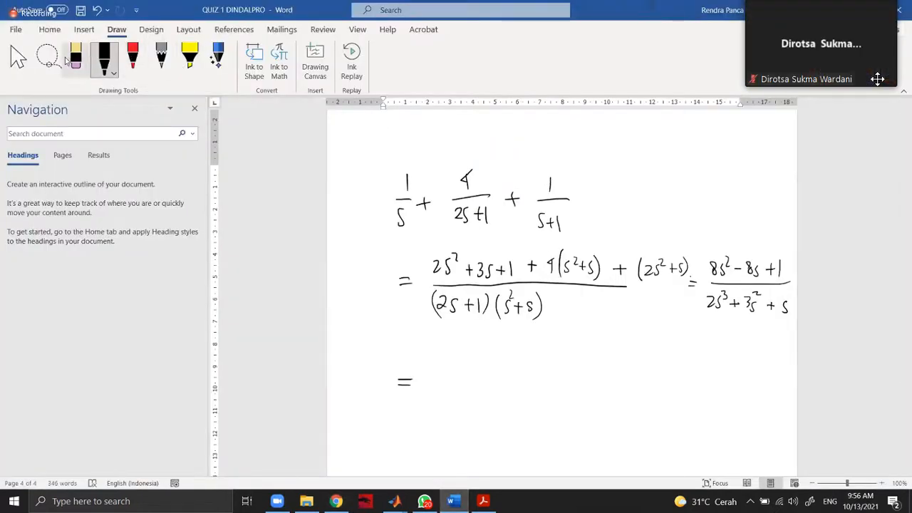
left_click(387, 505)
left_click(409, 460)
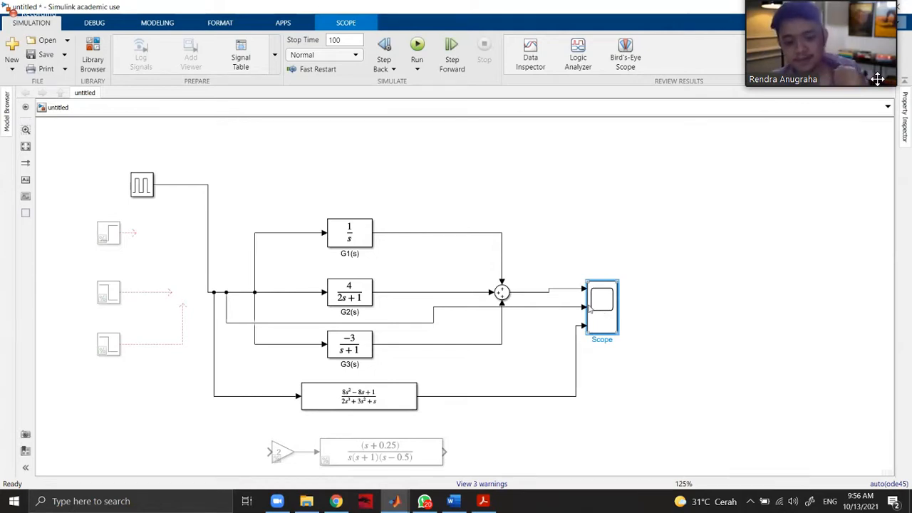
scroll(527, 440, "down", 1)
scroll(537, 436, "up", 1)
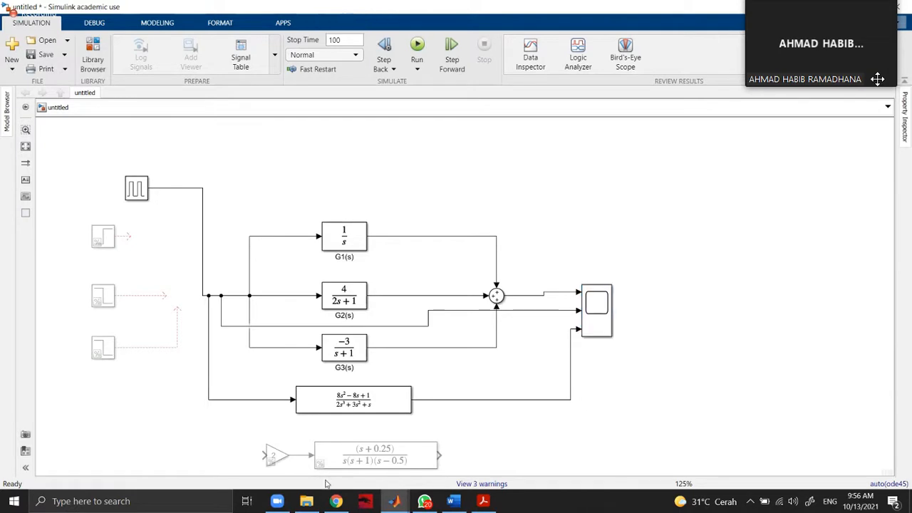
Switch to Chrome, read problem 6.6 of Tugas 6, and bring up the Tugas 5 - Transfer Function assignment.
left_click(336, 501)
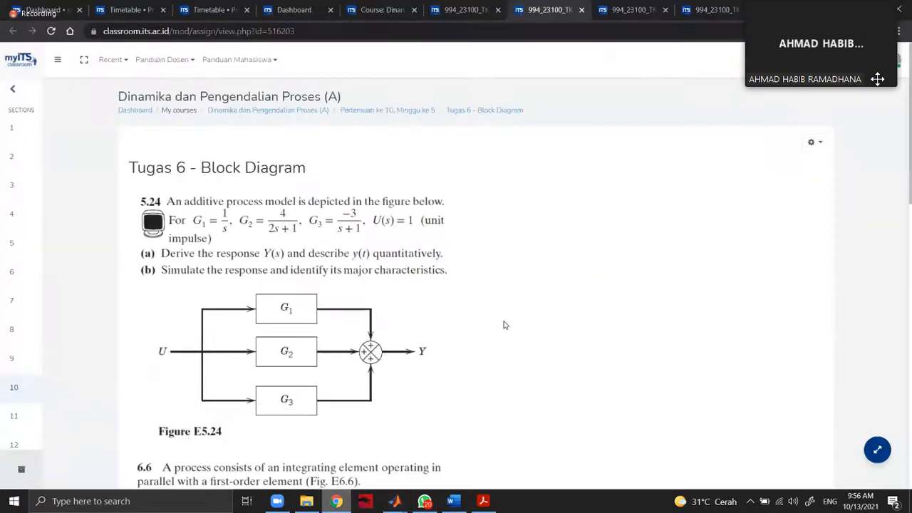
scroll(502, 321, "down", 4)
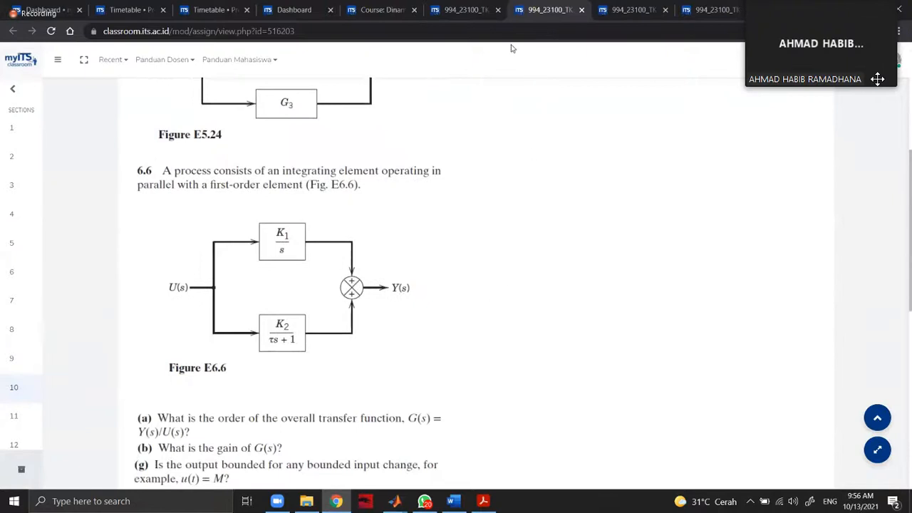
left_click(468, 15)
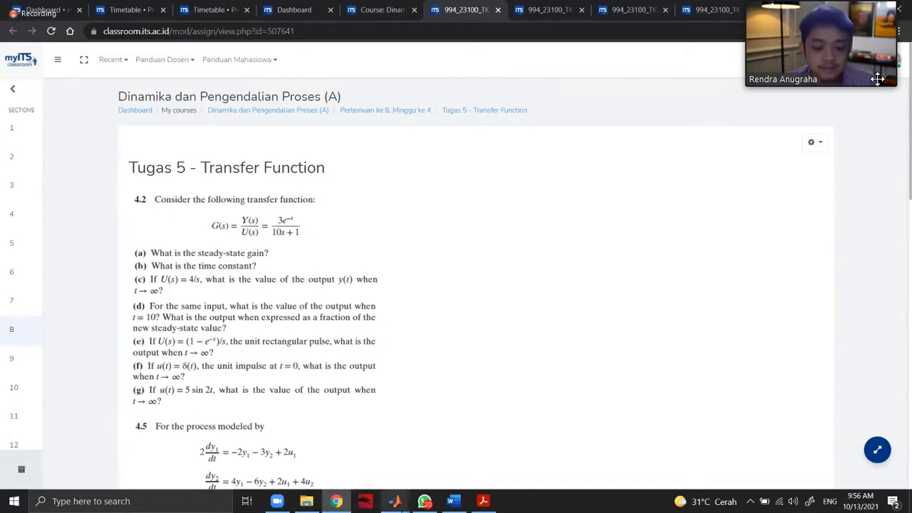
Switch back to Simulink, create a new blank model, and maximize its window.
mouse_move(453, 501)
mouse_move(394, 501)
left_click(371, 449)
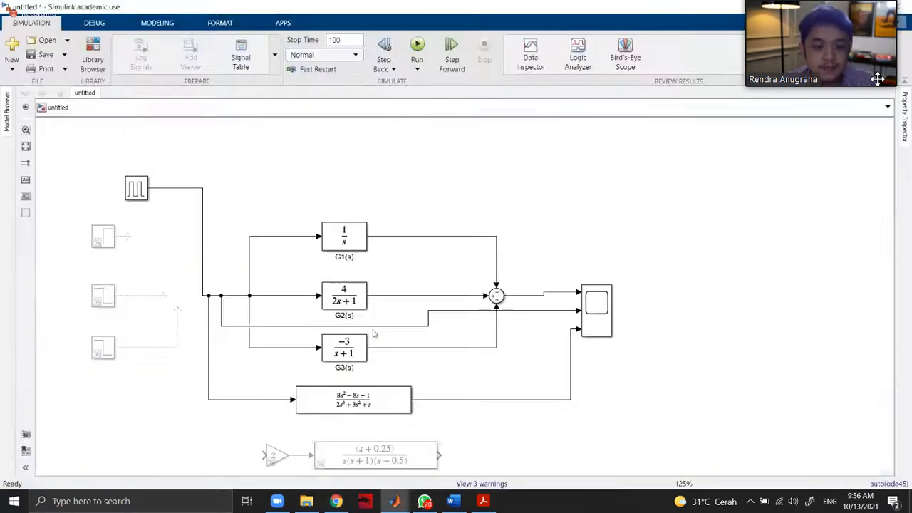
left_click(9, 45)
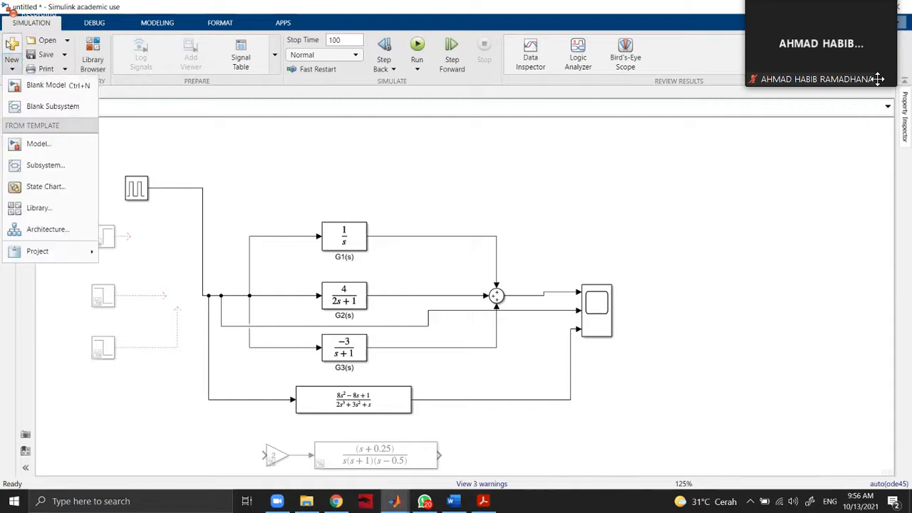
left_click(49, 90)
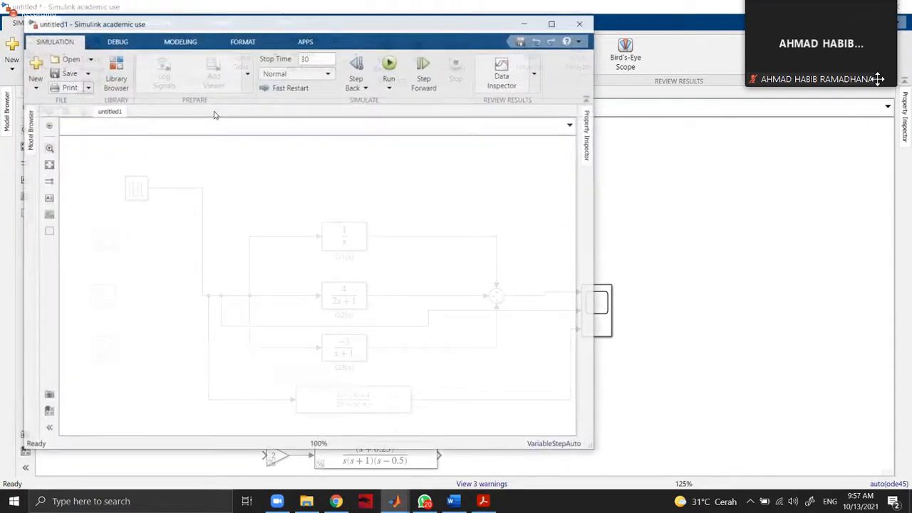
left_click(555, 24)
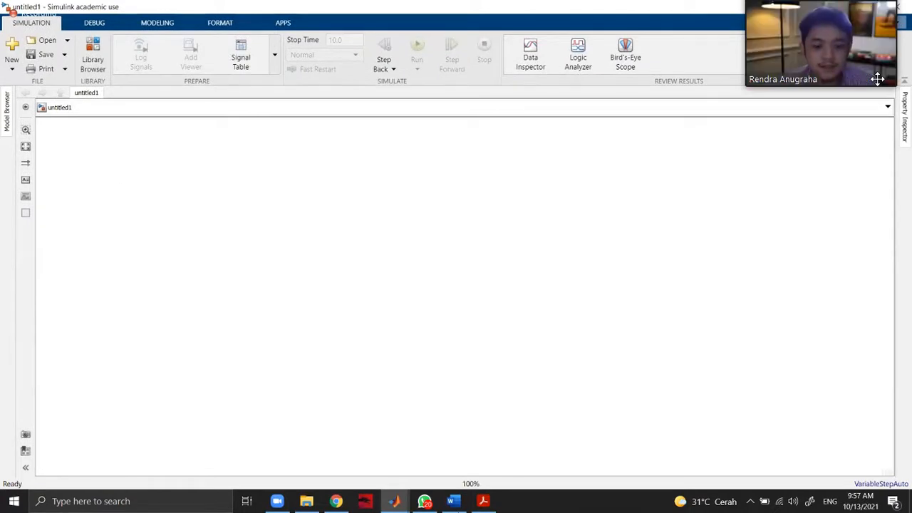
Check the Tugas 5 assignment in Chrome again and open the Simulink Library Browser from the new blank model.
mouse_move(336, 501)
left_click(338, 441)
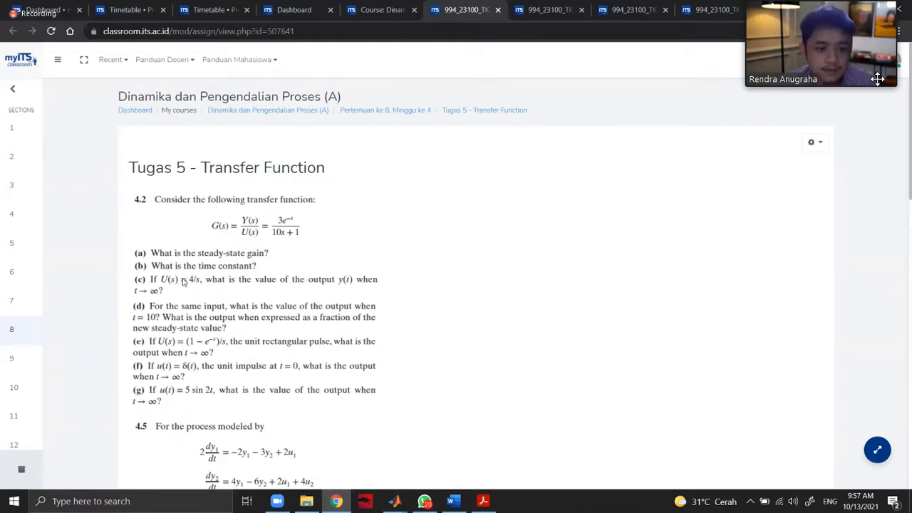
left_click(336, 501)
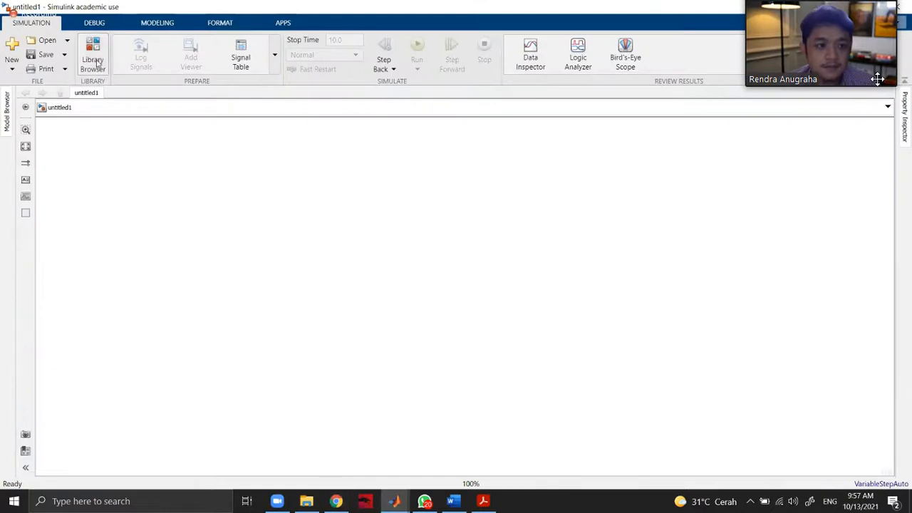
left_click(96, 61)
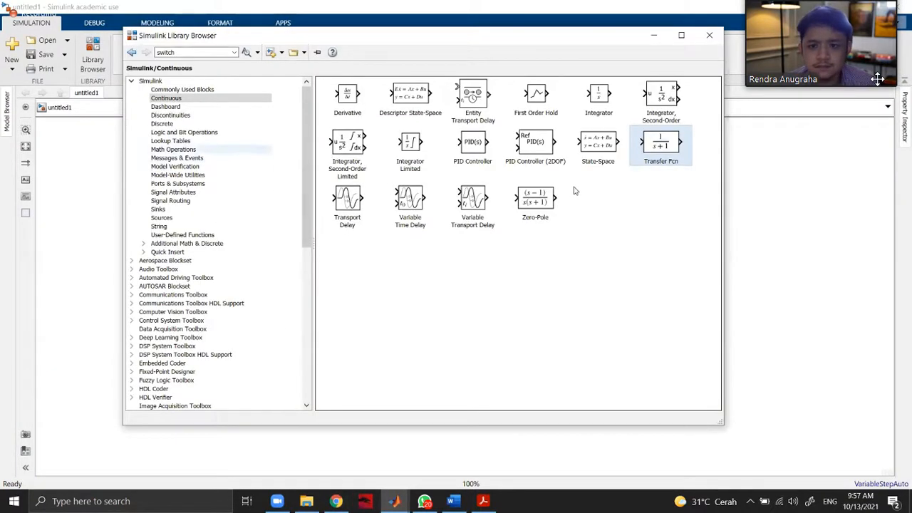
left_click(740, 20)
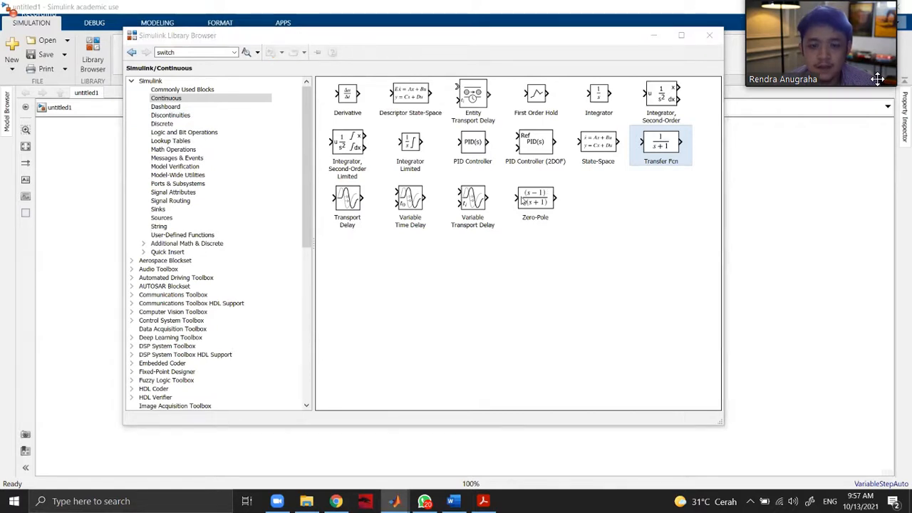
left_click(358, 103)
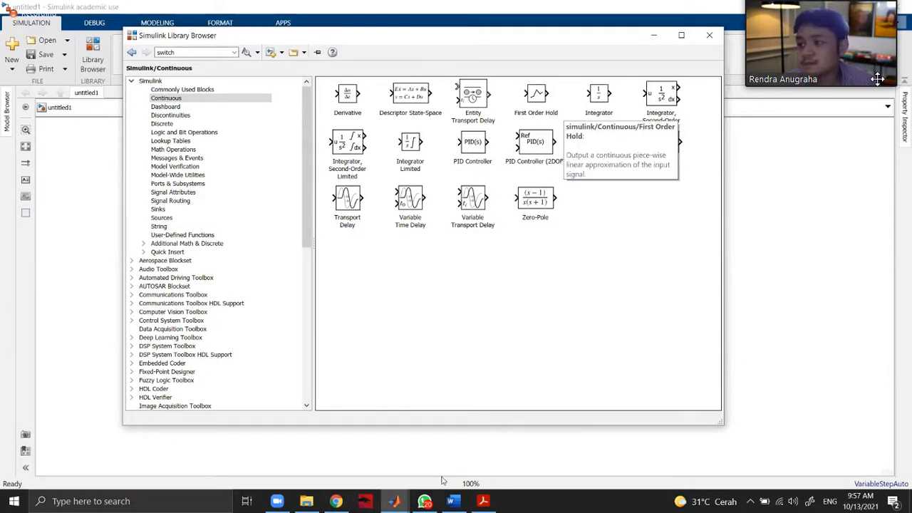
Switch to the Process Dynamics and Control PDF and read section 6.3 on approximating time delays, including equations 6-57 and 6-58.
left_click(483, 501)
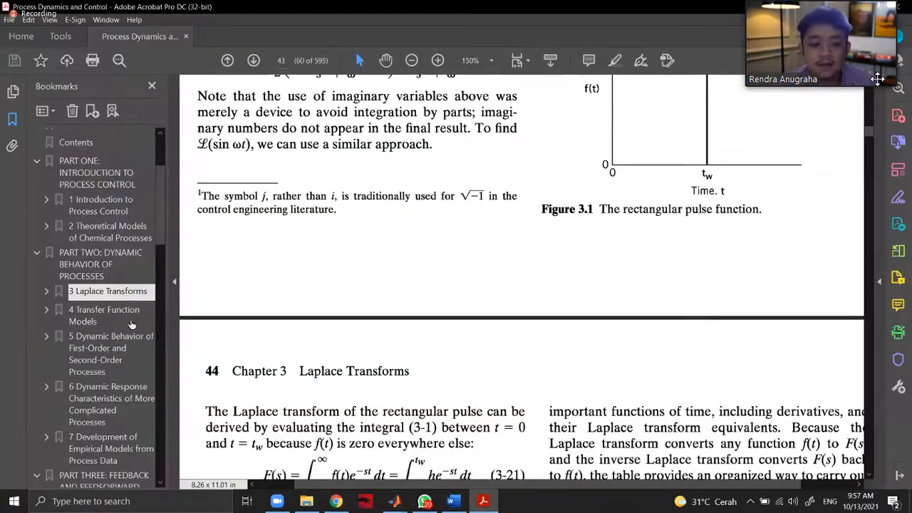
left_click(47, 387)
scroll(107, 360, "down", 5)
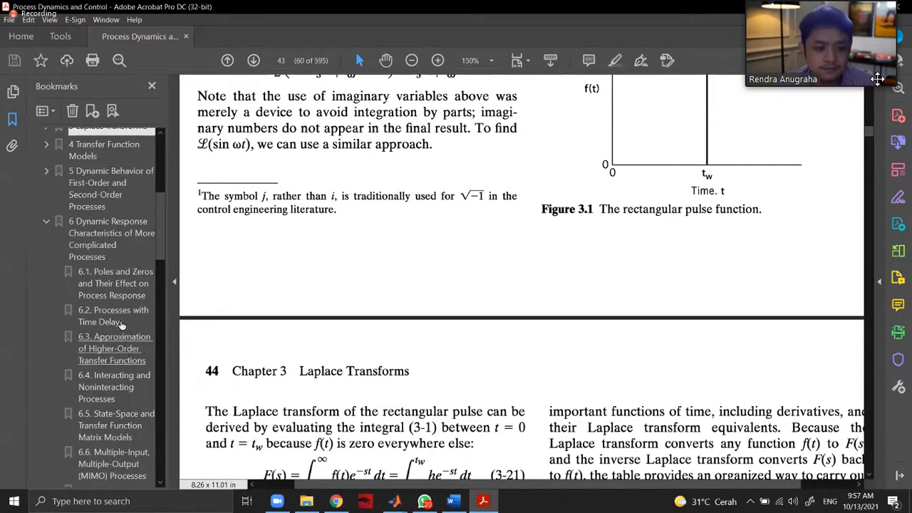
left_click(116, 354)
left_click(119, 327)
left_click(125, 354)
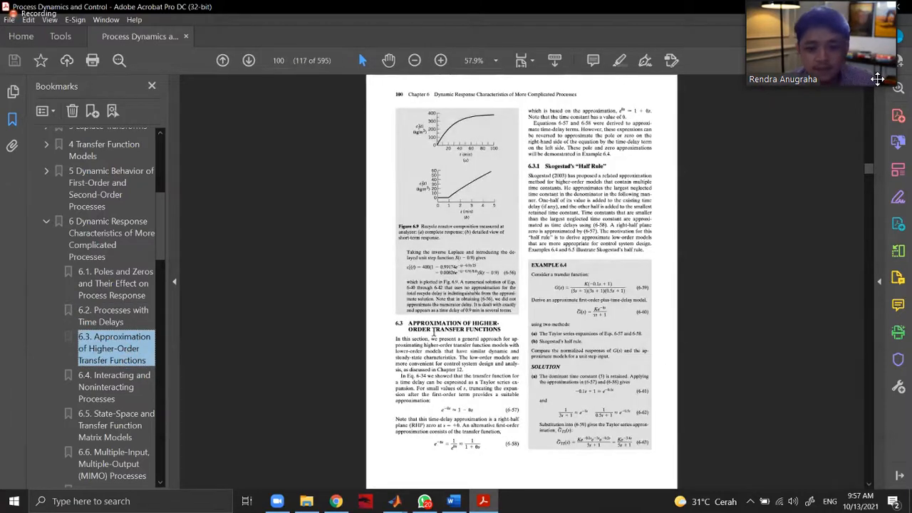
scroll(499, 403, "up", 1, "ctrl")
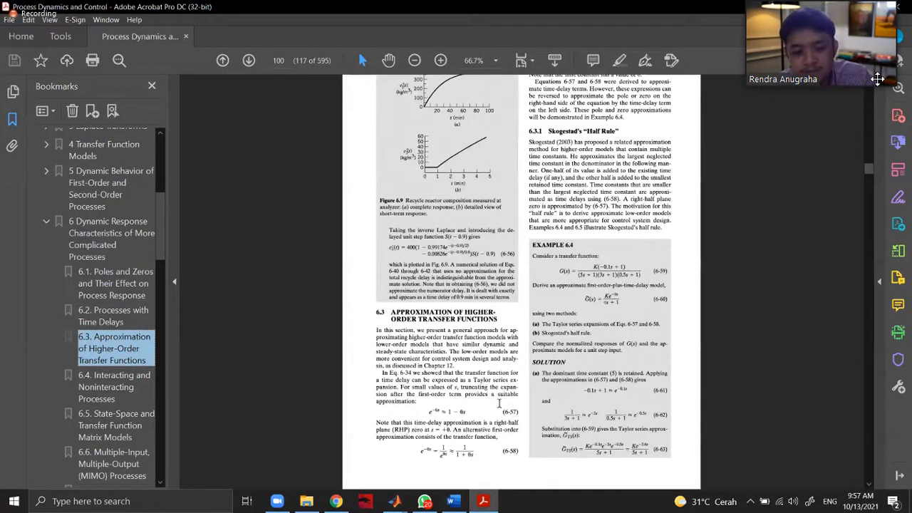
scroll(406, 411, "up", 1, "ctrl")
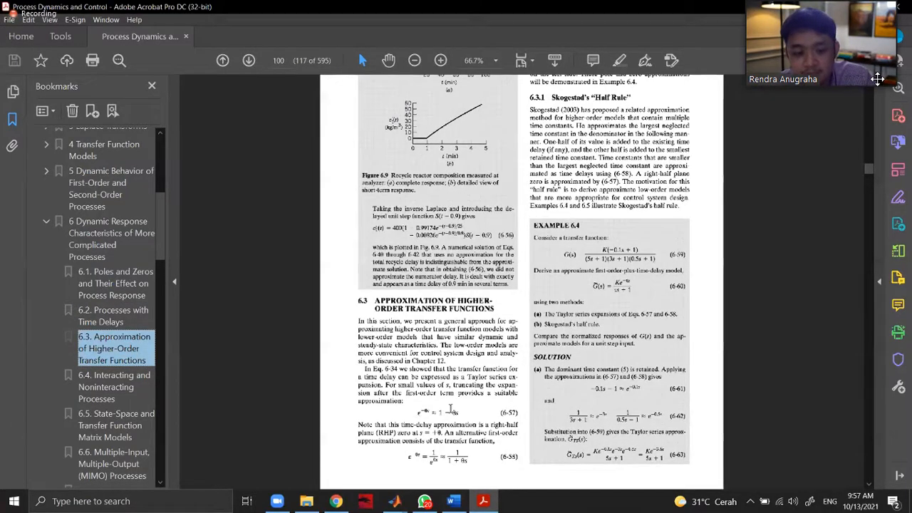
scroll(401, 354, "up", 1, "ctrl")
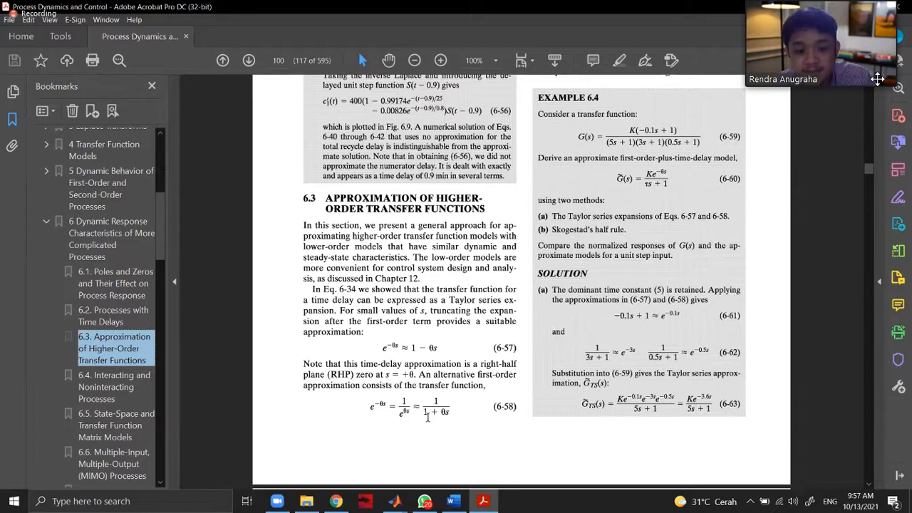
left_click(427, 418)
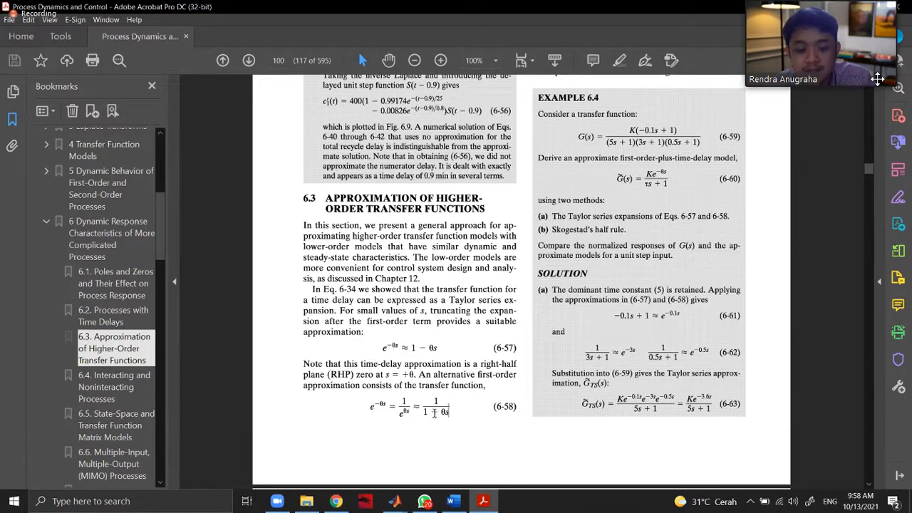
left_click_drag(455, 412, 449, 413)
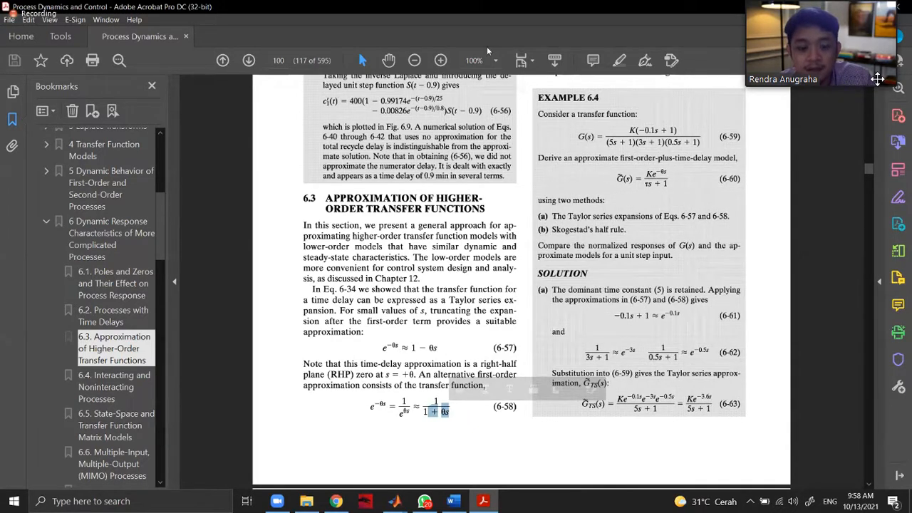
Return to the blank untitled1 model in Simulink and close the Library Browser.
mouse_move(394, 501)
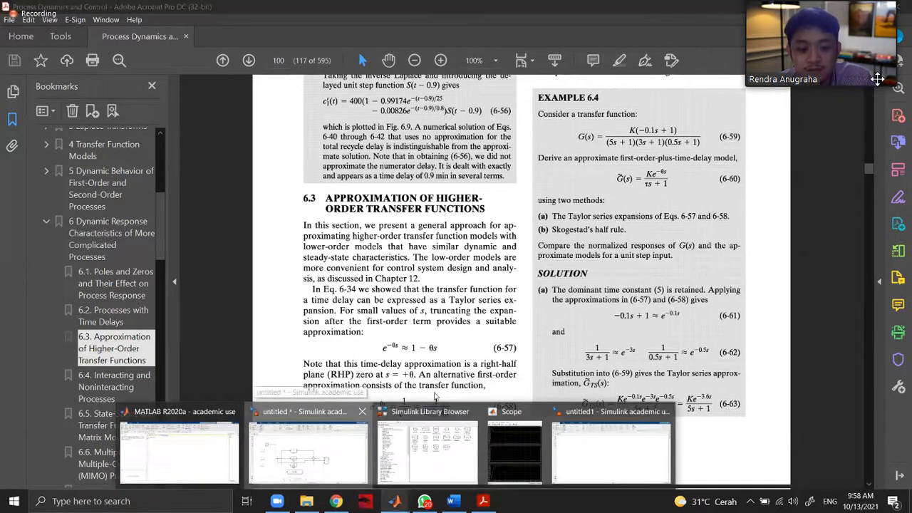
left_click(656, 460)
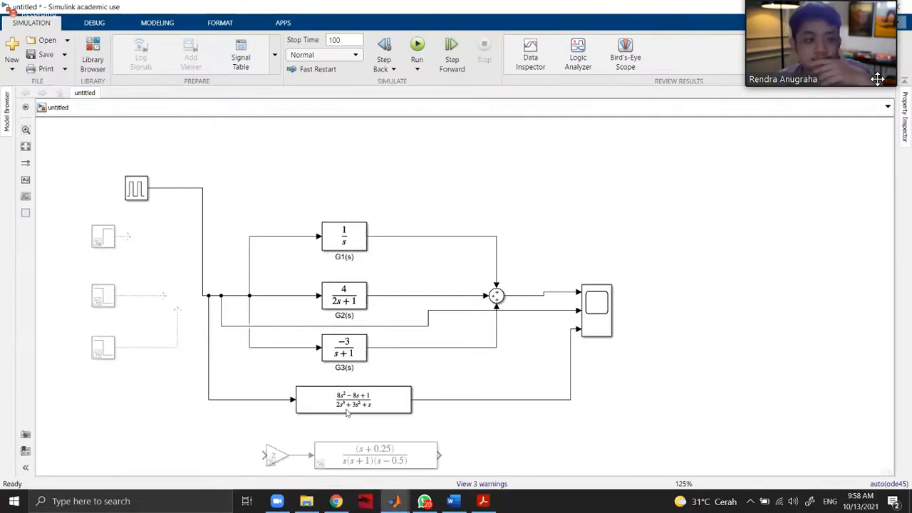
mouse_move(394, 501)
left_click(595, 449)
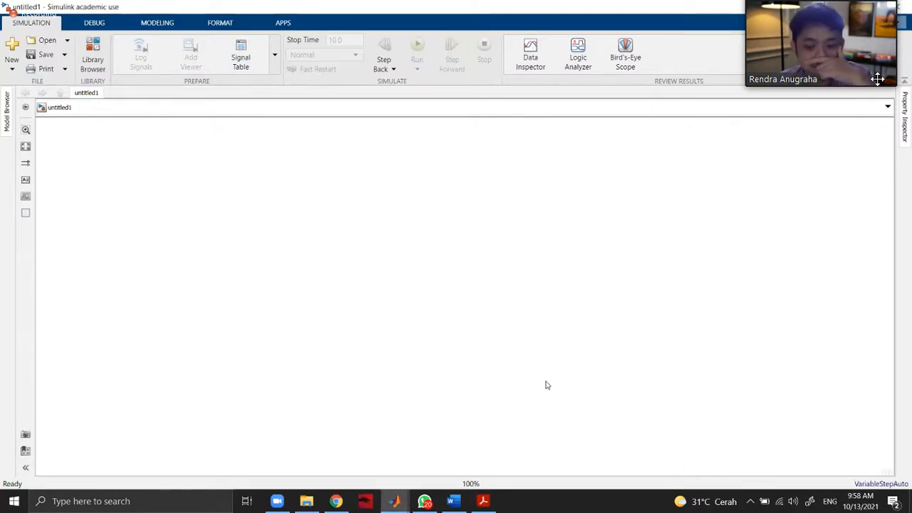
mouse_move(394, 501)
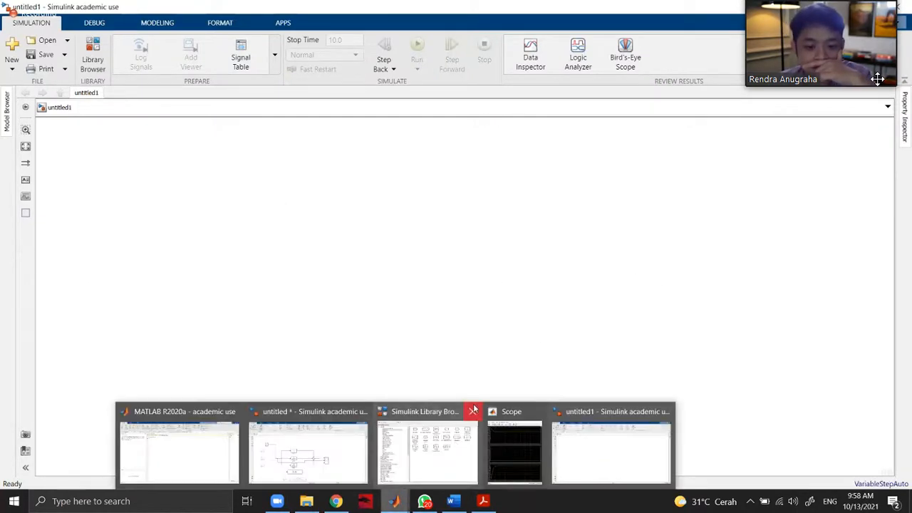
left_click(476, 412)
left_click(483, 412)
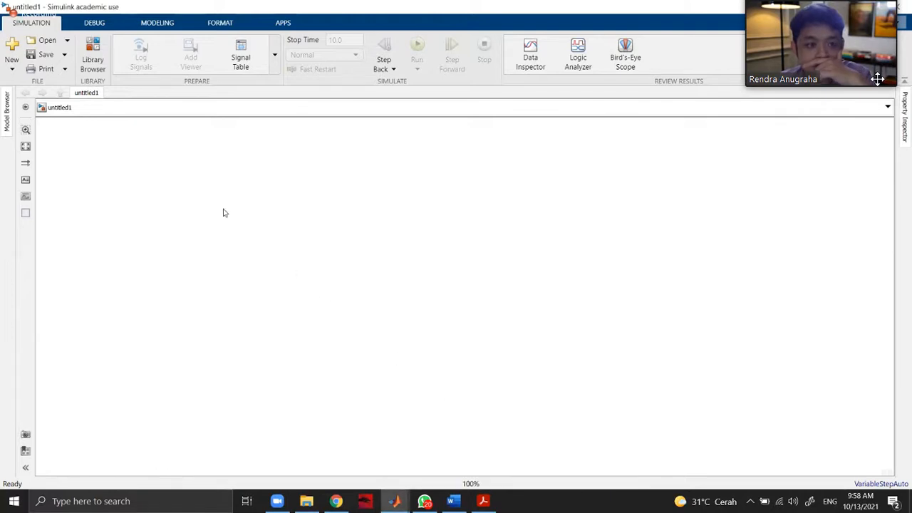
left_click(98, 64)
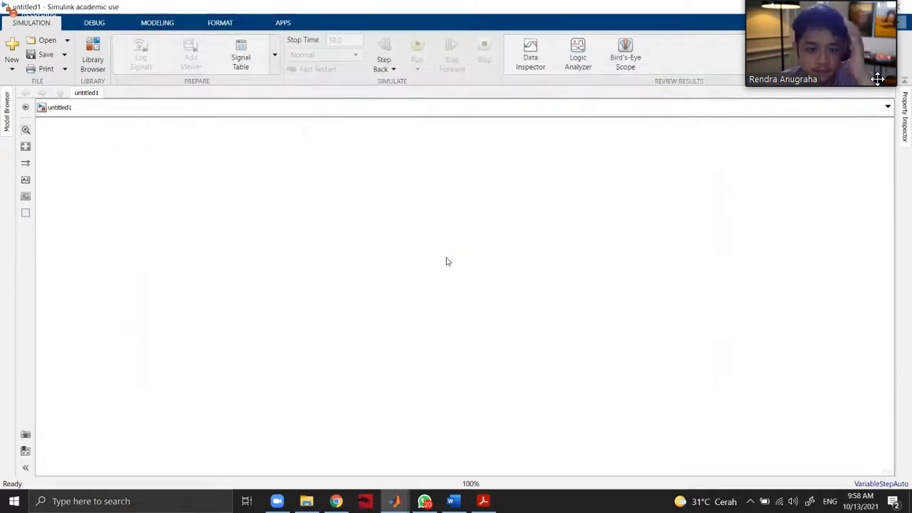
Add a Variable Time Delay block to the middle of the blank model and view its parameters.
double_click(446, 258)
type("time dela")
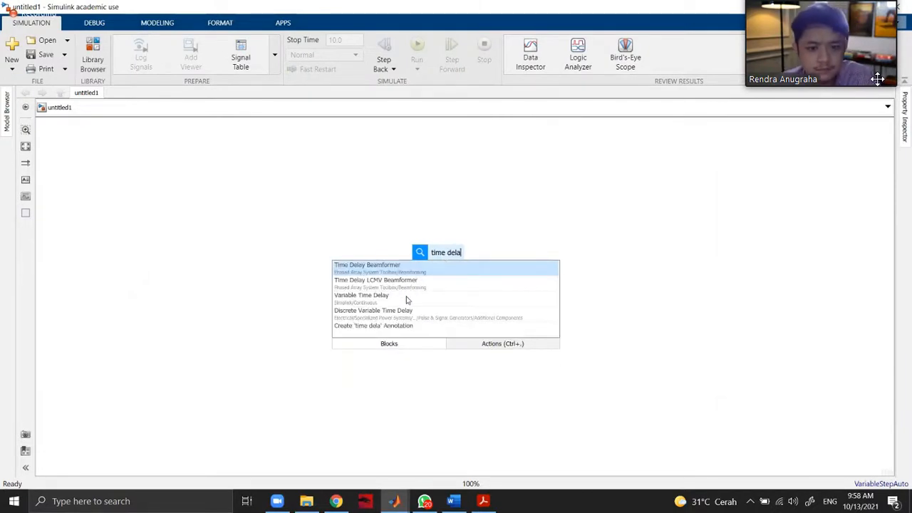
left_click(406, 298)
double_click(446, 259)
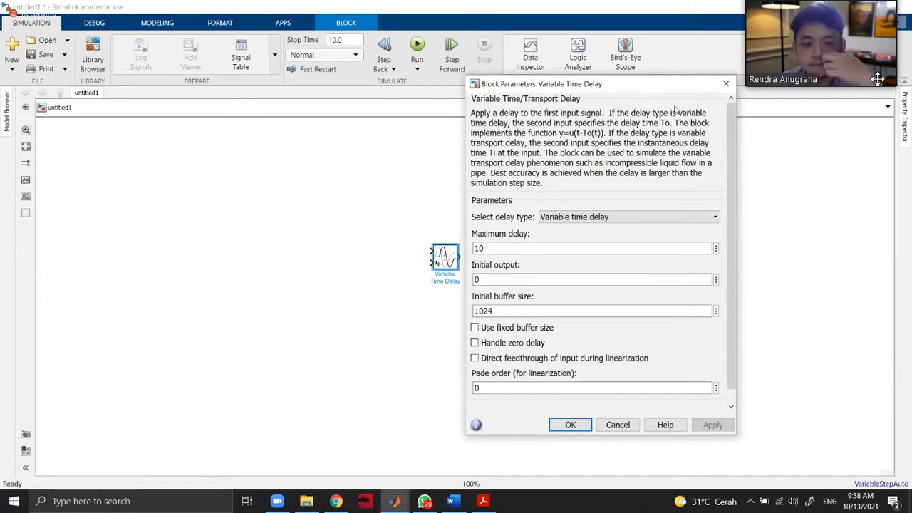
left_click(728, 83)
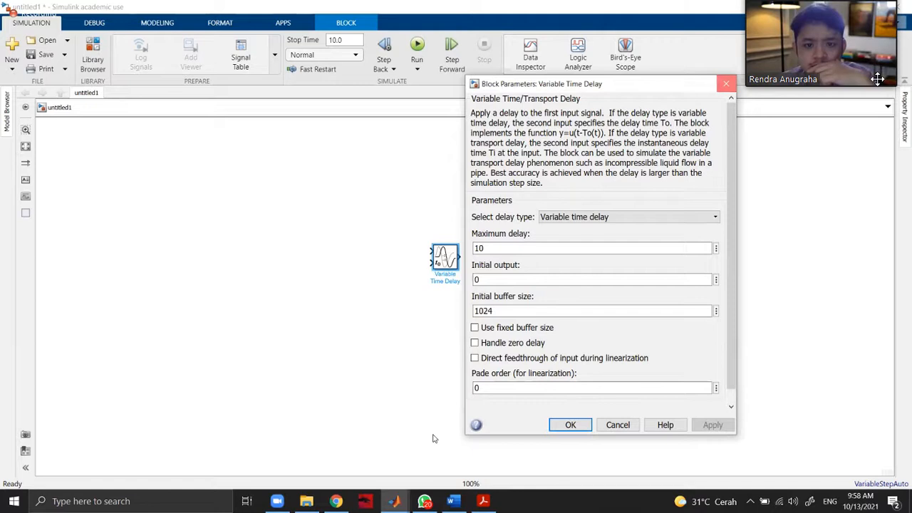
Glance at the derivation in Word, read problem 4.2's transfer function in Chrome, and return to the Simulink model.
left_click(454, 503)
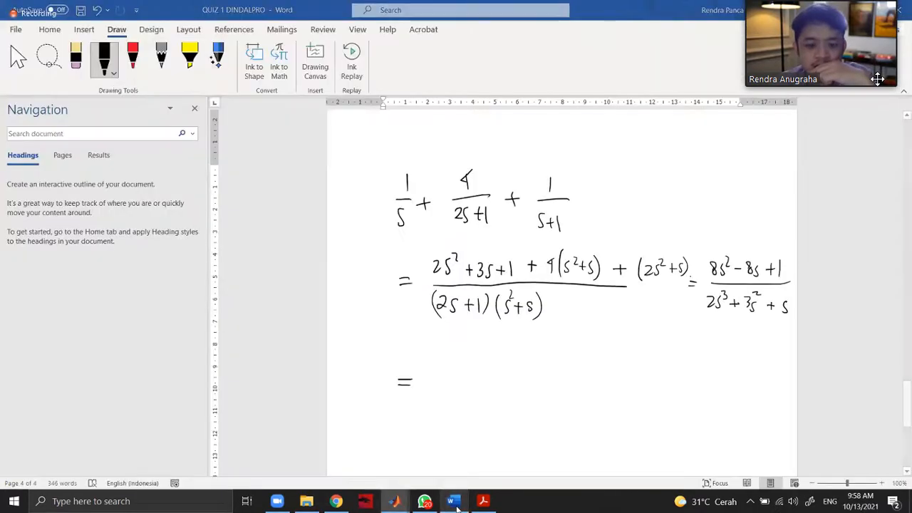
left_click(454, 503)
left_click(337, 502)
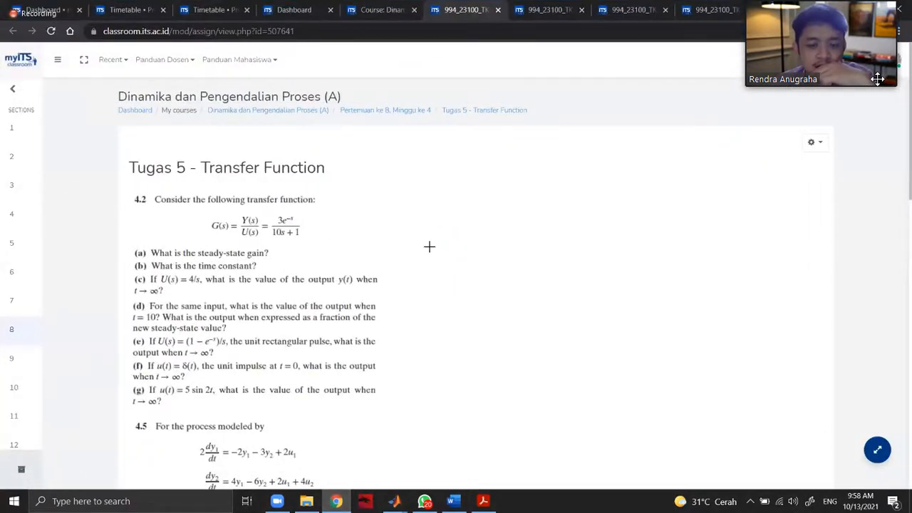
key("alt+Tab")
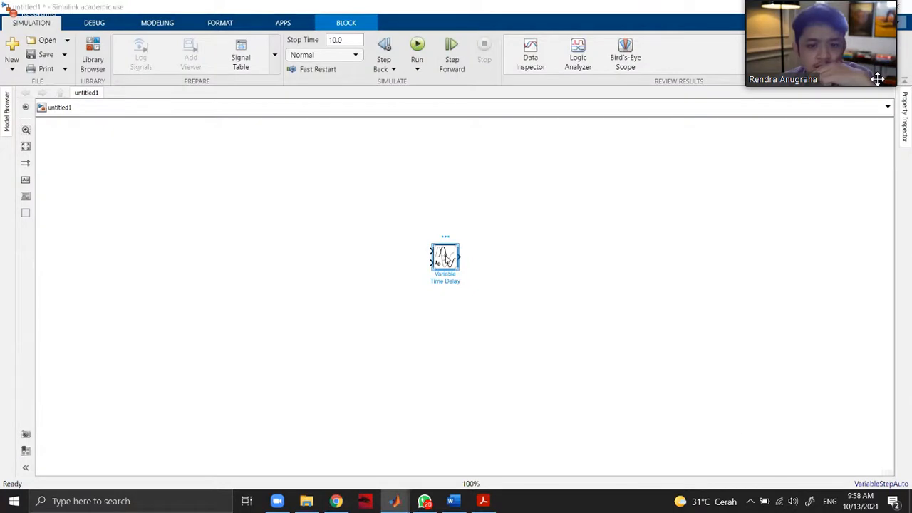
Try the Variable transport delay type on the delay block and restore the Variable time delay type.
double_click(446, 258)
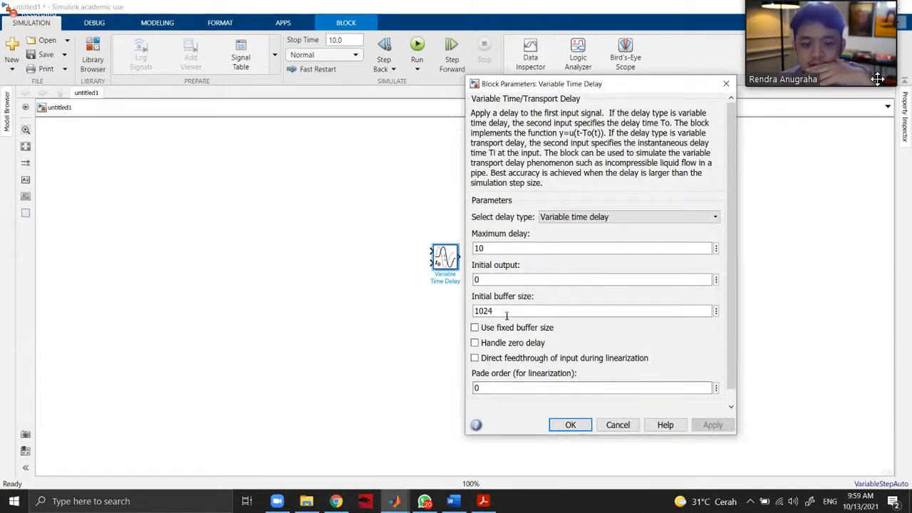
left_click(579, 216)
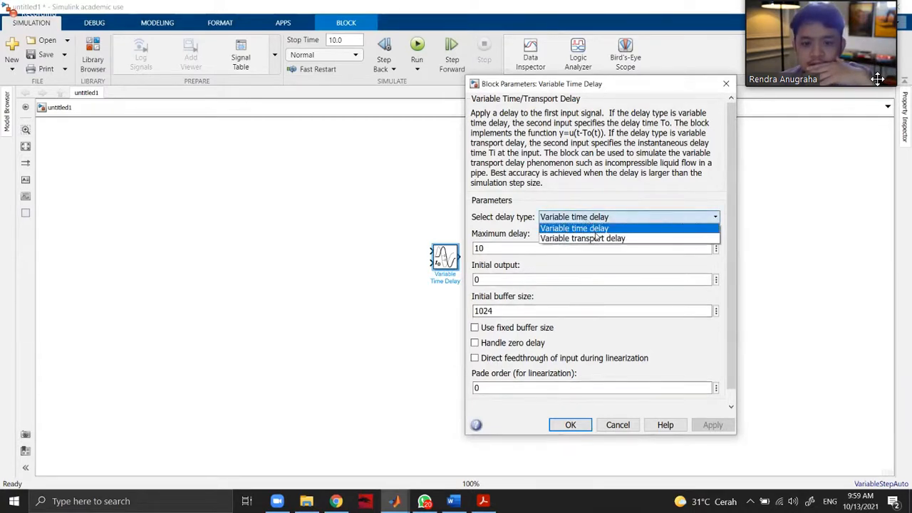
left_click(599, 239)
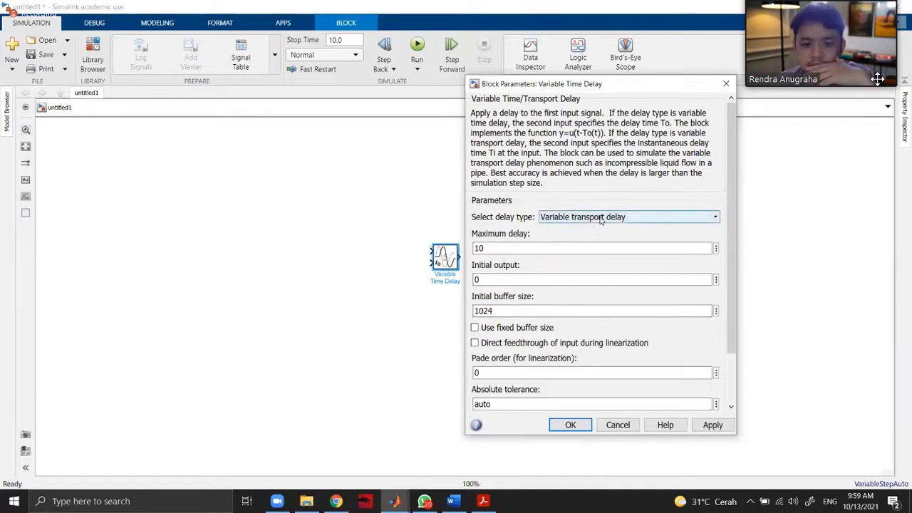
left_click(600, 219)
left_click(590, 229)
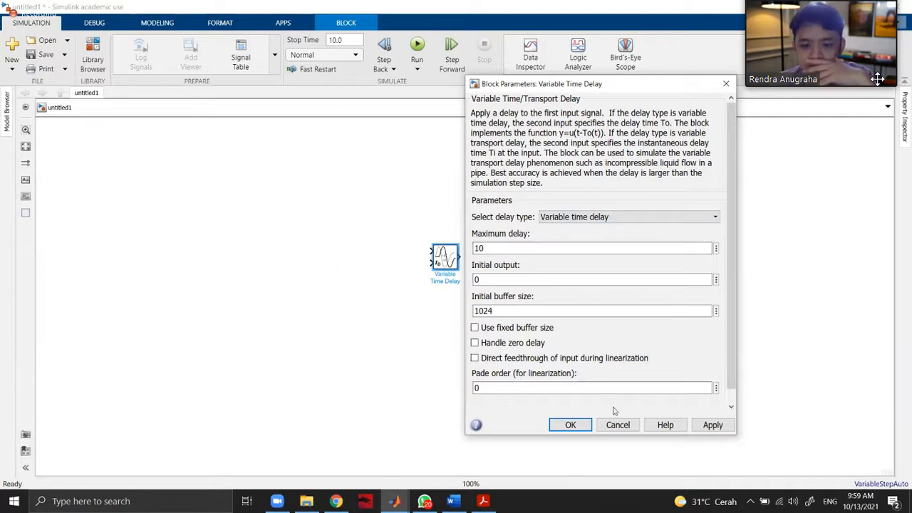
scroll(615, 368, "down", 1)
left_click(570, 424)
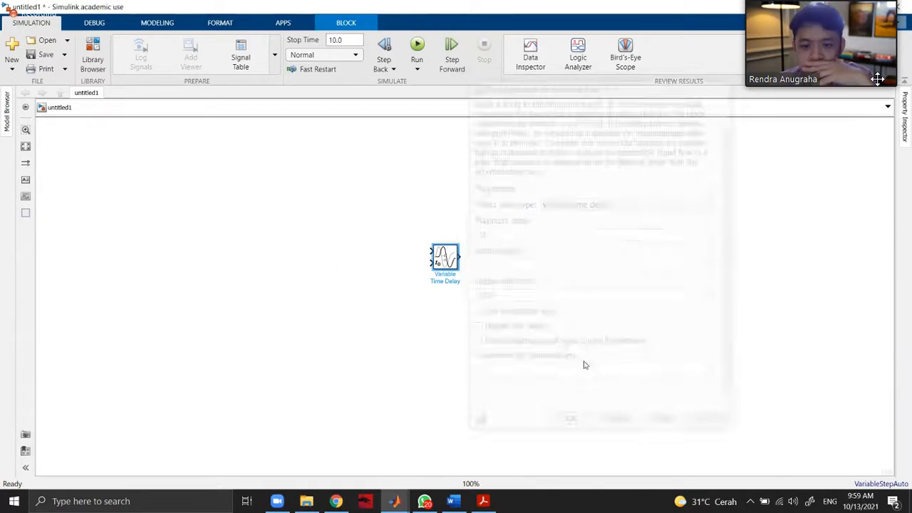
Add a Transfer Fcn block in front of the Variable Time Delay block.
double_click(353, 260)
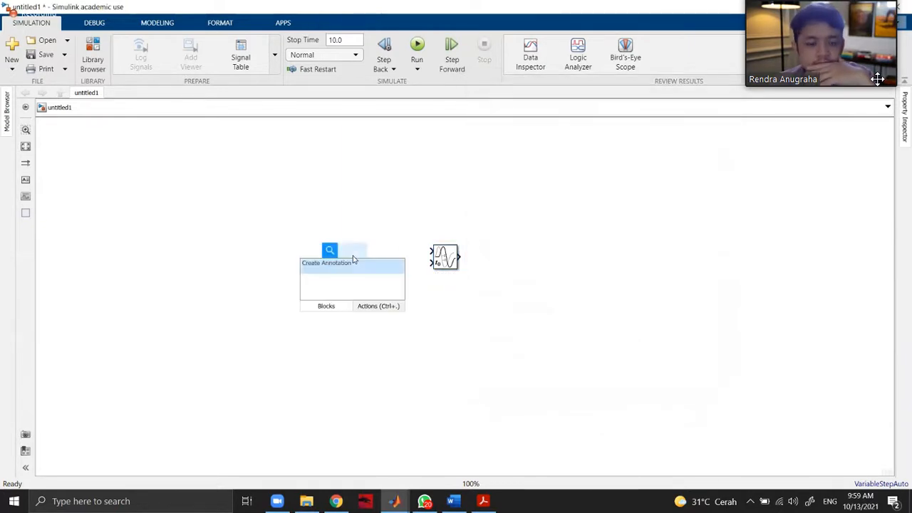
type("tr")
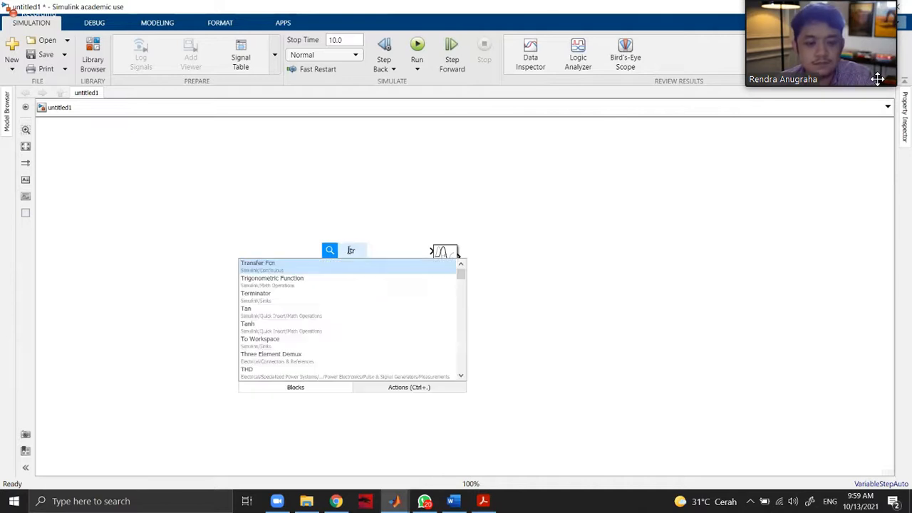
left_click(322, 265)
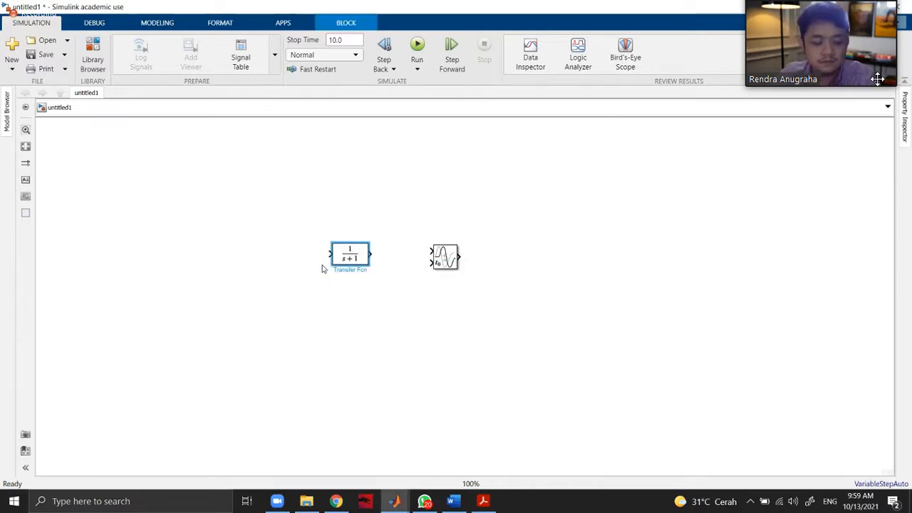
Check problem 4.2 in Chrome and set the Transfer Fcn's numerator to [3] and denominator to [10 1].
left_click(336, 501)
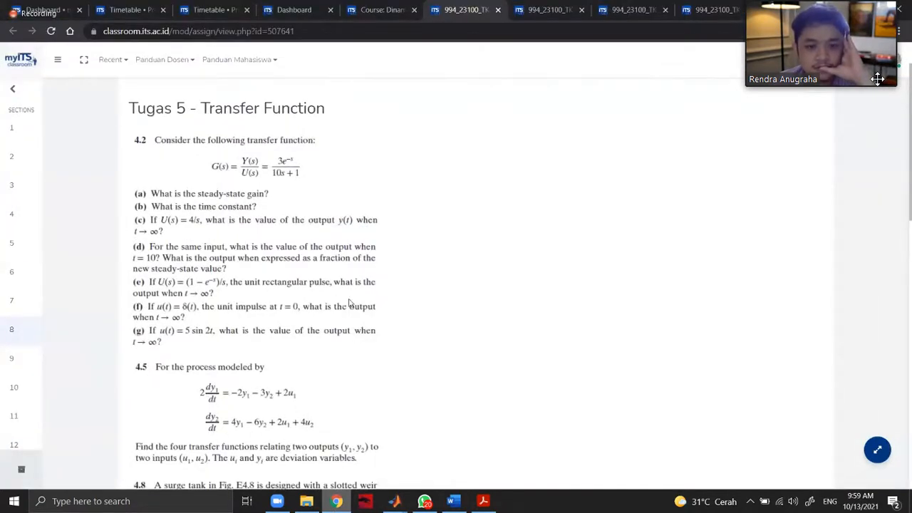
key("alt+Tab")
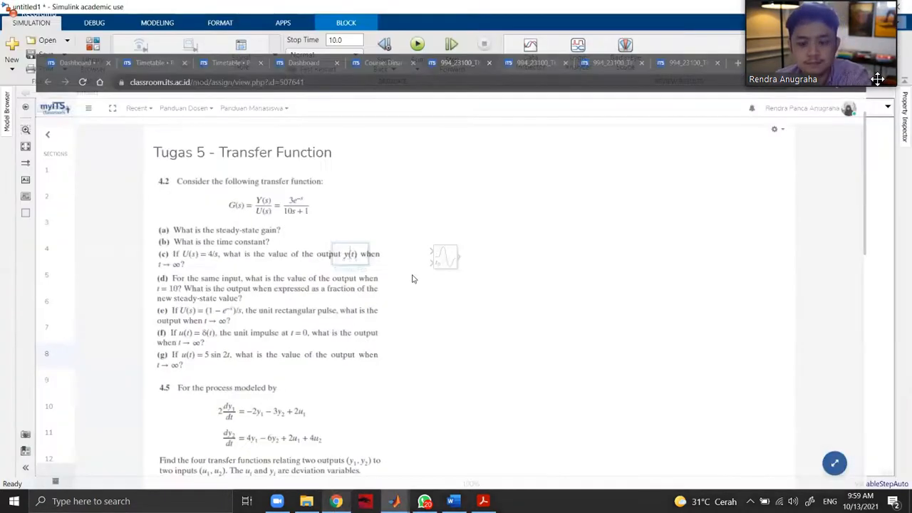
double_click(392, 255)
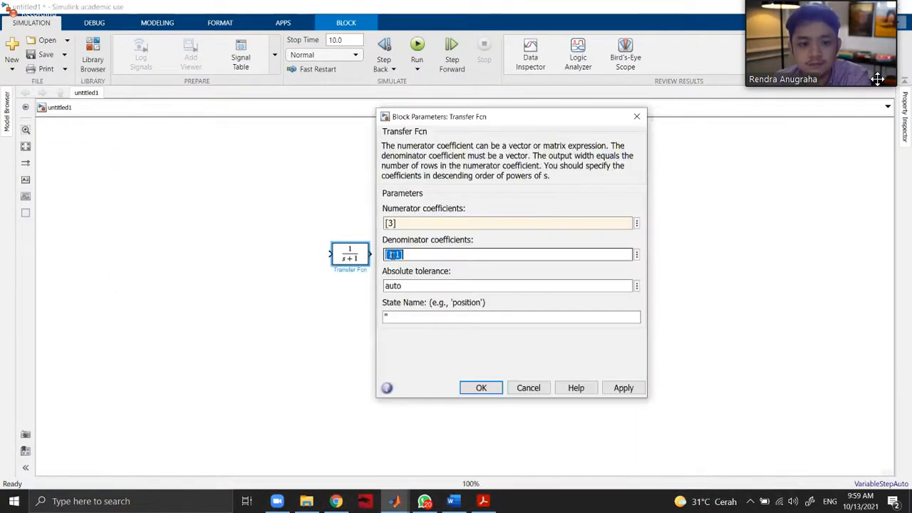
left_click(393, 255)
type("0")
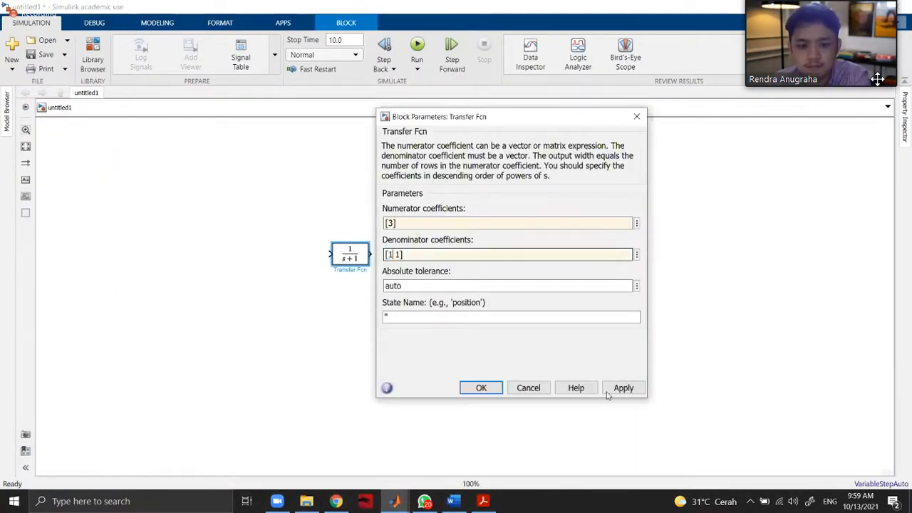
left_click(479, 387)
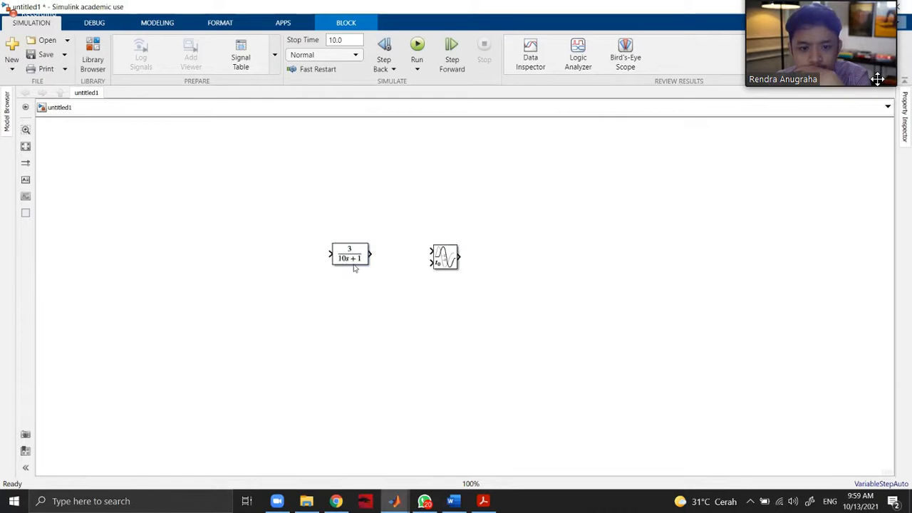
Connect the Transfer Fcn output to the Variable Time Delay block's first input and review the delay block's parameters.
left_click_drag(370, 273, 432, 251)
left_click(445, 257)
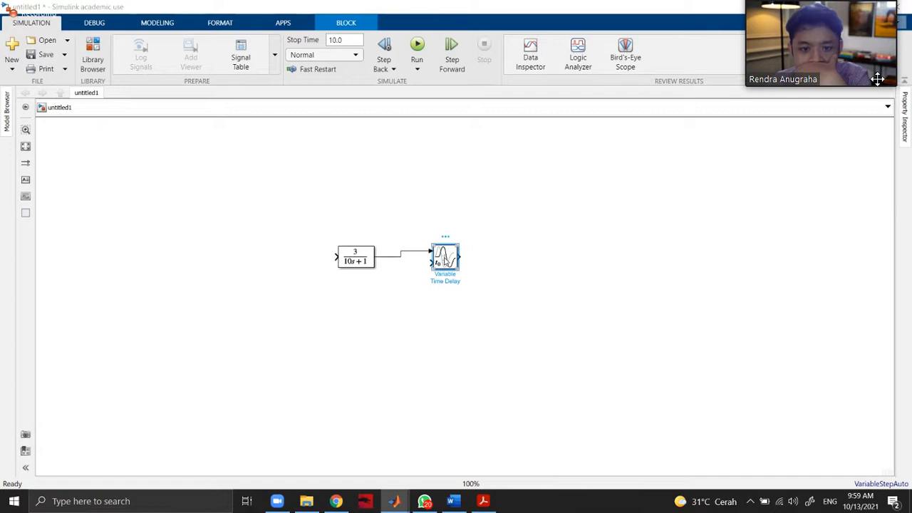
double_click(444, 260)
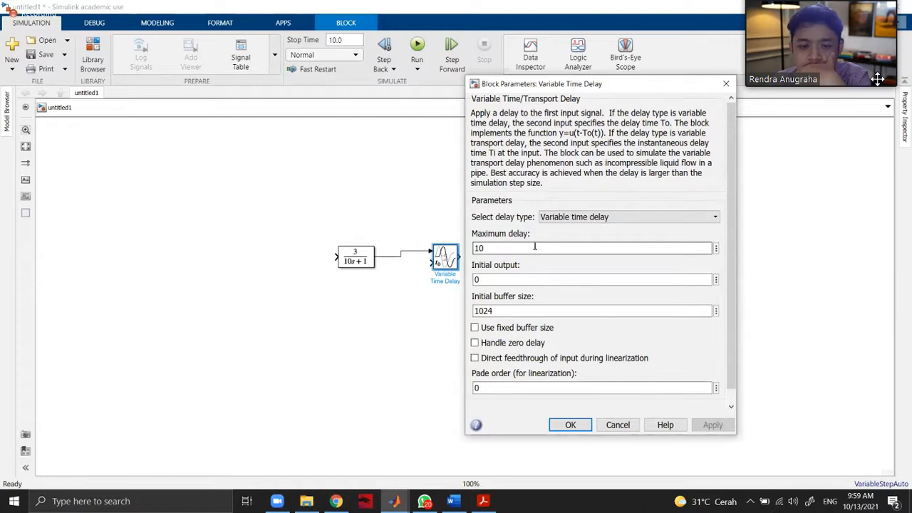
left_click(571, 425)
Add a Step block in front of the Transfer Fcn and set its final value to 4.
double_click(246, 258)
type("step")
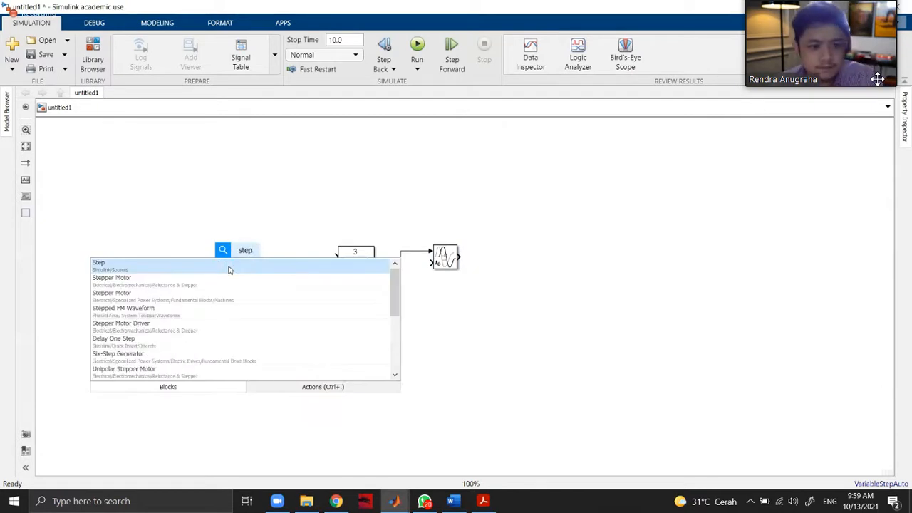
left_click(230, 270)
double_click(245, 255)
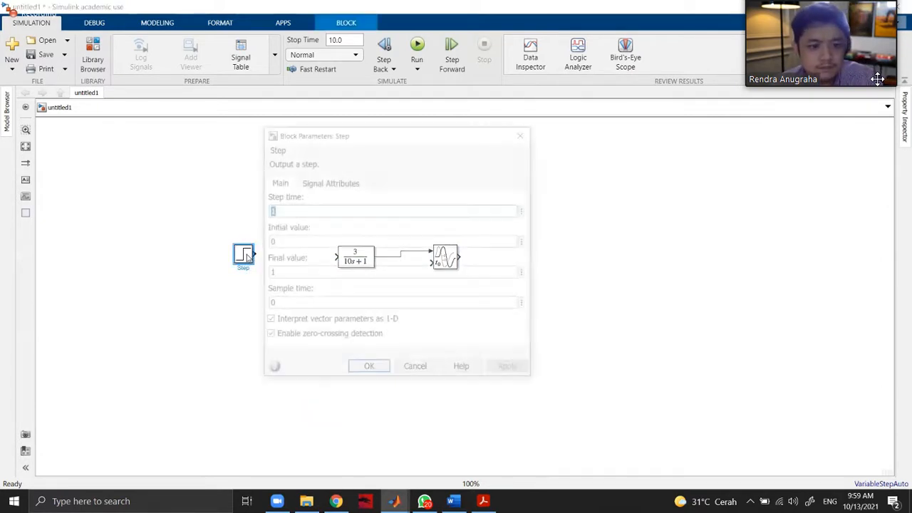
double_click(294, 240)
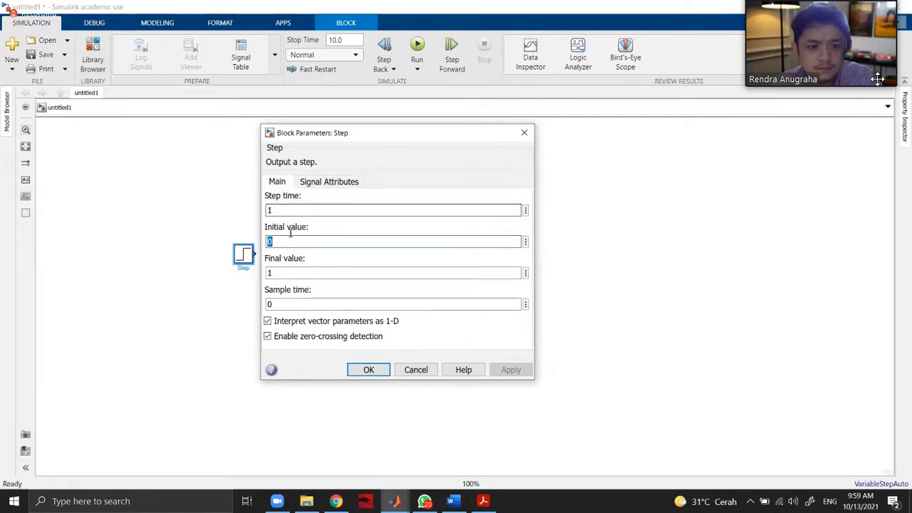
double_click(292, 272)
type("4")
left_click(510, 370)
left_click(368, 370)
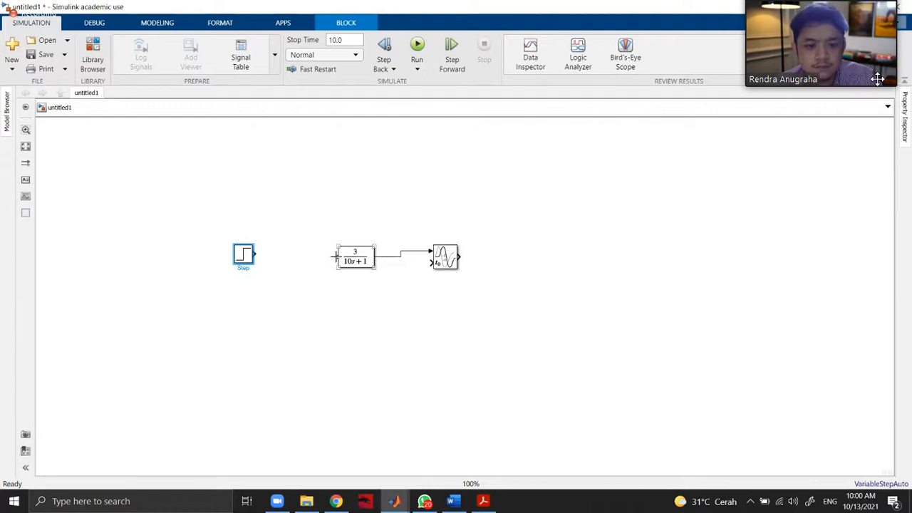
Connect the Step block's output to the Transfer Fcn input and align the Step block with it.
left_click_drag(258, 254, 326, 257)
left_click_drag(253, 255, 248, 261)
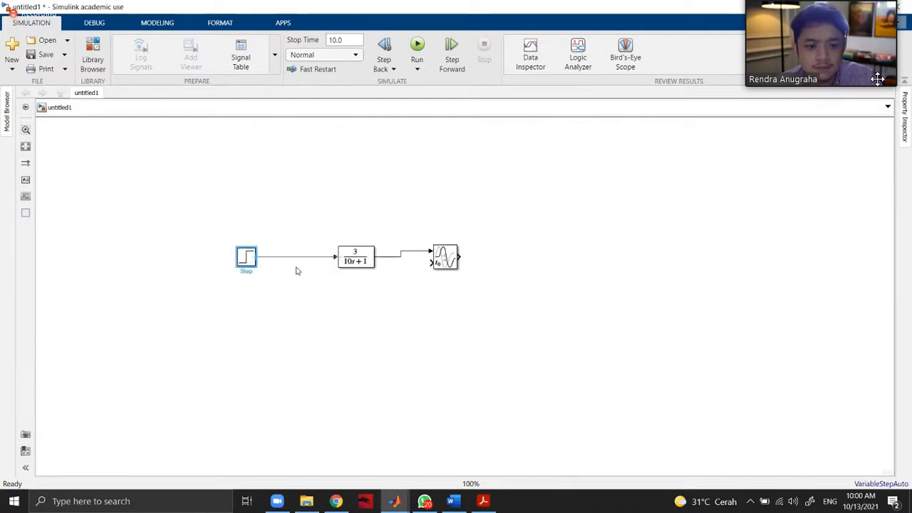
left_click(378, 279)
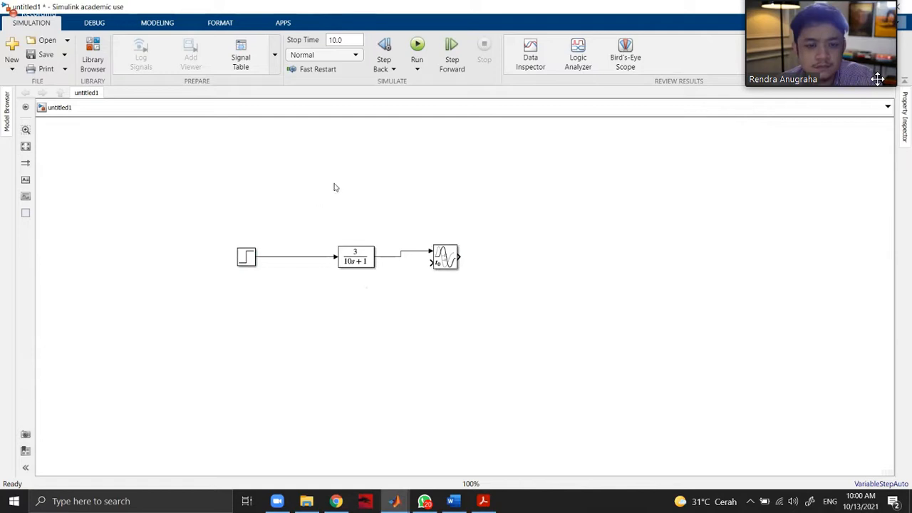
Find the Scope among the library's Sinks blocks and add it after the Variable Time Delay block.
left_click(96, 42)
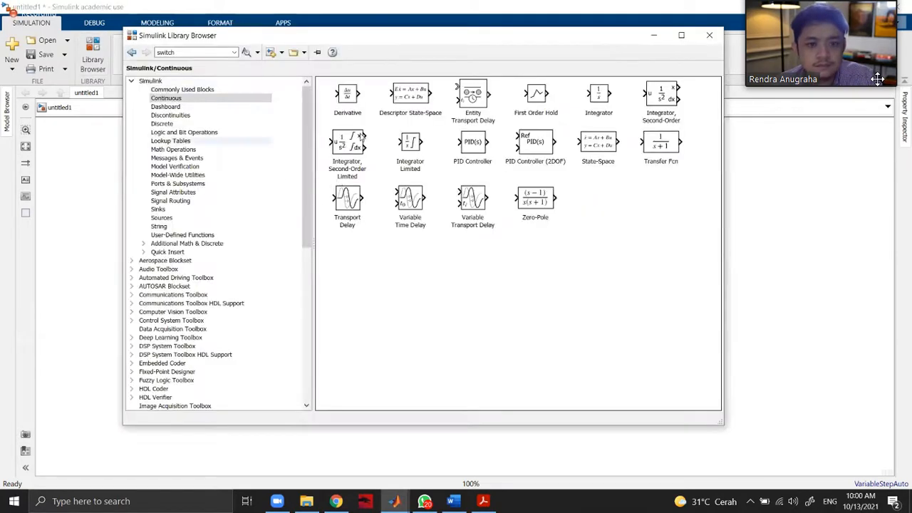
left_click(205, 218)
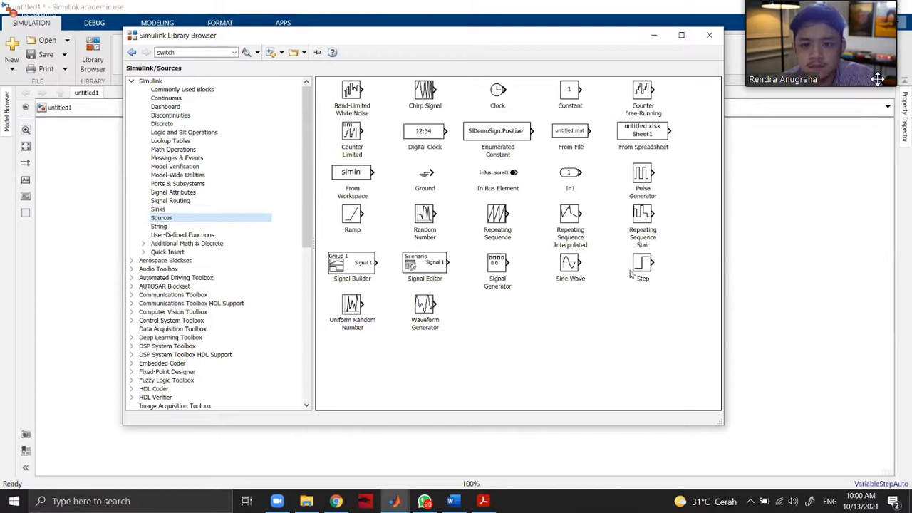
left_click(202, 226)
left_click(200, 209)
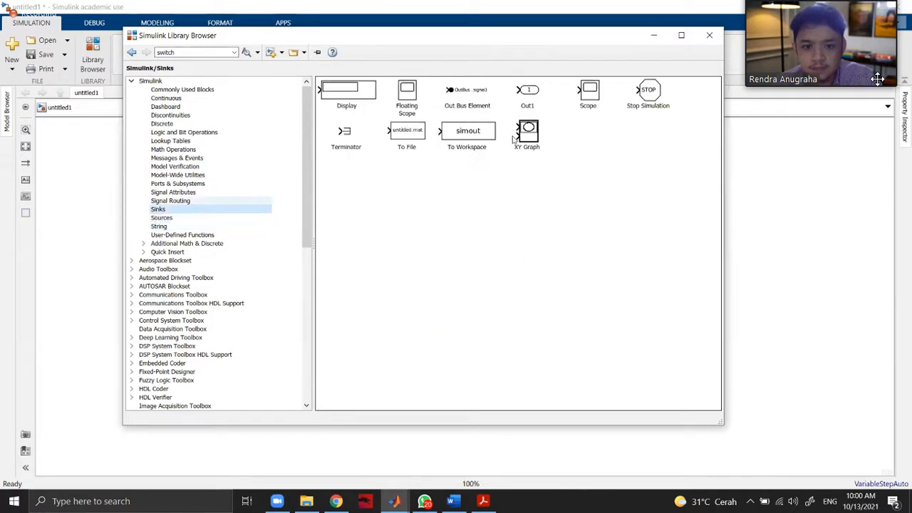
left_click_drag(588, 93, 570, 314)
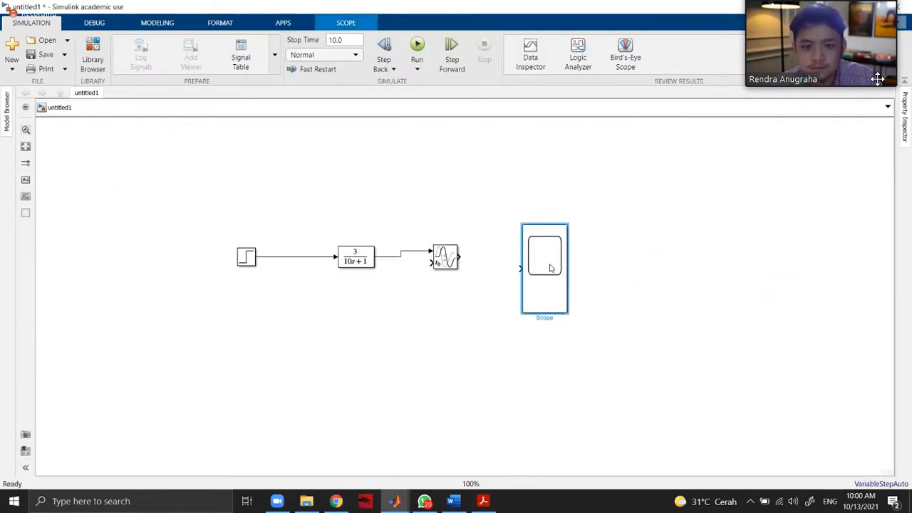
Set the Scope's number of input ports to 3 in its configuration properties.
double_click(550, 268)
left_click(607, 92)
right_click(528, 294)
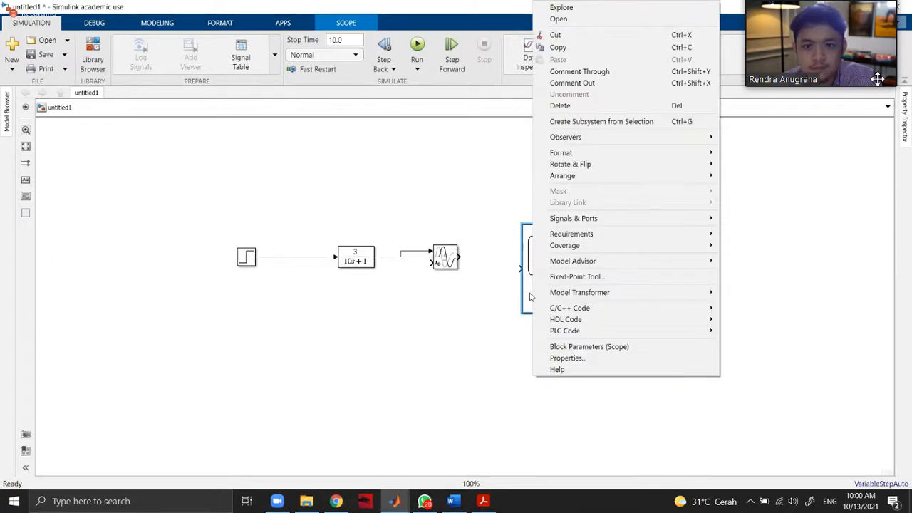
double_click(529, 296)
left_click(342, 108)
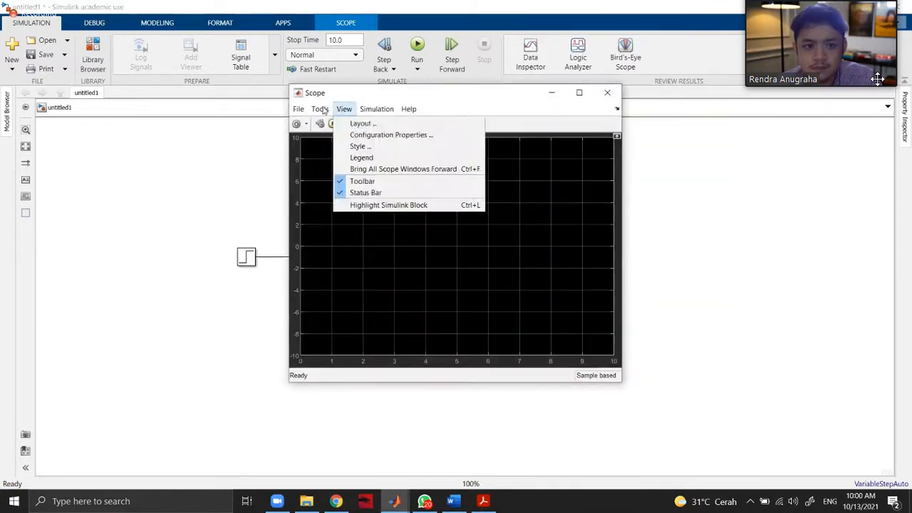
mouse_move(342, 108)
left_click(387, 135)
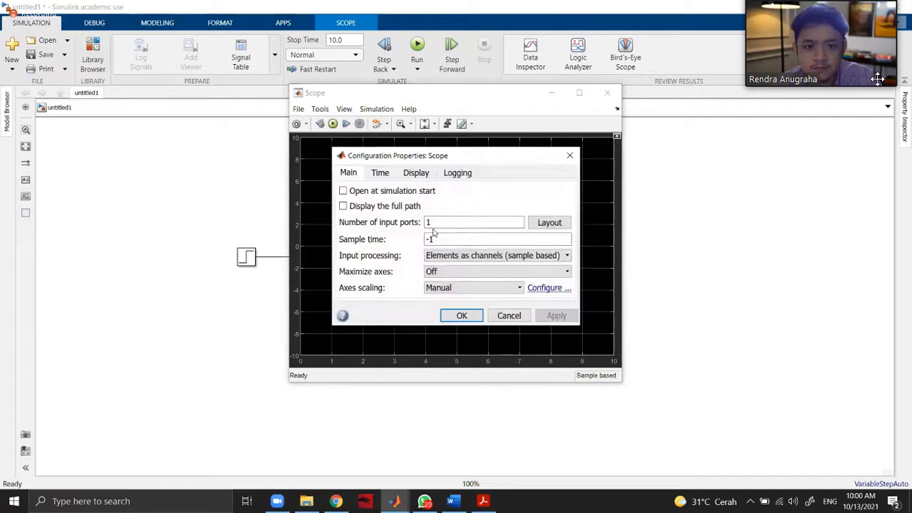
double_click(435, 222)
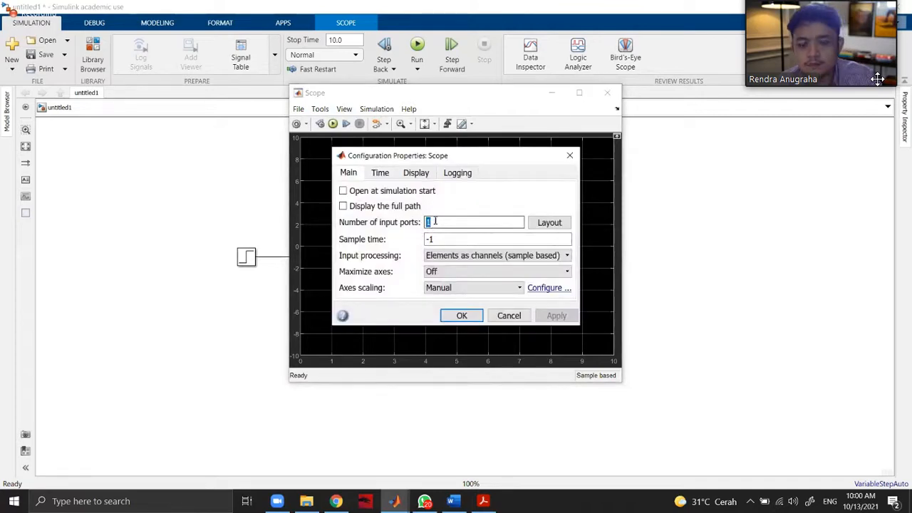
type("3")
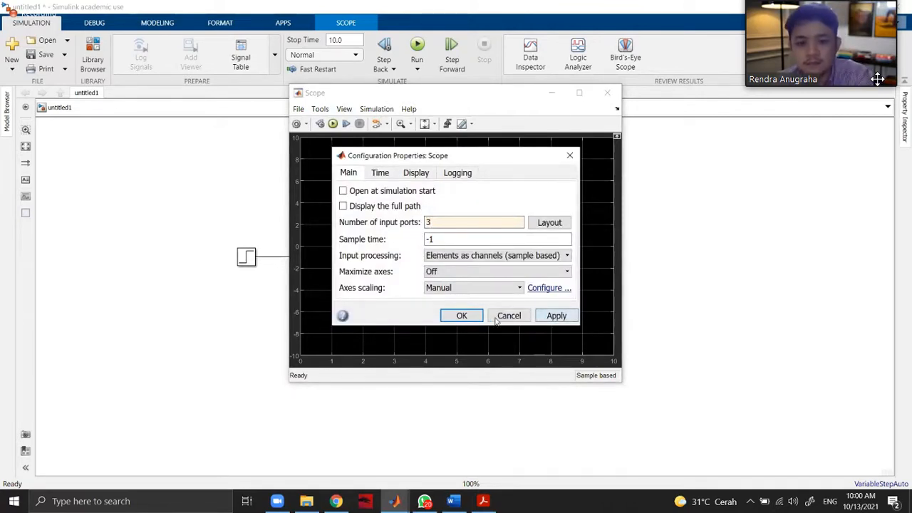
left_click(571, 155)
left_click(607, 93)
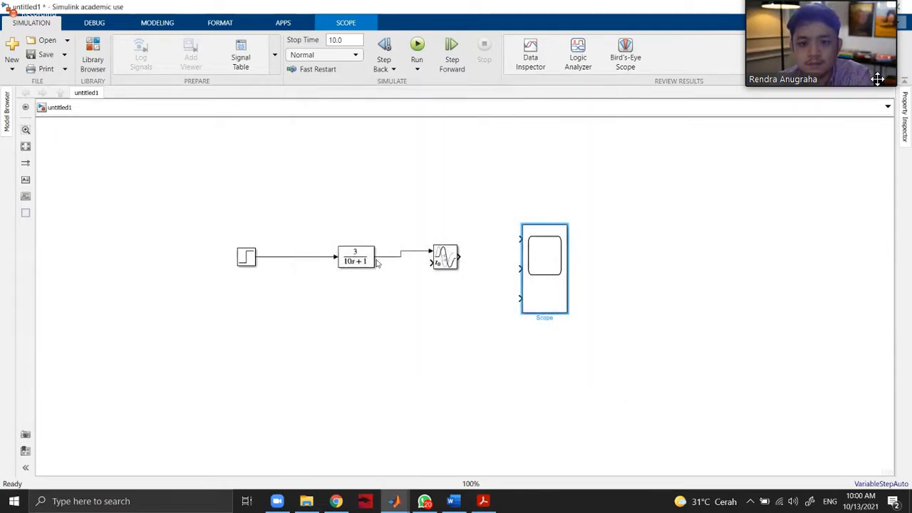
Wire the Step, Transfer Fcn and Variable Time Delay outputs to the Scope's first, second and third inputs.
left_click(356, 258)
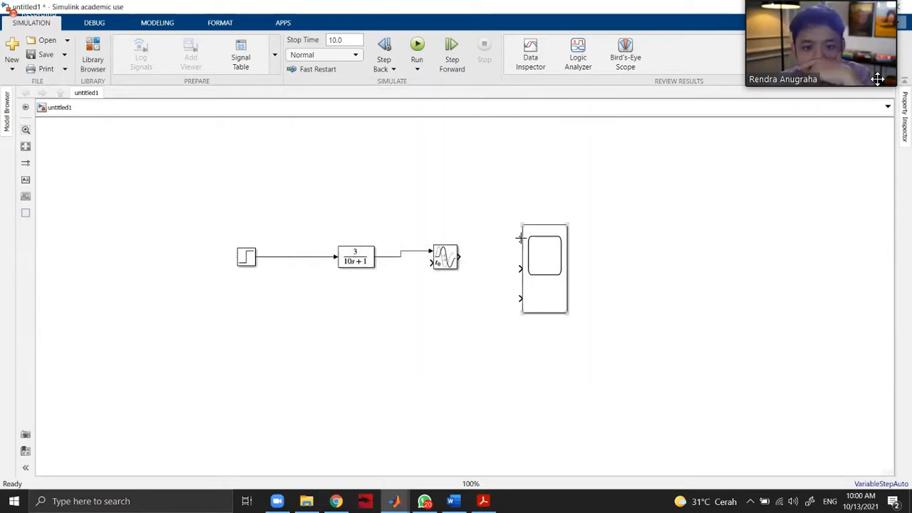
mouse_move(295, 256)
left_mouse_down()
mouse_move(366, 204)
mouse_move(520, 238)
left_mouse_up()
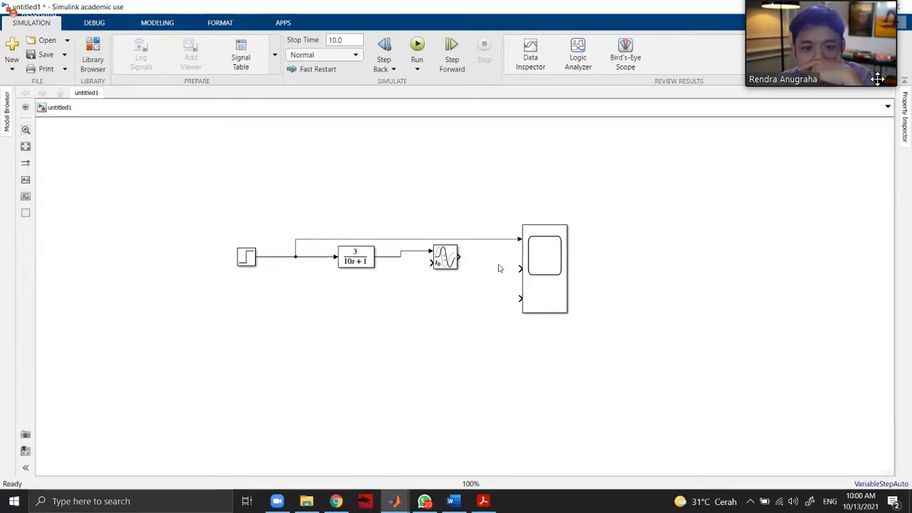
left_click_drag(519, 269, 387, 257)
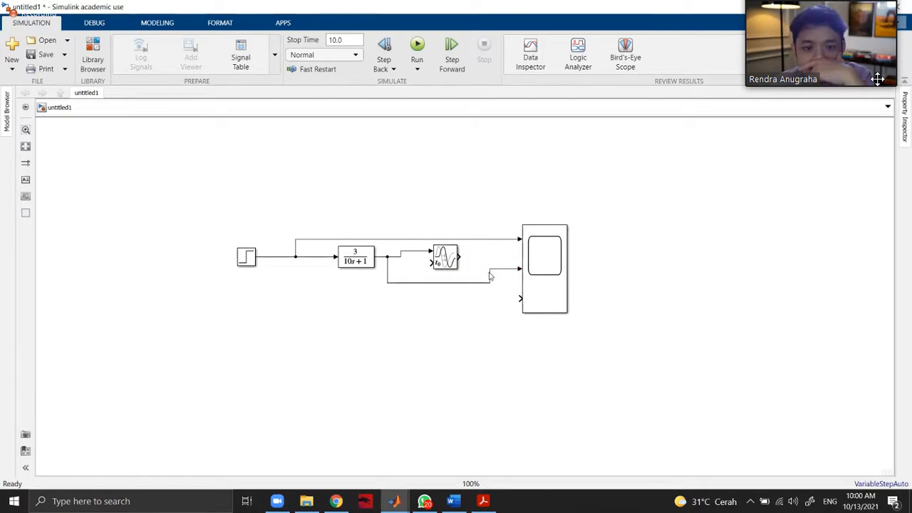
left_click_drag(459, 271, 455, 265)
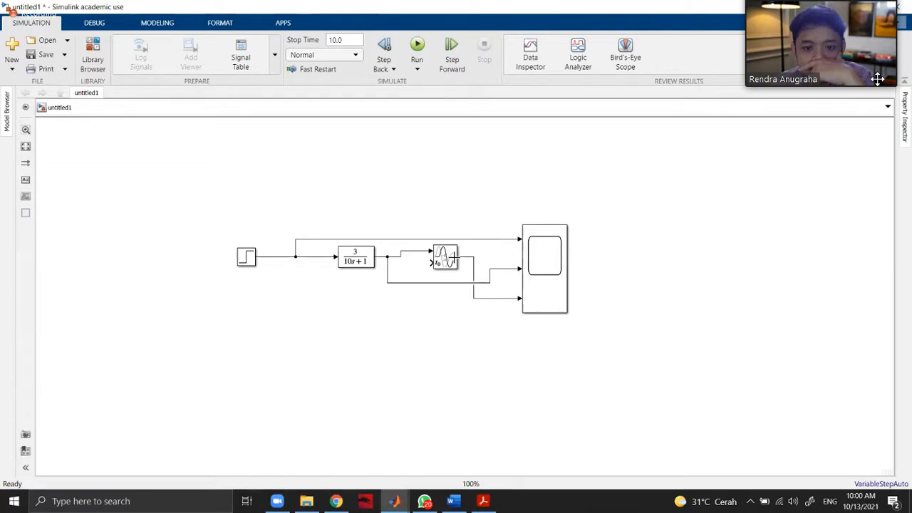
Run the simulation and lay out the Scope display as three vertically stacked plots.
key("ctrl+t")
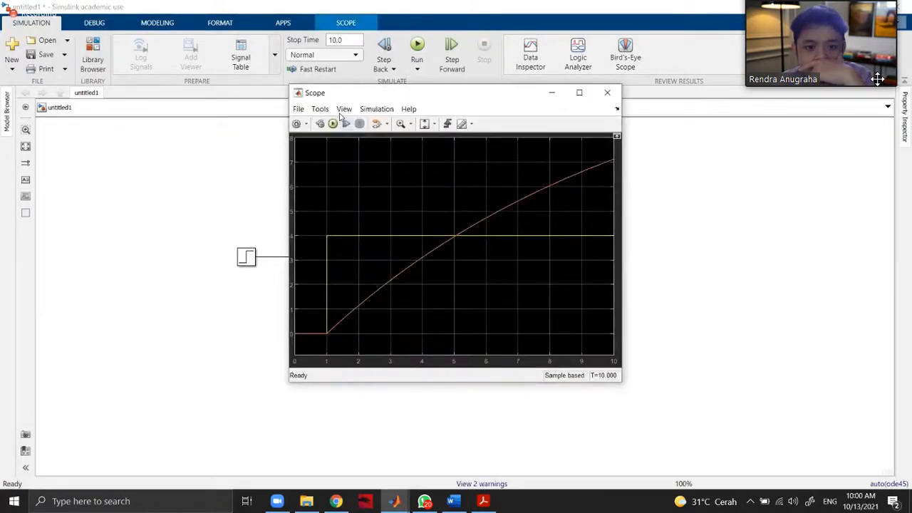
left_click(320, 109)
left_click(344, 109)
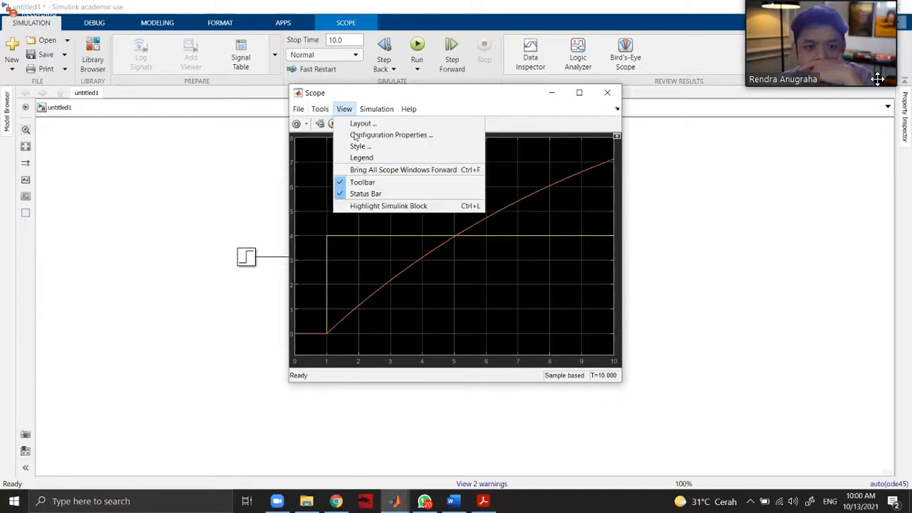
left_click(353, 123)
left_click(364, 163)
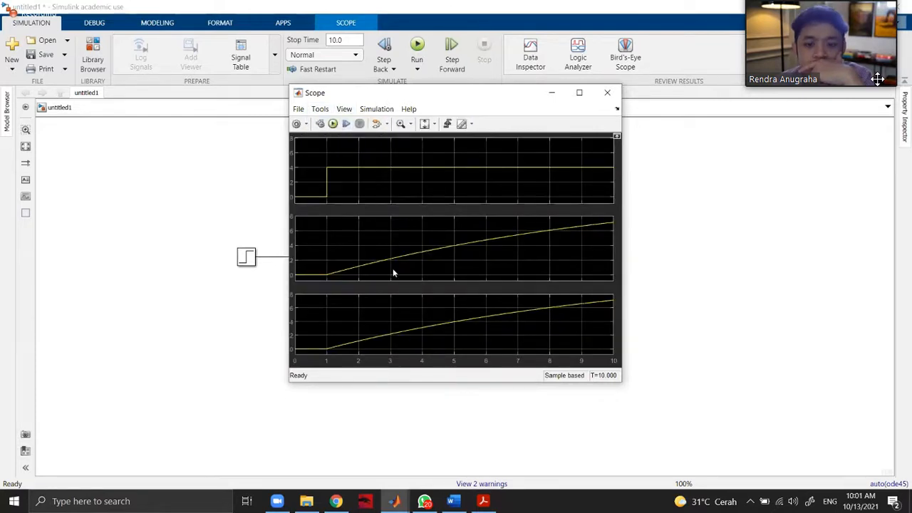
left_click(607, 93)
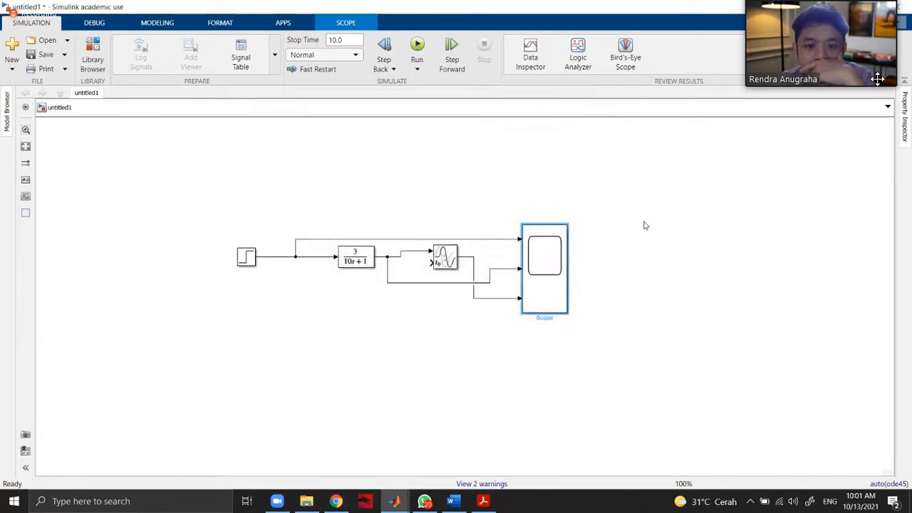
Review the Variable Time Delay block's parameters and try a maximum delay of 1.
double_click(445, 260)
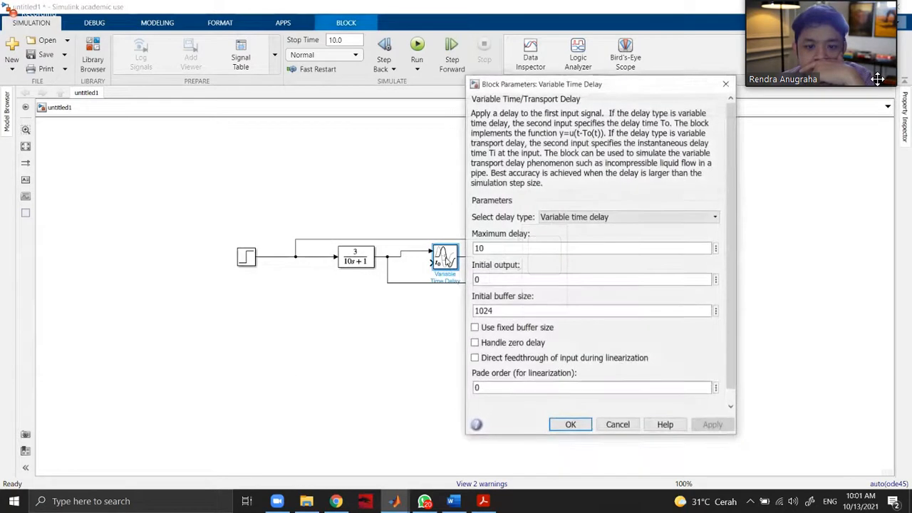
left_click(514, 248)
double_click(515, 247)
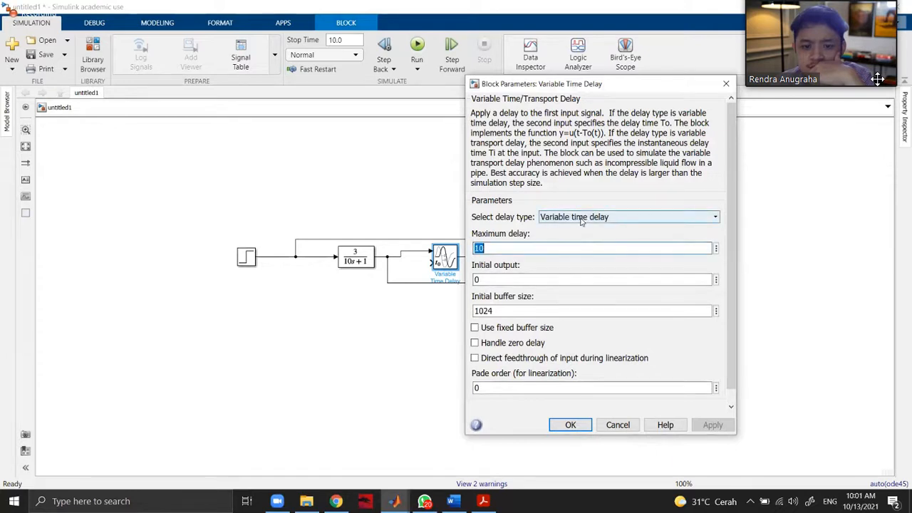
scroll(588, 299, "down", 1)
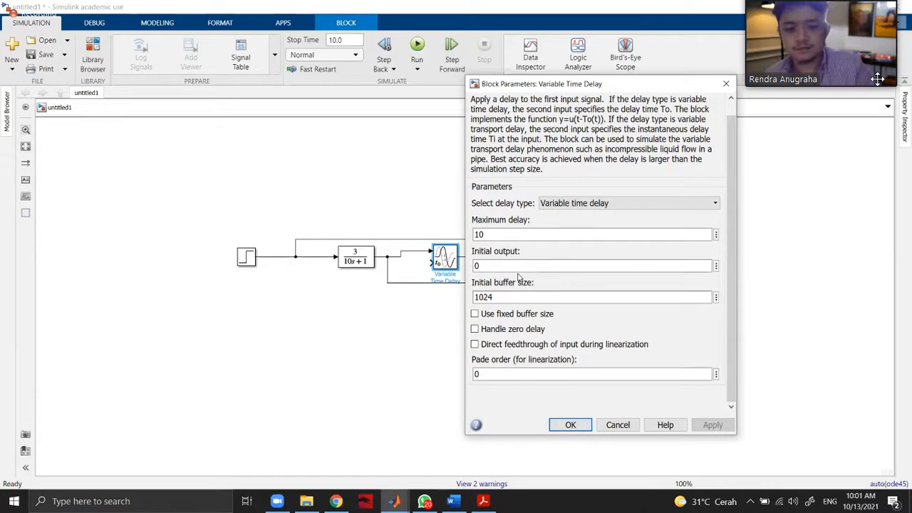
double_click(493, 233)
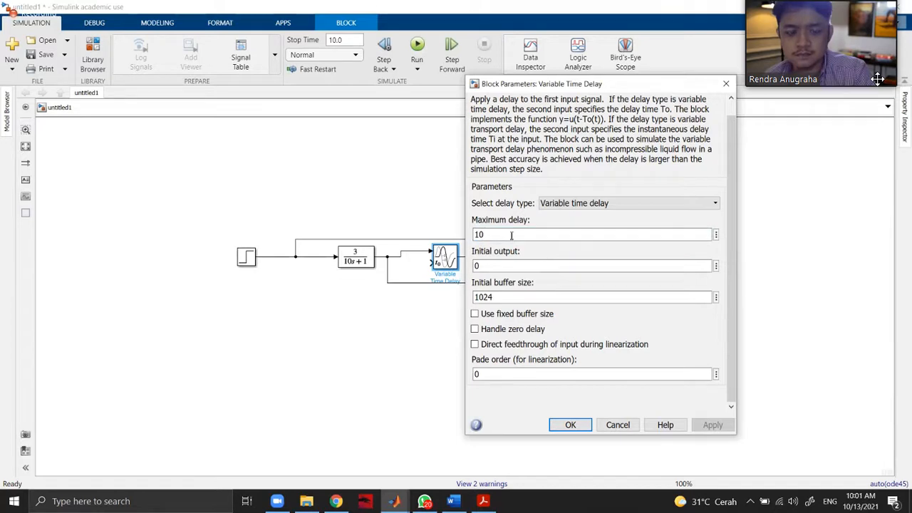
type("1")
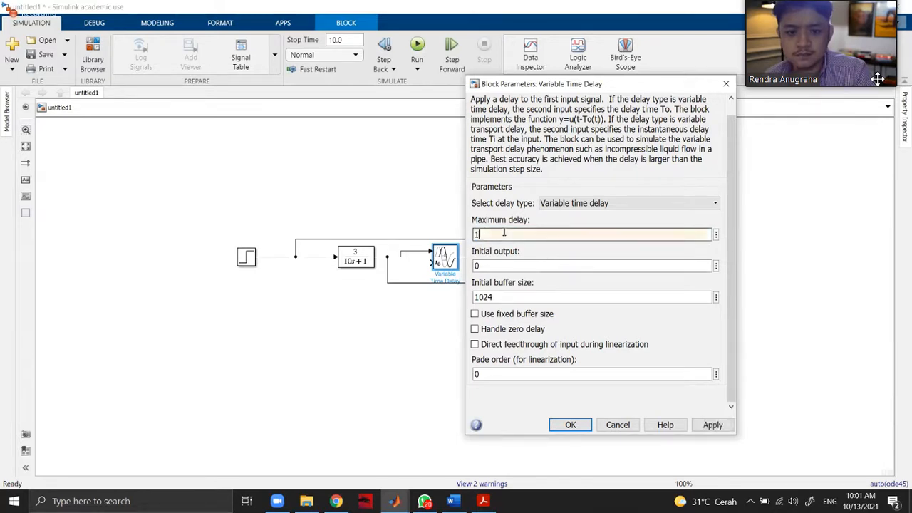
Try the Variable transport delay type, restore Variable time delay, and apply the delay block's parameters.
left_click(563, 204)
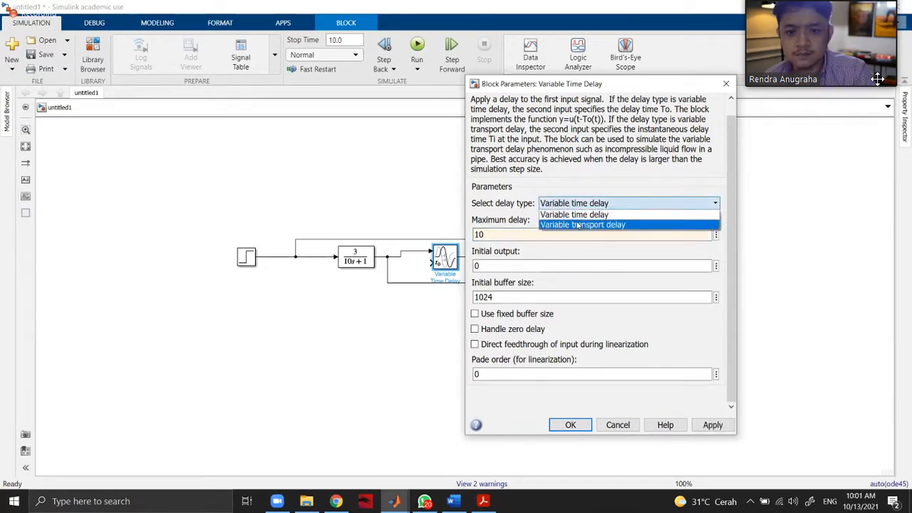
left_click(577, 224)
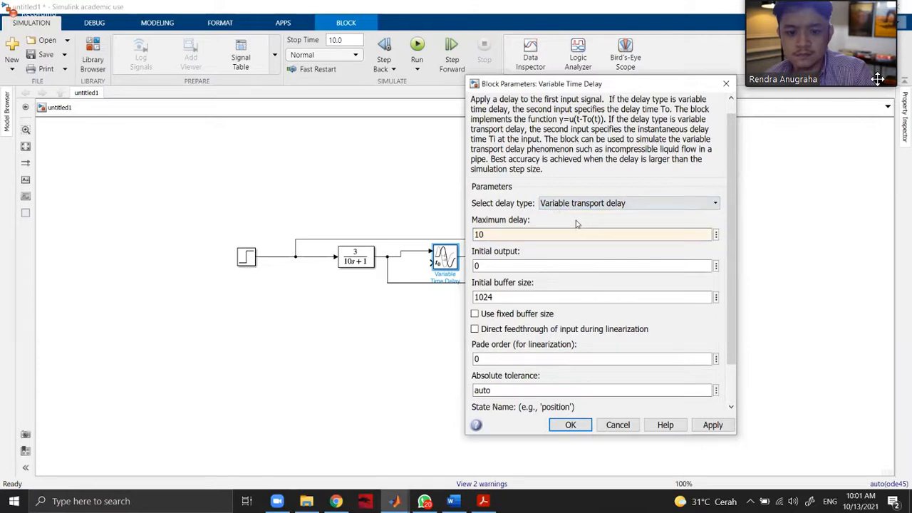
left_click(583, 203)
left_click(570, 214)
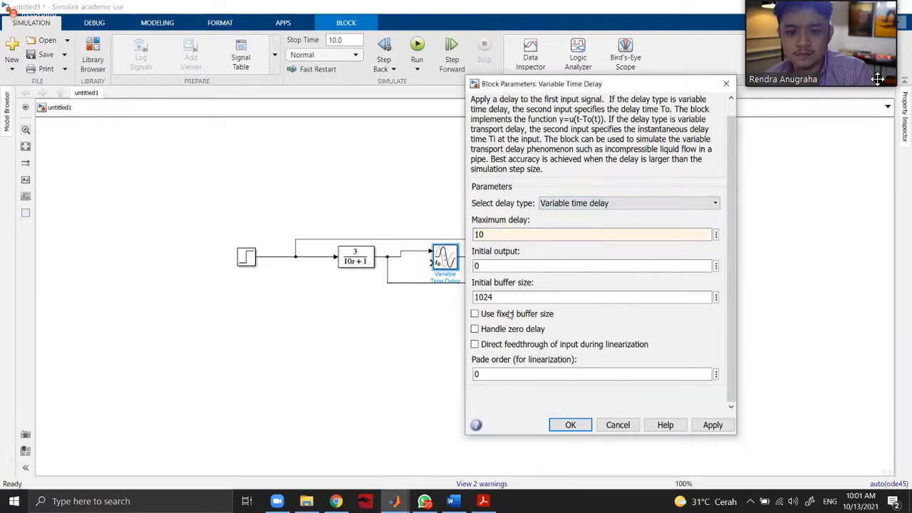
double_click(492, 373)
left_click(714, 425)
left_click(567, 424)
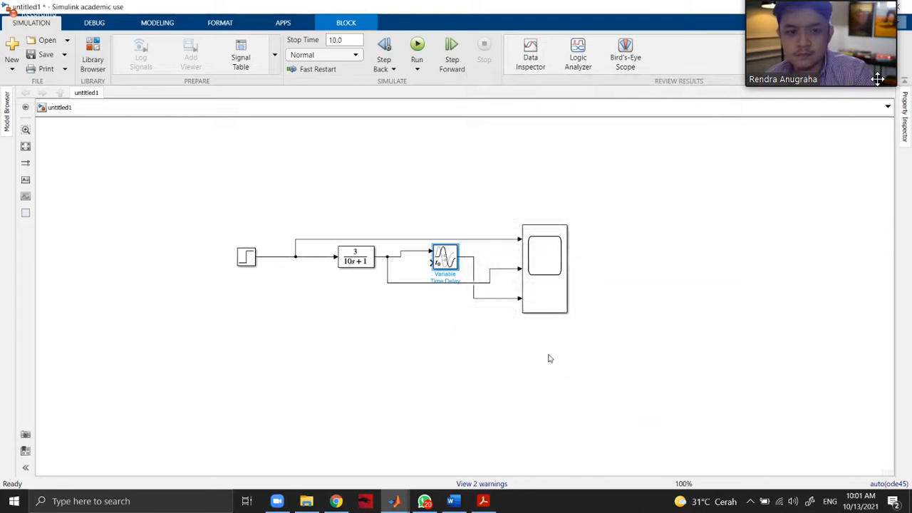
Run the simulation and examine the three signals in the Scope.
left_click(419, 47)
double_click(554, 275)
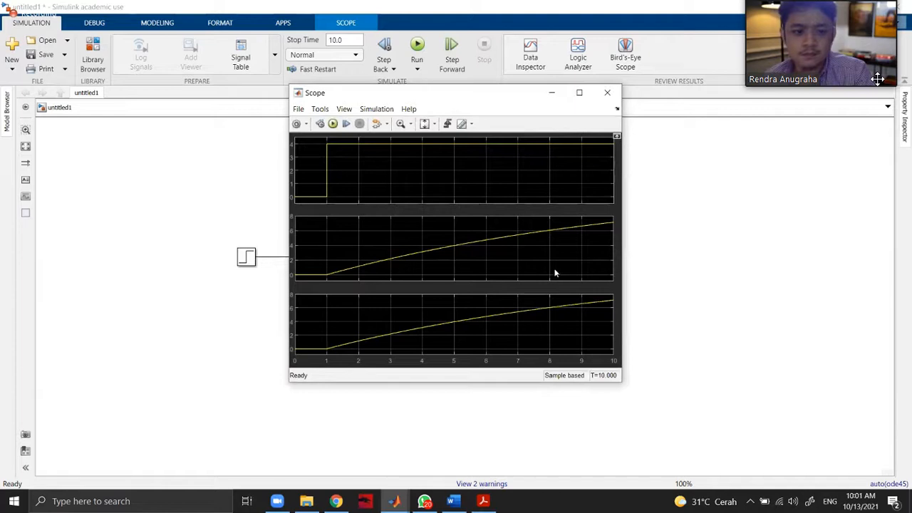
left_click(607, 94)
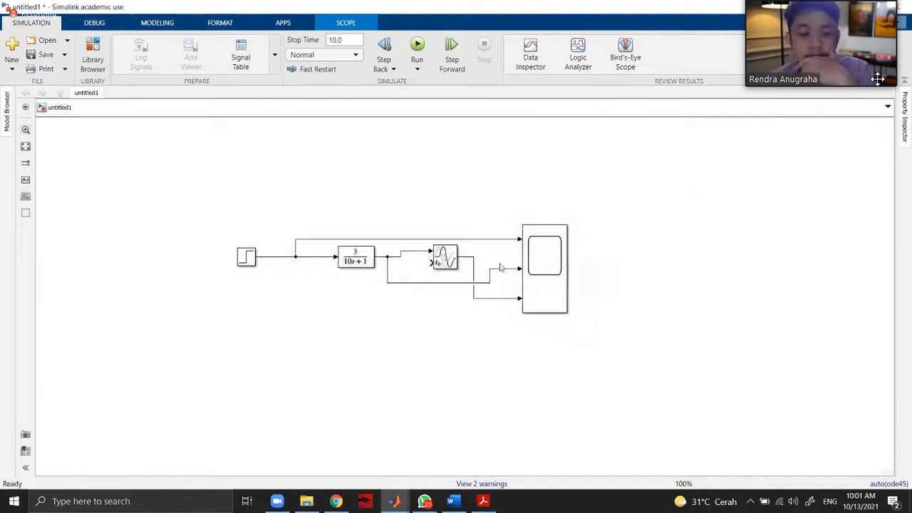
Add a Delay block from the Commonly Used Blocks library to the empty area beside the Scope.
left_click(97, 51)
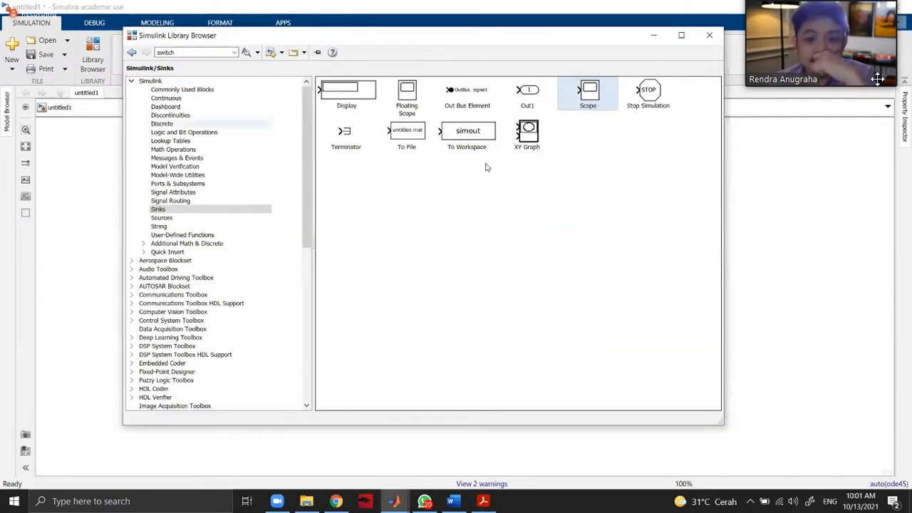
left_click(192, 192)
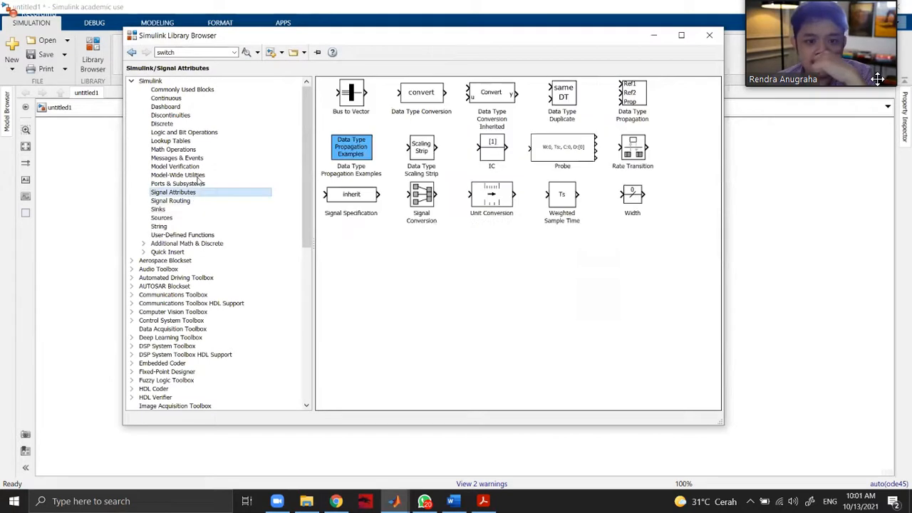
left_click(202, 132)
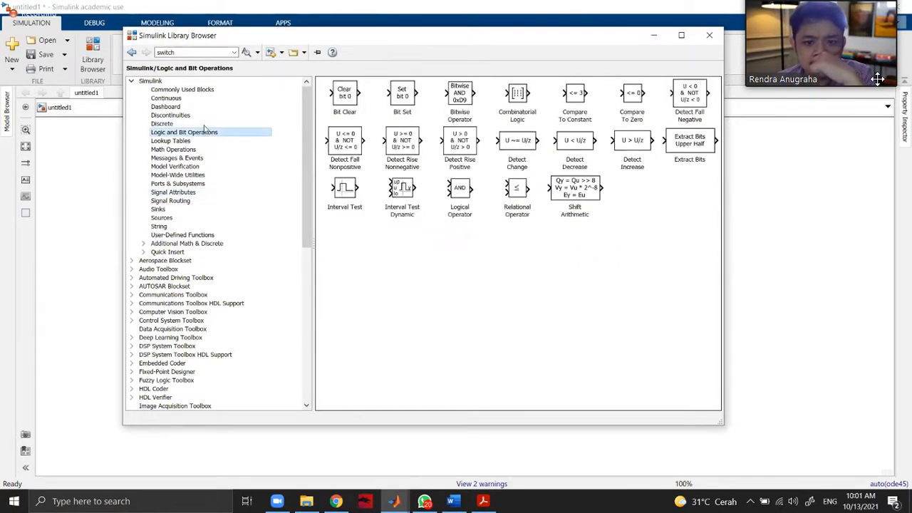
left_click(201, 90)
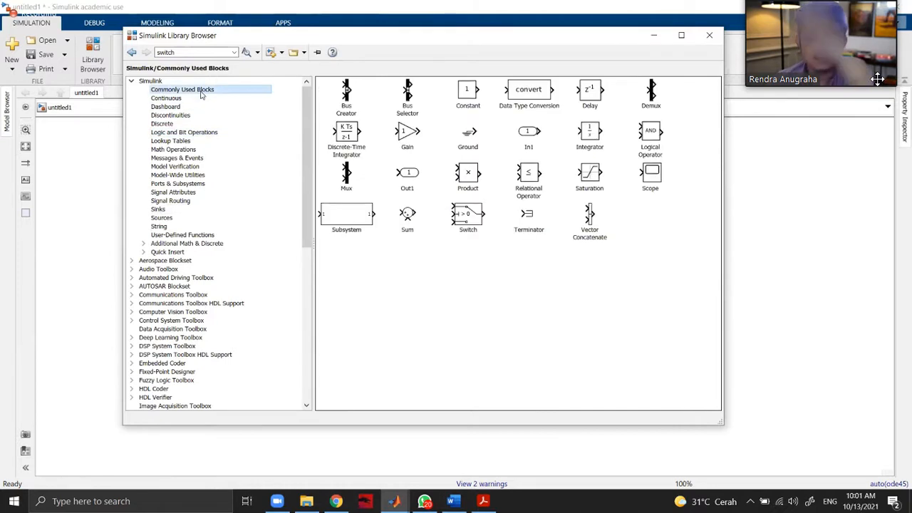
left_click_drag(590, 91, 756, 295)
Review the Delay block's parameters and set its delay length to 2.
double_click(756, 295)
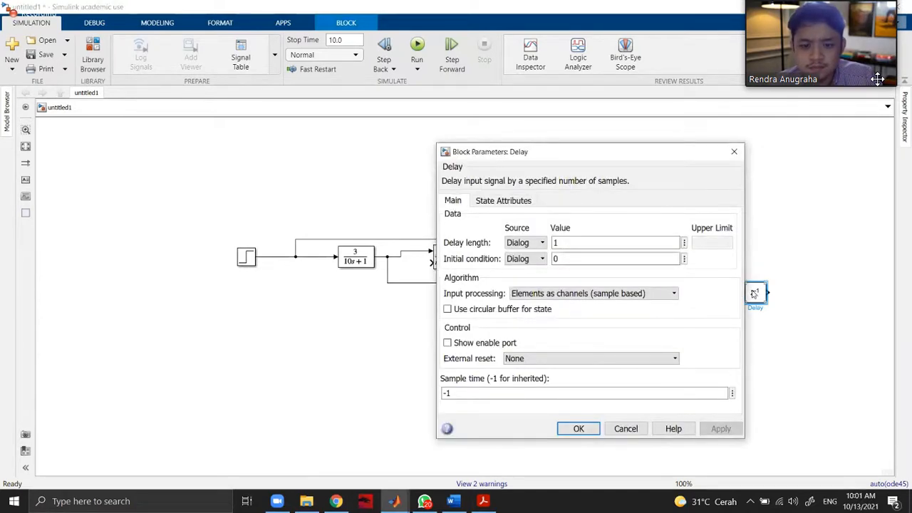
left_click(488, 202)
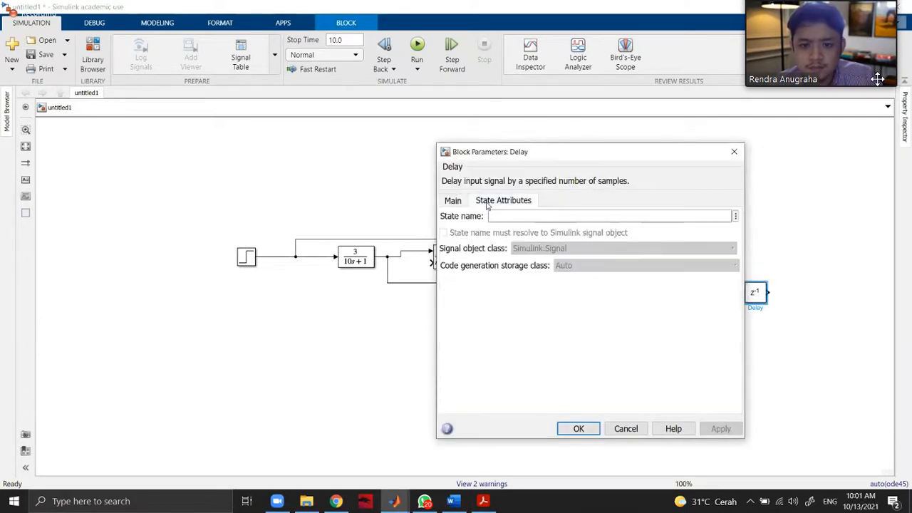
left_click(453, 202)
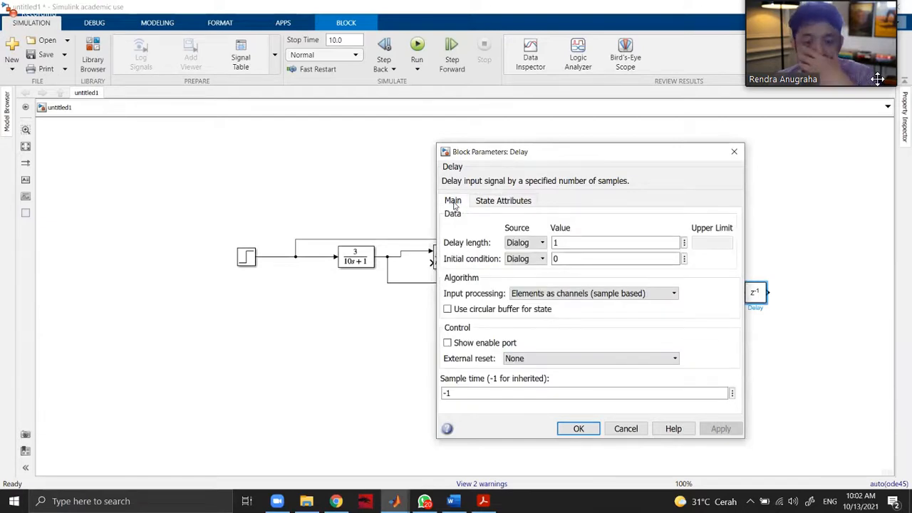
left_click(578, 244)
left_click(575, 257)
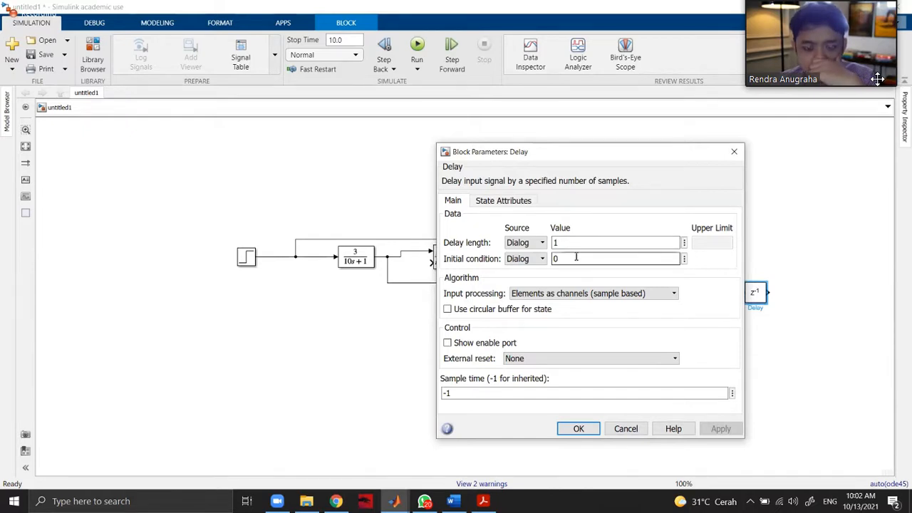
left_click(604, 292)
left_click(600, 312)
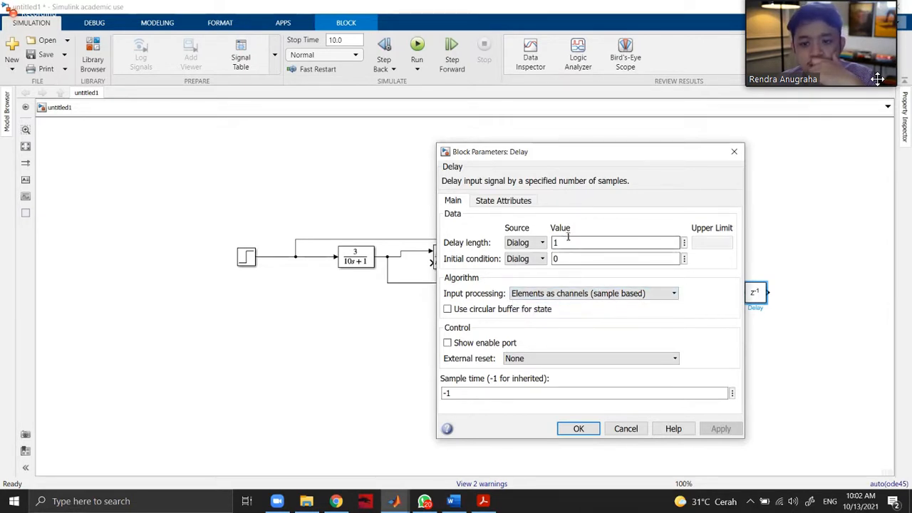
type("2")
left_click(720, 428)
left_click(579, 428)
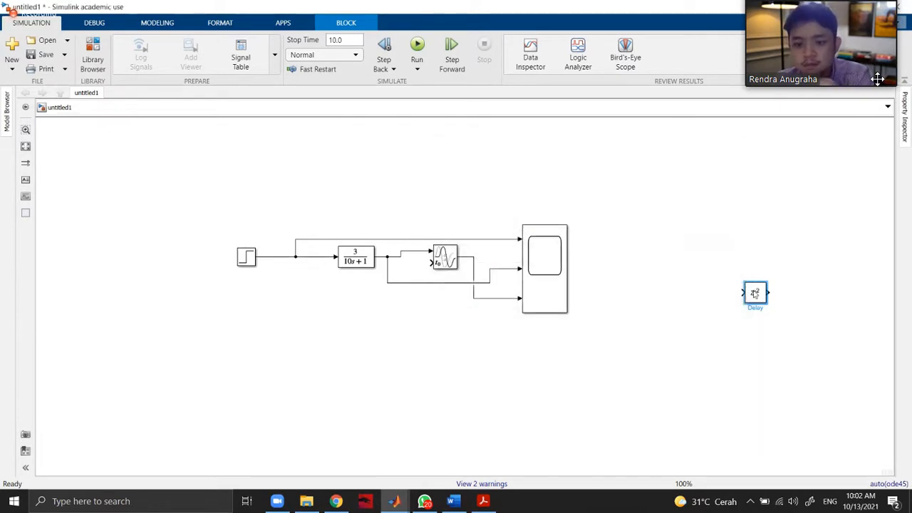
Replace the Variable Time Delay block with the Delay block, connecting it between the Transfer Fcn and the Scope's third input.
left_click_drag(745, 303, 436, 354)
left_click(447, 255)
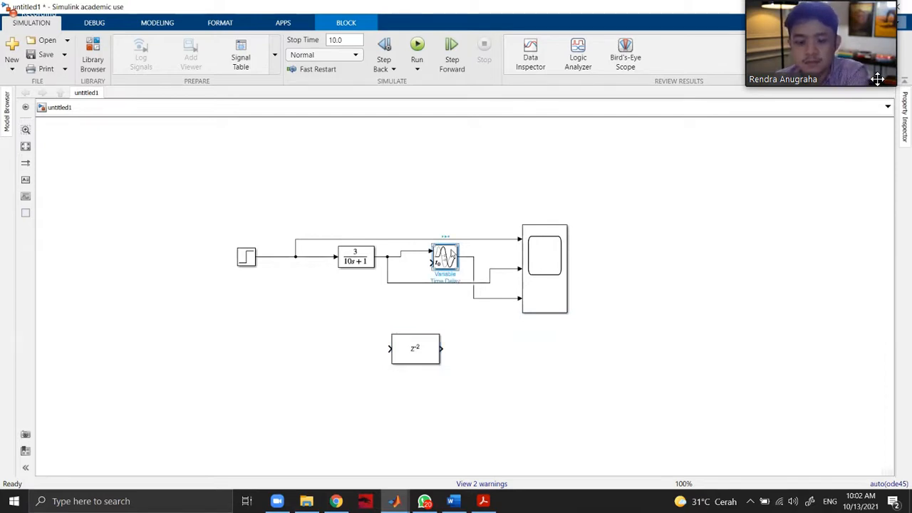
key("Delete")
left_click_drag(421, 343, 414, 255)
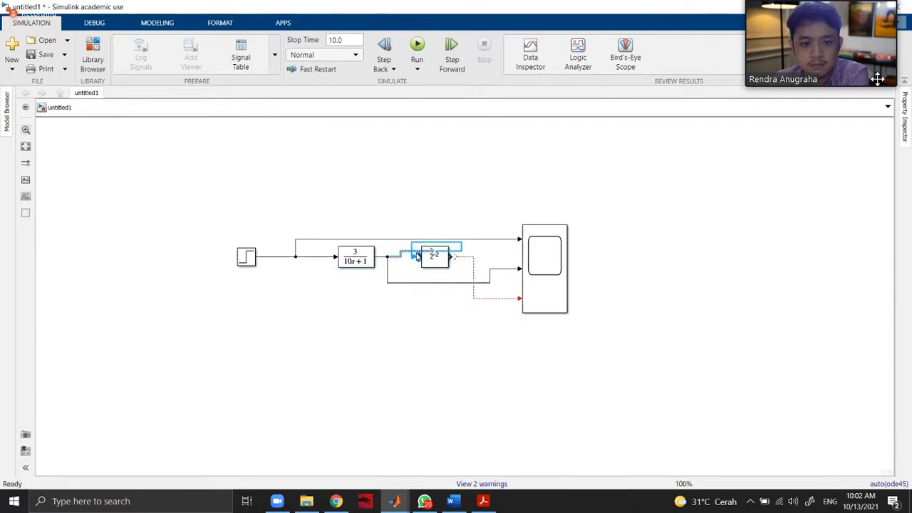
left_click(411, 254)
left_click(409, 255)
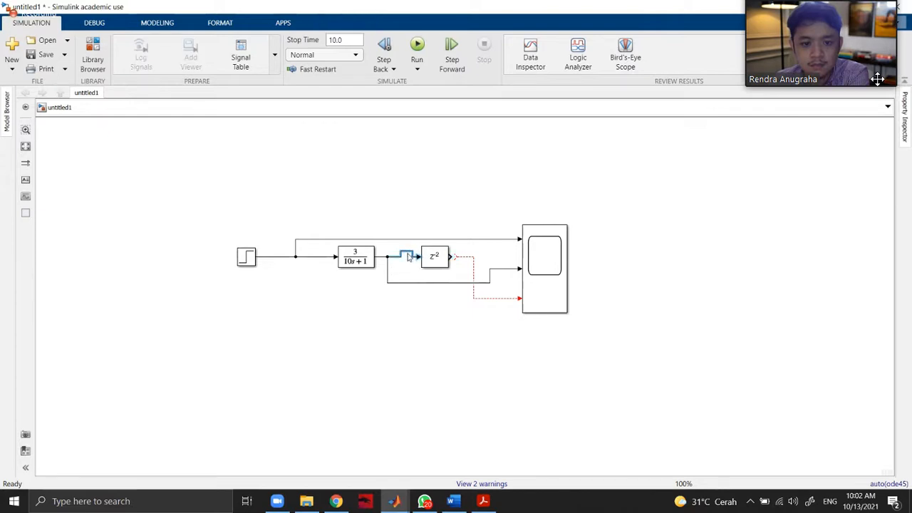
left_click(409, 256)
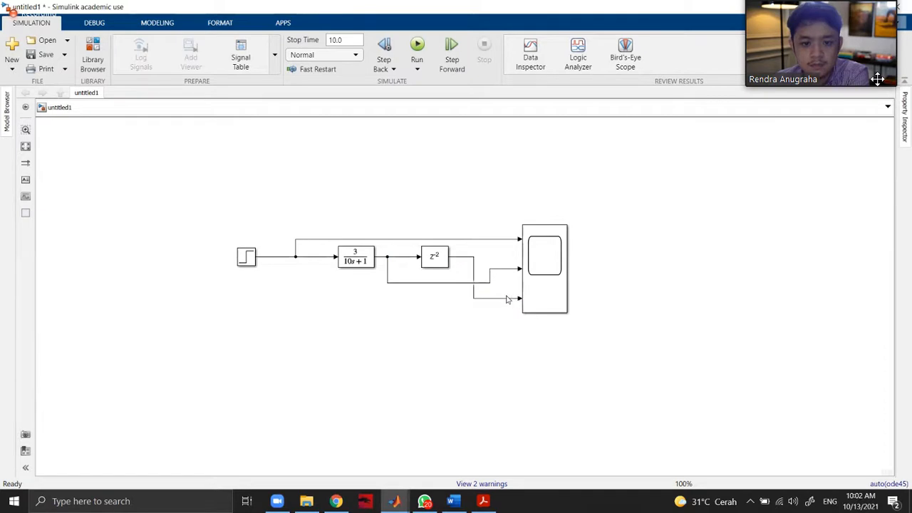
Run the simulation, examine the delayed response in the Scope, and recheck the Delay block's parameters.
left_click(426, 62)
double_click(551, 295)
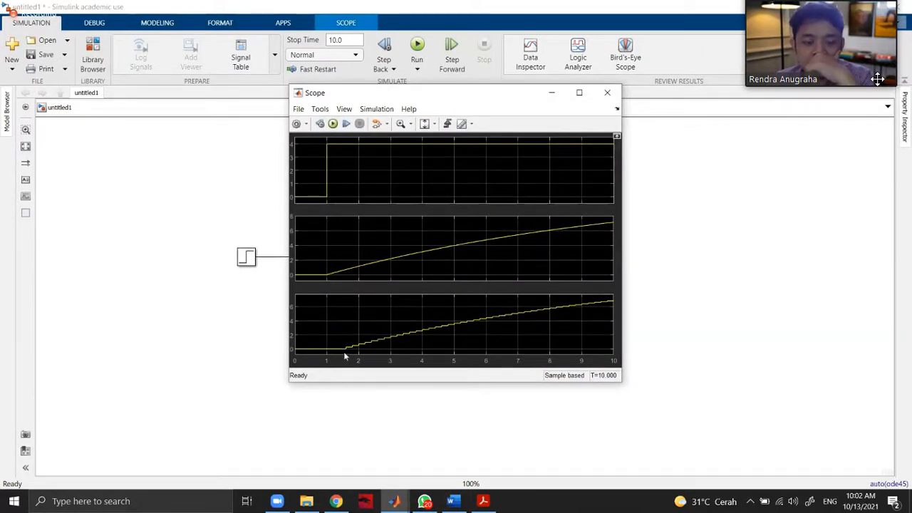
left_click(607, 93)
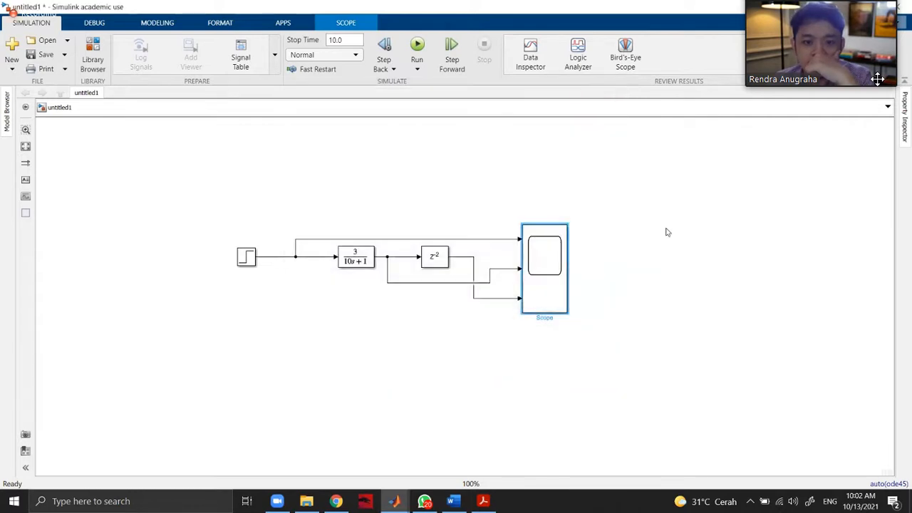
left_click(434, 264)
double_click(433, 264)
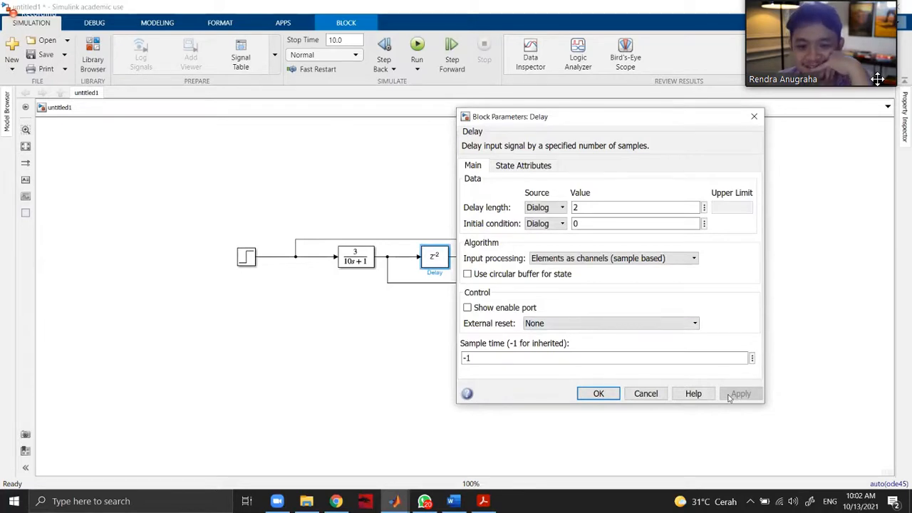
left_click(598, 395)
Add a Transport Delay block from the Continuous library to the empty area below the Step block.
left_click(92, 61)
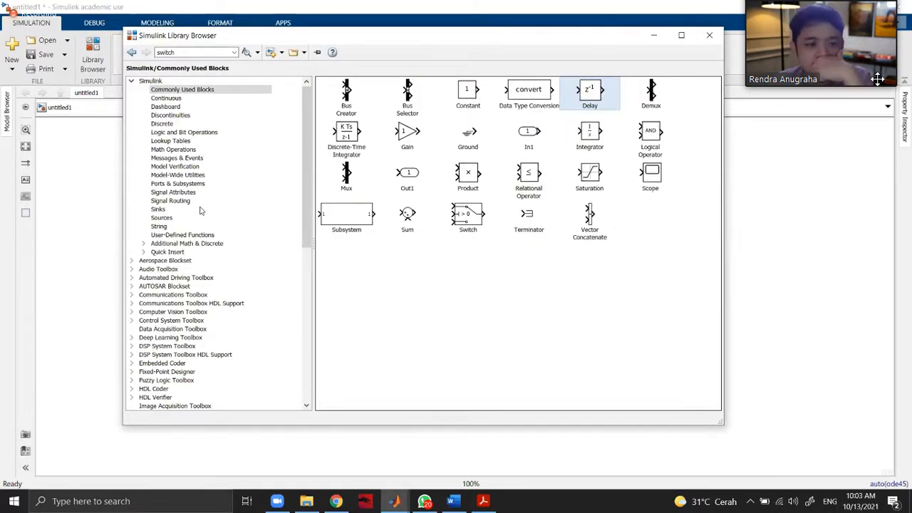
left_click(188, 100)
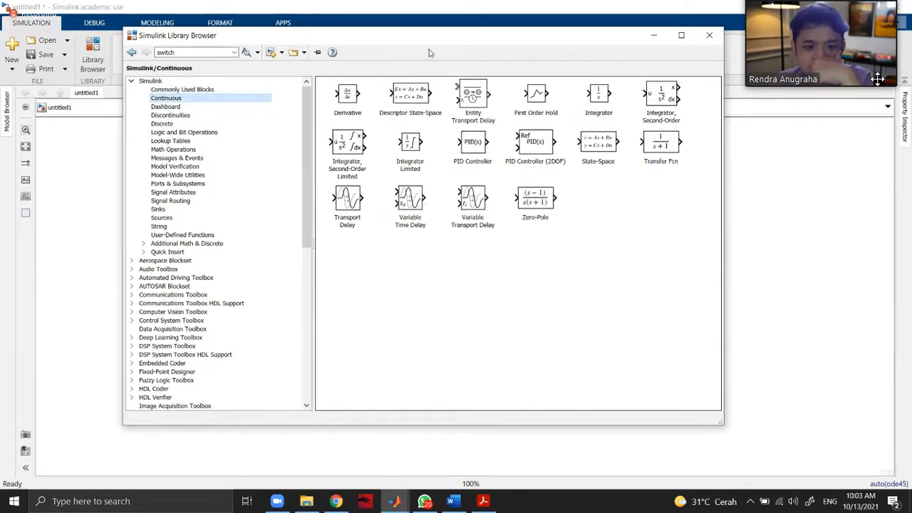
left_click_drag(441, 46, 610, 64)
left_click_drag(361, 297, 232, 337)
Set the Transport Delay block's time delay to 2.
double_click(231, 337)
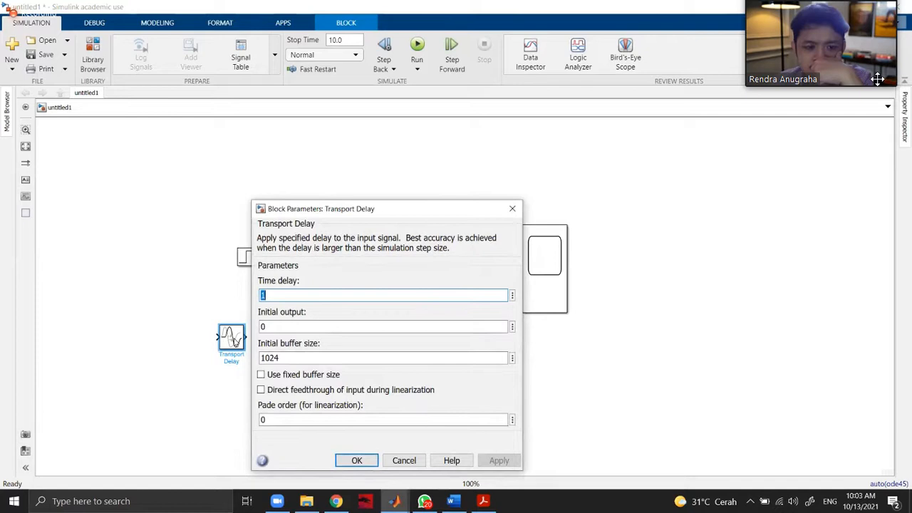
type("2")
left_click(499, 461)
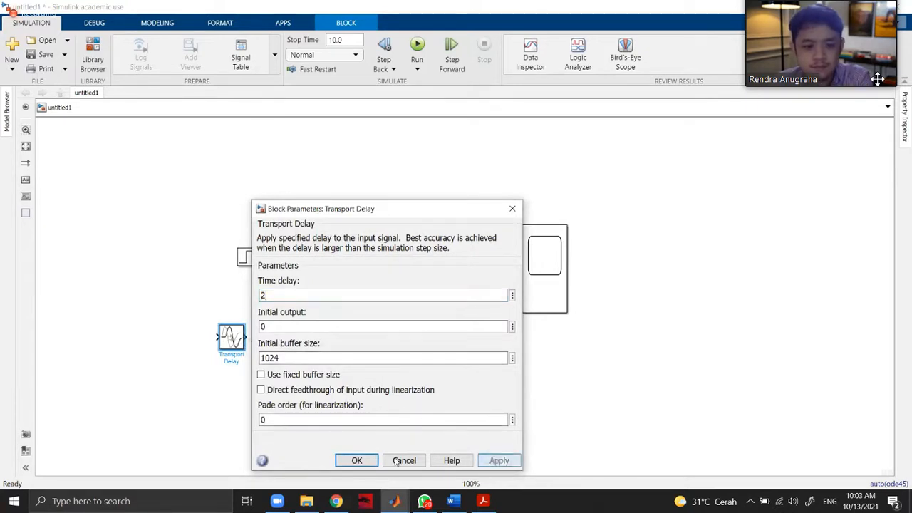
left_click(357, 461)
Replace the Delay block with the Transport Delay block on the line between the Transfer Fcn and the Scope.
left_click(435, 259)
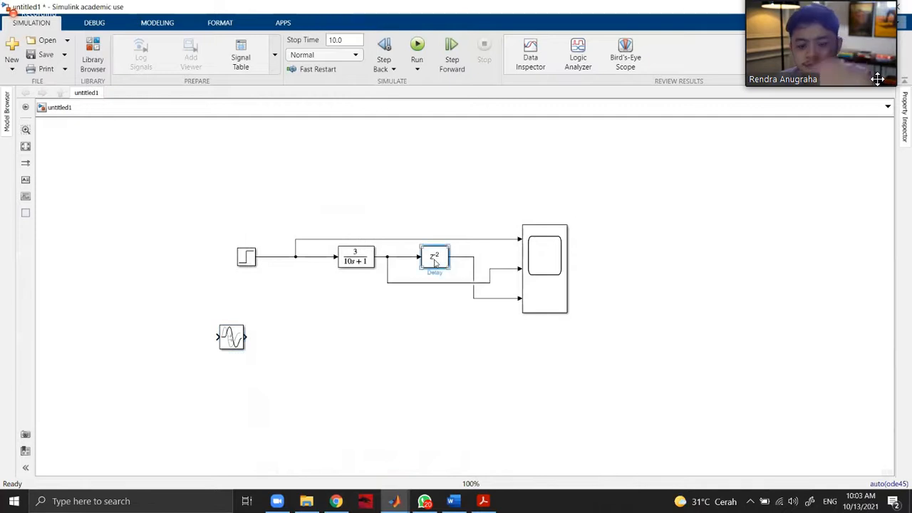
key("Delete")
left_click_drag(238, 345, 441, 262)
left_click(347, 172)
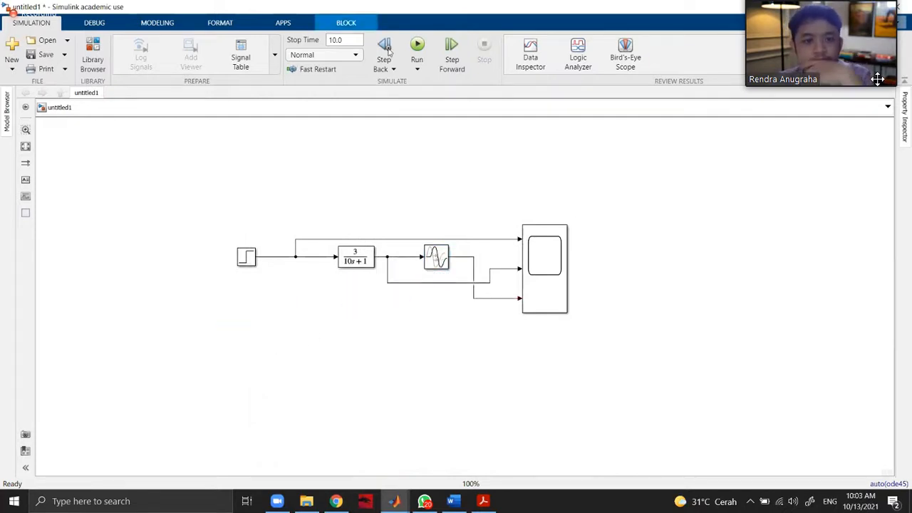
Run the simulation and examine the transport-delayed response in the enlarged Scope display.
left_click(417, 47)
left_click(547, 268)
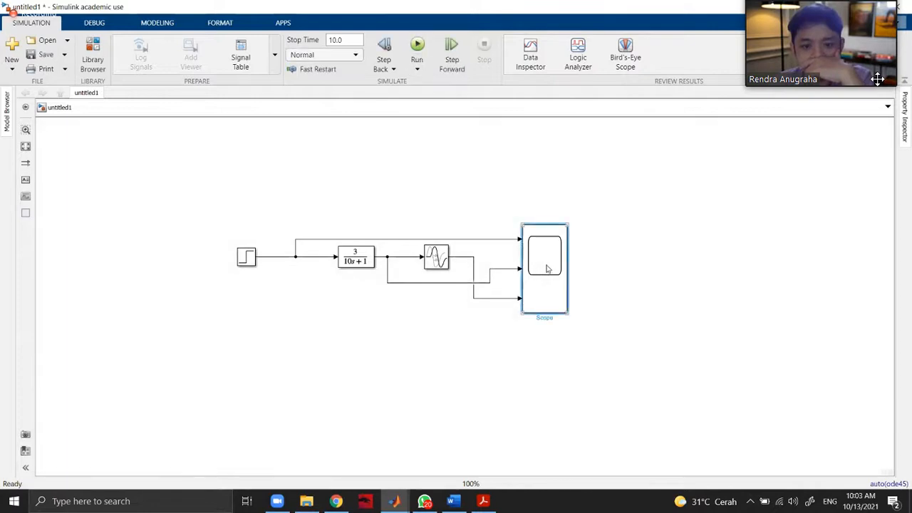
double_click(547, 269)
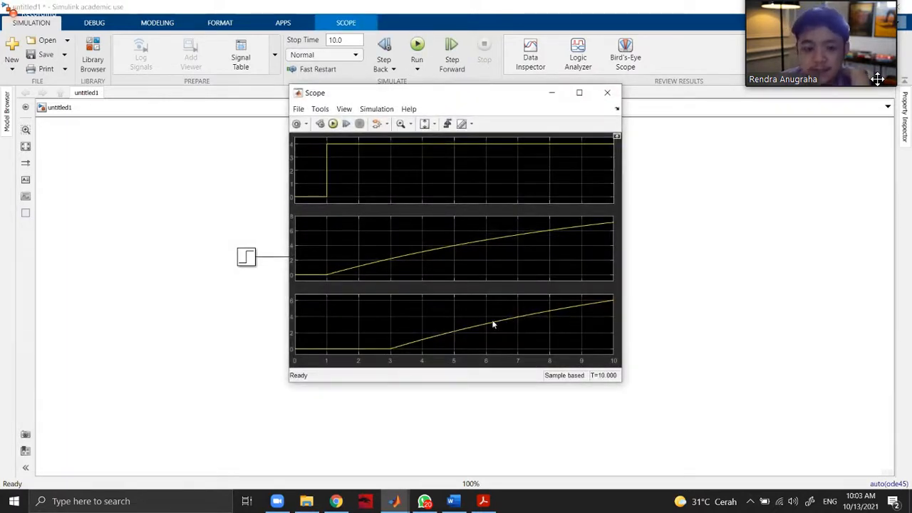
left_click(579, 92)
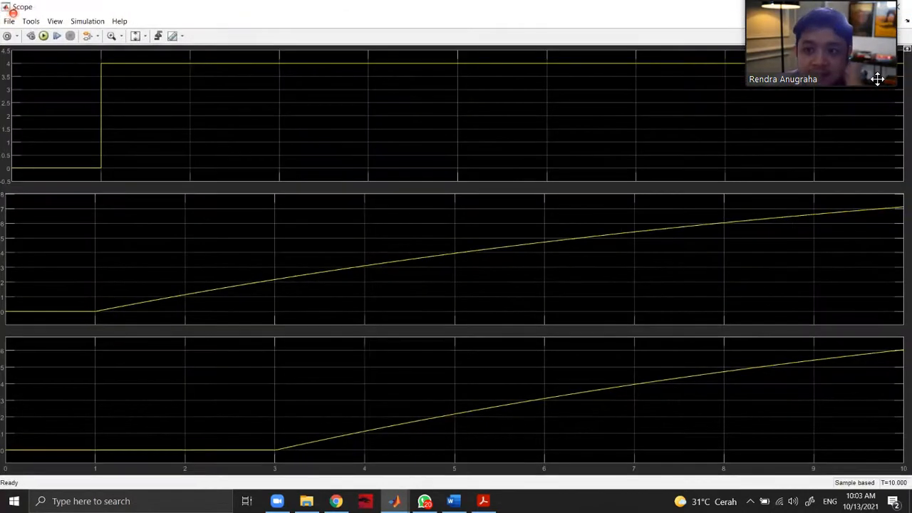
left_click(871, 7)
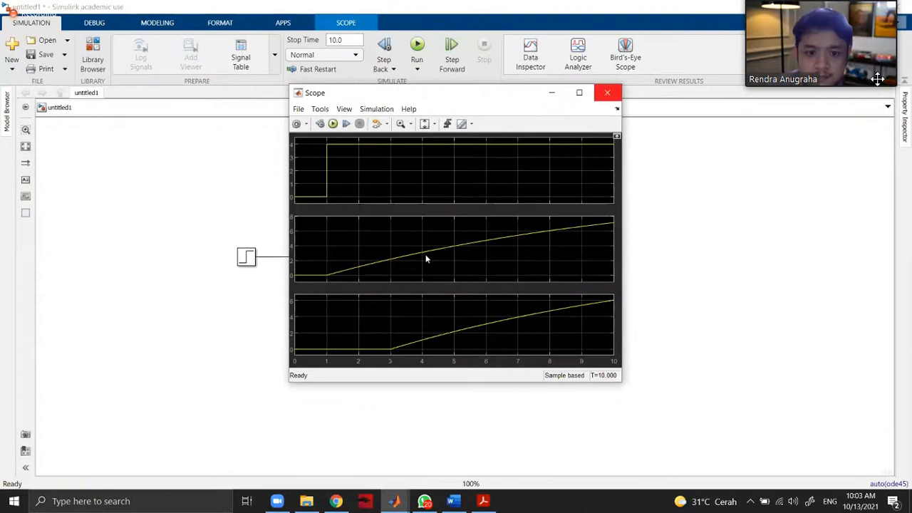
left_click(607, 93)
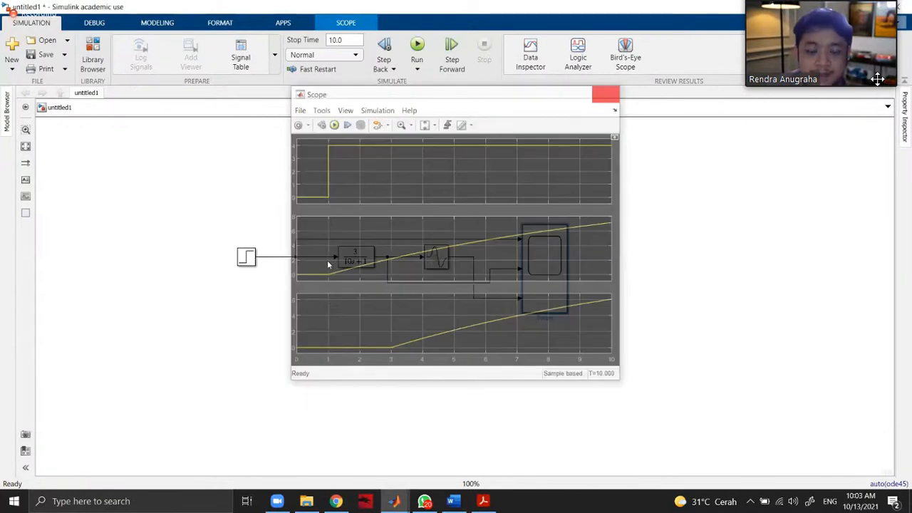
Check the transfer function of problem 4.2 in Chrome and set the Transport Delay block's time delay to 1.
double_click(436, 257)
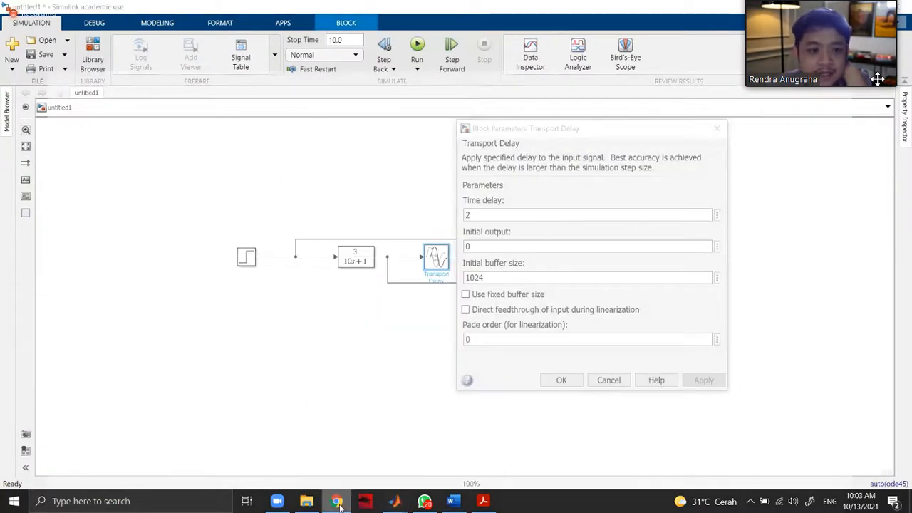
left_click(337, 501)
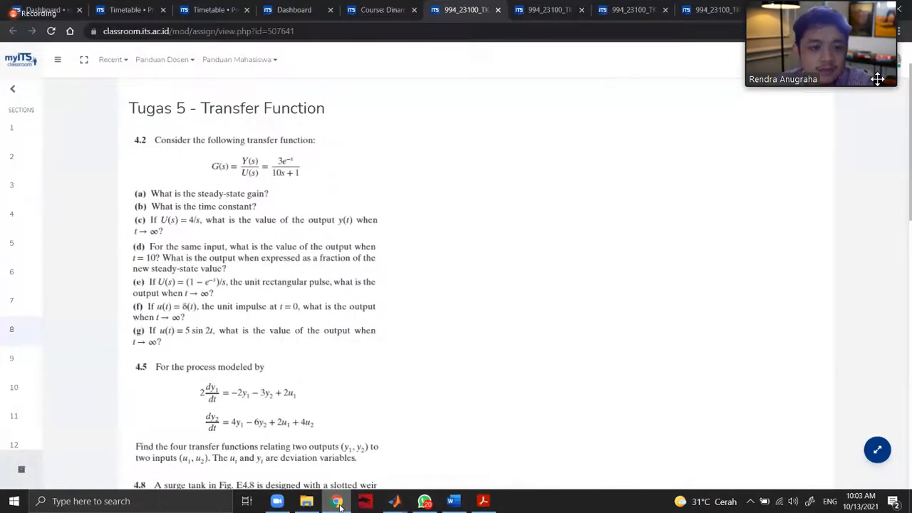
left_click(337, 500)
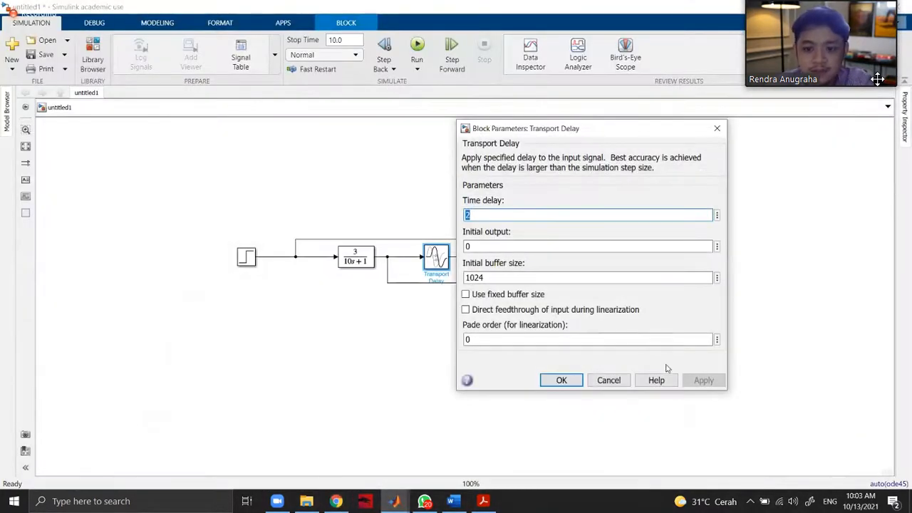
type("1")
left_click(703, 380)
key("Return")
Review the Scope plots and reopen the Transport Delay block's parameters to check its time delay.
double_click(541, 278)
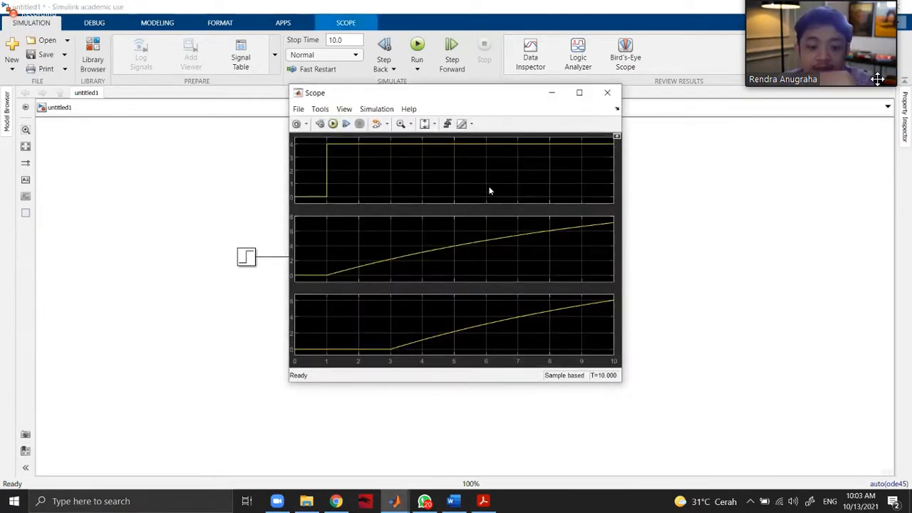
left_click_drag(480, 98, 538, 128)
left_click(648, 126)
double_click(436, 258)
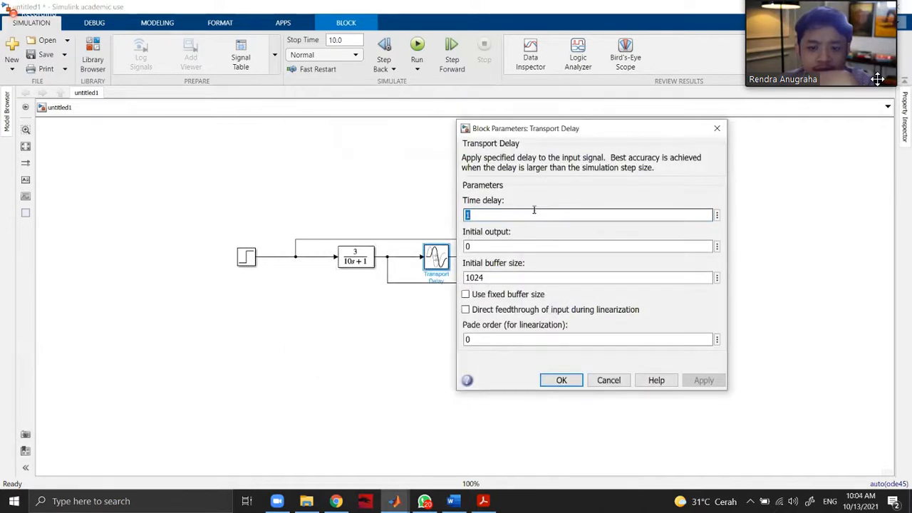
Set the Transport Delay block's time delay to 2 and view the resulting response in the Scope.
type("2")
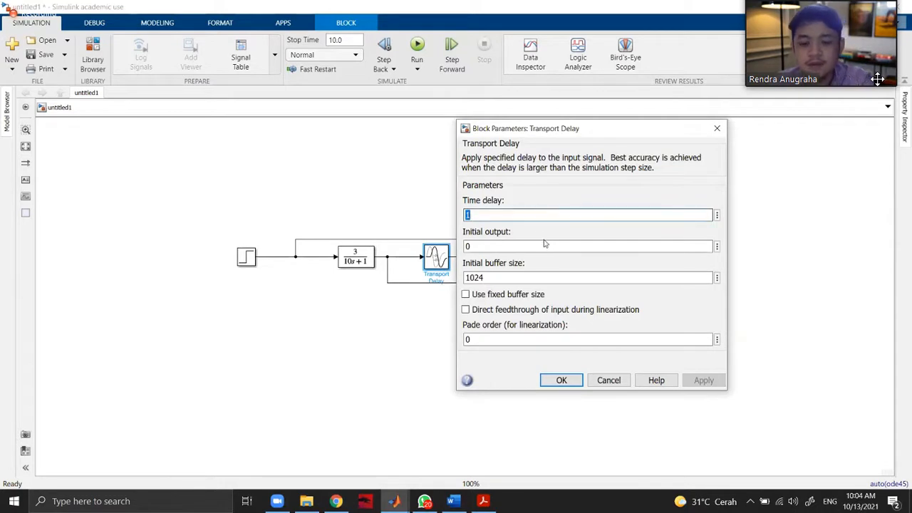
left_click(570, 380)
double_click(540, 278)
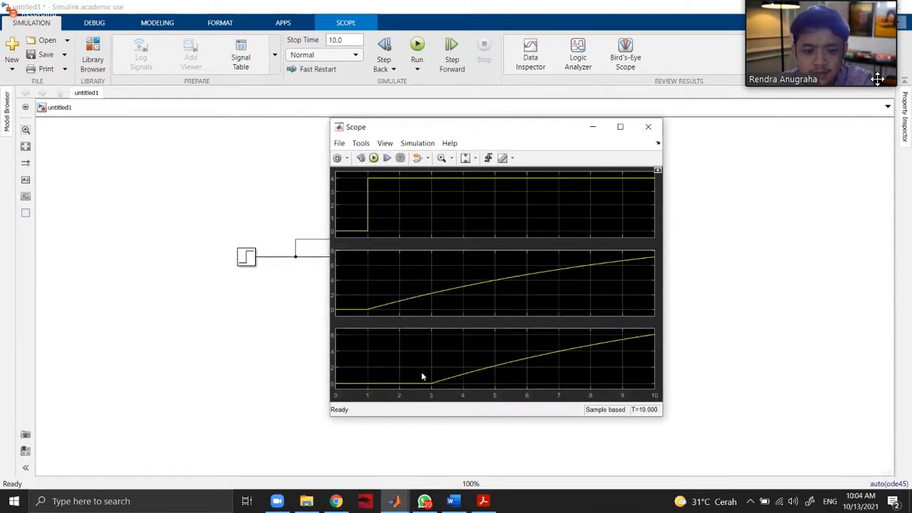
left_click(648, 126)
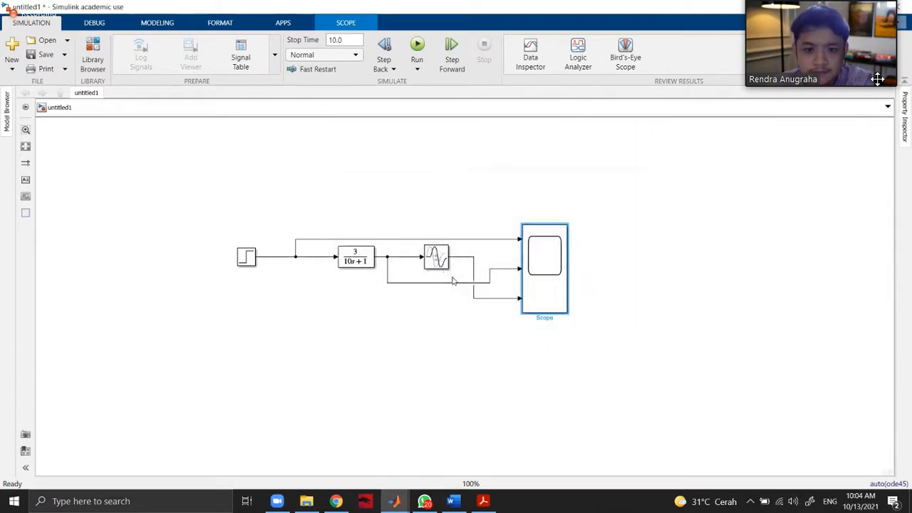
Set the Transport Delay block's time delay to 1 and check the delayed response in the Scope.
double_click(436, 260)
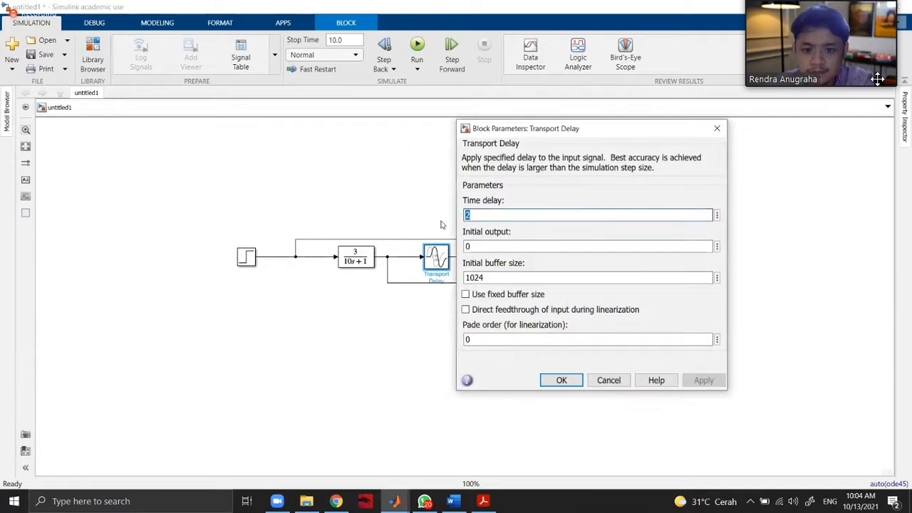
type("1")
left_click(684, 380)
left_click(562, 380)
double_click(546, 276)
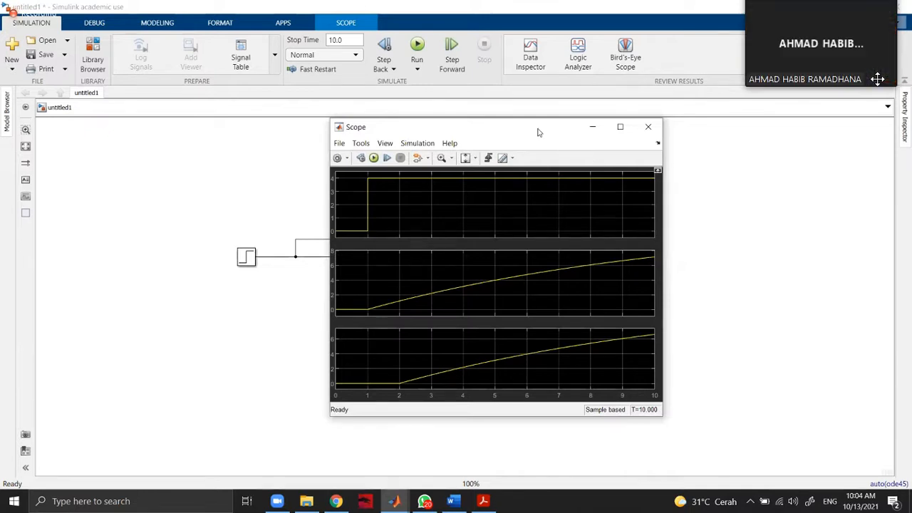
left_click_drag(539, 133, 630, 141)
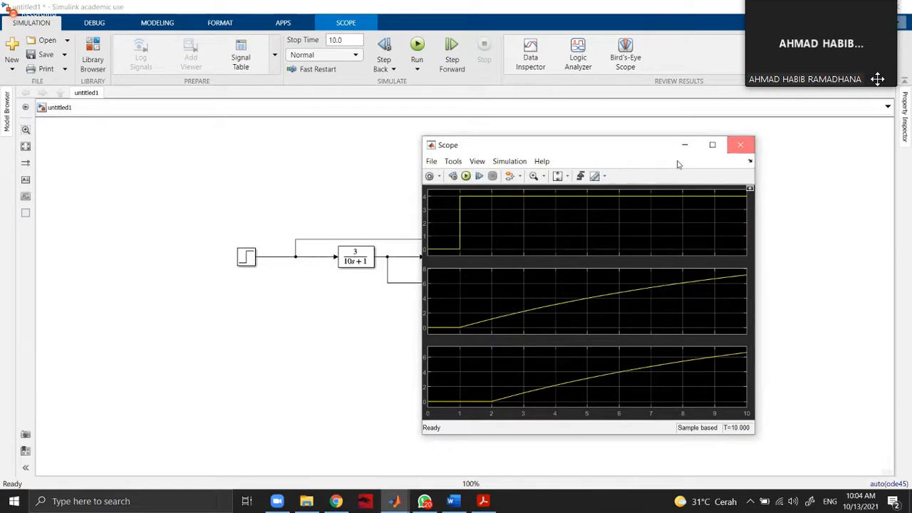
left_click(746, 143)
Review the Transport Delay block's parameters, including its initial buffer size.
double_click(438, 258)
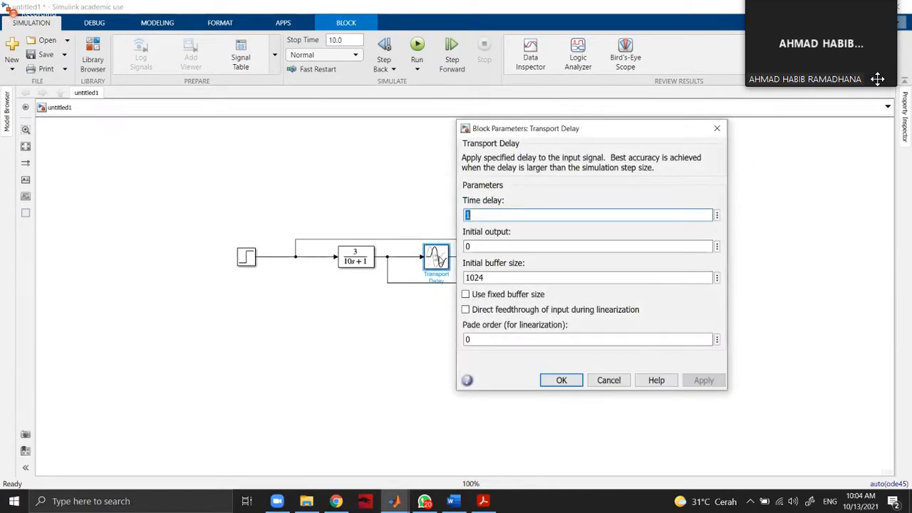
left_click_drag(466, 277, 501, 275)
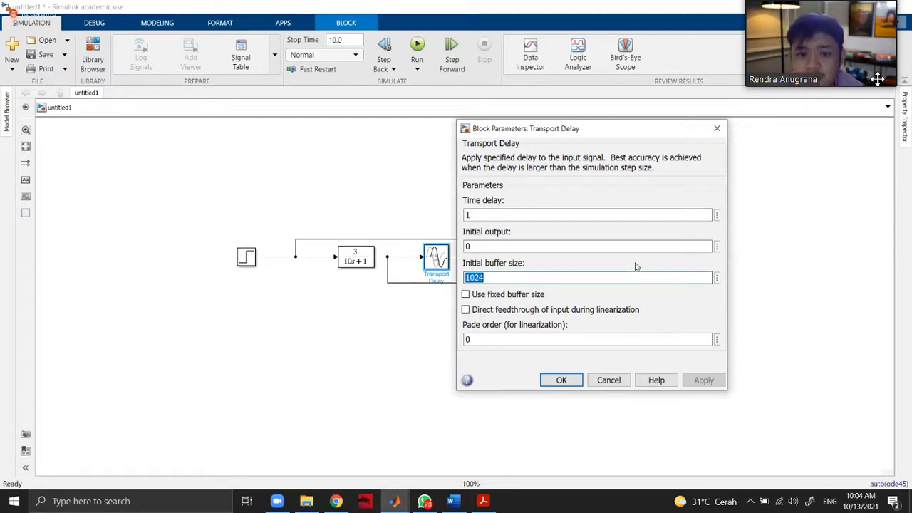
left_click(605, 277)
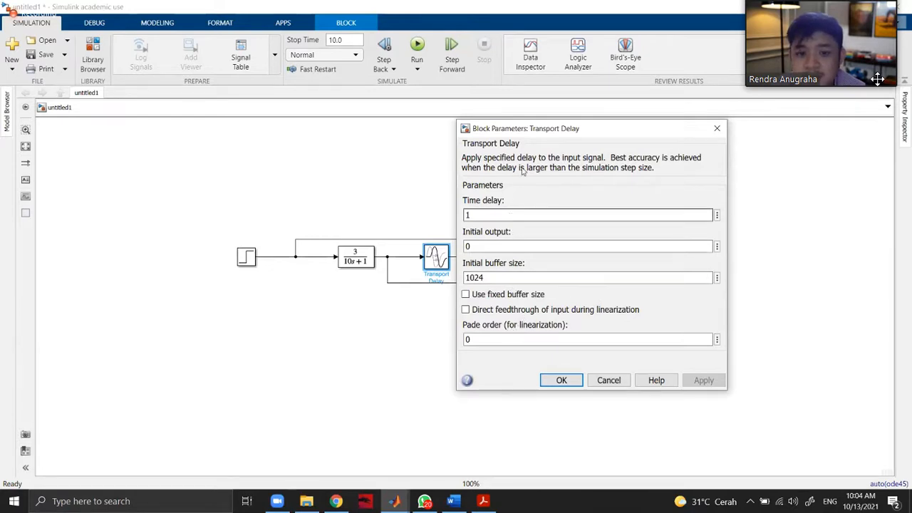
left_click_drag(541, 129, 604, 107)
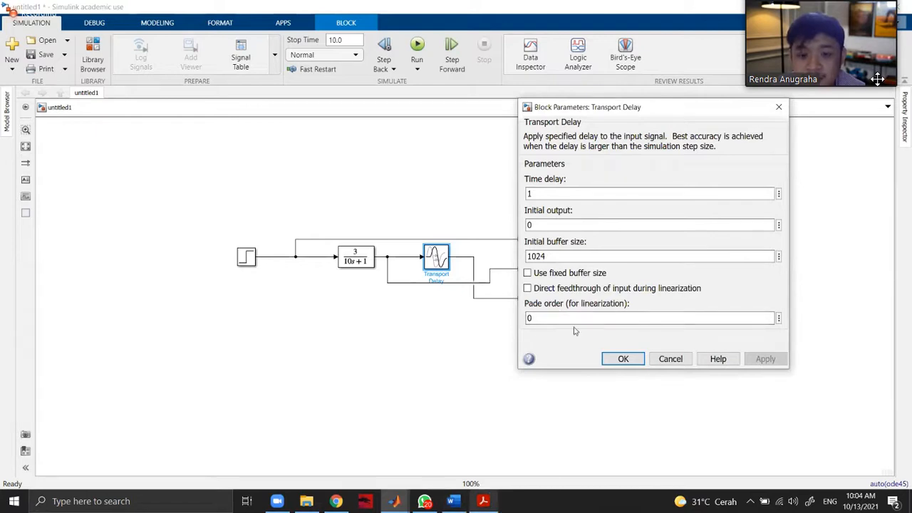
left_click(780, 257)
left_click(793, 261)
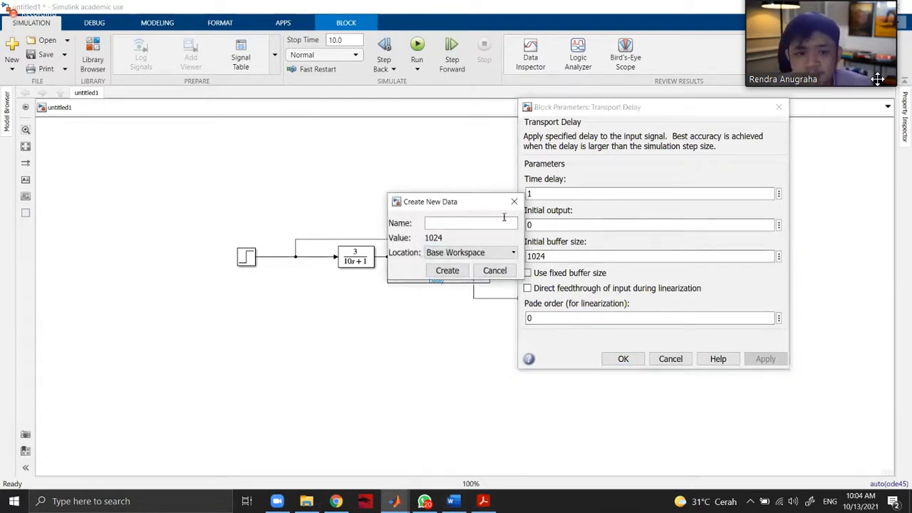
left_click(513, 253)
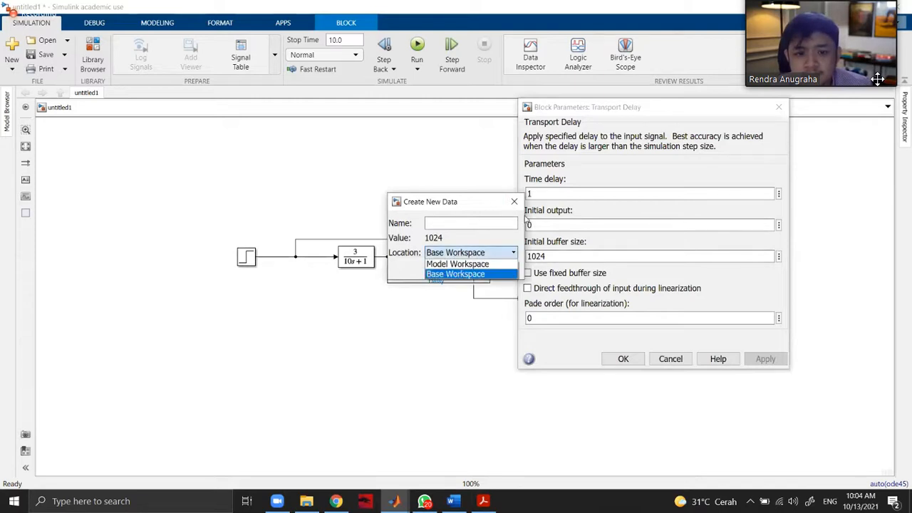
left_click(514, 201)
left_click(514, 202)
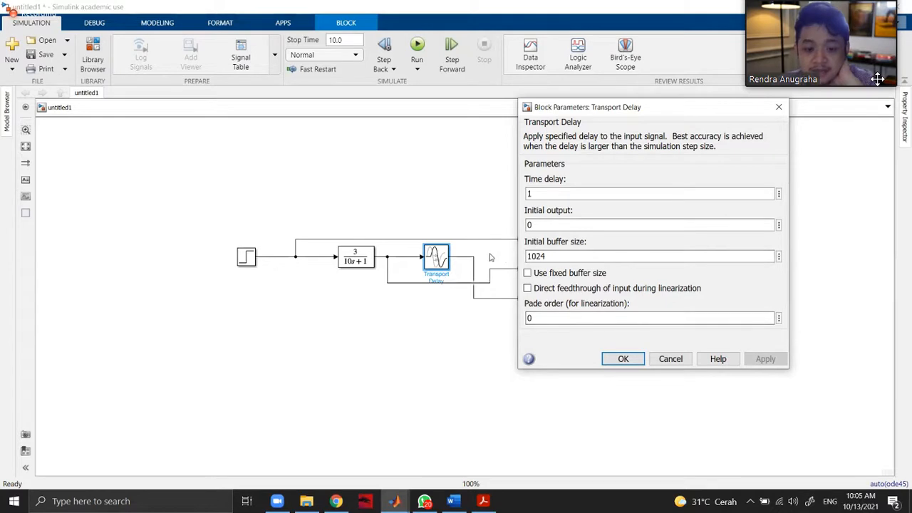
Consult the time-delay approximations in section 6.3 of the Process Dynamics and Control textbook in Adobe Acrobat.
left_click(483, 502)
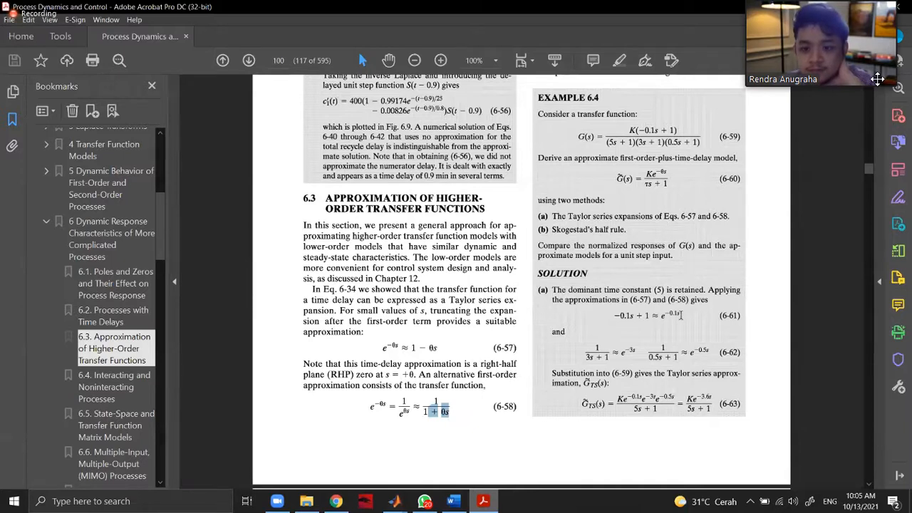
scroll(631, 334, "up", 1)
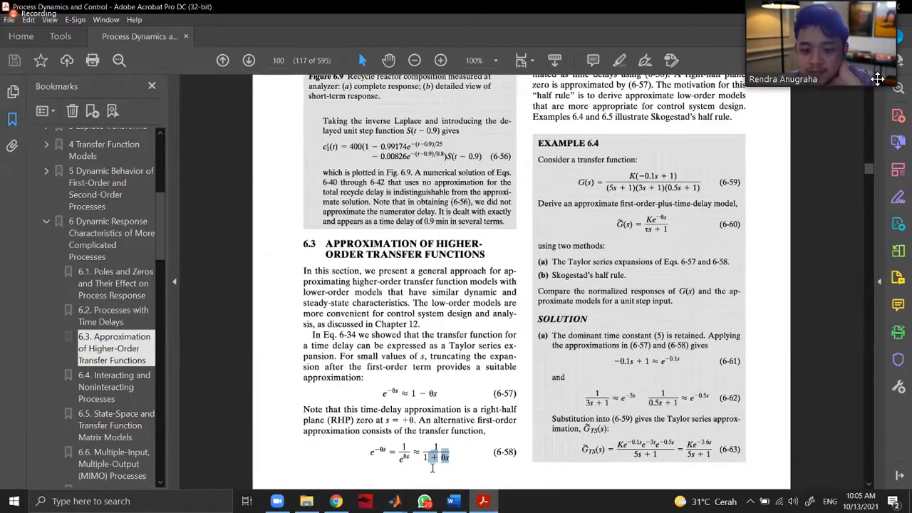
scroll(461, 467, "up", 3)
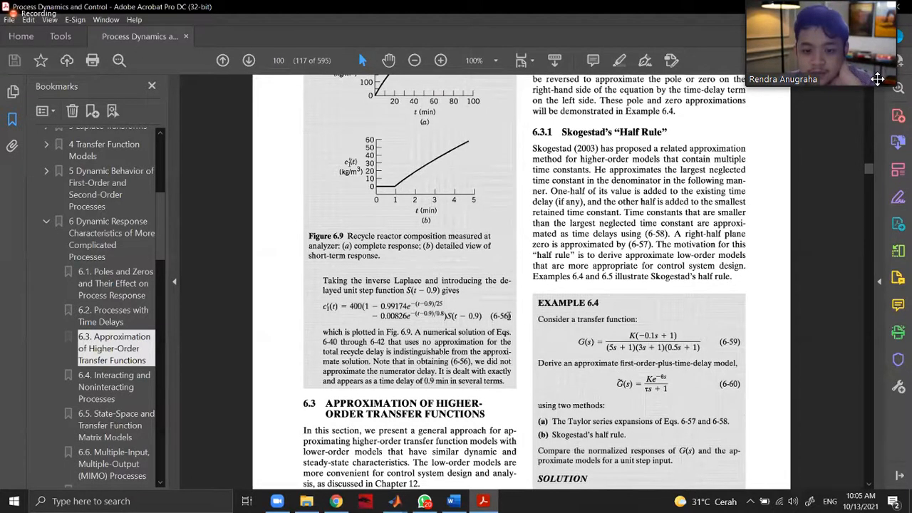
scroll(744, 365, "down", 3)
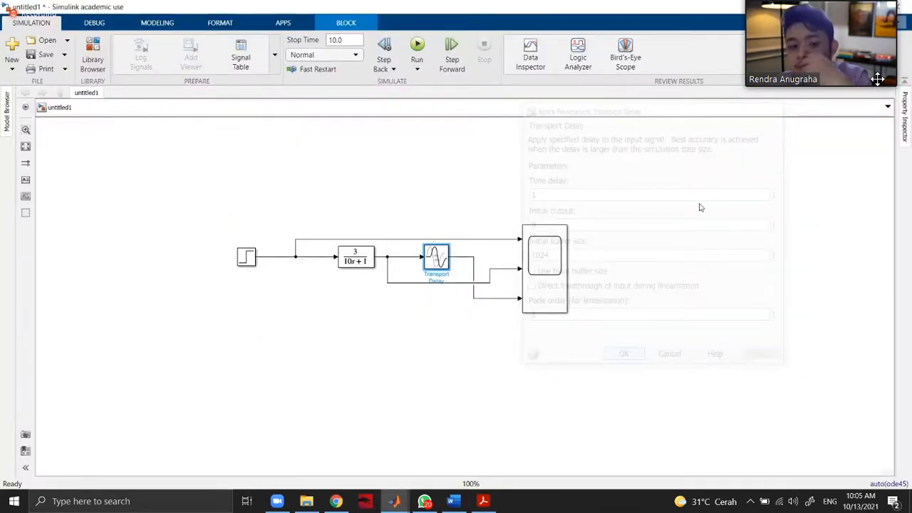
Run the simulation with the Transport Delay block's Pade order at 1 and examine the Scope plots.
left_click(418, 47)
left_click(740, 145)
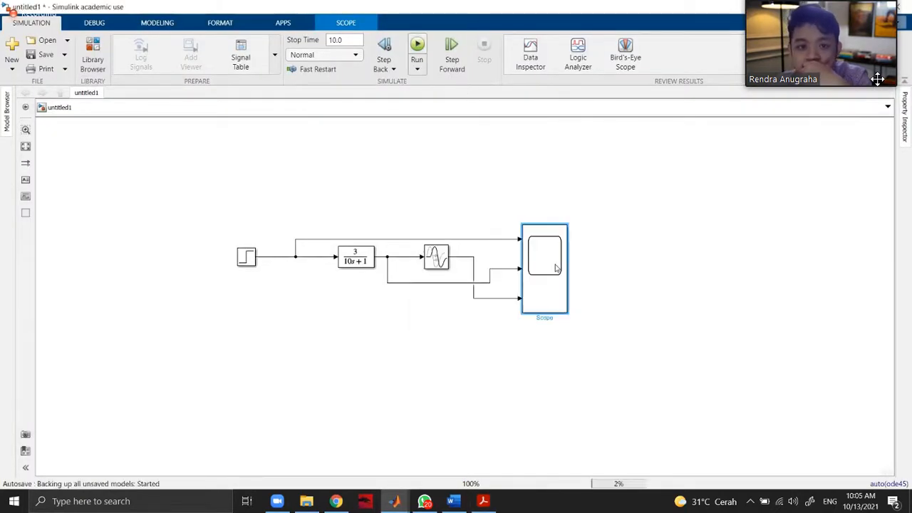
double_click(550, 269)
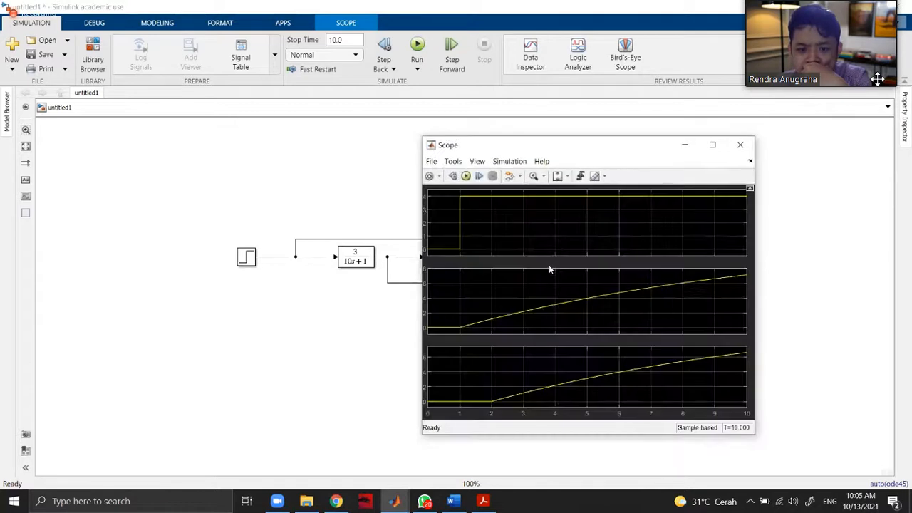
left_click(740, 145)
Set the Transport Delay block's Pade order (for linearization) to 0 and apply the change.
double_click(434, 258)
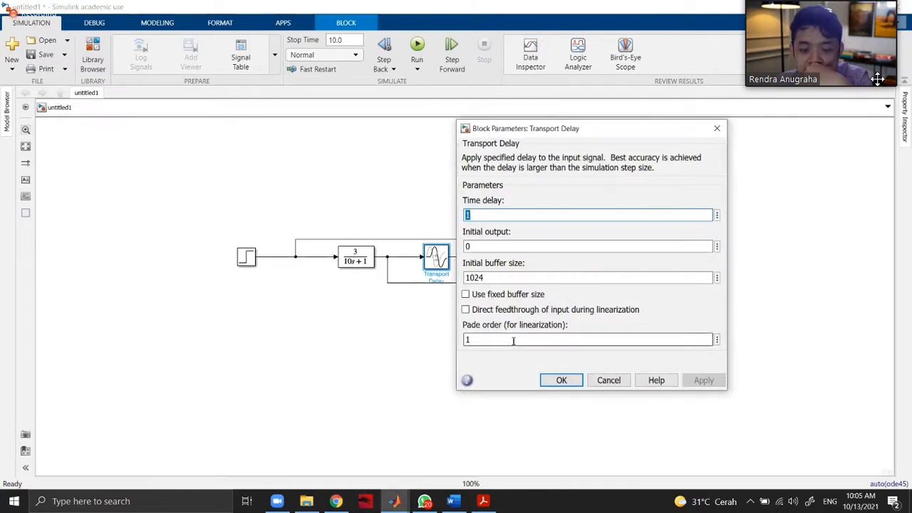
left_click(513, 341)
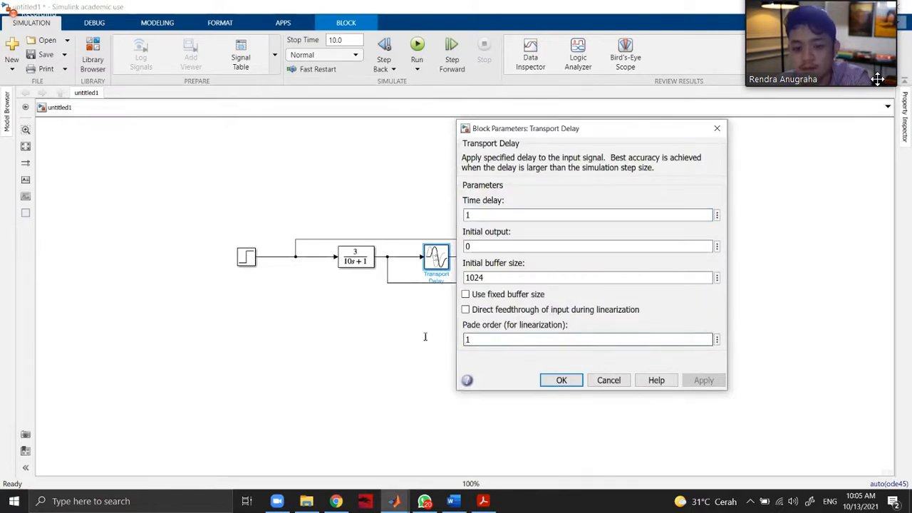
type("0")
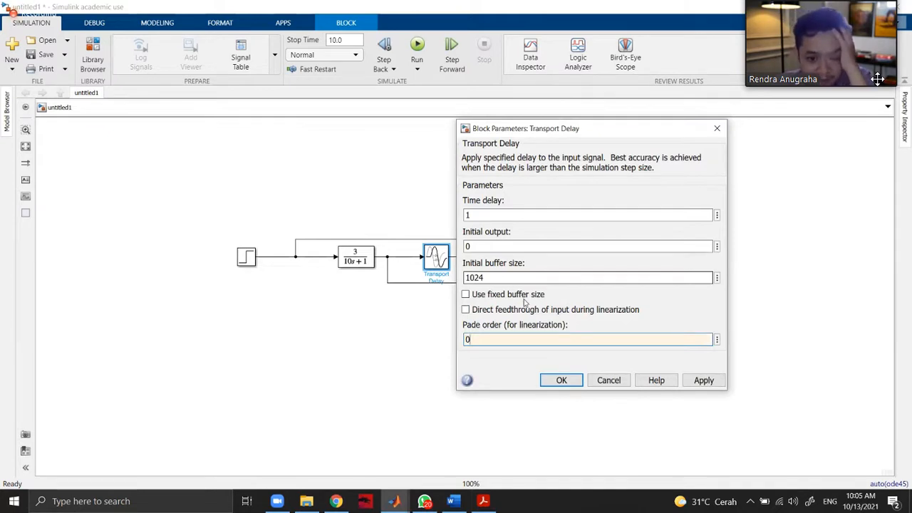
left_click(696, 381)
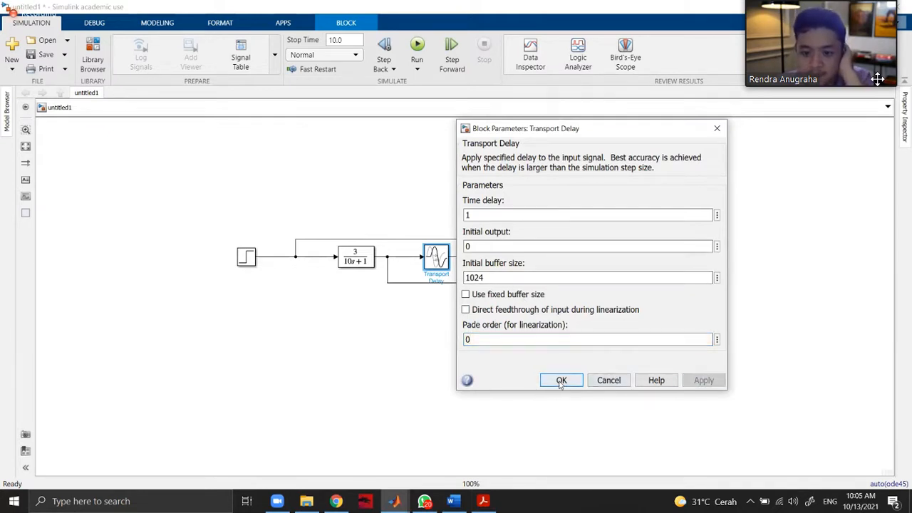
left_click(605, 383)
Compare the step input, undelayed response and delayed response in the Scope, and close its window.
double_click(545, 269)
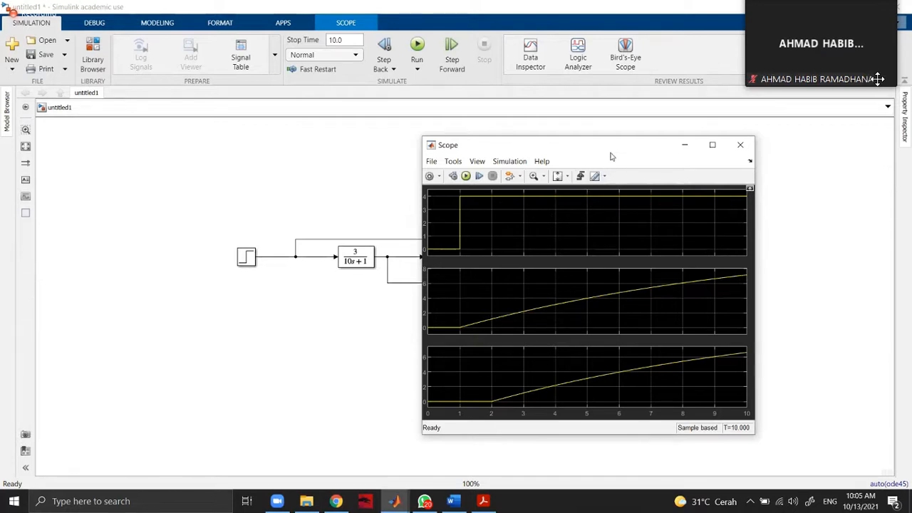
left_click_drag(610, 148, 373, 168)
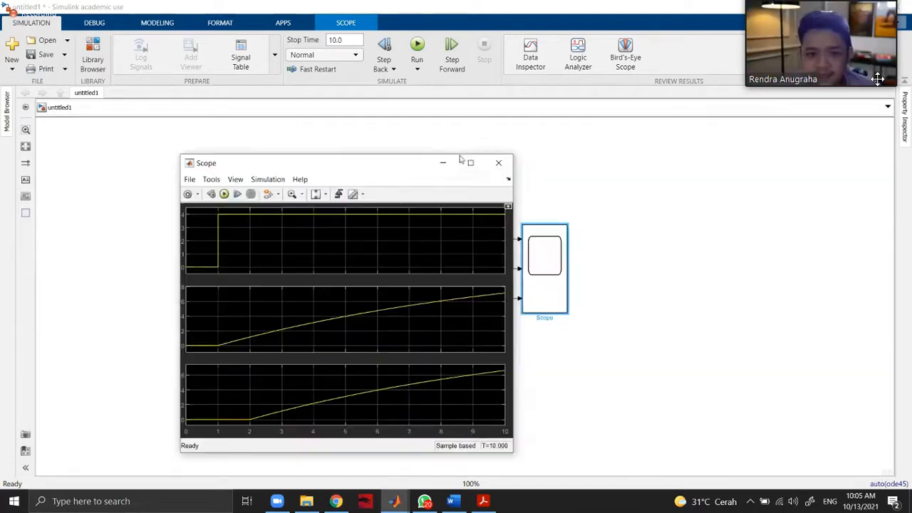
left_click(495, 166)
left_click(682, 194)
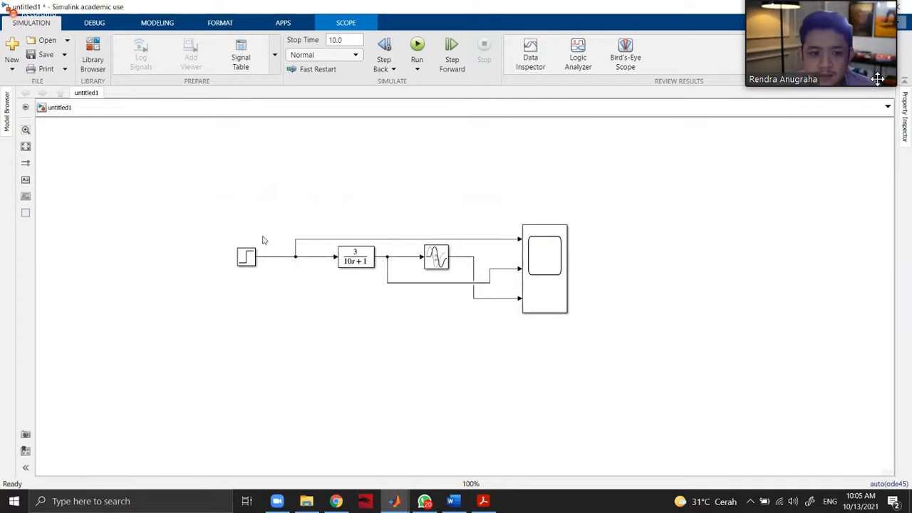
Browse the Sources blocks in the Simulink Library Browser, looking at the Step and Constant blocks.
left_click(253, 261)
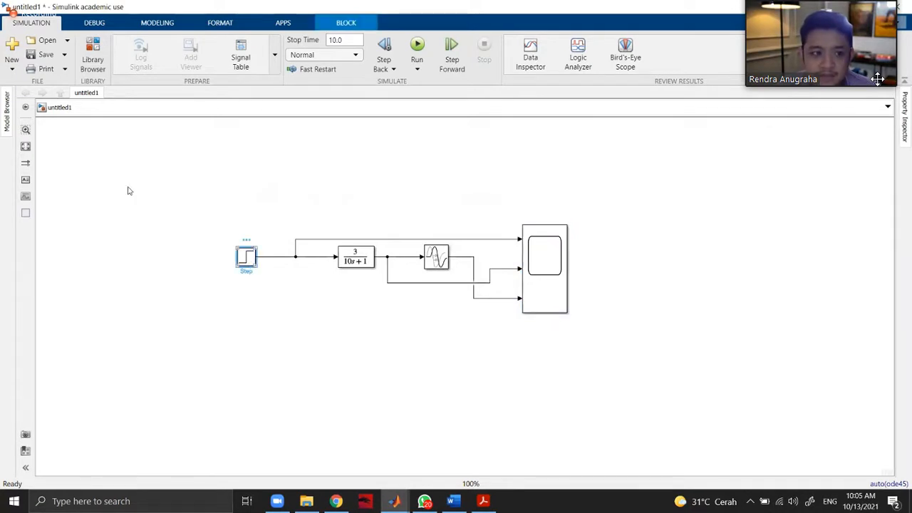
left_click(95, 63)
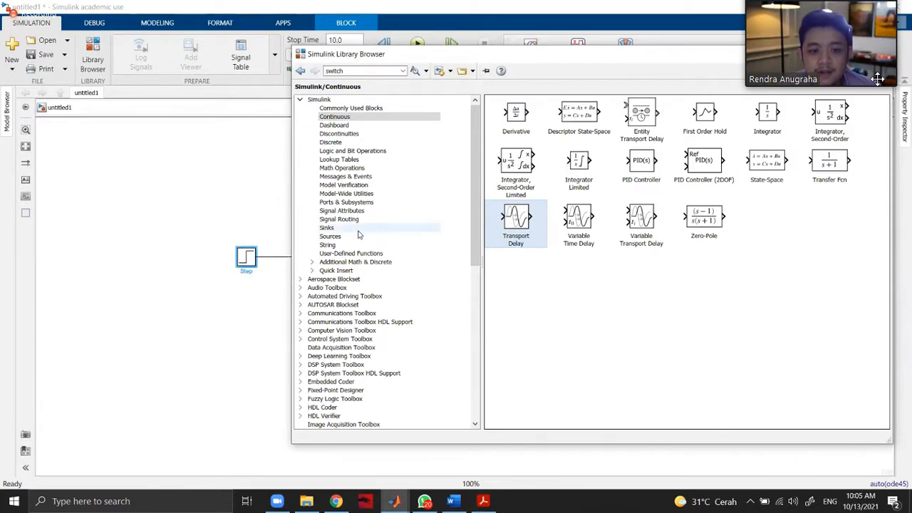
left_click(358, 228)
left_click(360, 236)
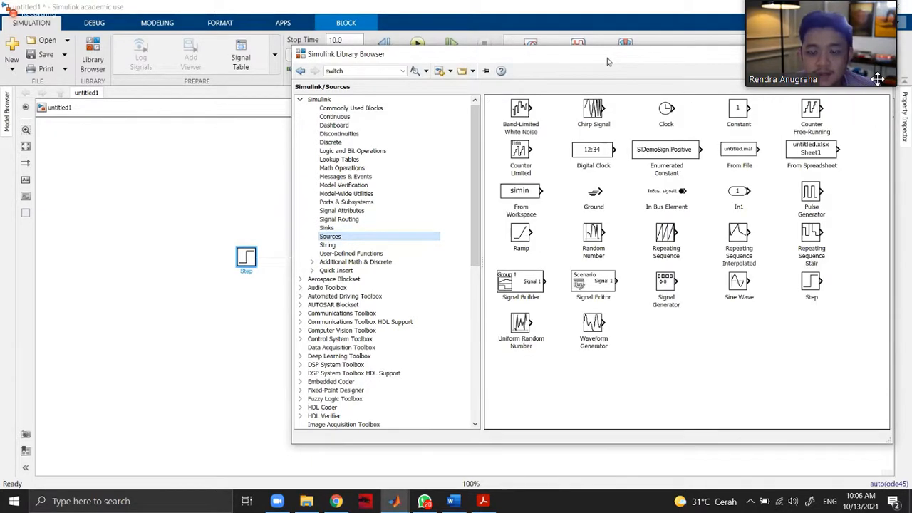
left_click_drag(607, 58, 397, 61)
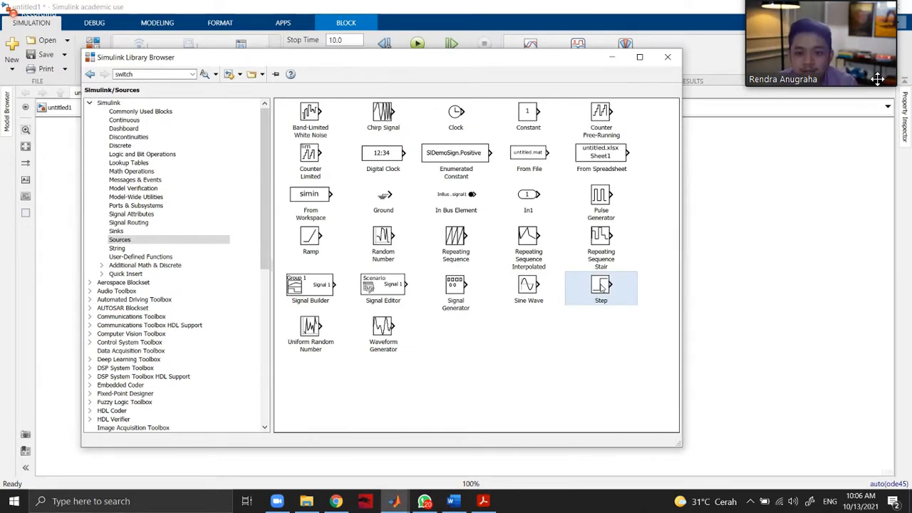
left_click(534, 119)
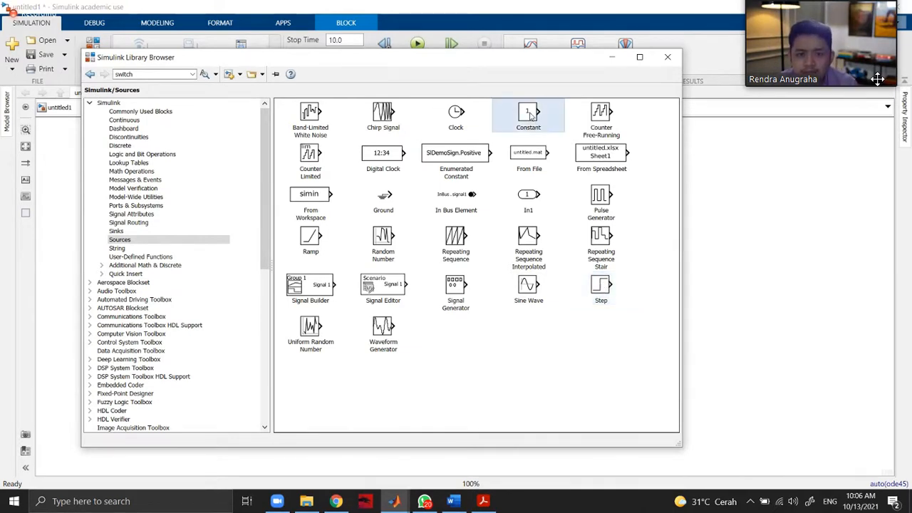
left_click(670, 59)
Open the Scope and set the Step line's color to red in its first display.
left_click(555, 272)
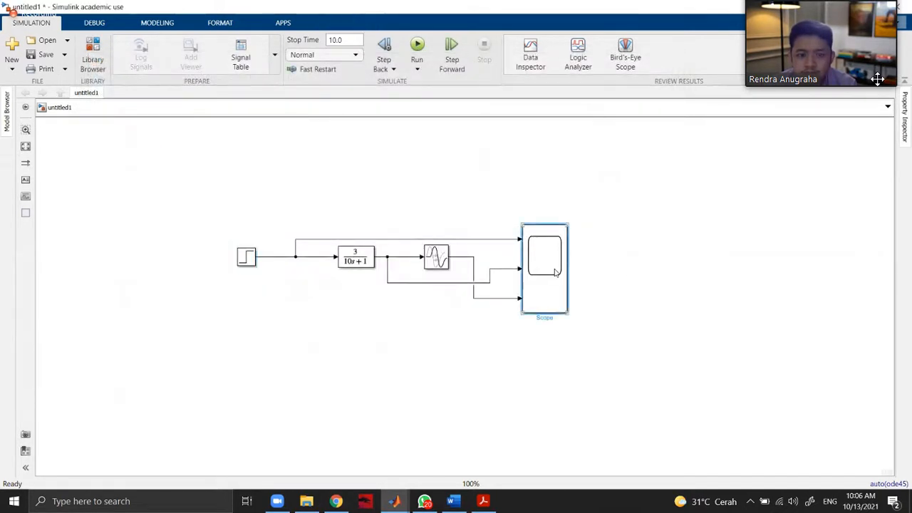
double_click(555, 272)
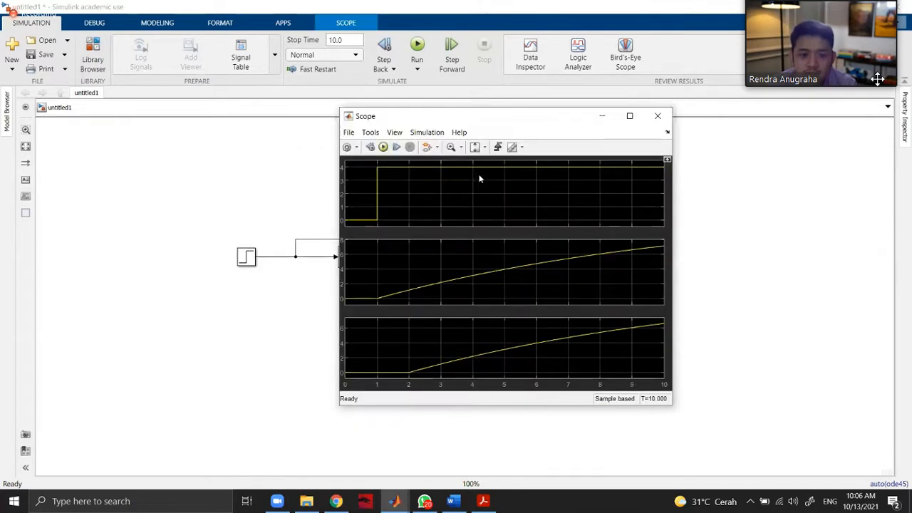
left_click(424, 133)
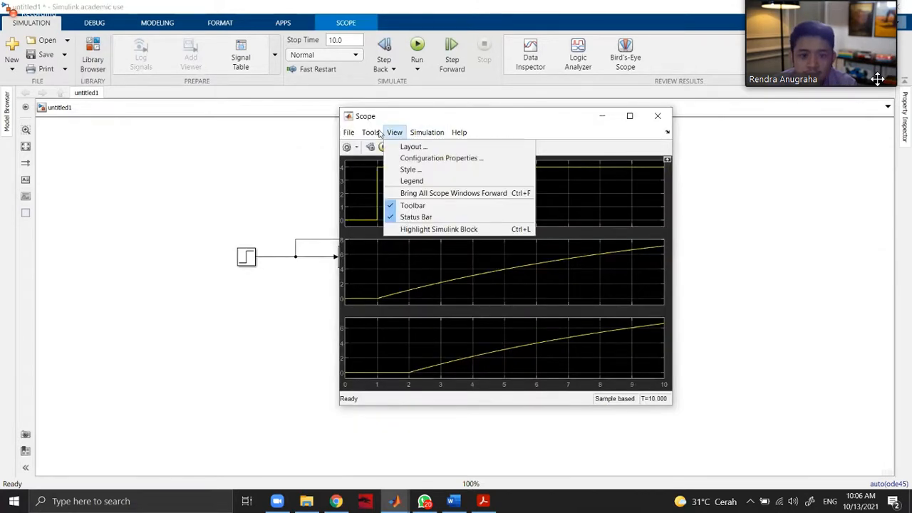
mouse_move(388, 134)
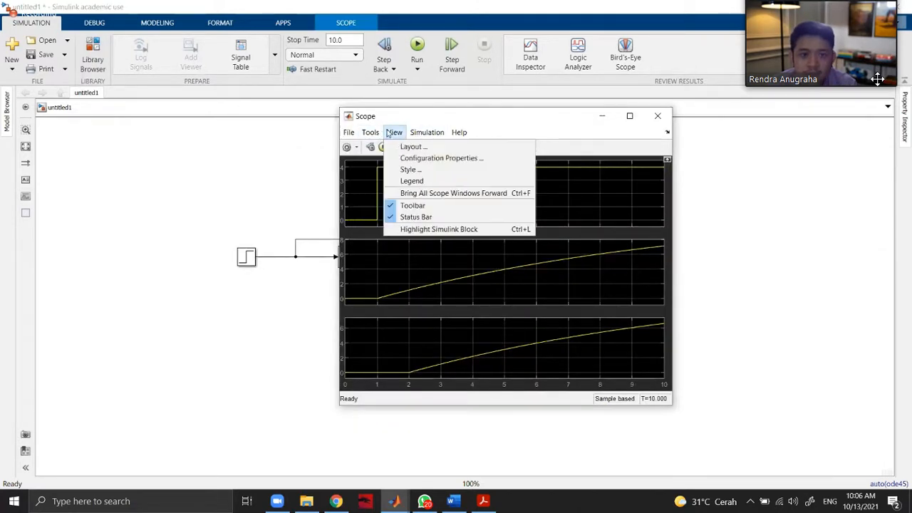
left_click(420, 171)
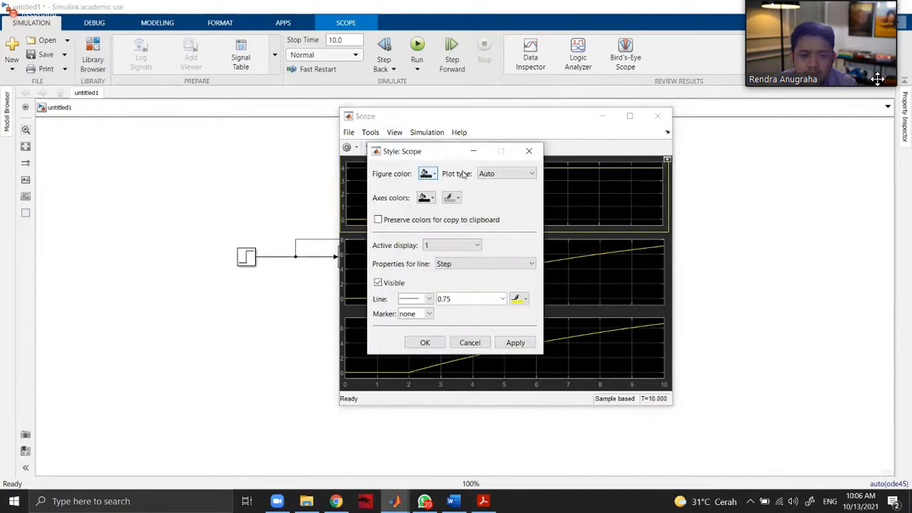
left_click(518, 298)
left_click(517, 326)
left_click(515, 343)
left_click(425, 343)
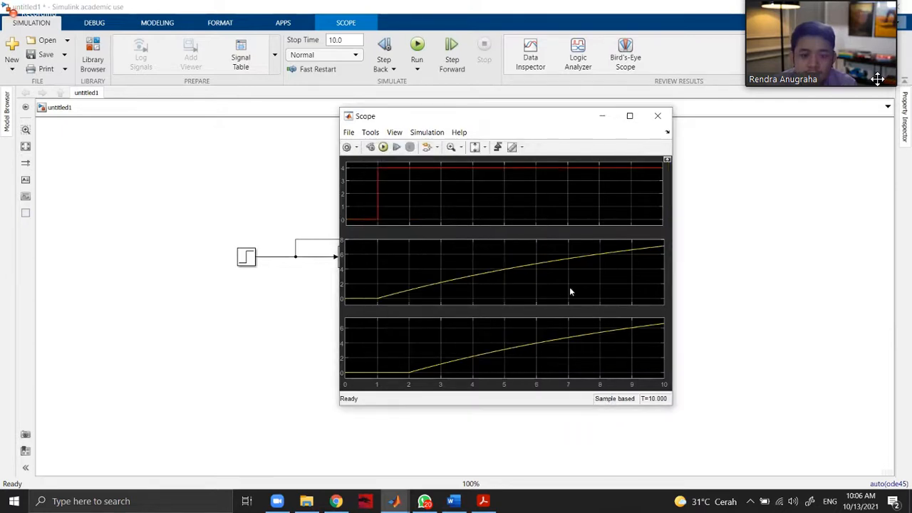
Show the legend on the Scope's three displays.
left_click(394, 132)
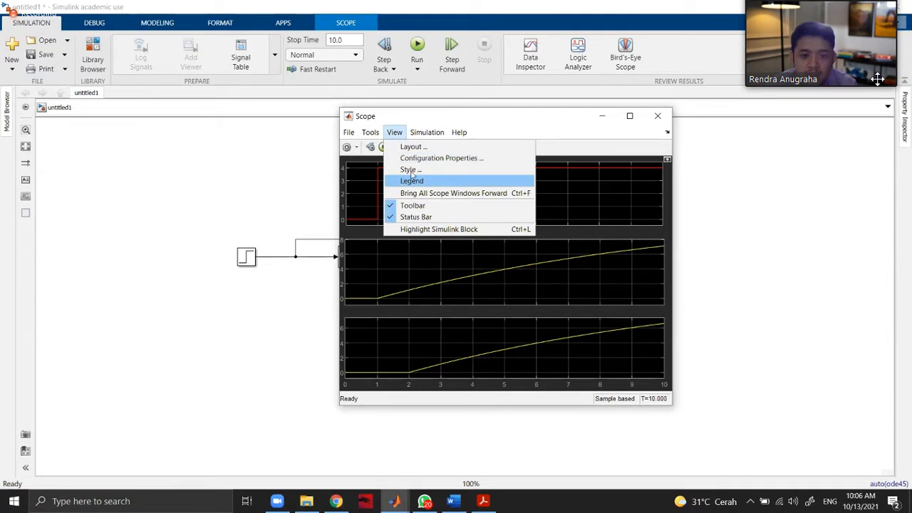
left_click(420, 180)
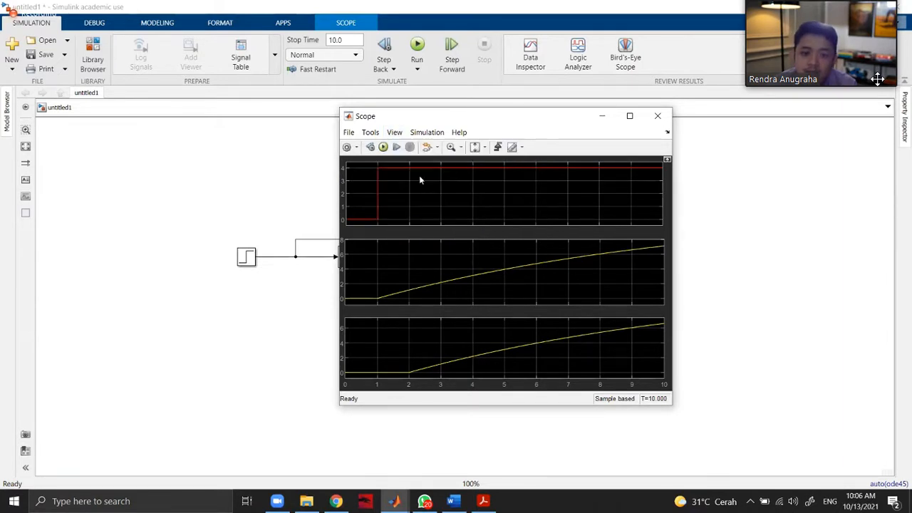
left_click(395, 133)
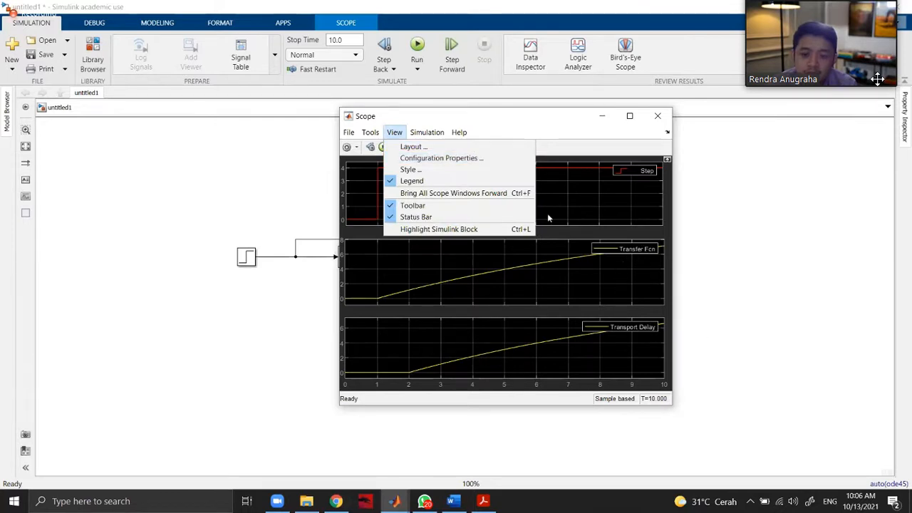
left_click(621, 189)
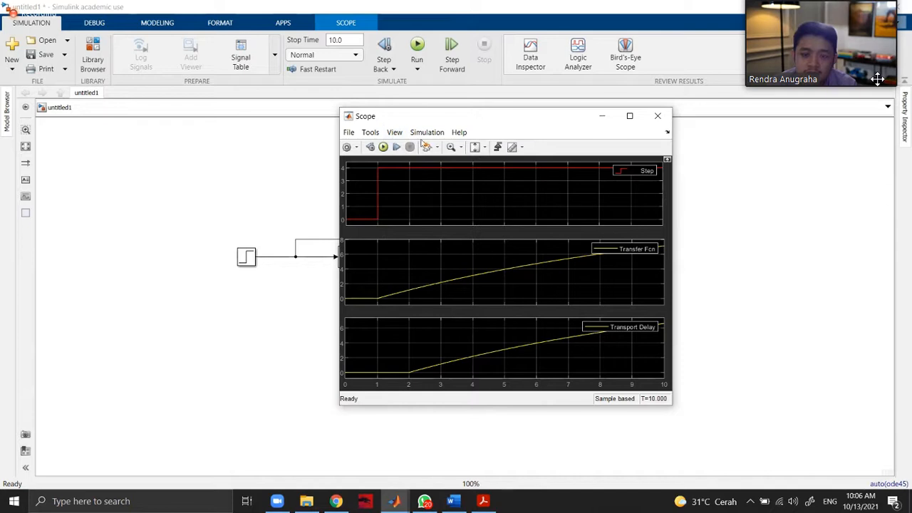
Look through the Scope's simulation, tool and view options, including its configuration properties and style settings.
left_click(395, 134)
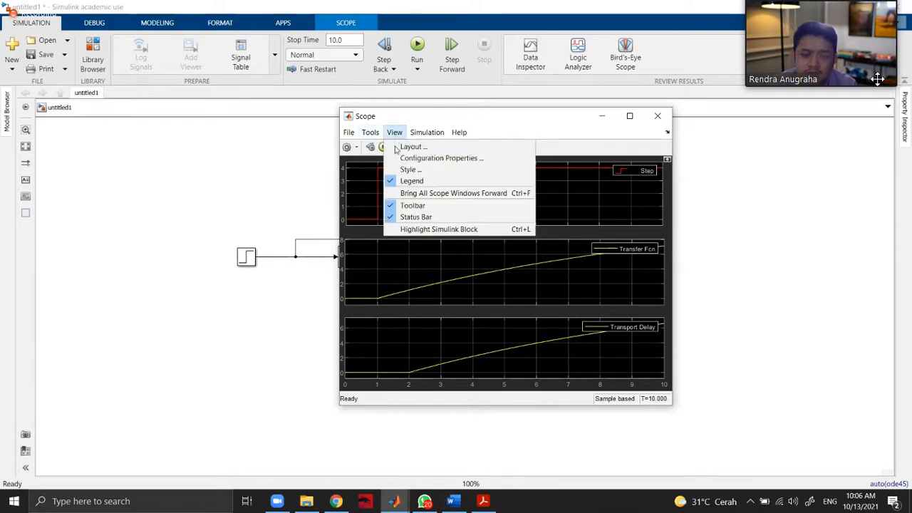
mouse_move(429, 135)
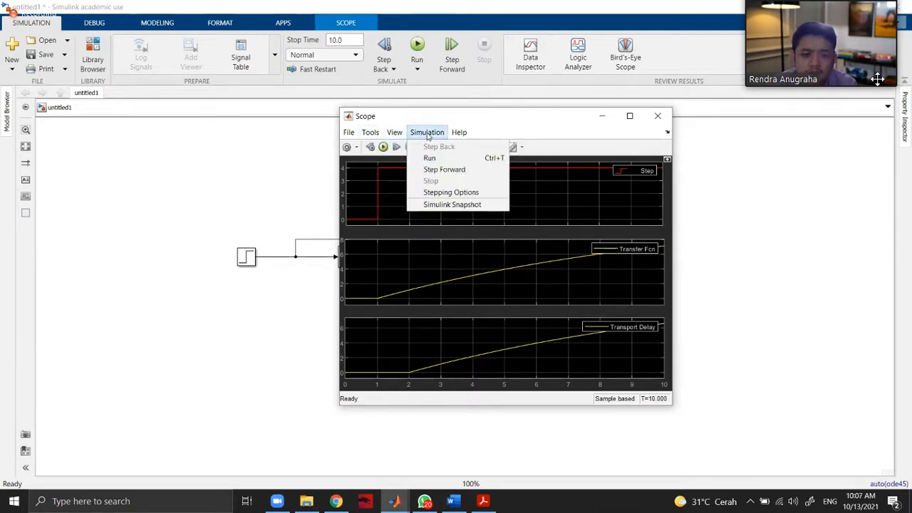
mouse_move(368, 136)
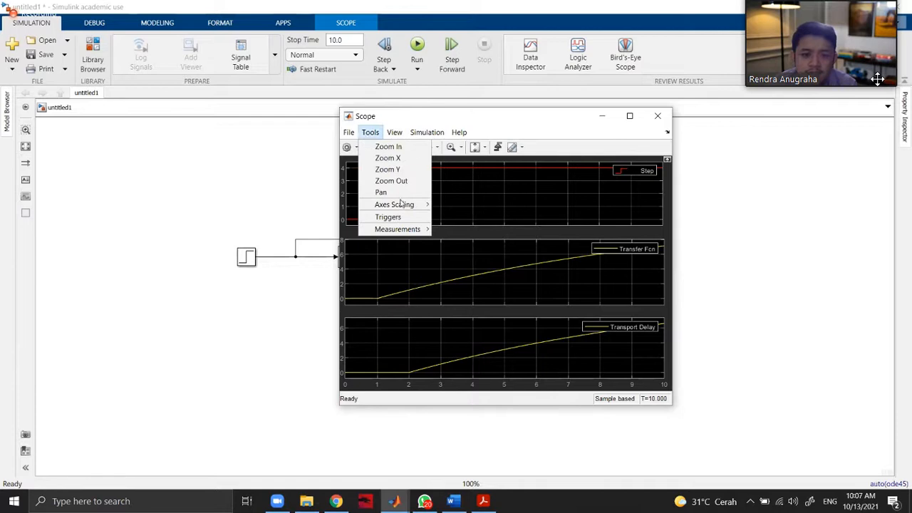
mouse_move(401, 203)
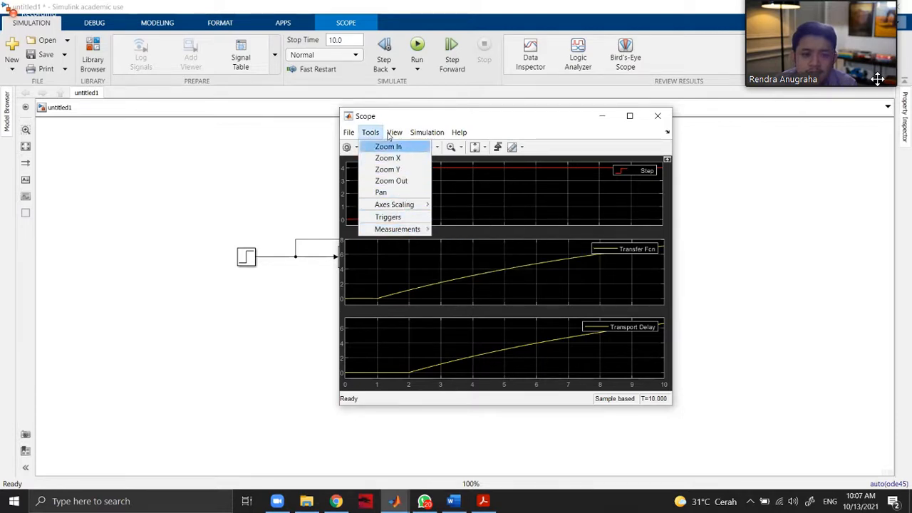
key("Right")
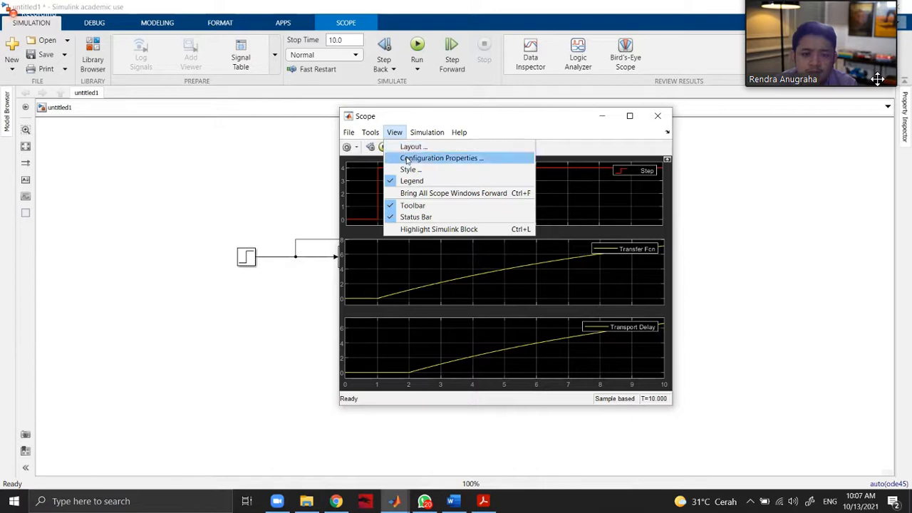
left_click(406, 158)
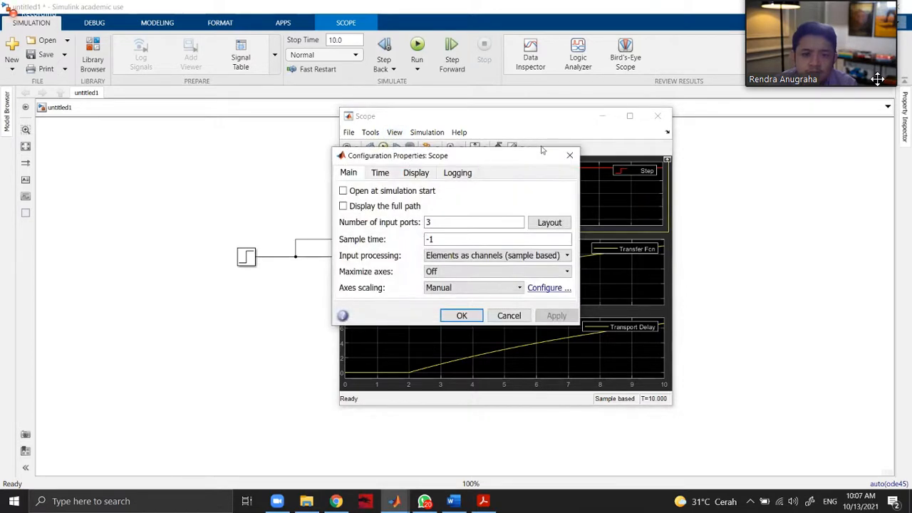
left_click(569, 155)
left_click(400, 134)
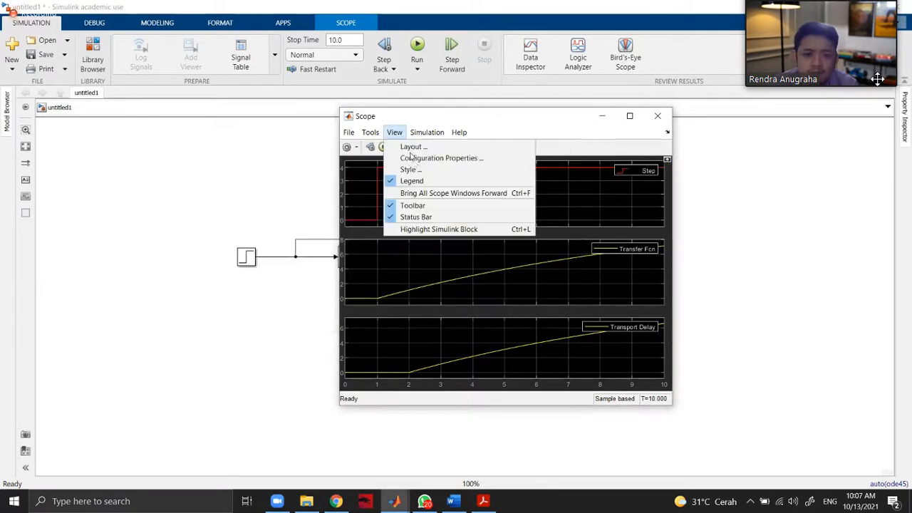
left_click(418, 170)
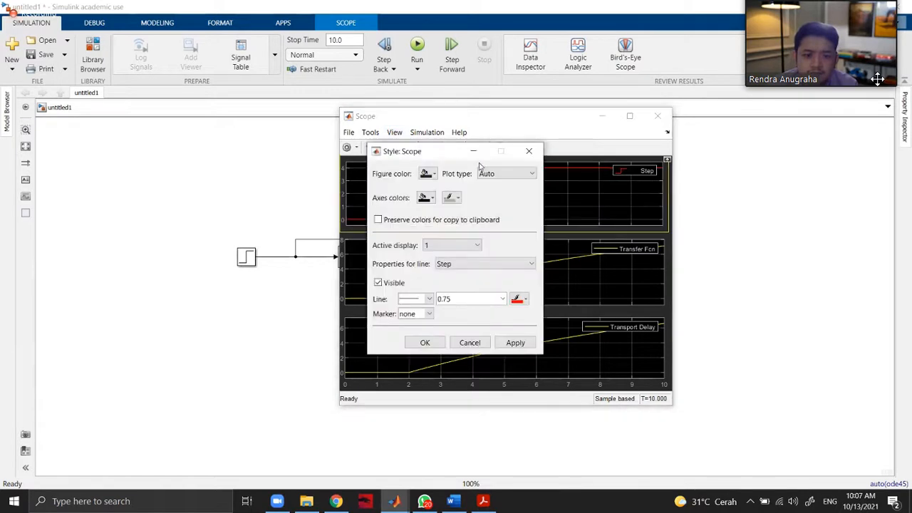
left_click(529, 151)
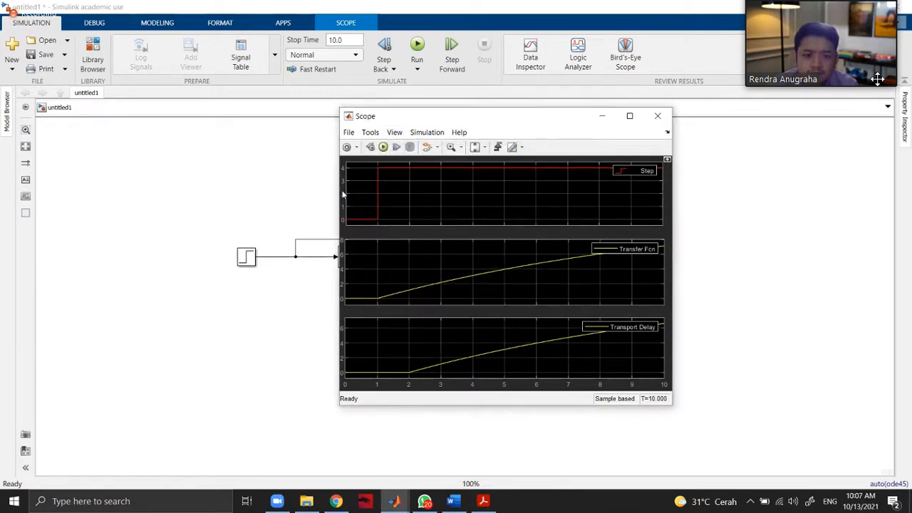
Review the Step display's style settings beside the Scope plots, and close the Scope.
right_click(343, 194)
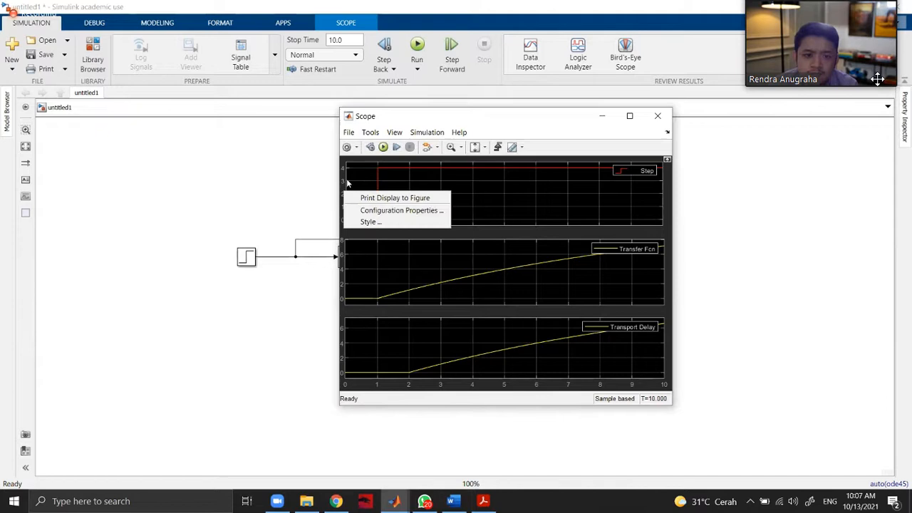
left_click(372, 222)
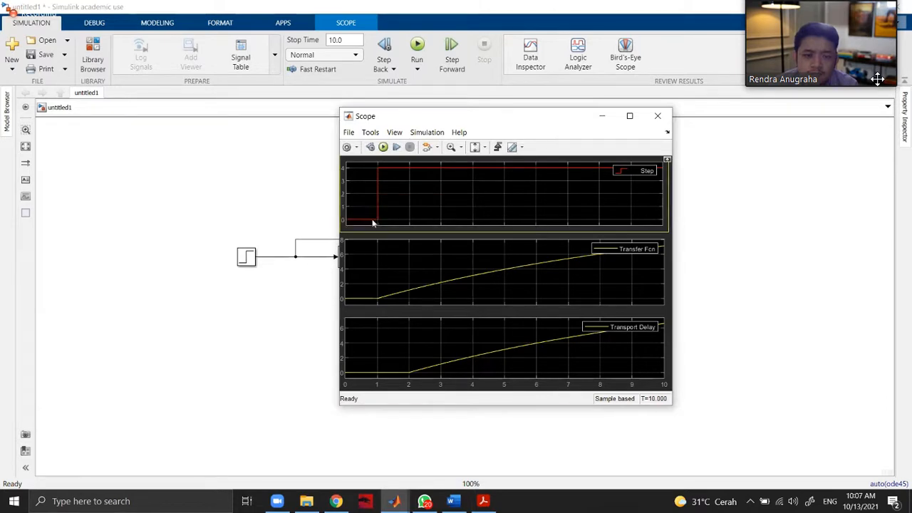
left_click(435, 222)
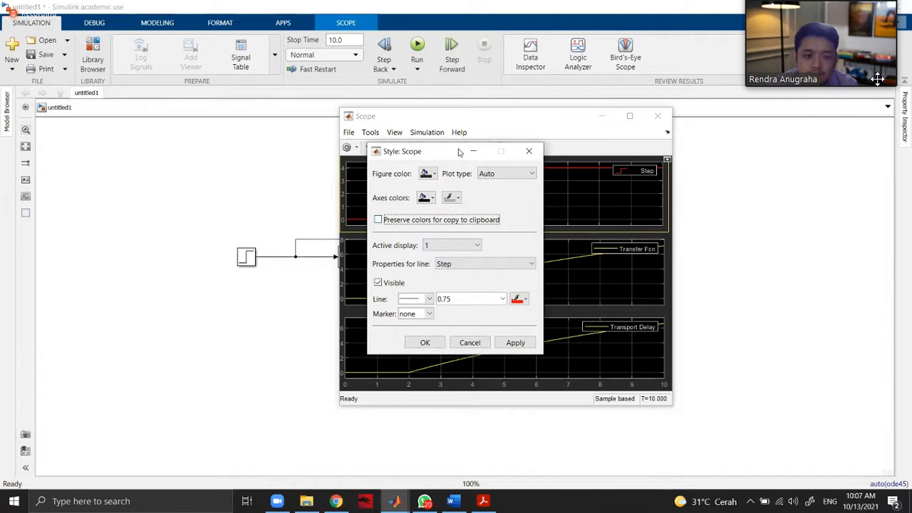
left_click_drag(404, 151, 649, 136)
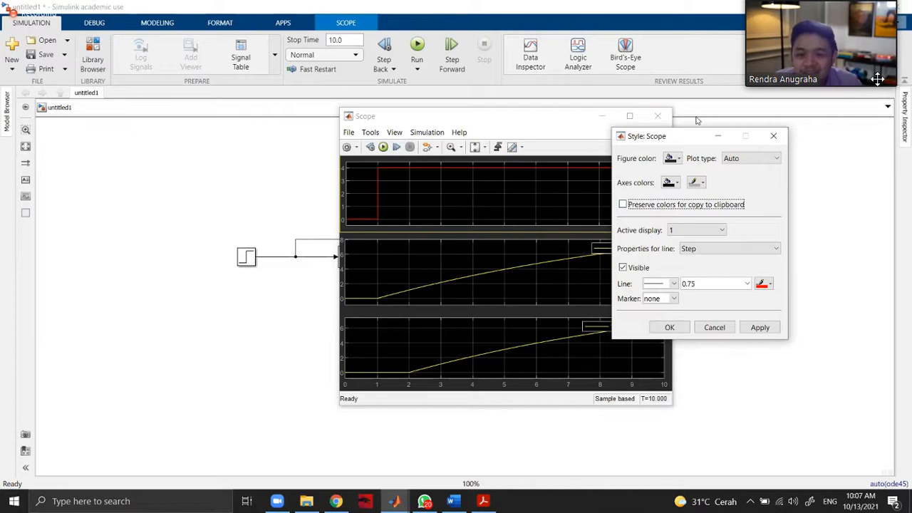
left_click_drag(684, 138, 235, 161)
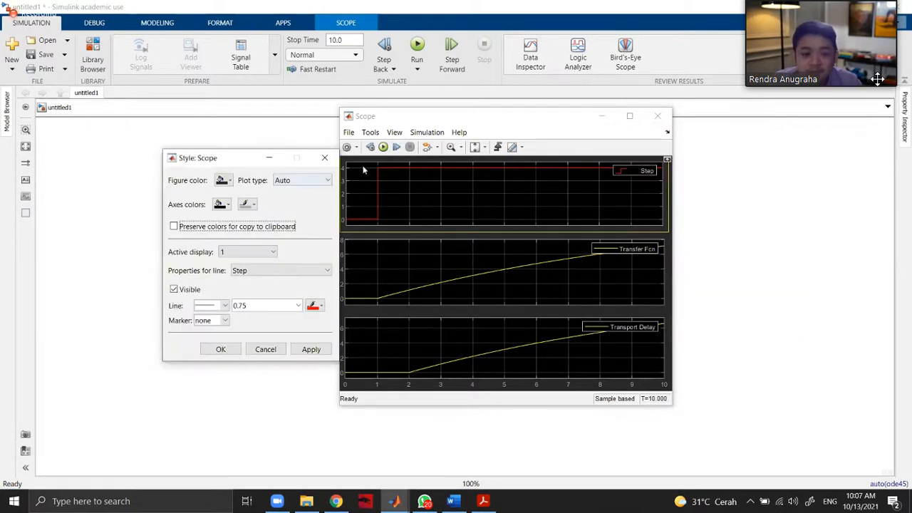
left_click_drag(246, 158, 272, 144)
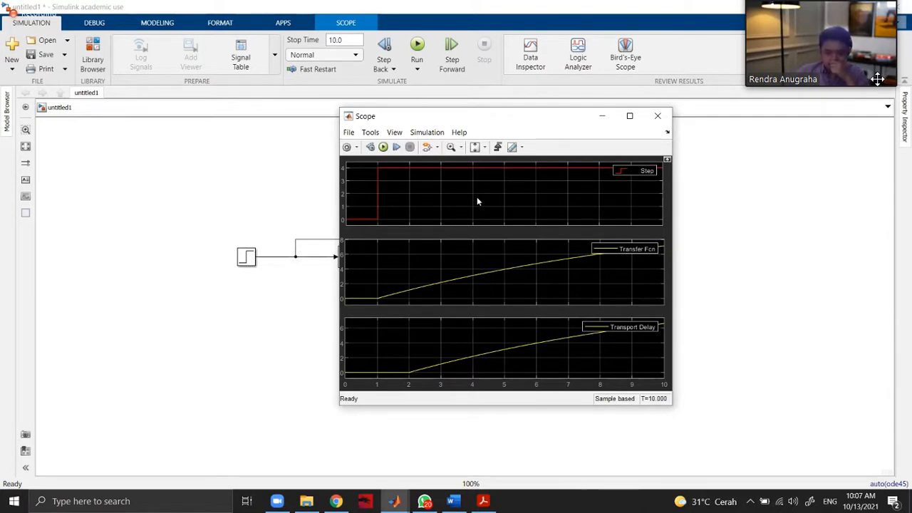
left_click(657, 116)
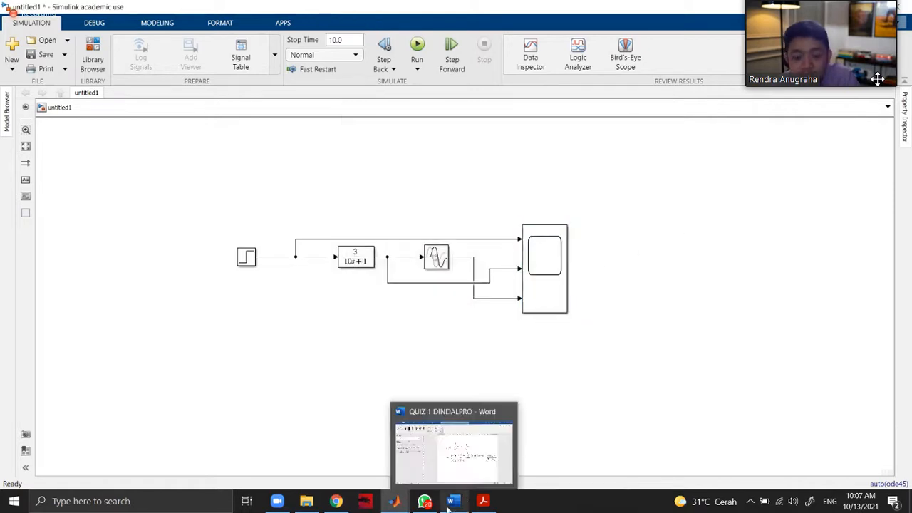
Switch to Chrome and return from the Tugas 5 assignment to the Dinamika dan Pengendalian Proses course page.
mouse_move(343, 504)
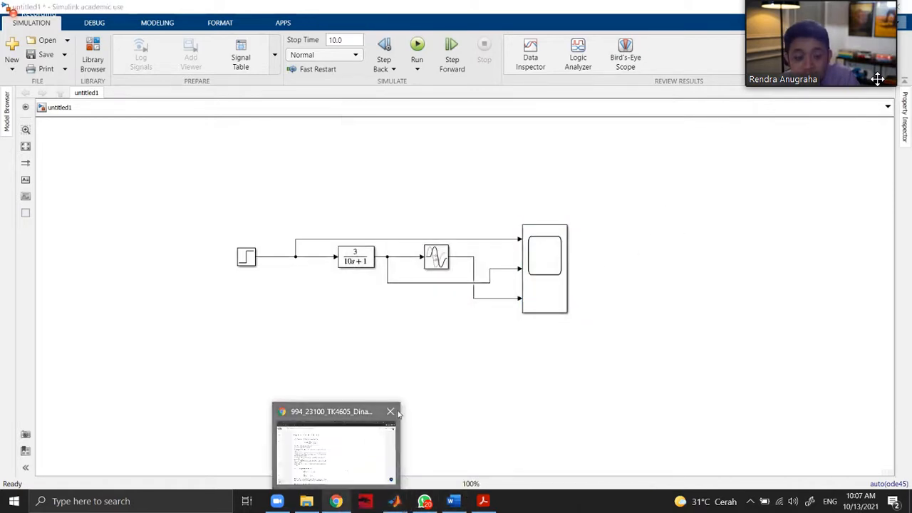
left_click(344, 468)
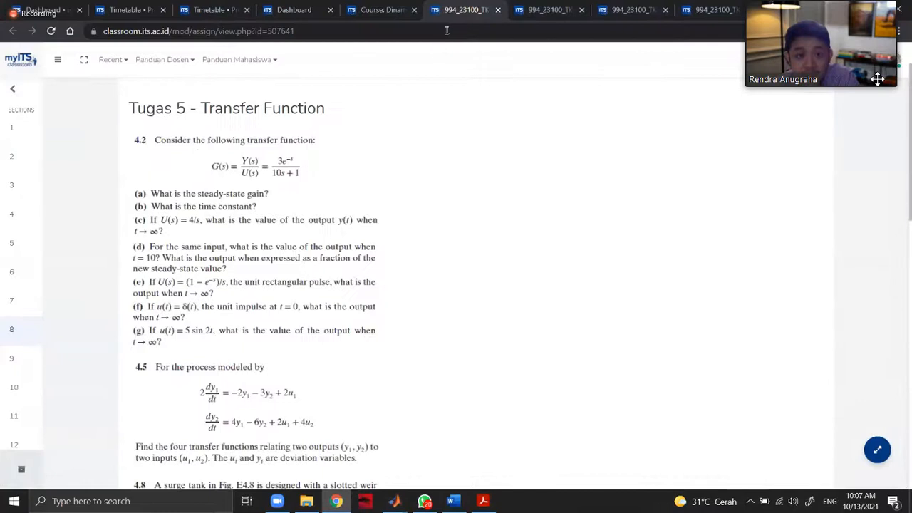
key("ctrl+shift+Tab")
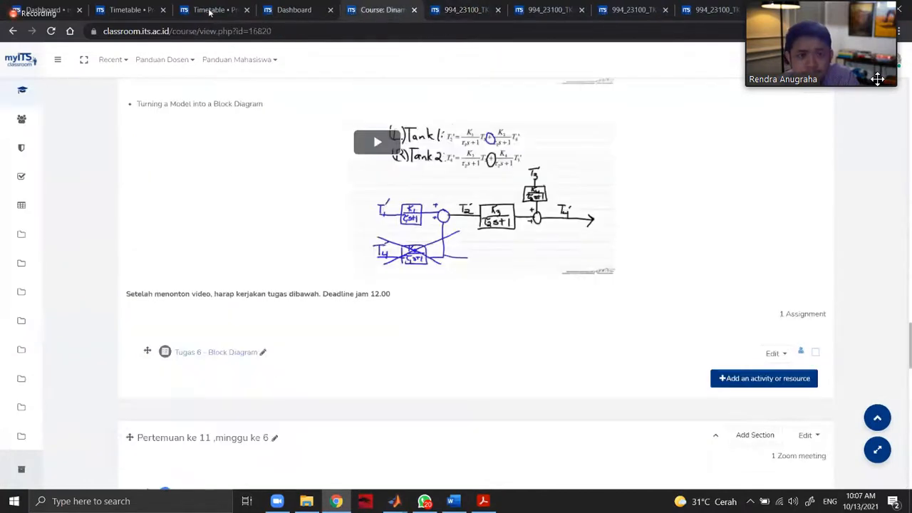
left_click(321, 10)
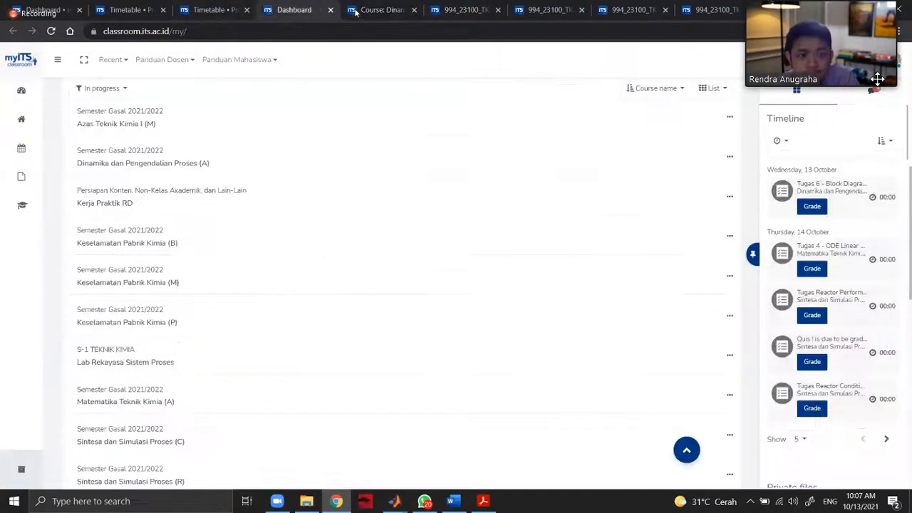
left_click(363, 10)
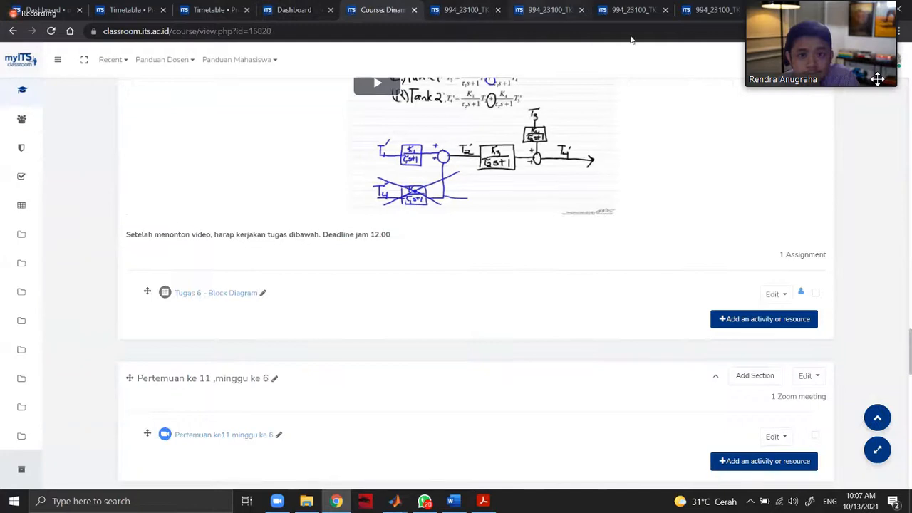
Close the open assignment tabs that follow the course page in Chrome.
left_click(498, 10)
left_click(498, 10)
left_click(498, 10)
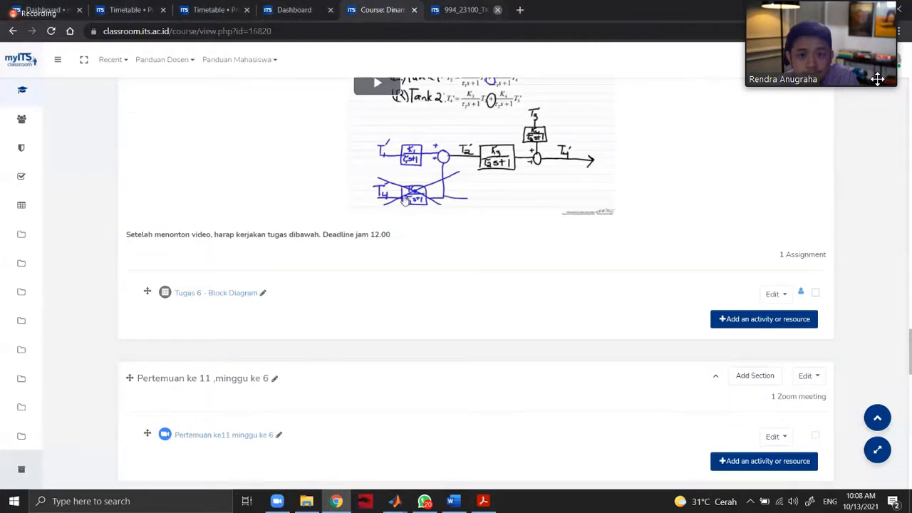
left_click(498, 10)
Open the Tugas 7 - BAB 6 dan BAB 7 assignment in its own tab and read problems 6.2, 6.9 and 6.14.
scroll(372, 324, "down", 7)
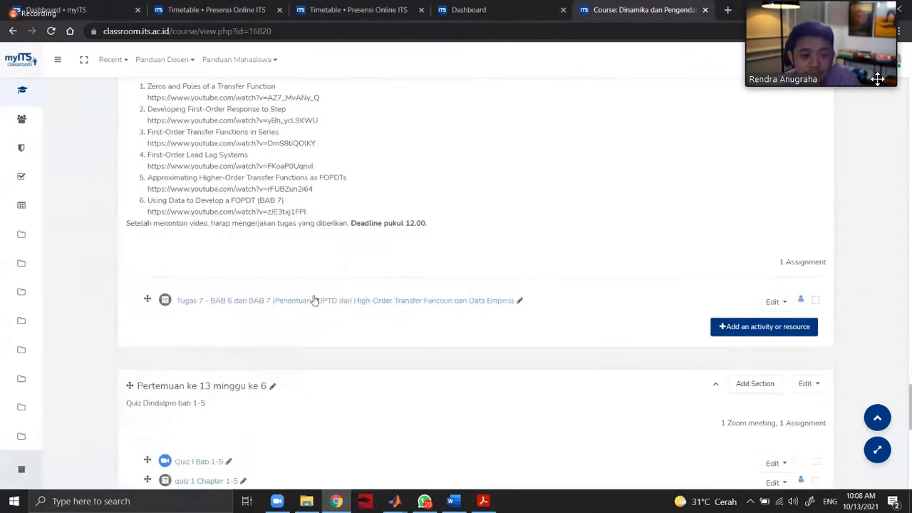
left_click(672, 5)
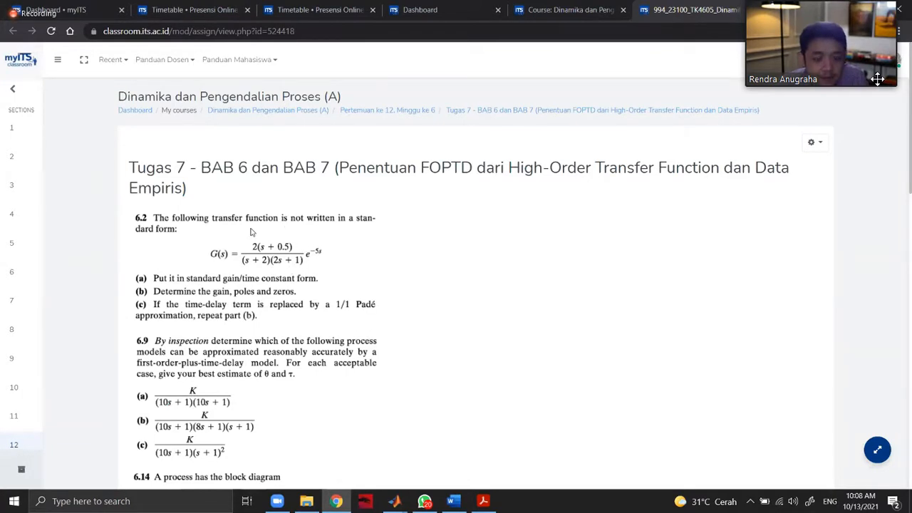
scroll(296, 244, "down", 1)
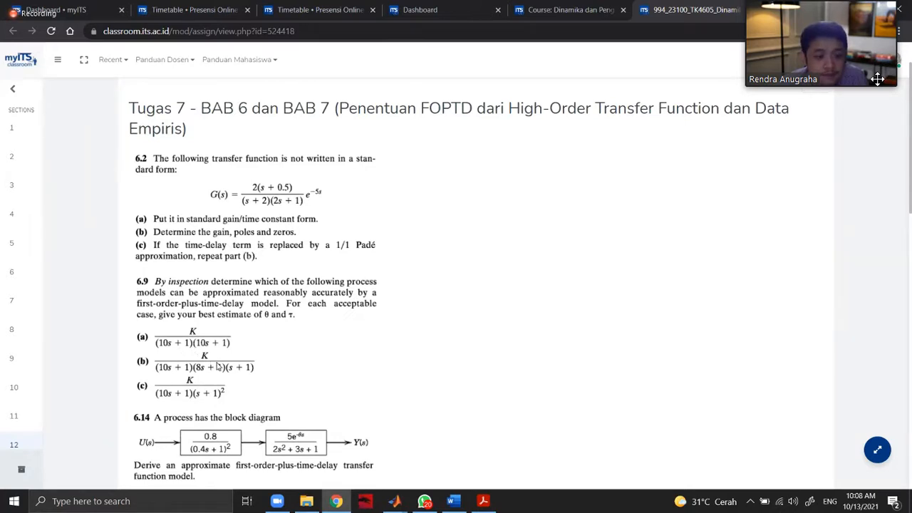
Look over problems 6.14 and 7.2 of Tugas 7, and open the assignment's full submissions list in its own tab.
scroll(192, 318, "down", 3)
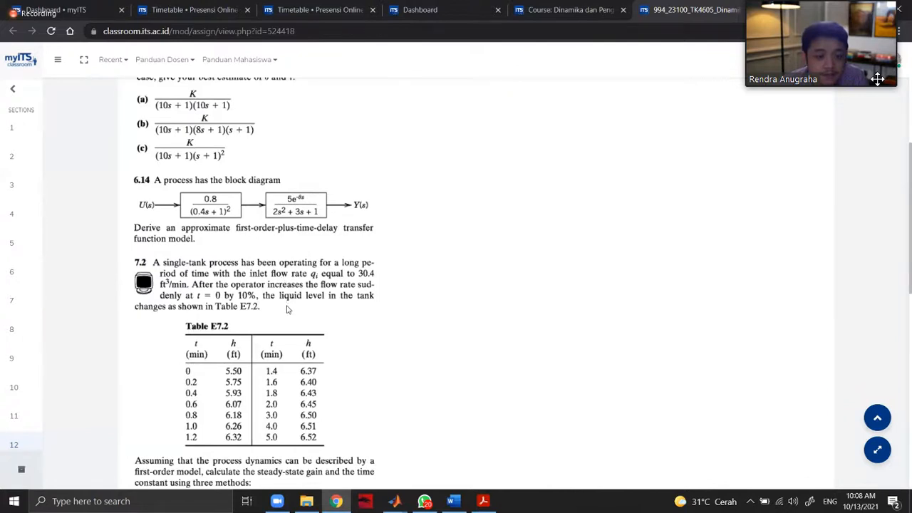
scroll(399, 327, "down", 8)
scroll(337, 326, "up", 9)
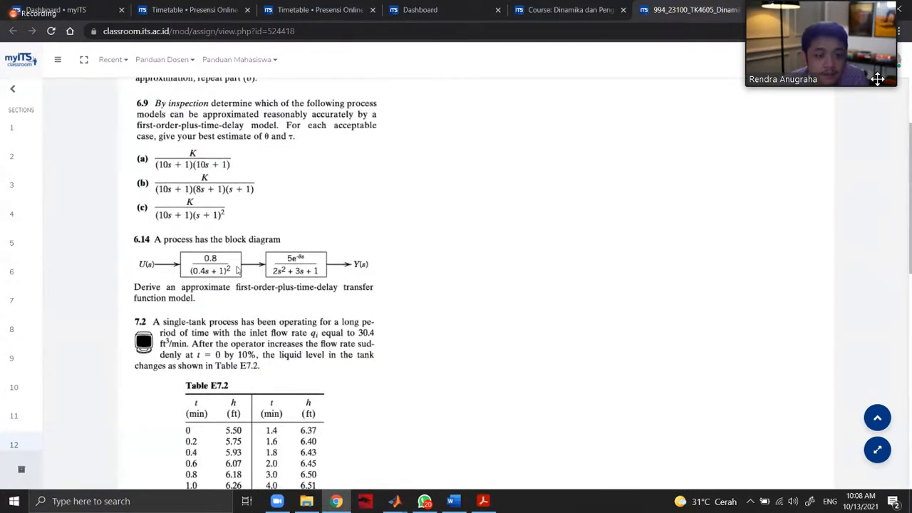
scroll(351, 335, "down", 10)
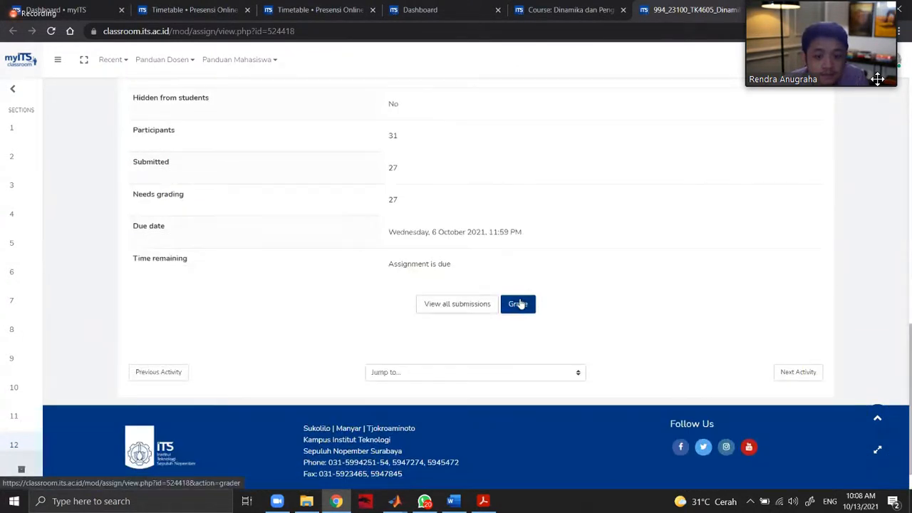
left_click(482, 308)
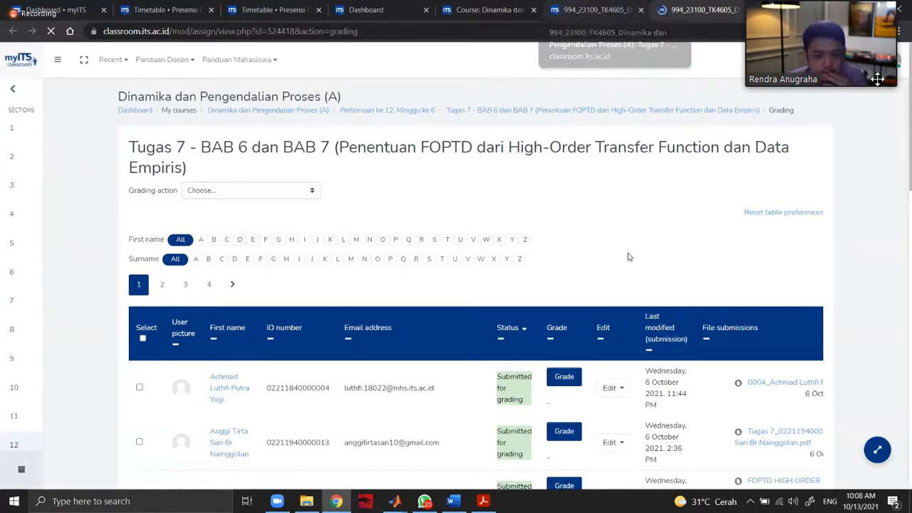
Open the grading page for the student submission last modified on 6 October 2021 at 8:23 PM.
scroll(613, 258, "down", 4)
scroll(583, 300, "down", 3)
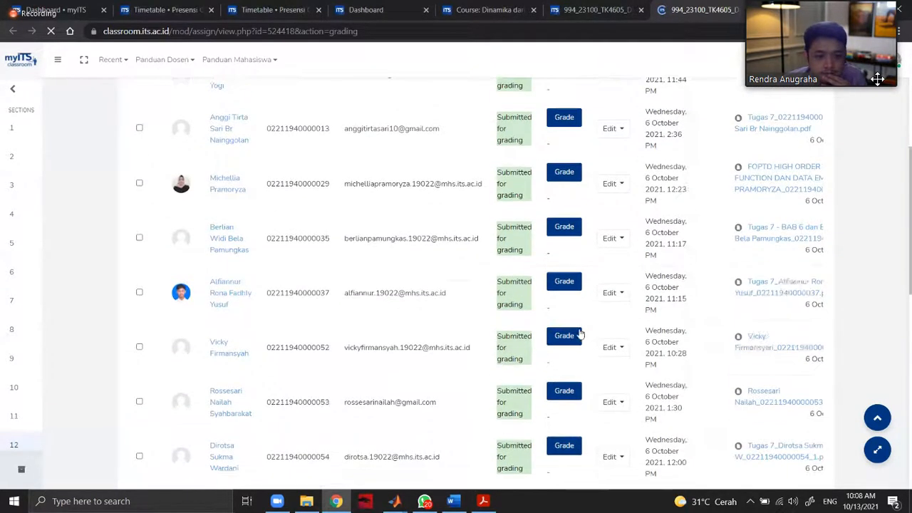
left_click(564, 339)
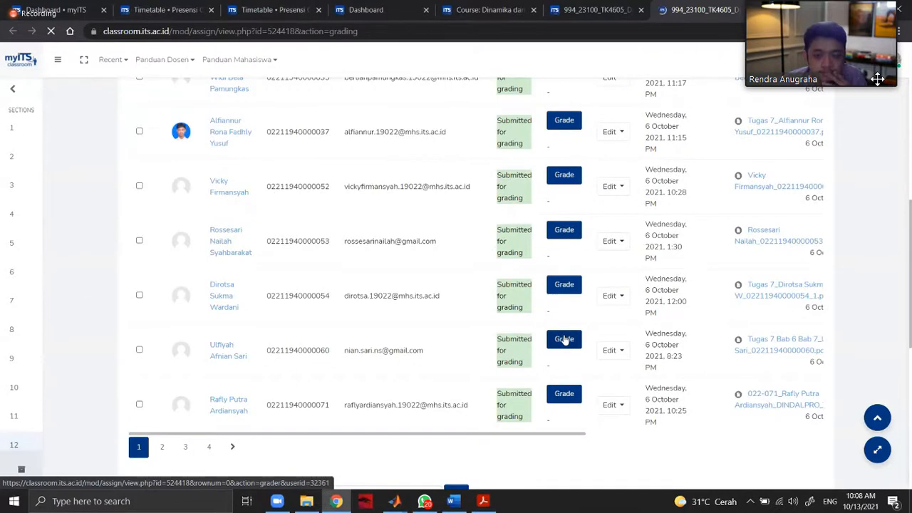
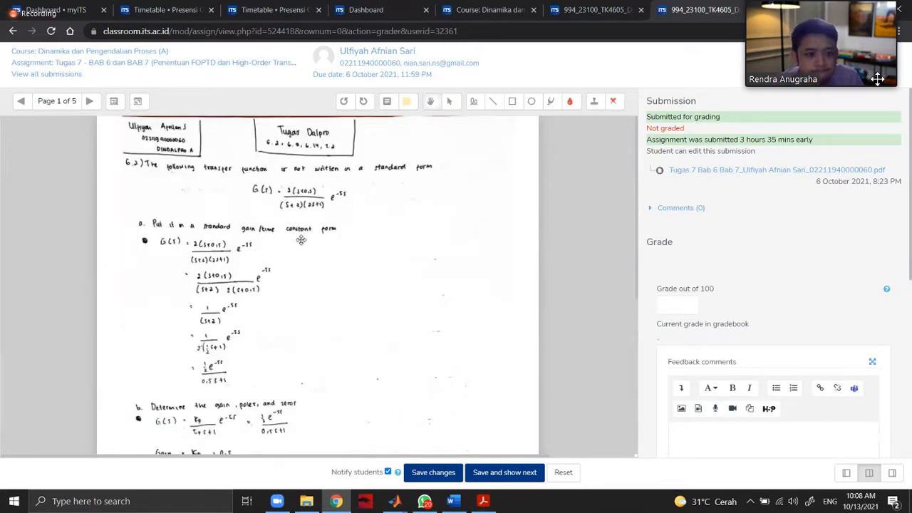
Examine the student's handwritten solution to problem 6.9 on page 2 of the submission, including its time-delay approximations.
left_click(91, 101)
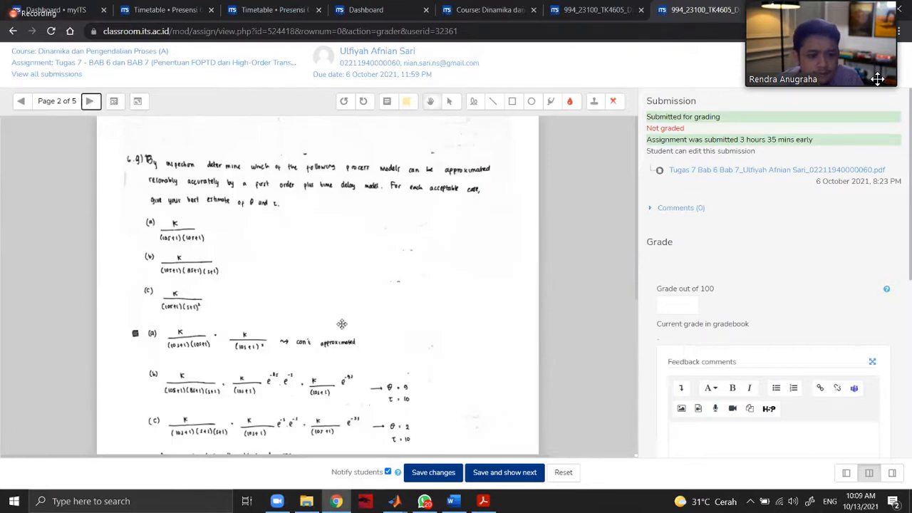
scroll(375, 332, "down", 1)
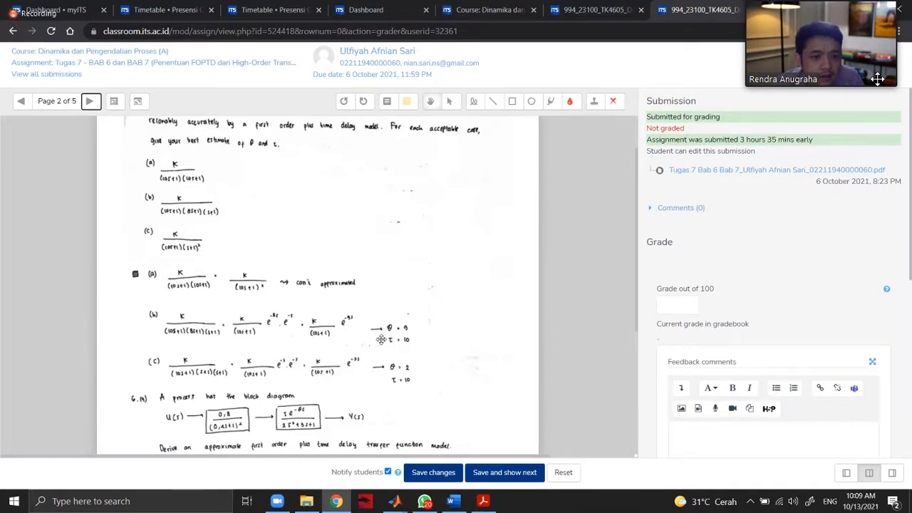
scroll(381, 339, "up", 1)
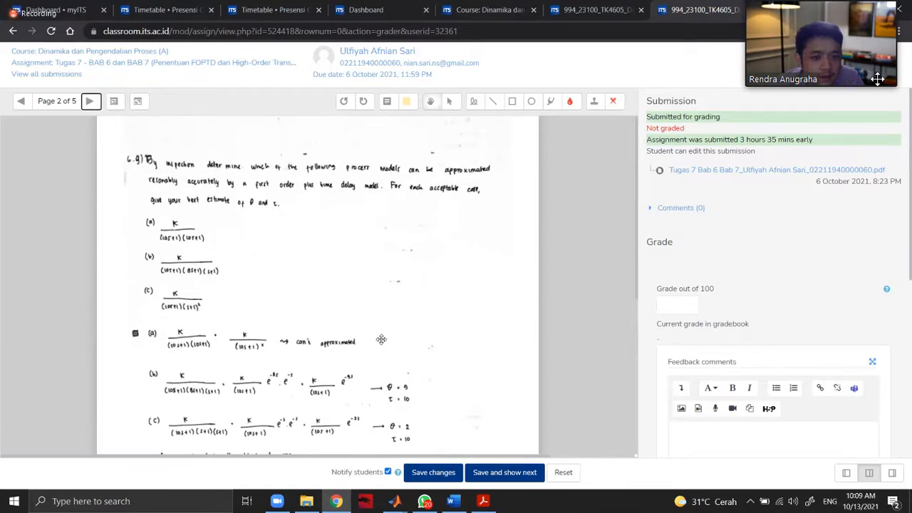
scroll(381, 339, "down", 1)
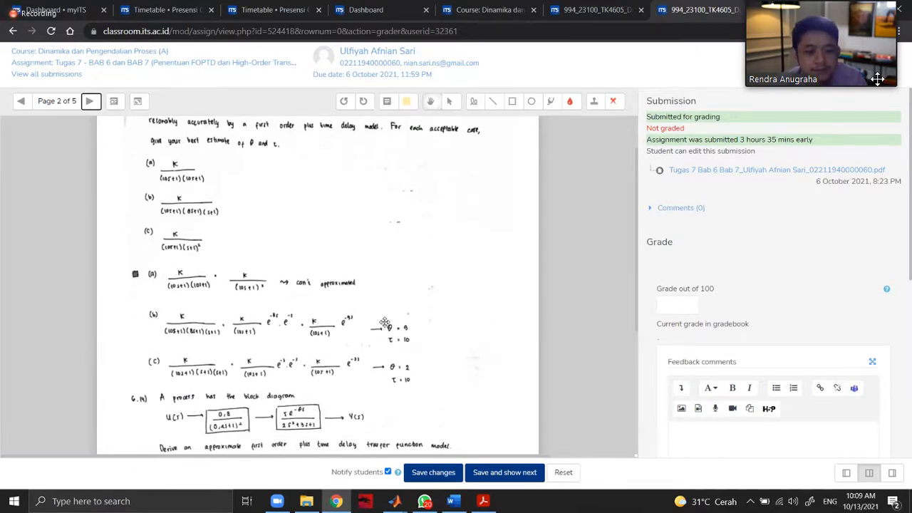
key("ctrl+plus")
scroll(384, 322, "down", 1)
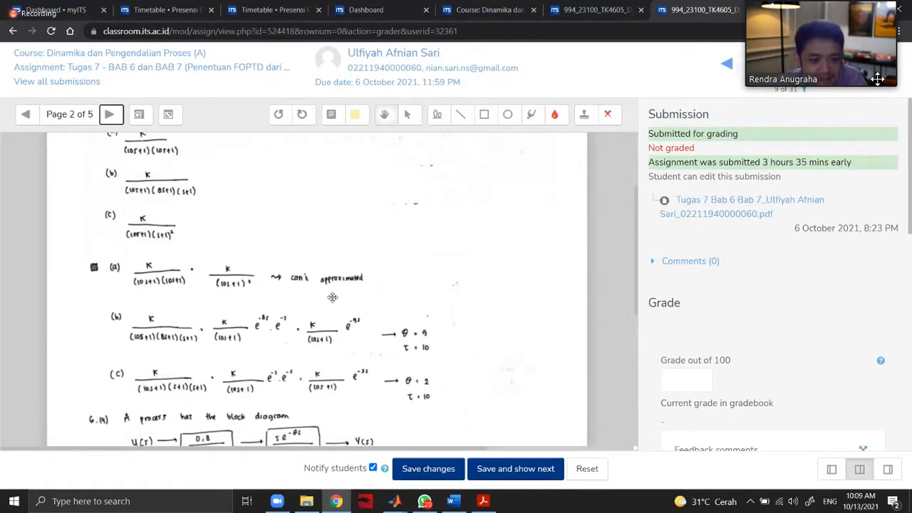
scroll(274, 297, "up", 1)
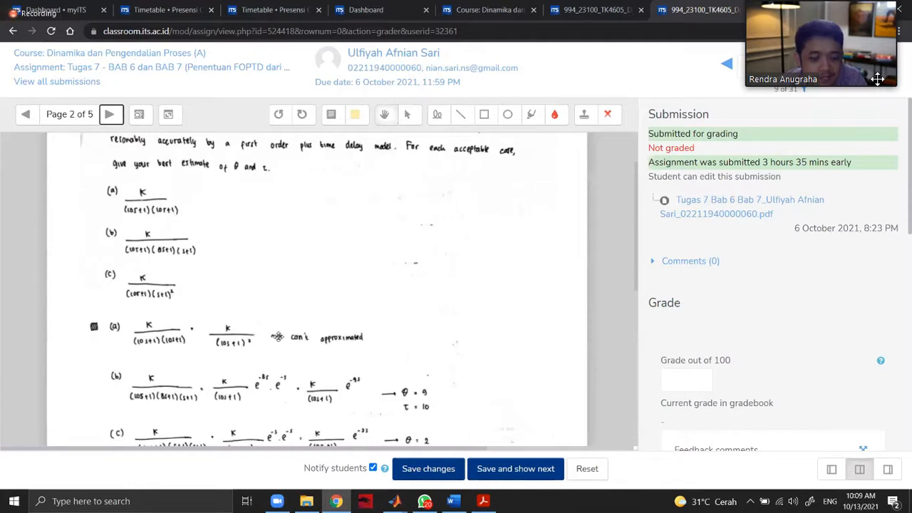
scroll(371, 347, "down", 1)
scroll(359, 377, "up", 1)
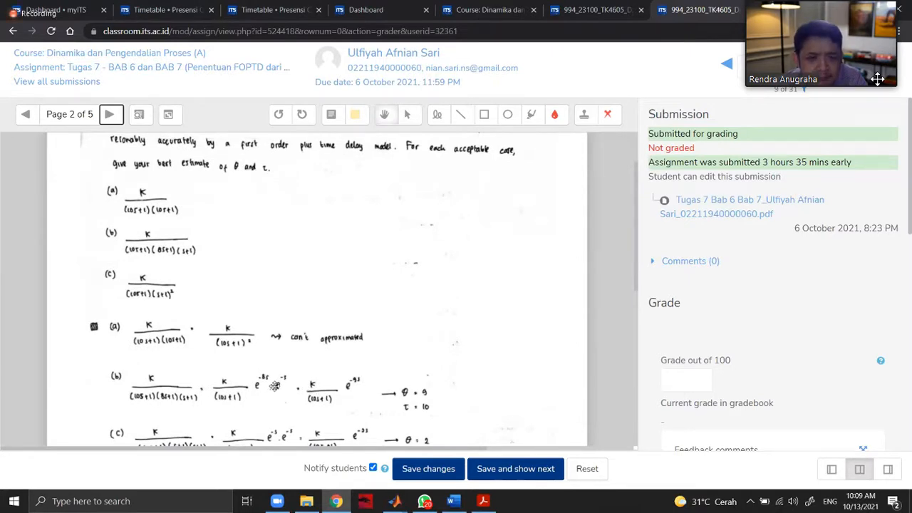
Switch to the Process Dynamics and Control PDF in Acrobat and examine the Example 6.4 transfer function in Eq. 6-59.
left_click(483, 501)
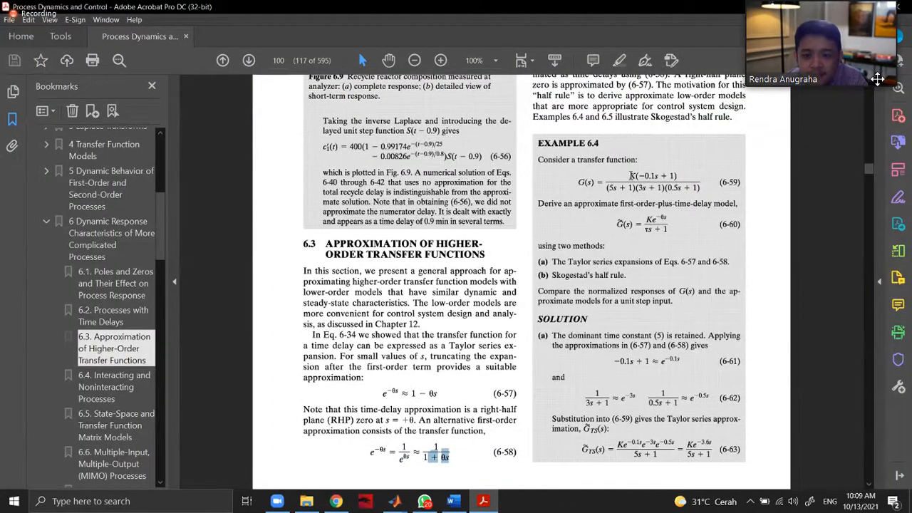
left_click(632, 176)
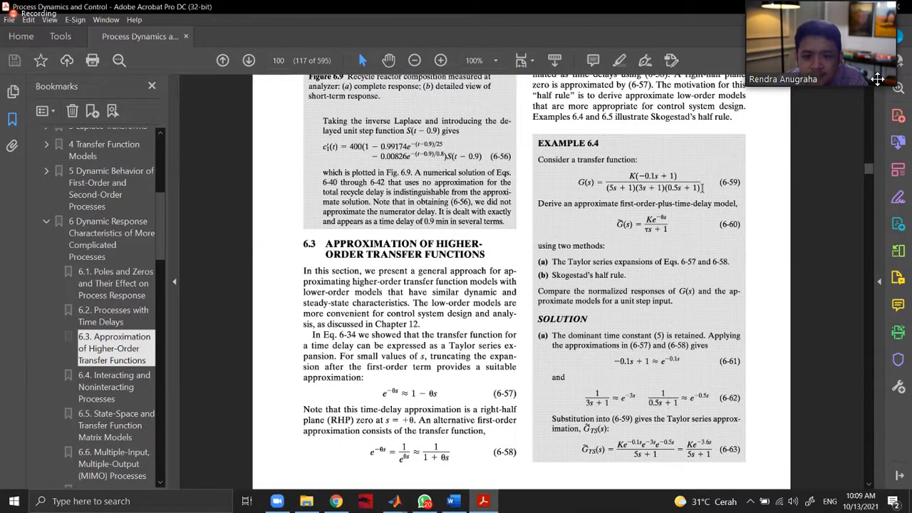
left_click_drag(703, 187, 581, 177)
left_click(624, 174)
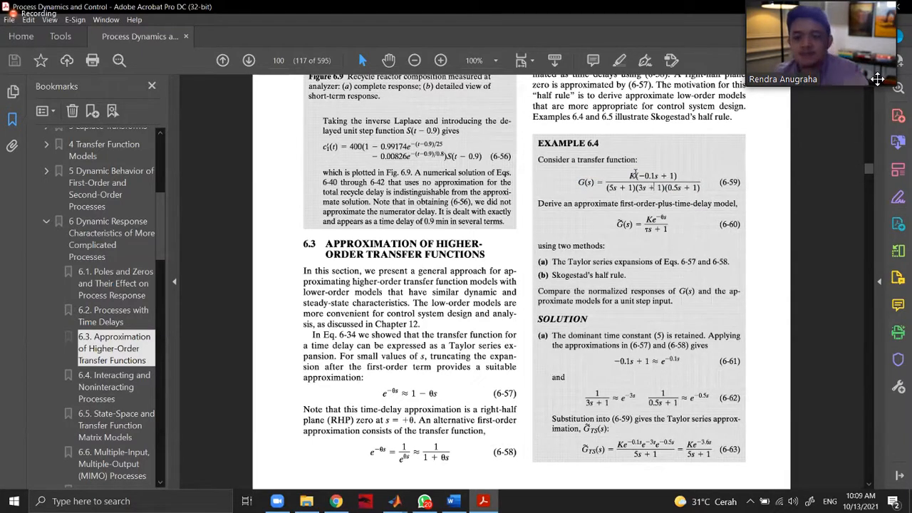
left_click_drag(578, 182, 695, 187)
left_click(634, 181)
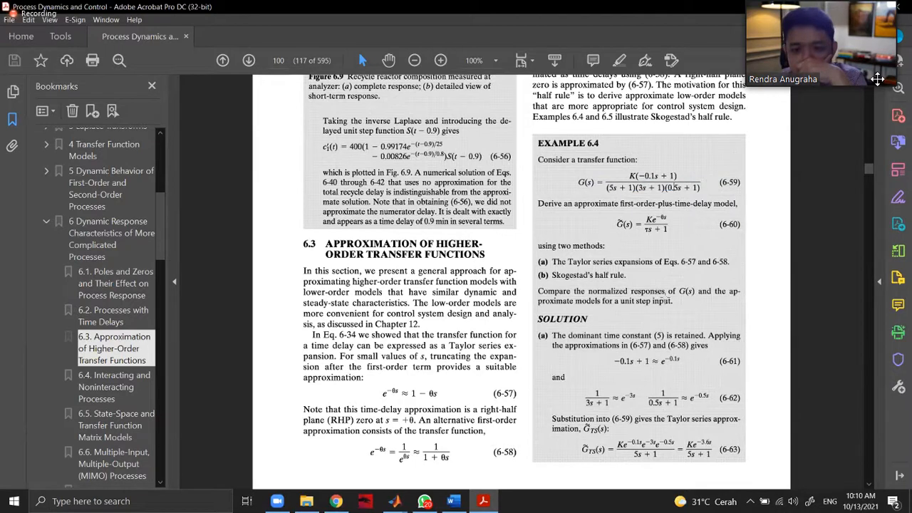
Read the comparison task in Example 6.4 and its two approximation methods, Taylor series and Skogestad's half rule.
left_click_drag(665, 298, 567, 292)
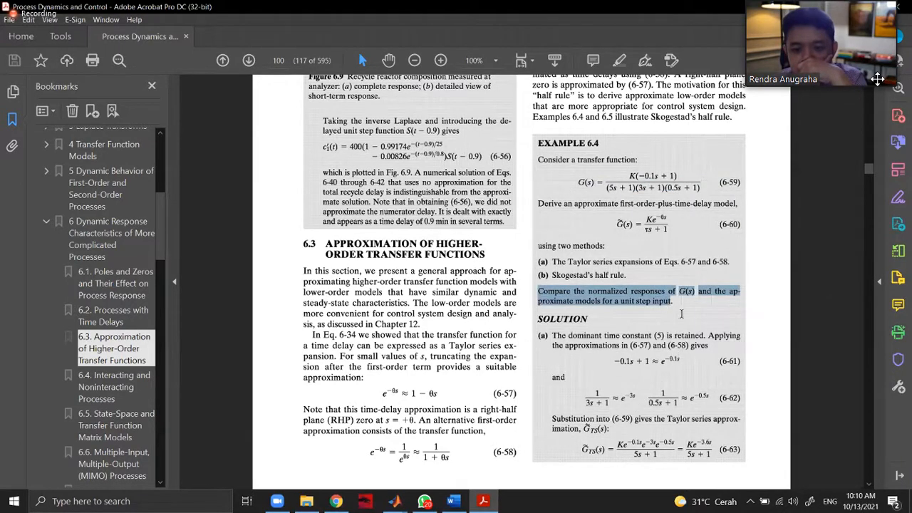
scroll(612, 252, "down", 1)
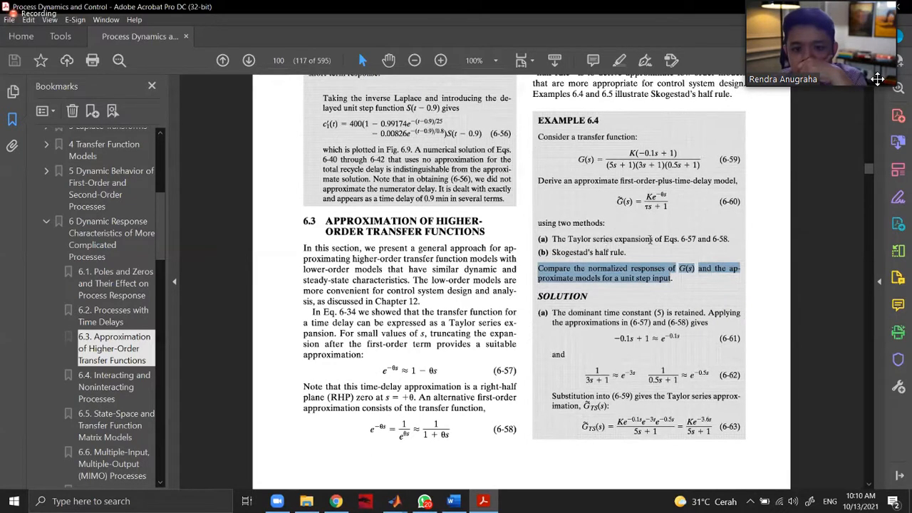
left_click_drag(602, 240, 650, 239)
left_click_drag(553, 253, 609, 253)
scroll(649, 285, "down", 4)
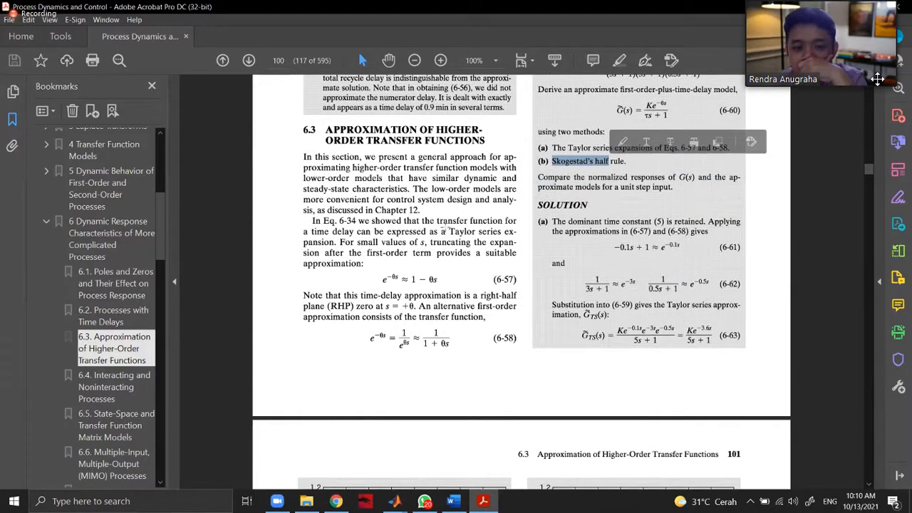
Review the response comparison in Figure 6.10, then return to the Example 6.4 heading and problem statement.
scroll(348, 285, "down", 5)
scroll(338, 254, "down", 5)
scroll(338, 254, "down", 2)
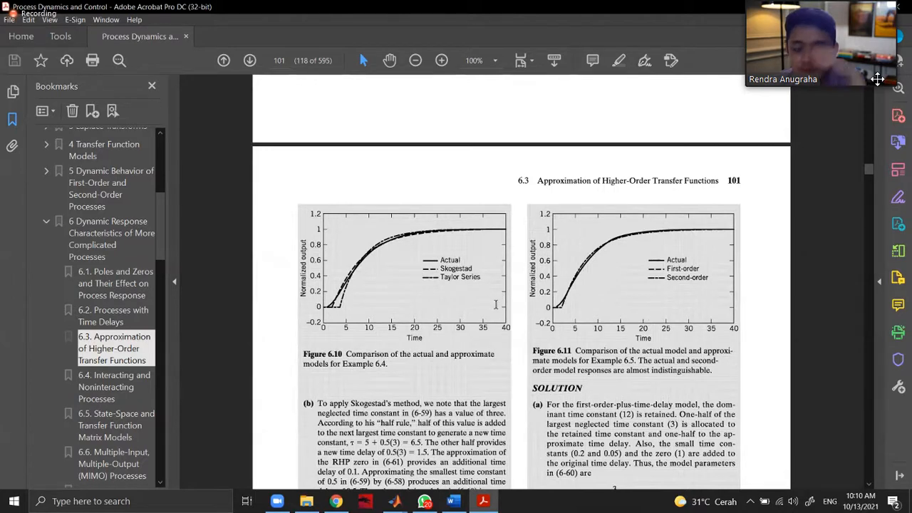
scroll(493, 303, "up", 5)
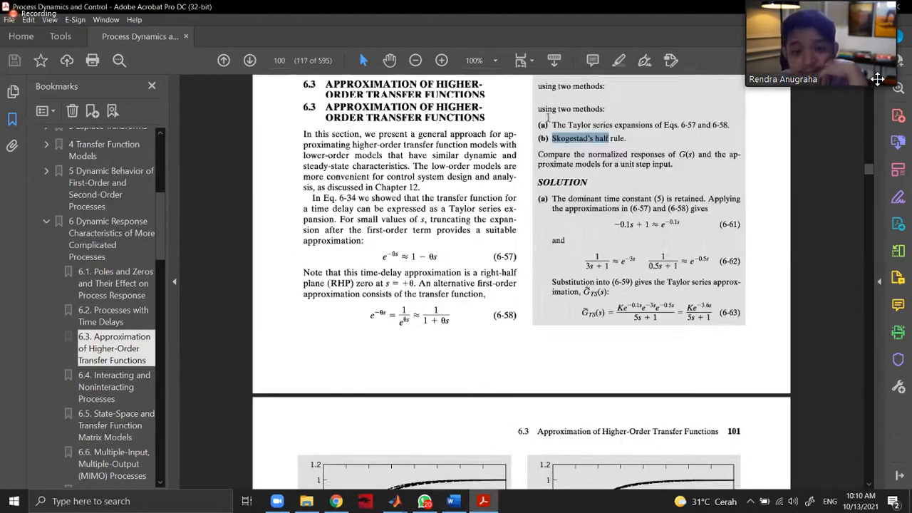
scroll(570, 120, "up", 2)
scroll(545, 41, "up", 2)
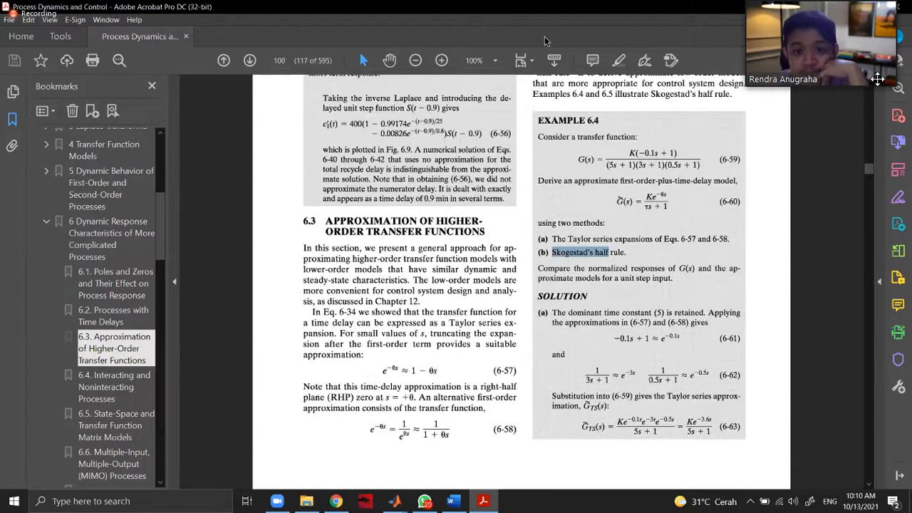
left_click_drag(544, 120, 598, 121)
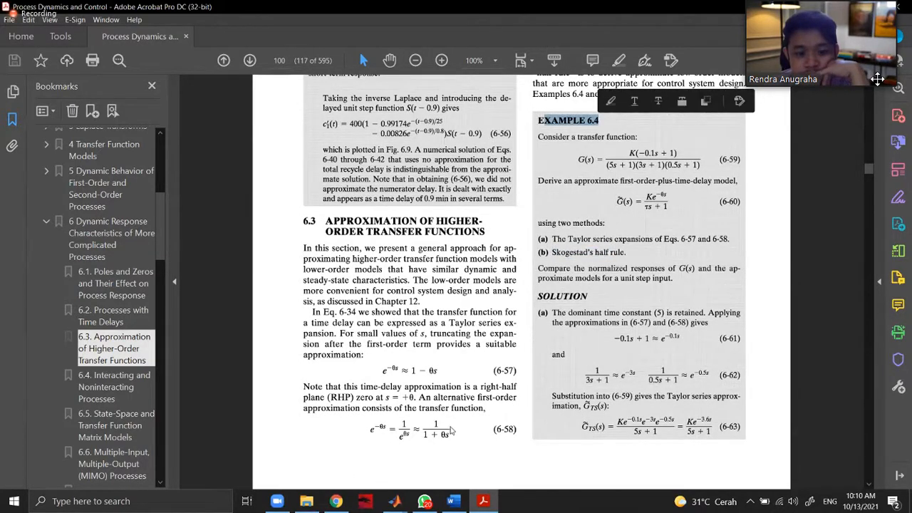
Close the open Simulink model "untitled" without saving it.
mouse_move(394, 501)
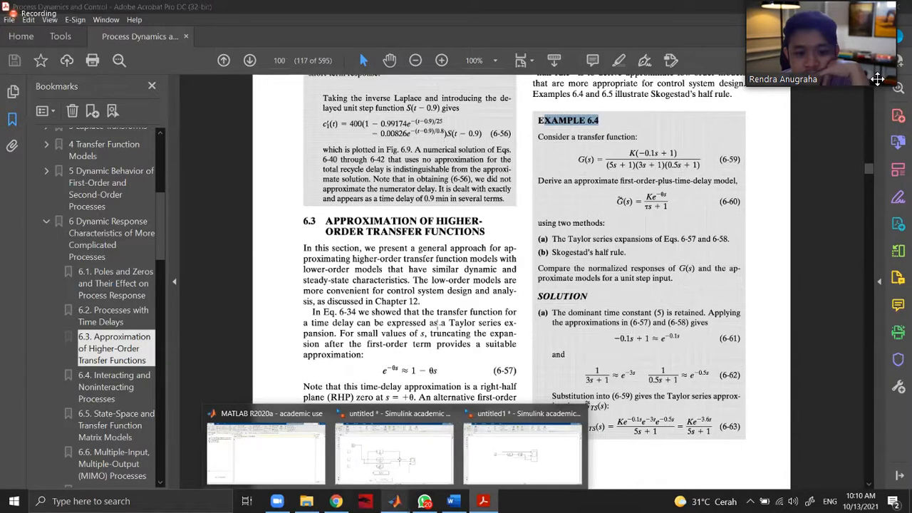
left_click(448, 414)
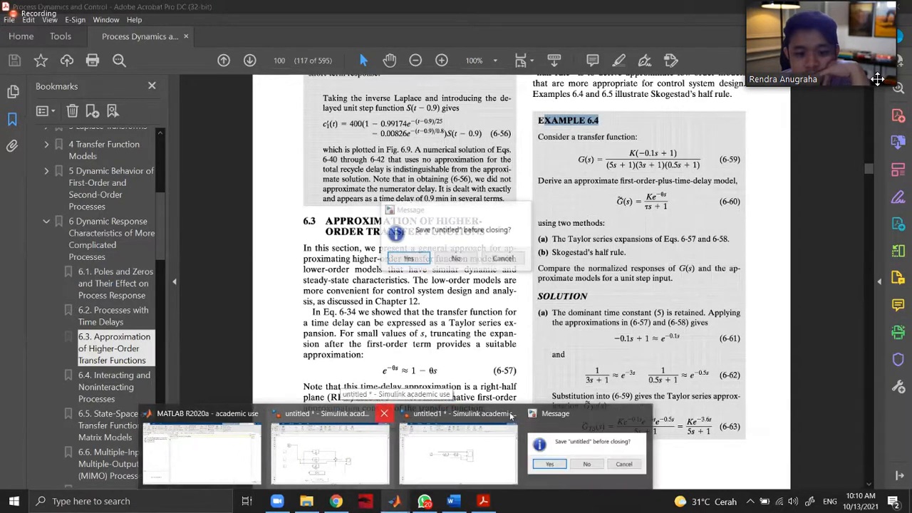
left_click(466, 266)
mouse_move(394, 502)
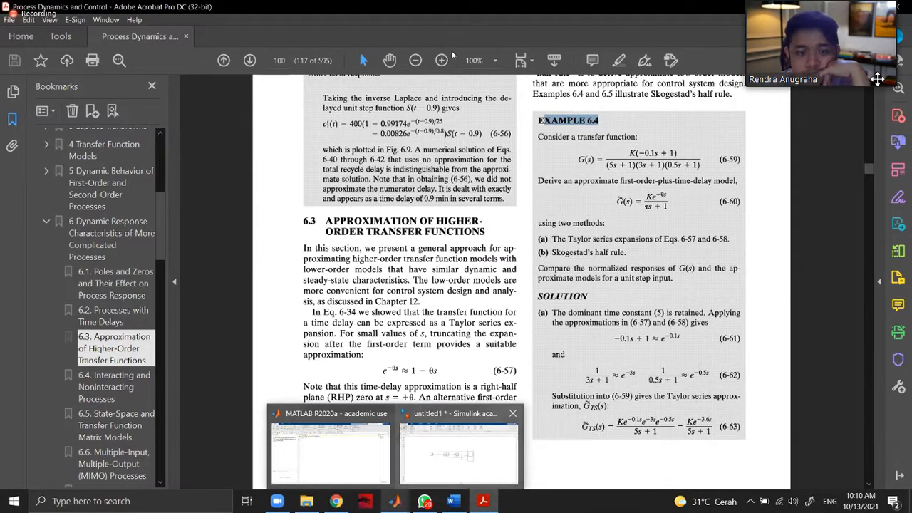
Switch to MATLAB and create a new blank Simulink model.
key("alt+Tab")
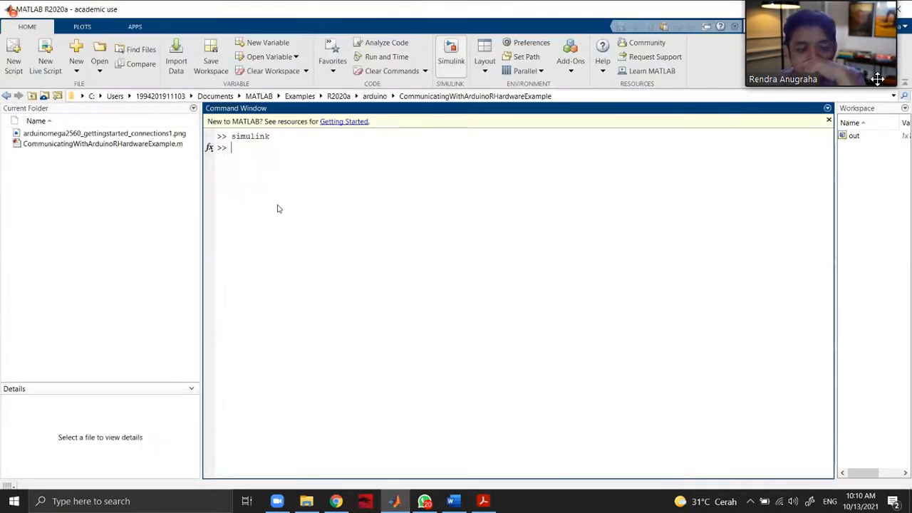
left_click(248, 193)
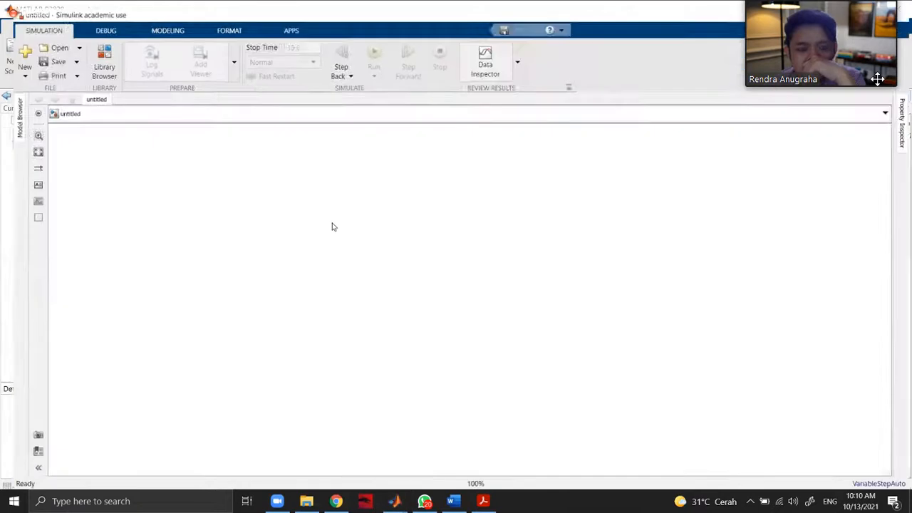
left_click(92, 57)
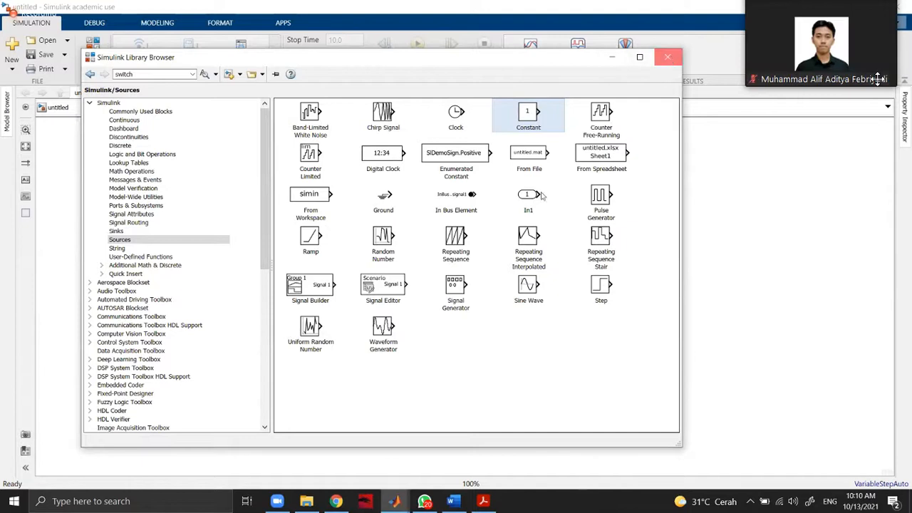
left_click(666, 56)
Recheck Example 6.4 in the PDF and add a Zero-Pole block from the Continuous library to the Simulink model.
mouse_move(484, 503)
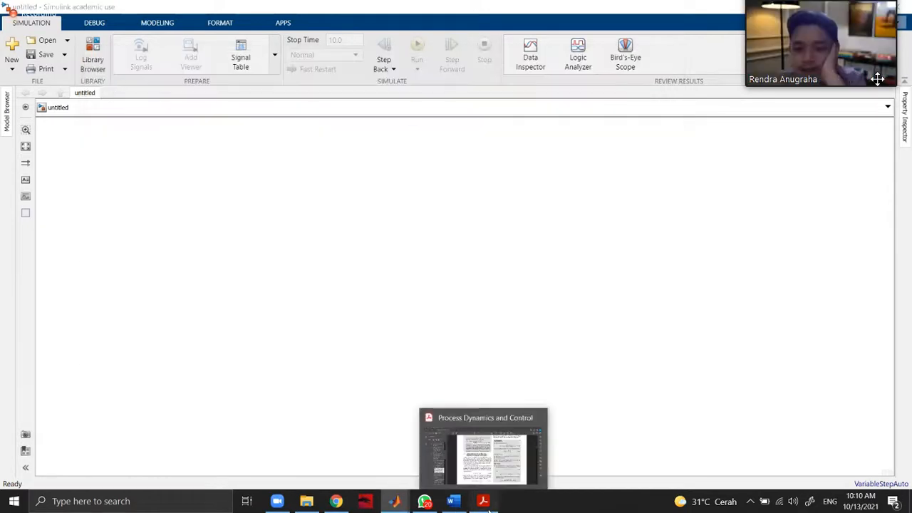
left_click(519, 485)
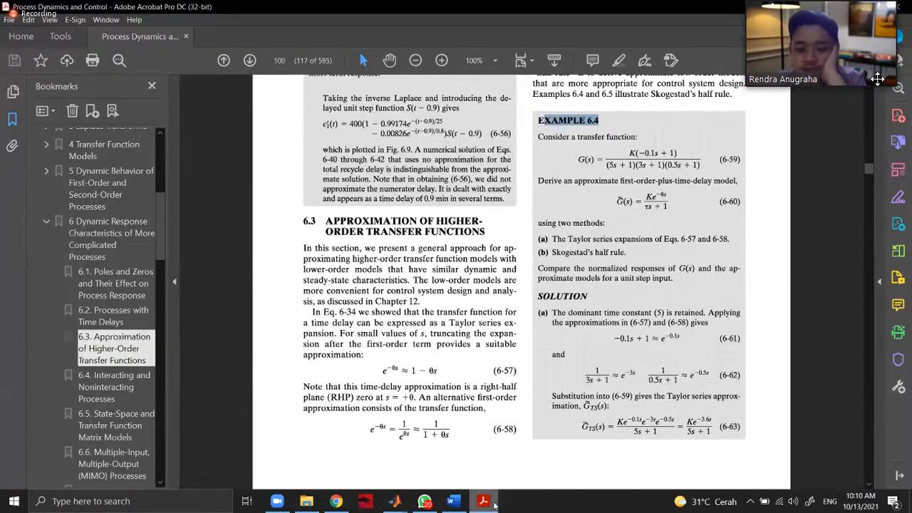
key("alt+Tab")
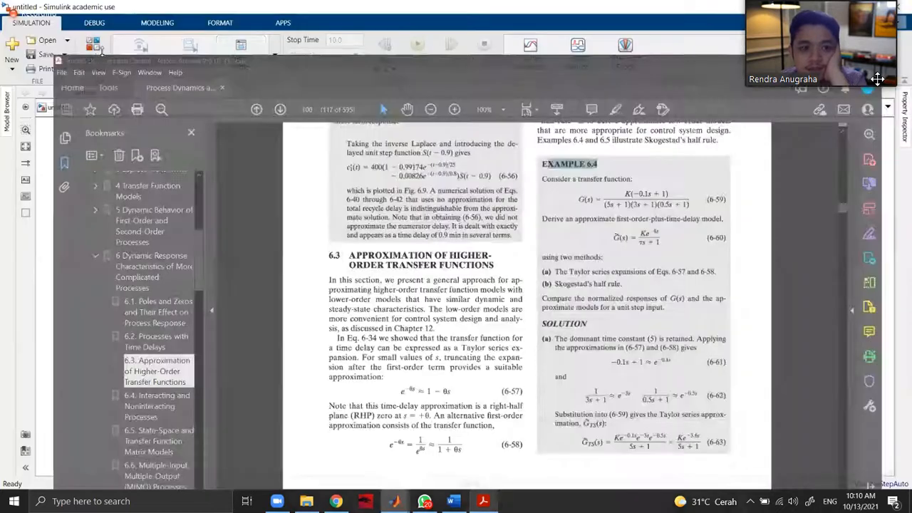
key("ctrl+shift+l")
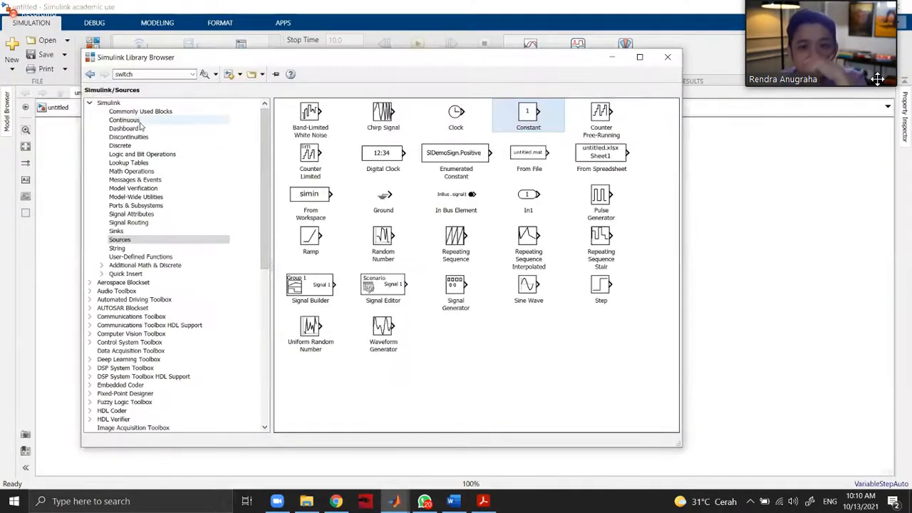
left_click(135, 120)
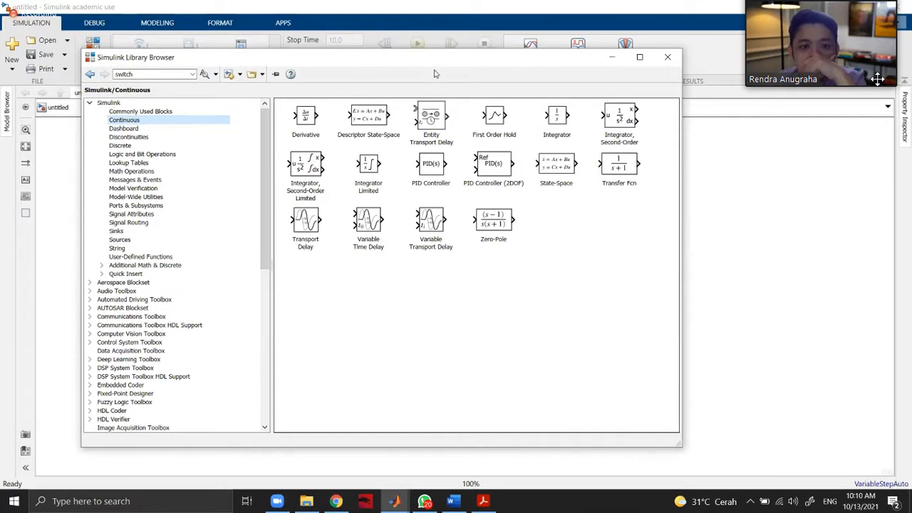
left_click_drag(436, 57, 495, 244)
left_click_drag(553, 404, 484, 196)
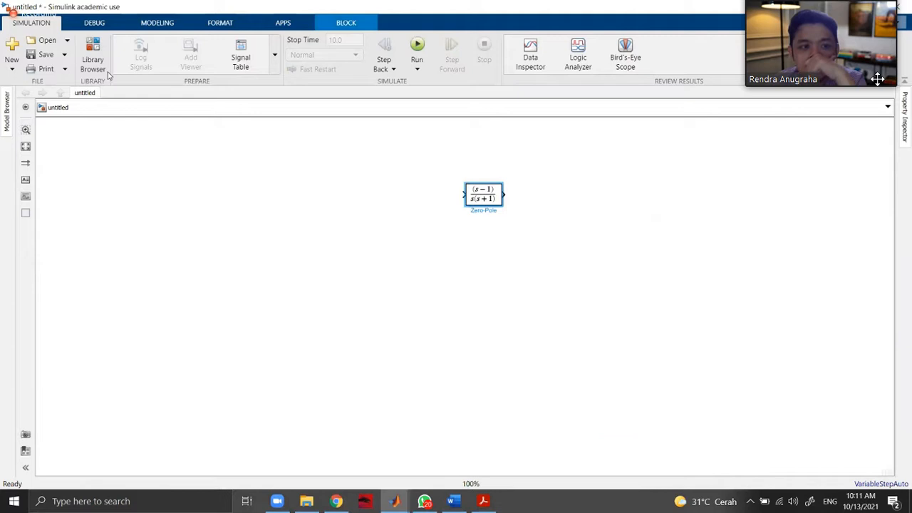
Add a Gain block from the Commonly Used Blocks library in line before the Zero-Pole block's input.
left_click(99, 55)
left_click(216, 300)
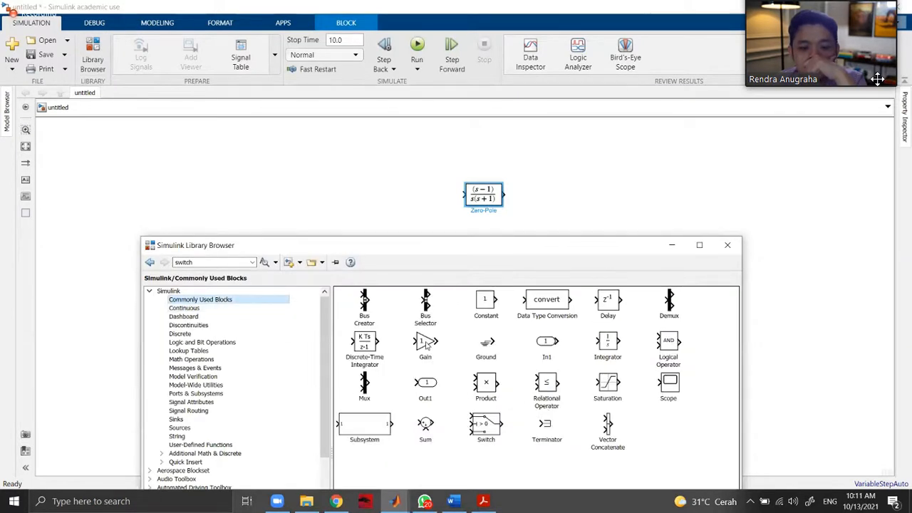
left_click_drag(429, 345, 408, 200)
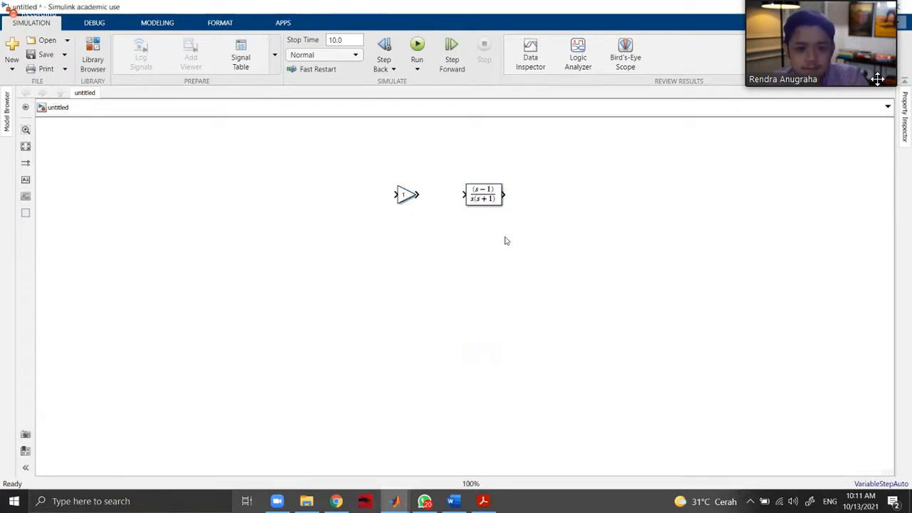
Enlarge the Zero-Pole block to more than twice its width so that a longer transfer function fits inside.
scroll(502, 231, "up", 3)
scroll(488, 205, "down", 2)
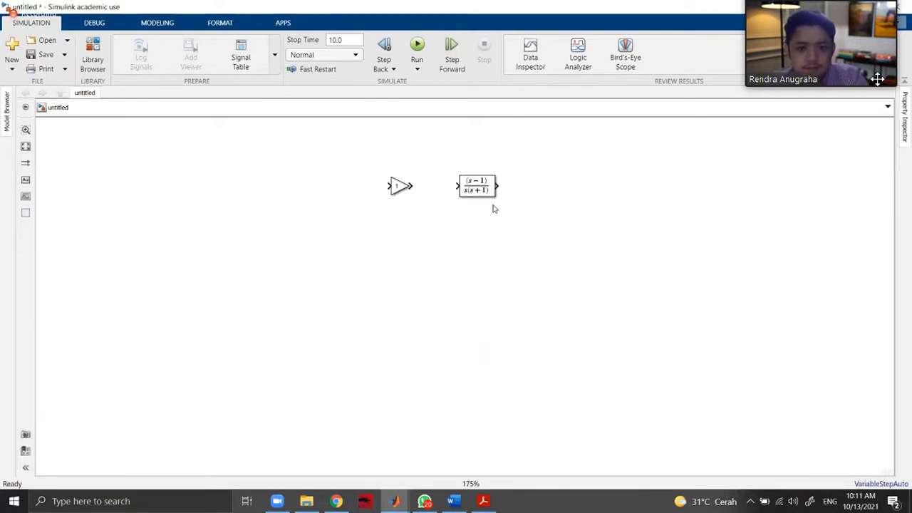
scroll(490, 136, "up", 2)
left_click(471, 226)
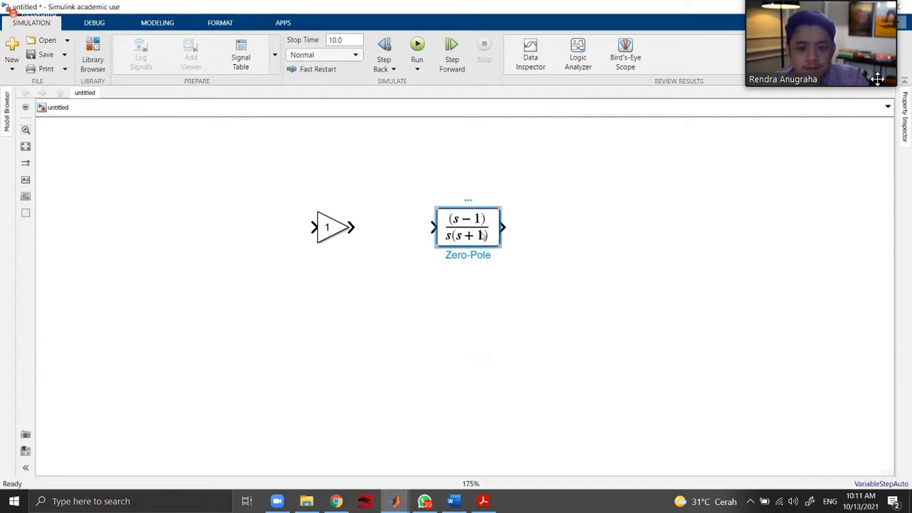
left_click_drag(496, 245, 591, 264)
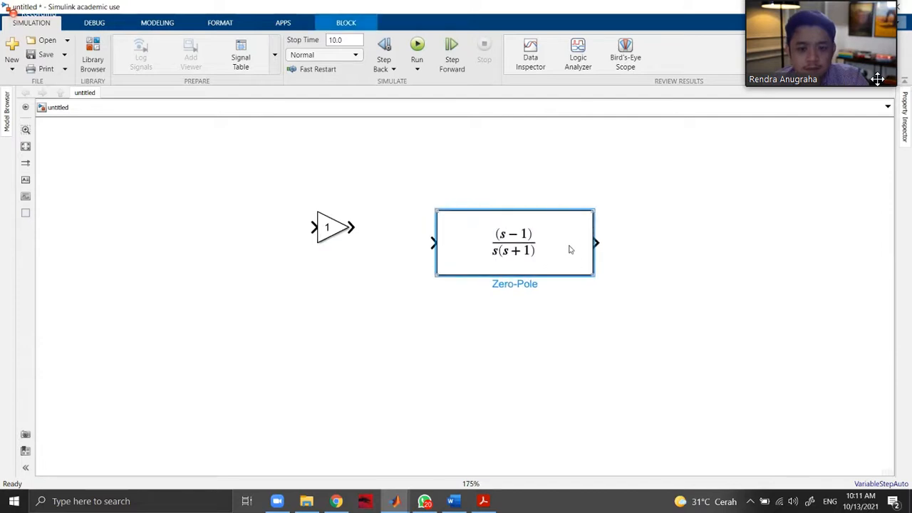
Check Example 6.4 in the PDF and set the Zero-Pole block's zeros to [0.1].
double_click(558, 231)
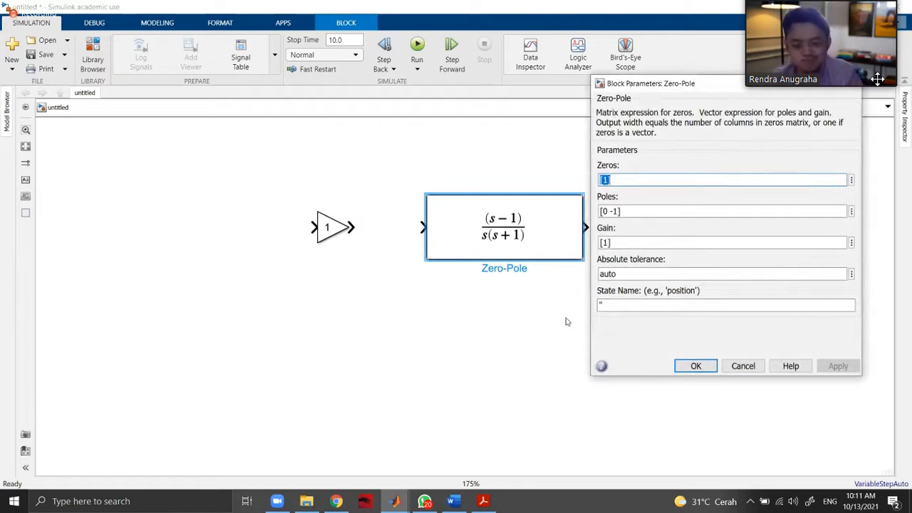
left_click(485, 502)
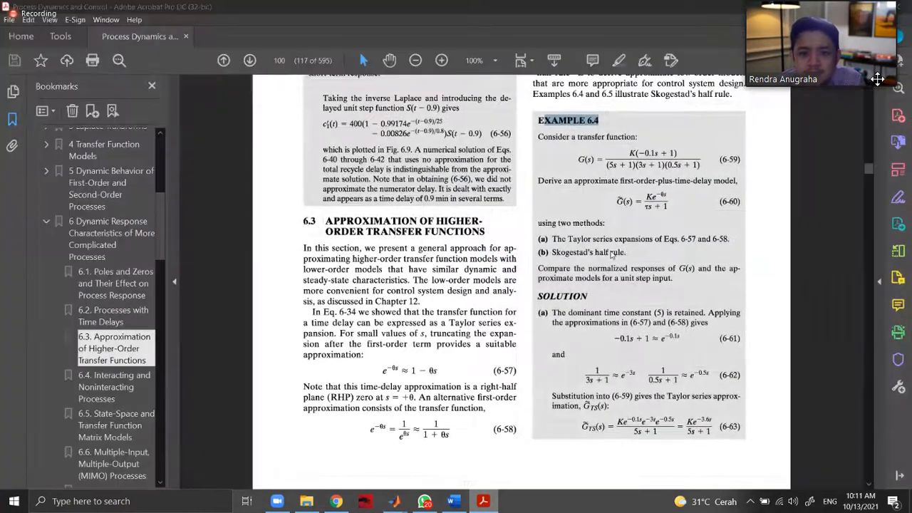
left_click(484, 501)
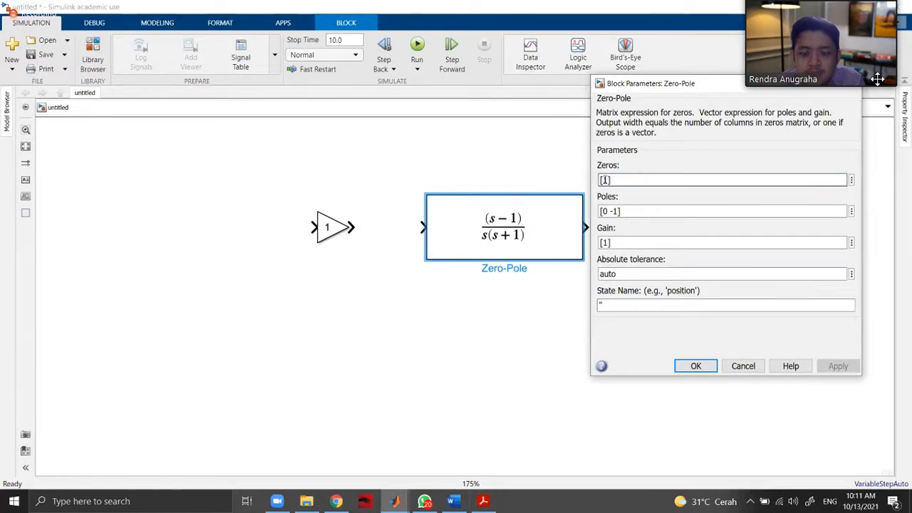
type("0 ")
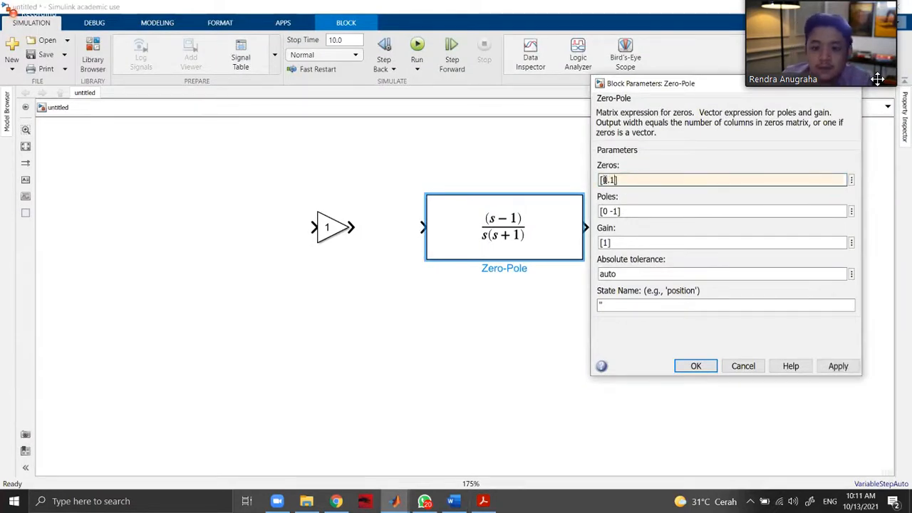
type(".")
key("Return")
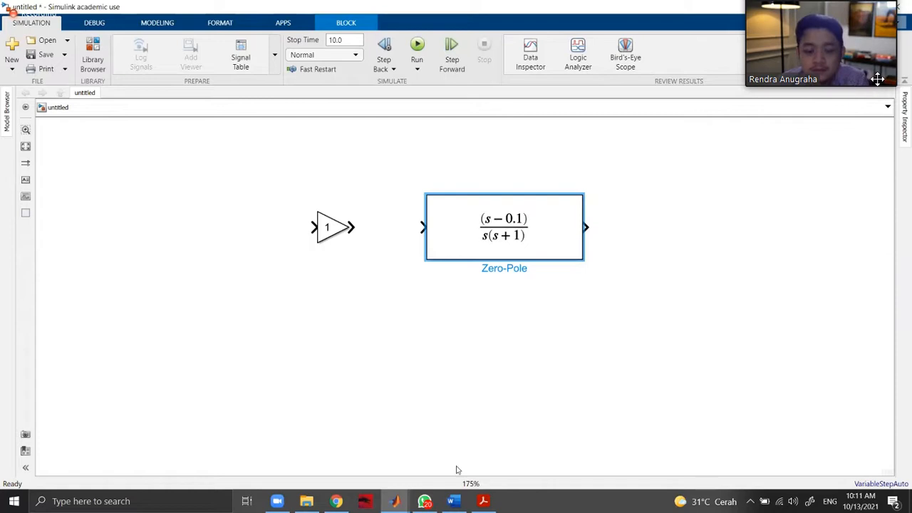
Recheck the Example 6.4 transfer function in the PDF and delete the Zero-Pole block from the model.
left_click(483, 502)
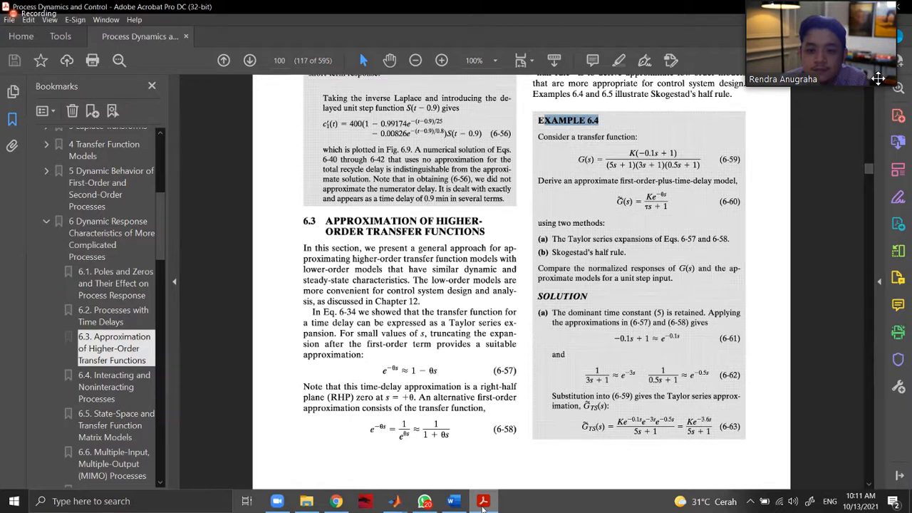
left_click(483, 503)
left_click(483, 503)
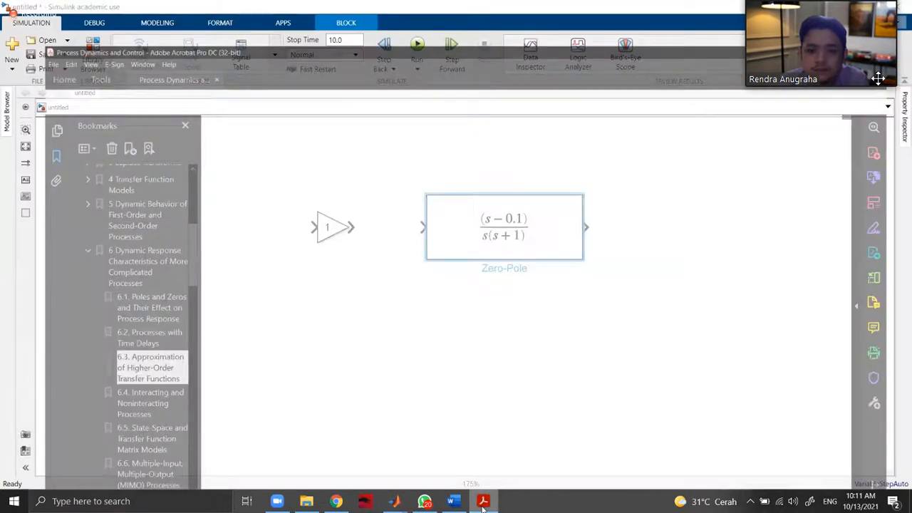
left_click(483, 503)
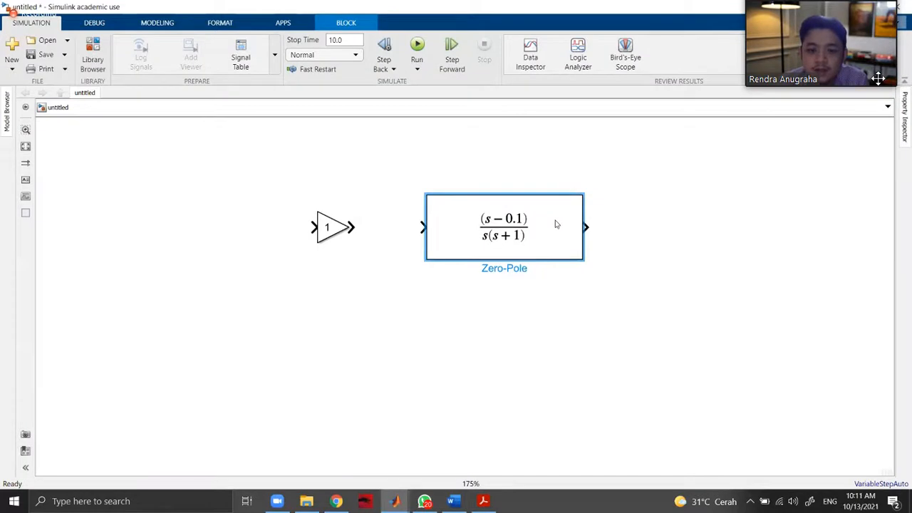
key("Delete")
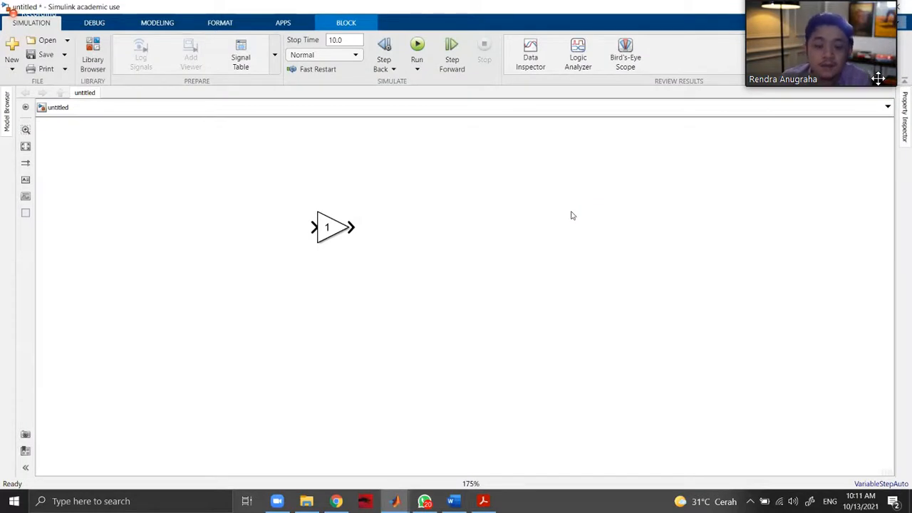
Add a Transfer Fcn block from the Continuous library in line after the Gain block and open its parameters.
left_click(93, 60)
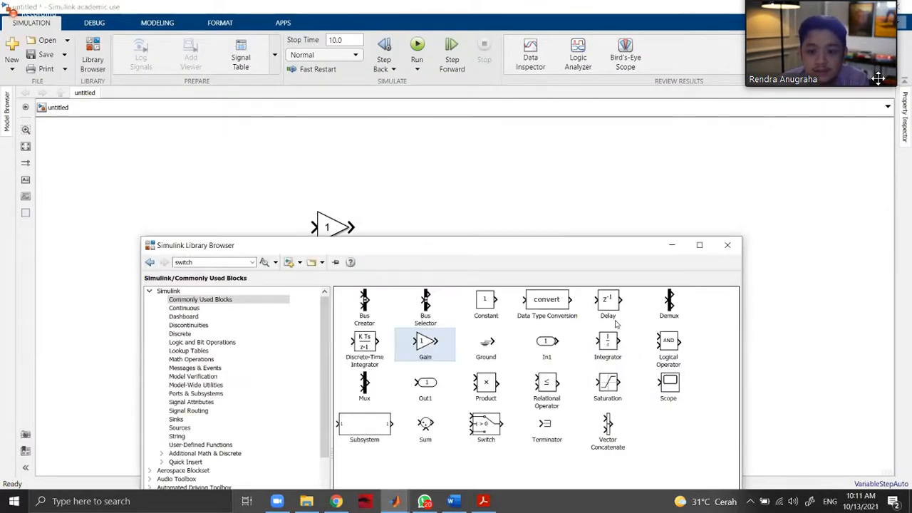
left_click(207, 307)
left_click(214, 317)
left_click(215, 309)
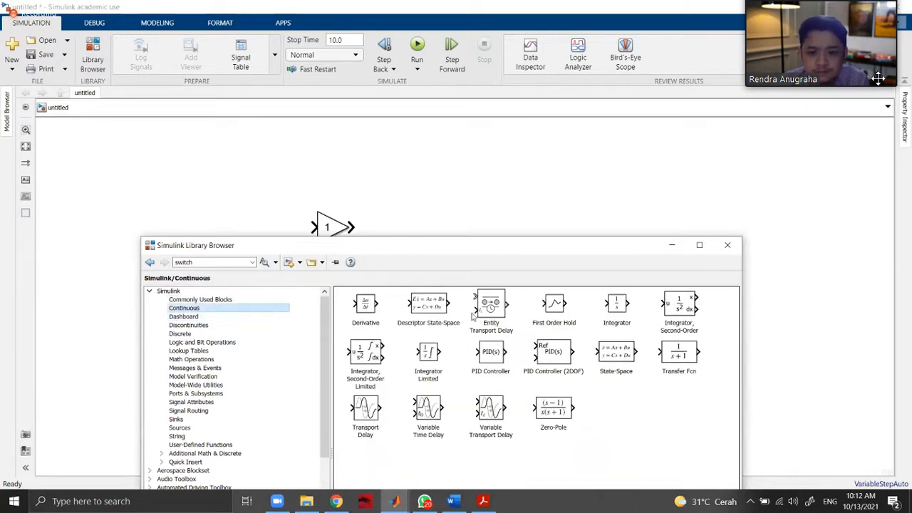
left_click_drag(677, 352, 474, 236)
double_click(474, 237)
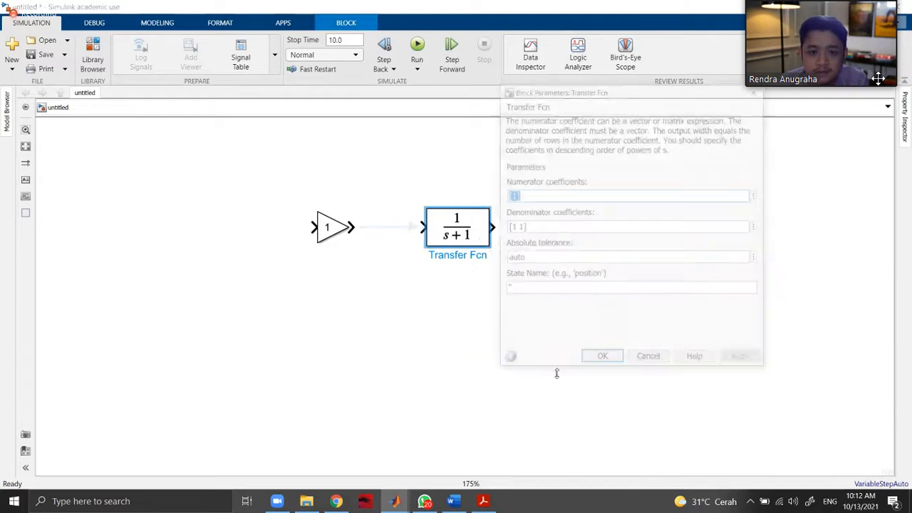
left_click(489, 502)
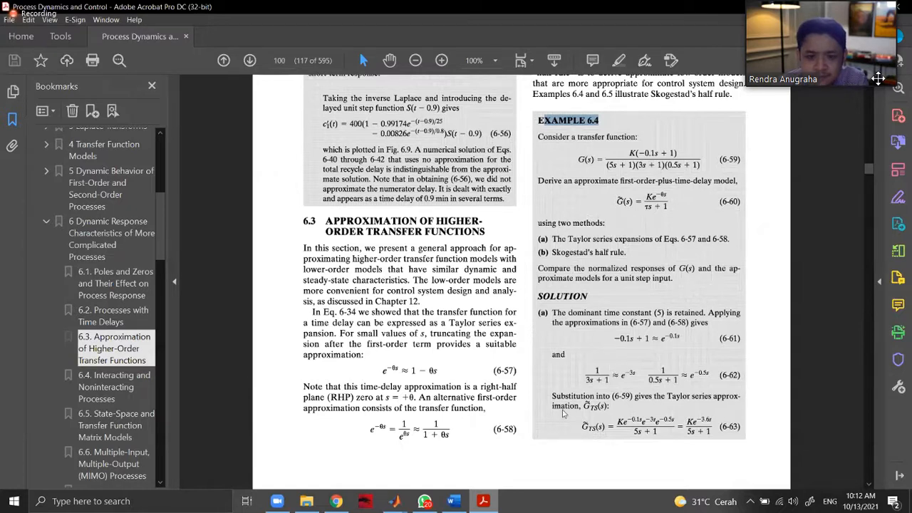
key("alt+Tab")
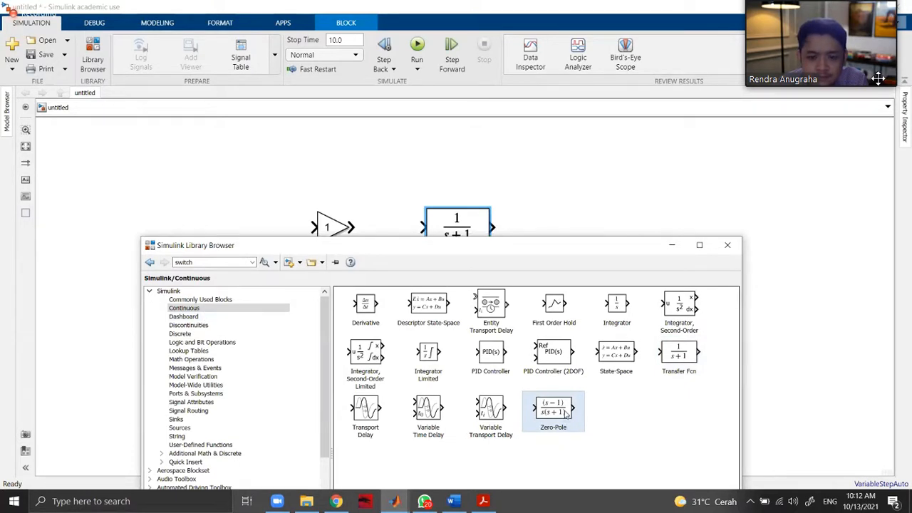
left_click_drag(565, 405, 595, 207)
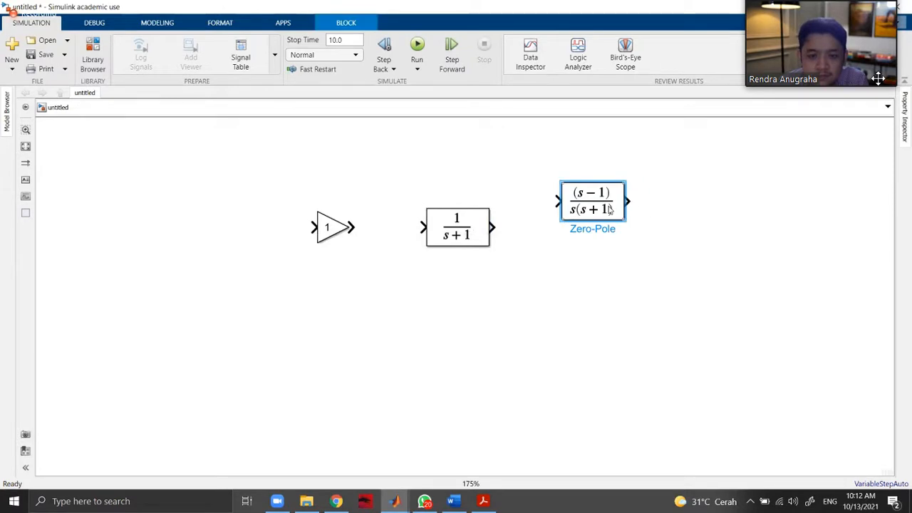
left_click(484, 502)
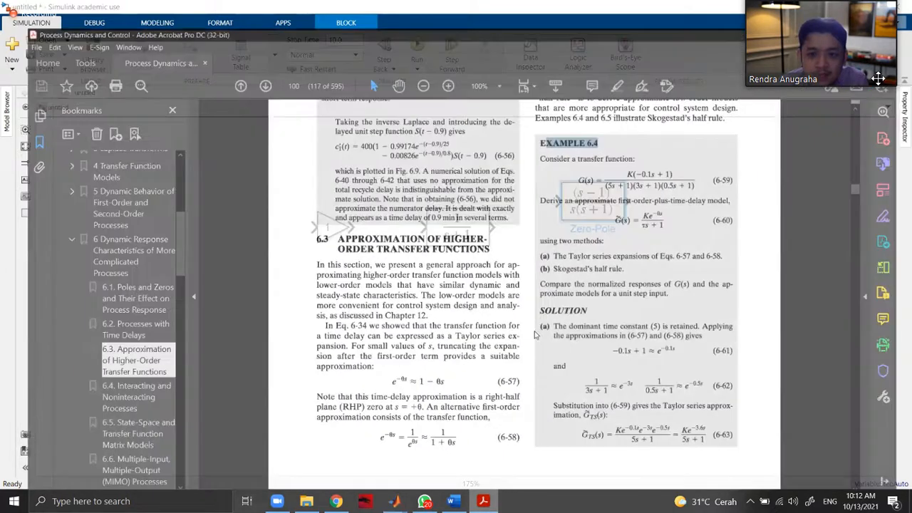
key("Delete")
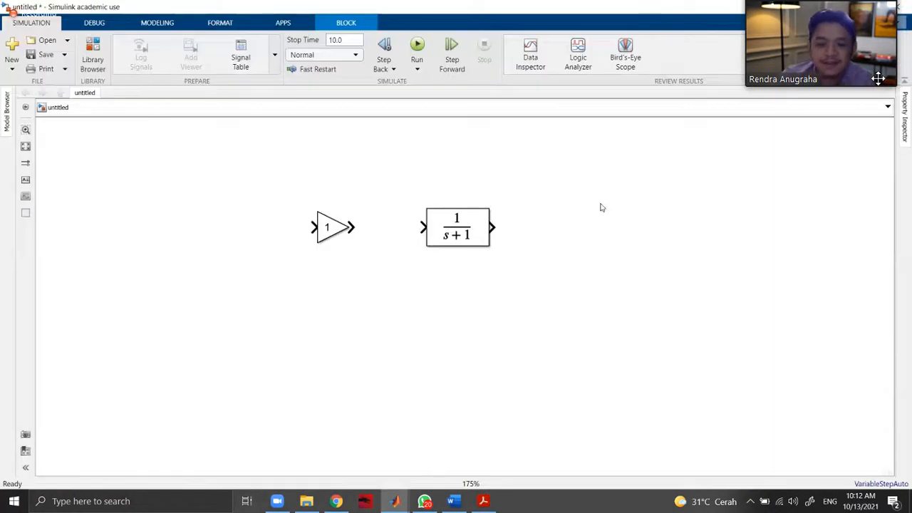
Set the Transfer Fcn block's numerator coefficients to [-0.1 1], following Example 6.4 in the PDF.
double_click(475, 228)
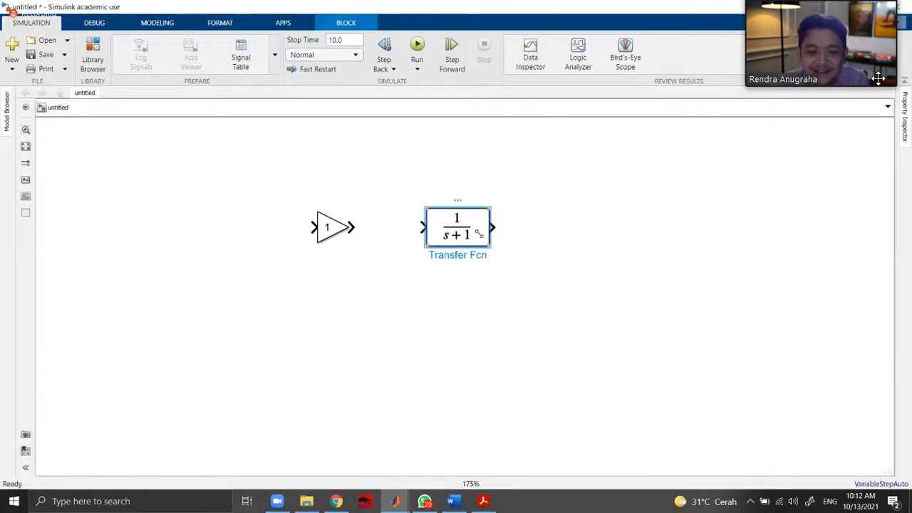
left_click(492, 506)
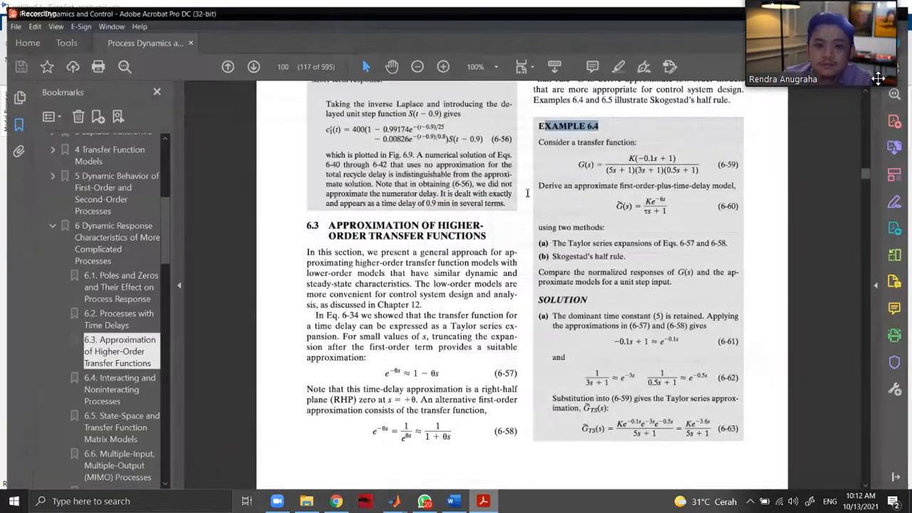
key("alt+Tab")
type("-")
left_click(526, 194)
type("1")
left_click(751, 362)
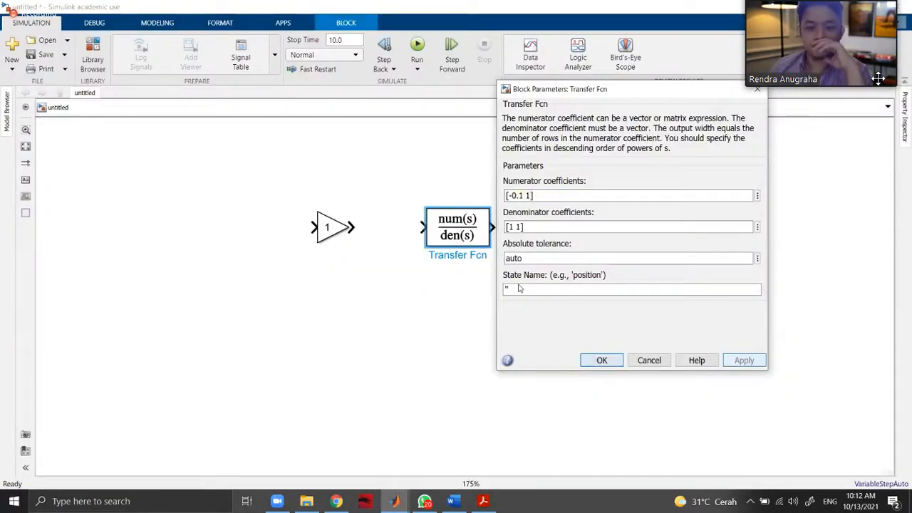
left_click(602, 359)
Enlarge the Transfer Fcn block until its full expression fits and align its input with the Gain block's output.
left_click_drag(550, 283, 580, 279)
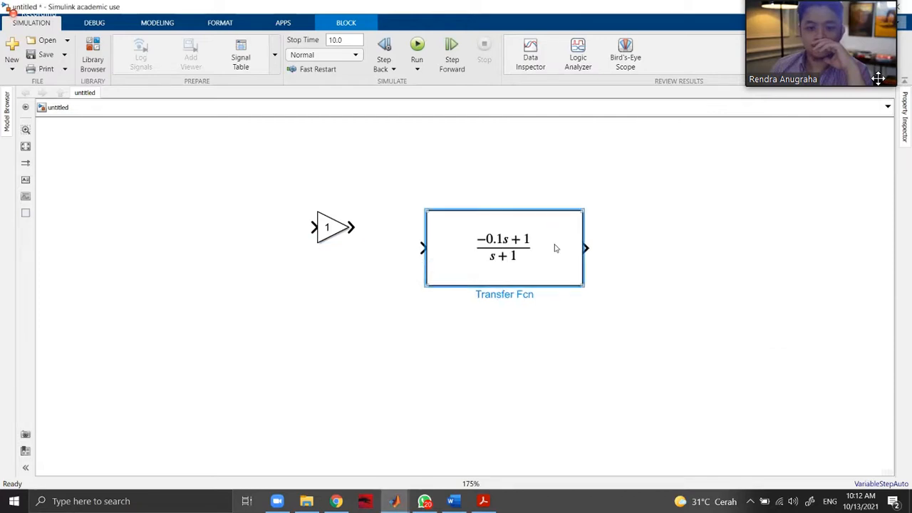
left_click_drag(556, 246, 535, 226)
left_click(630, 308)
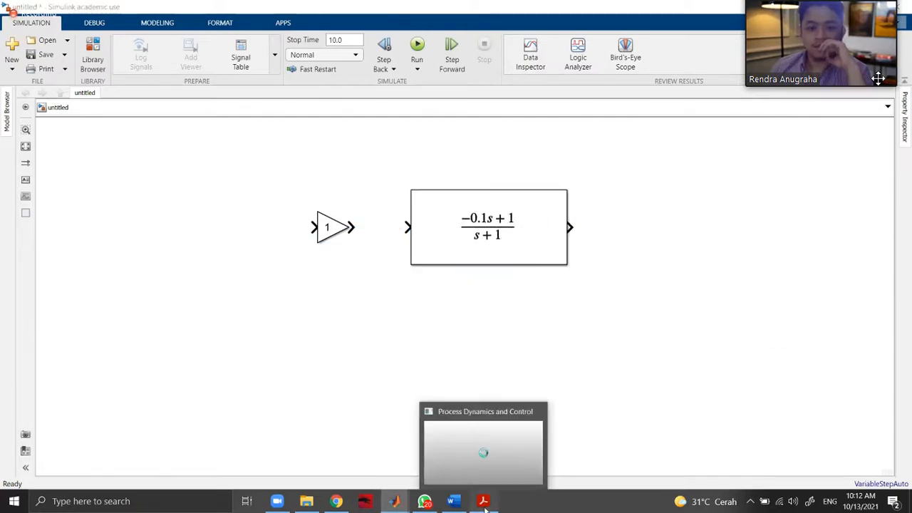
Check the first denominator factor in the PDF and set the Transfer Fcn block's denominator coefficients to [5 1].
left_click(484, 503)
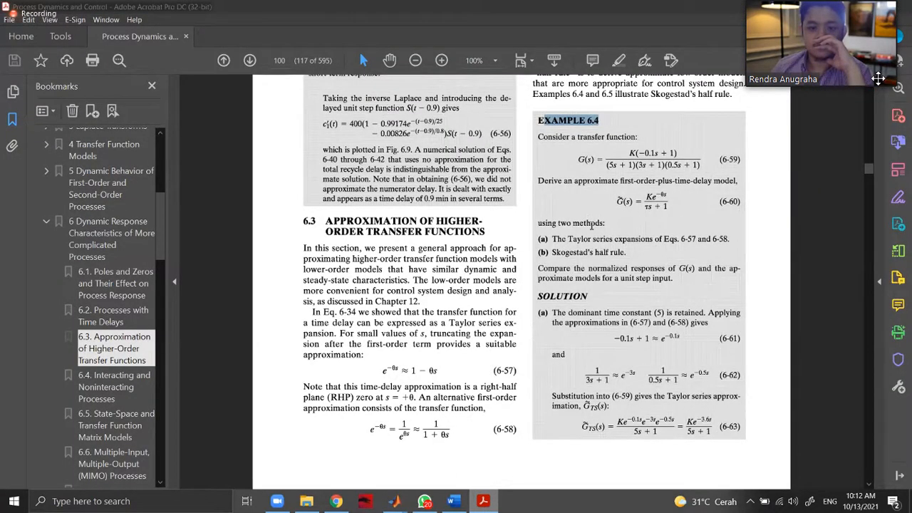
key("alt+Tab")
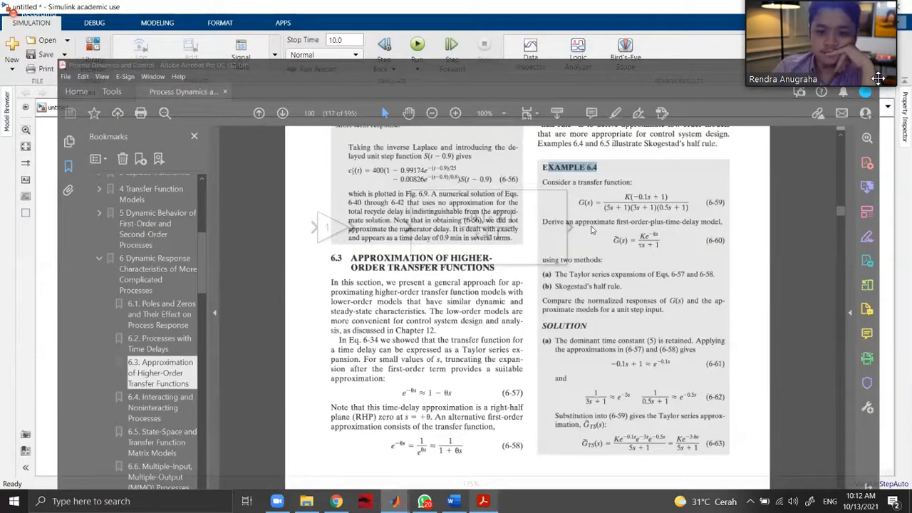
key("Tab")
type("[5 1]")
key("Return")
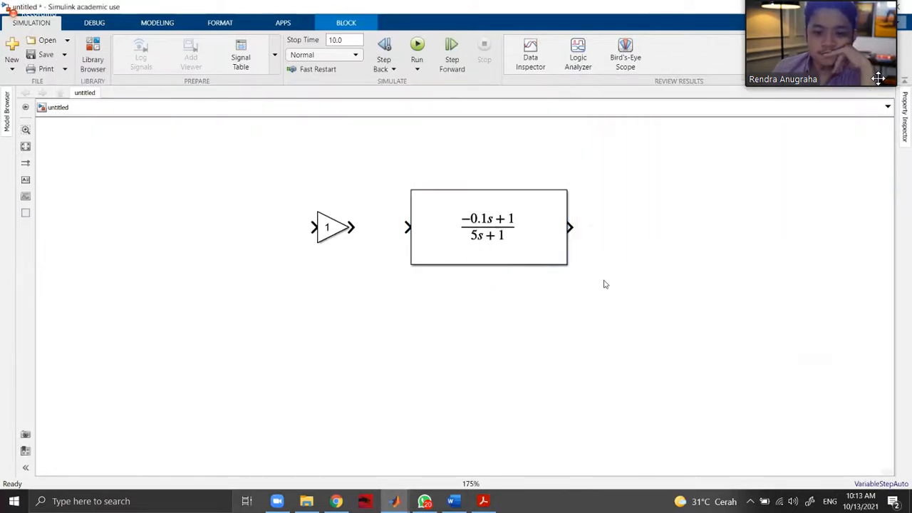
Shrink the first Transfer Fcn block to a narrower size, keeping it level with the Gain block.
left_click(570, 223)
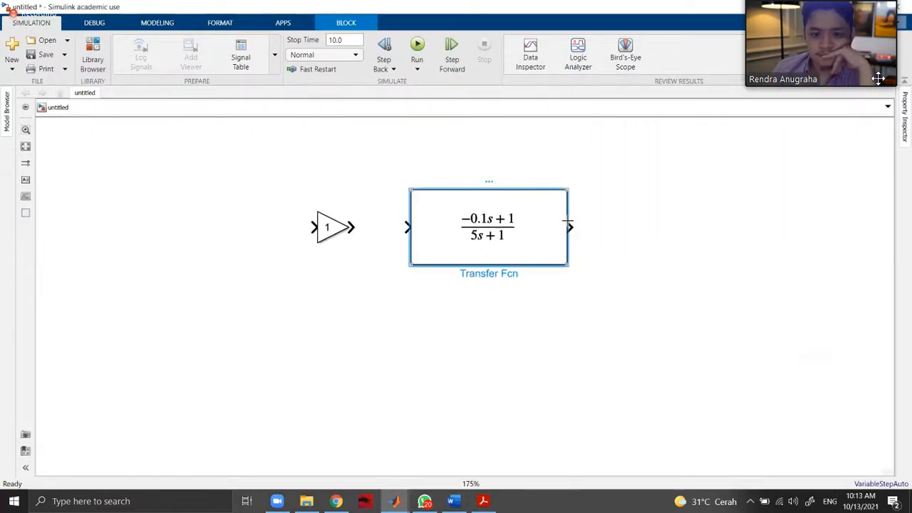
left_click_drag(564, 219, 574, 234)
left_click(561, 190)
left_click_drag(562, 191, 487, 206)
Insert a second Transfer Fcn block in line after the first and set its denominator coefficients to [3 1].
double_click(565, 233)
type("tra")
key("Return")
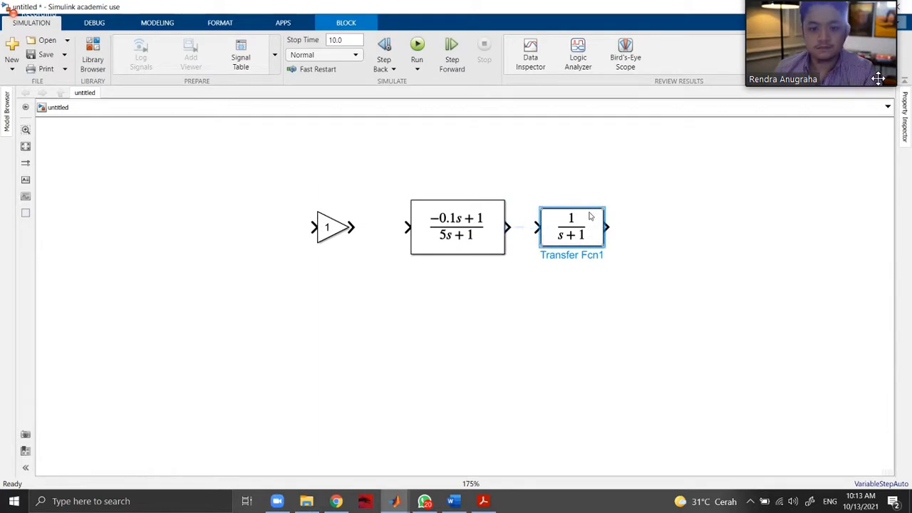
double_click(590, 216)
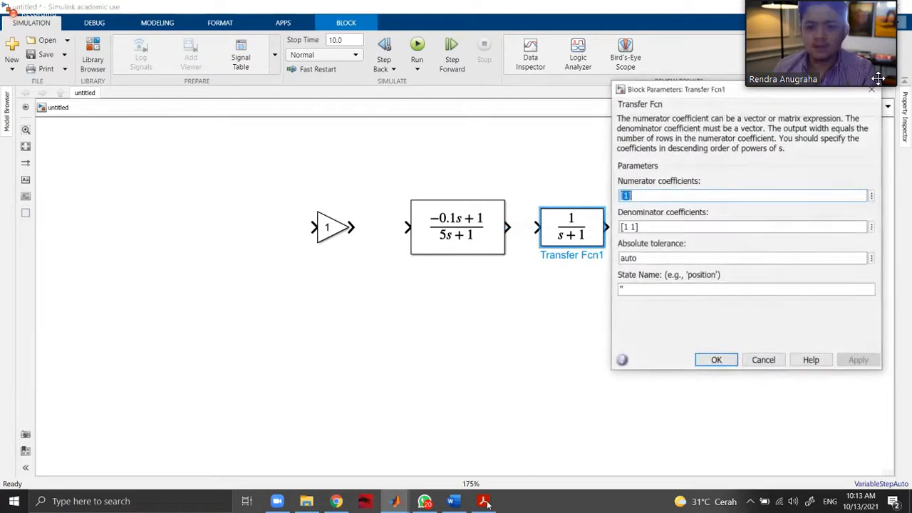
left_click(499, 477)
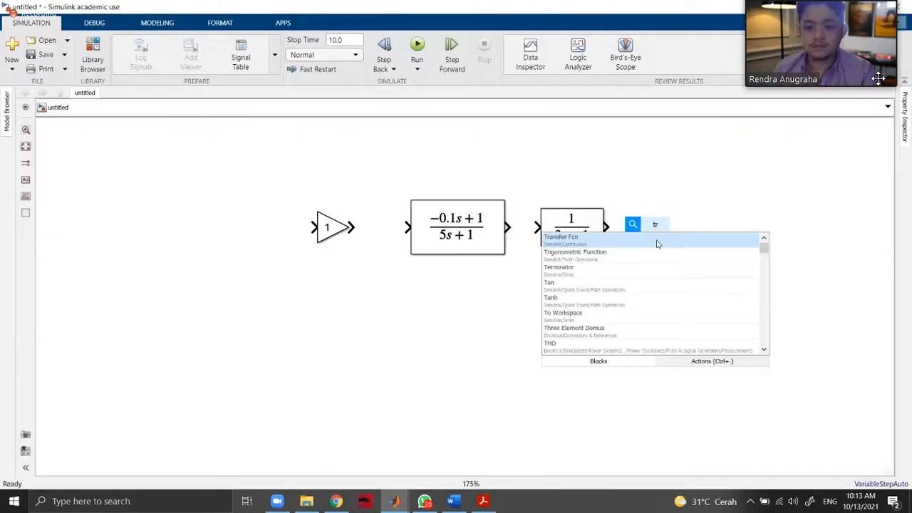
Insert a third Transfer Fcn block and connect its input to the output of the 1/(3s+1) block.
left_click(658, 244)
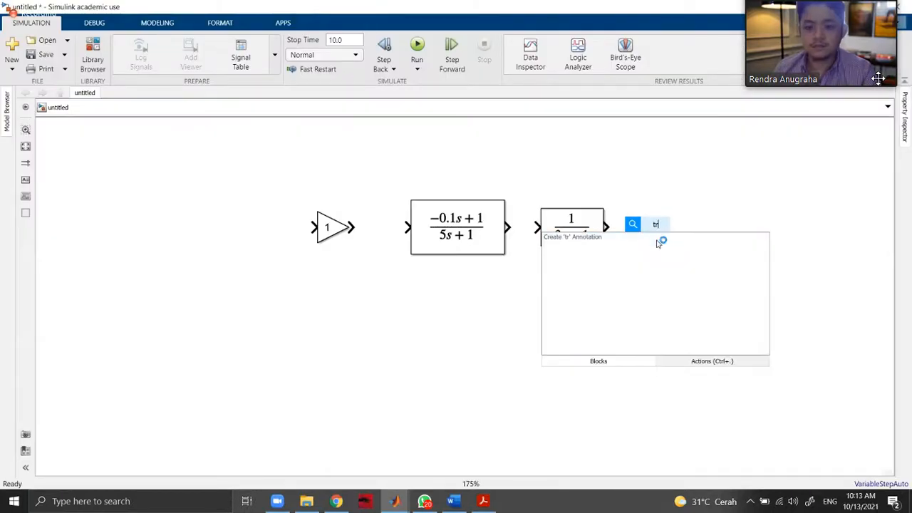
left_click_drag(675, 218, 691, 218)
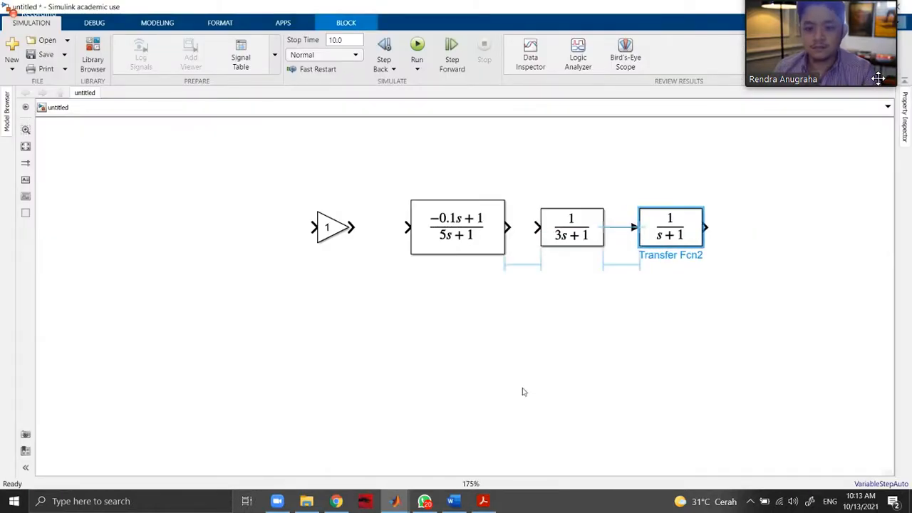
left_click(523, 390)
Check the last denominator factor in the PDF and set the third Transfer Fcn block's denominator coefficients to [0.5 1].
left_click(483, 503)
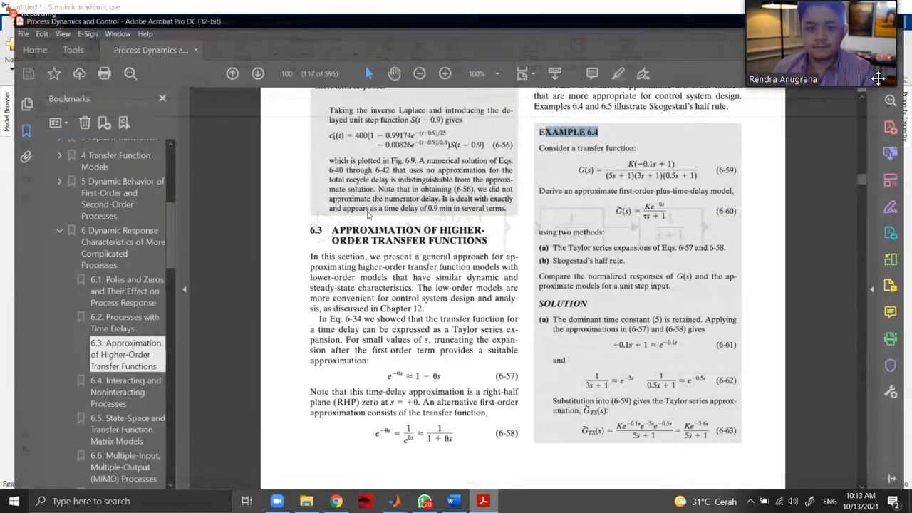
double_click(671, 226)
left_click(384, 227)
left_click(385, 226)
key("BackSpace")
type("0.5 1]")
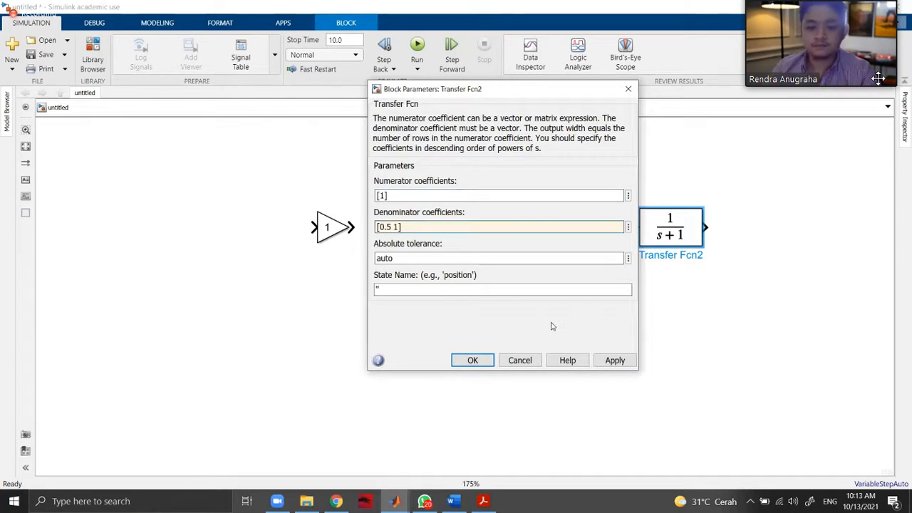
left_click(612, 361)
left_click(473, 360)
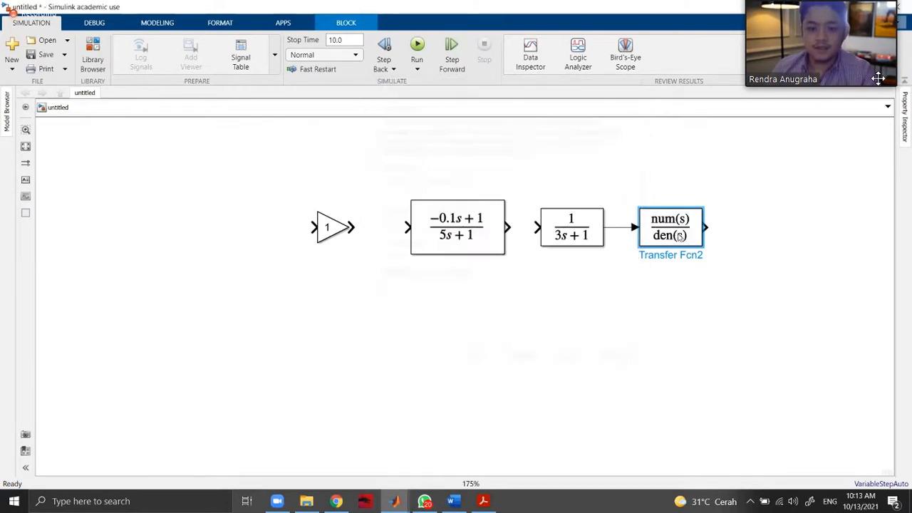
left_click(694, 224)
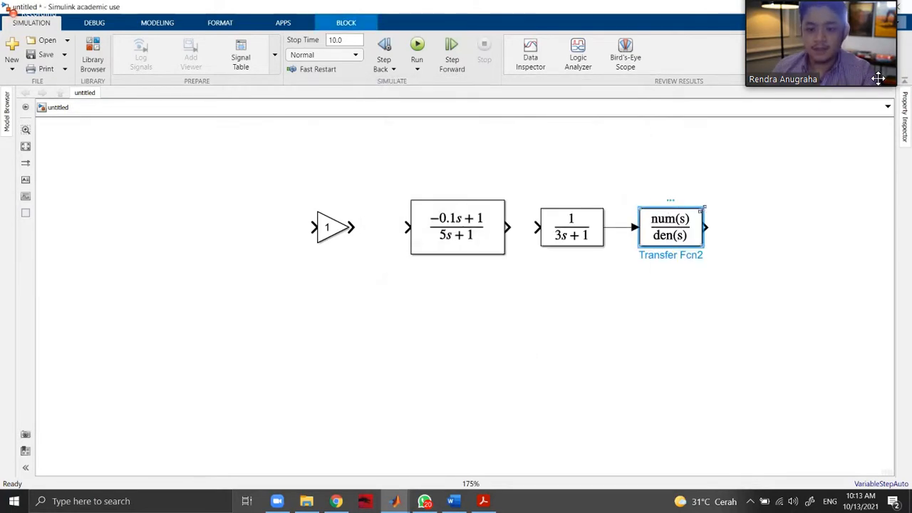
Widen the third Transfer Fcn block and reduce the first one's height to match the other blocks in the row.
left_click(743, 208)
left_click(504, 204)
left_click_drag(499, 206, 501, 247)
left_click(510, 281)
left_click(489, 228)
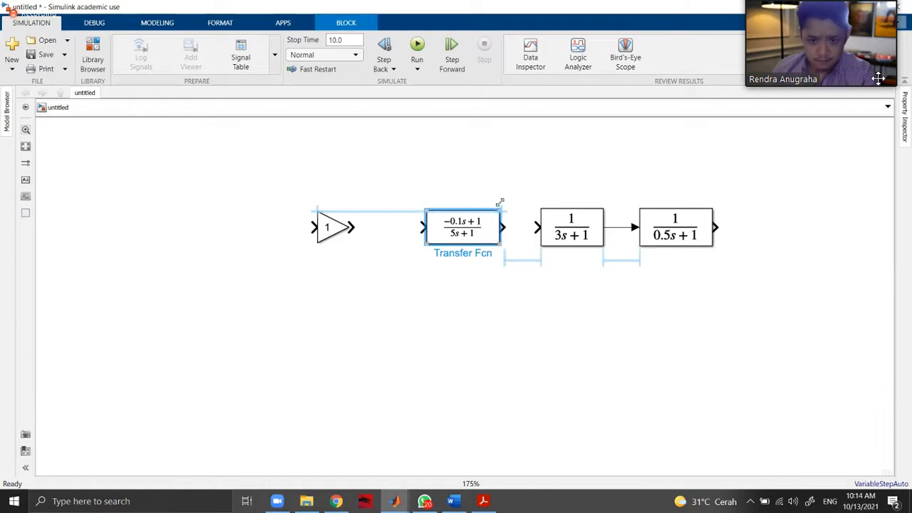
left_click_drag(501, 200, 505, 200)
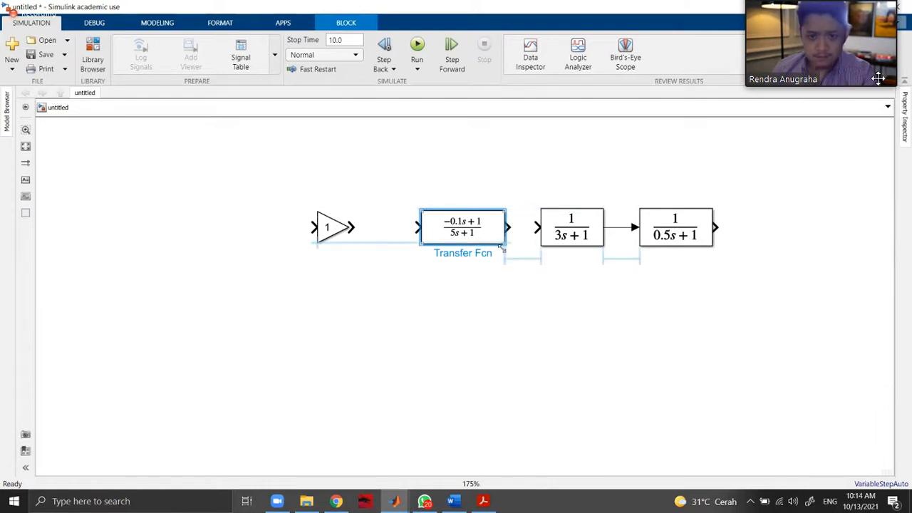
mouse_move(504, 248)
left_mouse_down()
mouse_move(512, 249)
mouse_move(501, 254)
left_mouse_up()
left_click(503, 273)
Connect the Gain block to the first Transfer Fcn block and that block's output to the 1/(3s+1) block.
left_click(347, 229)
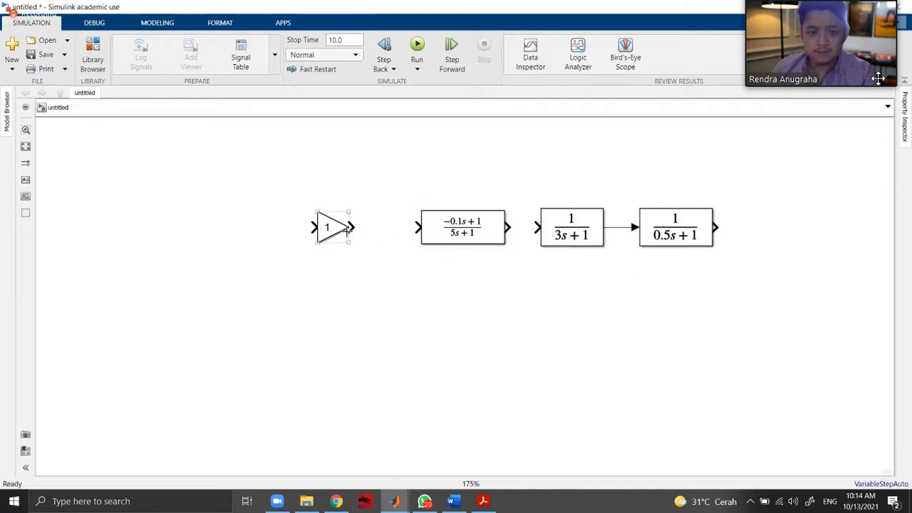
left_click_drag(333, 232, 419, 228)
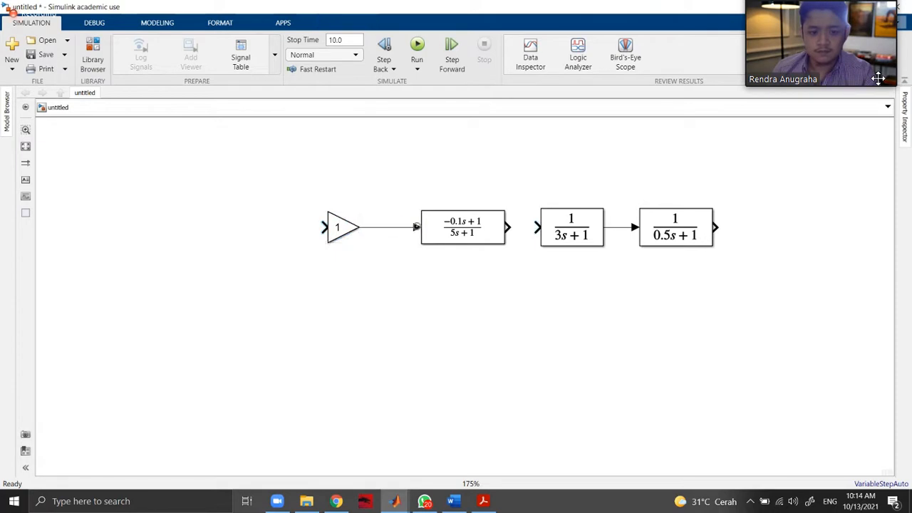
left_click_drag(507, 227, 534, 226)
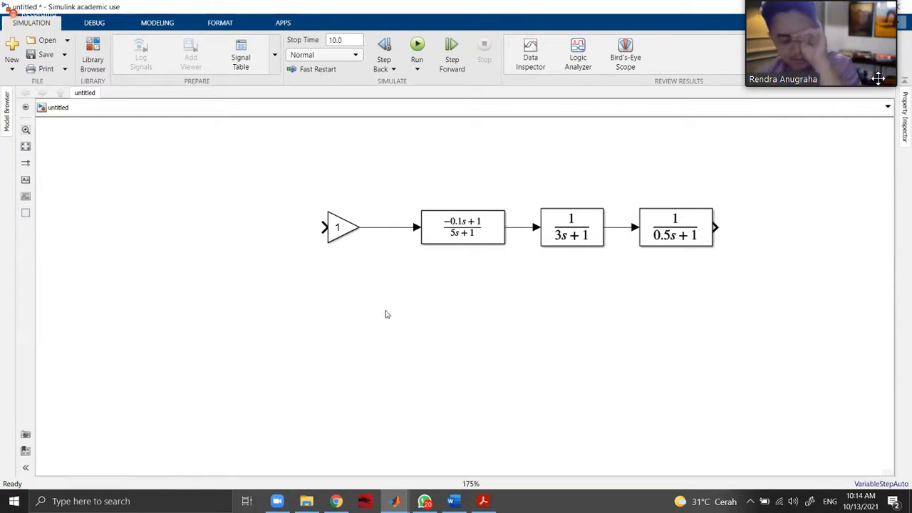
Add a Step block from the Sources library before the Gain block and connect it to the Gain input.
left_click(92, 55)
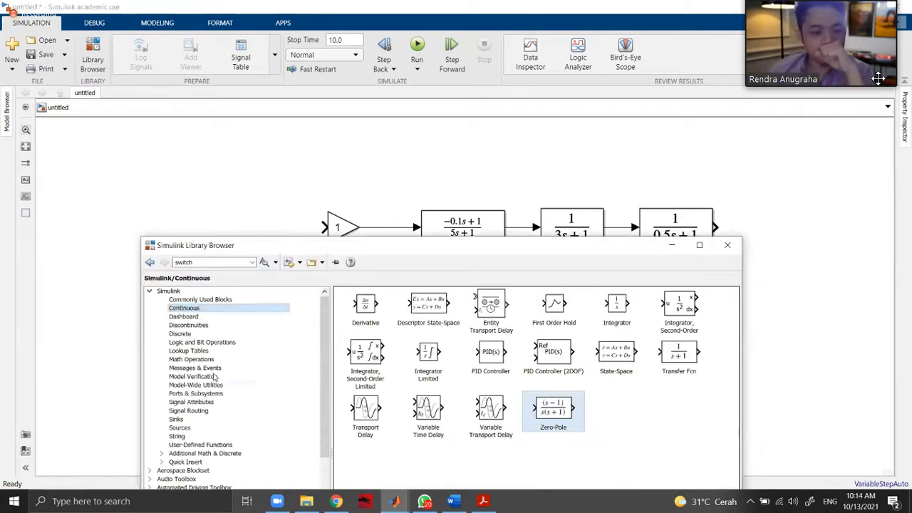
left_click(180, 428)
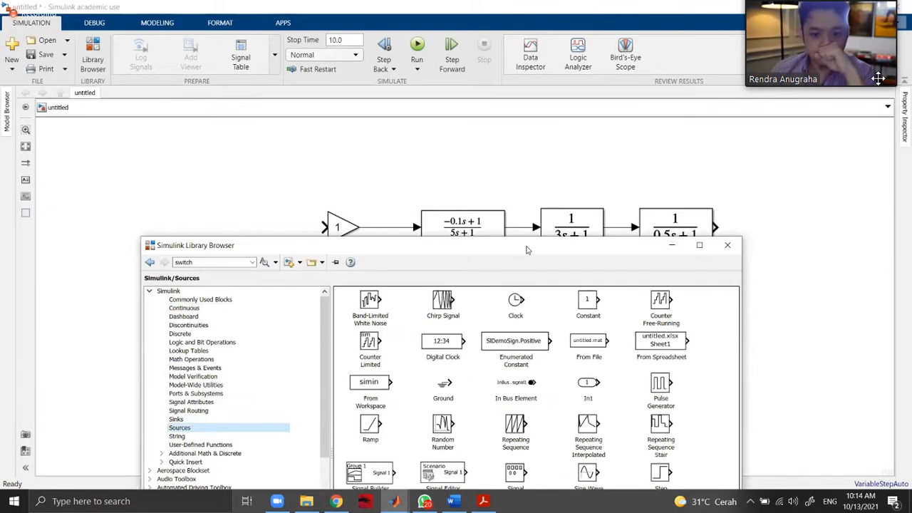
left_click_drag(528, 249, 732, 149)
left_click_drag(865, 374, 256, 232)
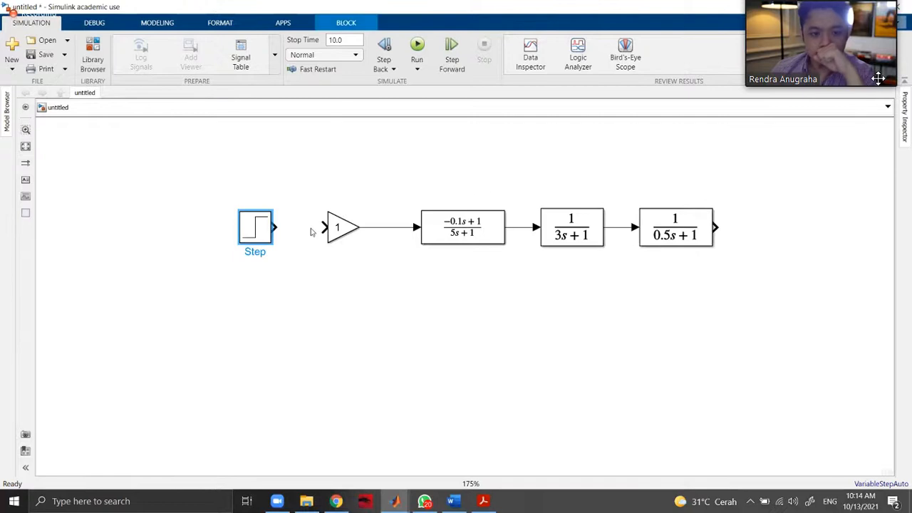
left_click_drag(325, 227, 276, 228)
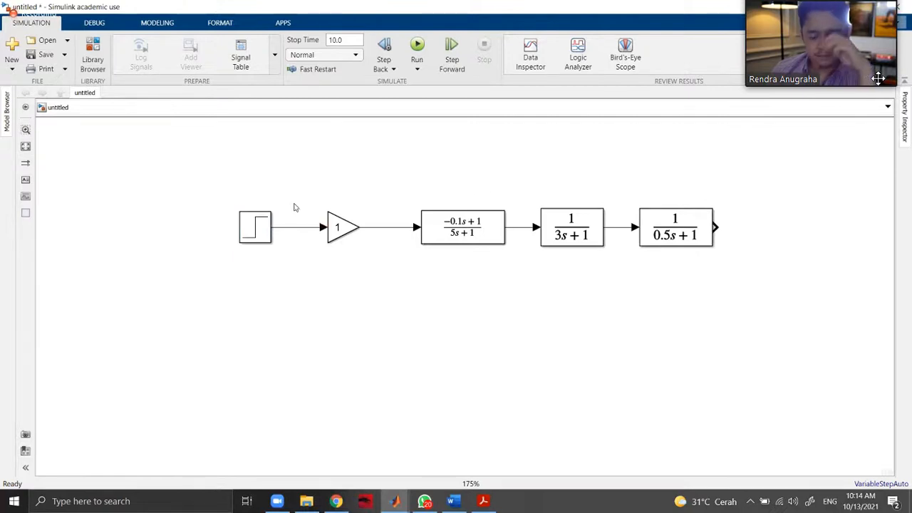
Check the Taylor series approximation of Example 6.4 in the textbook PDF and return to the Simulink model.
left_click(484, 502)
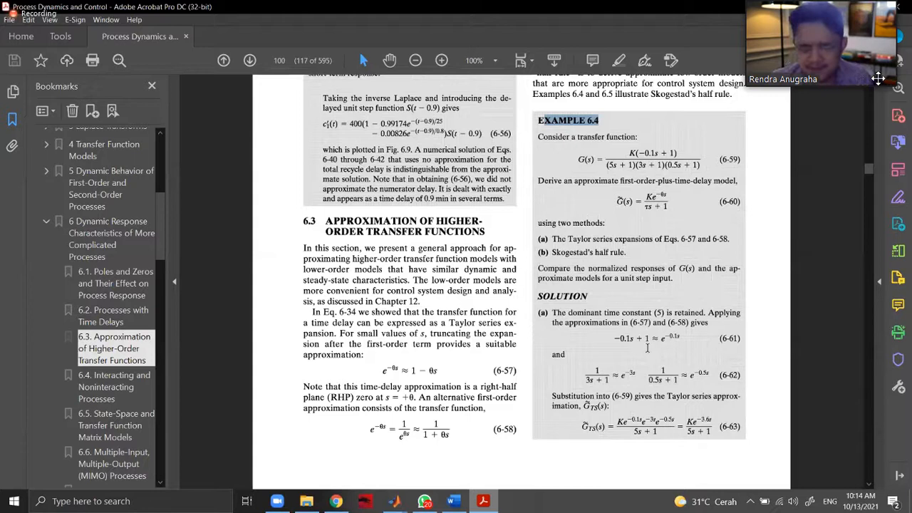
scroll(878, 79, "down", 3)
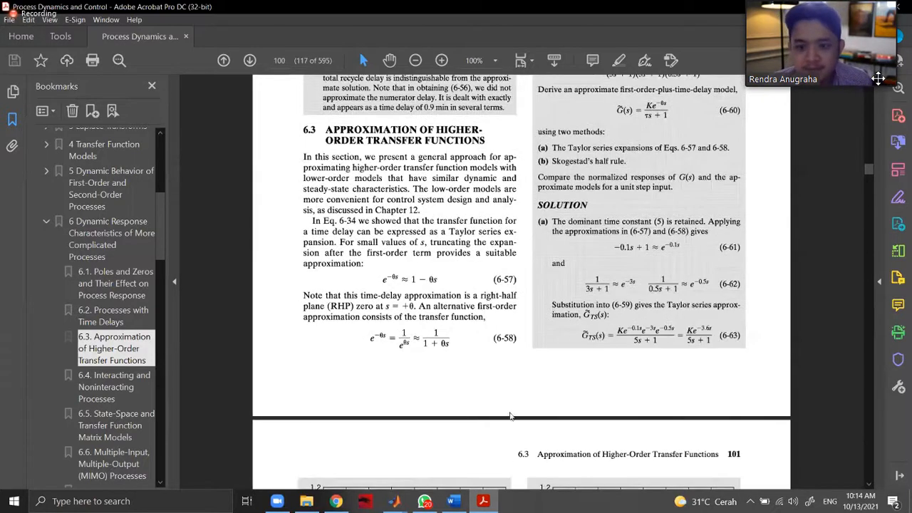
scroll(463, 311, "down", 5)
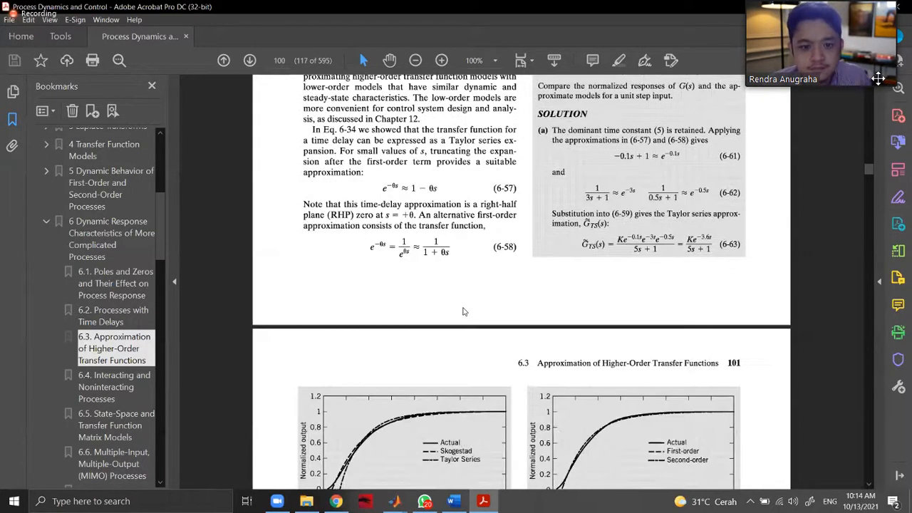
key("alt+Tab")
double_click(463, 311)
type("tr")
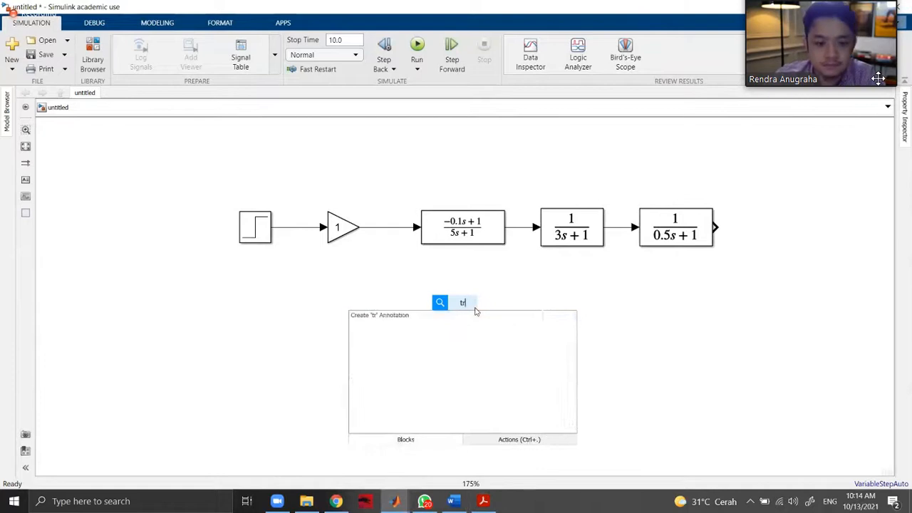
key("Return")
left_click_drag(482, 316, 452, 322)
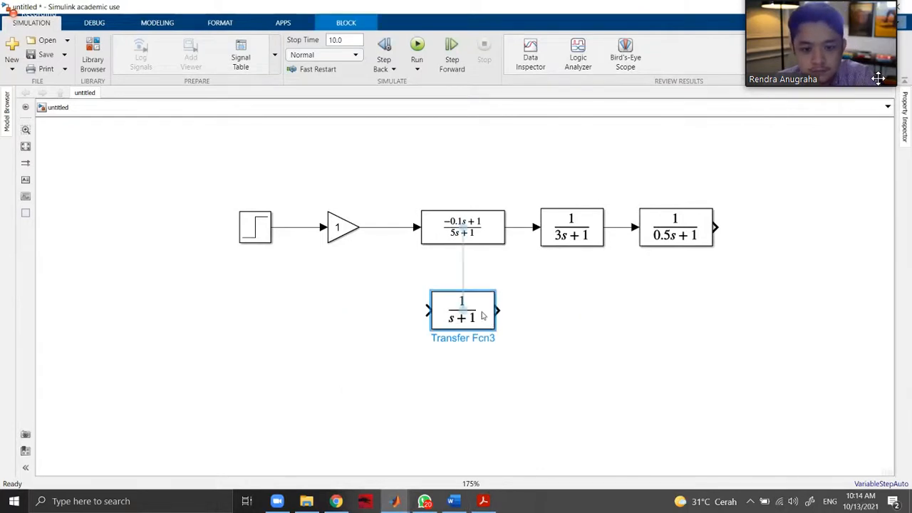
double_click(452, 322)
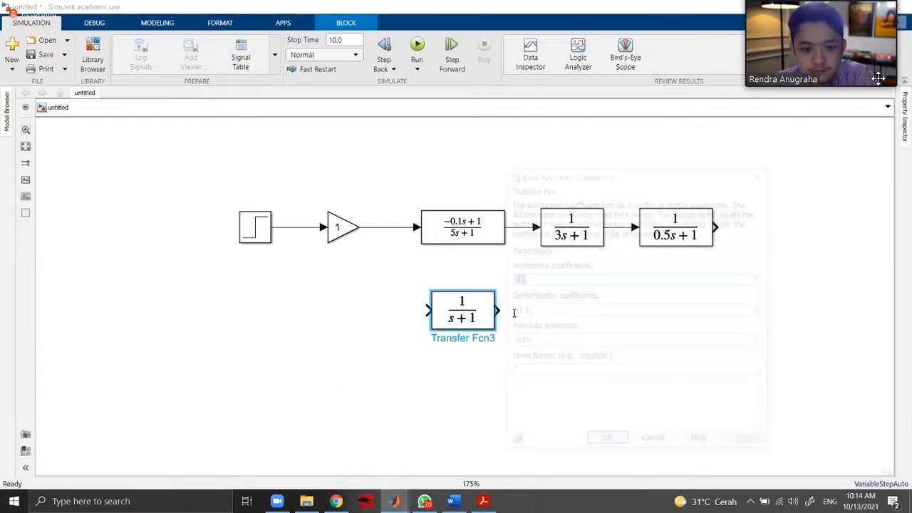
left_click(516, 310)
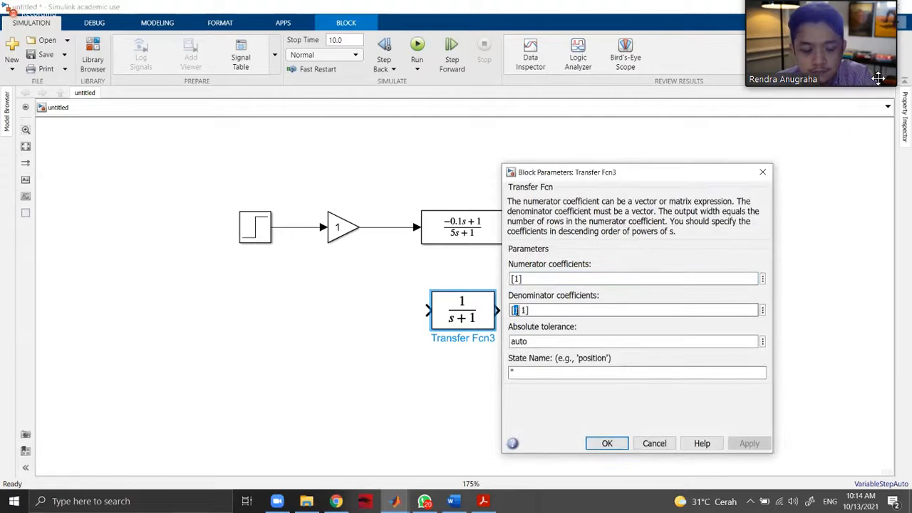
type("s")
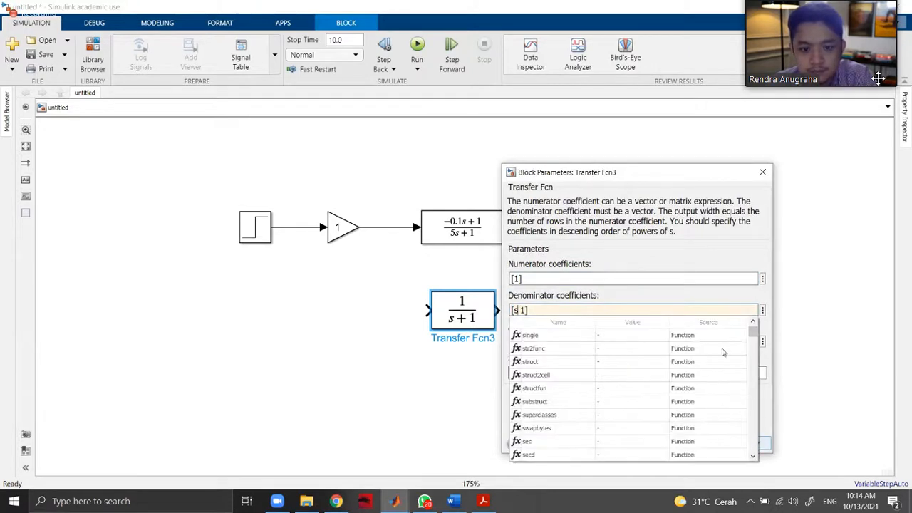
left_click(735, 308)
left_click(749, 443)
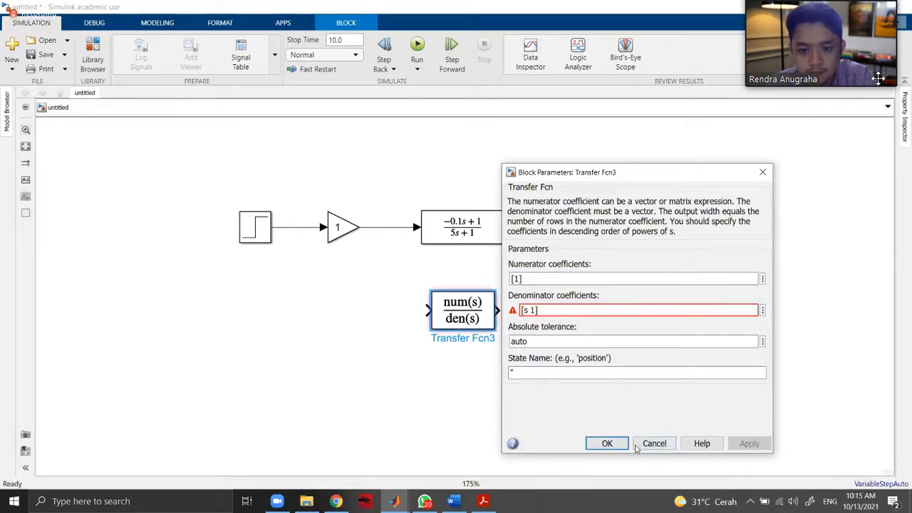
left_click(606, 443)
left_click_drag(493, 324, 537, 349)
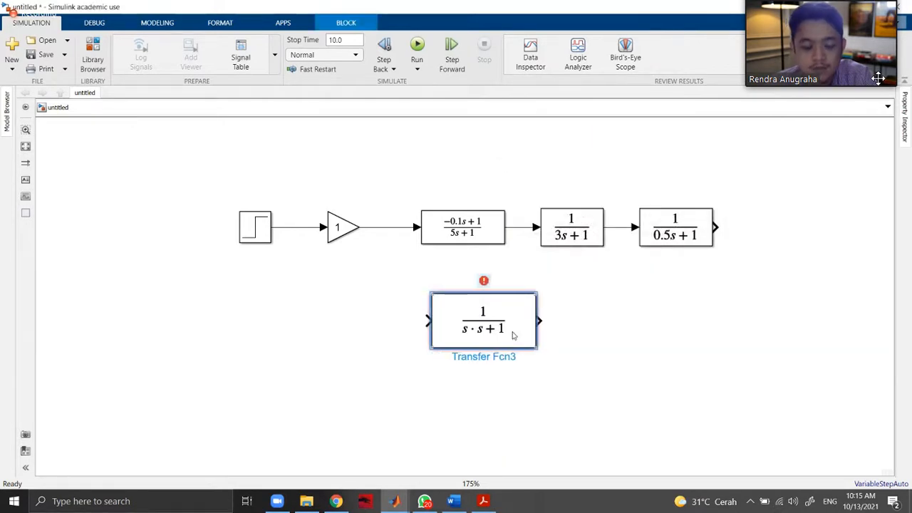
key("Delete")
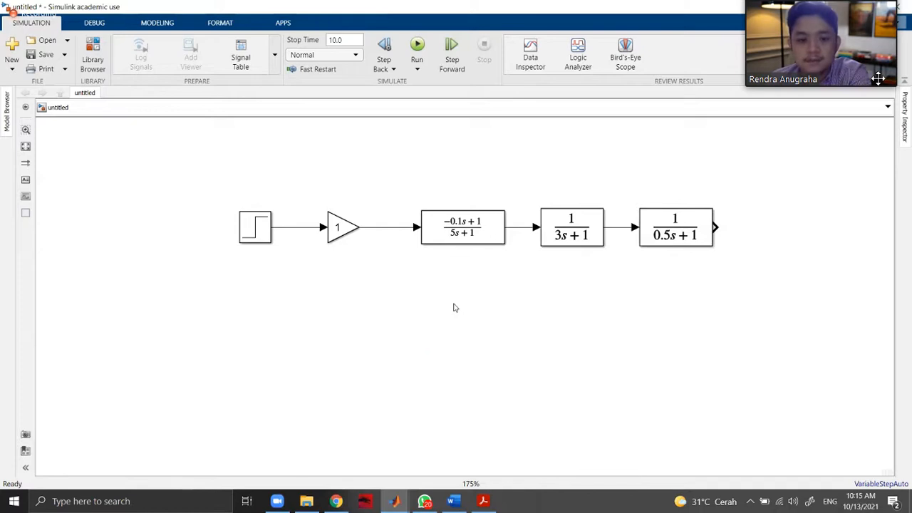
Insert a Transfer Fcn block aligned below the first one and set its denominator coefficients to [5 1].
double_click(450, 307)
type("tra")
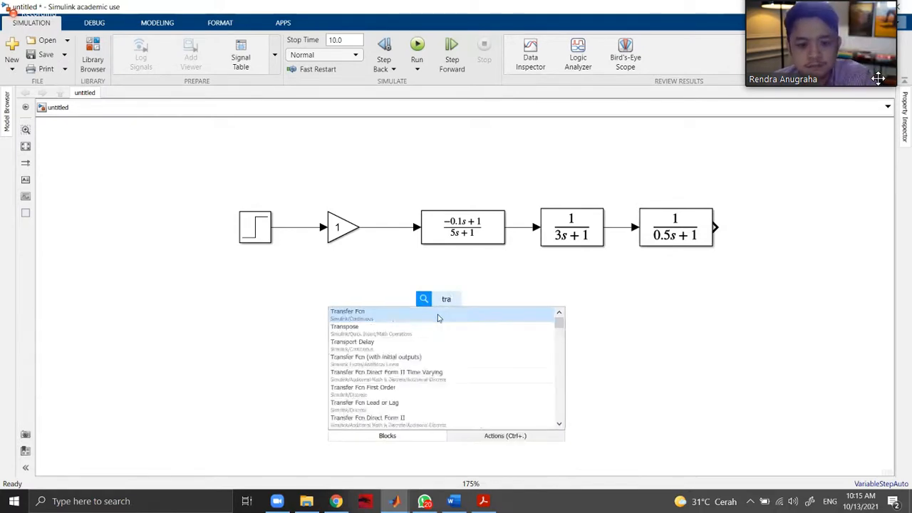
key("Return")
double_click(459, 308)
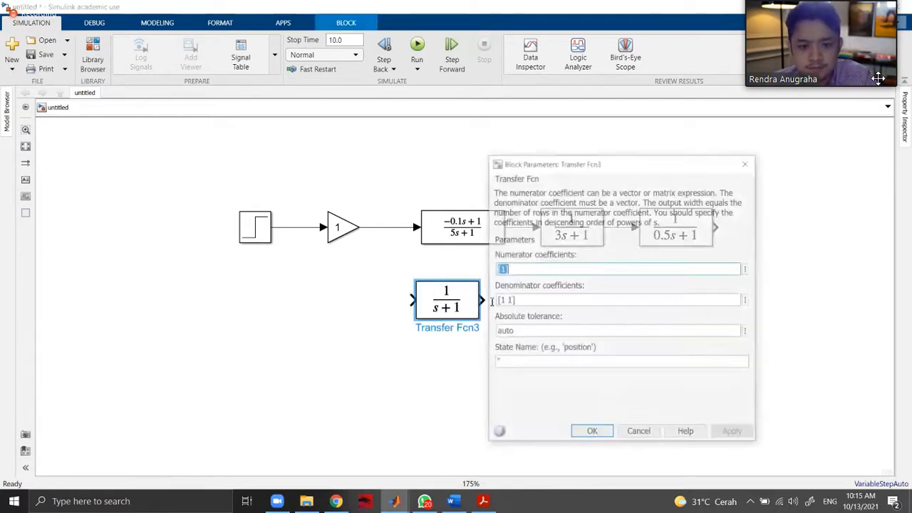
triple_click(503, 300)
type("[5 1]")
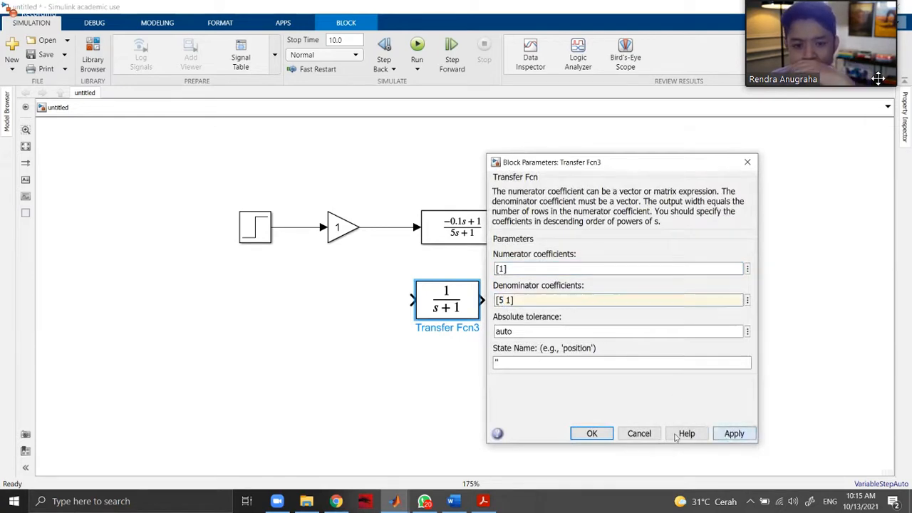
left_click(591, 433)
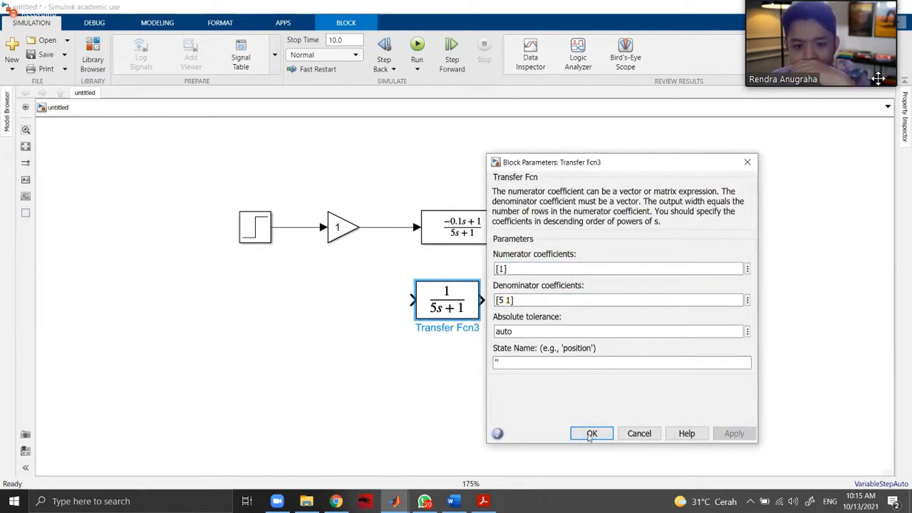
left_click_drag(476, 301, 492, 311)
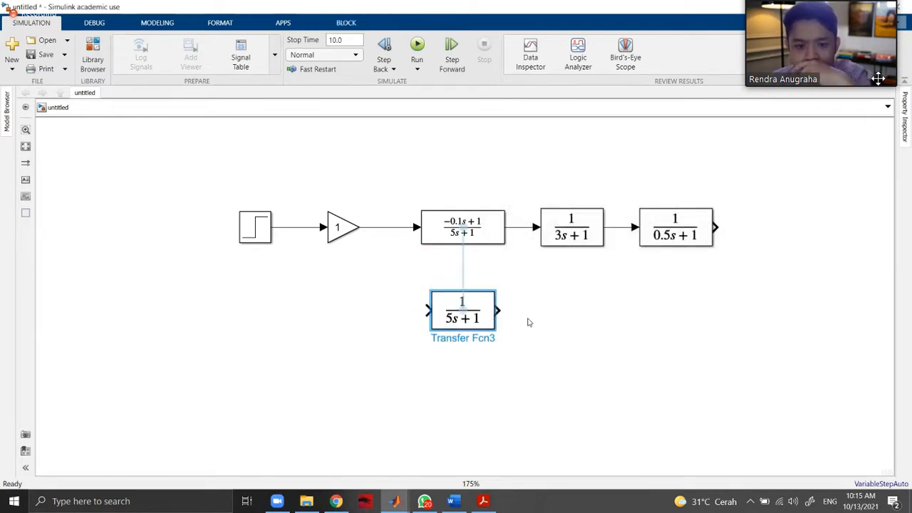
Check equation (6-63) in the PDF and insert a Transport Delay block from the Continuous library after the lower 1/(5s+1) block.
left_click(483, 501)
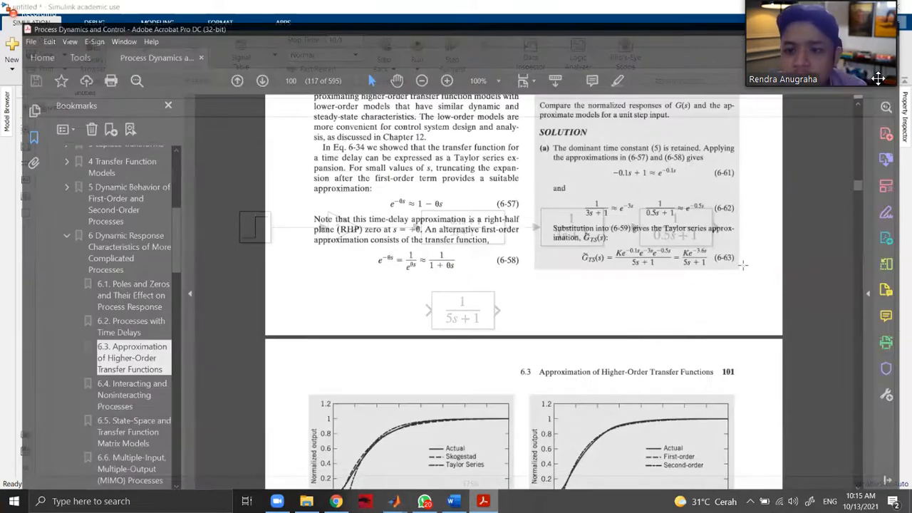
scroll(704, 200, "down", 6)
scroll(508, 478, "up", 5)
key("alt+Tab")
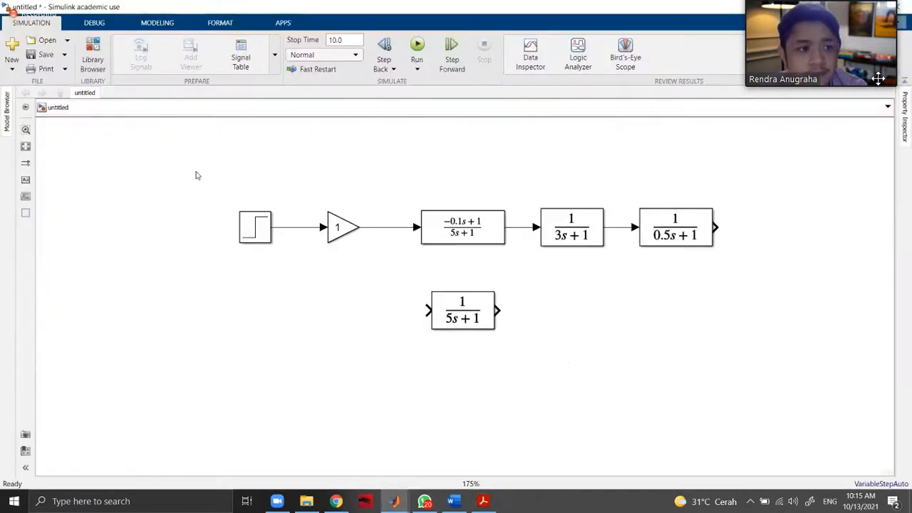
left_click(93, 61)
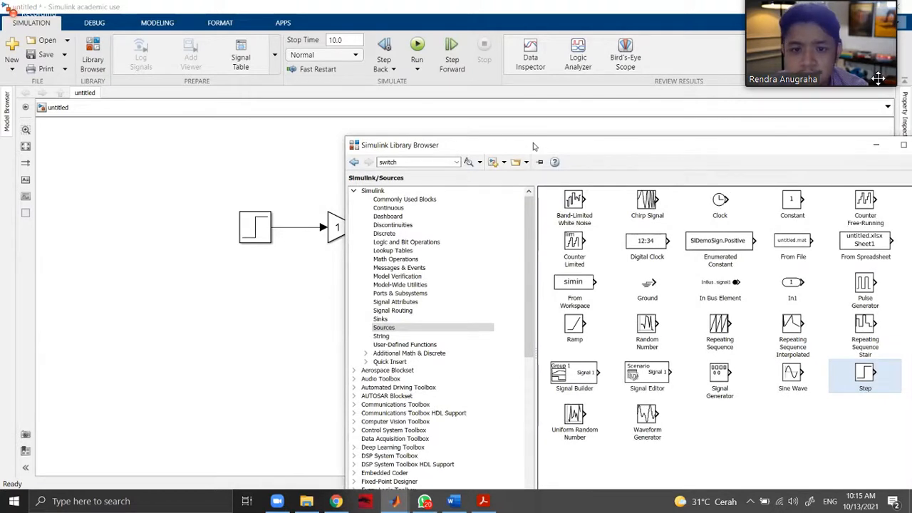
left_click(214, 161)
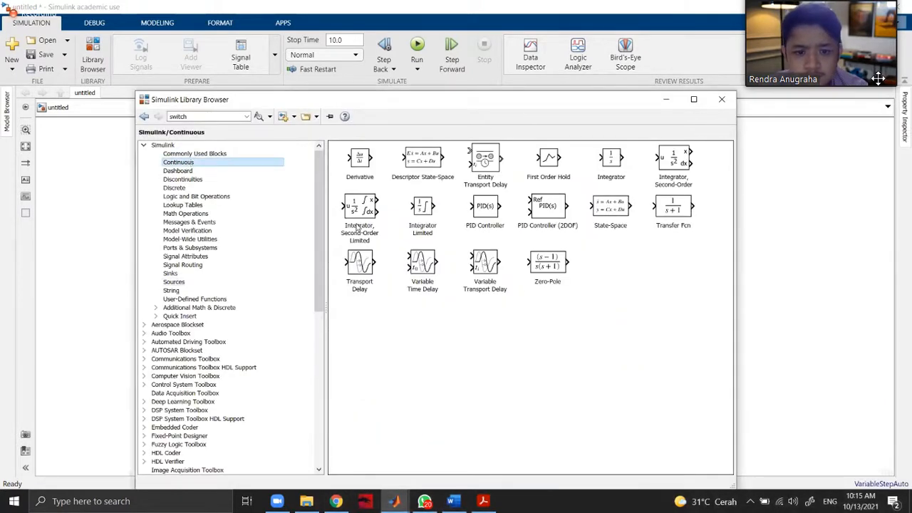
left_click_drag(363, 265, 549, 308)
Set the Transport Delay block's time delay to the Taylor series approximation's delay from equation (6-63).
double_click(537, 310)
type("3.6")
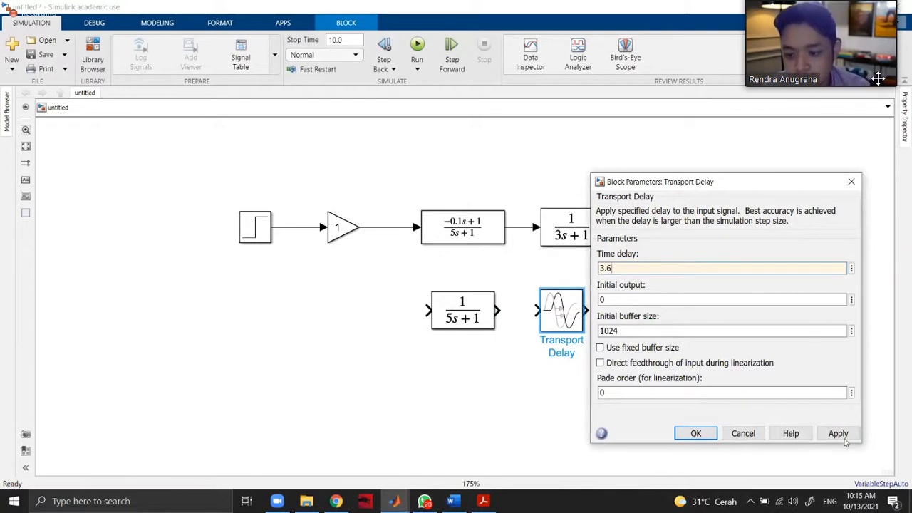
left_click(839, 433)
key("Return")
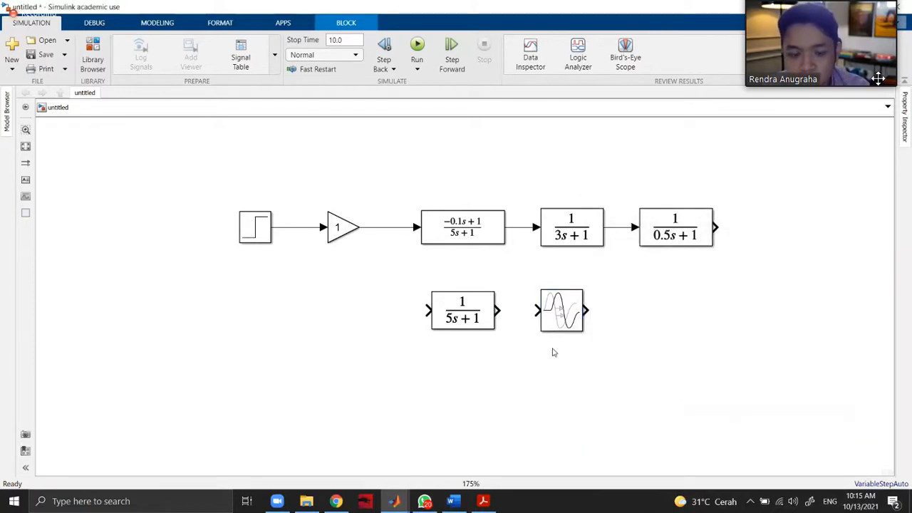
Check Skogestad's approximation (6-64) in the PDF and place a copy of the 1/(5s+1) block below the original in the Simulink model.
left_click(483, 501)
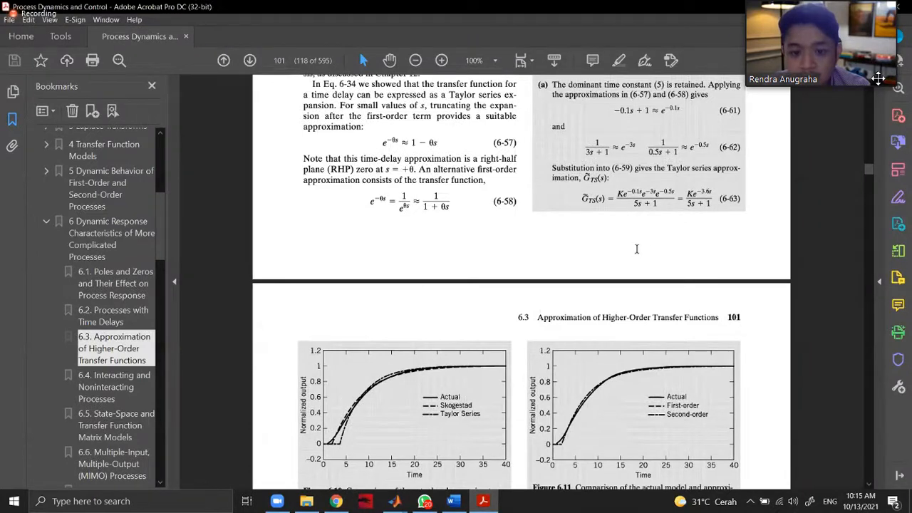
scroll(436, 387, "down", 2)
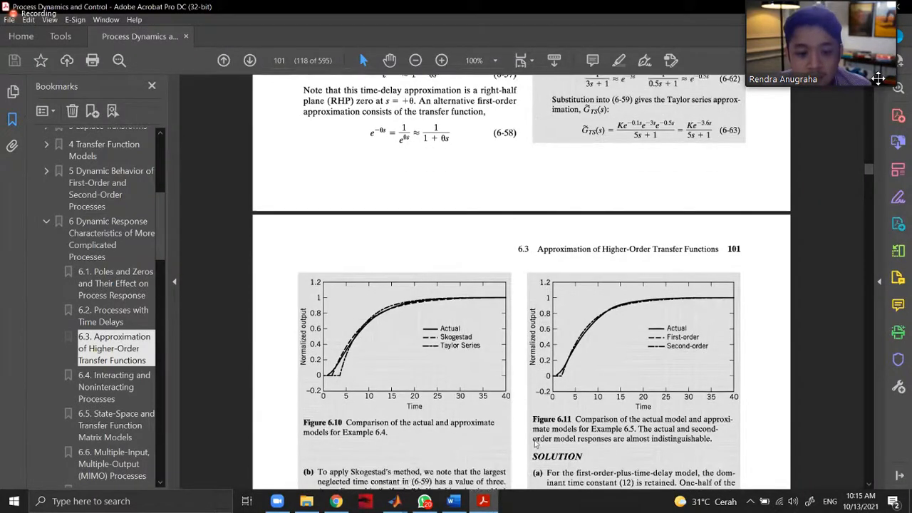
scroll(507, 347, "down", 2)
scroll(483, 302, "down", 5)
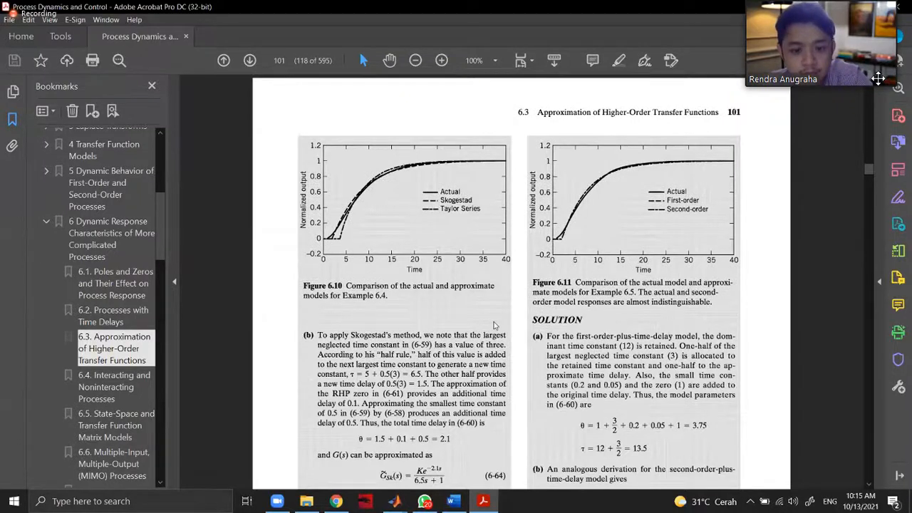
key("alt+Tab")
left_click_drag(493, 361, 485, 391)
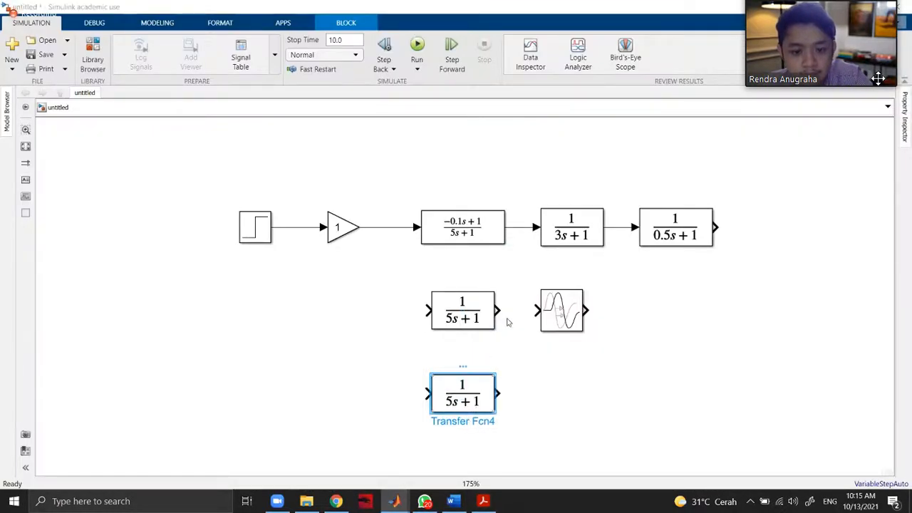
Set the lowest Transfer Fcn block's denominator coefficients to [6.5 1] and widen the block until the full expression fits.
key("Return")
triple_click(515, 343)
left_click(515, 344)
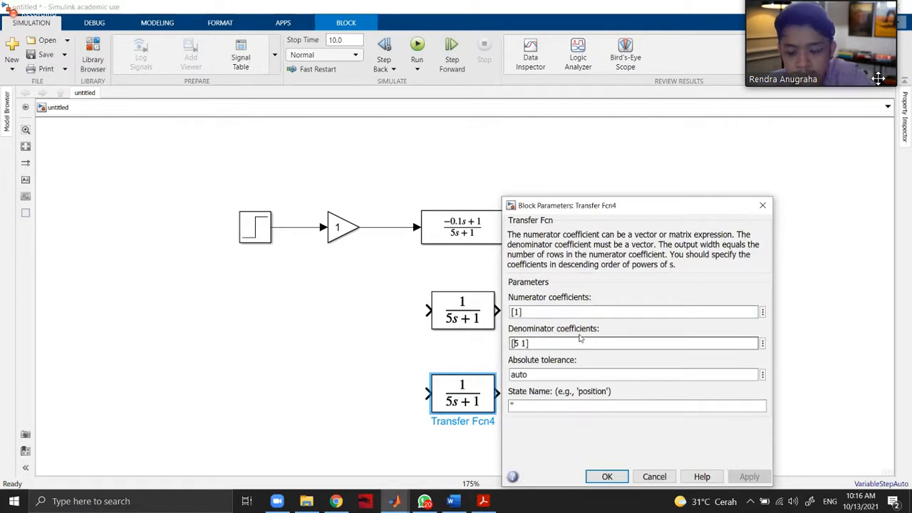
type("6.")
left_click(749, 477)
left_click(604, 477)
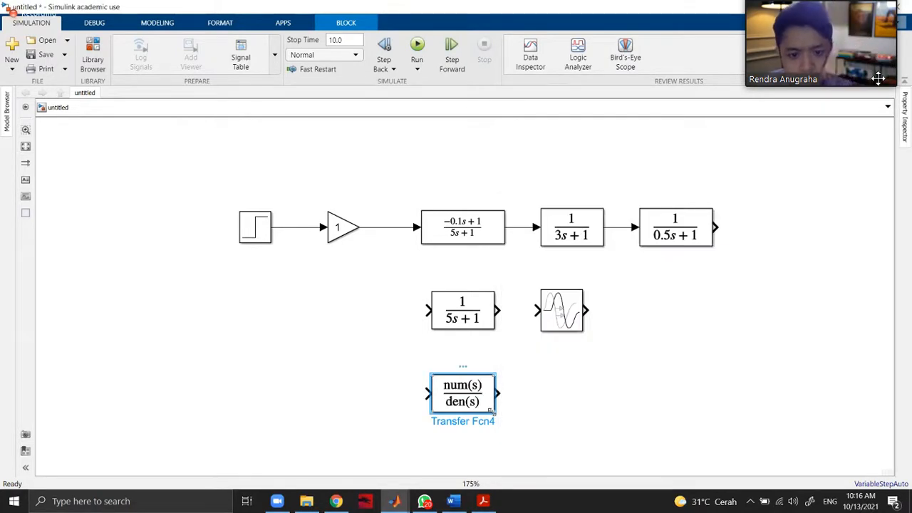
left_click_drag(430, 416, 416, 414)
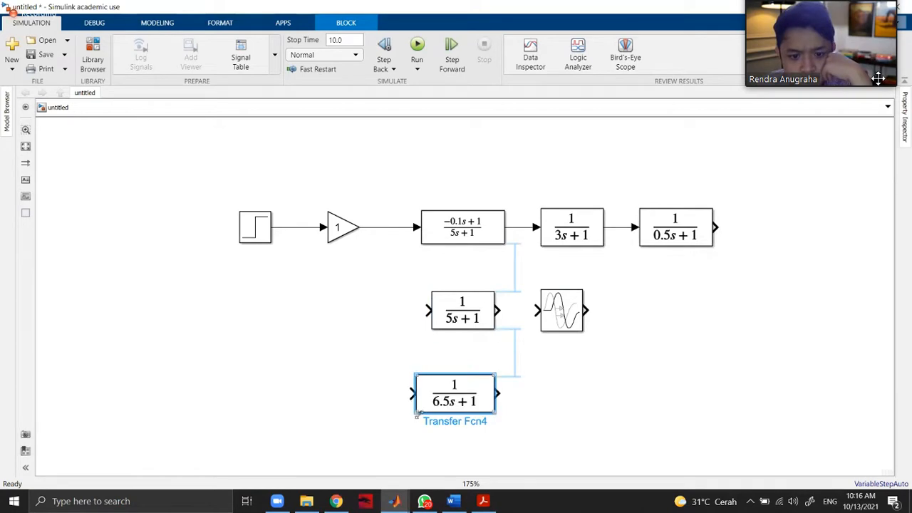
Insert a Transport Delay block after the 1/(6.5s+1) block and set its time delay to 2.1.
left_click(554, 384)
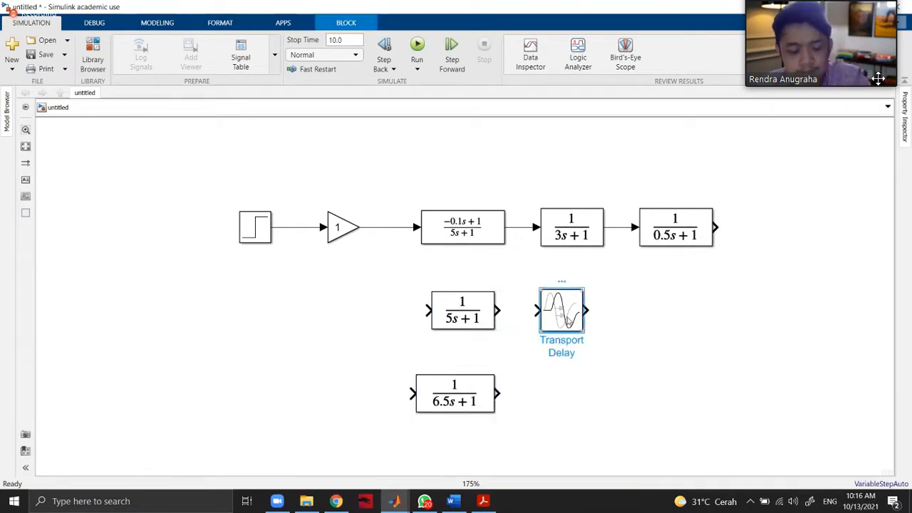
double_click(556, 390)
type("tra")
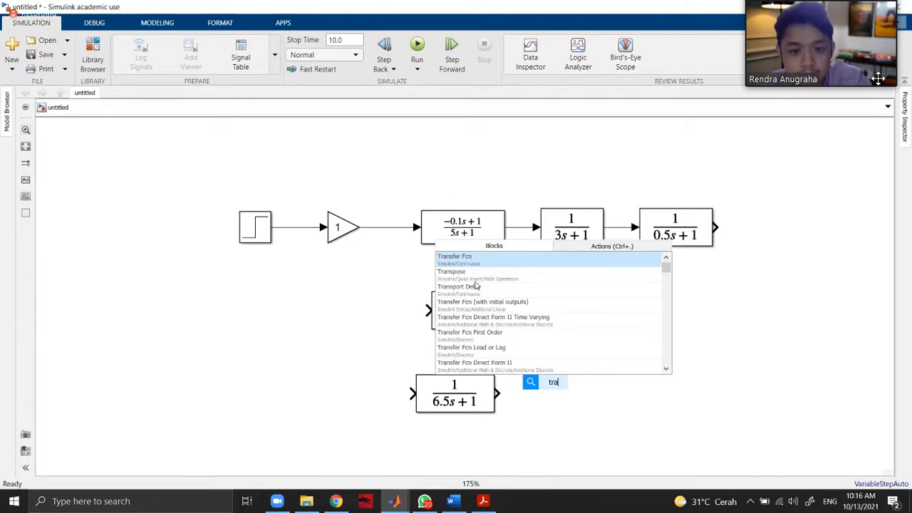
left_click(476, 286)
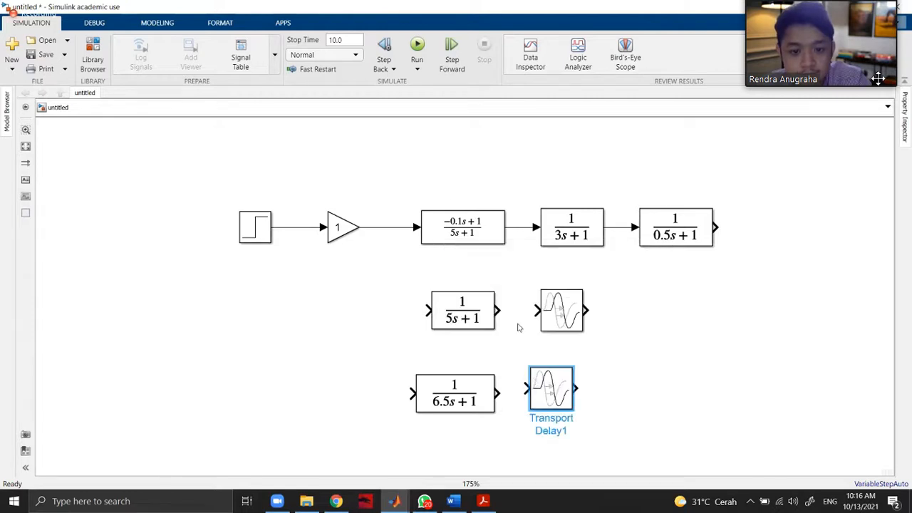
double_click(557, 392)
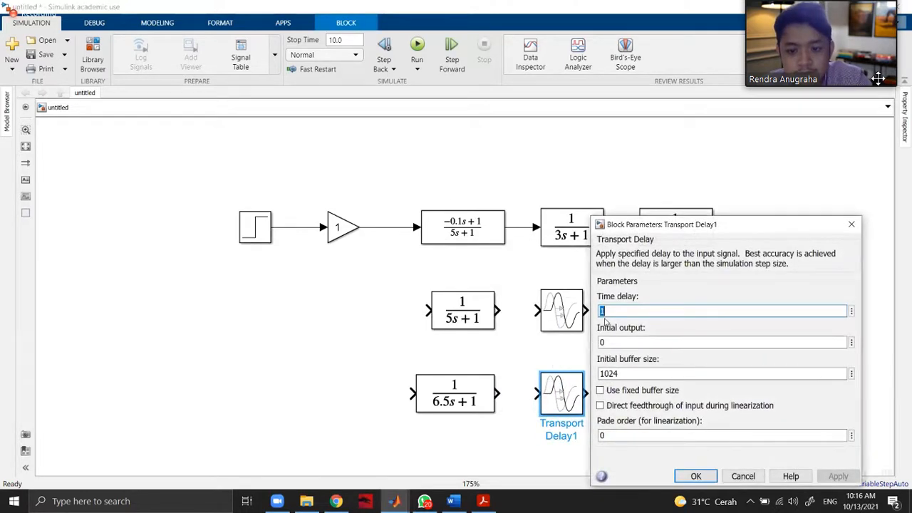
type("2.1")
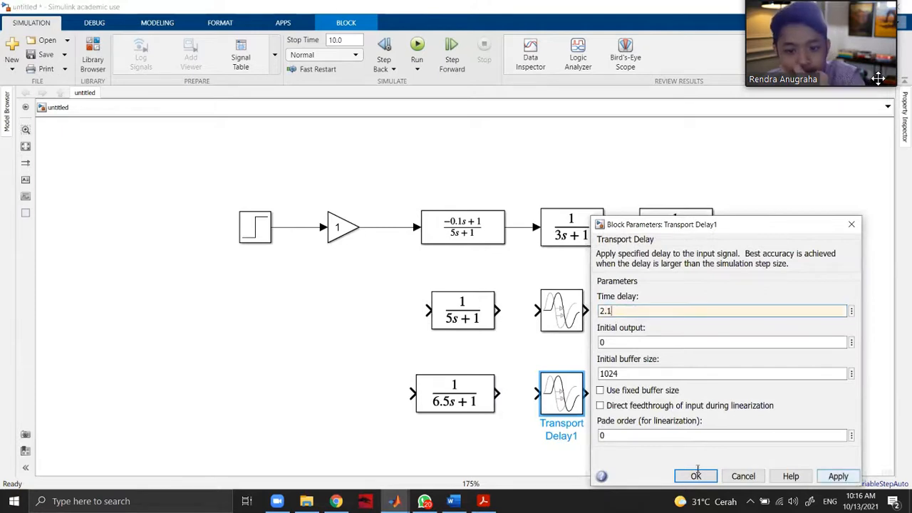
left_click(696, 476)
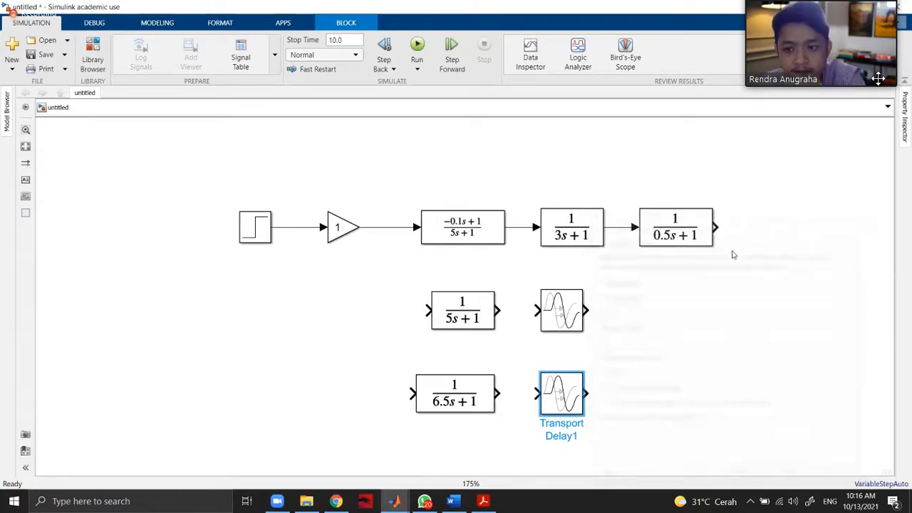
Check the 5s+1 branch's delay setting, then wire both approximation branches from the Gain output through their Transport Delay blocks.
double_click(560, 321)
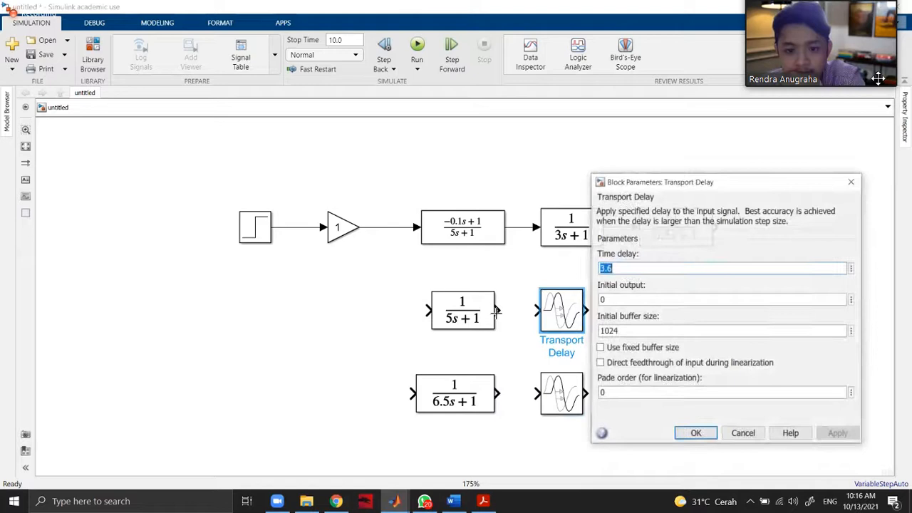
key("Return")
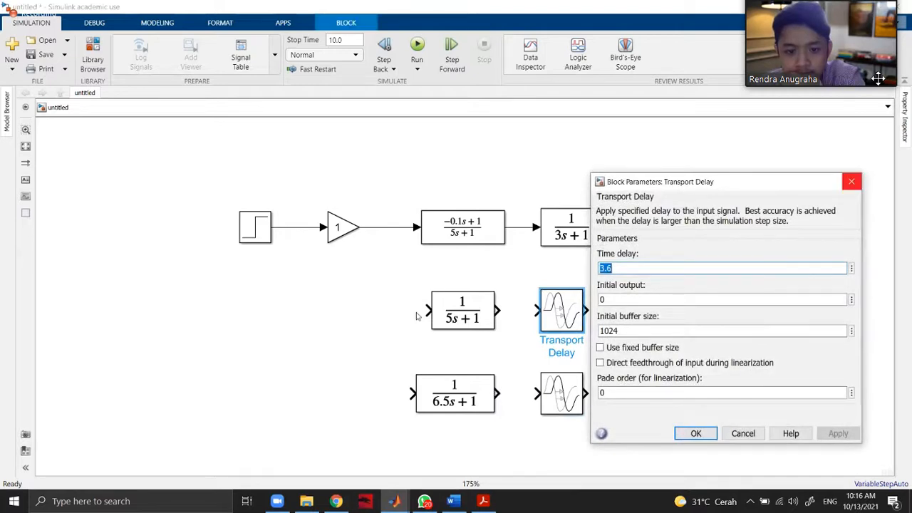
left_click(406, 253)
left_click_drag(405, 253, 399, 227)
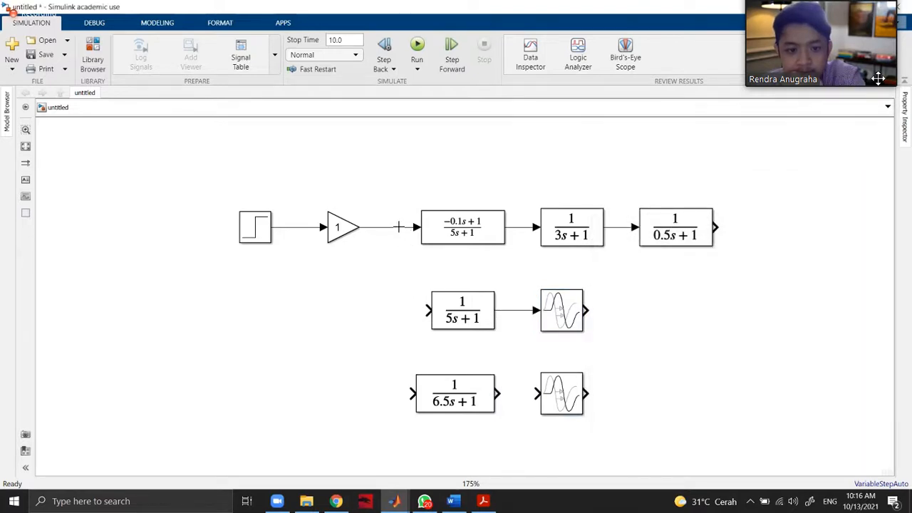
mouse_move(412, 394)
left_mouse_down()
mouse_move(360, 311)
mouse_move(385, 227)
left_mouse_up()
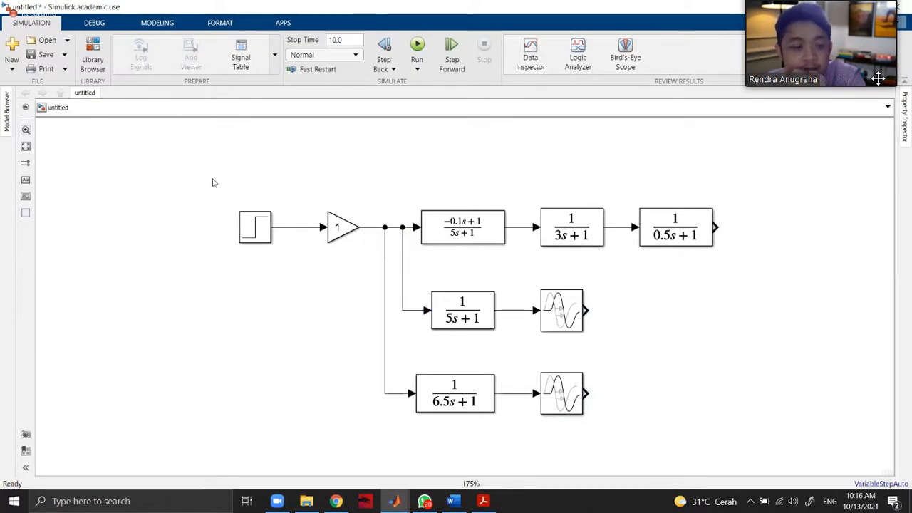
Add a three-input Scope from the Sinks library and connect the actual model and both delayed approximations to it.
left_click(96, 60)
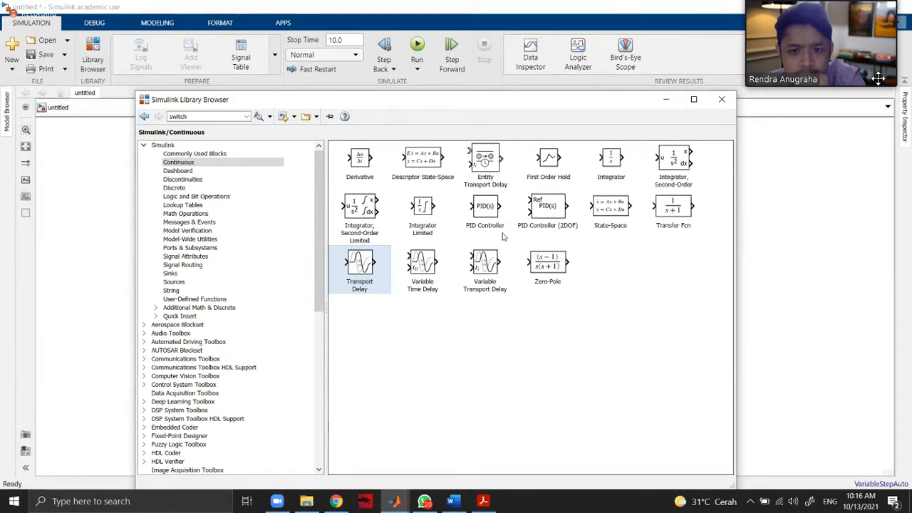
left_click(174, 282)
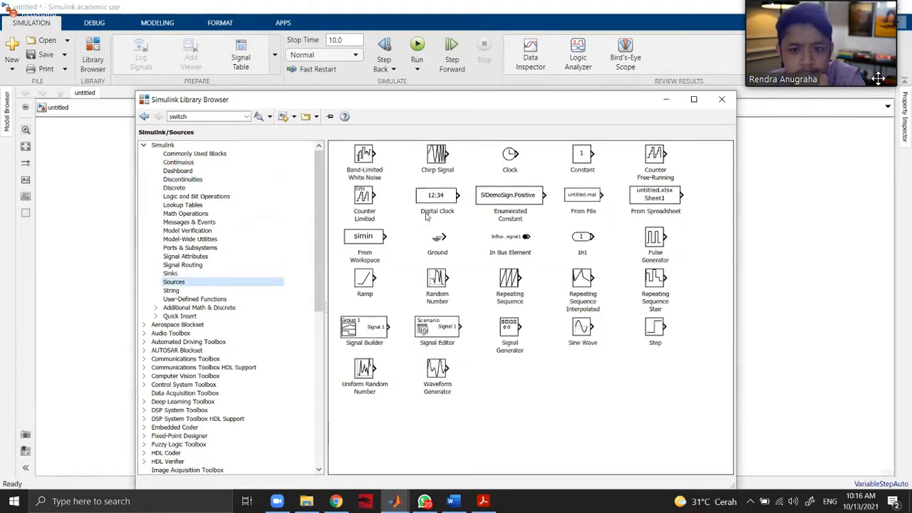
left_click(232, 273)
left_click_drag(601, 165, 587, 311)
left_click(804, 289)
left_click_drag(780, 288, 586, 393)
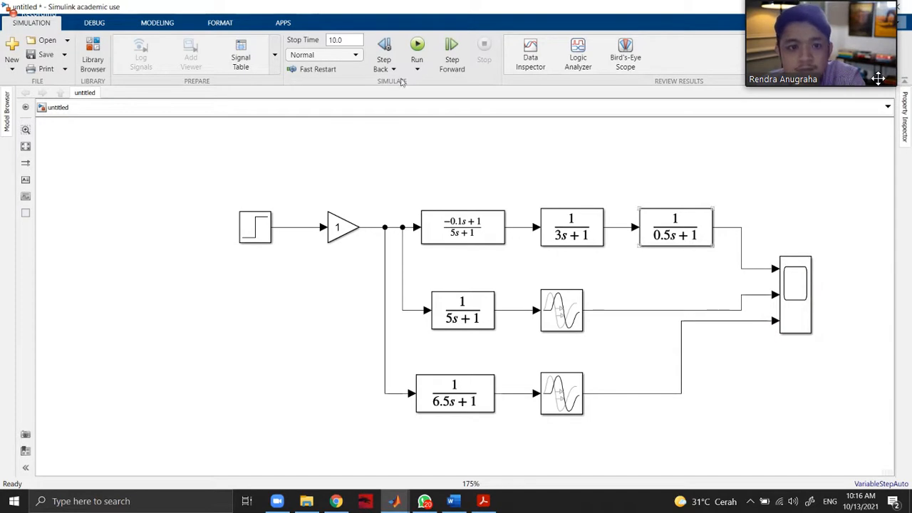
Run the simulation with the 10.0 stop time, view the three responses in the Scope and close it.
left_click(417, 47)
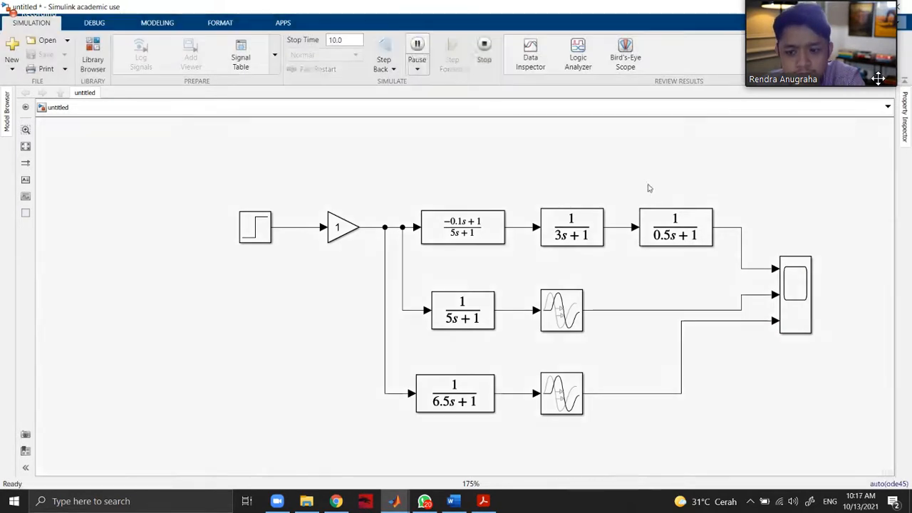
left_click(800, 291)
double_click(799, 291)
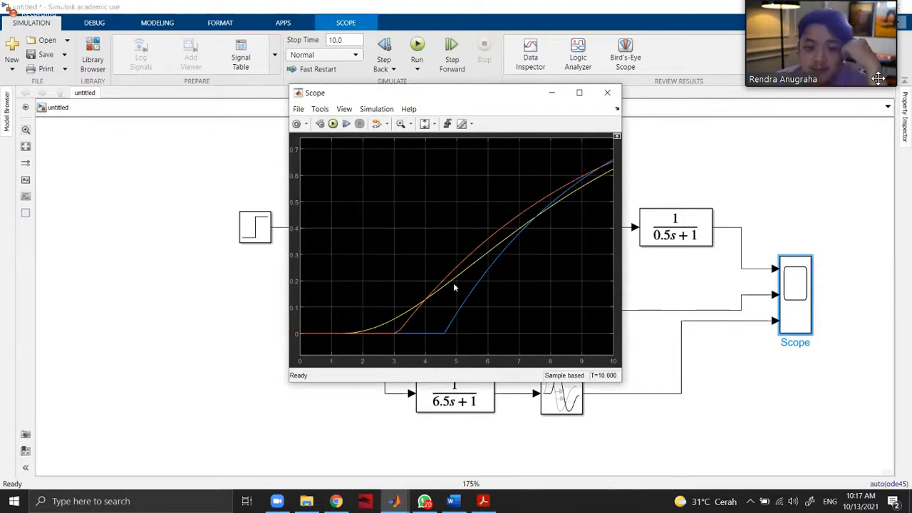
left_click(607, 92)
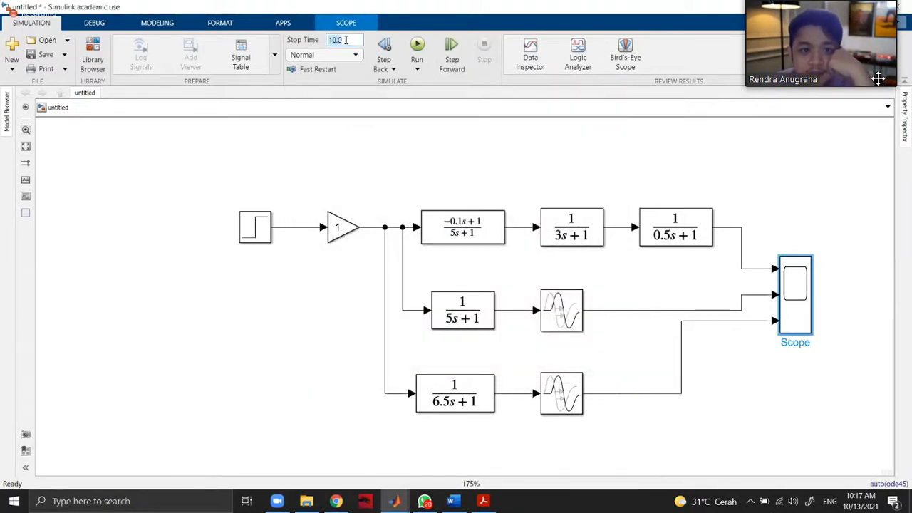
Set the simulation stop time to 100, rerun the model and open the Scope.
type("100")
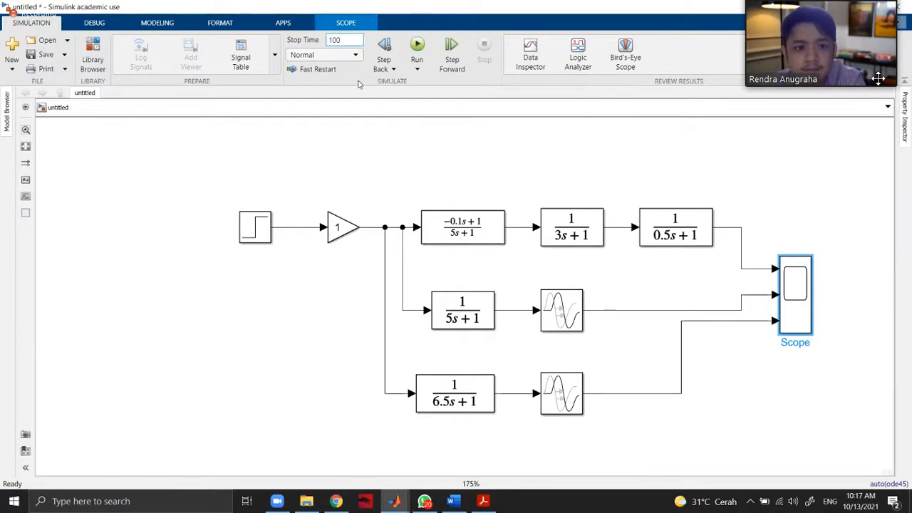
left_click(418, 50)
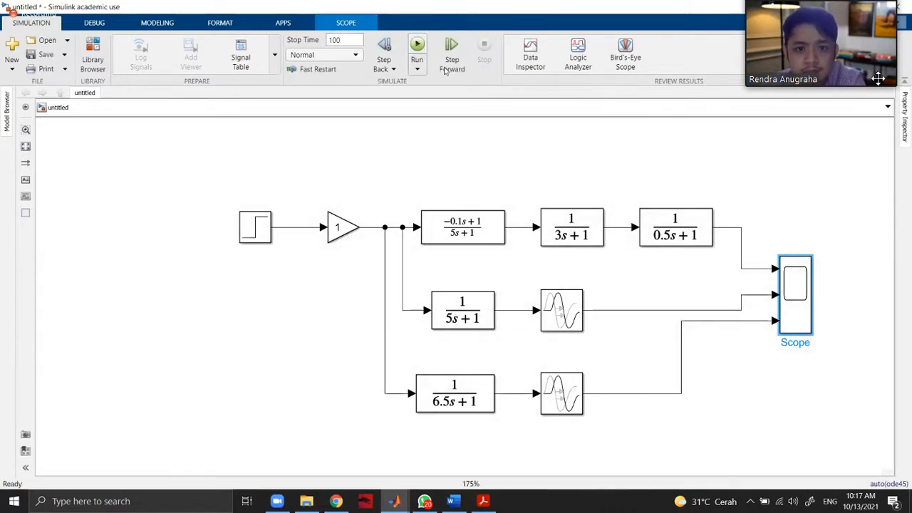
double_click(801, 289)
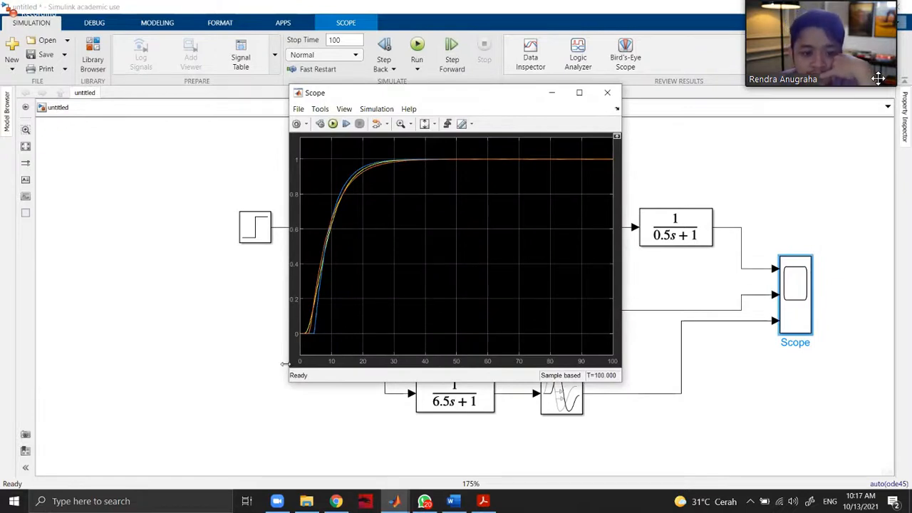
Show the Scope's legend, place it below the settled curves, and widen and reposition the Scope window.
left_click(320, 108)
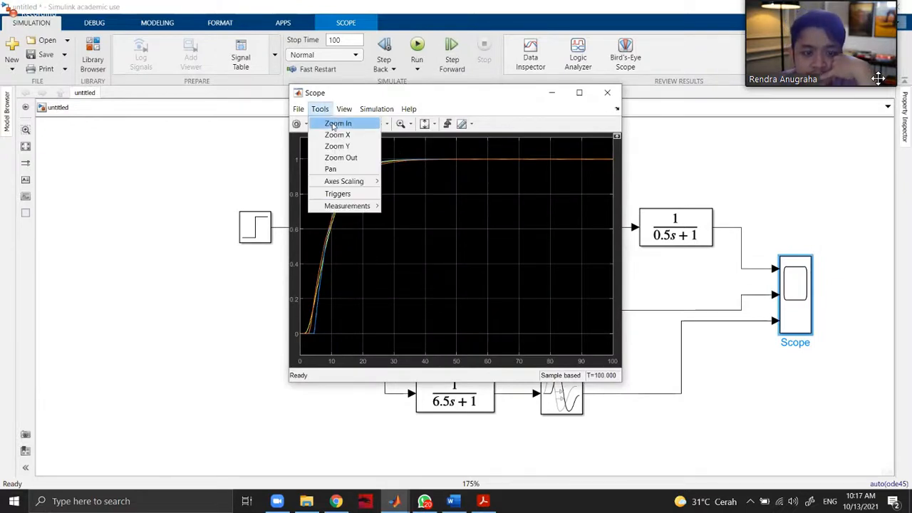
mouse_move(344, 108)
left_click(367, 157)
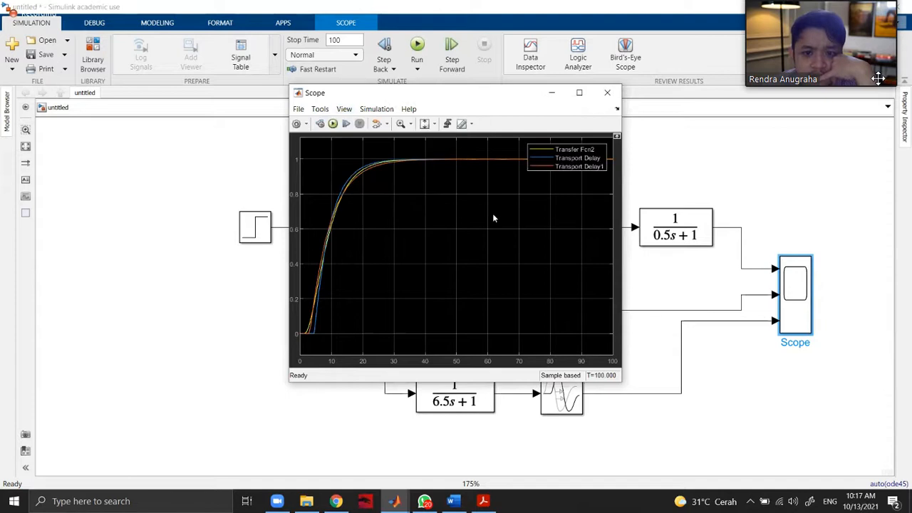
left_click_drag(566, 164, 570, 193)
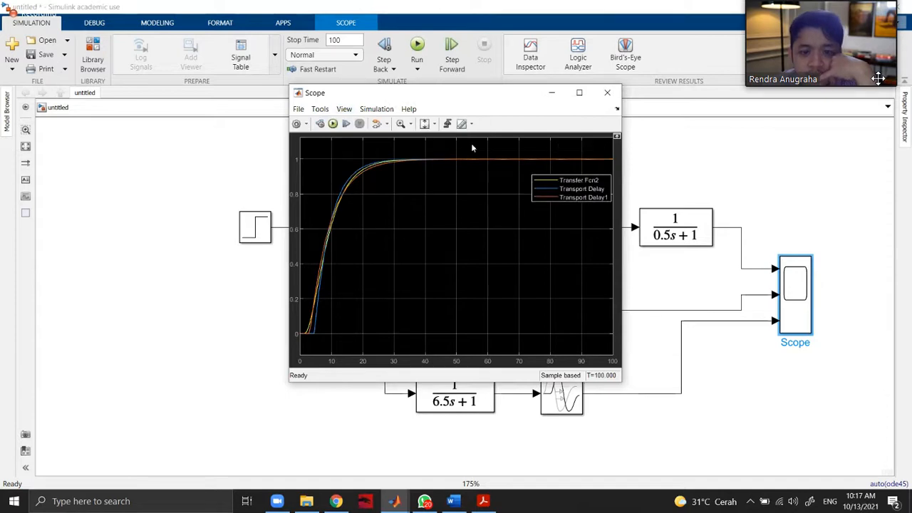
left_click_drag(490, 98, 290, 94)
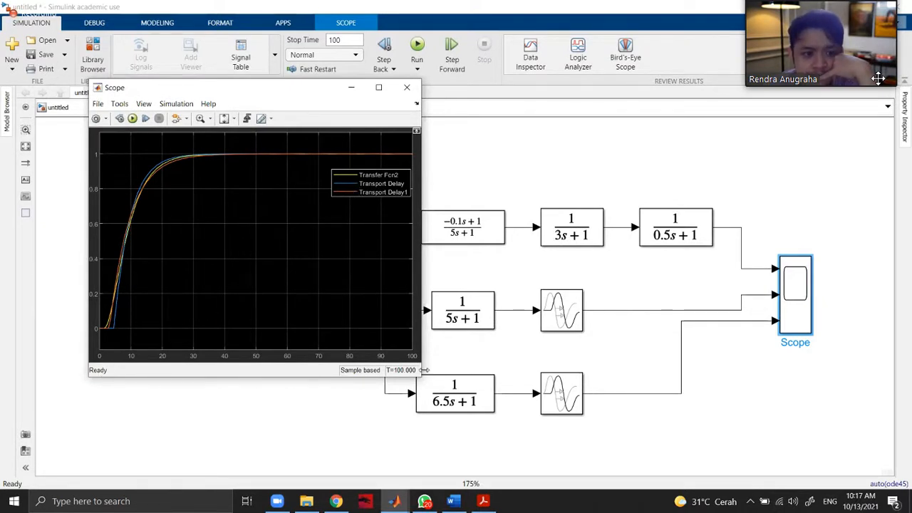
left_click_drag(424, 370, 859, 370)
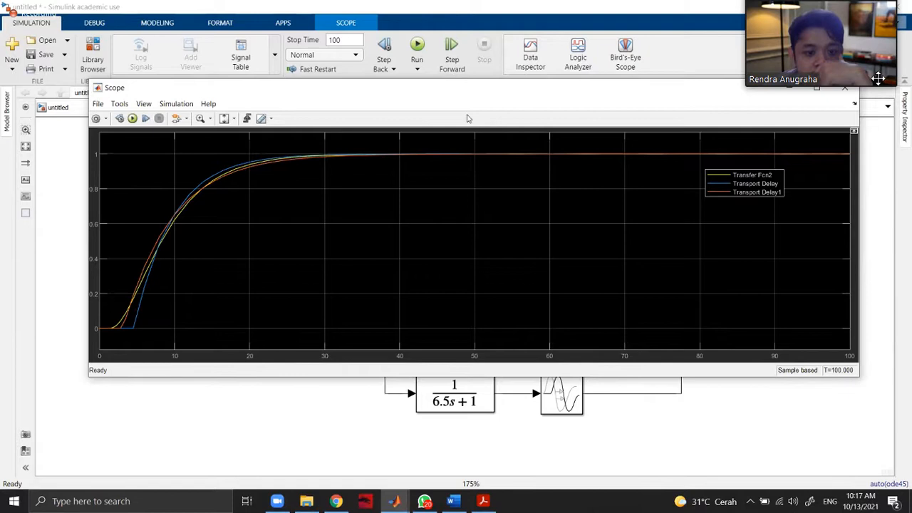
left_click_drag(475, 88, 468, 117)
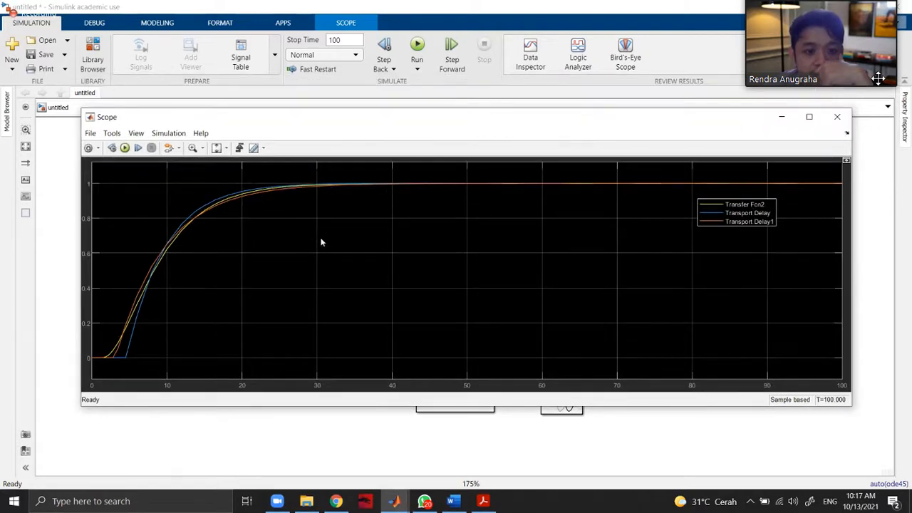
Set the simulation stop time to 30, rerun the model and reopen the Scope.
double_click(335, 40)
type("3")
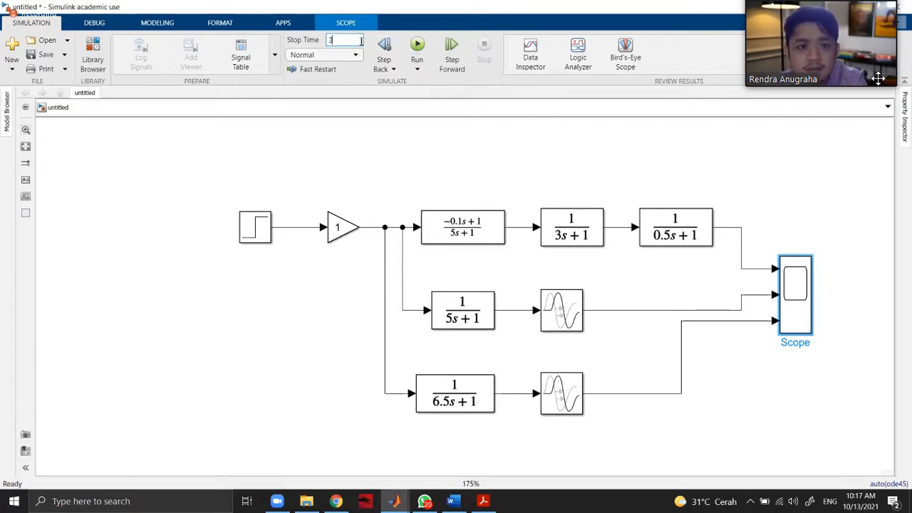
type("0")
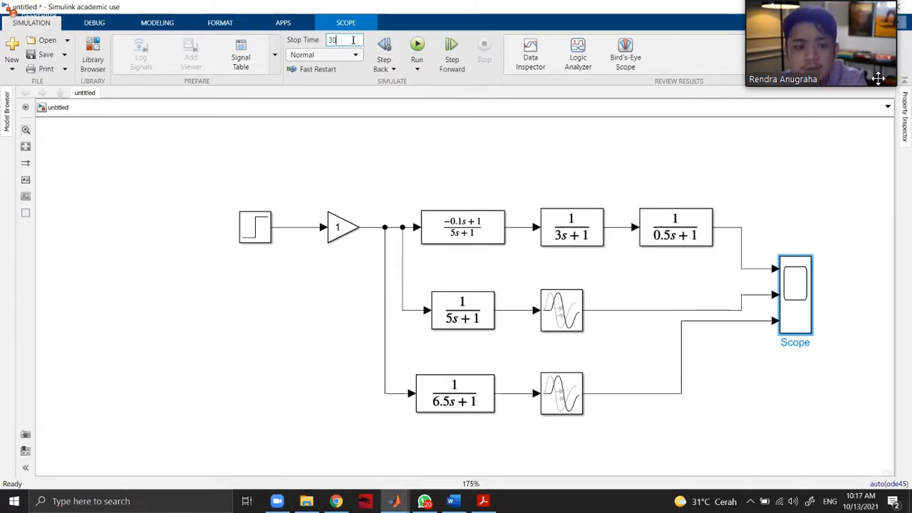
left_click(418, 51)
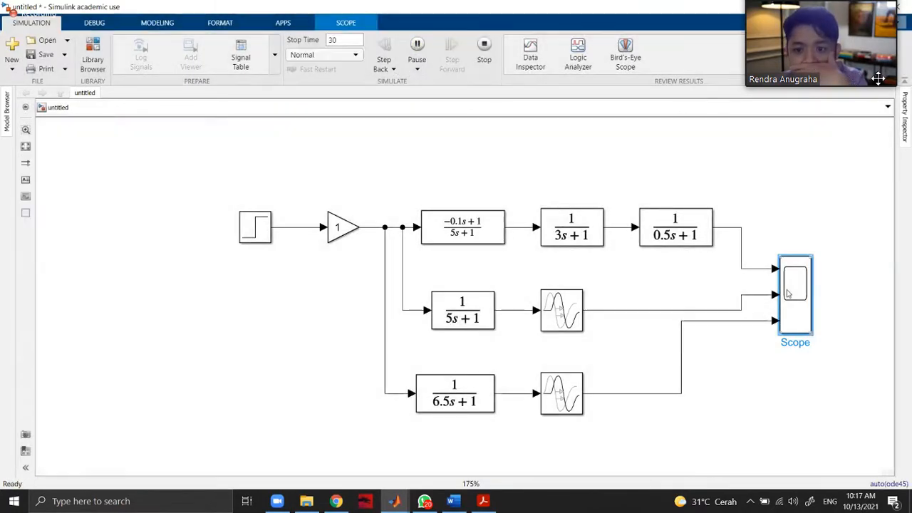
double_click(788, 294)
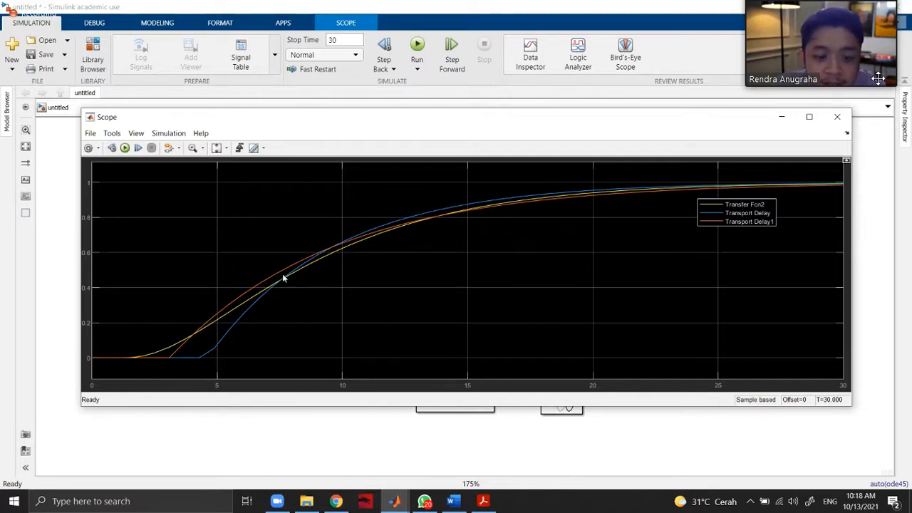
Compare the Scope responses with Figure 6.10 in the PDF, and return to Simulink to lower the Scope window below the top block row.
key("XF86AudioRaiseVolume")
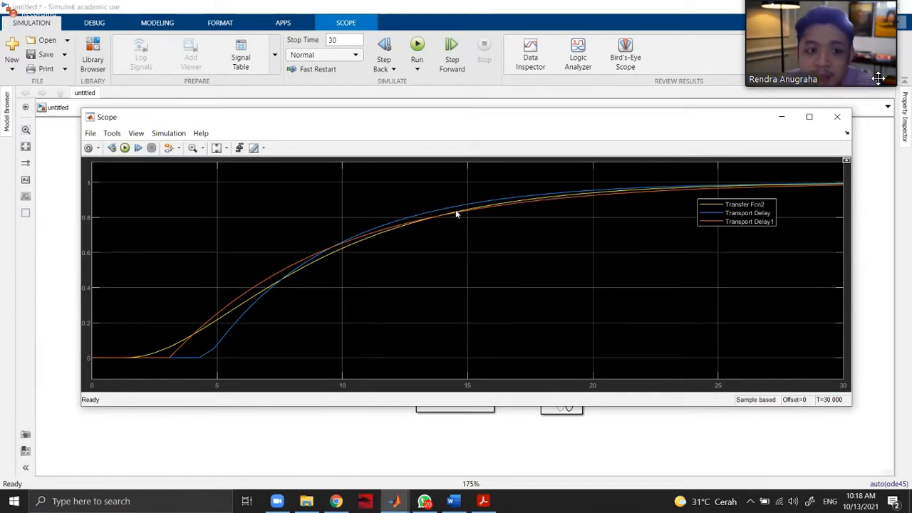
left_click(485, 498)
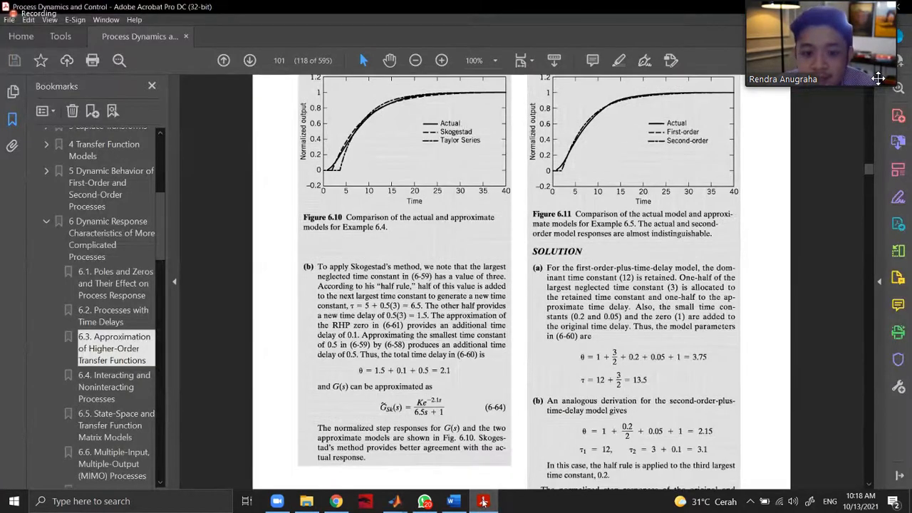
left_click(483, 499)
left_click_drag(560, 116, 478, 269)
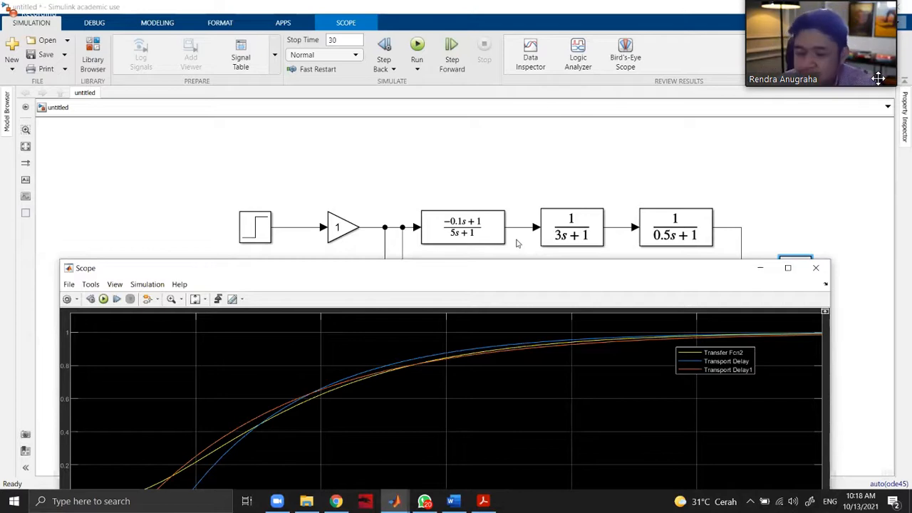
Reposition the Scope window to inspect both the transfer function blocks and the full response curves, and close the Scope.
left_click_drag(510, 275, 517, 286)
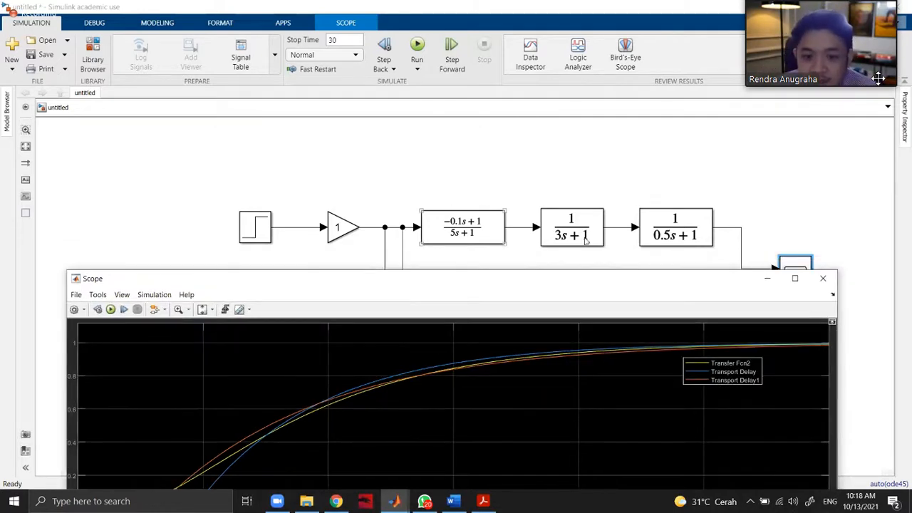
left_click_drag(572, 274, 576, 104)
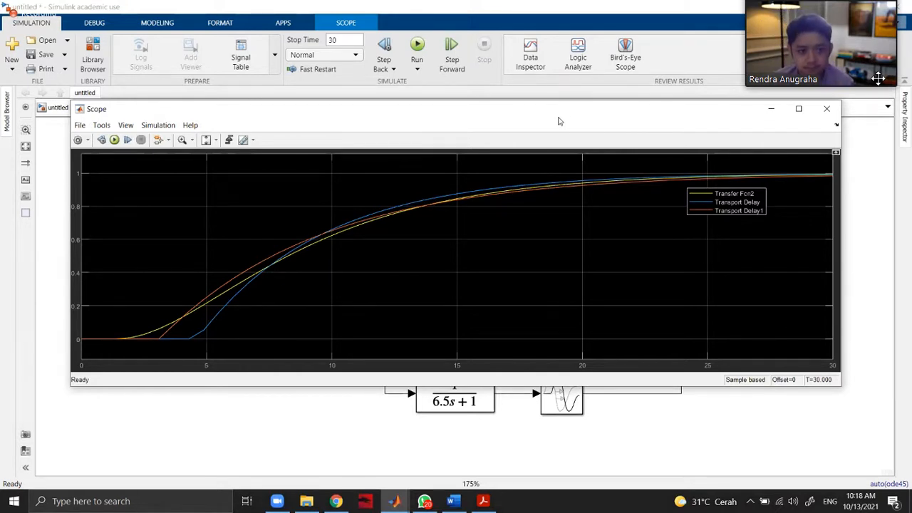
left_click_drag(562, 114, 549, 176)
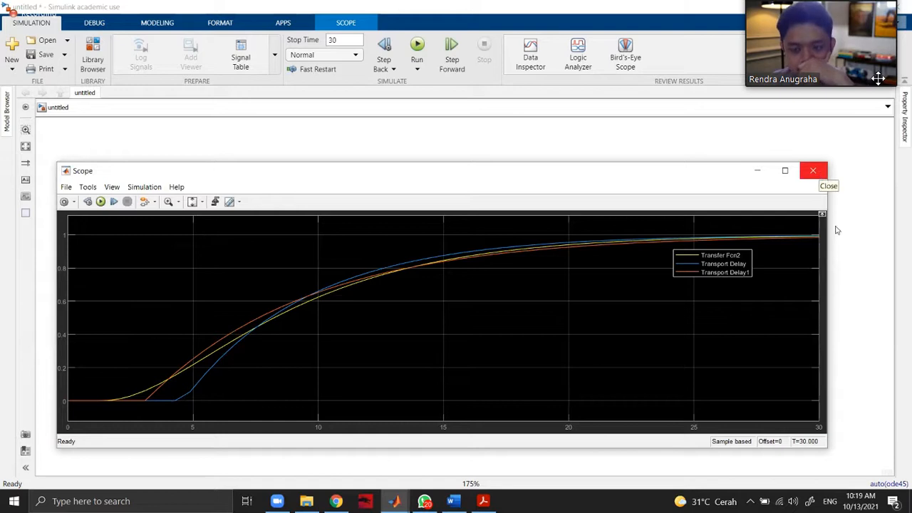
left_click(813, 170)
left_click(837, 242)
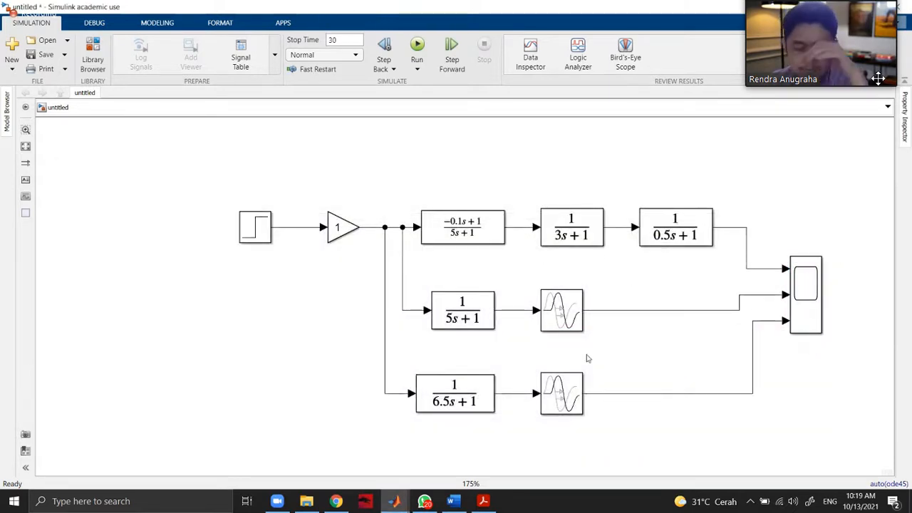
Set the gain of the Gain block after the Step source to 2.
double_click(352, 230)
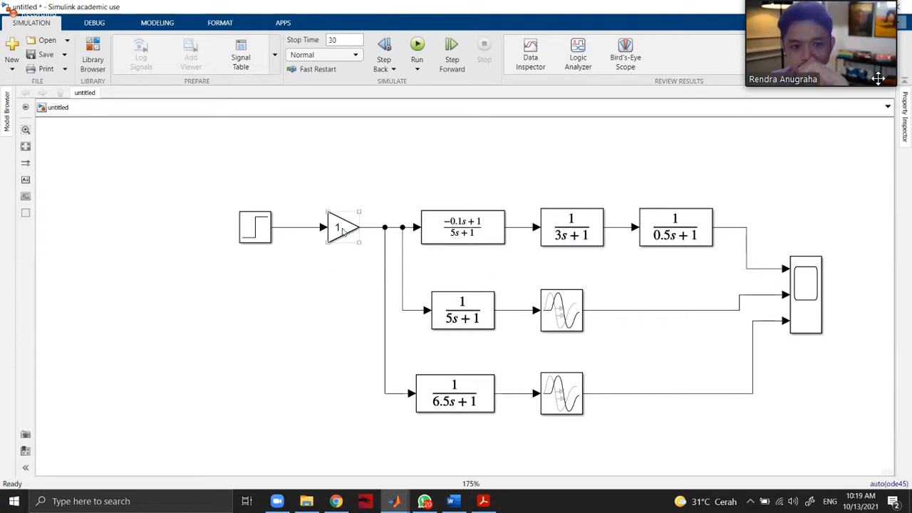
type("2")
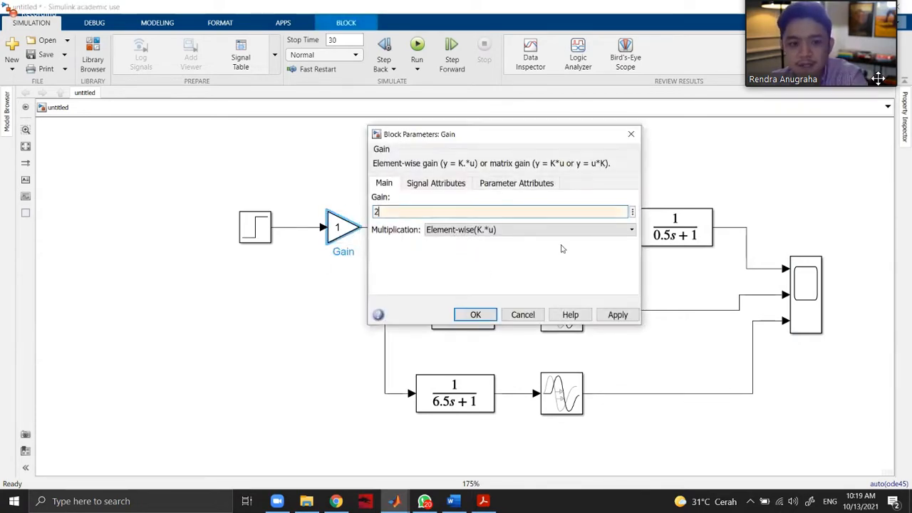
left_click(612, 315)
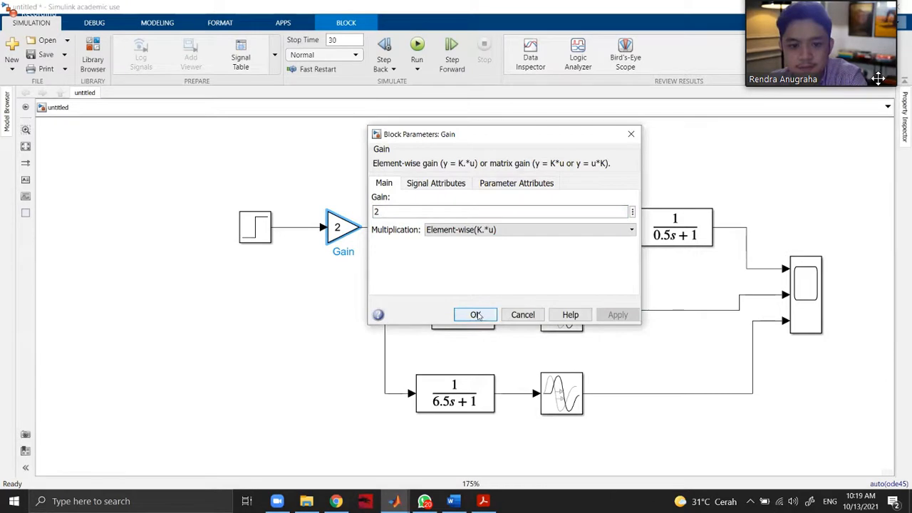
left_click(475, 315)
Set the simulation stop time to 100, rerun the model with the new gain and open the Scope.
double_click(349, 40)
type("100")
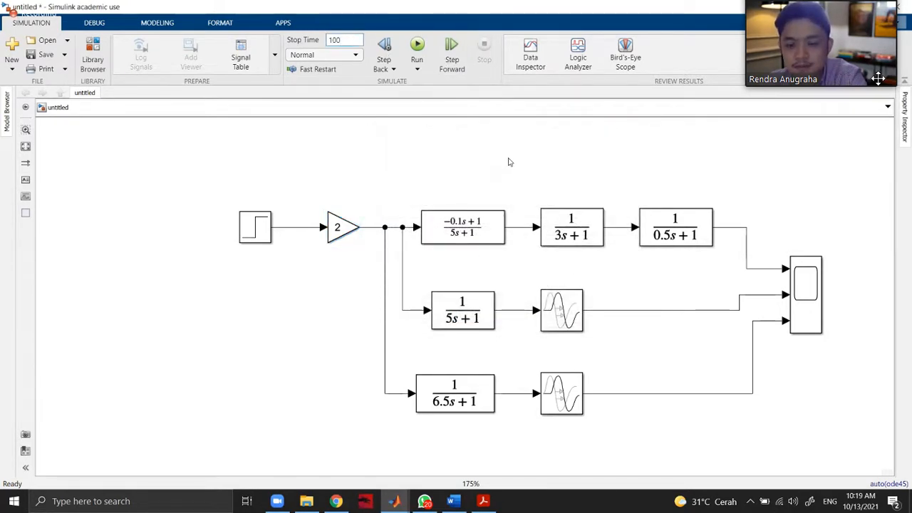
left_click(419, 53)
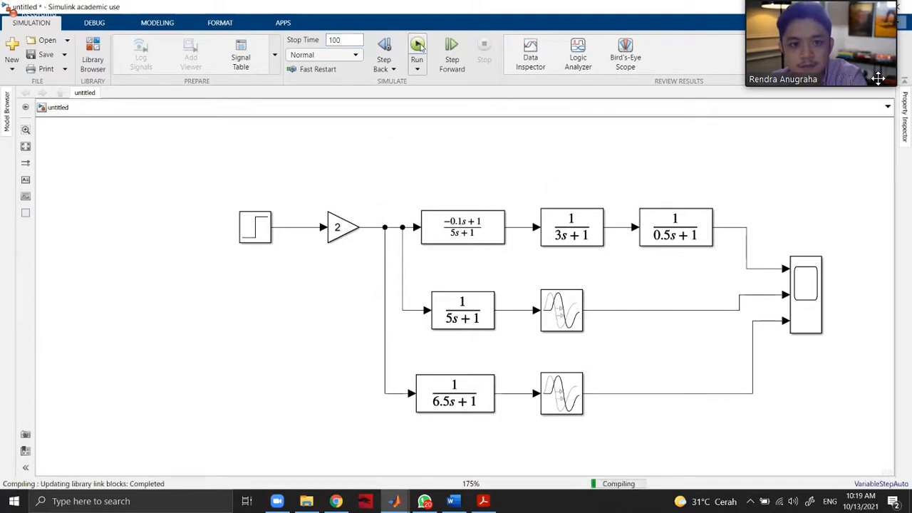
double_click(805, 289)
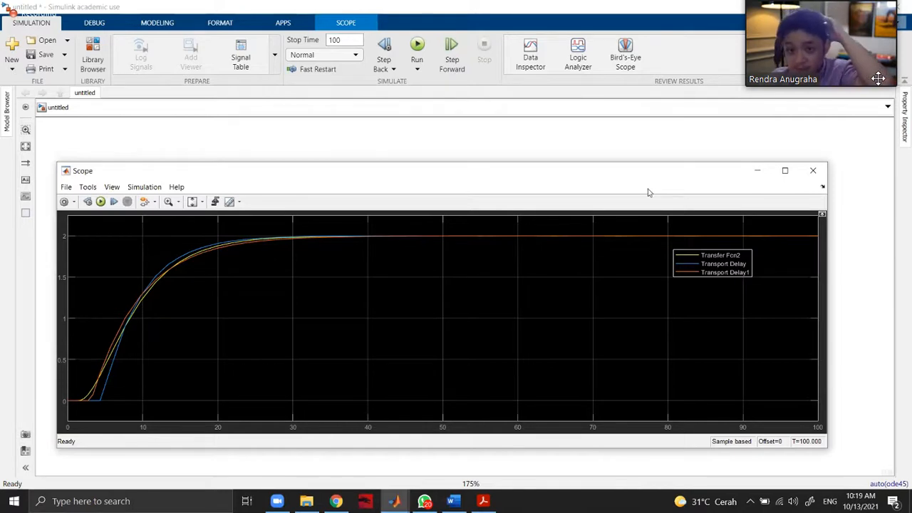
Raise the Scope window, set the simulation stop time to 30, rerun the model and view the responses before returning to the diagram.
left_click_drag(644, 169, 666, 114)
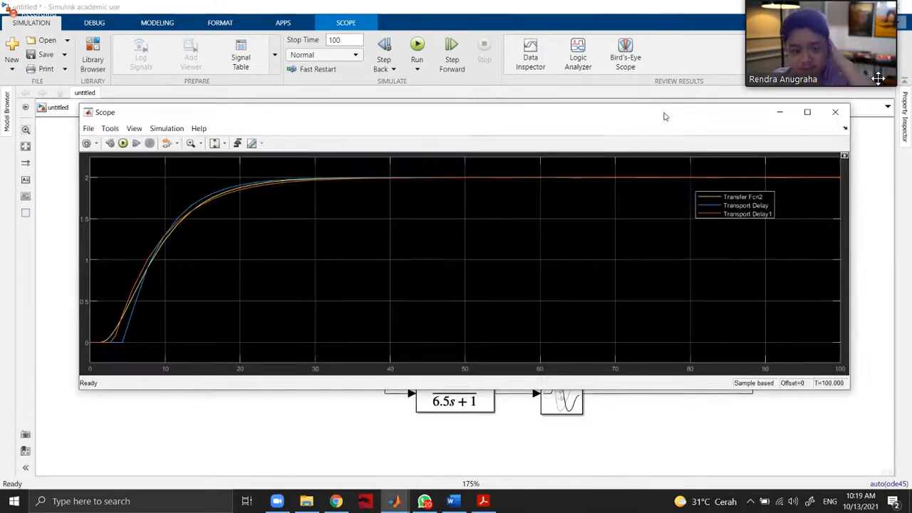
left_click(346, 38)
type("30")
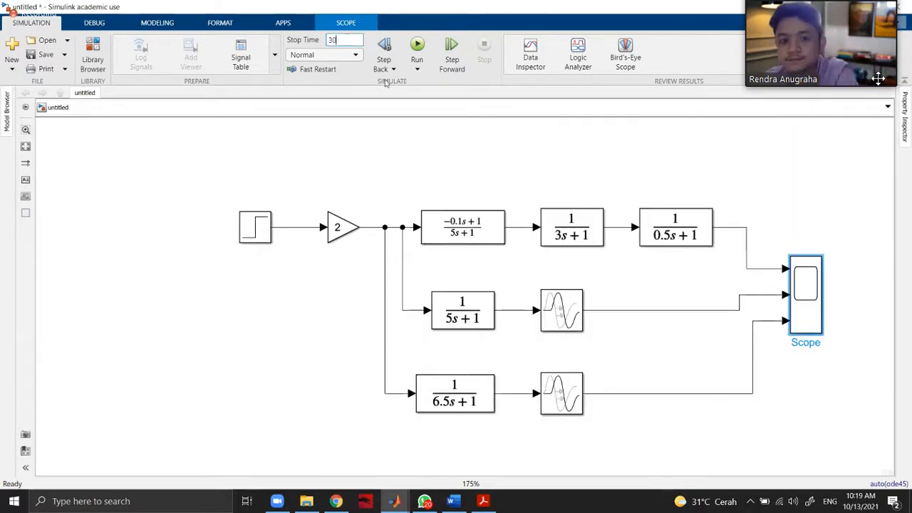
left_click(419, 46)
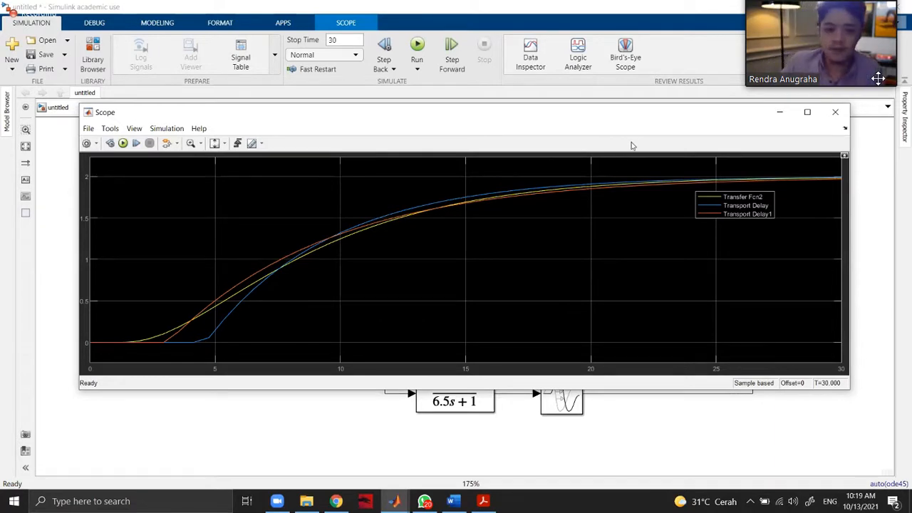
left_click(558, 36)
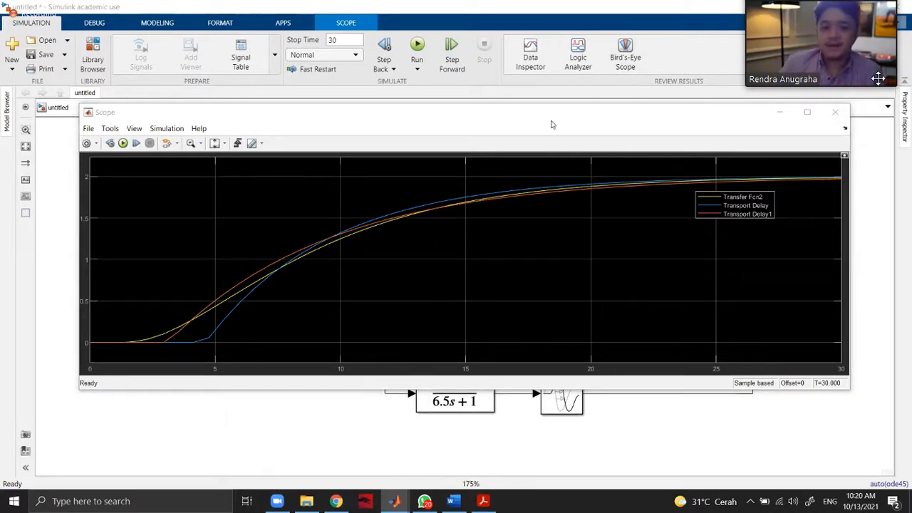
left_click(847, 187)
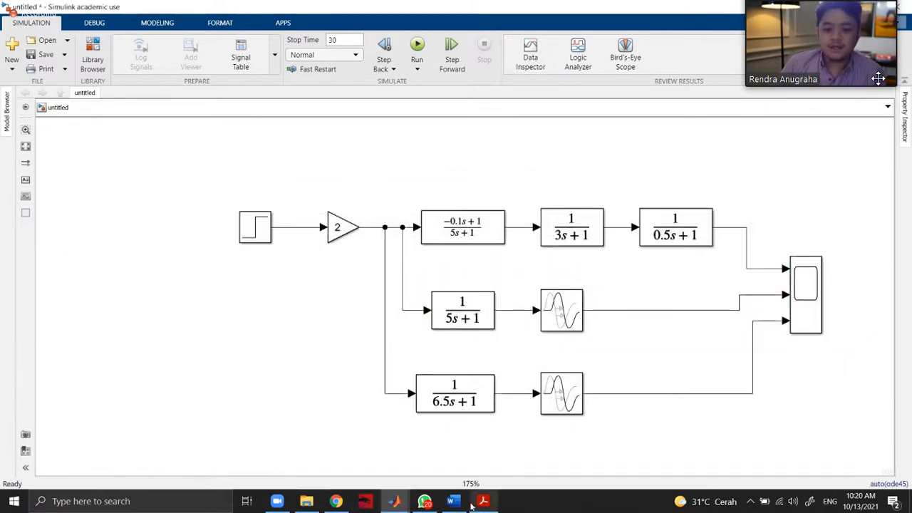
Switch to the Process Dynamics and Control PDF in Acrobat and examine Figure 6.10 and Example 6.4's transfer function and two approximation methods.
left_click(483, 501)
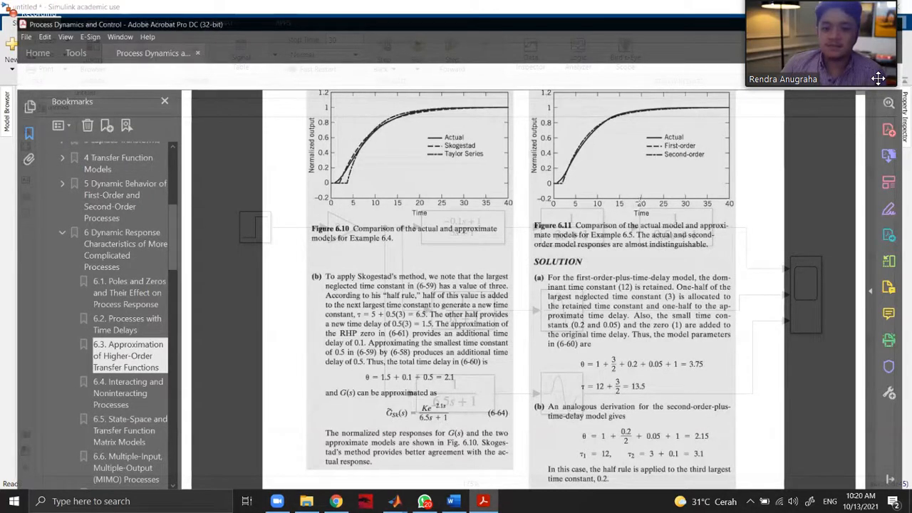
scroll(649, 243, "up", 3)
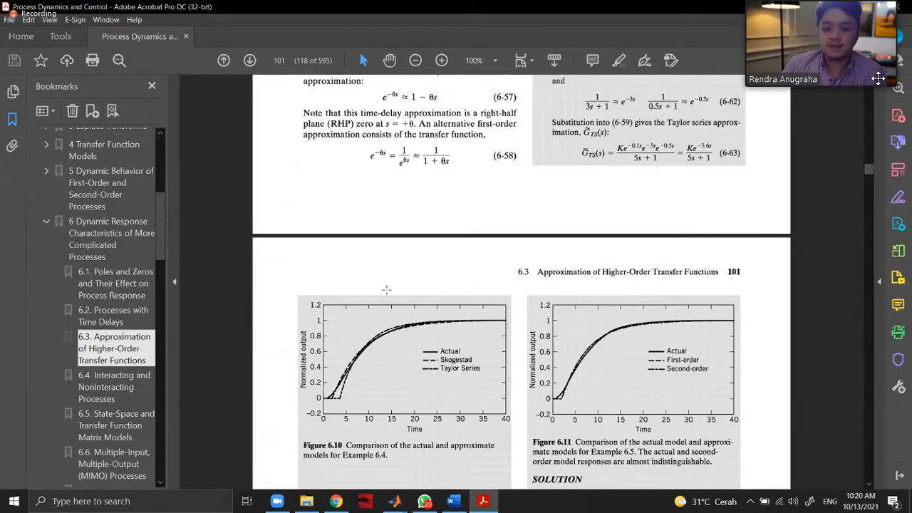
scroll(385, 288, "up", 2)
scroll(349, 261, "down", 2)
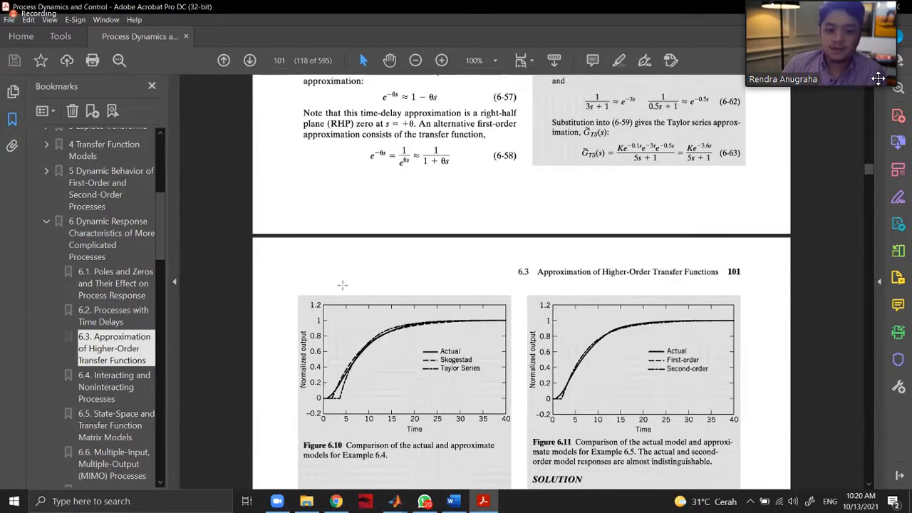
scroll(343, 281, "down", 2)
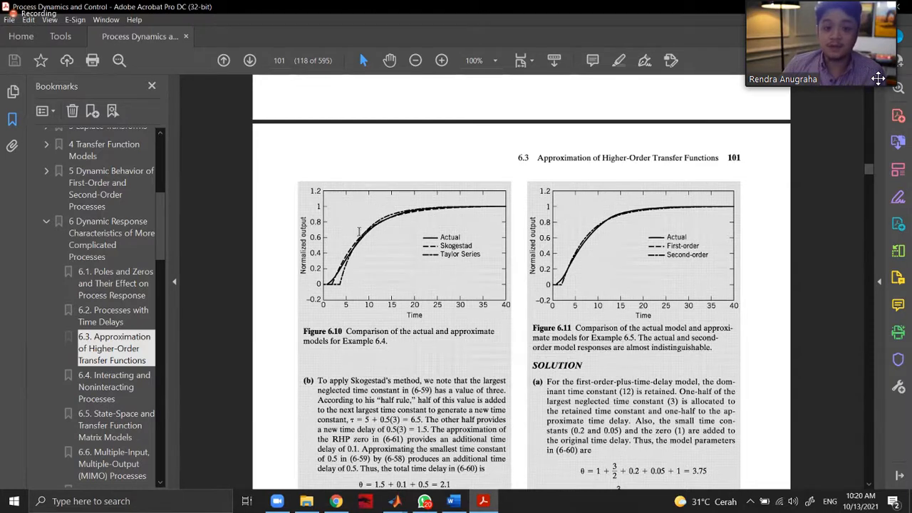
scroll(412, 220, "up", 3)
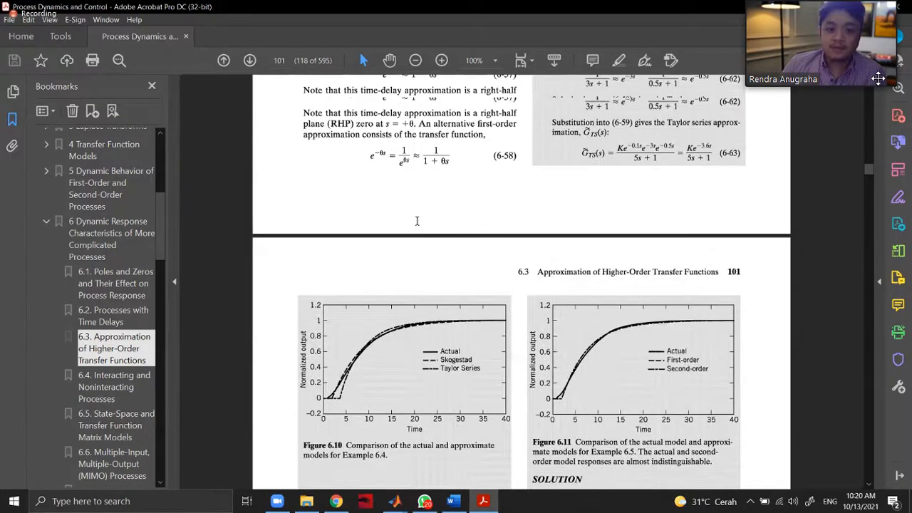
scroll(449, 220, "up", 6)
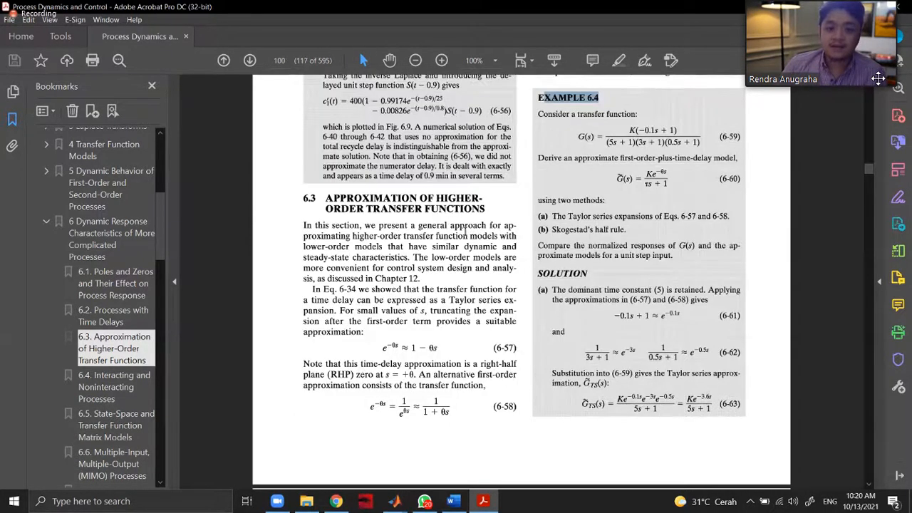
scroll(467, 231, "up", 1)
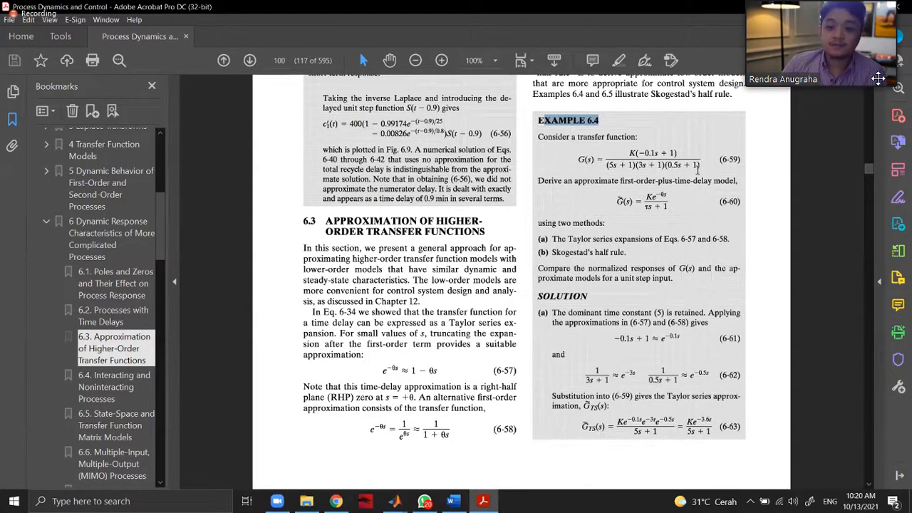
left_click_drag(485, 231, 427, 220)
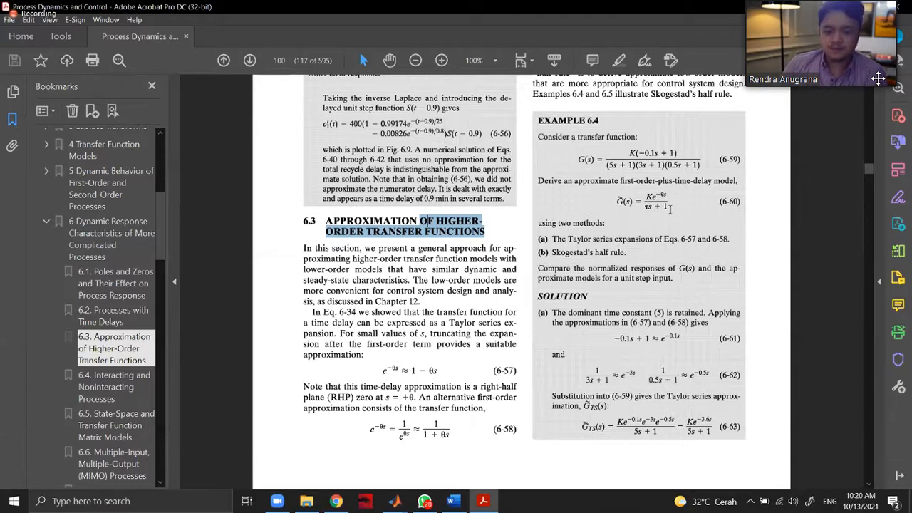
left_click_drag(670, 209, 536, 265)
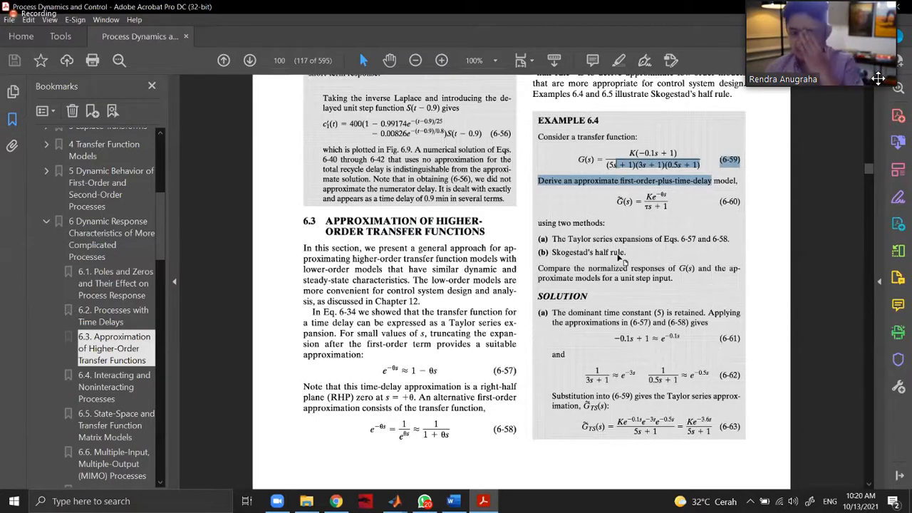
left_click_drag(625, 258, 577, 261)
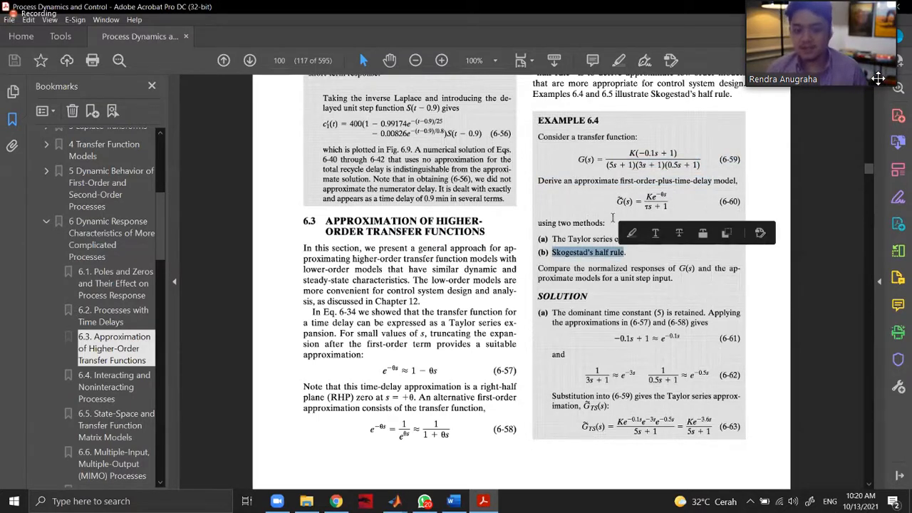
Review Skogestad's half rule and the solutions of Examples 6.4 and 6.5 in the PDF, and return to the Scope in Simulink.
scroll(410, 329, "up", 5)
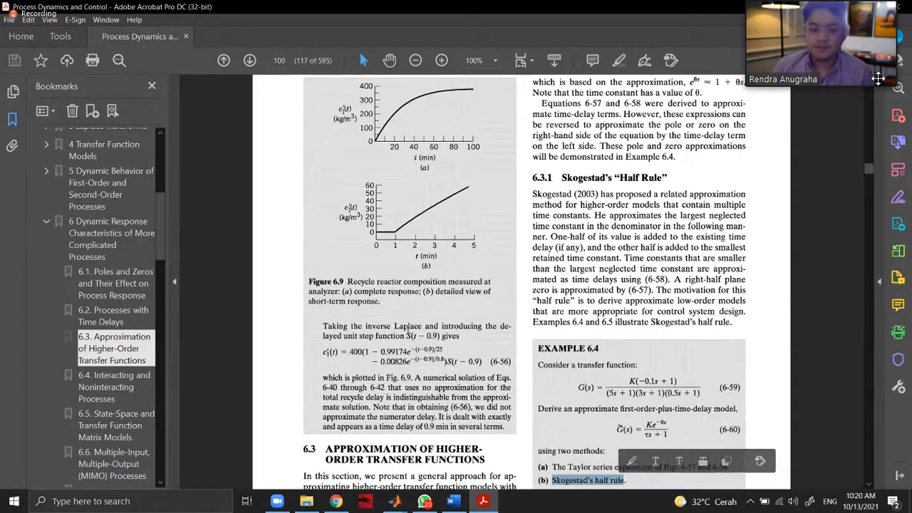
scroll(385, 356, "down", 8)
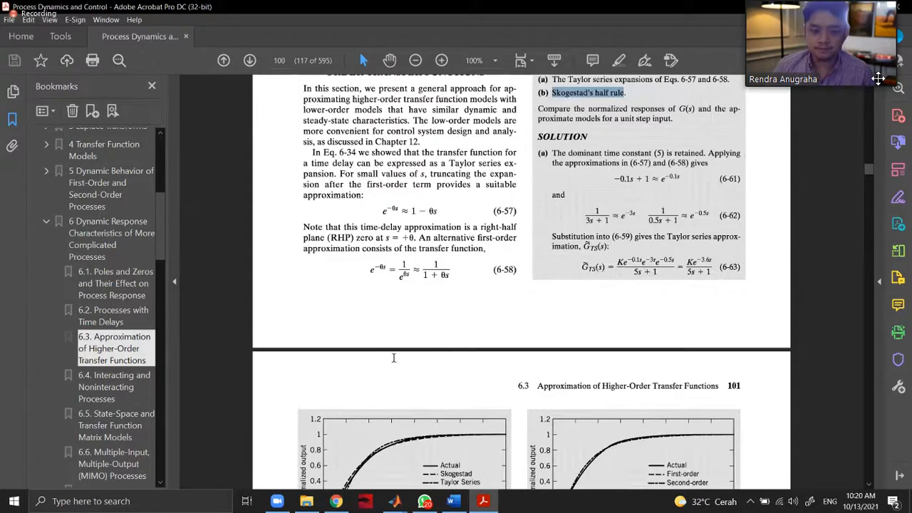
scroll(421, 359, "down", 8)
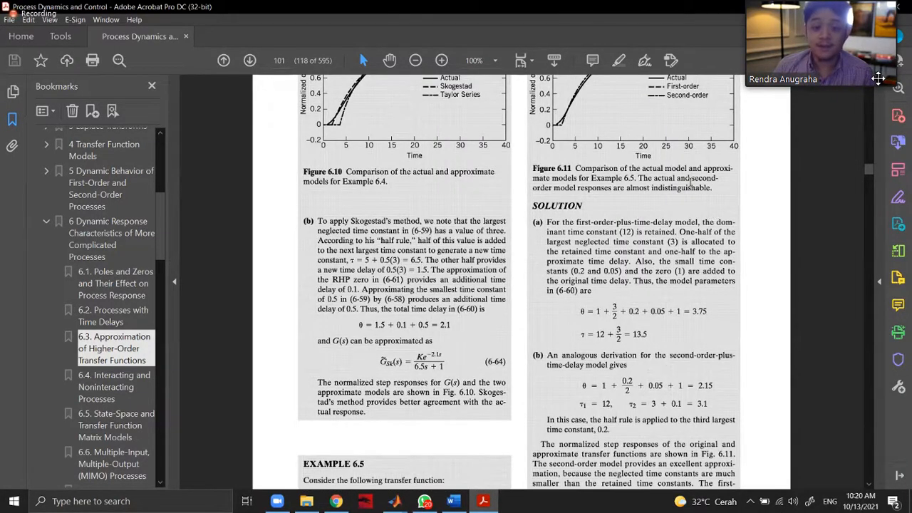
scroll(689, 182, "up", 5)
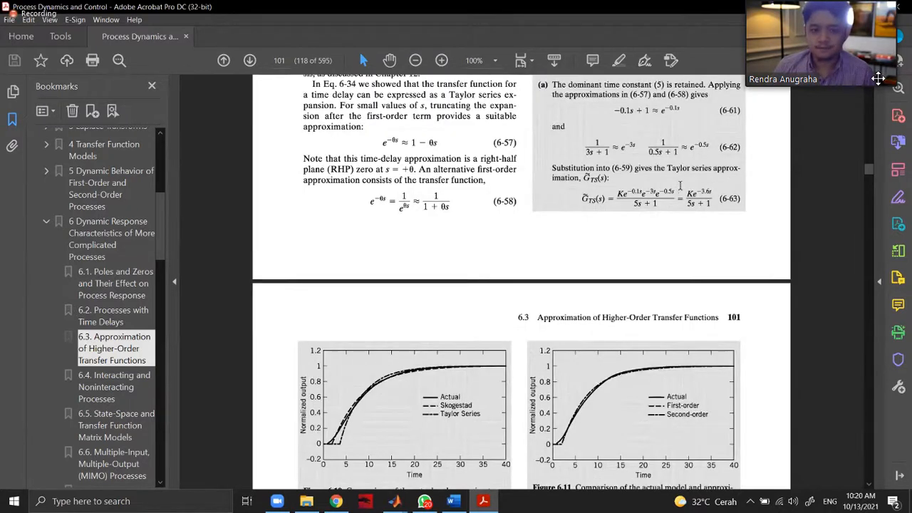
scroll(681, 186, "down", 2)
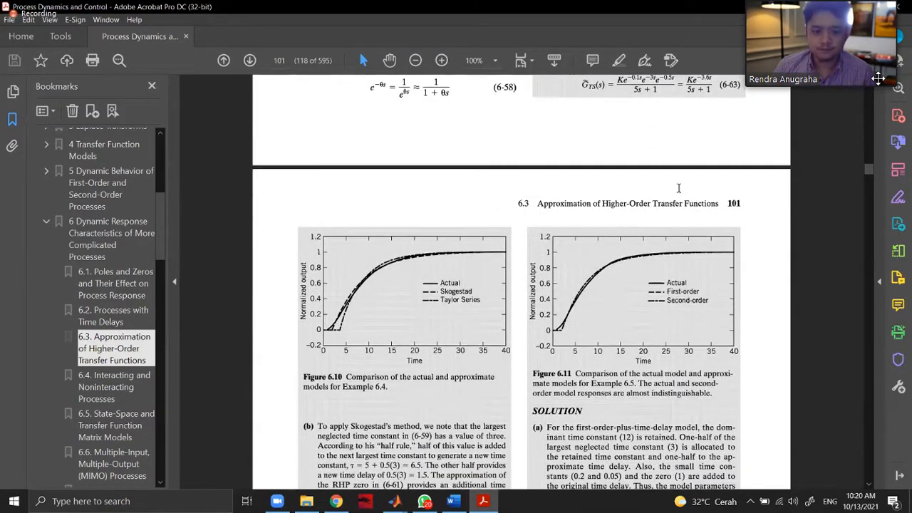
scroll(678, 188, "down", 4)
scroll(678, 188, "down", 2)
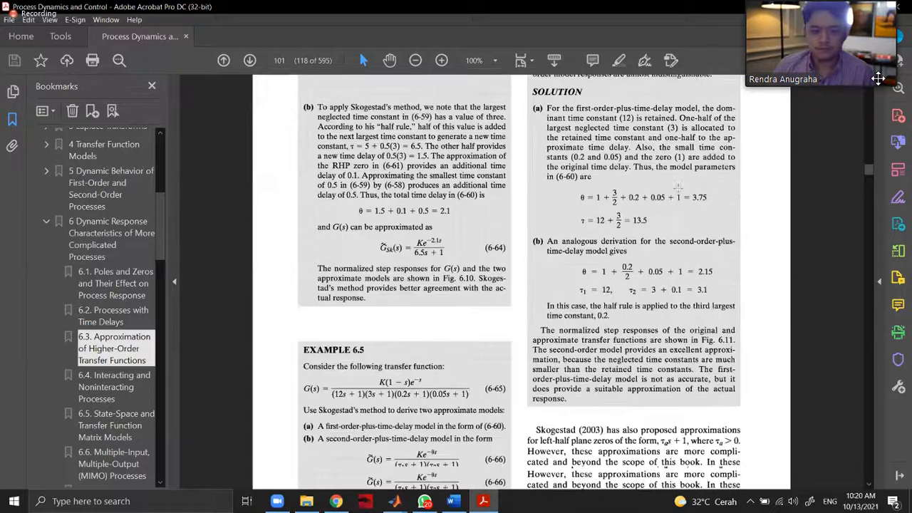
scroll(678, 187, "down", 6)
scroll(675, 216, "up", 5)
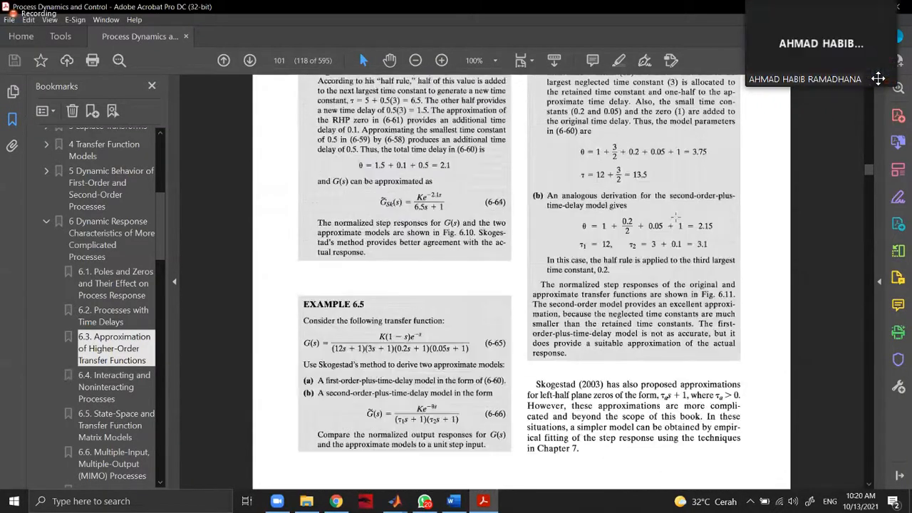
scroll(675, 217, "up", 6)
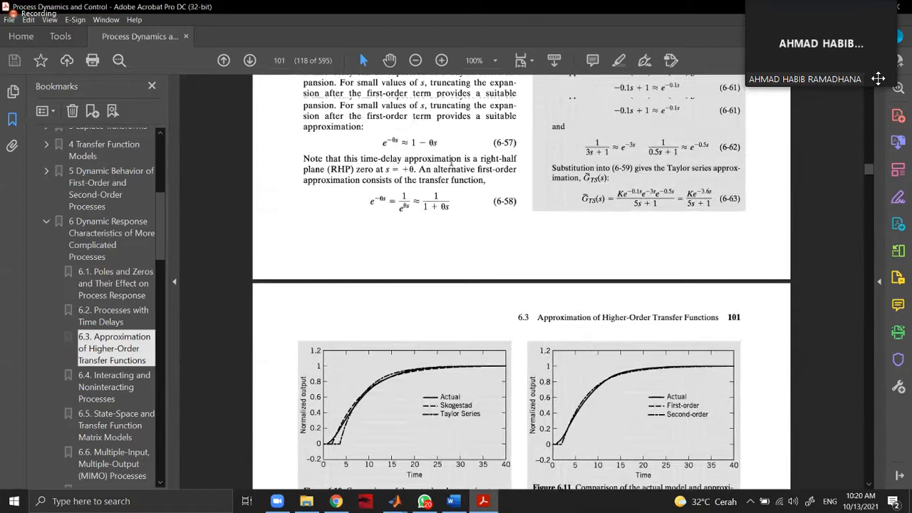
scroll(451, 161, "up", 5)
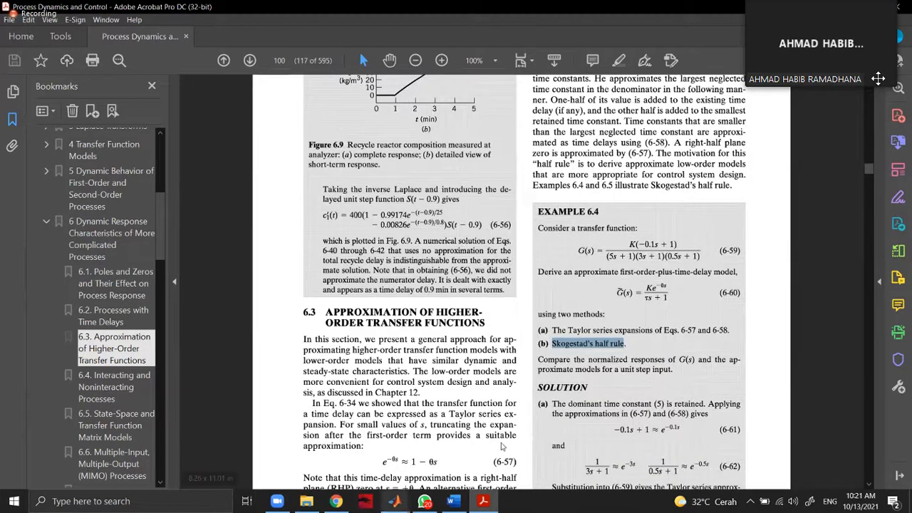
left_click(404, 450)
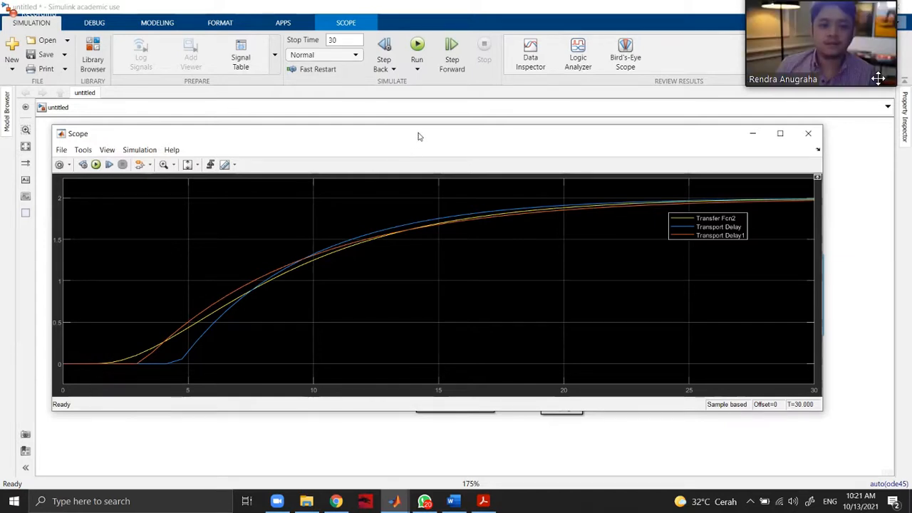
Move the Scope window aside and close it, and check the Step block's parameters without changing them.
left_click_drag(427, 137, 402, 172)
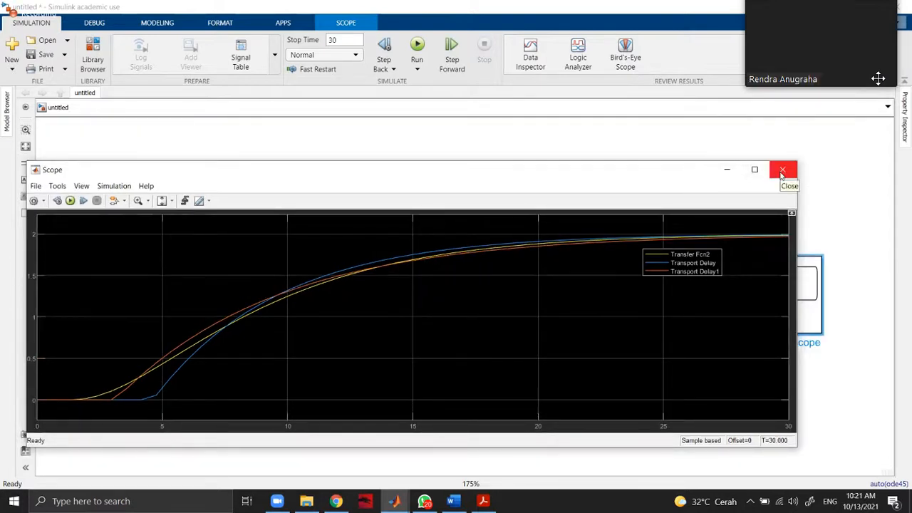
left_click(782, 171)
double_click(244, 236)
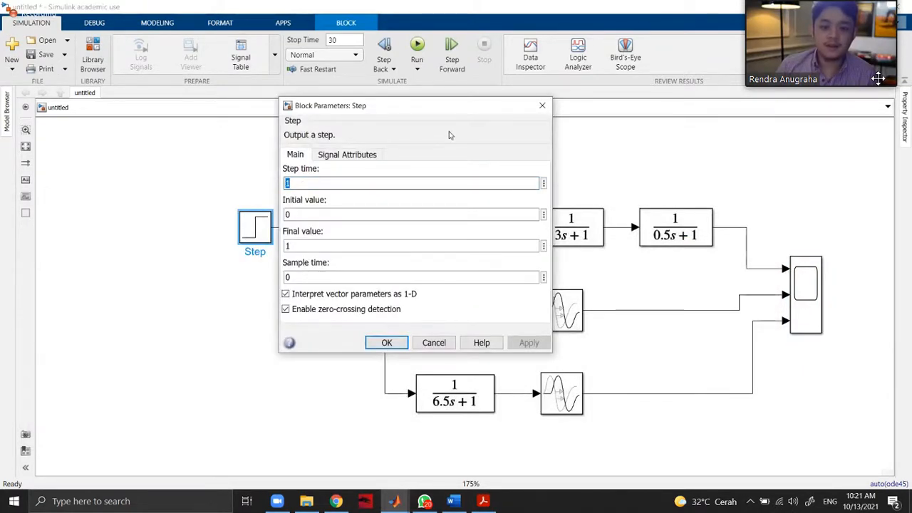
left_click(542, 106)
Add a fourth Scope input and connect it to the signal line between the Step block and the gain.
left_click(808, 332)
left_click(810, 324)
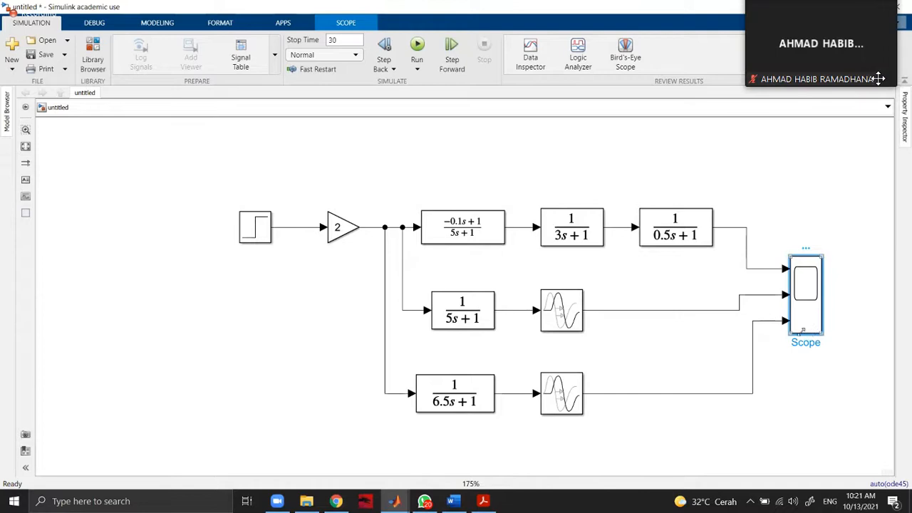
left_click(788, 329)
left_click(792, 328)
left_click(789, 328)
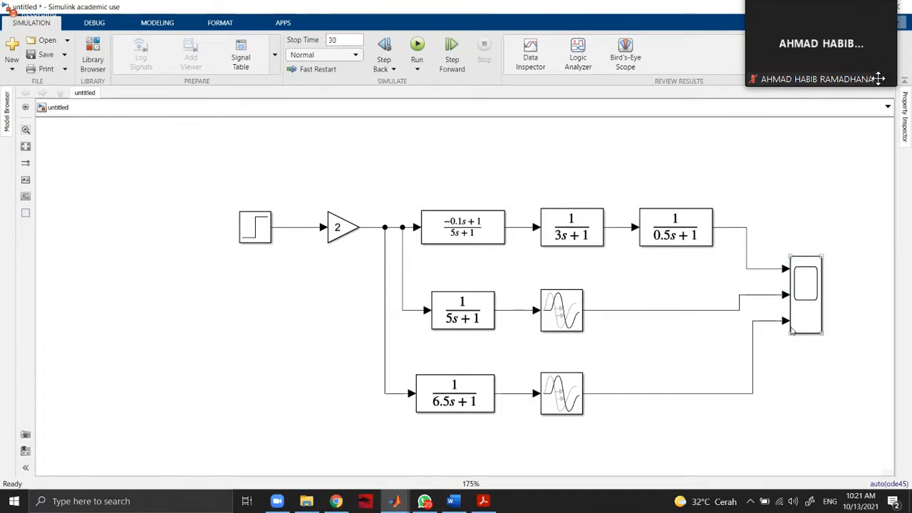
left_click_drag(791, 332, 298, 205)
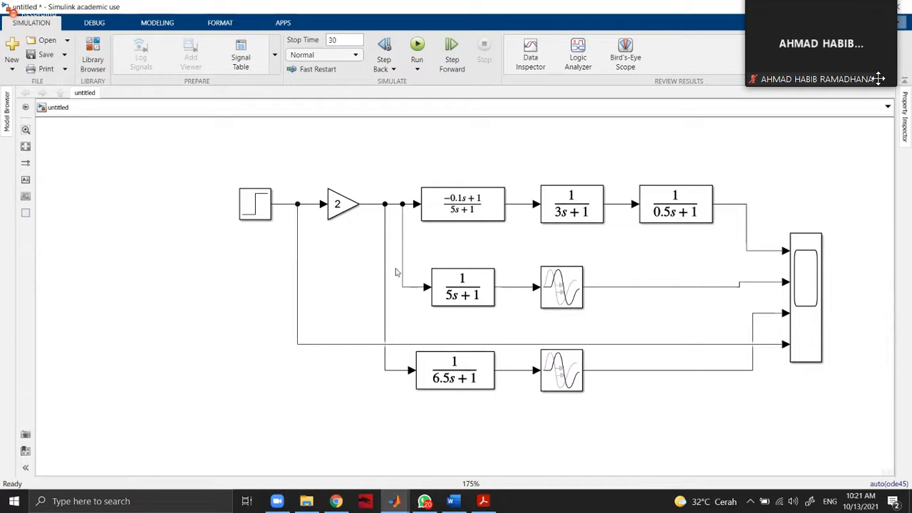
Reroute the Step-to-Scope line below the 6.5s+1 branch and run the simulation.
left_click(488, 345)
left_click_drag(488, 345, 554, 429)
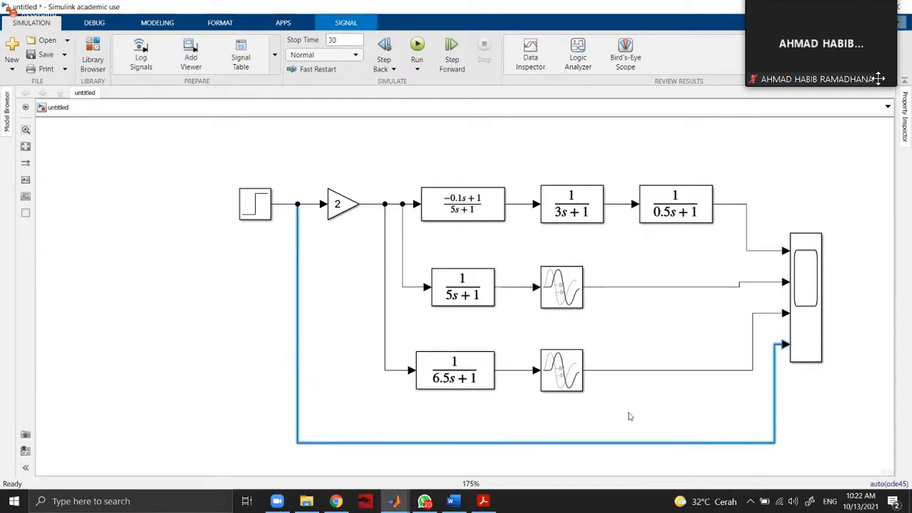
left_click(819, 366)
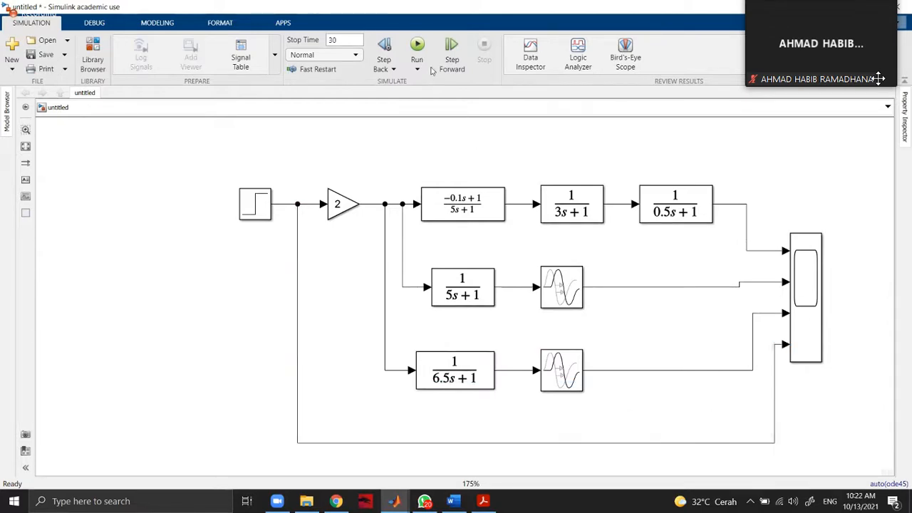
left_click(417, 46)
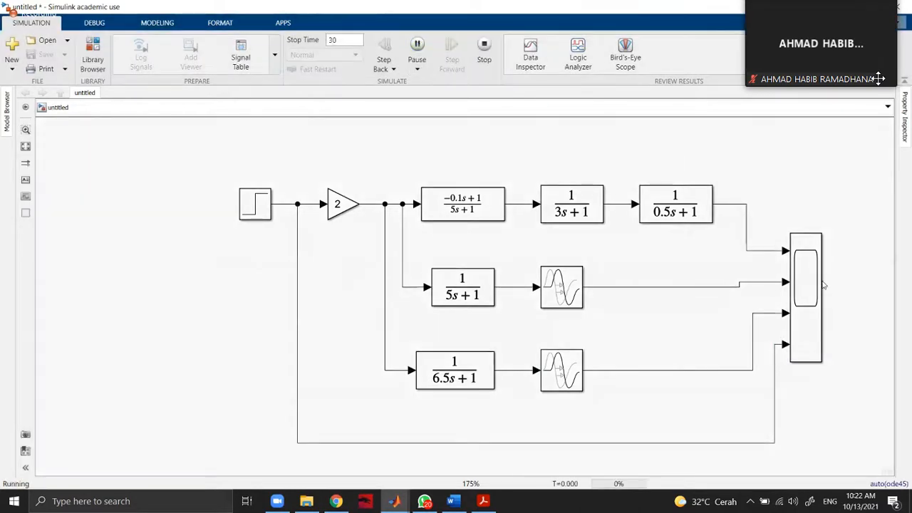
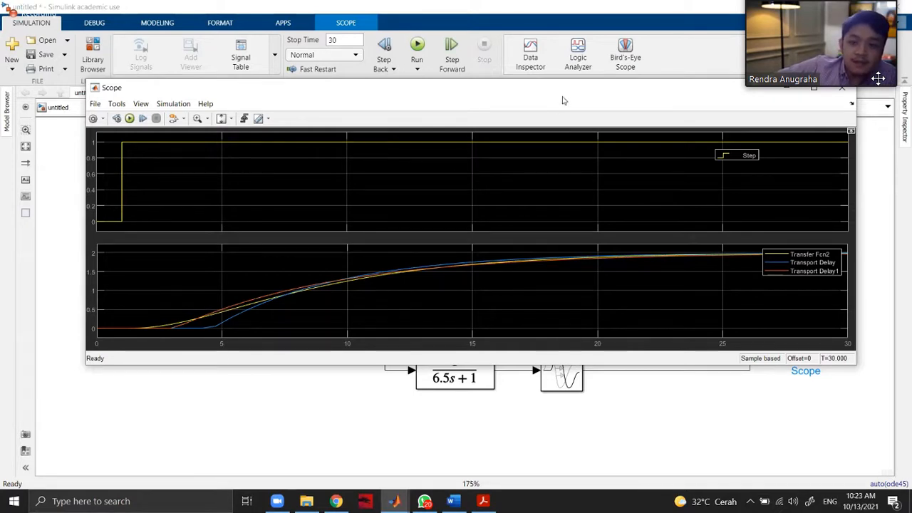
Set the Step block's step time to 5 and rerun the simulation to view the response in the Scope.
left_click_drag(606, 87, 567, 187)
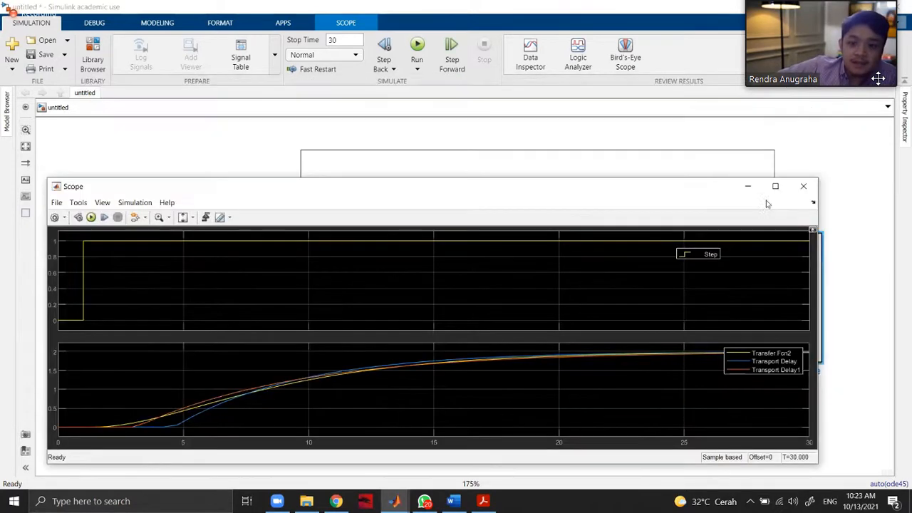
left_click(803, 186)
double_click(265, 204)
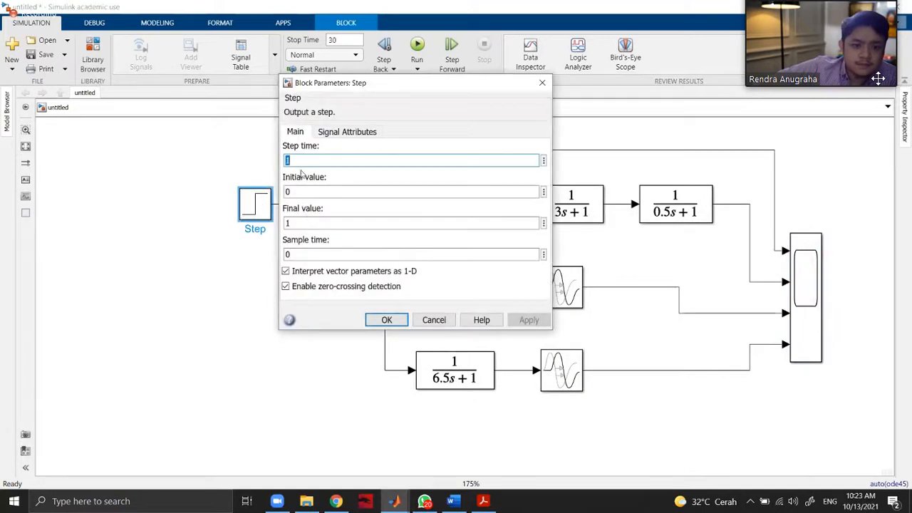
type("0")
key("Return")
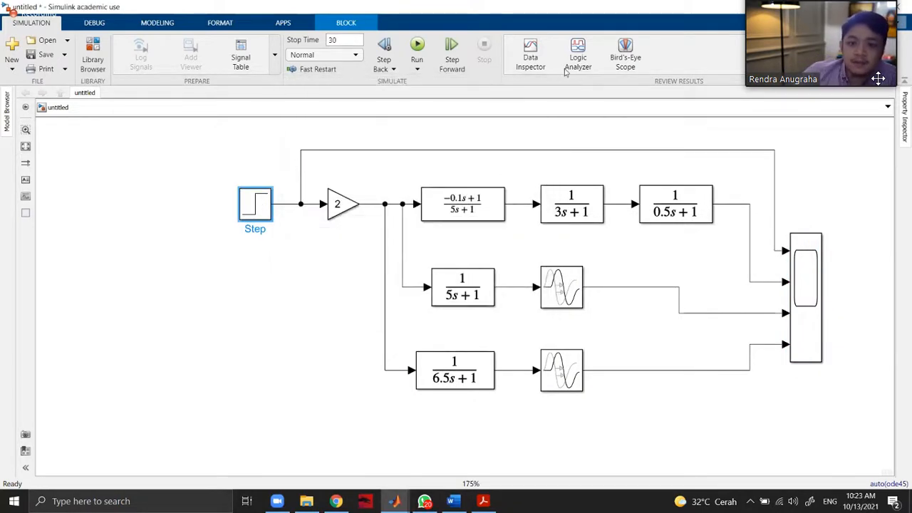
left_click(416, 47)
double_click(814, 260)
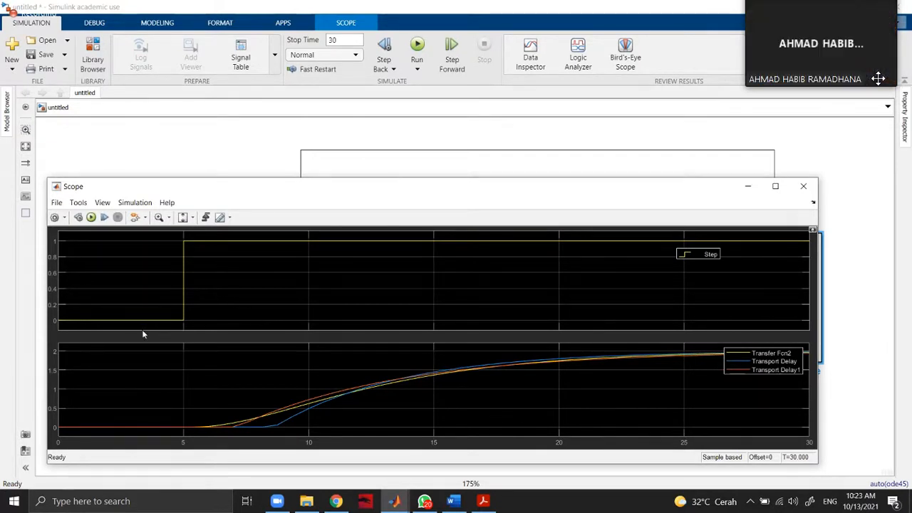
Check the Scope's style settings without changing them.
left_click(134, 203)
mouse_move(100, 205)
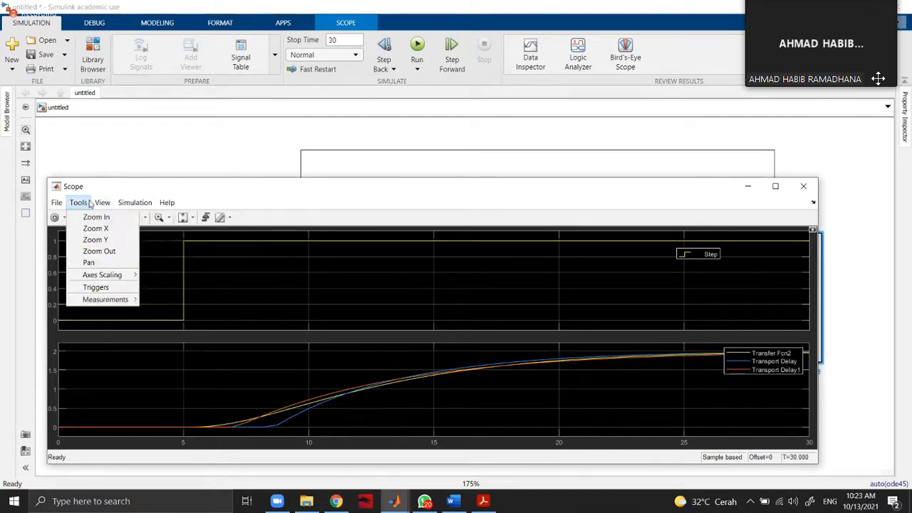
left_click(119, 240)
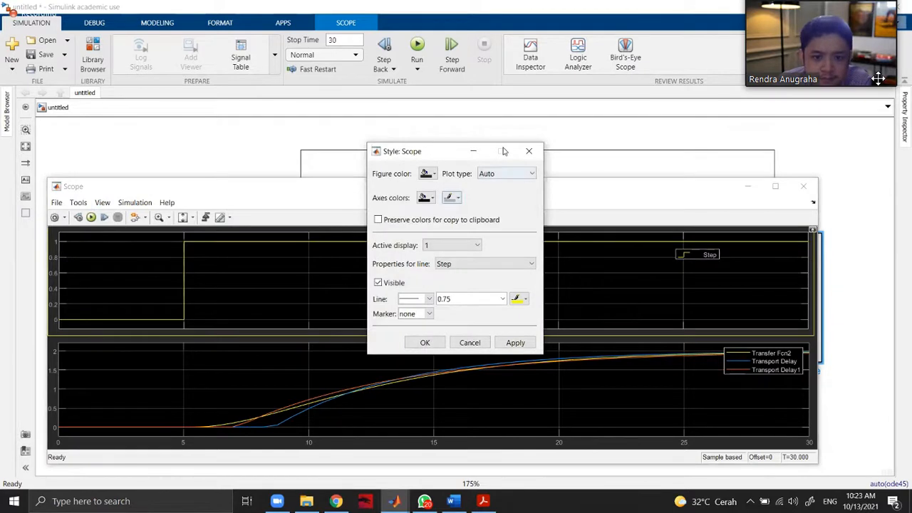
left_click(529, 151)
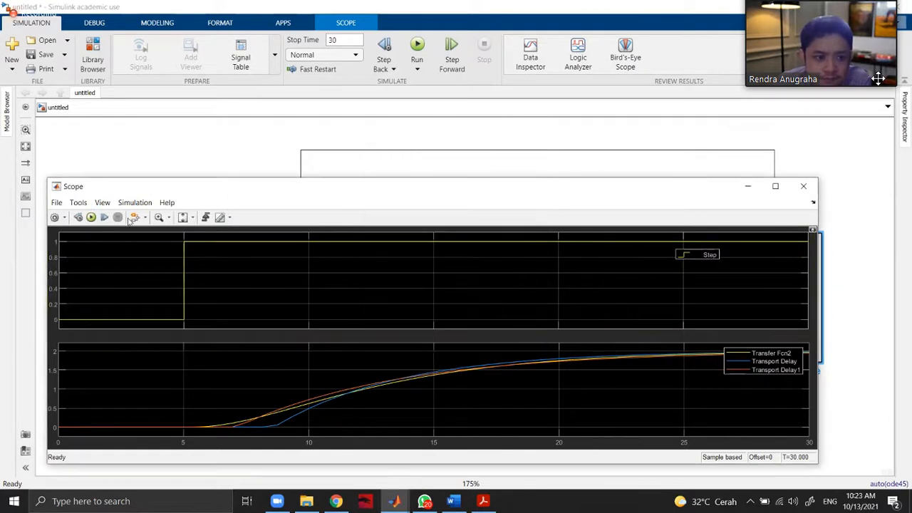
Review the Scope's display, logging, time and main configuration properties without changing them, and close the Scope.
right_click(141, 258)
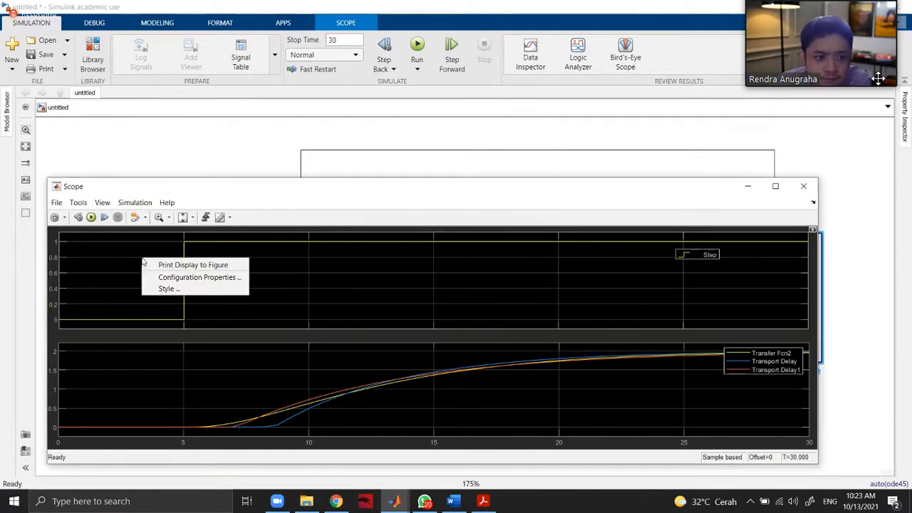
left_click(176, 278)
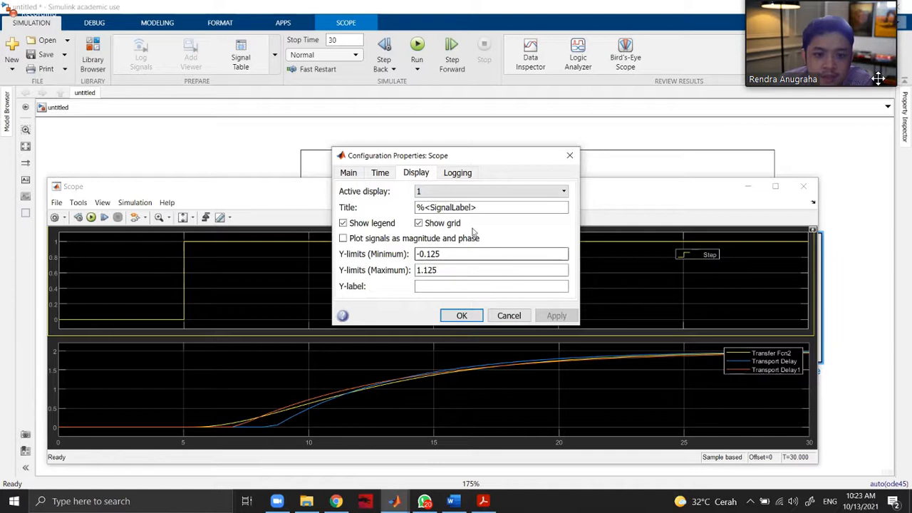
left_click(456, 173)
left_click(380, 173)
left_click(349, 174)
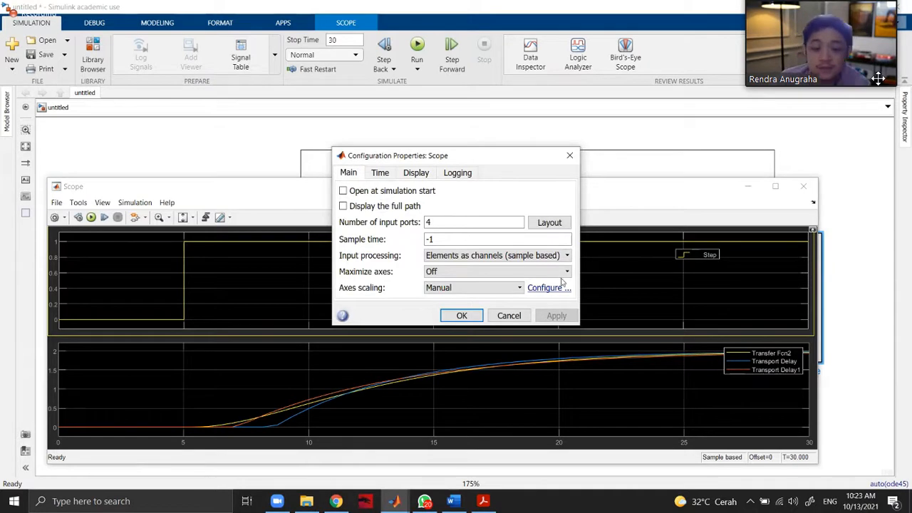
left_click(378, 173)
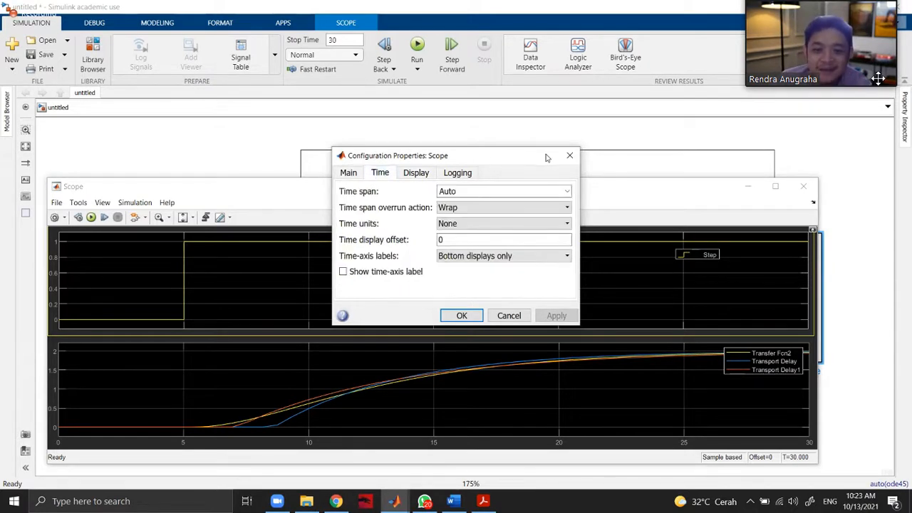
left_click(569, 156)
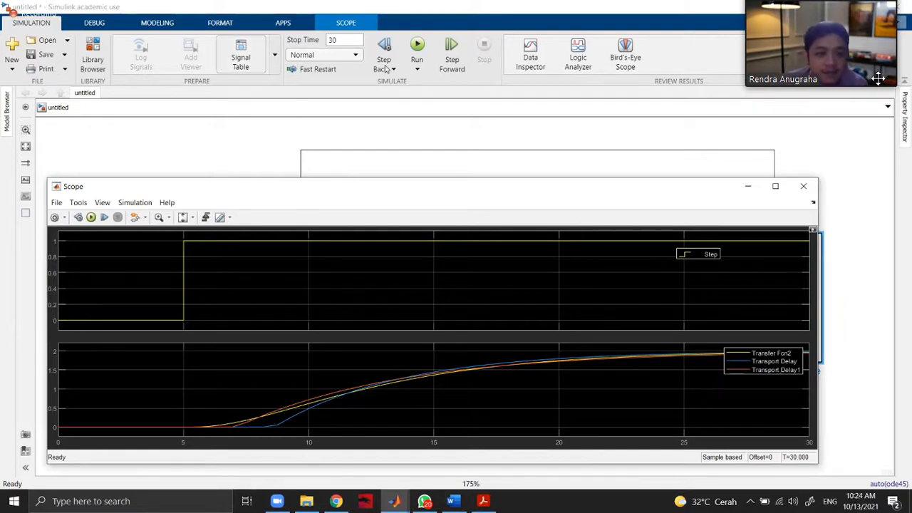
left_click(803, 186)
Show the model's signal table and enable data logging for the Transfer Fcn2 output signal.
left_click(242, 57)
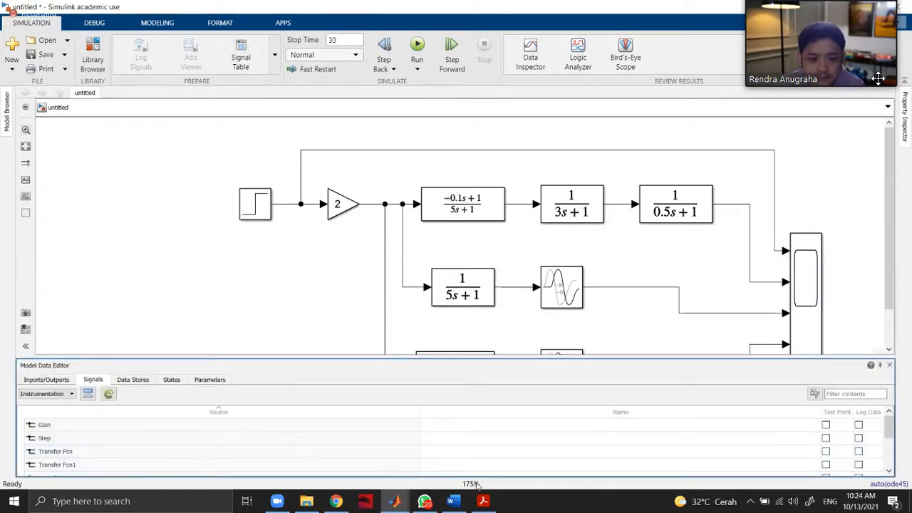
scroll(889, 422, "down", 3)
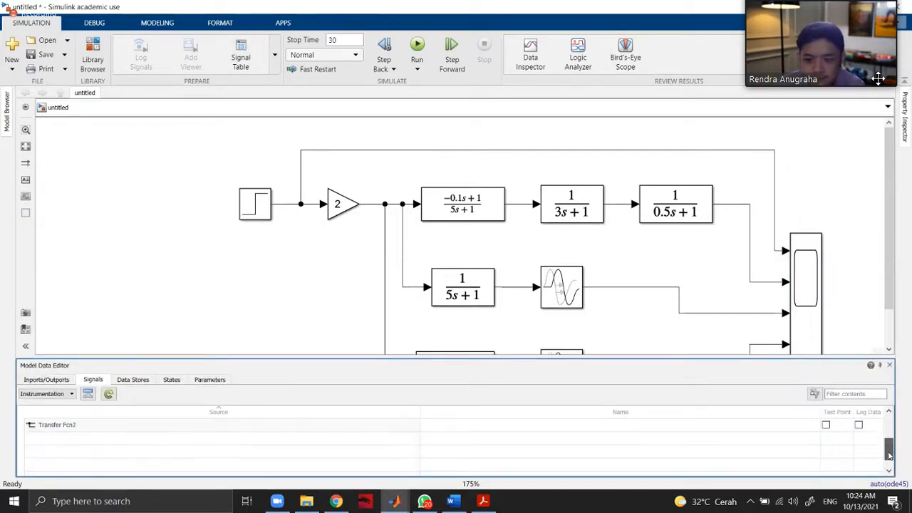
scroll(889, 422, "up", 1)
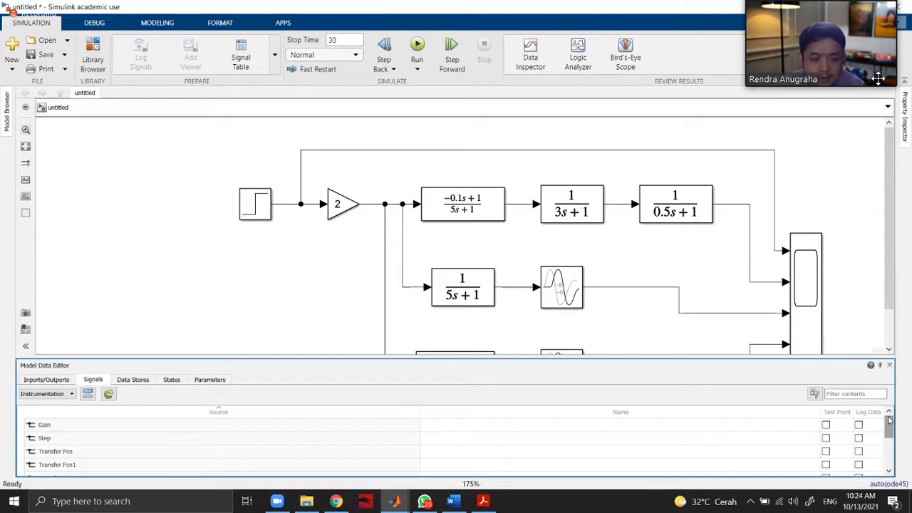
left_click_drag(889, 423, 879, 462)
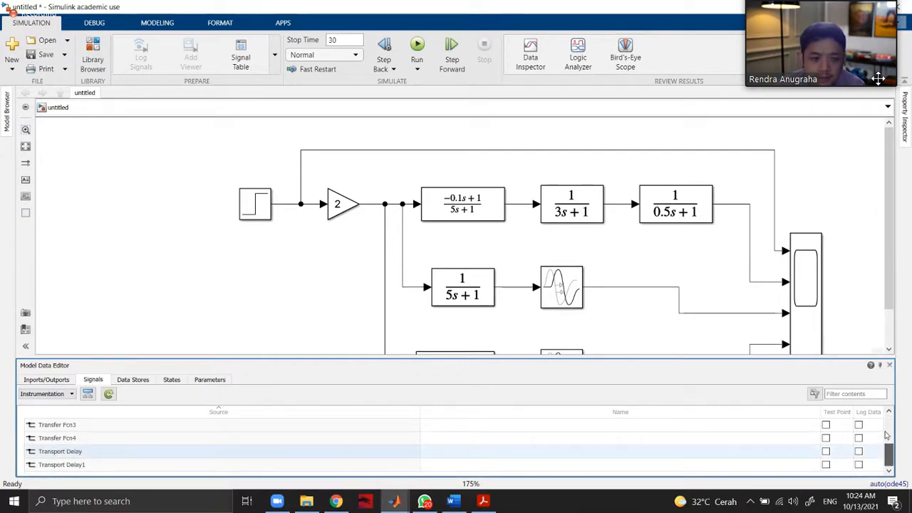
left_click(696, 209)
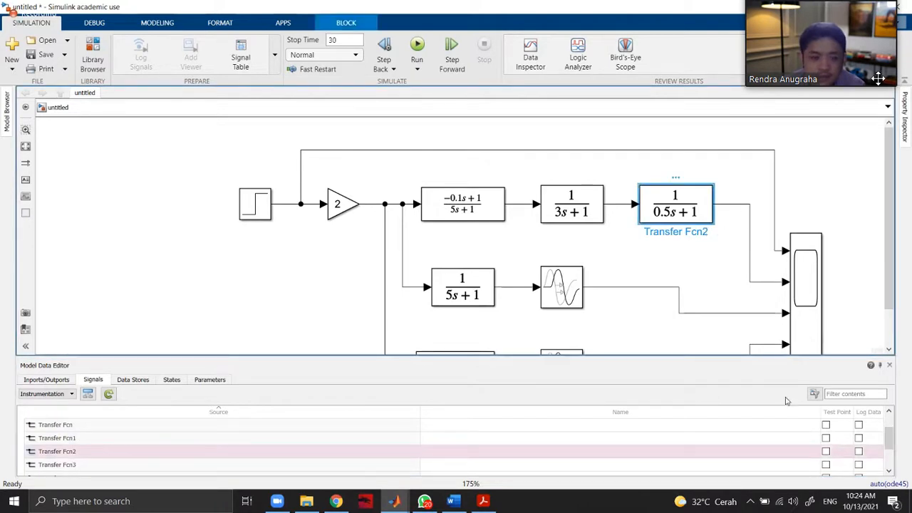
left_click(858, 452)
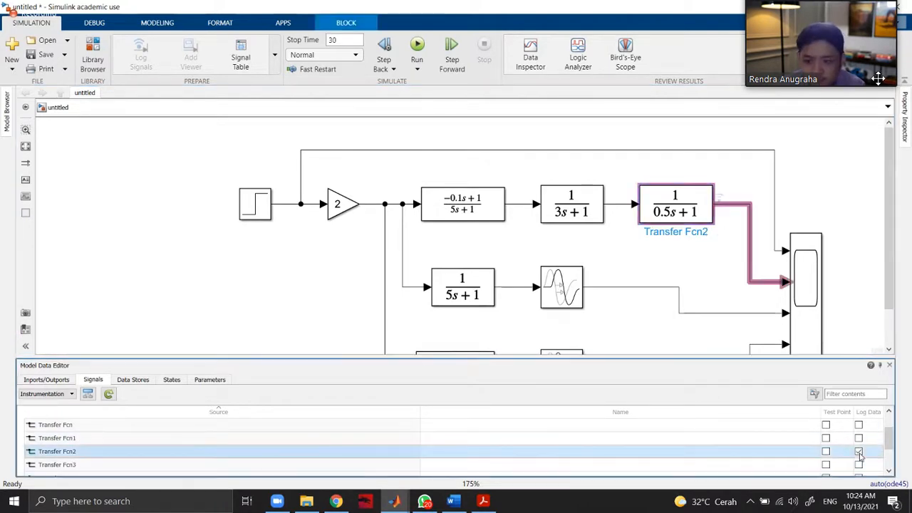
left_click(691, 268)
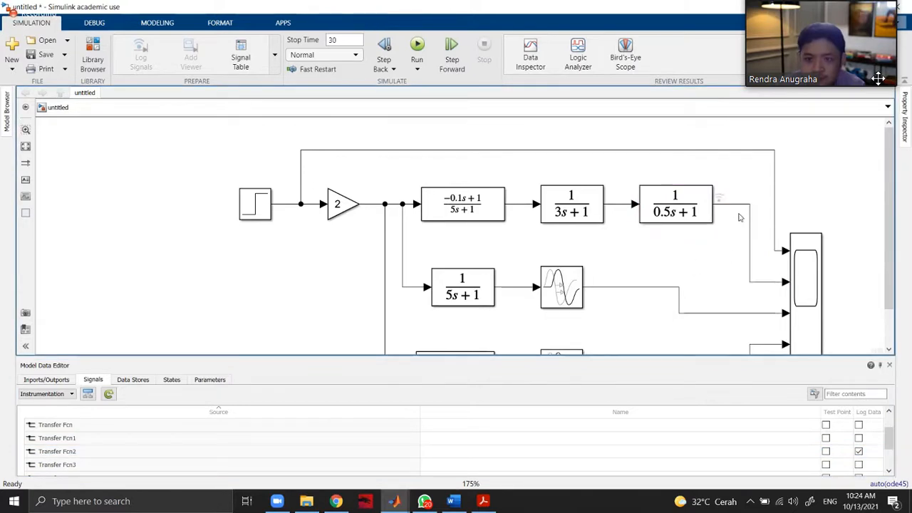
Run the simulation with logging enabled on the Transfer Fcn2 signal.
left_click(143, 379)
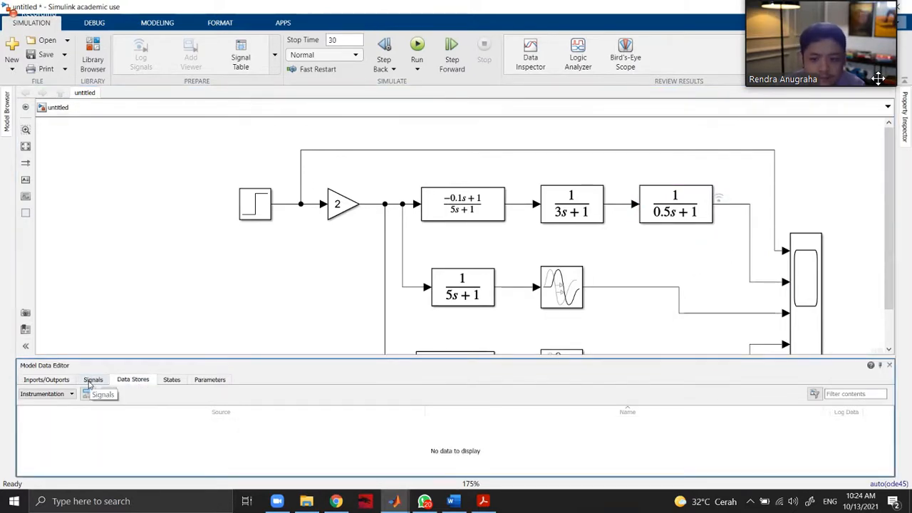
left_click(90, 383)
left_click(417, 48)
Examine the model's data stores, states, parameters, ports and signals for logged data, and close the Model Data Editor.
left_click(126, 382)
left_click(172, 380)
left_click(210, 380)
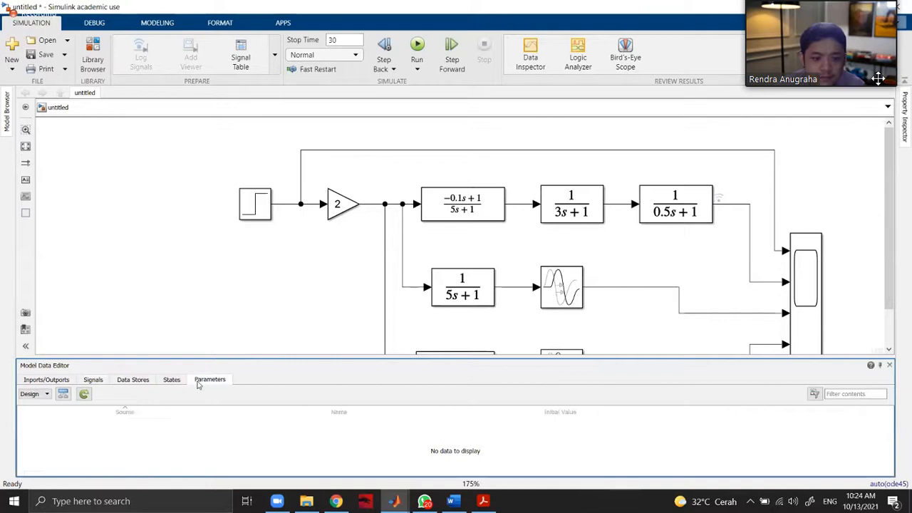
scroll(224, 449, "down", 2)
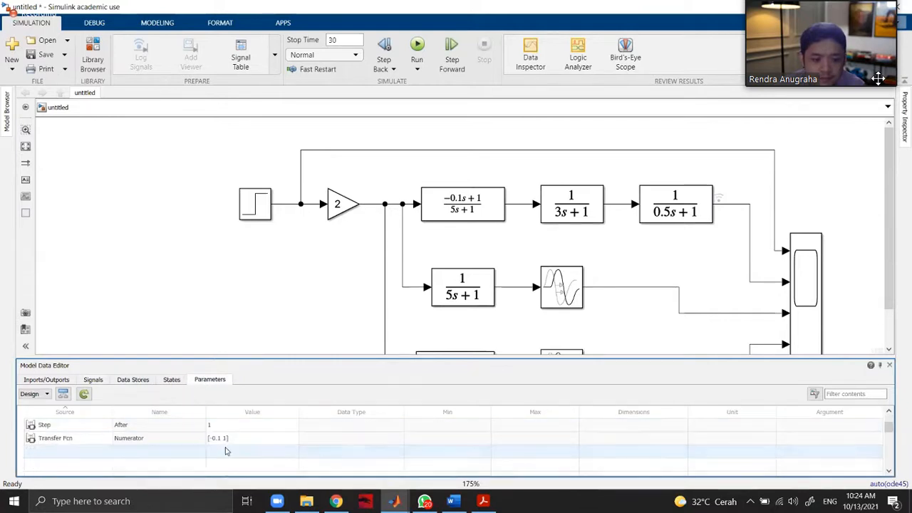
scroll(229, 449, "down", 3)
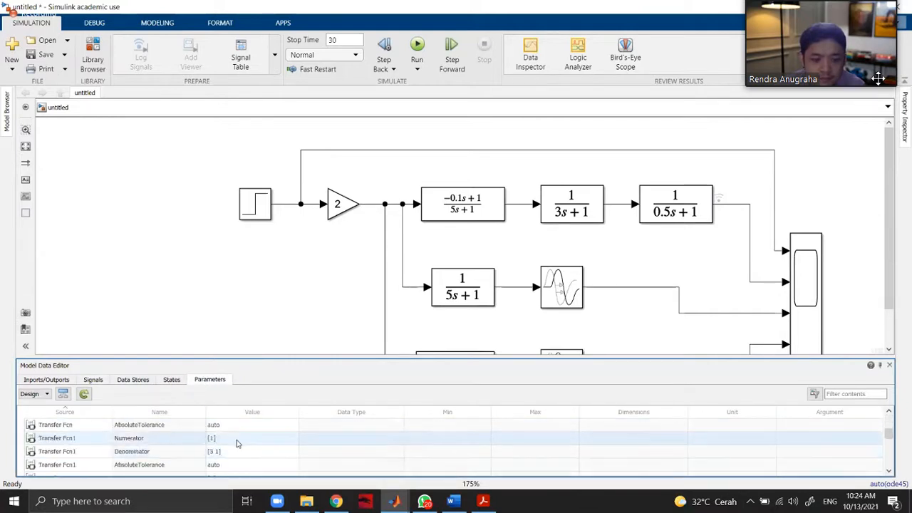
scroll(239, 441, "up", 5)
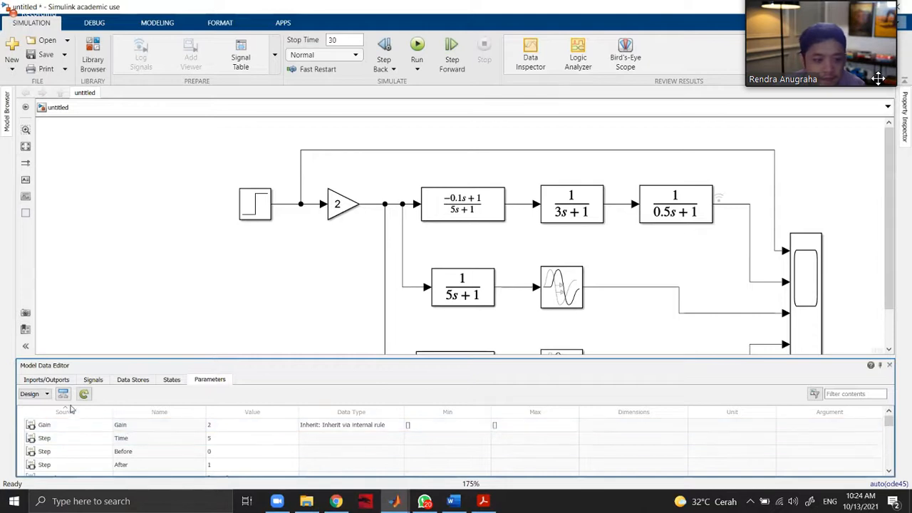
left_click(46, 379)
left_click(93, 380)
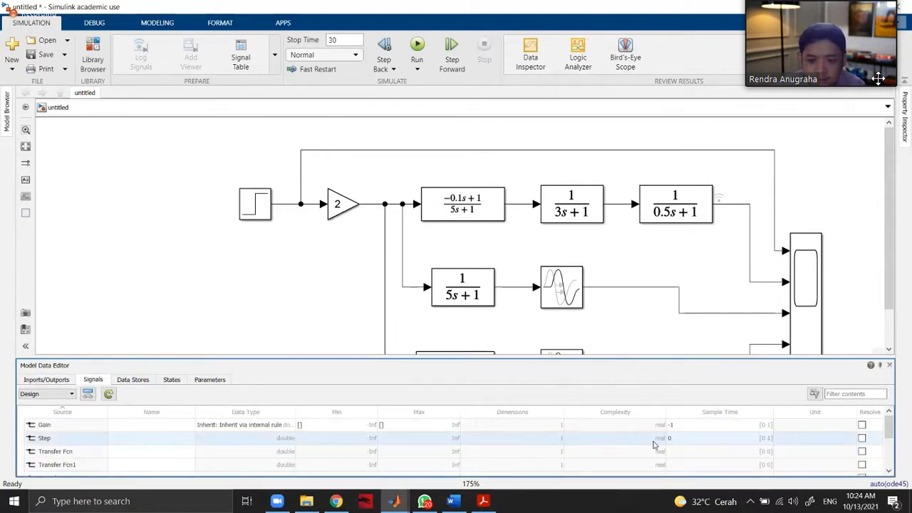
scroll(570, 439, "down", 3)
scroll(572, 436, "up", 3)
scroll(524, 379, "up", 2)
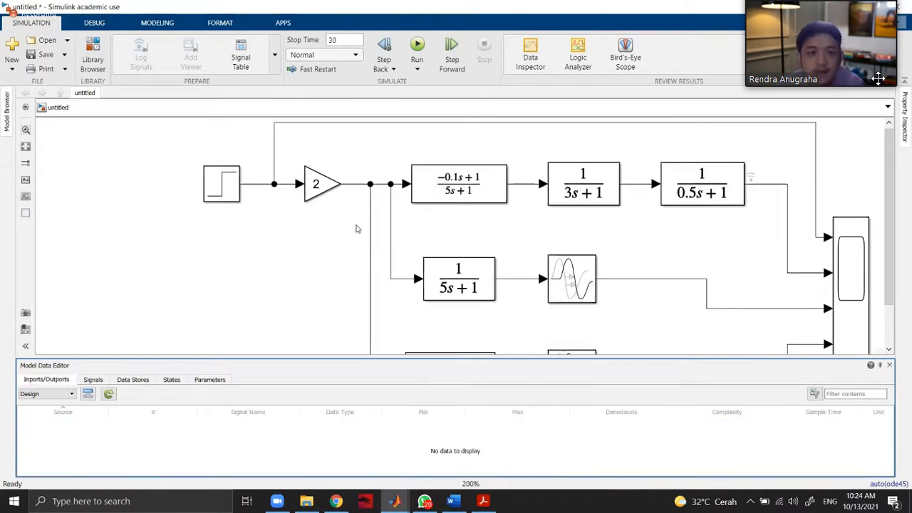
left_click(890, 365)
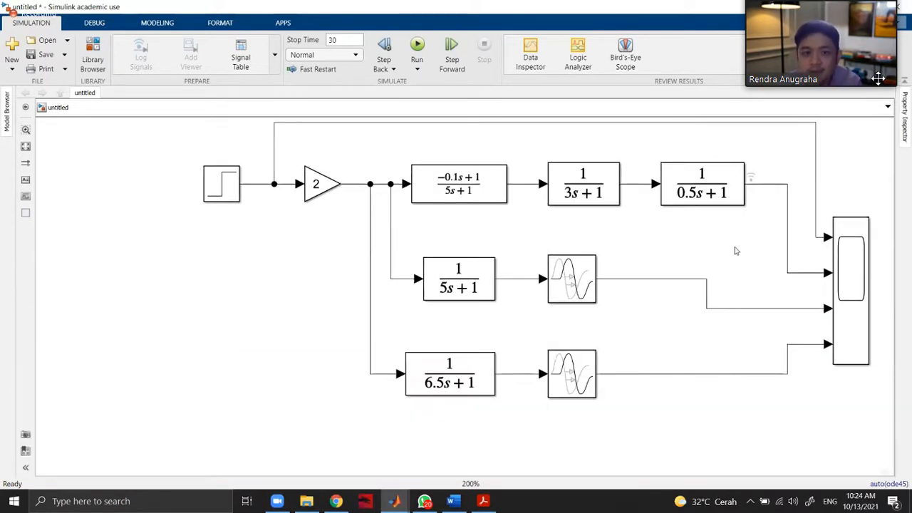
left_click(147, 26)
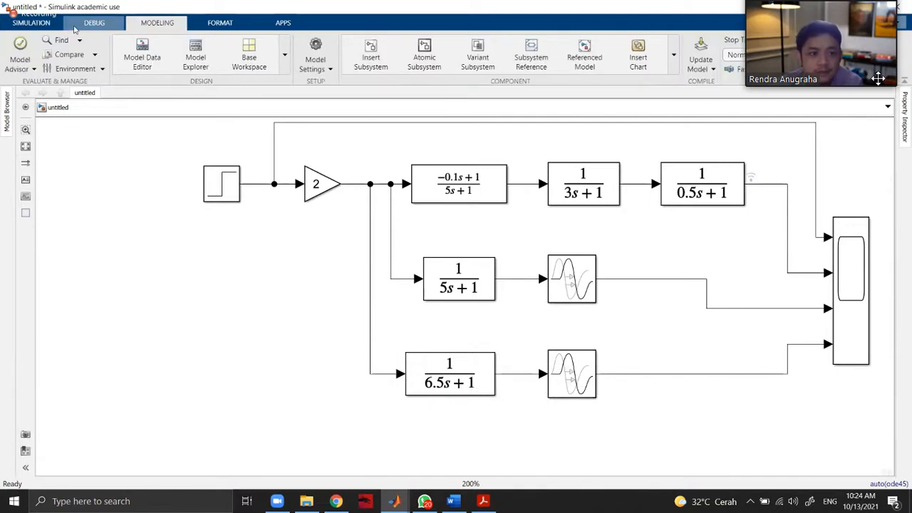
left_click(90, 25)
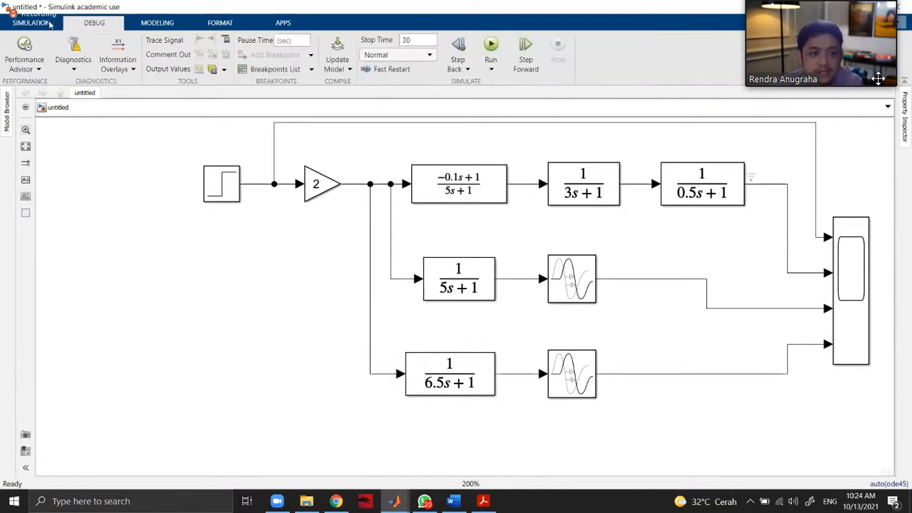
left_click(49, 27)
double_click(851, 263)
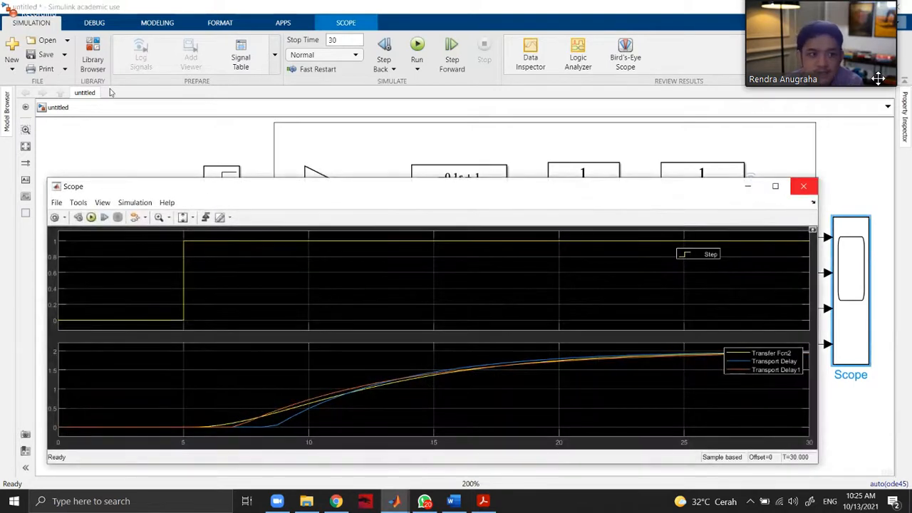
left_click(803, 186)
Add a To Workspace block from the Simulink Sinks library below the Scope block.
key("ctrl+shift+l")
left_click(224, 281)
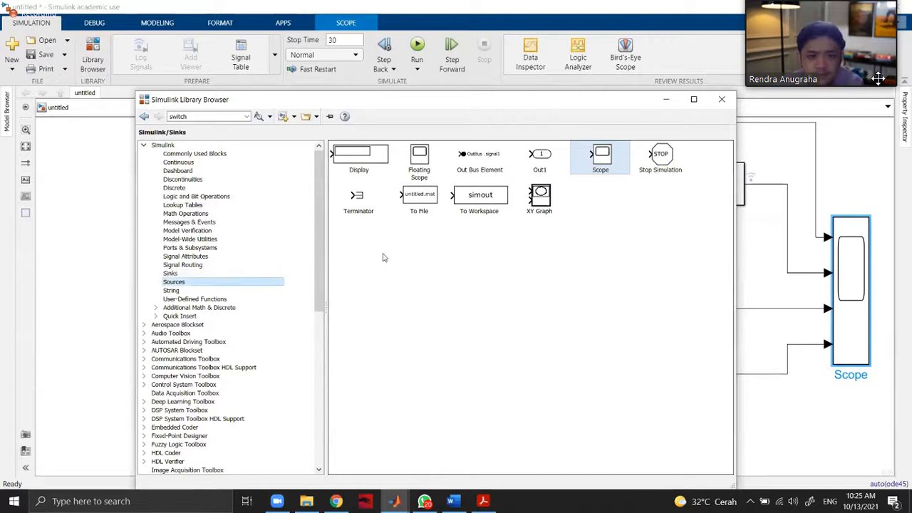
key("Up")
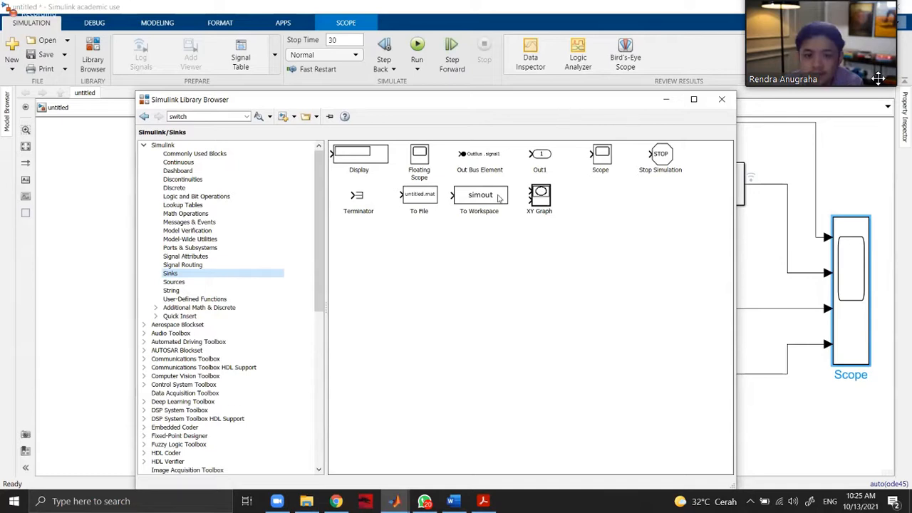
left_click_drag(480, 196, 833, 433)
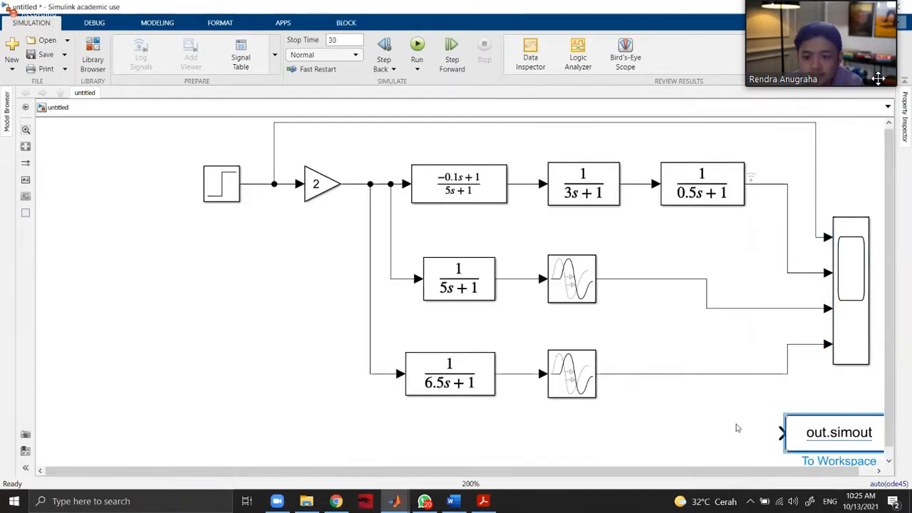
left_click_drag(700, 471, 889, 474)
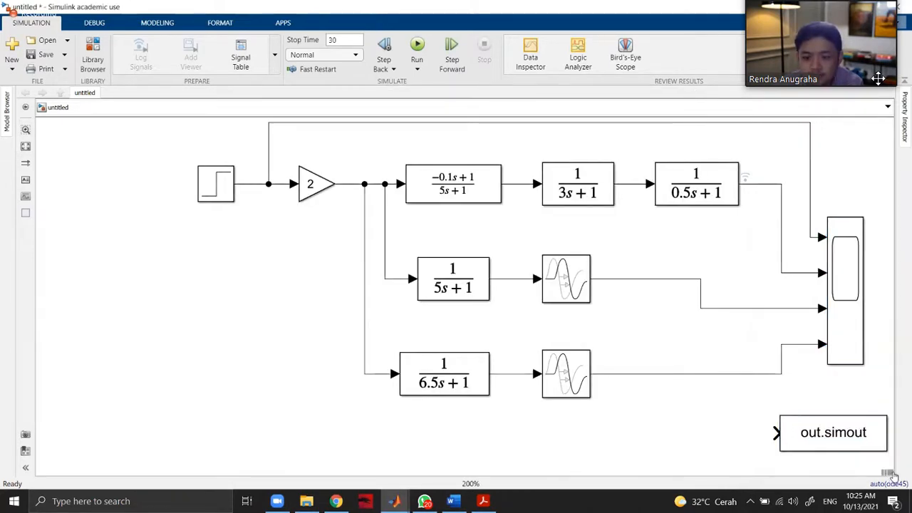
Review the To Workspace block's description and save format setting, and close its parameters unchanged.
double_click(839, 436)
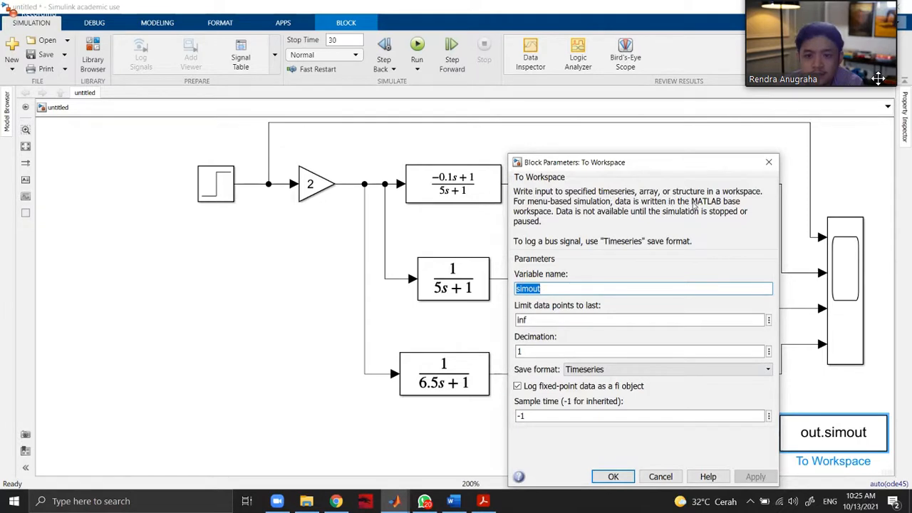
left_click_drag(650, 202, 556, 212)
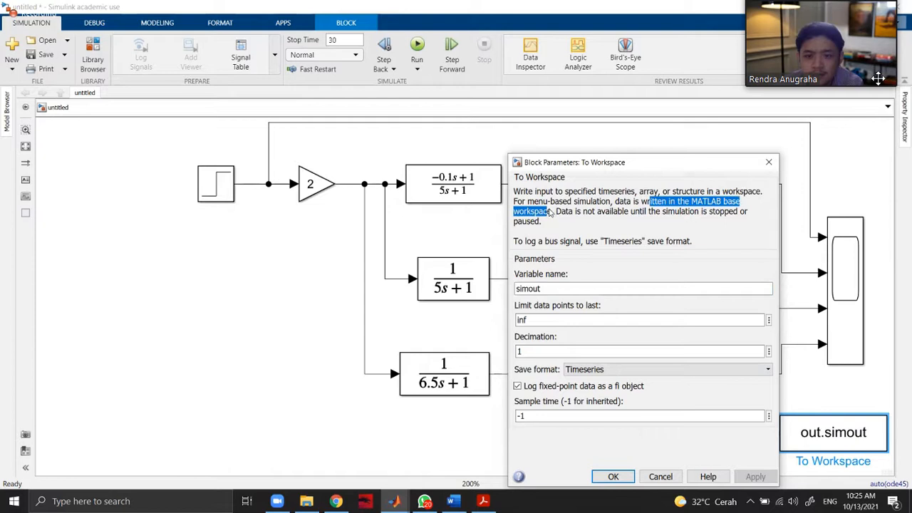
left_click_drag(562, 211, 552, 221)
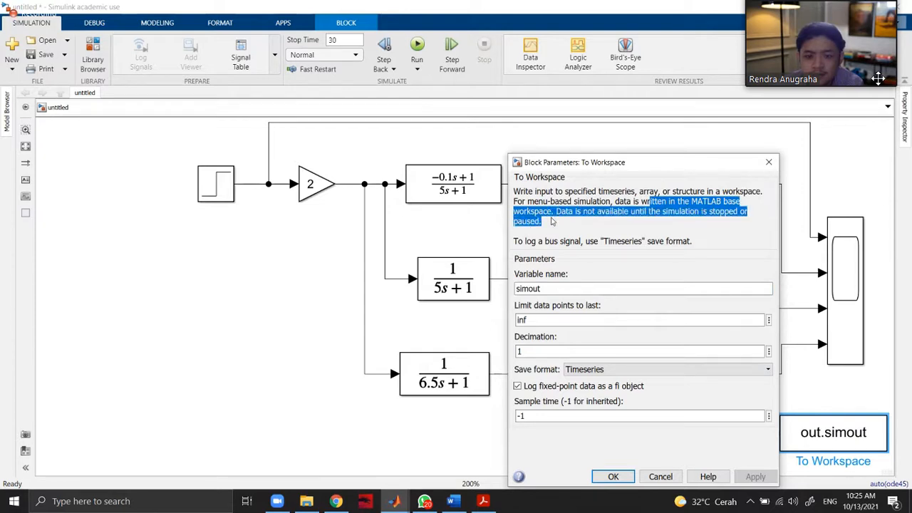
left_click(650, 221)
left_click_drag(654, 211, 544, 233)
left_click(582, 230)
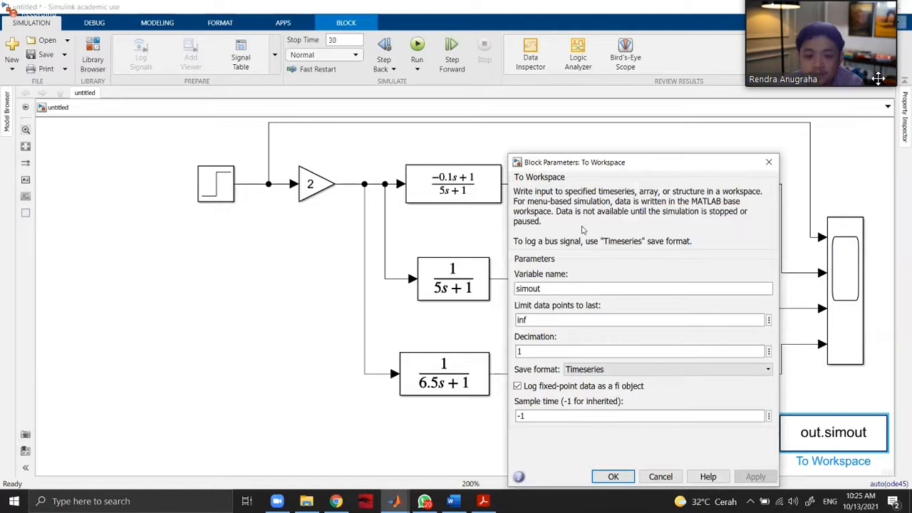
left_click(672, 372)
left_click(673, 374)
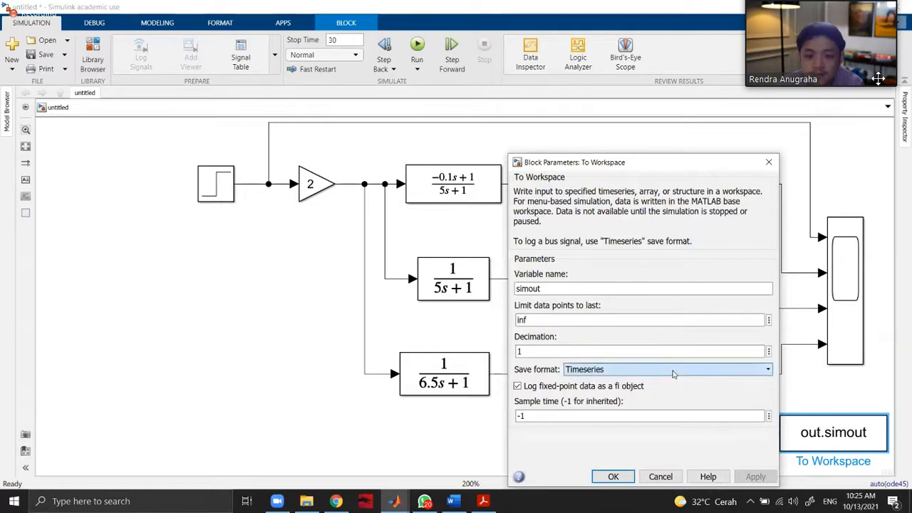
left_click(768, 163)
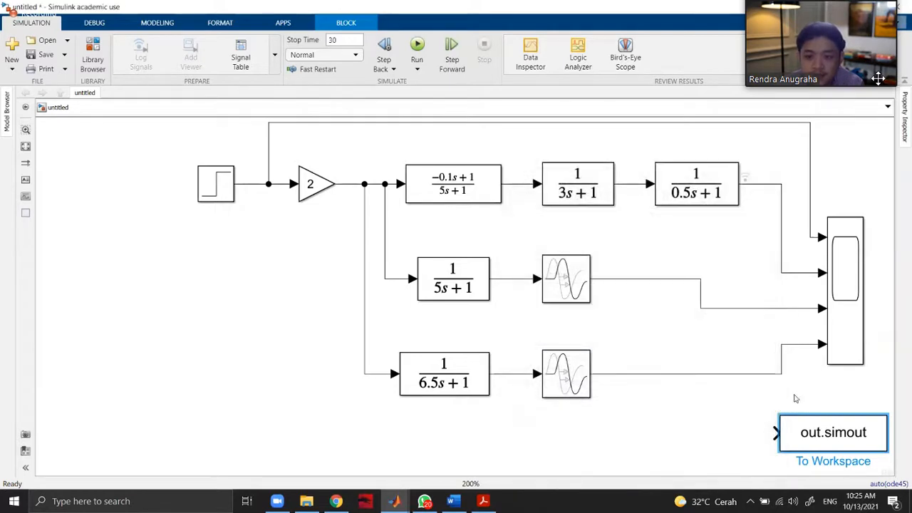
Connect the To Workspace block's input to the Transfer Fcn2 output line leading to the Scope.
left_click(769, 442)
mouse_move(776, 432)
left_mouse_down()
mouse_move(736, 395)
mouse_move(765, 266)
mouse_move(781, 271)
left_mouse_up()
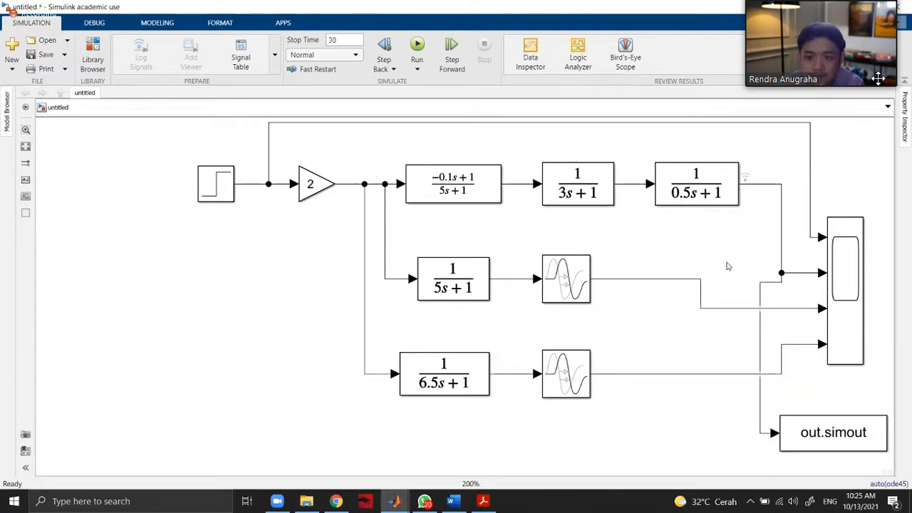
Inspect the logged Transfer Fcn2 signal in the Simulation Data Inspector, check its session-opening option, and close it.
left_click(745, 178)
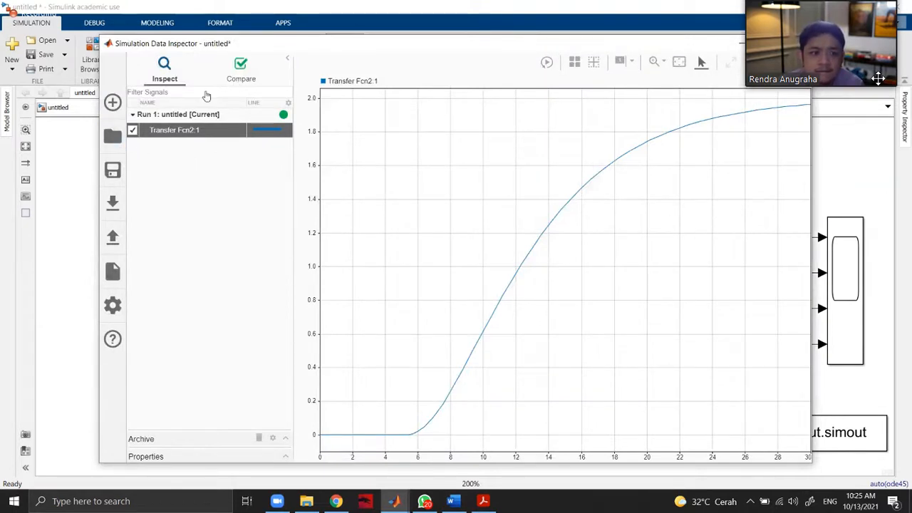
left_click(112, 136)
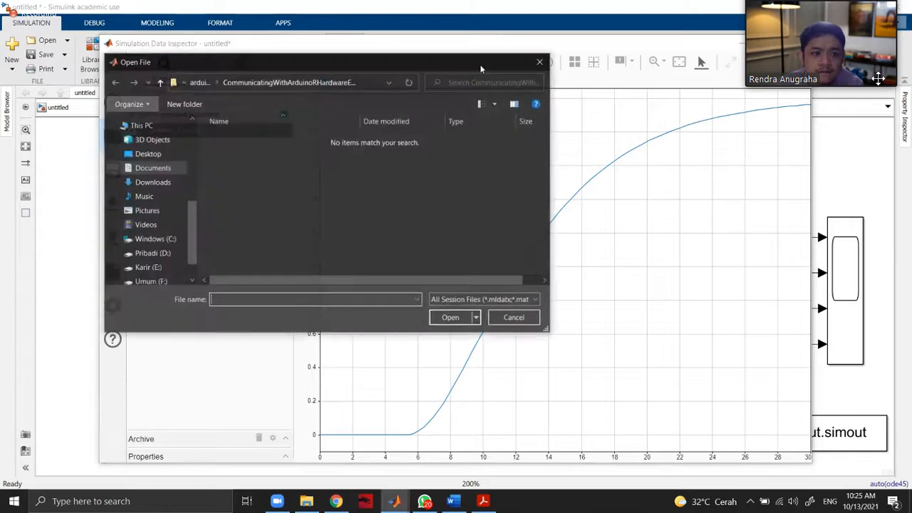
left_click(541, 62)
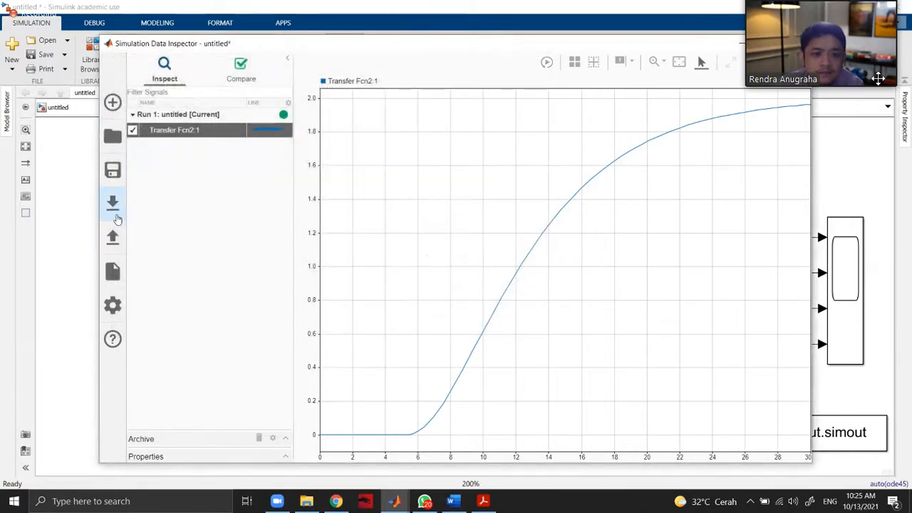
mouse_move(164, 173)
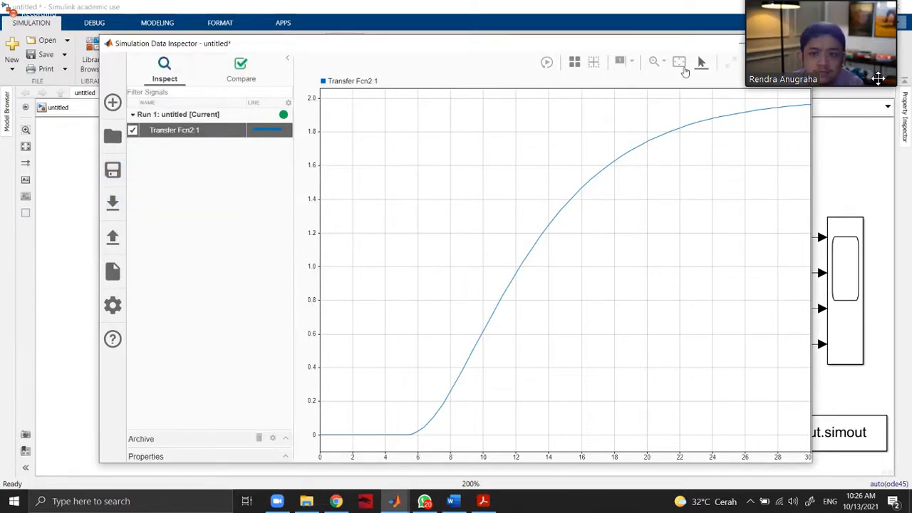
left_click(417, 45)
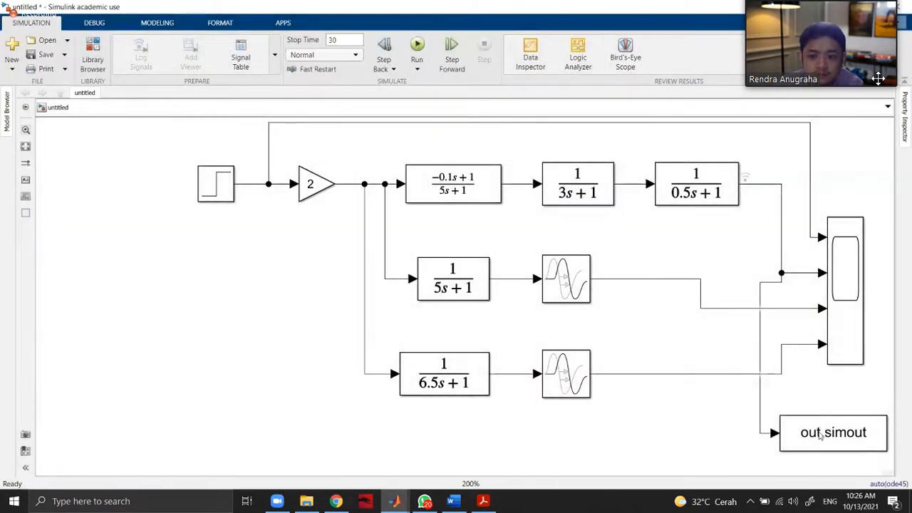
Review the To Workspace block's parameters and its description of how data is written.
double_click(826, 438)
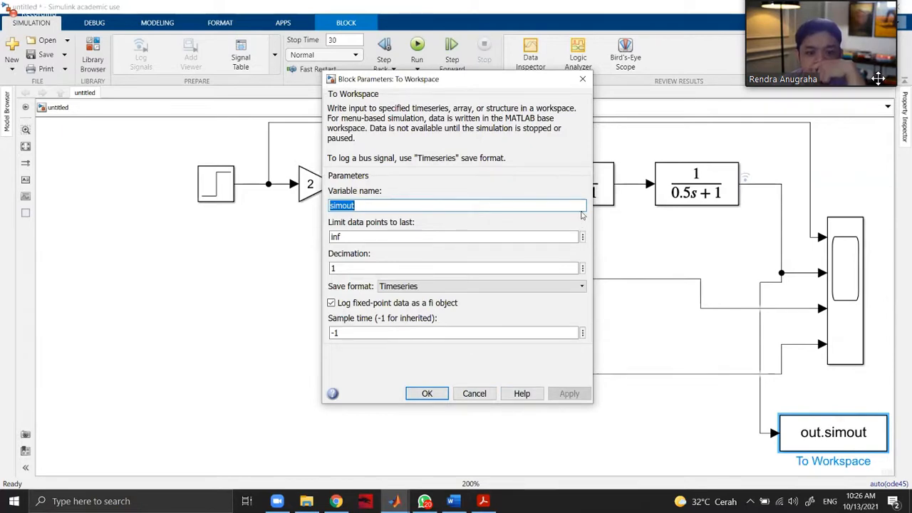
left_click_drag(391, 109, 439, 109)
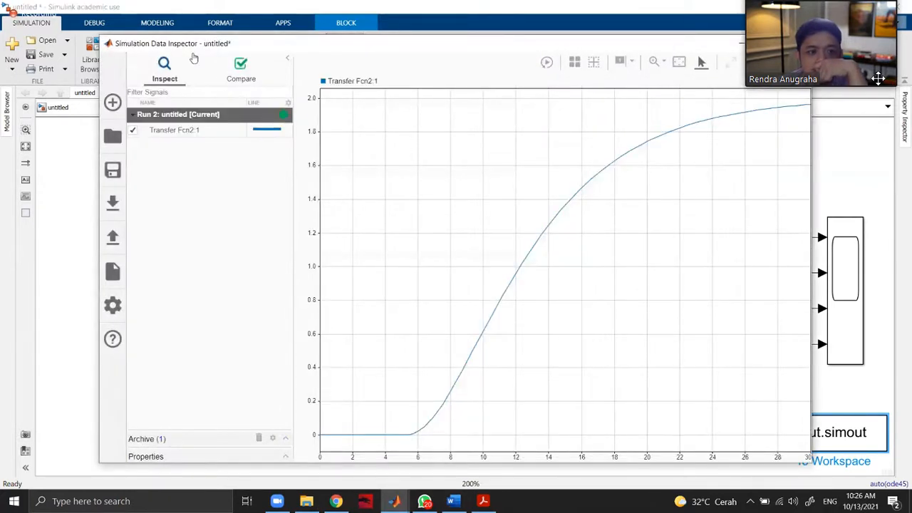
Check which file types the Simulation Data Inspector offers for opening and saving sessions, without opening or saving any file.
left_click(112, 136)
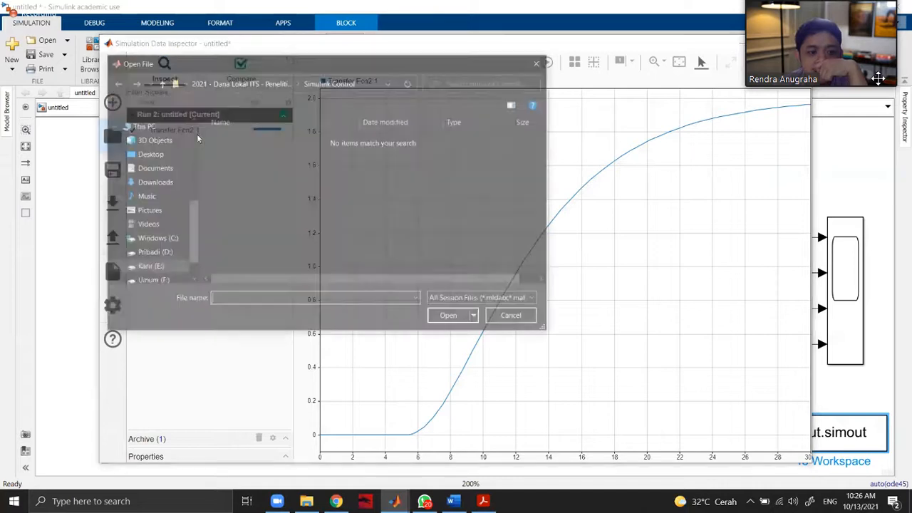
left_click(483, 300)
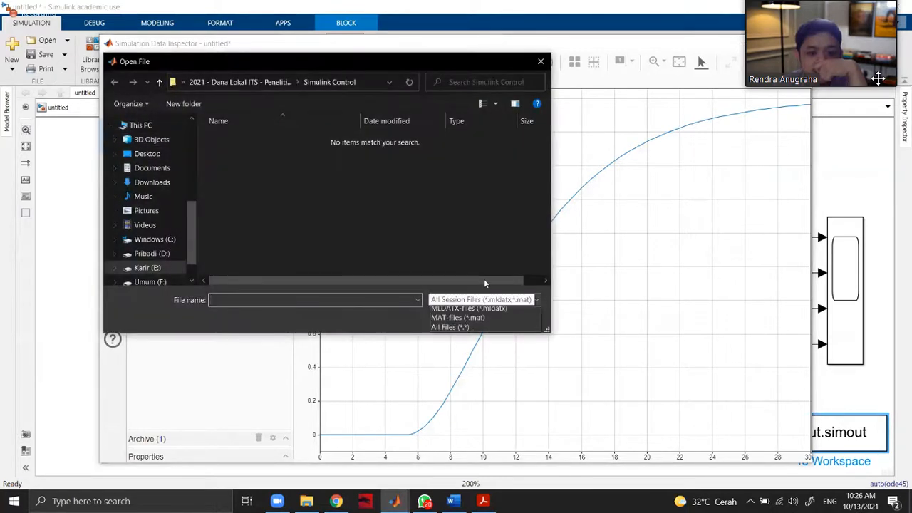
left_click(541, 126)
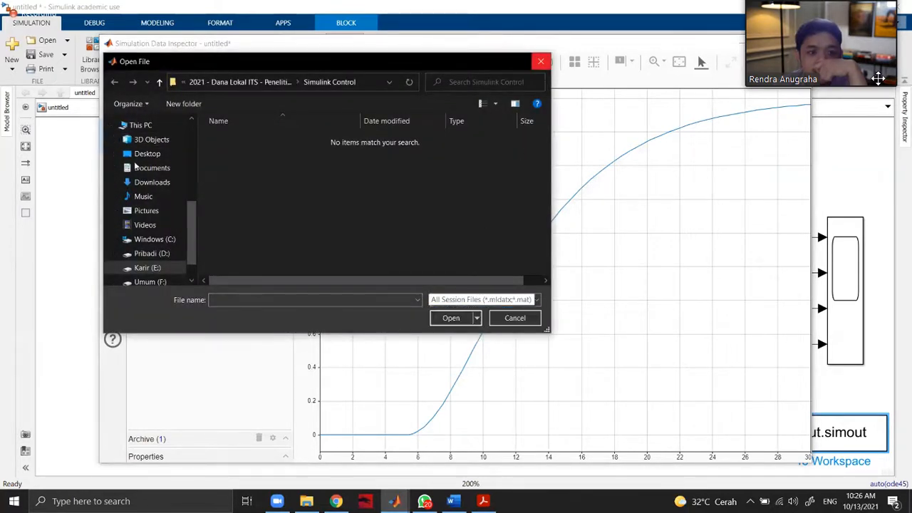
left_click(540, 62)
left_click(112, 171)
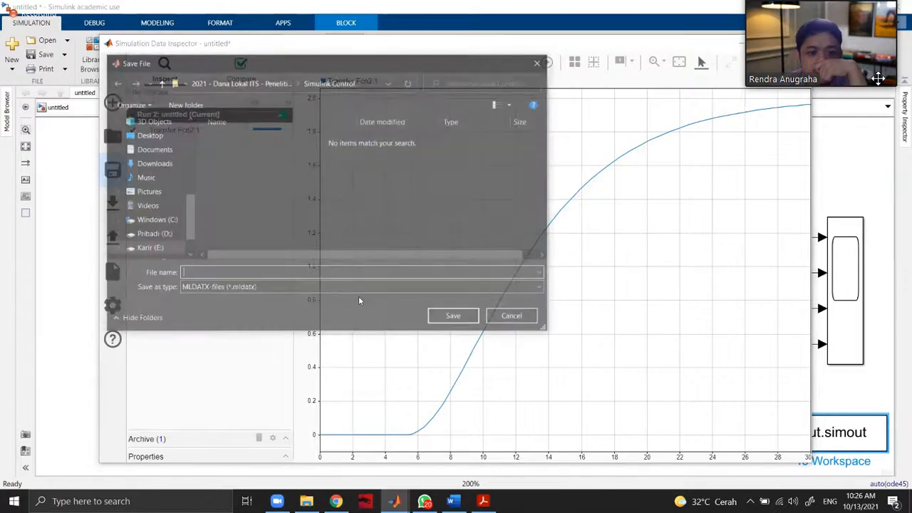
left_click(375, 288)
left_click(541, 62)
left_click(543, 63)
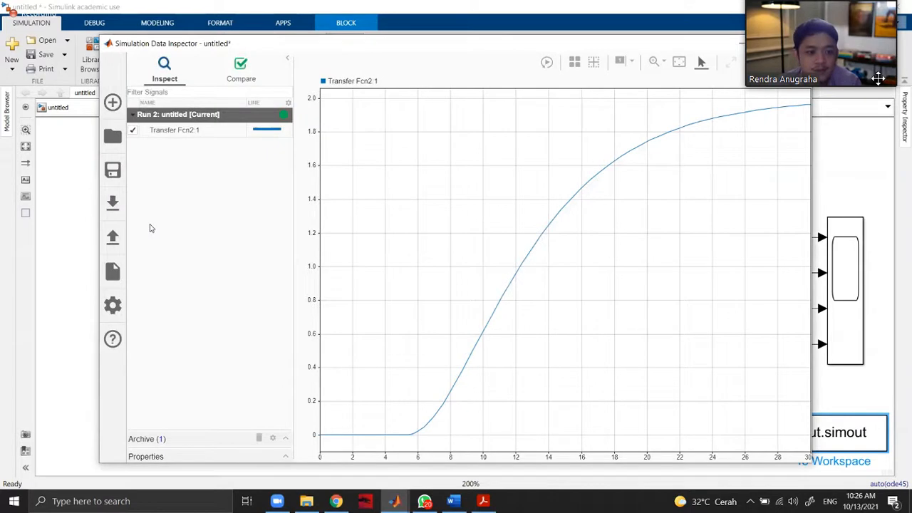
Examine the Simulation Data Inspector's new-run preferences and report options, and return to the model without creating a report.
left_click(122, 305)
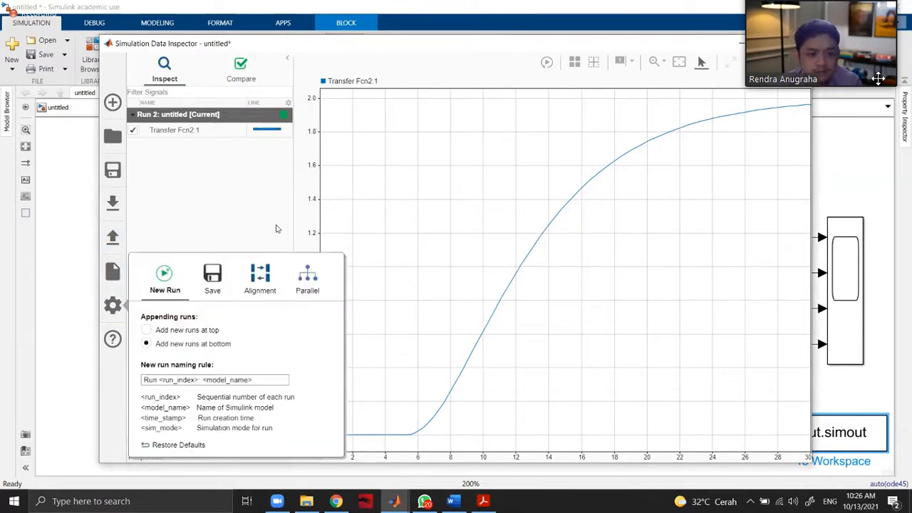
left_click(277, 229)
left_click(113, 271)
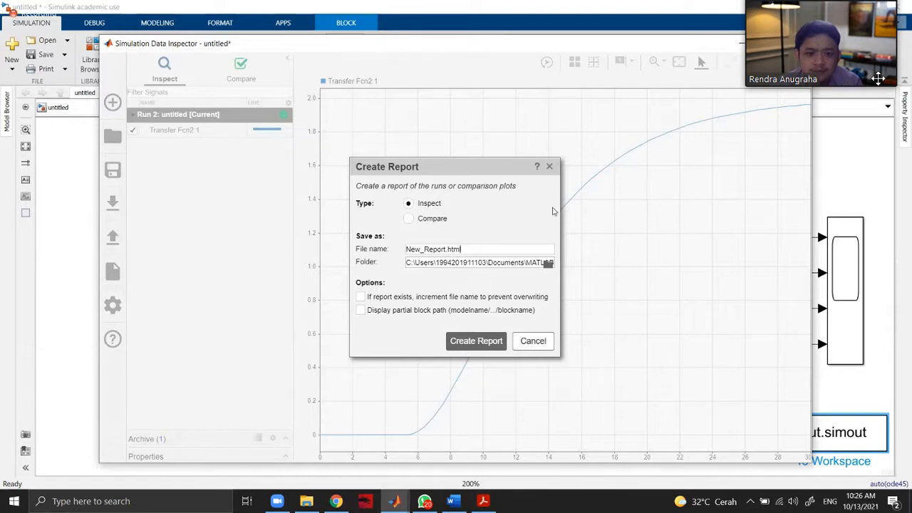
left_click(549, 167)
left_click(798, 43)
left_click(734, 187)
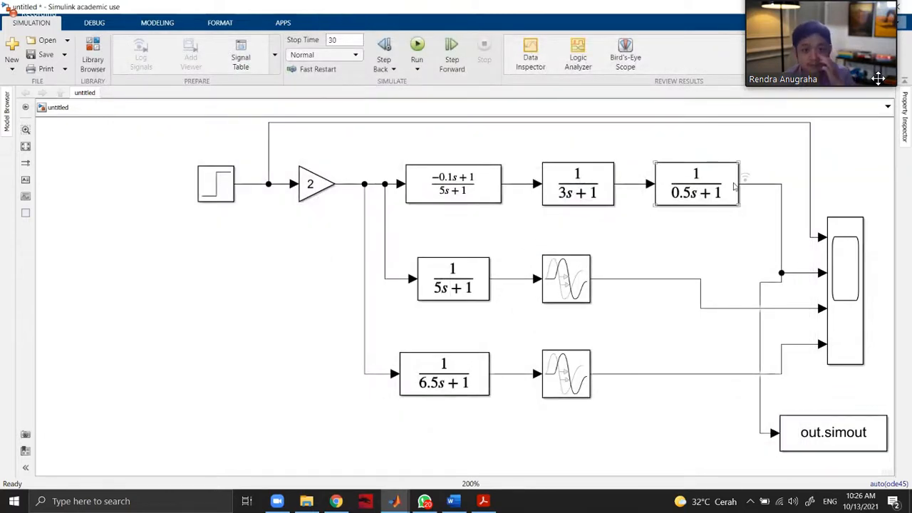